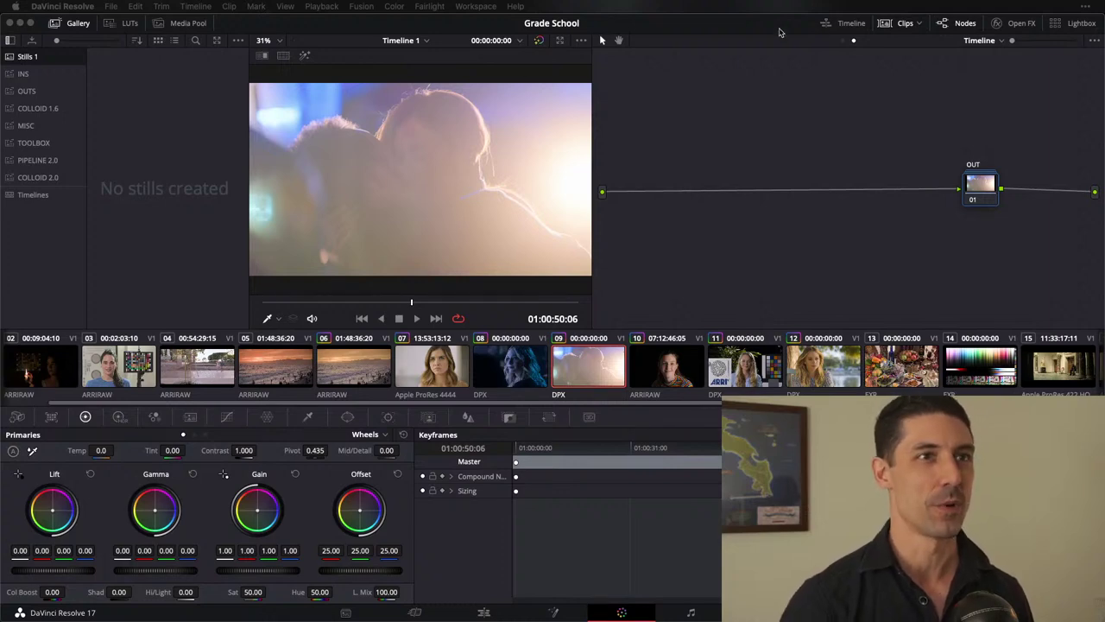
# Step: Switch the node graph to clip level and reset clip 09's grade to a single empty node
pyautogui.click(849, 41)
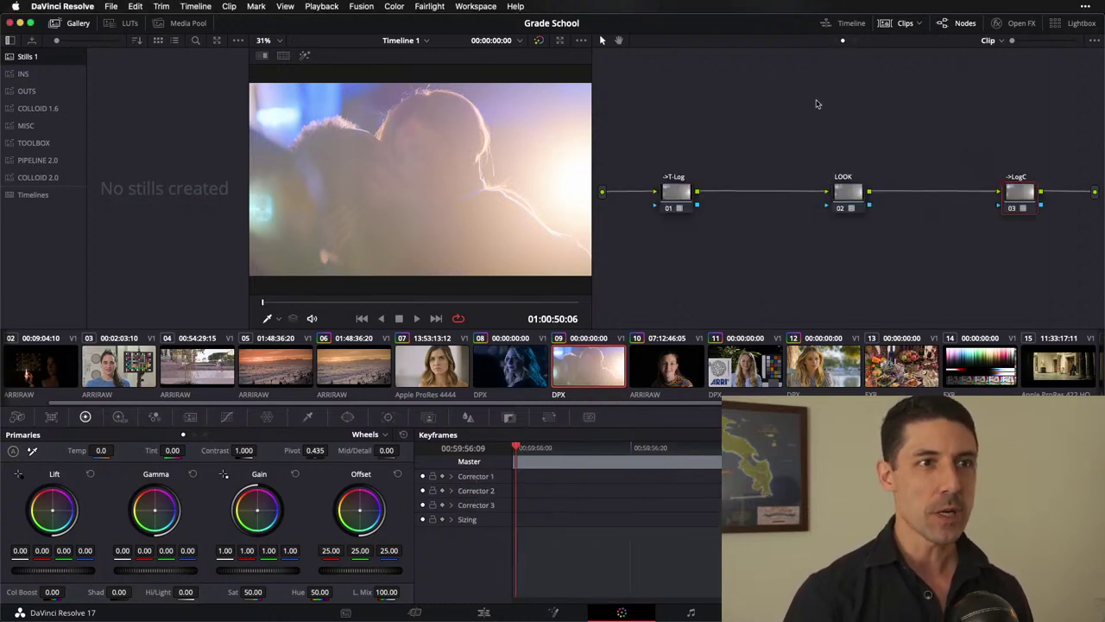
pyautogui.rightClick(799, 264)
pyautogui.click(845, 267)
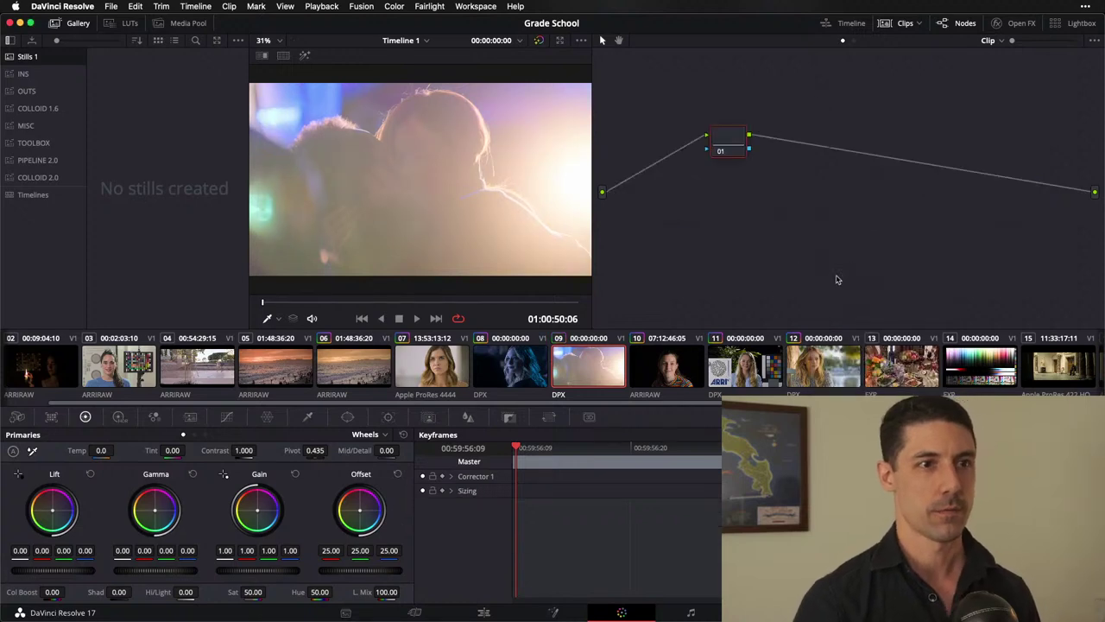
pyautogui.press('super+Tab')
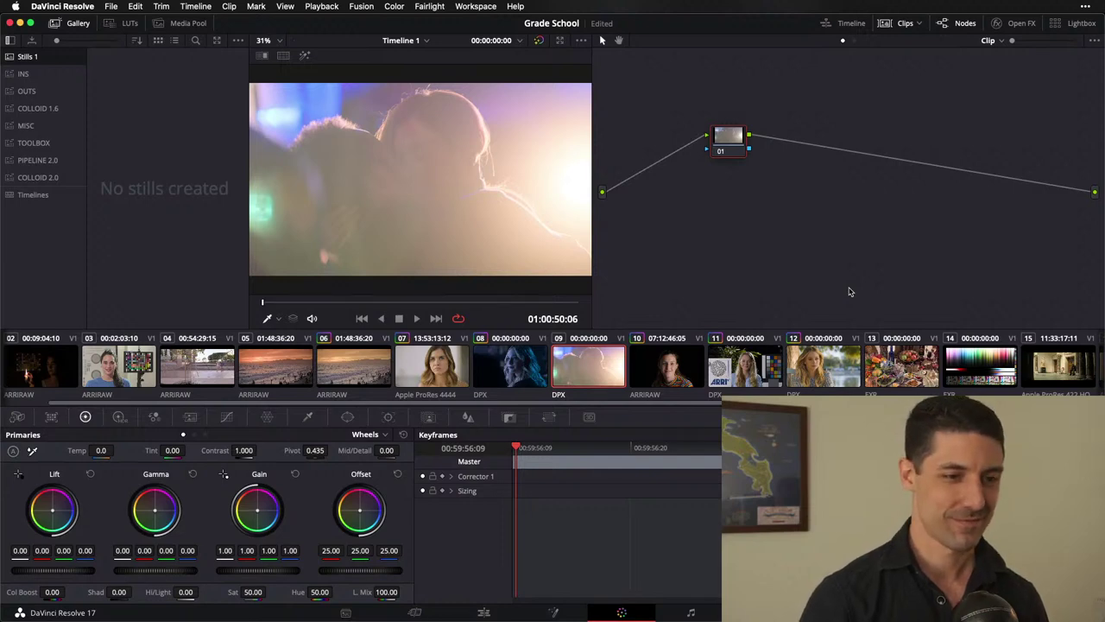
pyautogui.press('super+Tab')
pyautogui.press('super+Tab')
pyautogui.press('super+Tab')
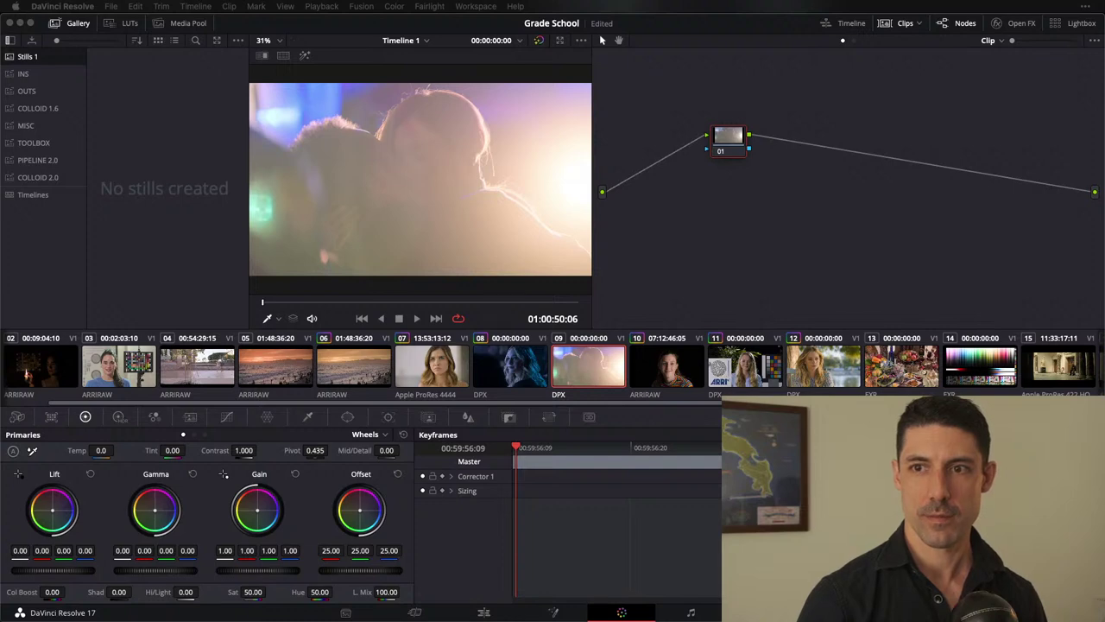
pyautogui.press('super+Tab')
pyautogui.press('super+Tab')
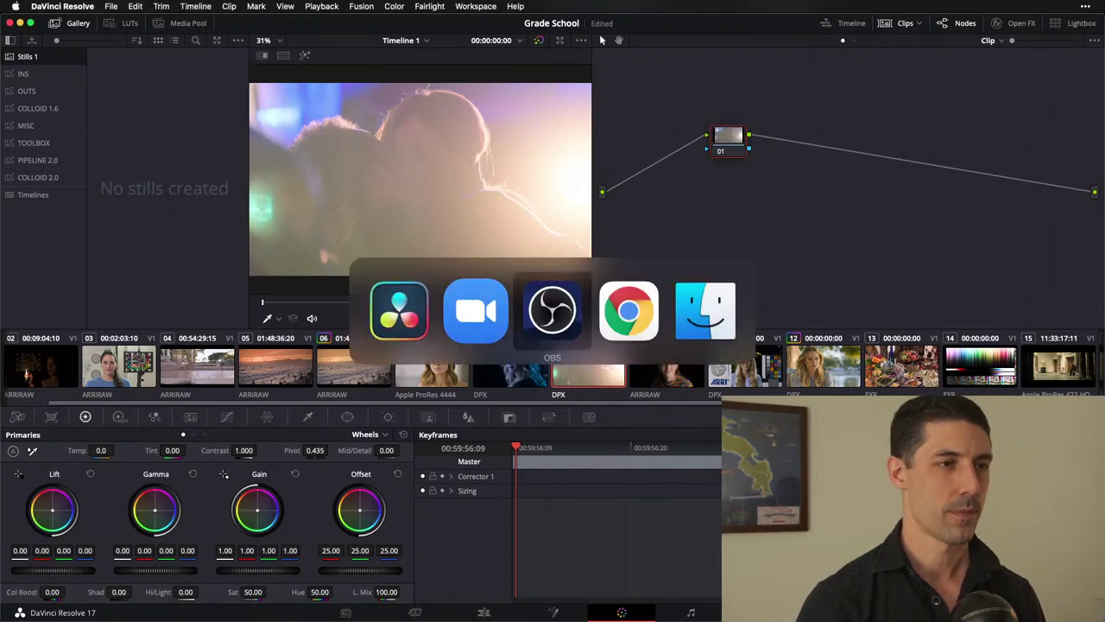
pyautogui.click(617, 243)
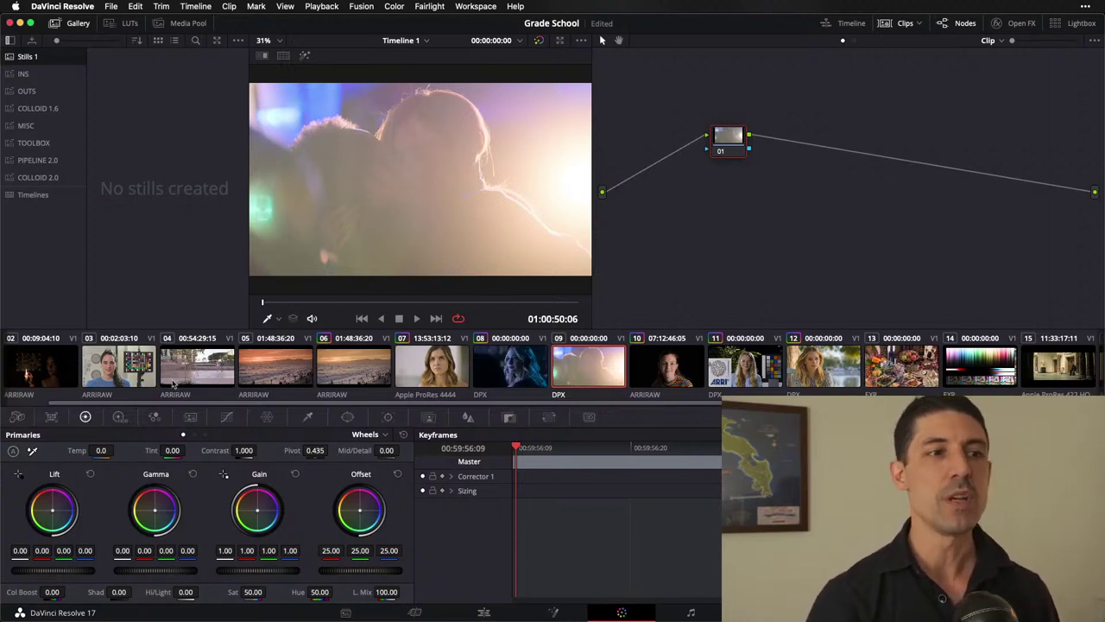
# Step: Select clip 11, the shot with the ARRI test chart, in the clip strip
pyautogui.click(662, 364)
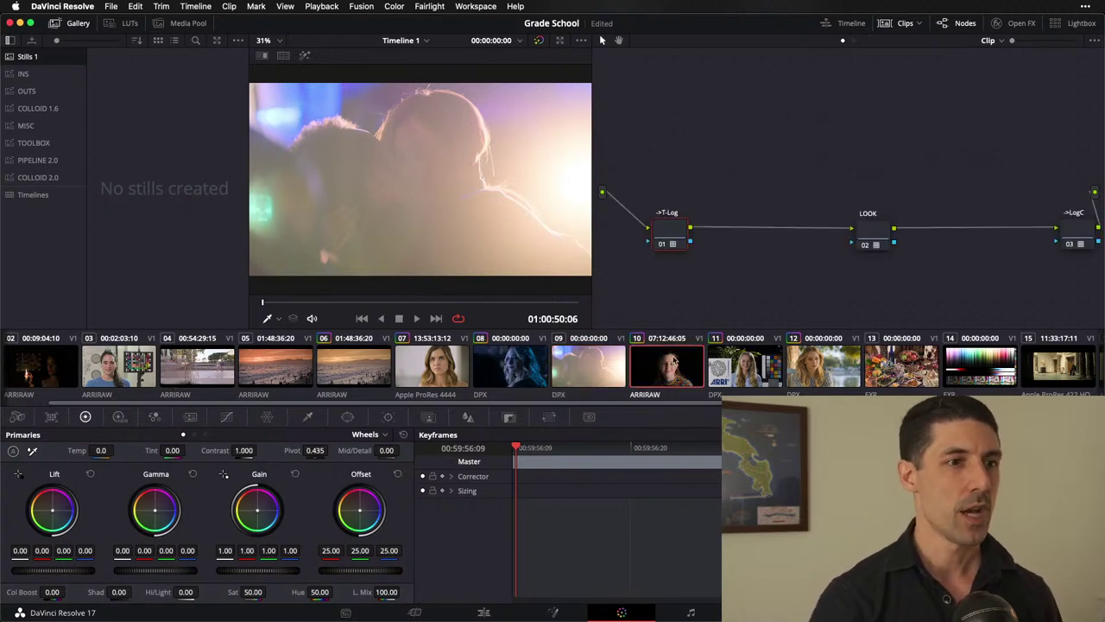
pyautogui.click(746, 364)
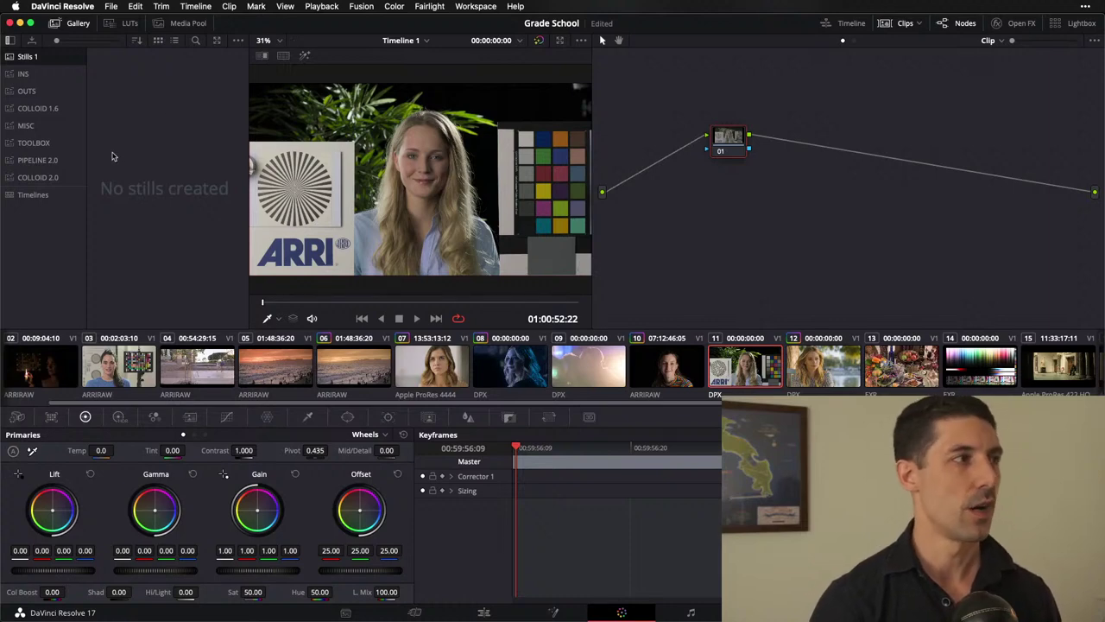
# Step: Try the PRINT still from the COLLOID 2.0 album on clip 11's node and remove that grade
pyautogui.click(64, 177)
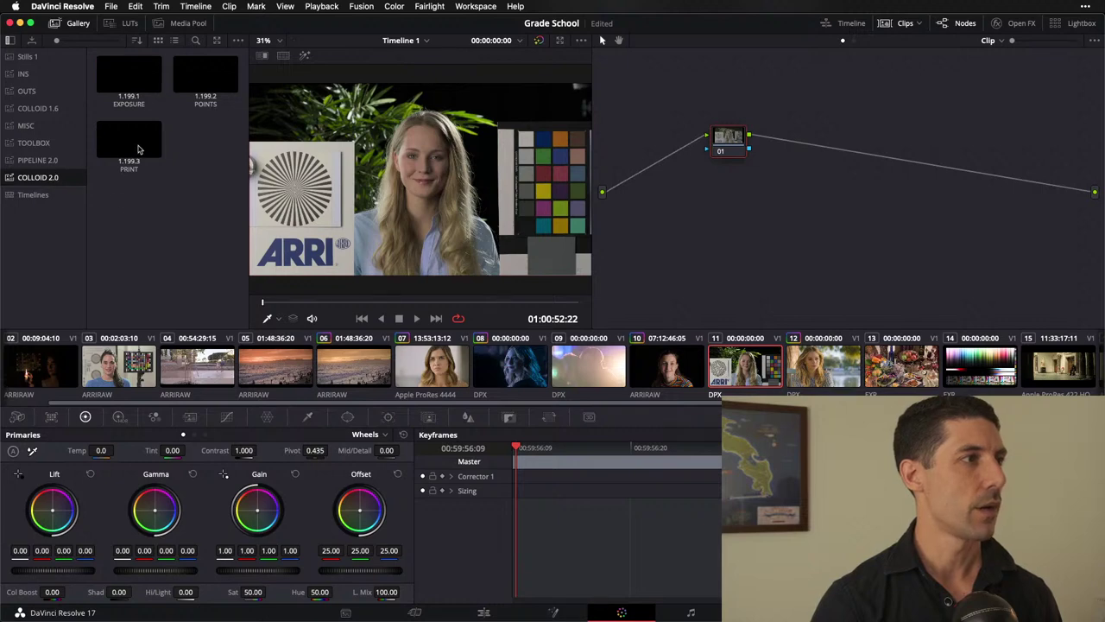
pyautogui.moveTo(141, 147); pyautogui.dragTo(728, 142)
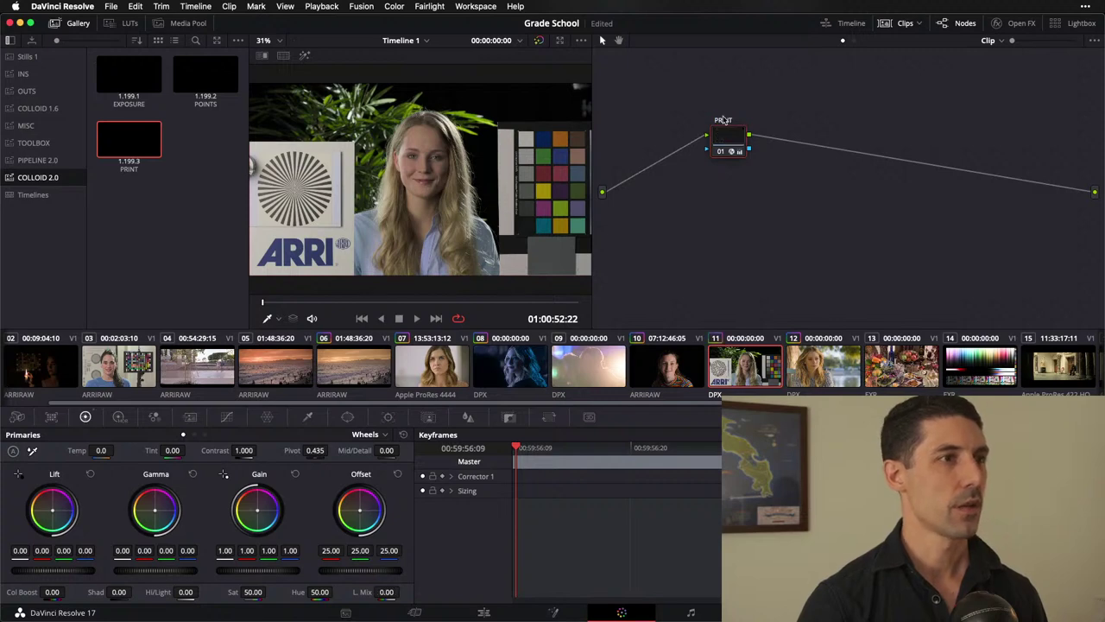
pyautogui.press('Delete')
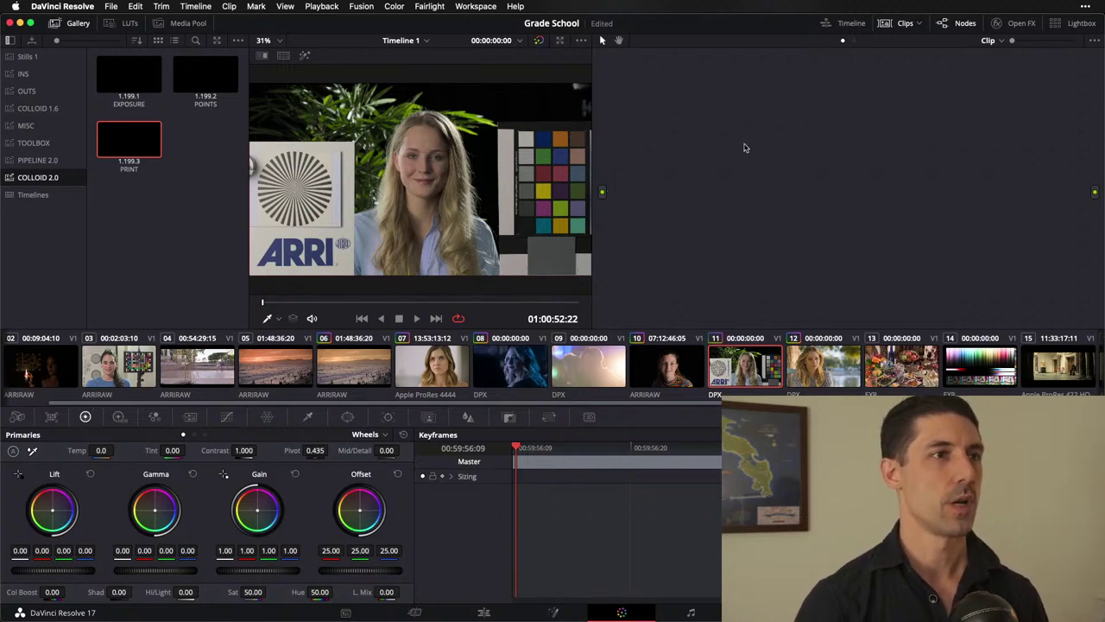
pyautogui.press('super+z')
# Step: Search the effects library for ACES and apply ACES Transform to clip 11's node 01
pyautogui.click(23, 75)
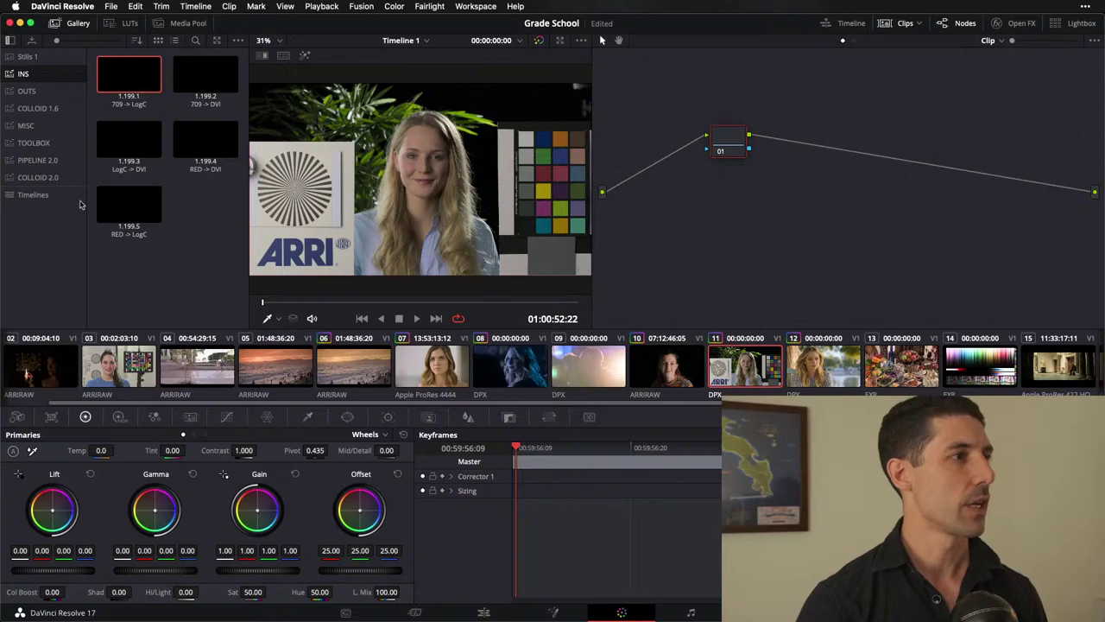
pyautogui.click(26, 91)
pyautogui.click(1018, 24)
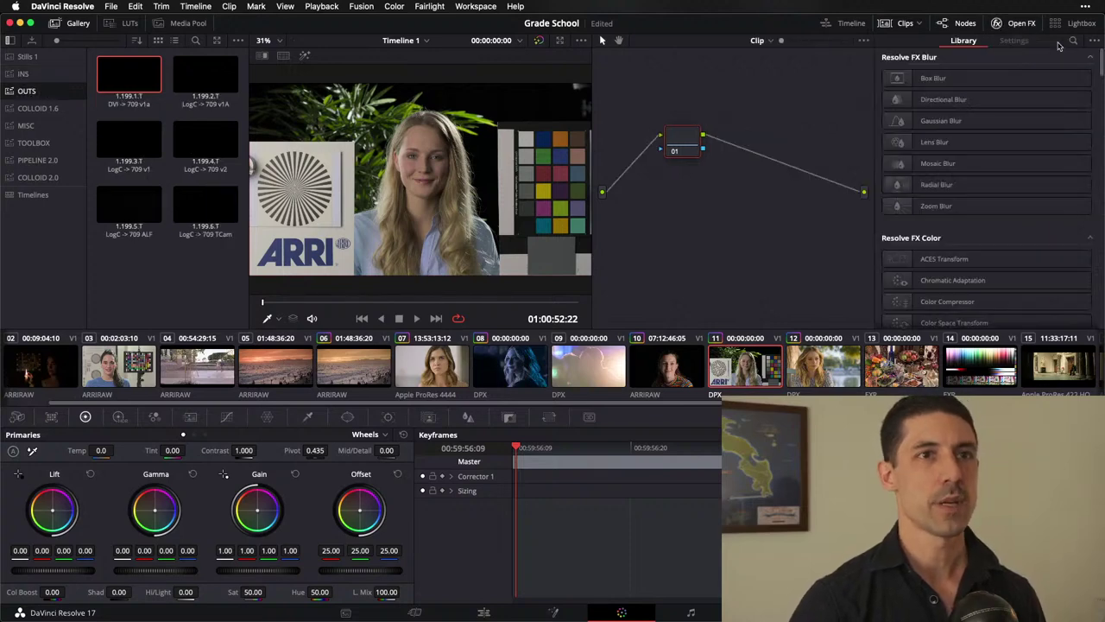
pyautogui.click(1073, 41)
pyautogui.write('ACES')
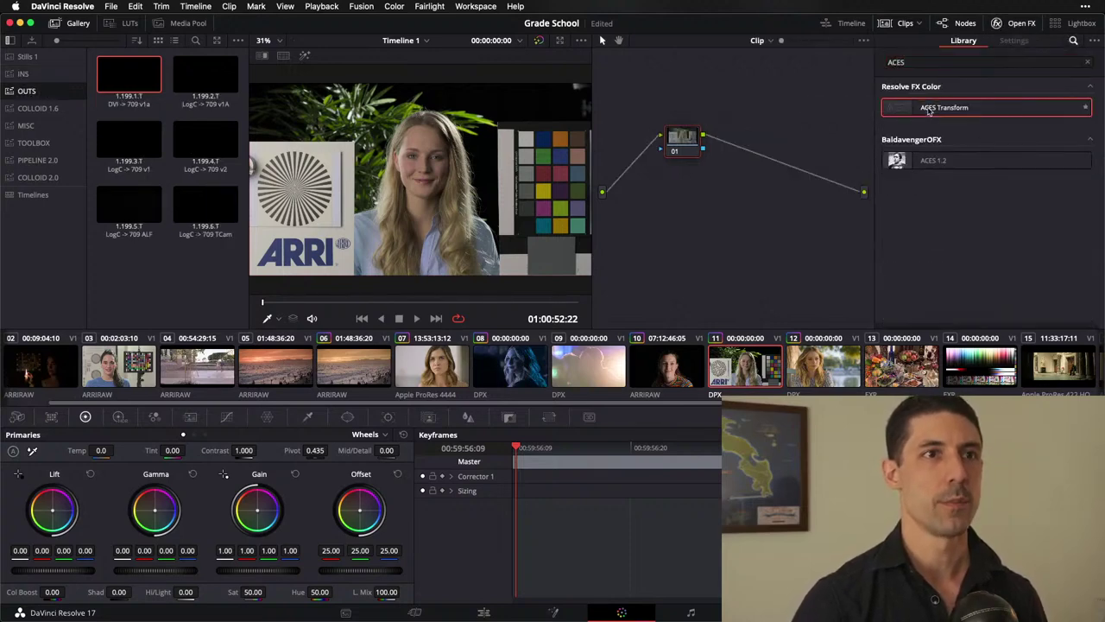
pyautogui.moveTo(928, 110); pyautogui.dragTo(687, 131)
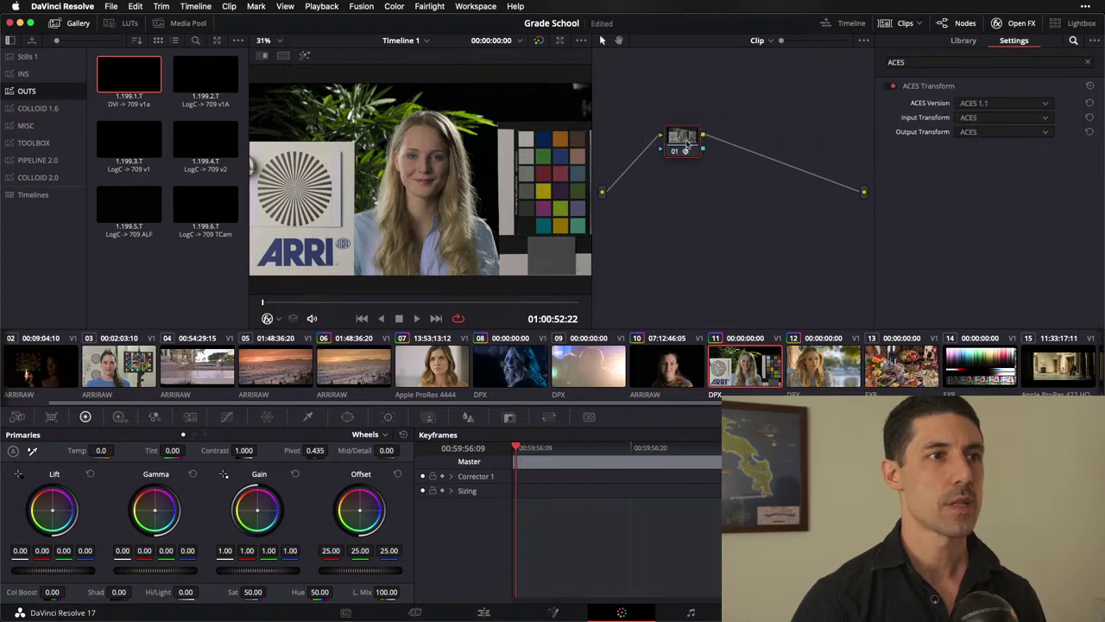
# Step: Remove the OUT node from the timeline-level node graph and return to the clip-level graph
pyautogui.click(756, 42)
pyautogui.click(760, 69)
pyautogui.click(759, 40)
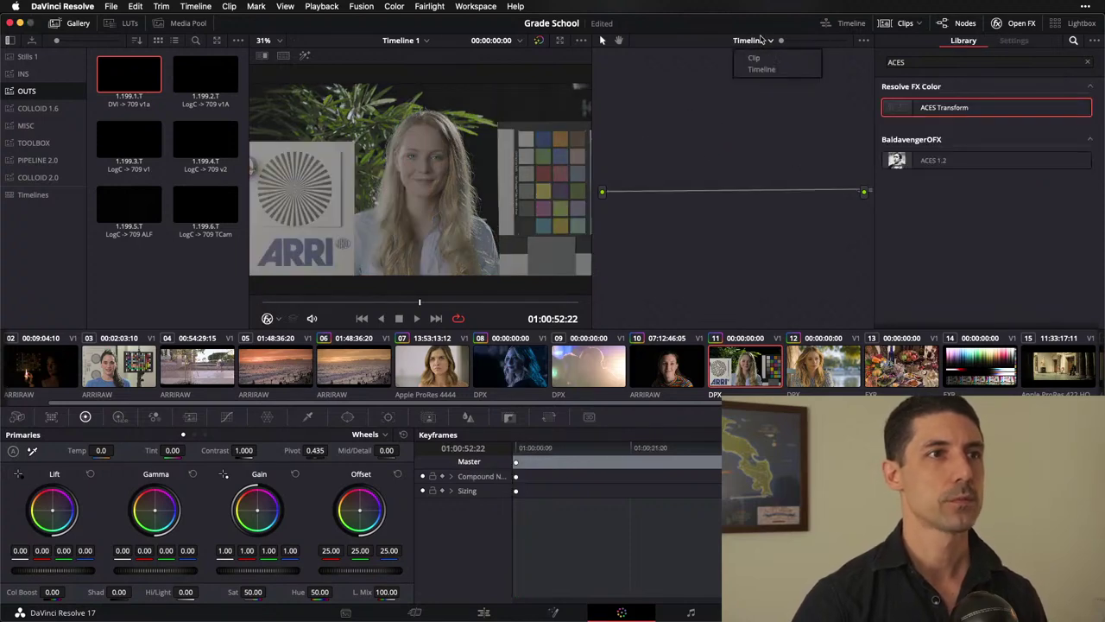
pyautogui.click(754, 57)
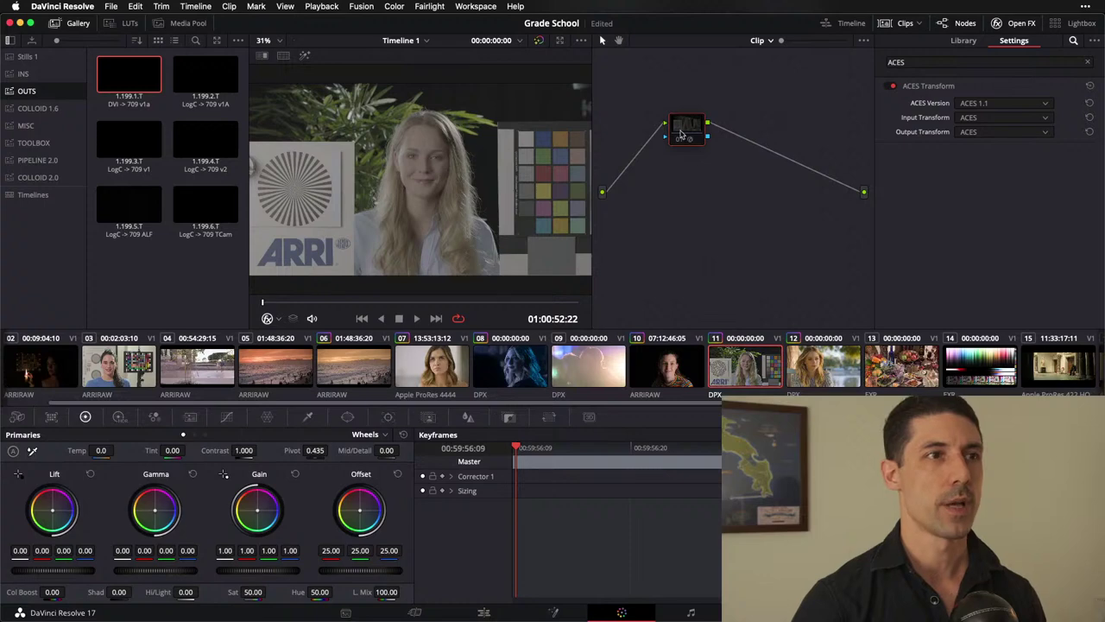
# Step: Set node 01's ACES Transform to Alexa input and ACEScct output
pyautogui.click(990, 119)
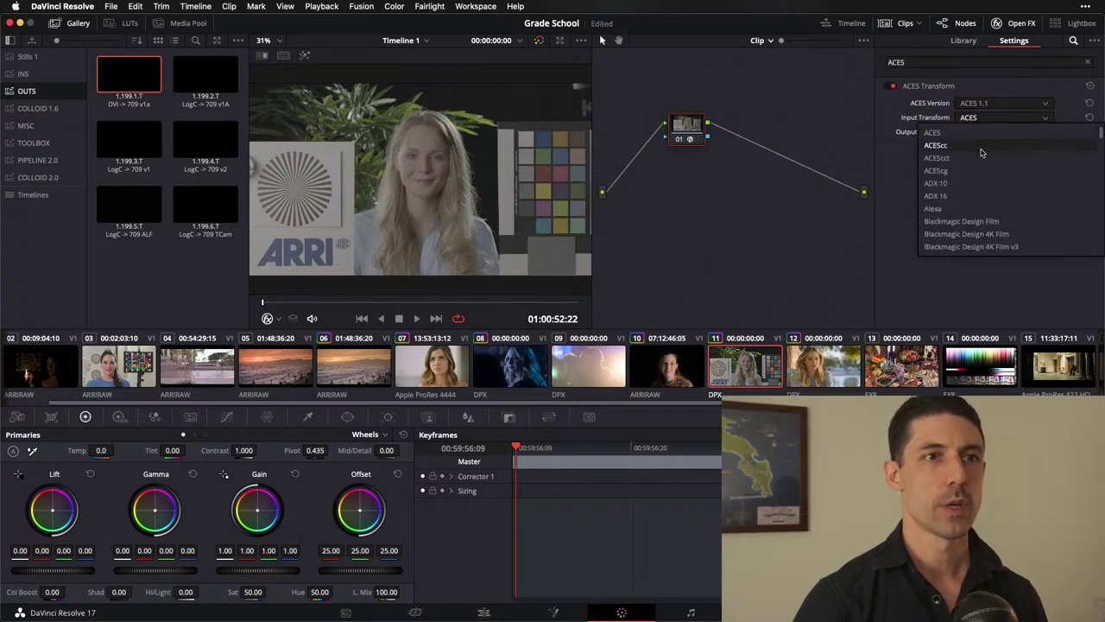
pyautogui.click(937, 208)
pyautogui.click(1002, 146)
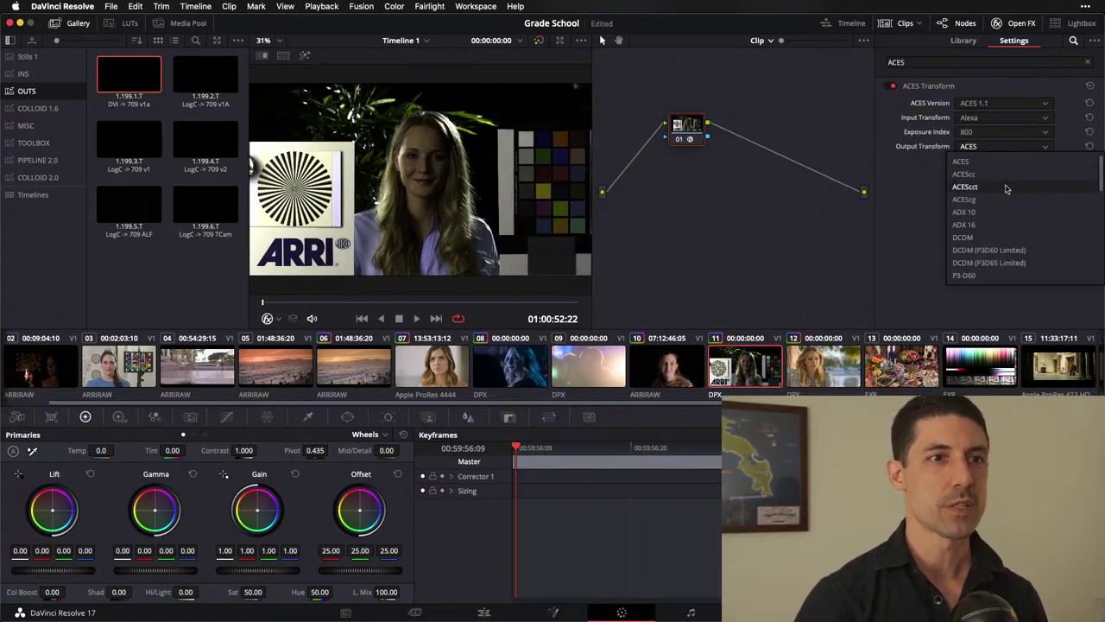
pyautogui.click(1004, 186)
# Step: Add a serial node after node 01 and apply ACES Transform to it
pyautogui.hotkey('alt', 's')
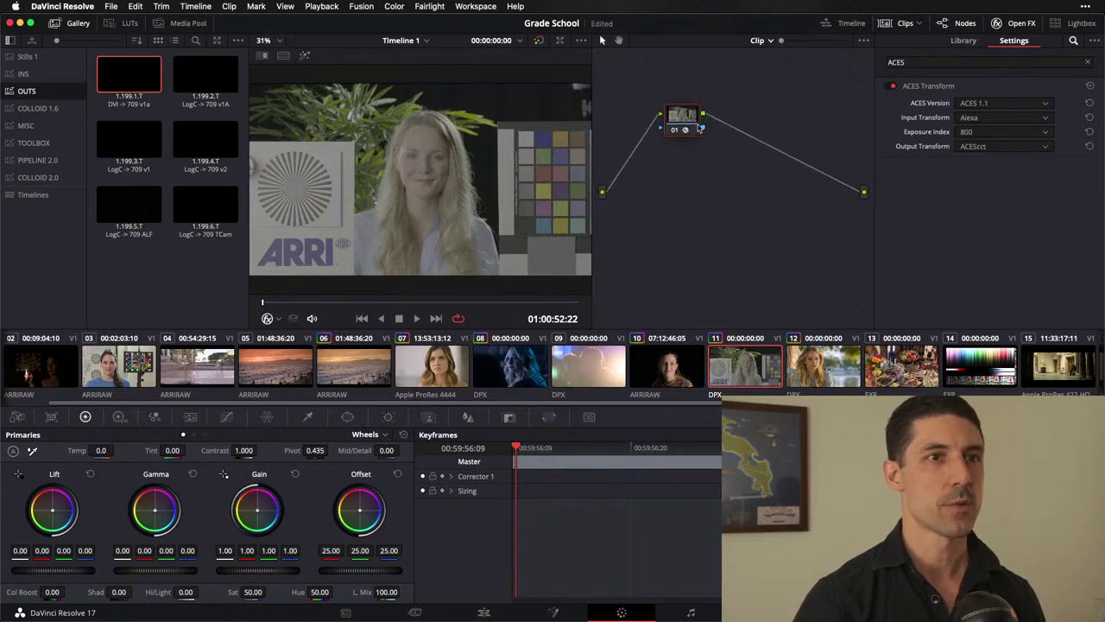
pyautogui.moveTo(746, 125); pyautogui.dragTo(778, 119)
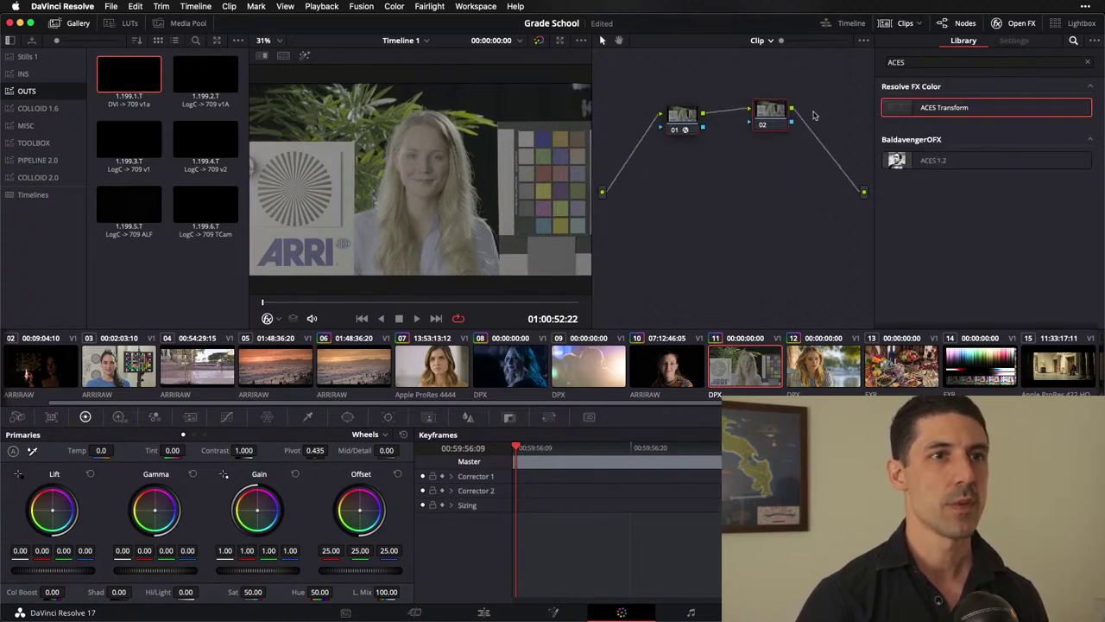
pyautogui.doubleClick(976, 107)
# Step: Set node 02's ACES Transform input to ACEScct and choose a display output transform
pyautogui.click(1002, 116)
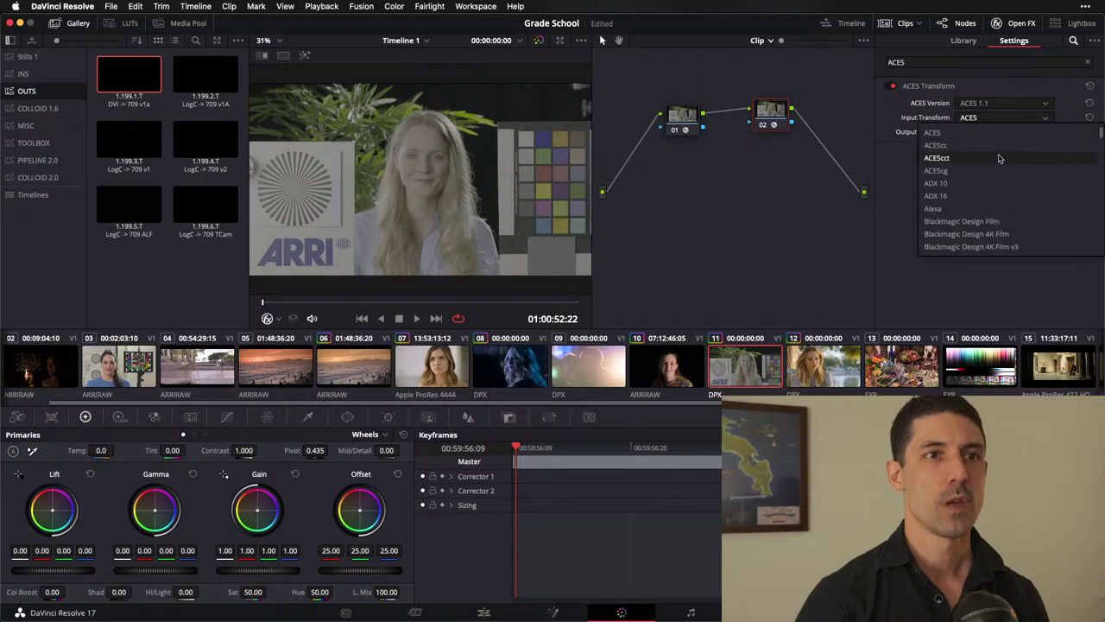
pyautogui.click(964, 159)
pyautogui.click(1001, 132)
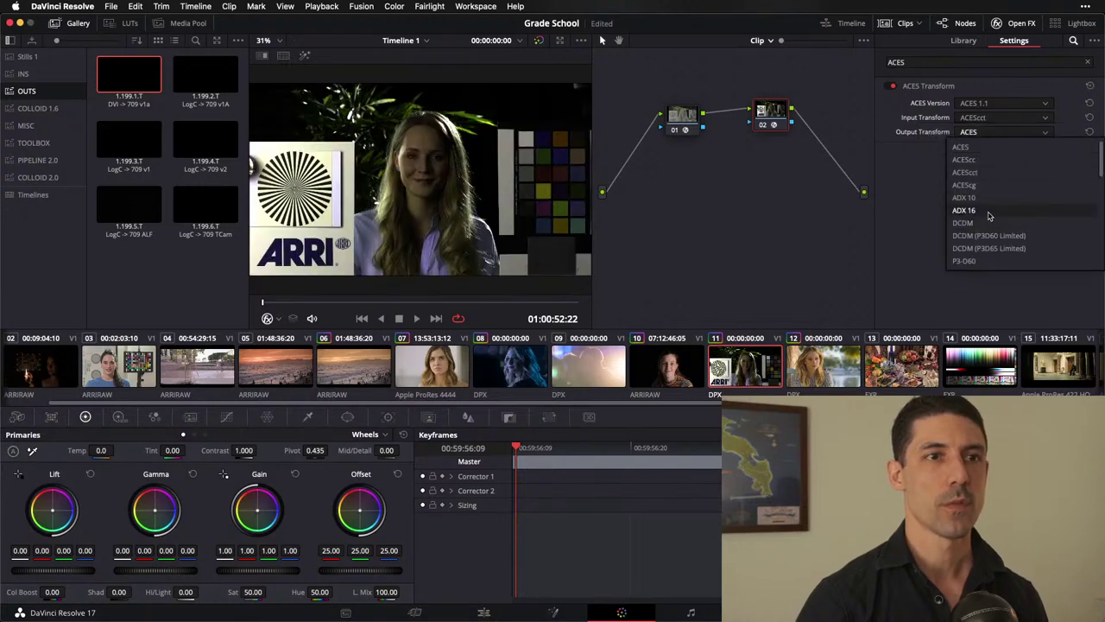
pyautogui.scroll(-5, 1000, 208)
pyautogui.scroll(-8, 1000, 207)
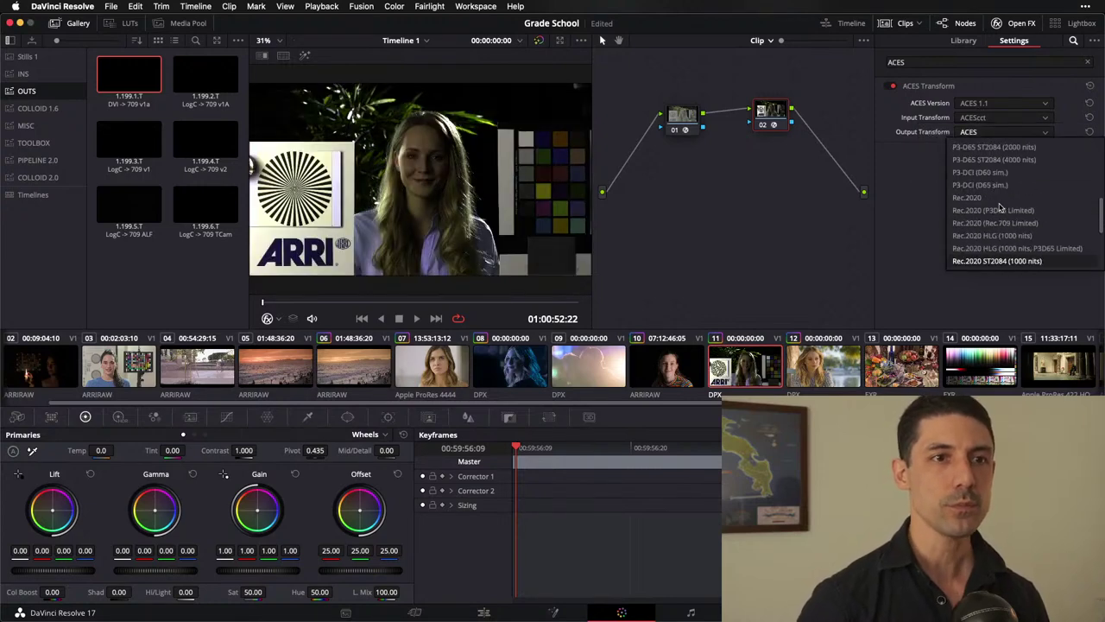
pyautogui.click(999, 205)
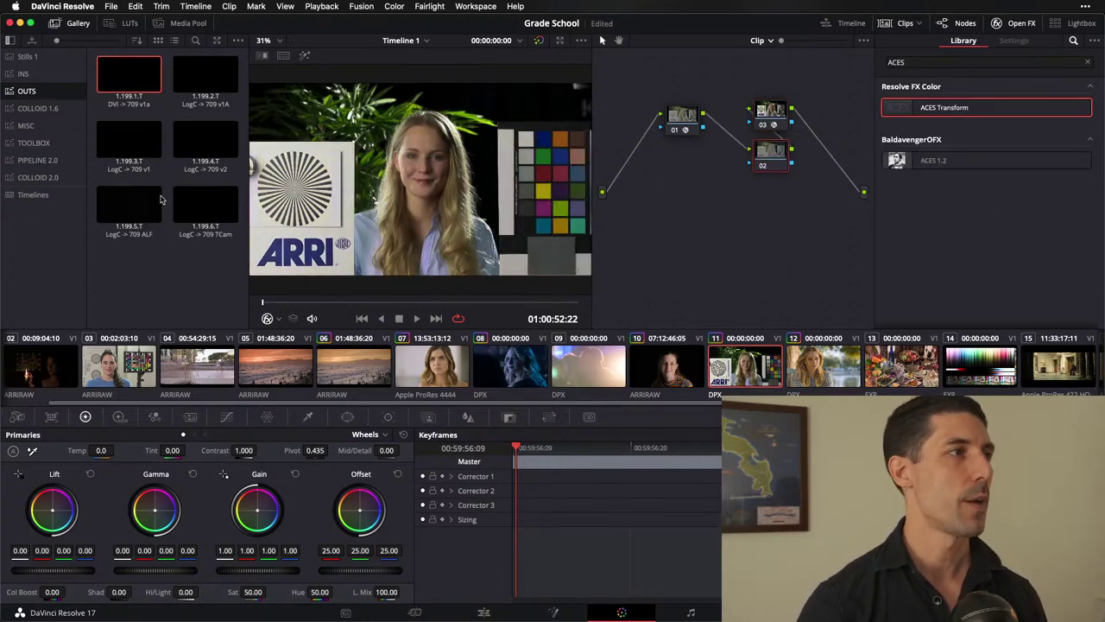
# Step: Insert a node between the two ACES transforms and apply the PRINT still from the COLLOID 1.6 album to it
pyautogui.click(38, 108)
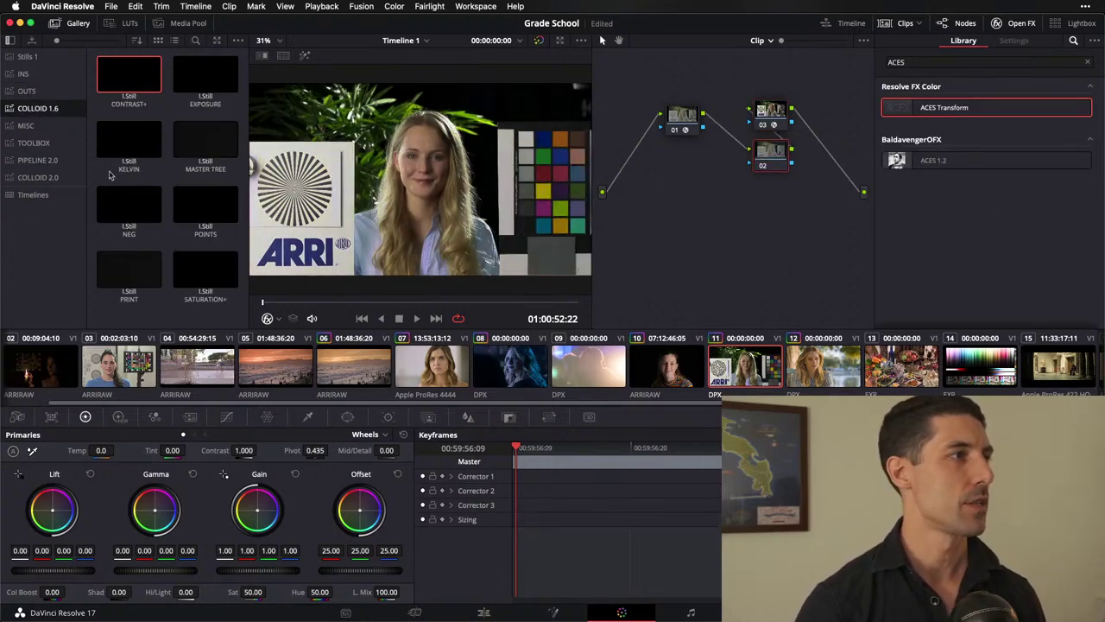
pyautogui.moveTo(129, 274); pyautogui.dragTo(765, 155)
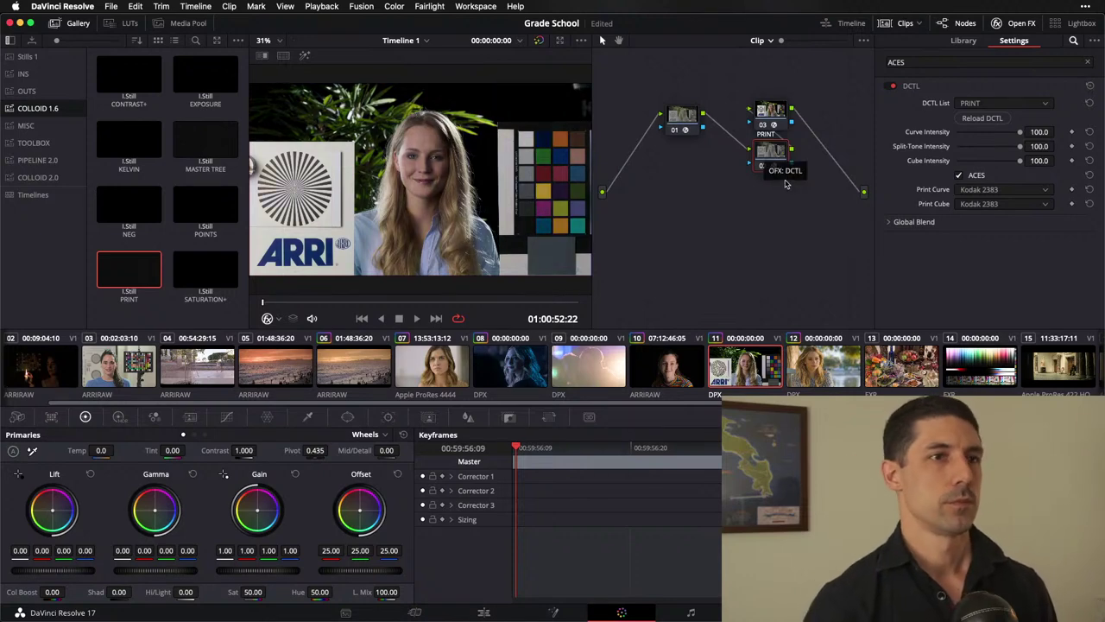
pyautogui.moveTo(763, 155); pyautogui.dragTo(754, 161)
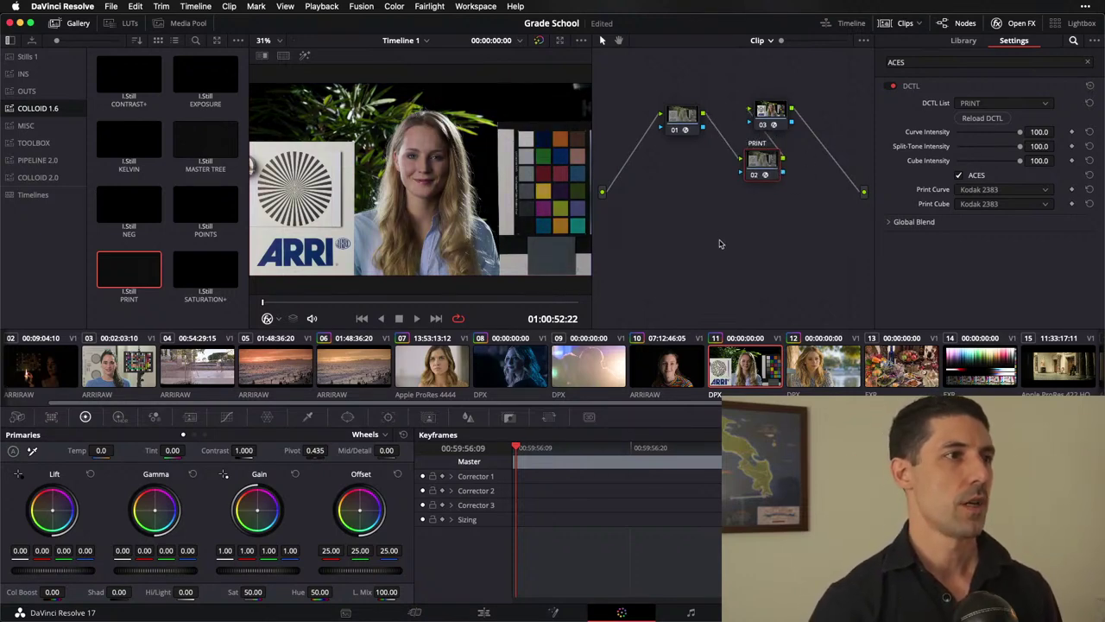
# Step: Compare clip 11 full screen with the PRINT node enabled and disabled
pyautogui.press('super+f')
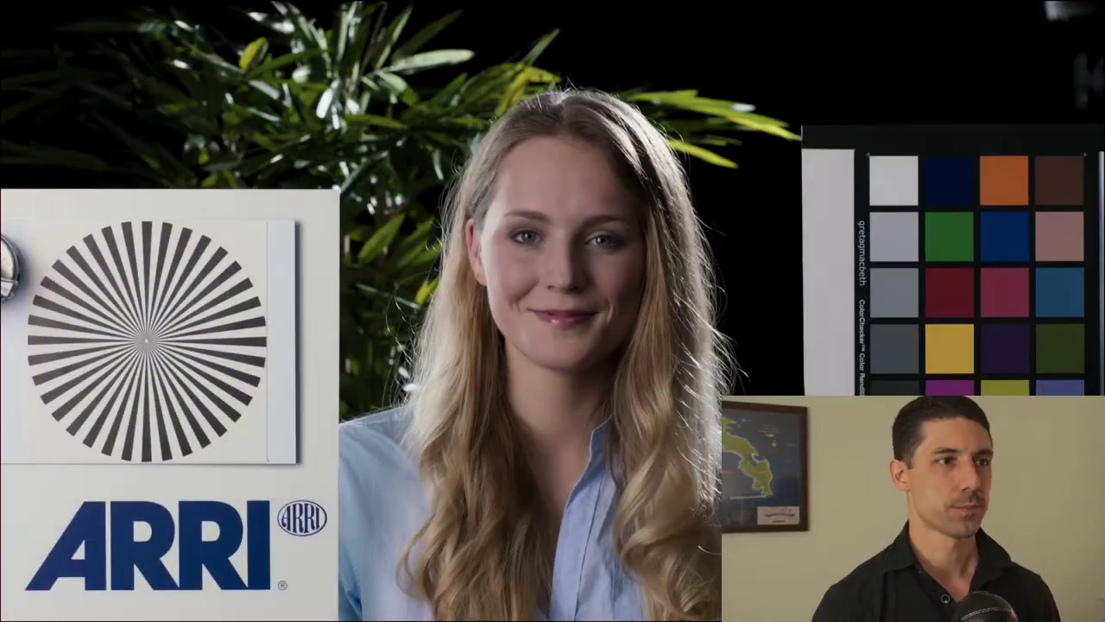
pyautogui.press('super+f')
pyautogui.press('super+f')
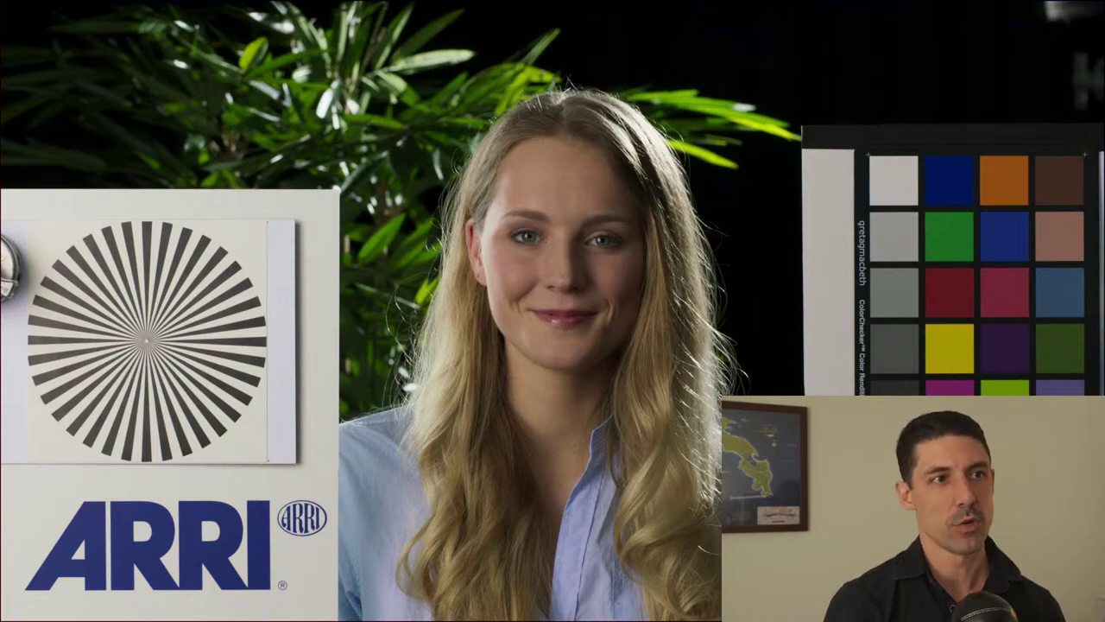
pyautogui.press('Escape')
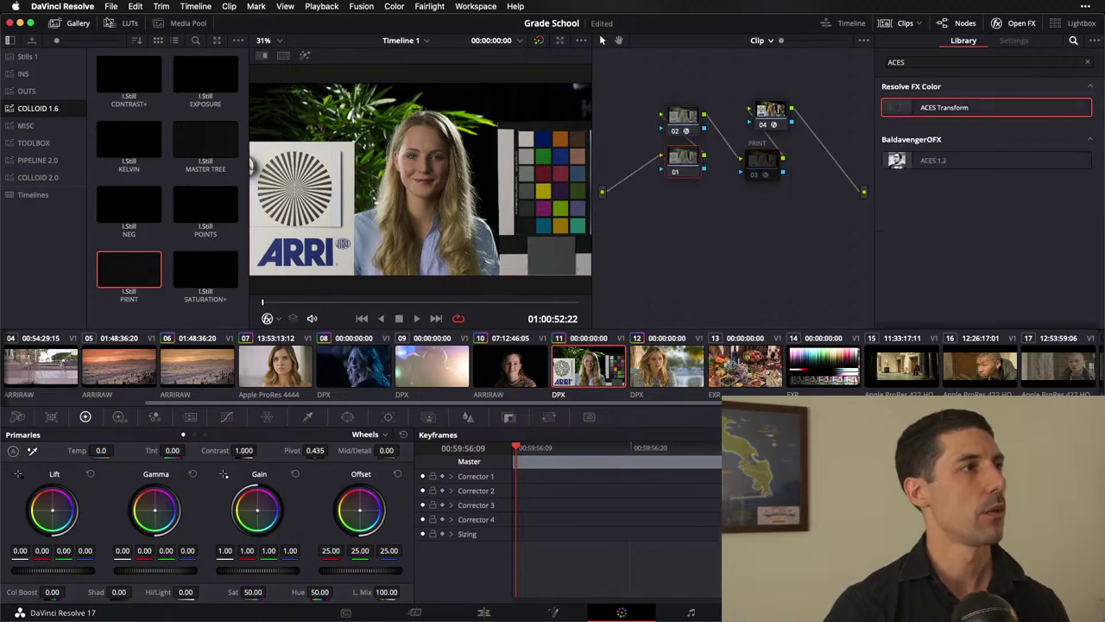
# Step: Apply the Grayscale Ramp from the UTILITY LUT folder to node 01 of clip 11
pyautogui.click(109, 23)
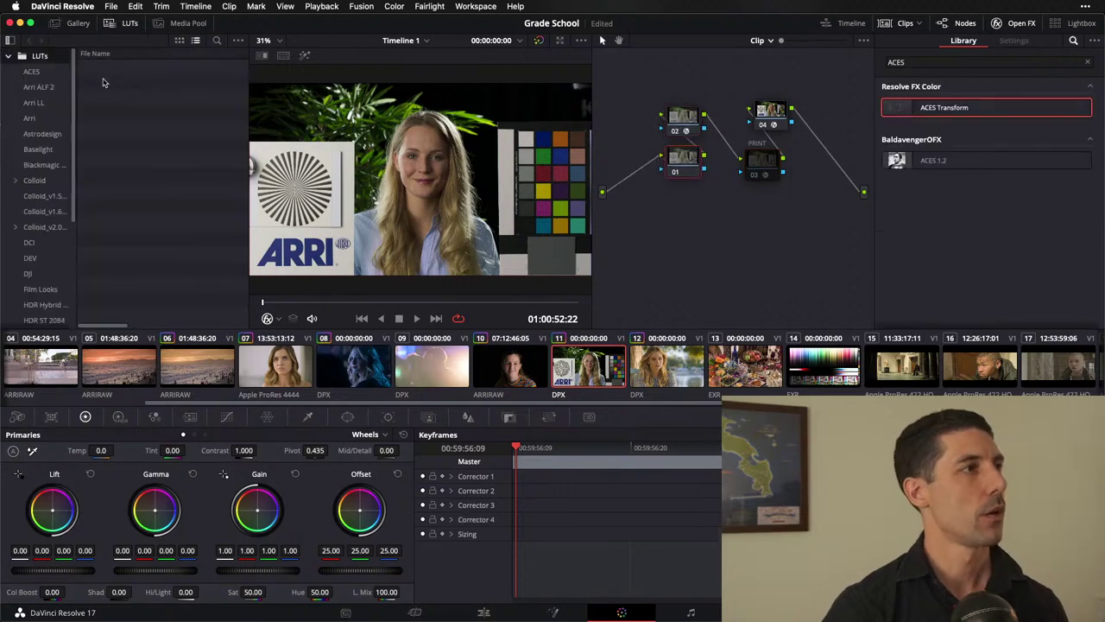
pyautogui.click(29, 259)
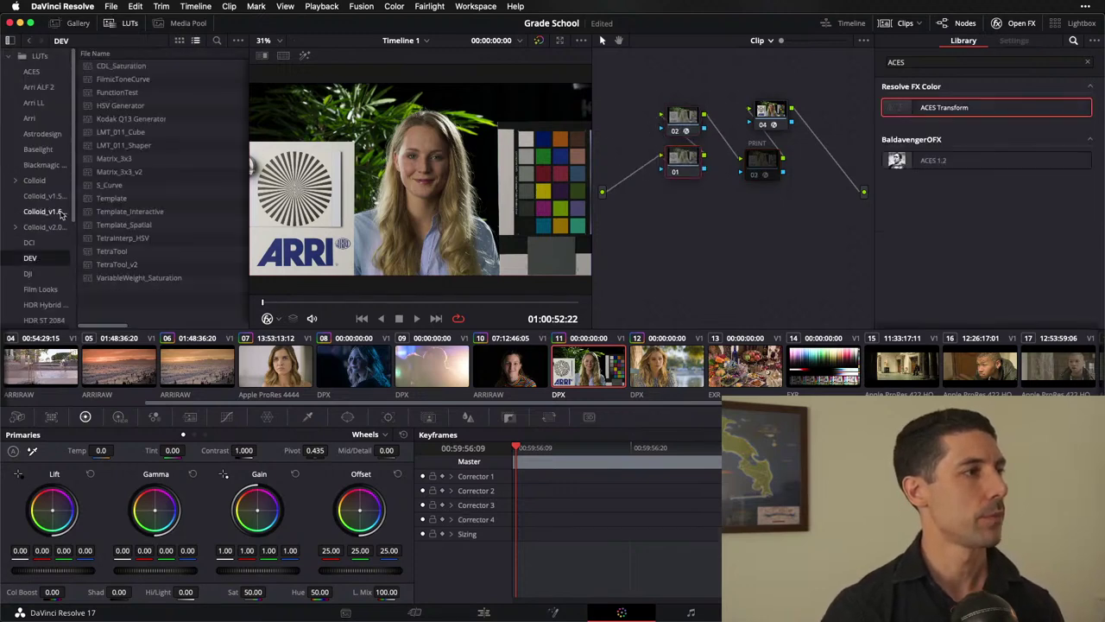
pyautogui.scroll(-5, 52, 259)
pyautogui.click(57, 274)
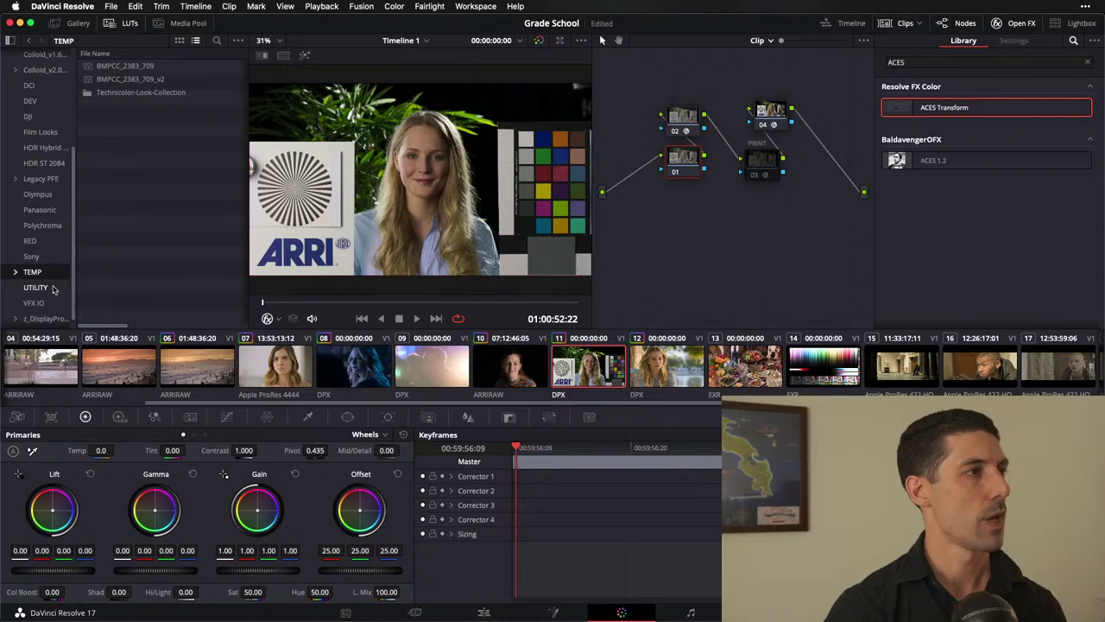
pyautogui.click(55, 289)
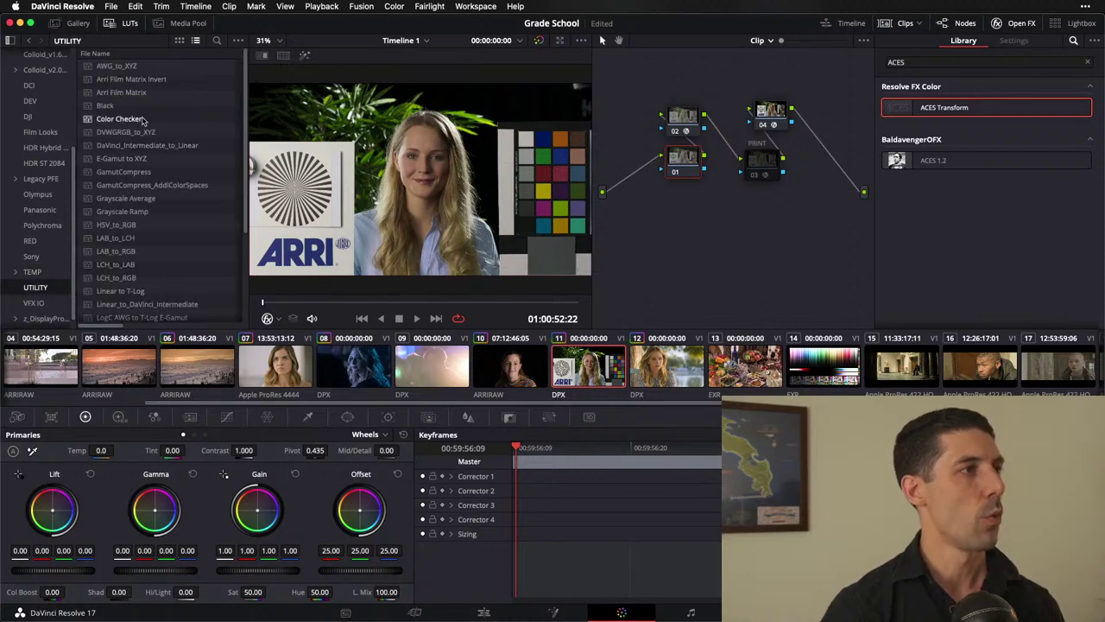
pyautogui.doubleClick(145, 215)
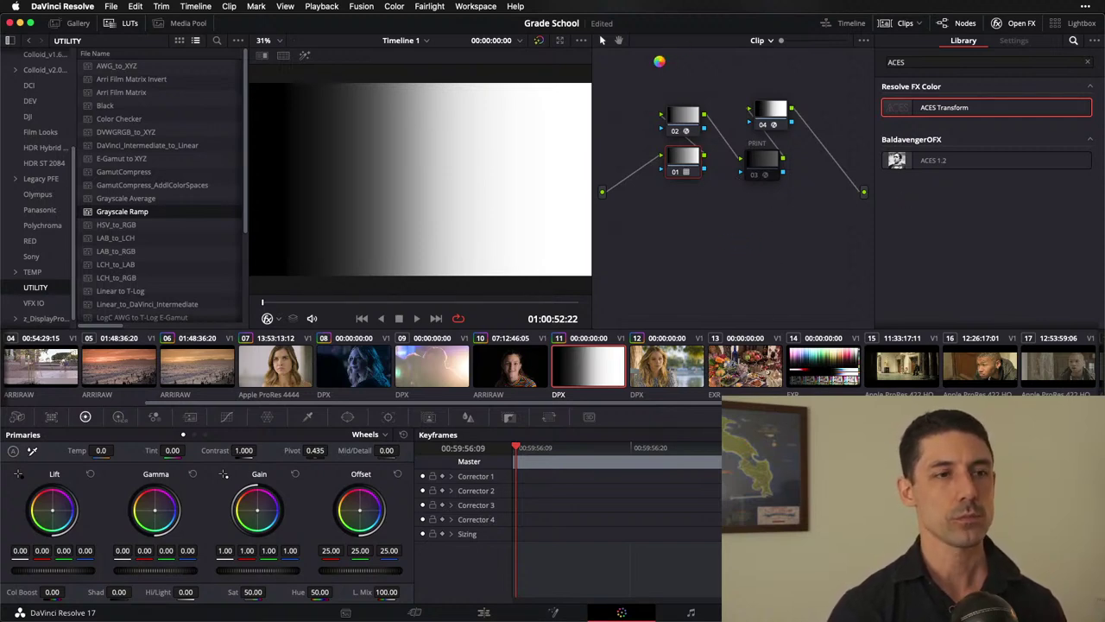
# Step: Examine the grayscale ramp's waveform in the scopes with the PRINT node selected
pyautogui.click(762, 160)
pyautogui.hotkey('ctrl', 'shift', 'w')
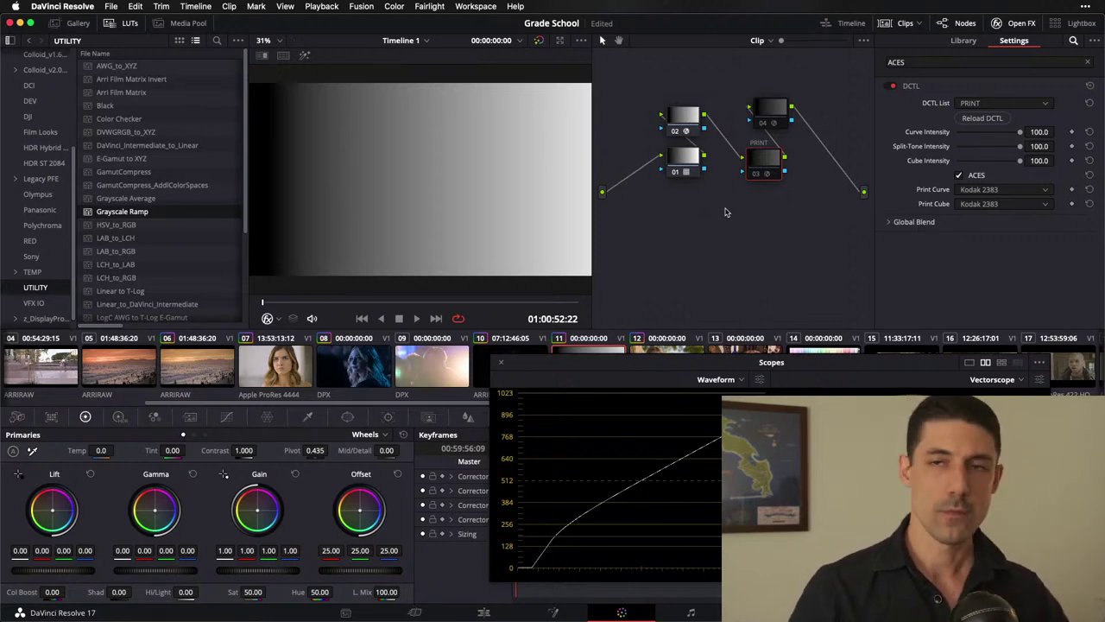
pyautogui.press('super+Tab')
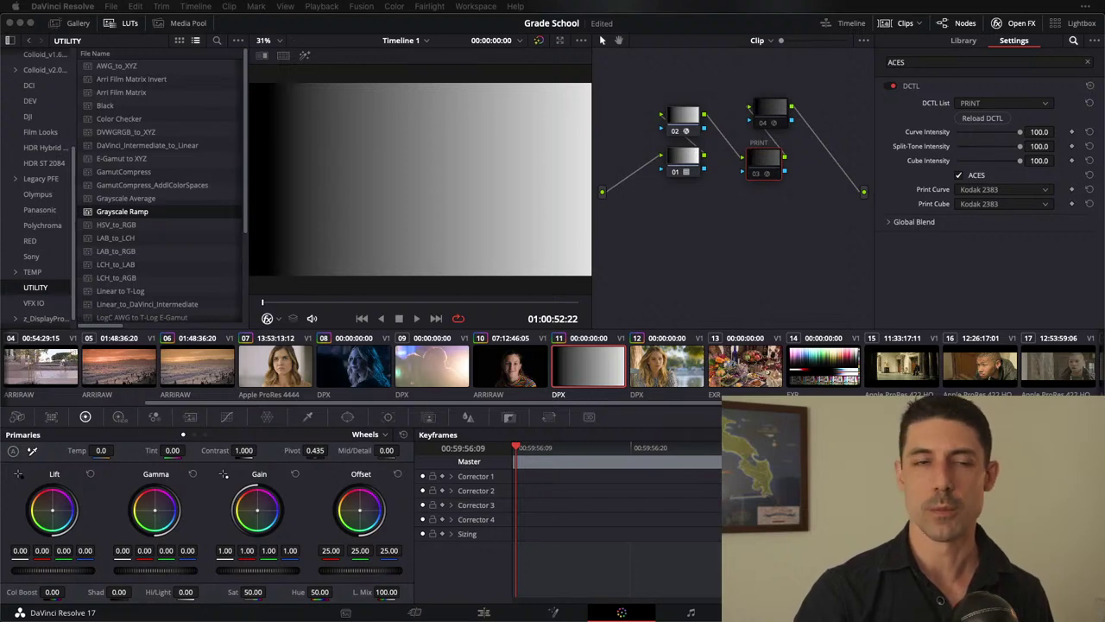
pyautogui.press('super+Tab')
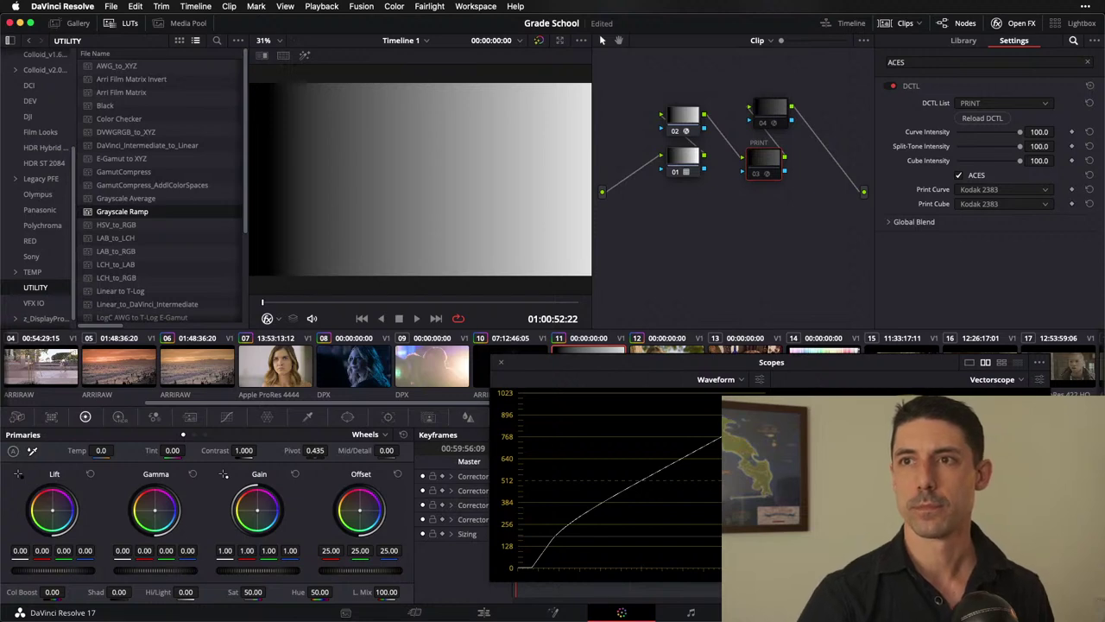
pyautogui.press('super+shift+w')
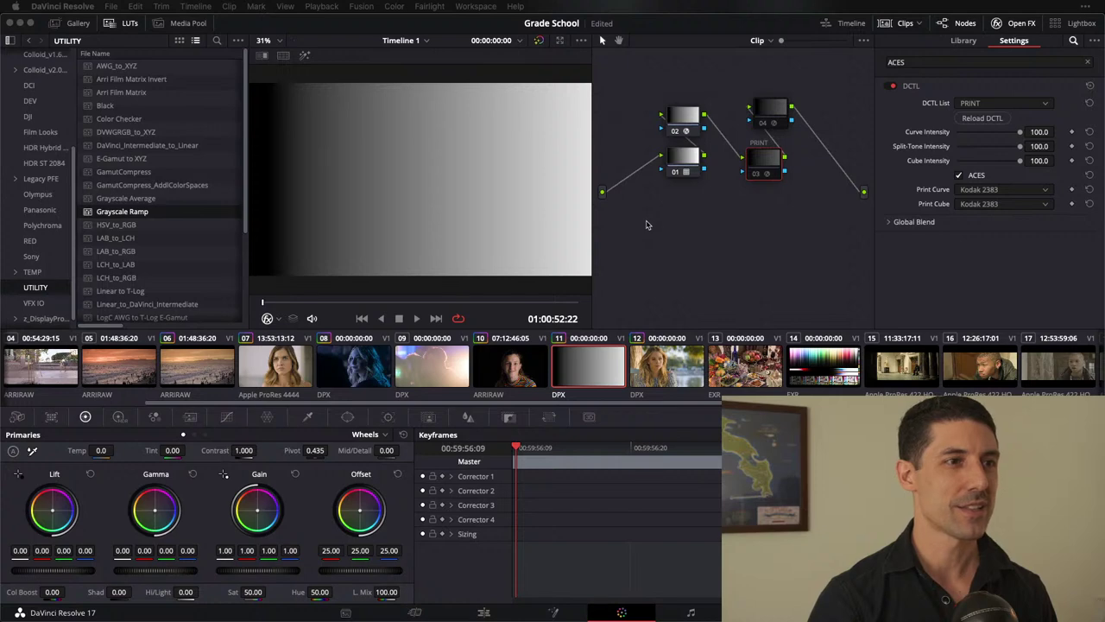
pyautogui.press('super+shift+w')
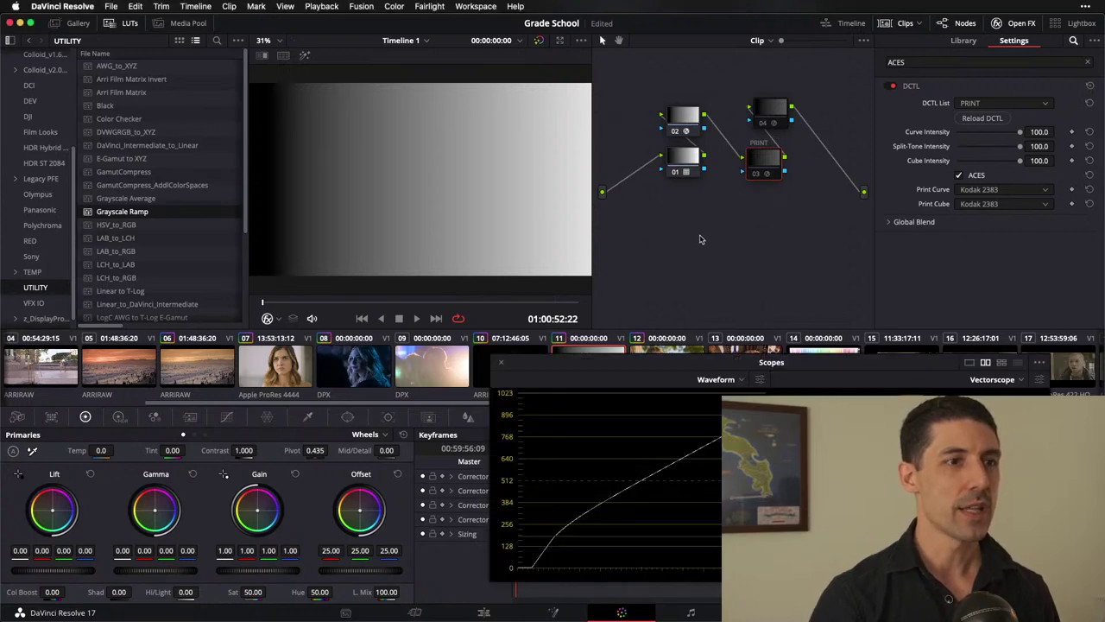
# Step: Close the floating scopes and reset all grades and nodes on clip 11
pyautogui.press('super+shift+w')
pyautogui.rightClick(710, 221)
pyautogui.click(748, 228)
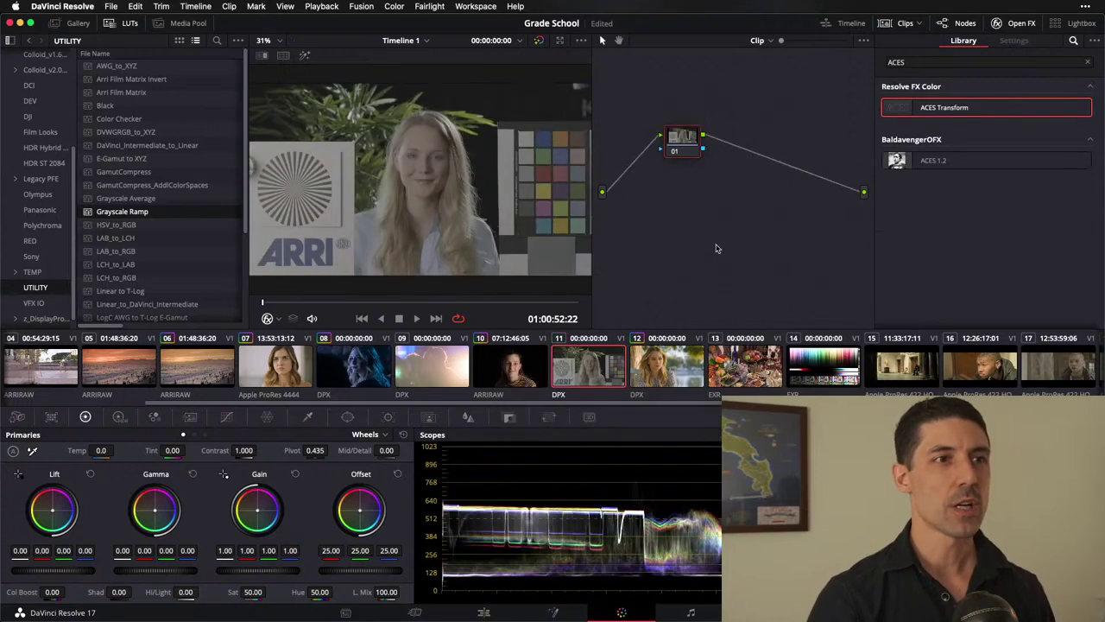
# Step: Apply the OUT node at timeline level and return to clip 11's own node graph
pyautogui.click(760, 42)
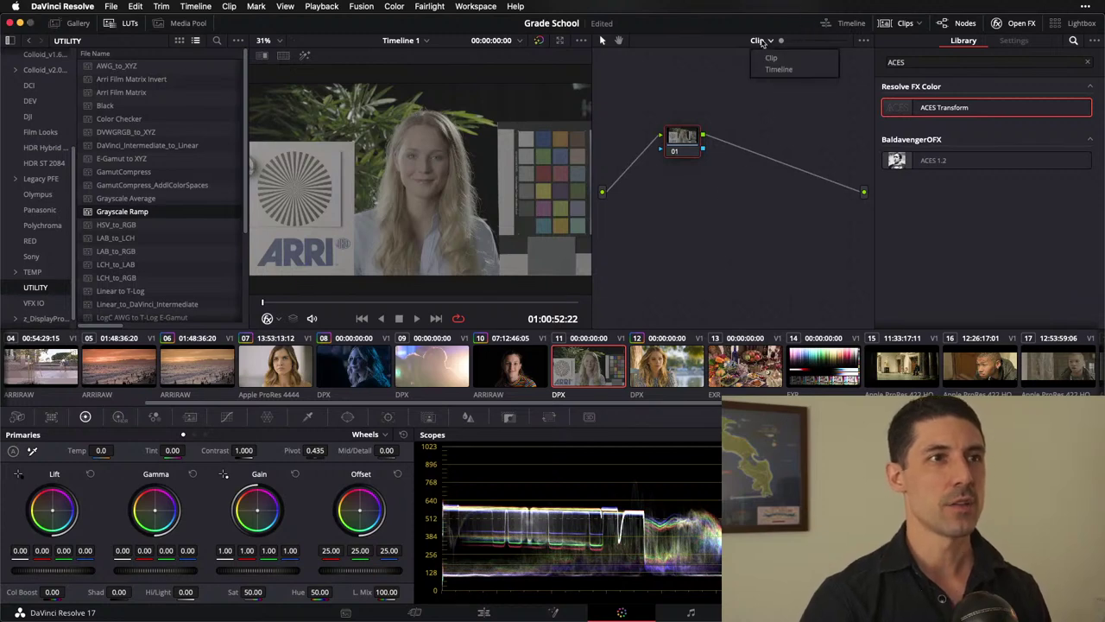
pyautogui.click(778, 69)
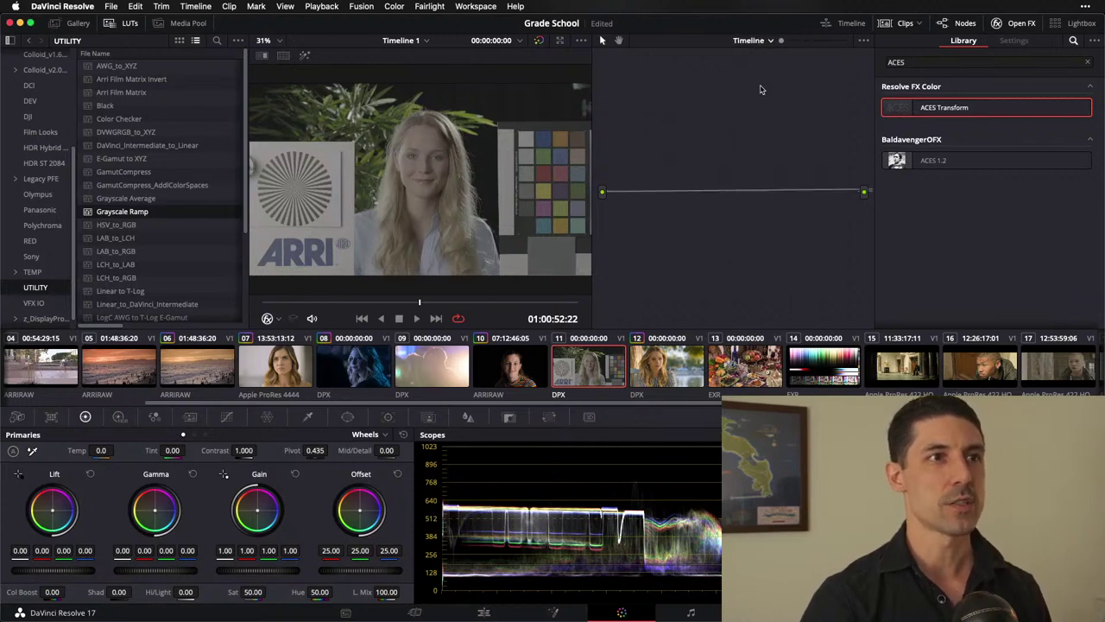
pyautogui.click(770, 42)
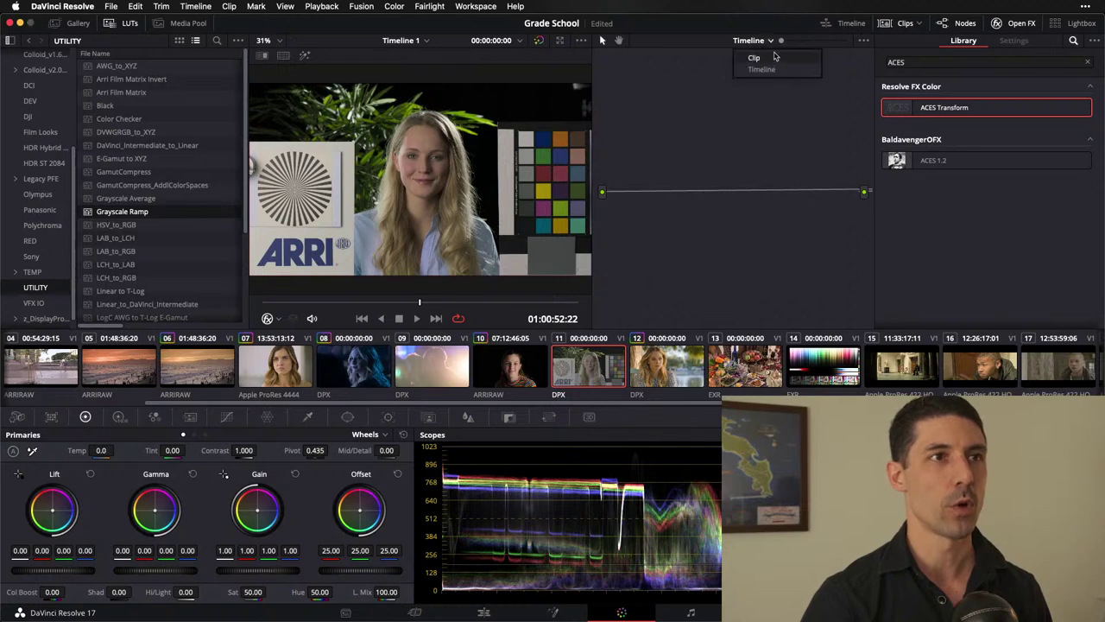
pyautogui.click(773, 57)
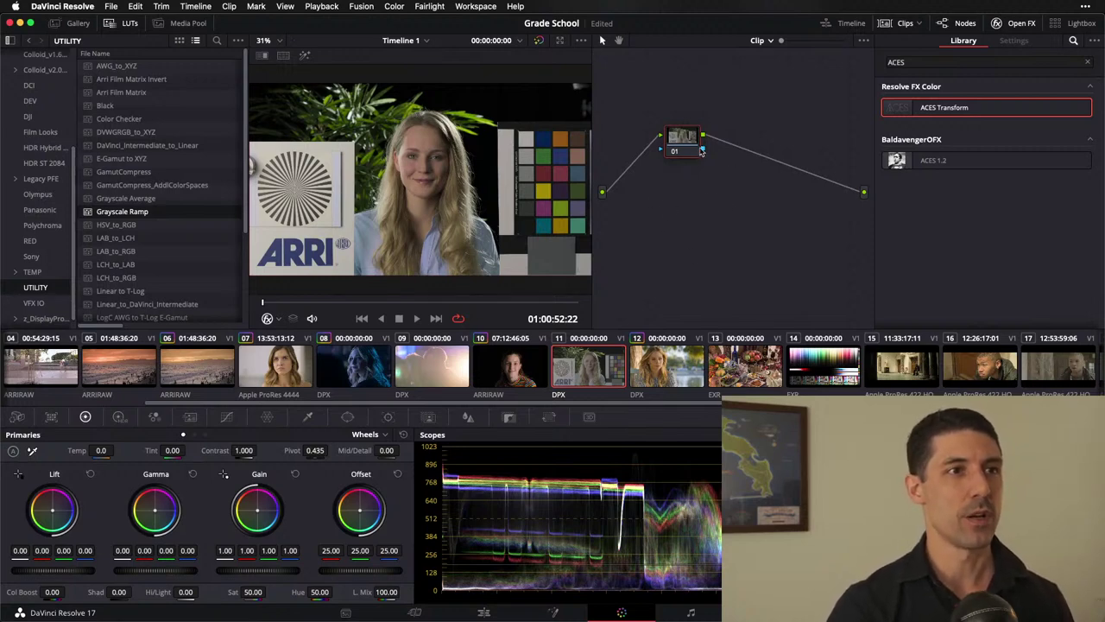
pyautogui.moveTo(701, 151); pyautogui.dragTo(715, 158)
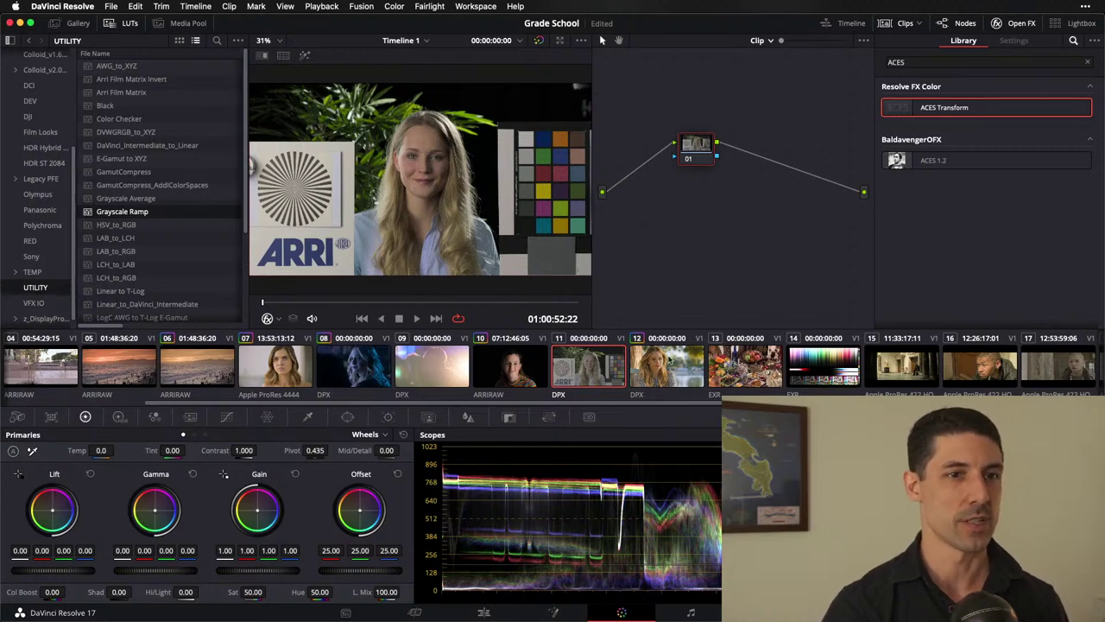
# Step: Open clip 12 from the Lightbox and reset all of its grades and nodes
pyautogui.press('super+shift+l')
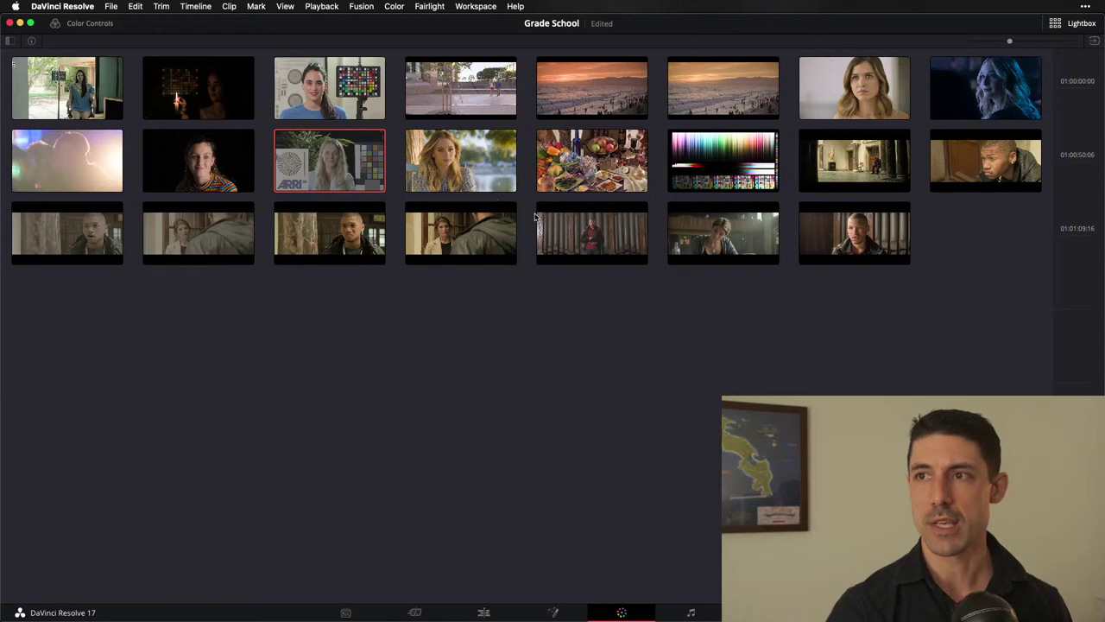
pyautogui.click(479, 169)
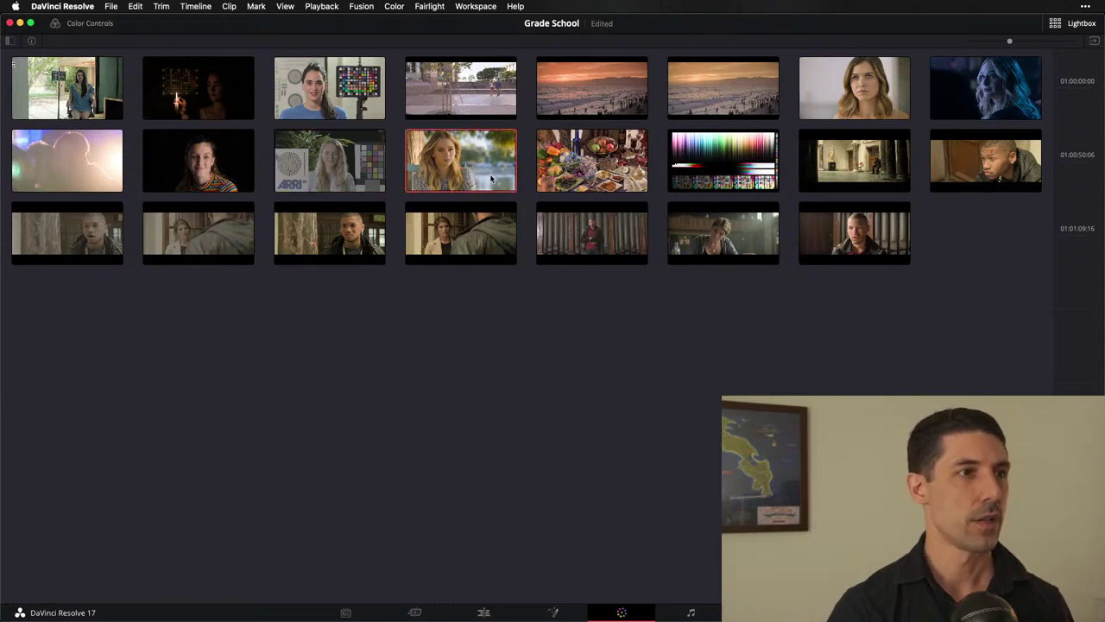
pyautogui.doubleClick(492, 178)
pyautogui.rightClick(758, 201)
pyautogui.click(803, 210)
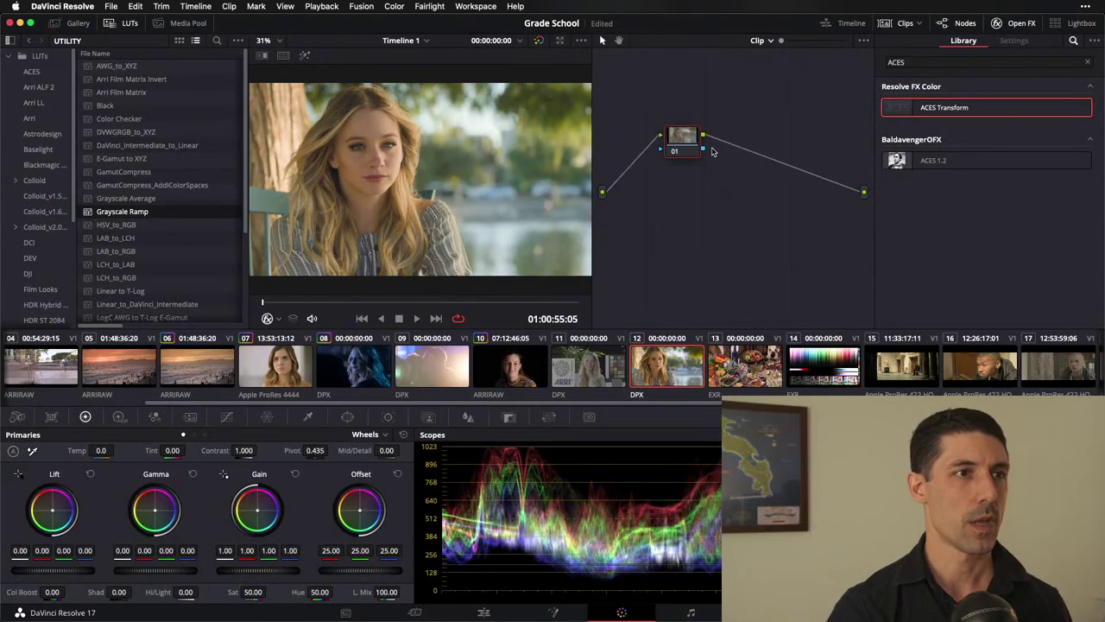
# Step: Widen the node graph by hiding Open FX and apply the first LUT from Colloid_v2.0_DEV's SOURCE LUTs PARENT folder to clip 12's node 01
pyautogui.click(1019, 24)
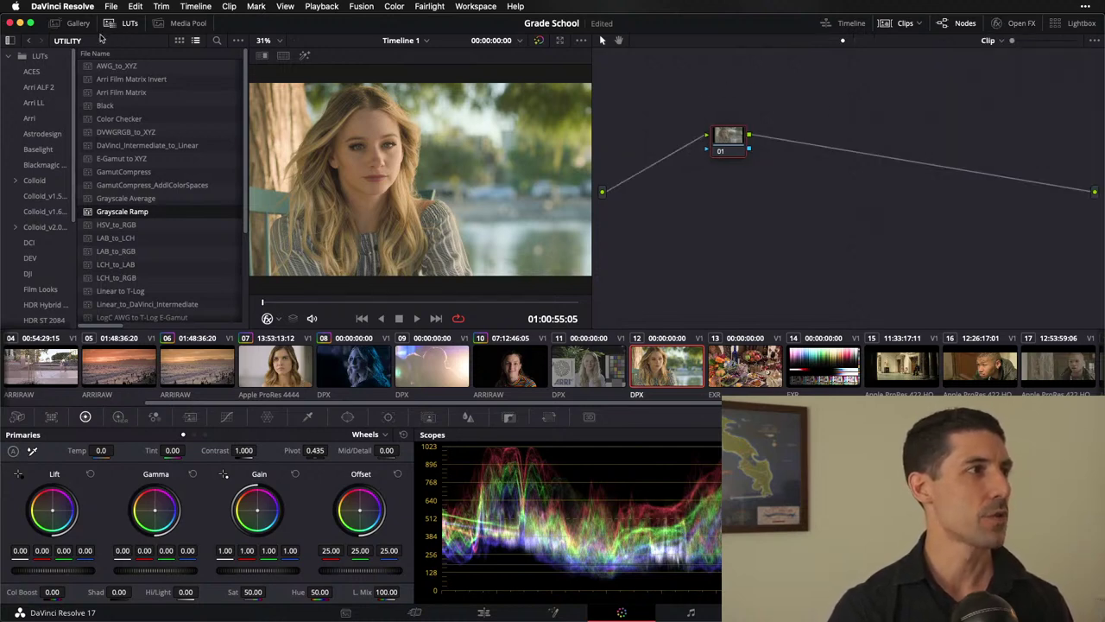
pyautogui.click(48, 227)
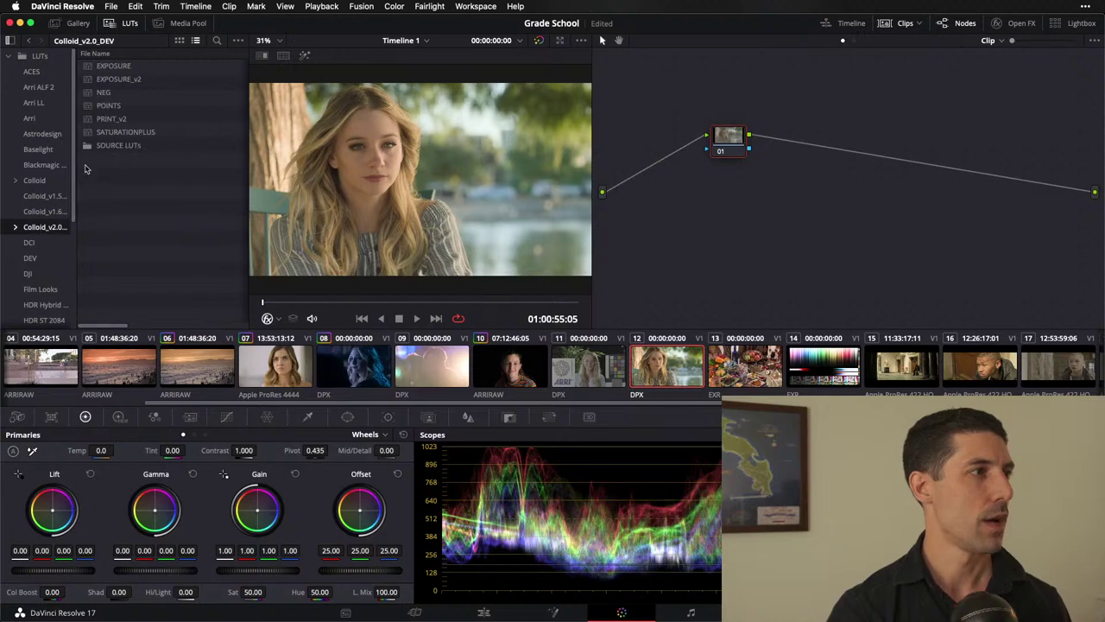
pyautogui.doubleClick(105, 145)
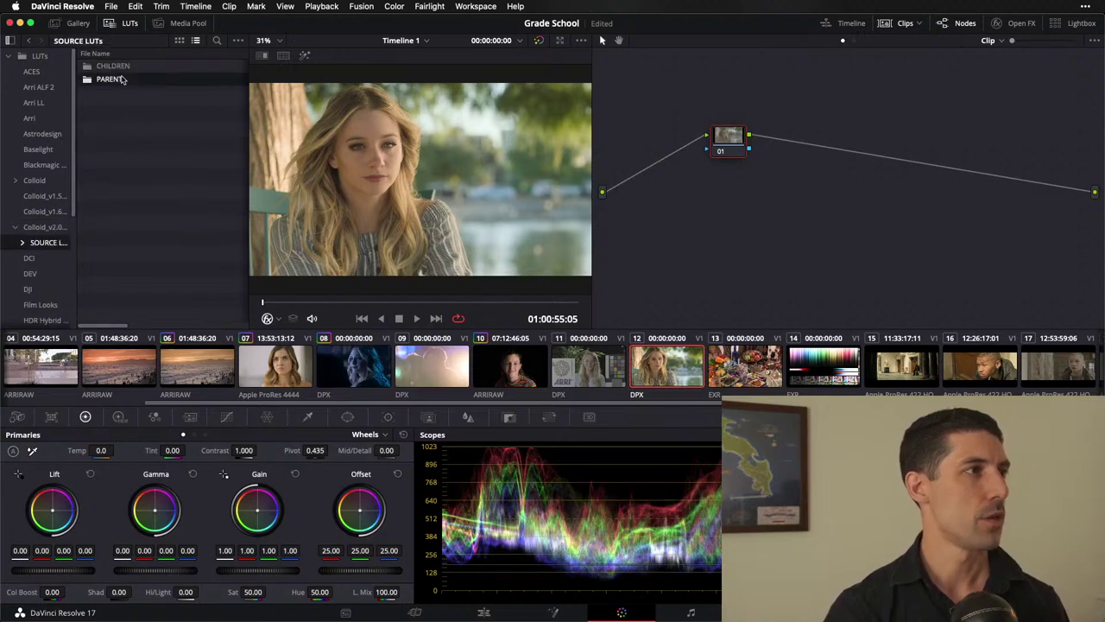
pyautogui.doubleClick(121, 79)
pyautogui.moveTo(104, 66); pyautogui.dragTo(769, 140)
pyautogui.click(40, 55)
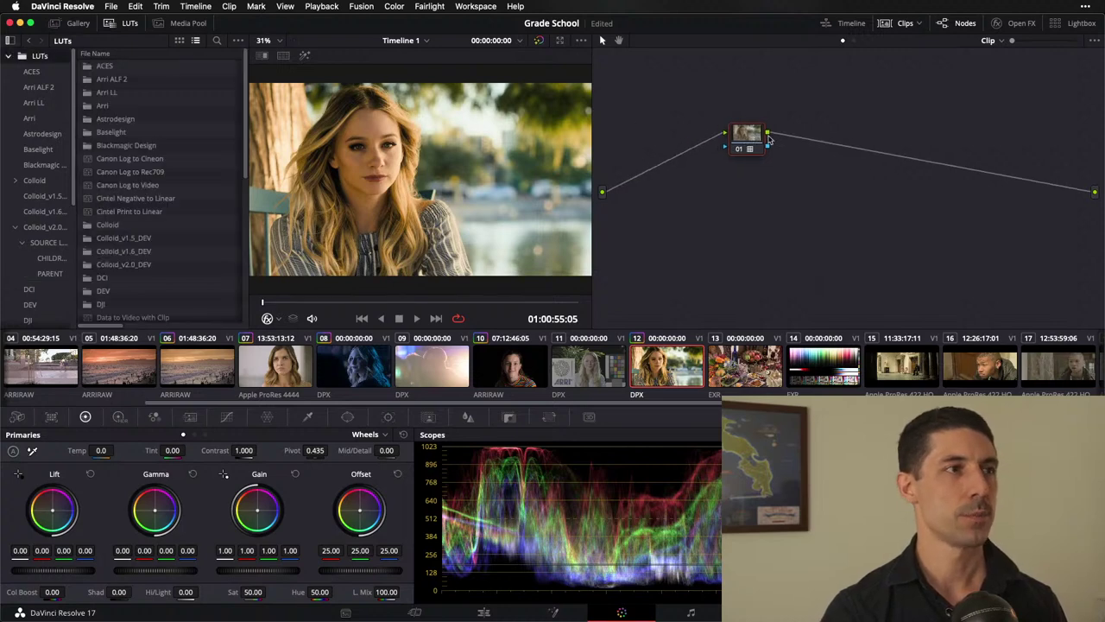
# Step: Switch to the timeline-level node graph and reset it to clear the OUT node
pyautogui.click(853, 41)
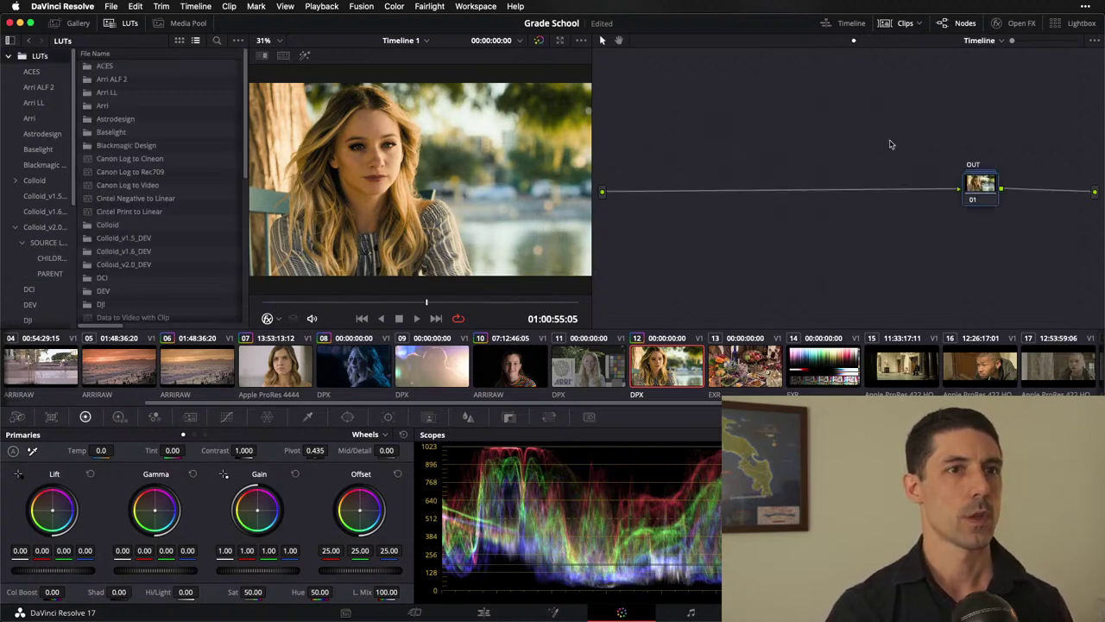
pyautogui.moveTo(985, 185); pyautogui.dragTo(914, 171)
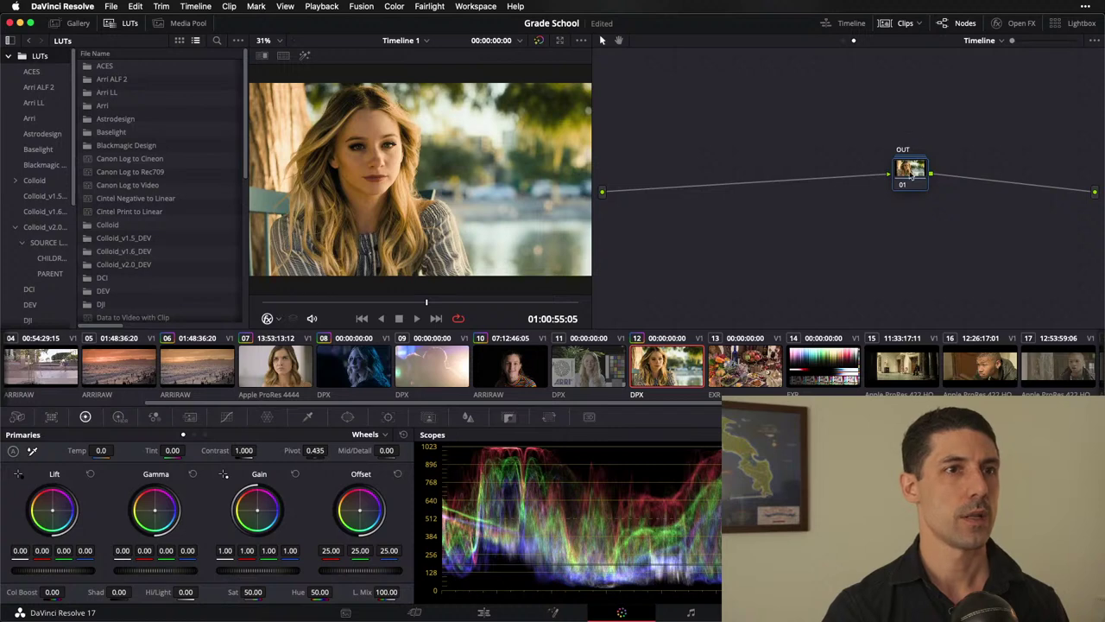
pyautogui.rightClick(889, 119)
pyautogui.click(943, 128)
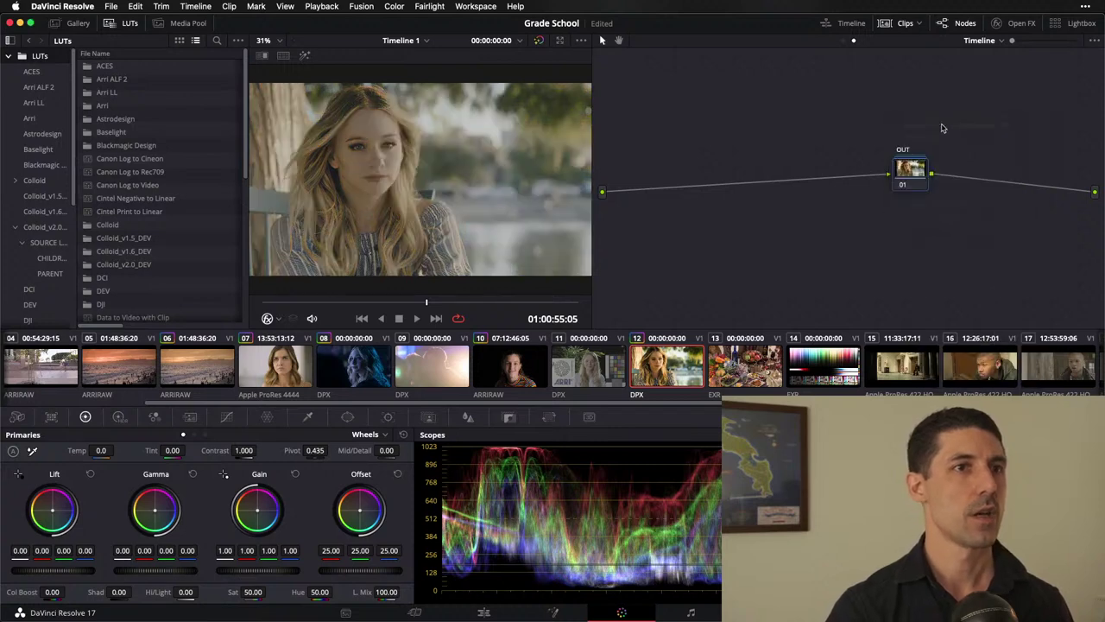
# Step: Apply the LogC -> 709 v2 still from the OUTS album to the timeline-level node graph
pyautogui.click(74, 23)
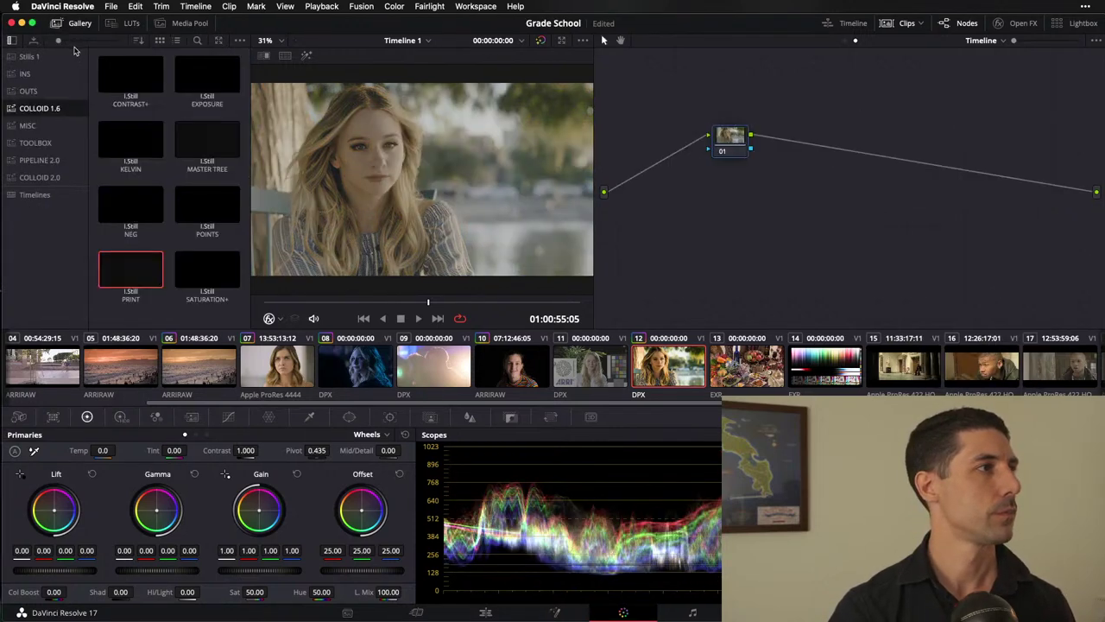
pyautogui.click(28, 91)
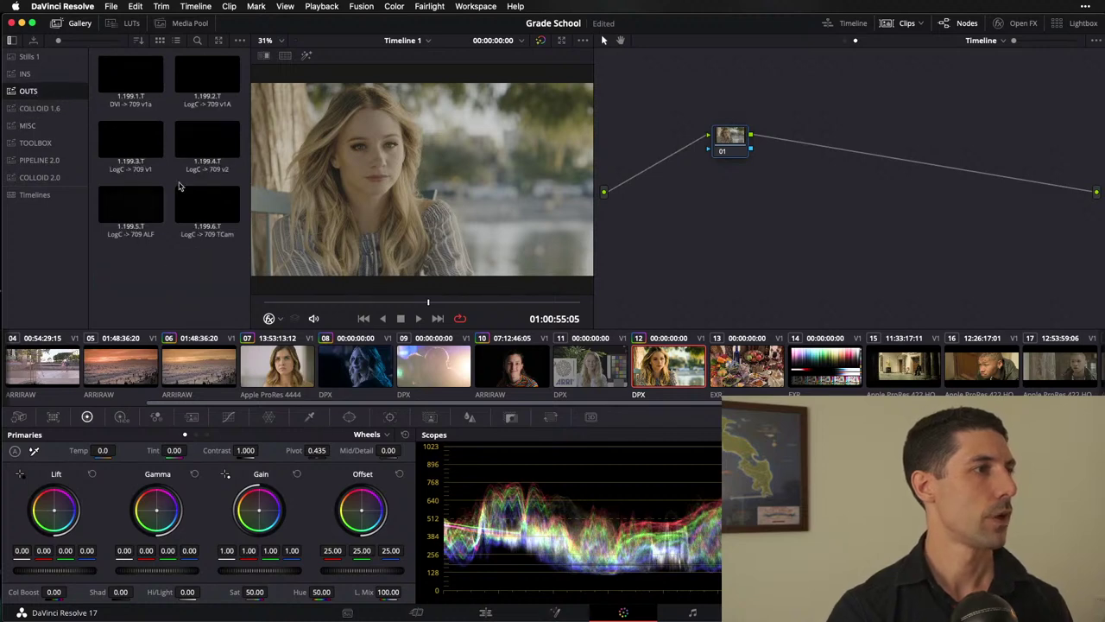
pyautogui.moveTo(227, 140); pyautogui.dragTo(847, 43)
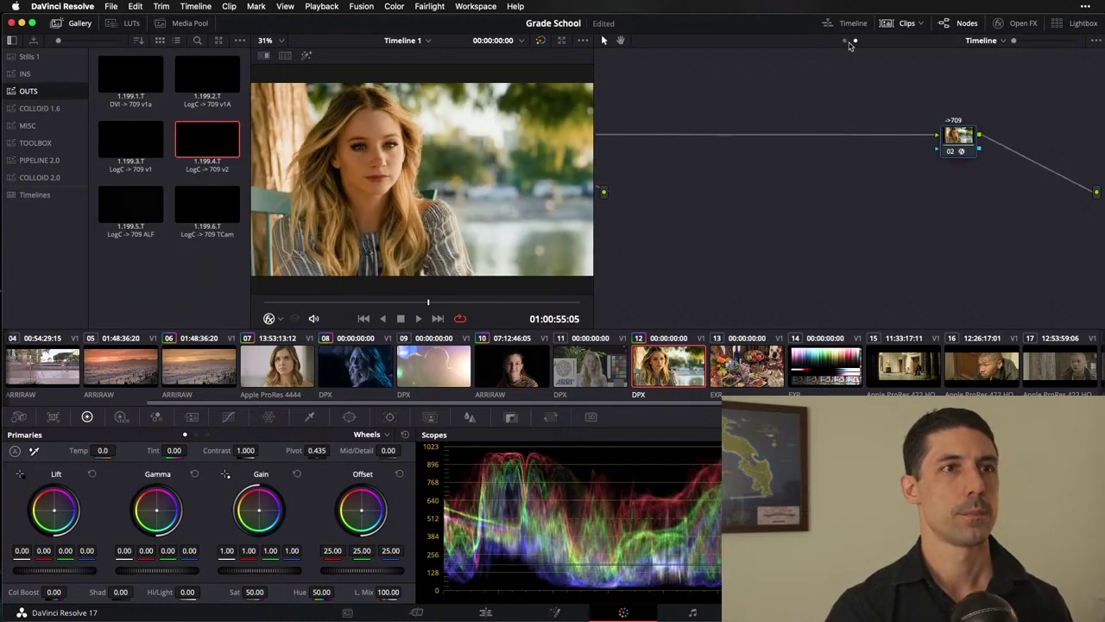
# Step: In clip 12's node graph, add a node before the LUT node, clean up the layout and space the two nodes
pyautogui.rightClick(948, 235)
pyautogui.click(1028, 365)
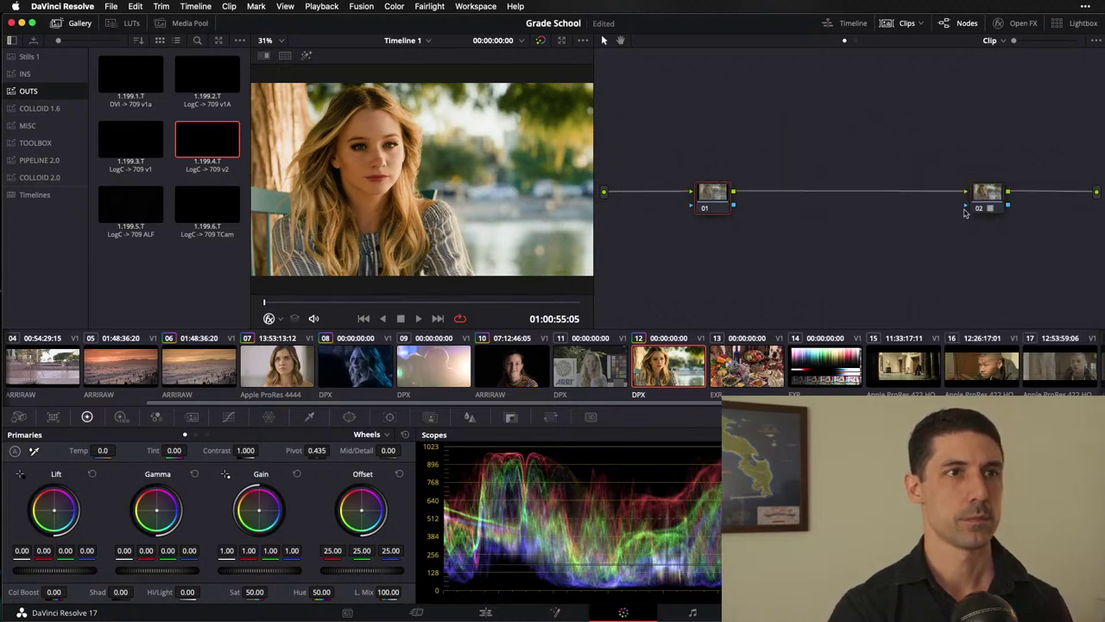
pyautogui.click(989, 193)
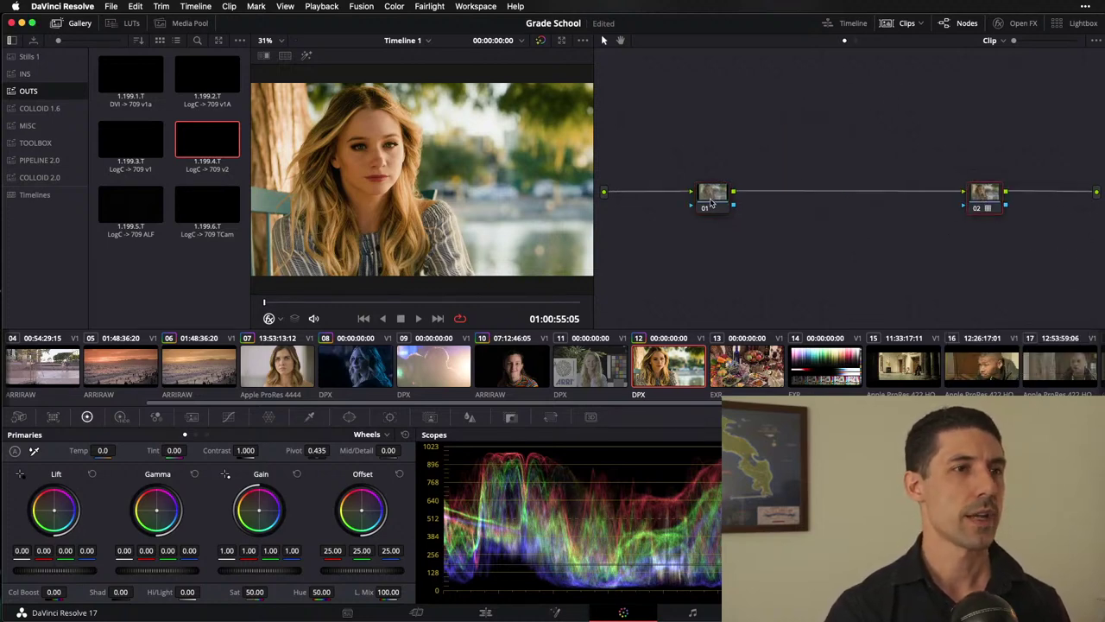
pyautogui.moveTo(710, 201); pyautogui.dragTo(756, 198)
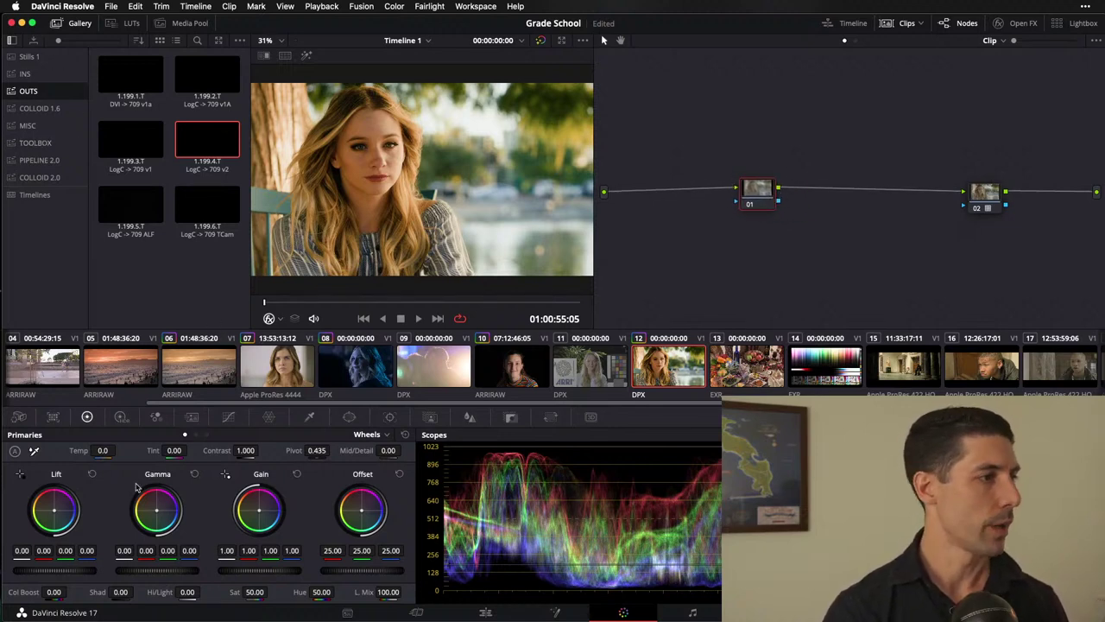
# Step: Set node 01's contrast to 0.884, lower its master offset, and add an empty serial node between it and the LUT node
pyautogui.moveTo(255, 448)
pyautogui.mouseDown()
pyautogui.moveTo(246, 452)
pyautogui.moveTo(273, 450)
pyautogui.mouseUp()
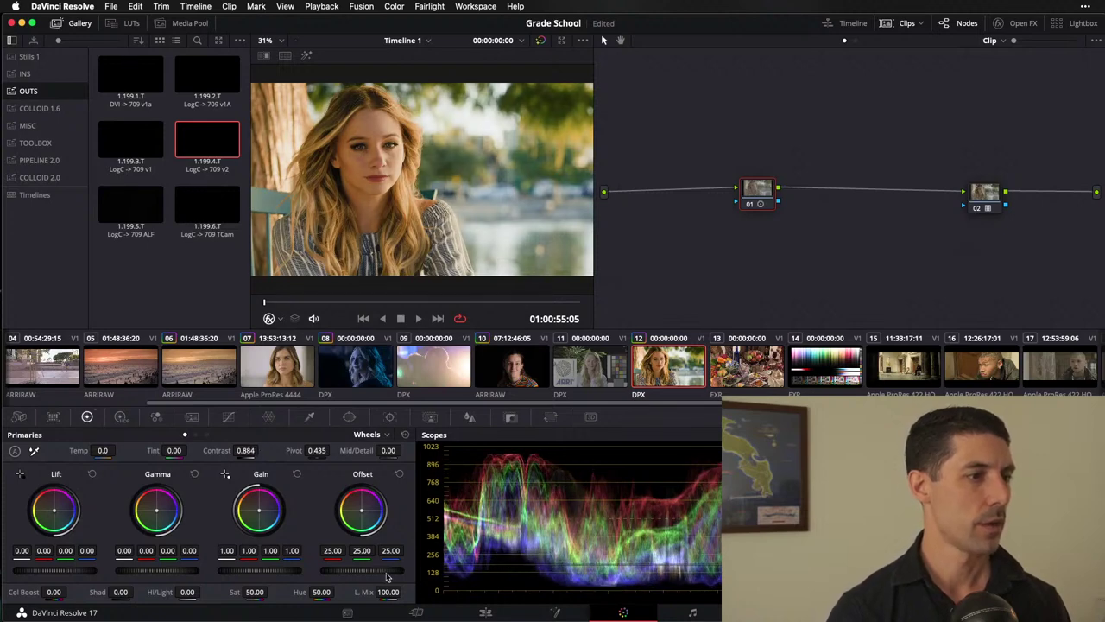
pyautogui.moveTo(386, 571); pyautogui.dragTo(348, 572)
pyautogui.hotkey('alt', 's')
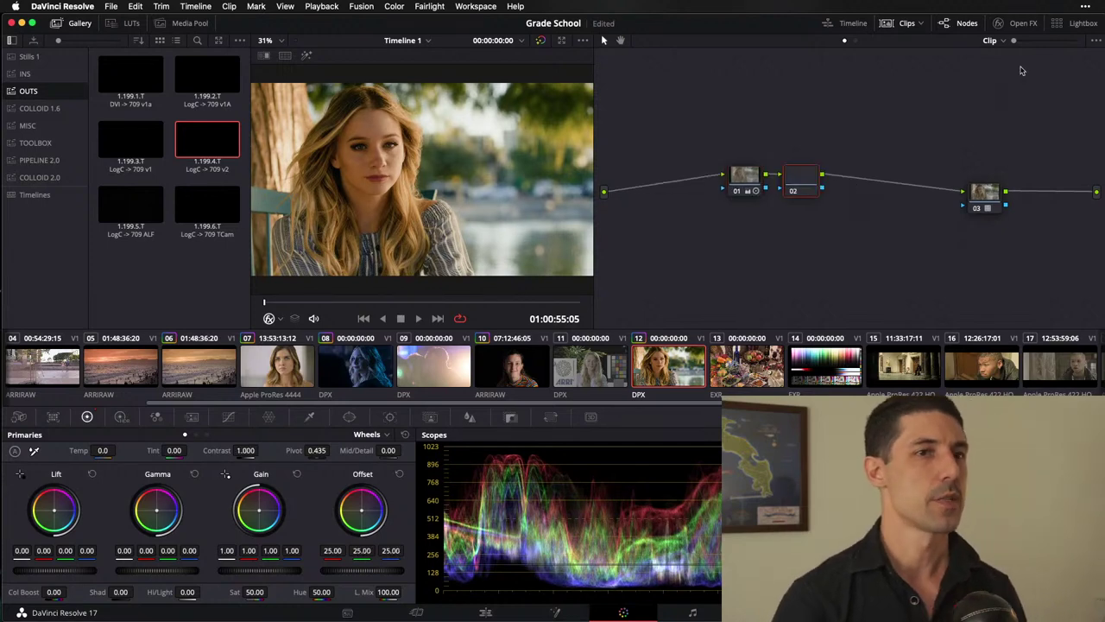
pyautogui.moveTo(808, 188); pyautogui.dragTo(838, 189)
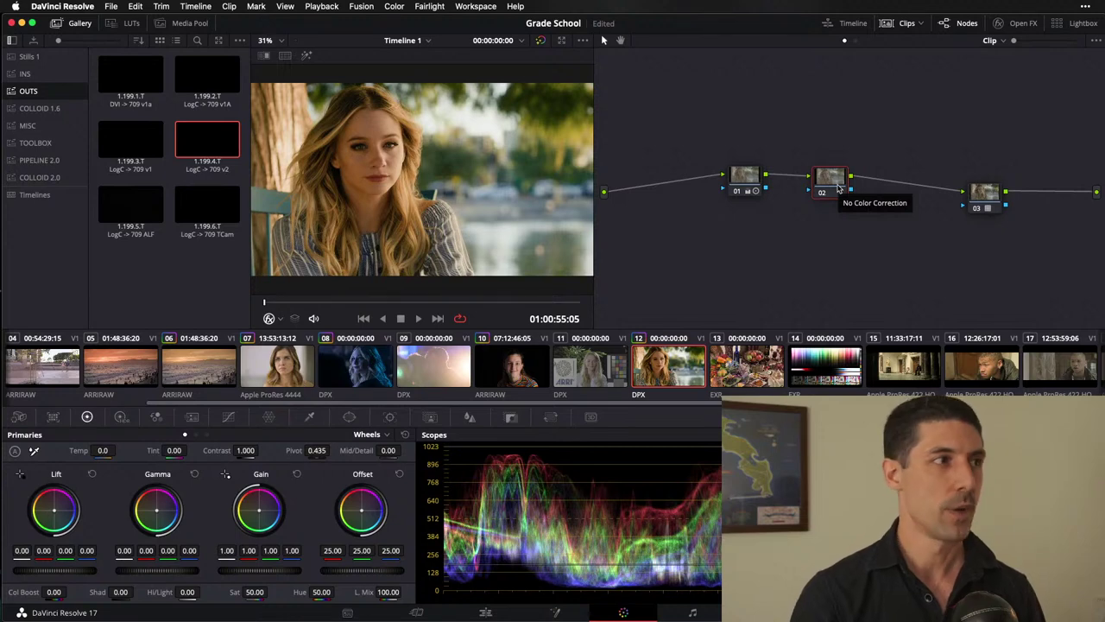
# Step: Apply the HALATION still from the TOOLBOX album to node 02 and check the image full screen
pyautogui.click(37, 160)
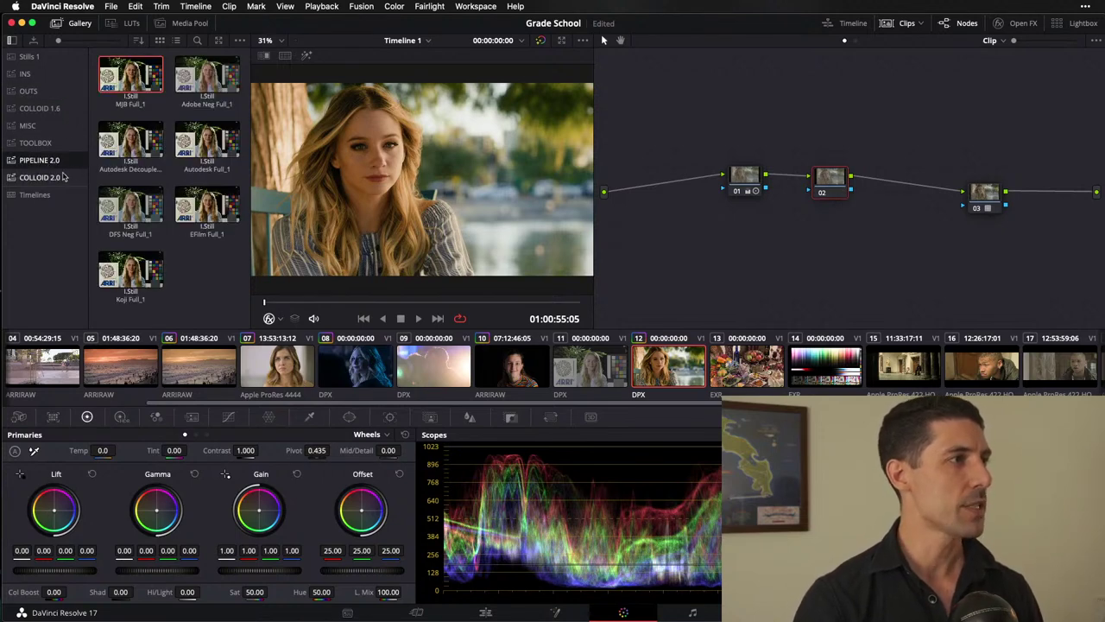
pyautogui.click(36, 143)
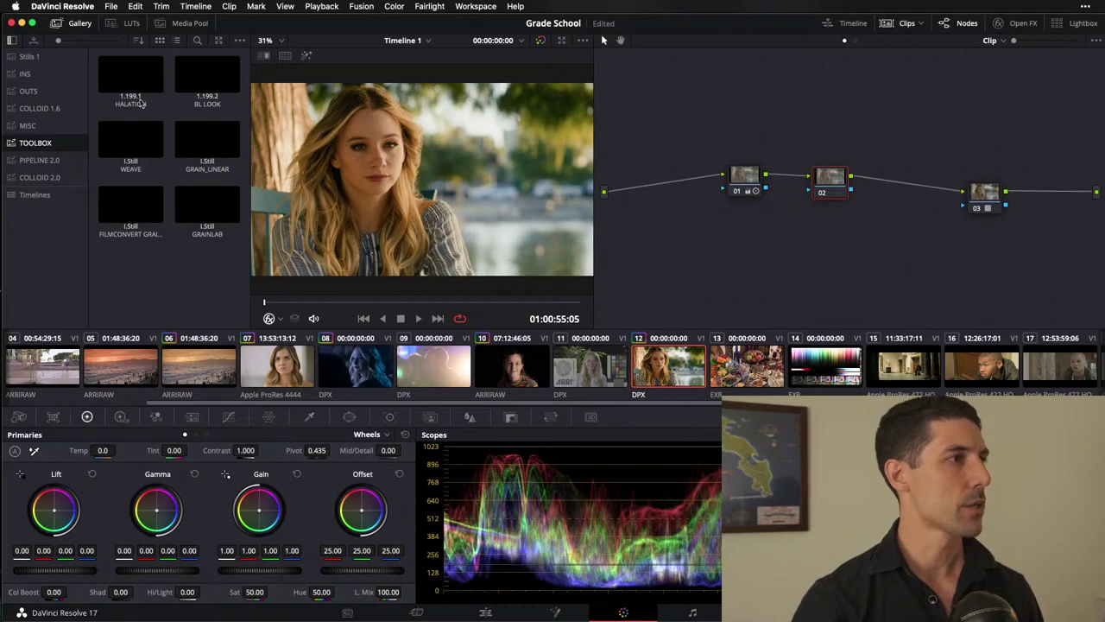
pyautogui.moveTo(132, 77); pyautogui.dragTo(850, 182)
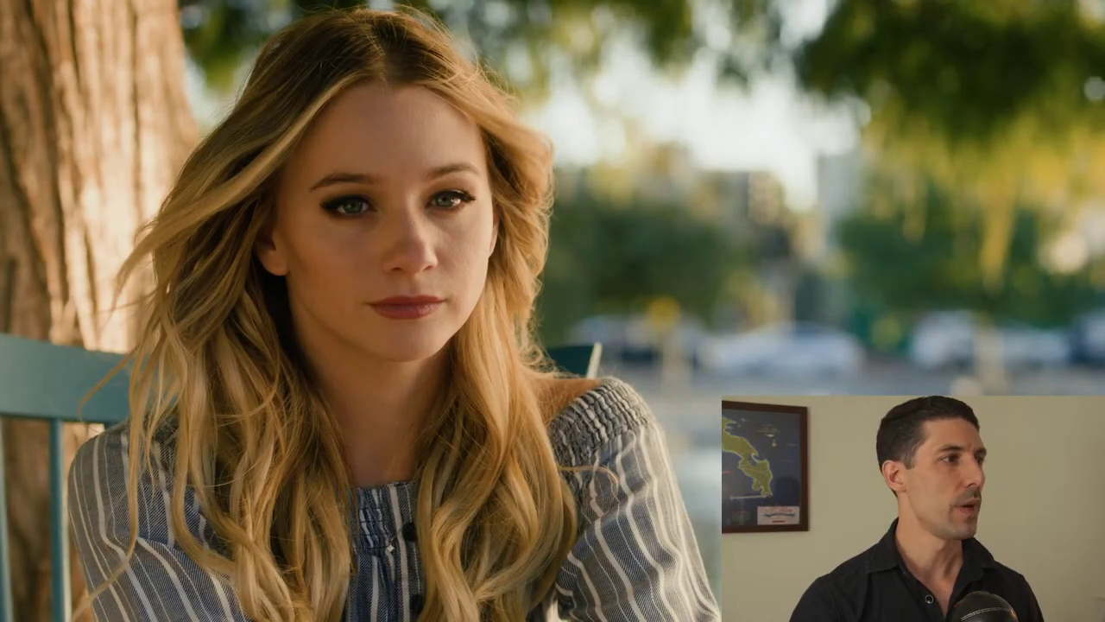
pyautogui.moveTo(466, 185)
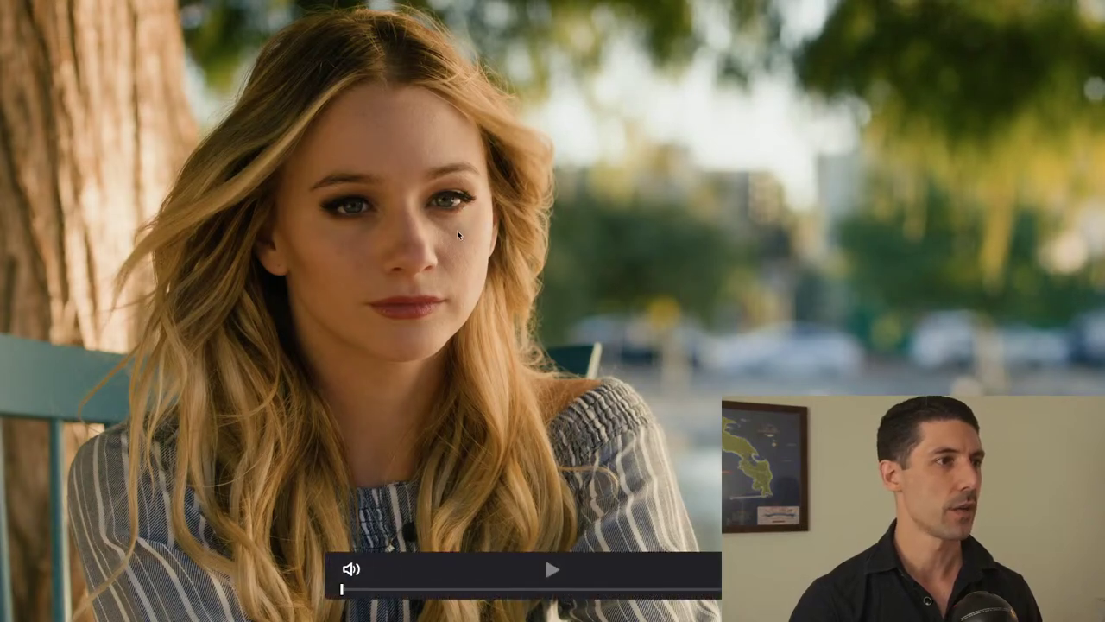
pyautogui.press('Escape')
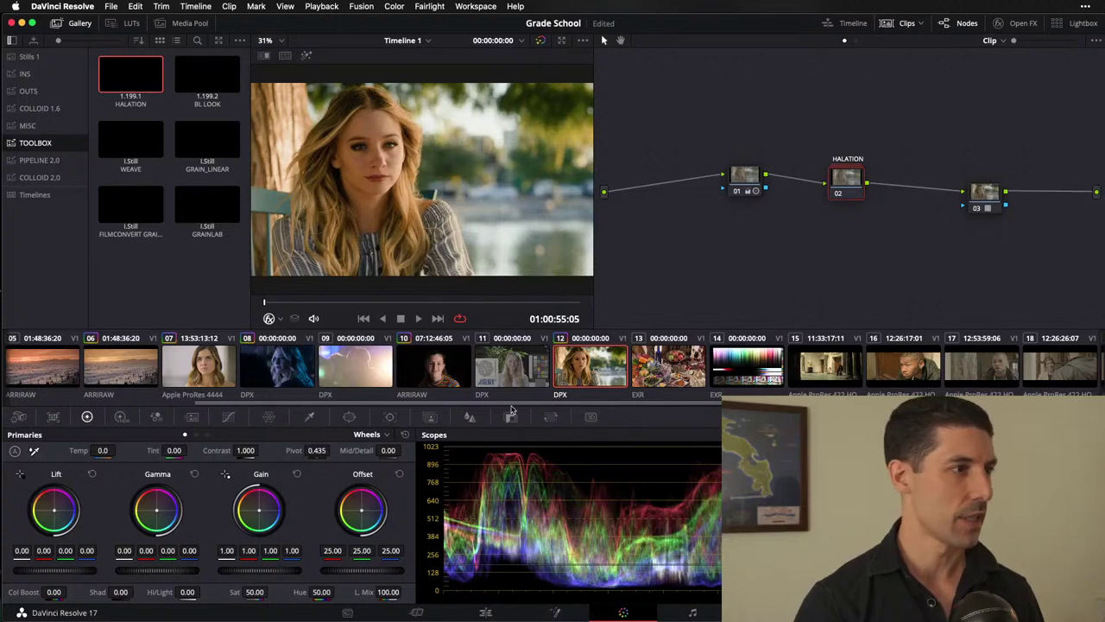
# Step: Switch to the candle clip using the Lightbox and carry clip 12's grade over to it
pyautogui.press('super+shift+l')
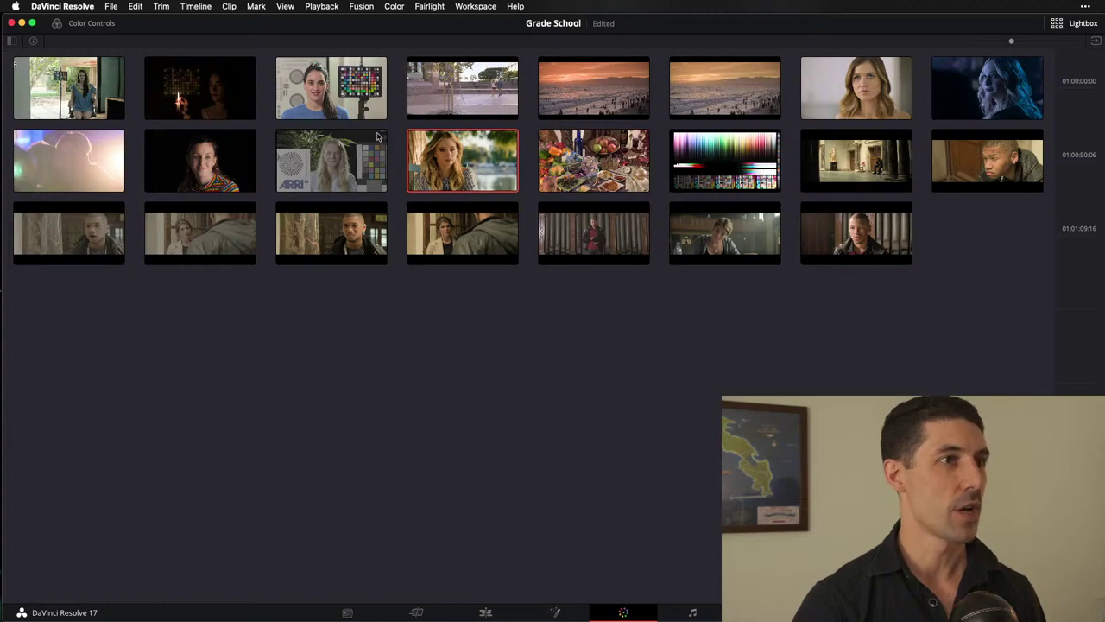
pyautogui.click(216, 97)
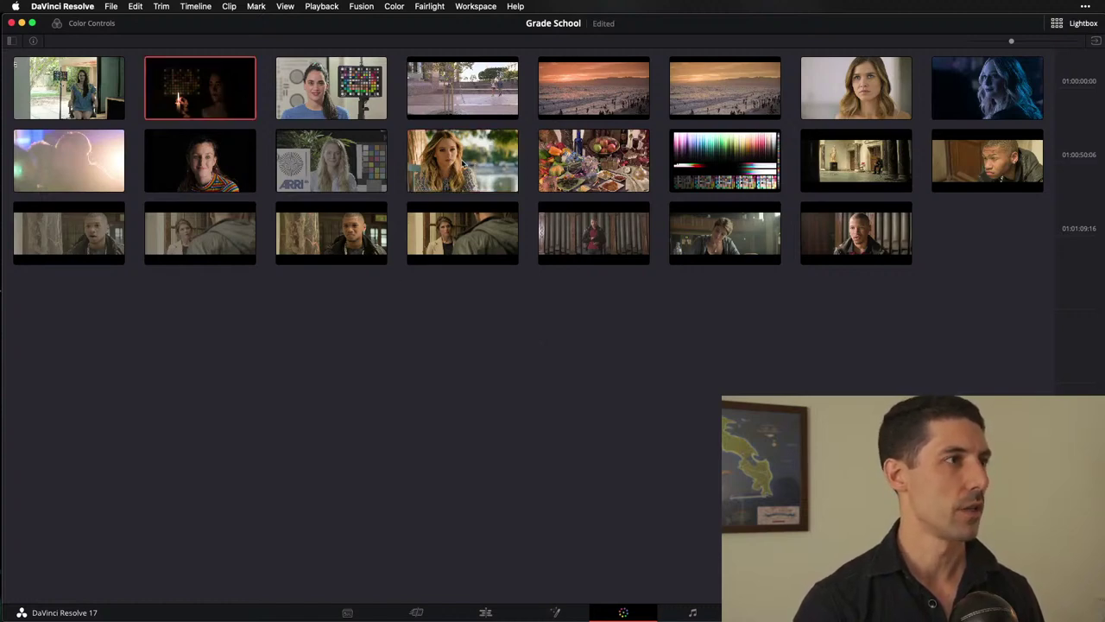
pyautogui.press('Escape')
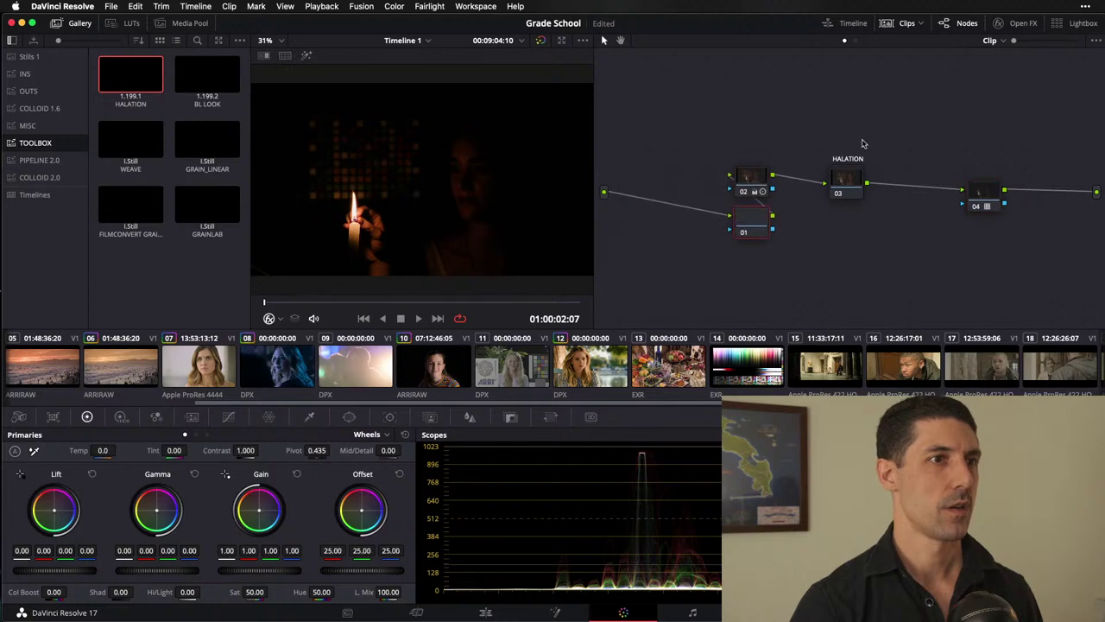
# Step: Add an empty serial node at the start of the candle clip's node tree and place it above the chain
pyautogui.hotkey('alt', 'shift', 's')
pyautogui.moveTo(706, 202); pyautogui.dragTo(693, 137)
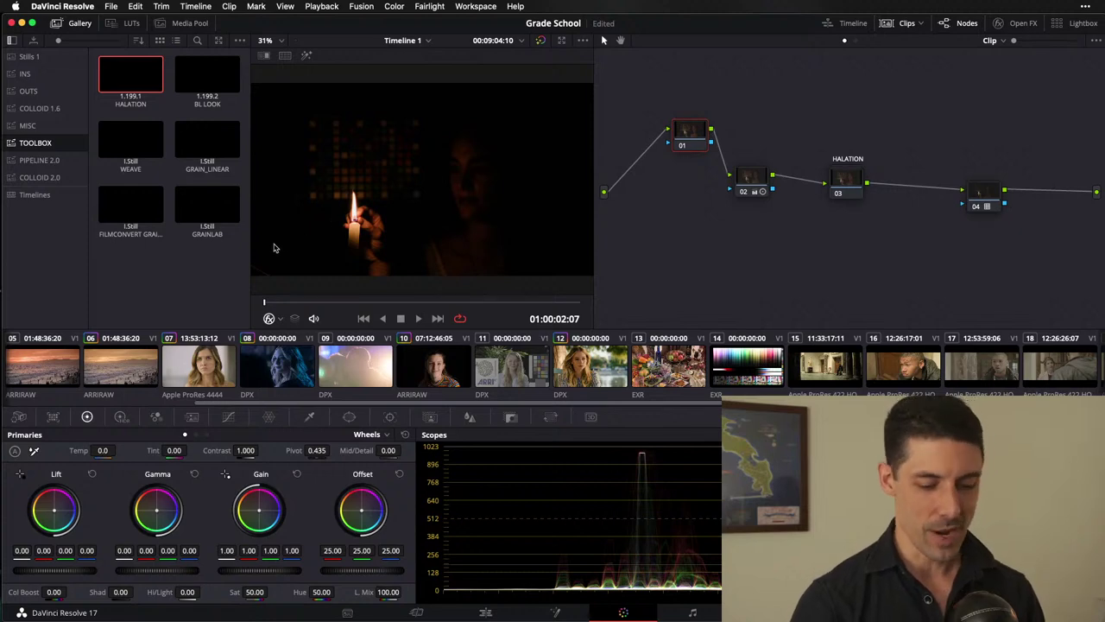
# Step: Compare the enlarged candle flame with the HALATION node switched off and on
pyautogui.scroll(3, 311, 226)
pyautogui.scroll(4, 489, 107)
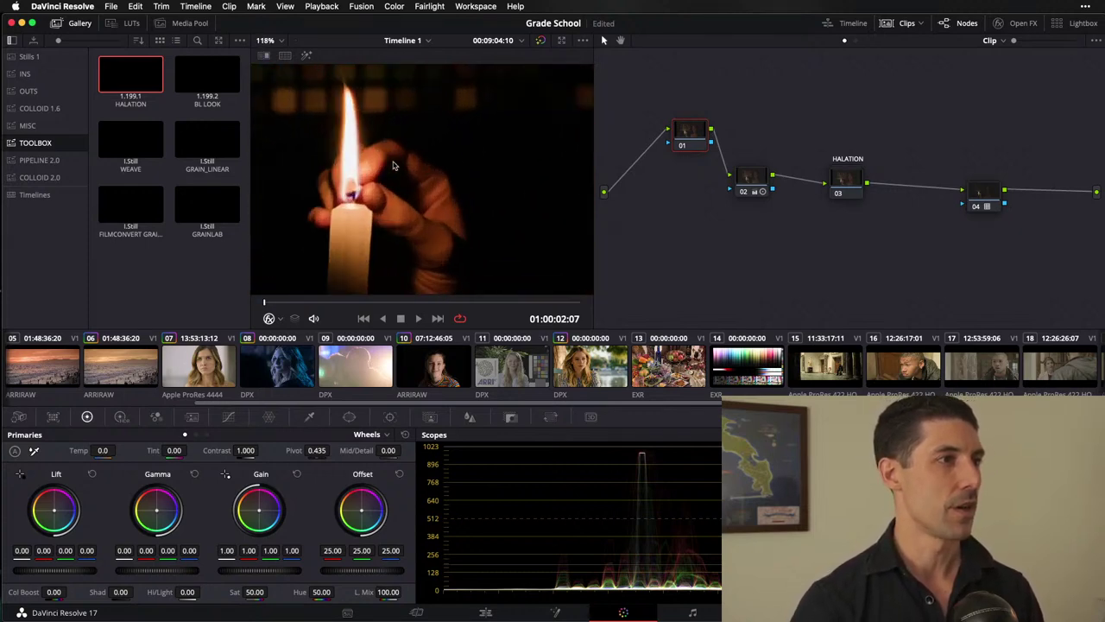
pyautogui.hotkey('ctrl', 'd')
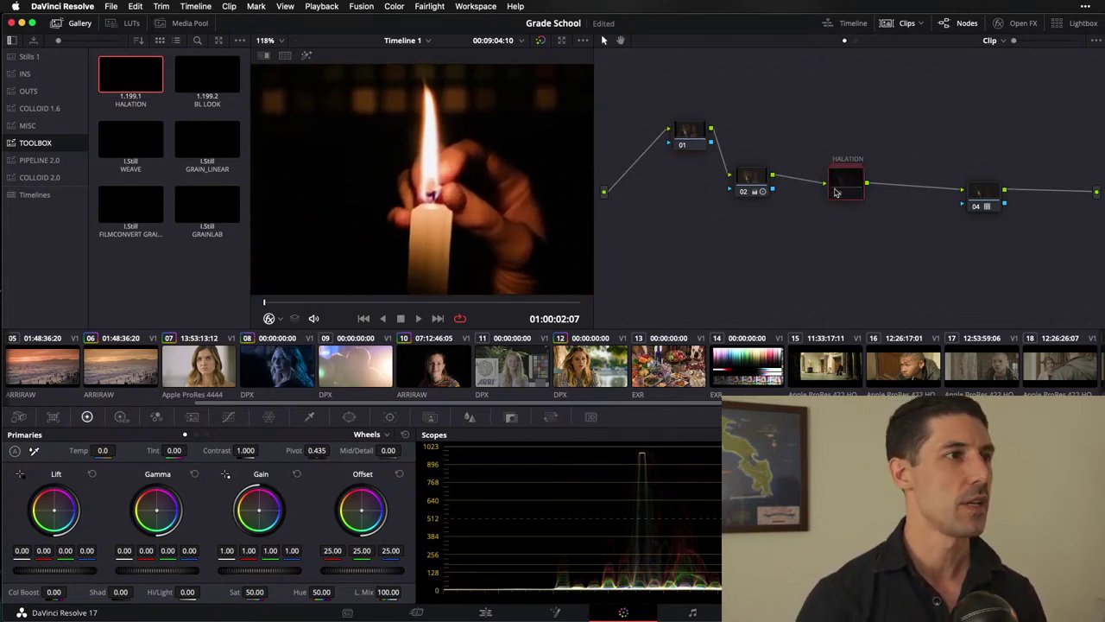
pyautogui.hotkey('ctrl', 'd')
pyautogui.hotkey('ctrl', 'd')
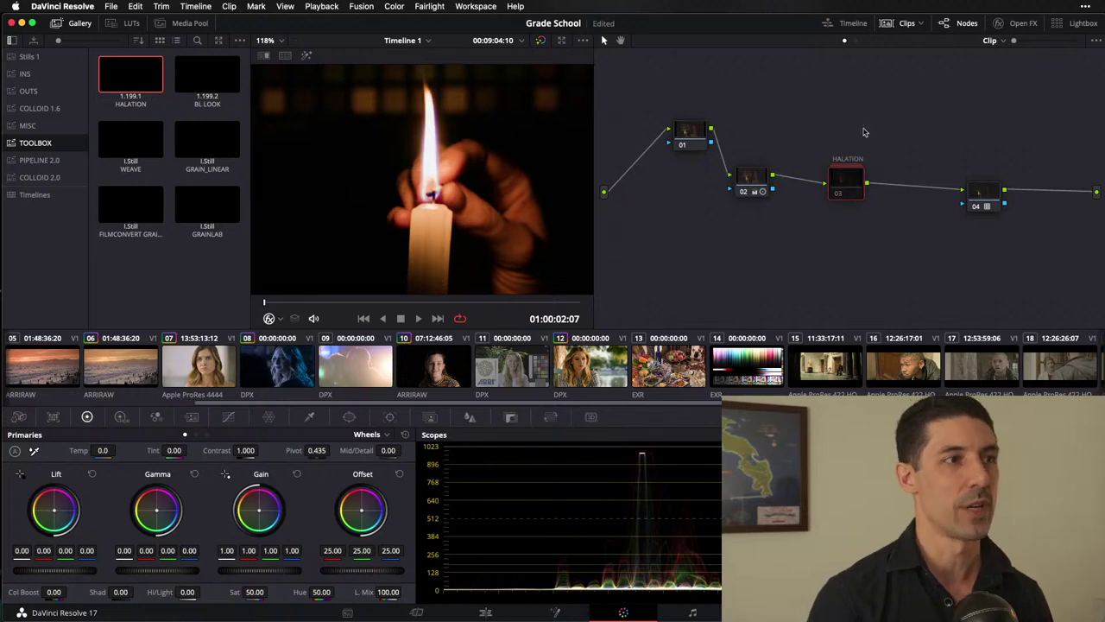
pyautogui.hotkey('ctrl', 'd')
pyautogui.hotkey('ctrl', 'd')
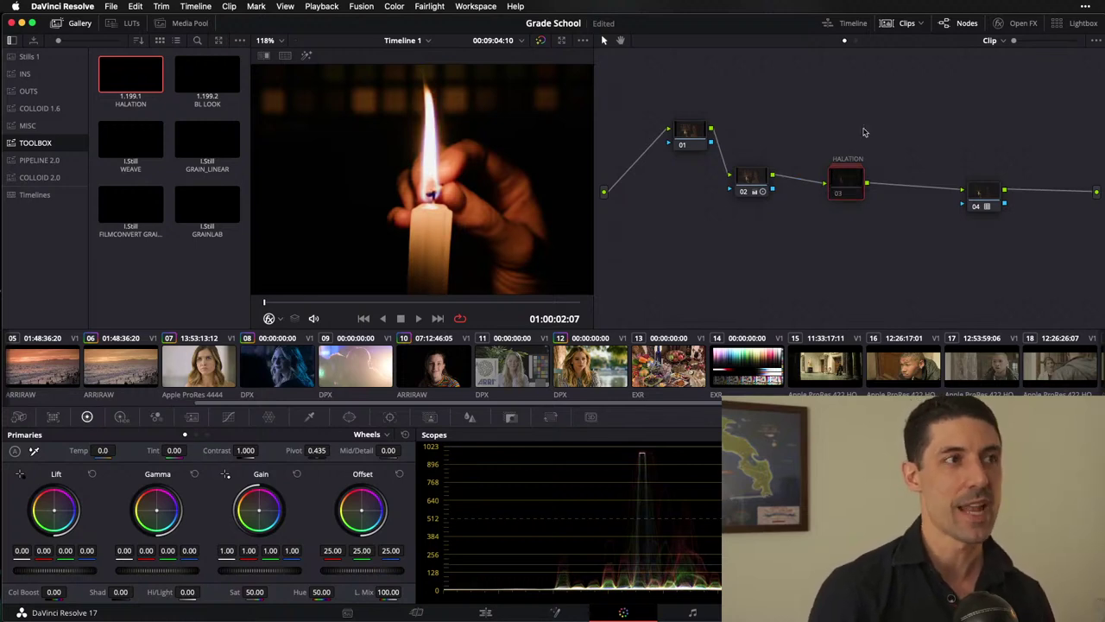
pyautogui.hotkey('ctrl', 'd')
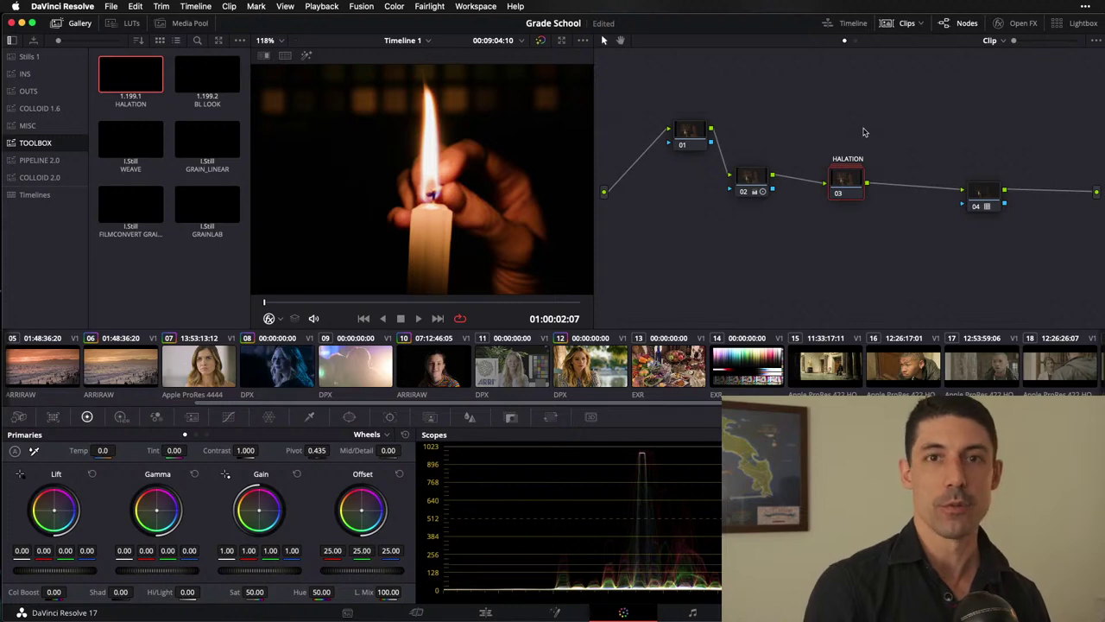
pyautogui.hotkey('ctrl', 'd')
pyautogui.hotkey('ctrl', 'd')
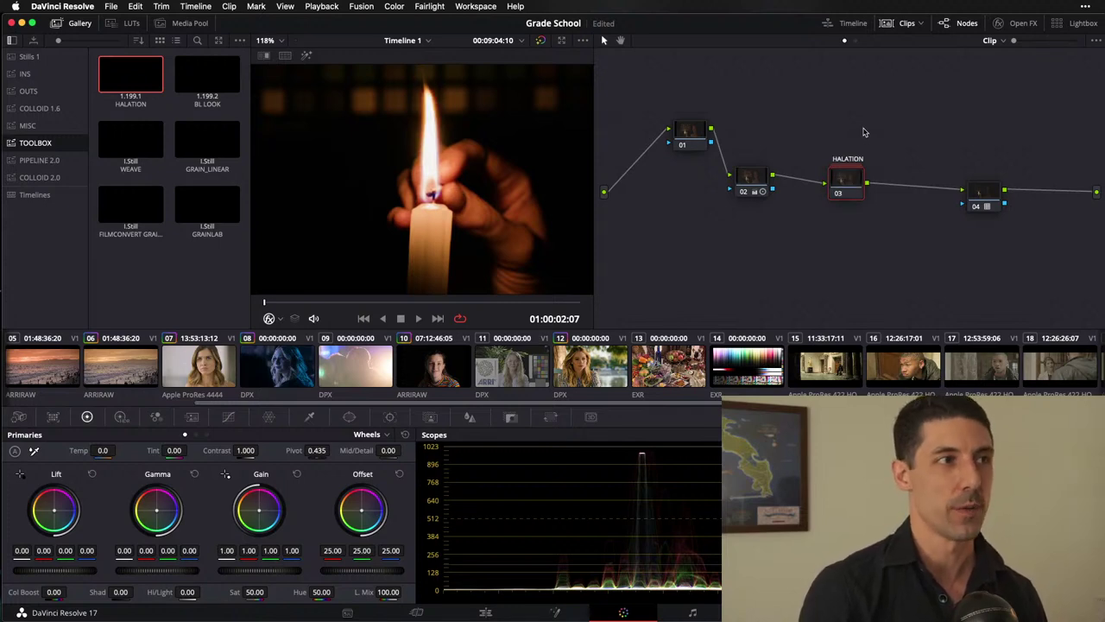
pyautogui.hotkey('ctrl', 'd')
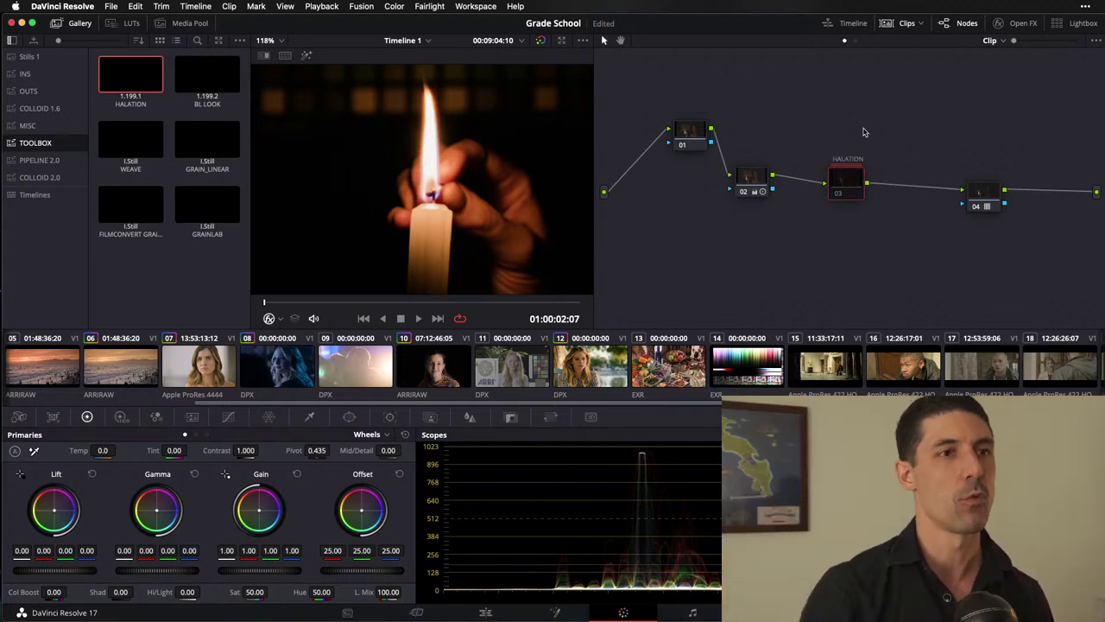
pyautogui.hotkey('ctrl', 'd')
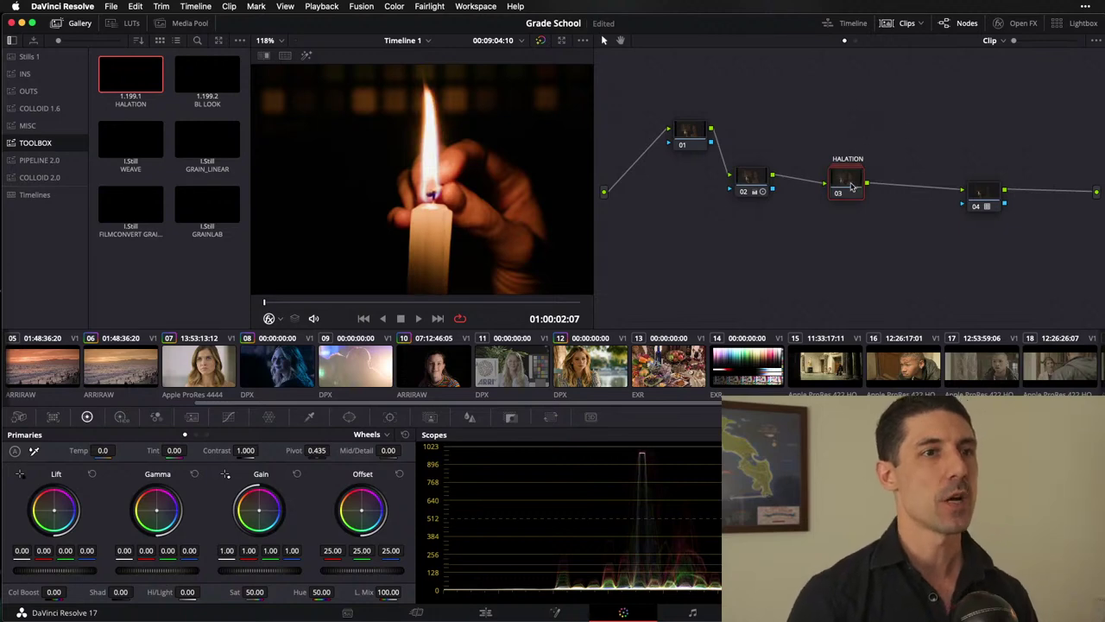
# Step: Delete node 02 and display the HALATION compound node's internal graph, moving its ->LIN node away from the parallel branches
pyautogui.click(763, 192)
pyautogui.press('Delete')
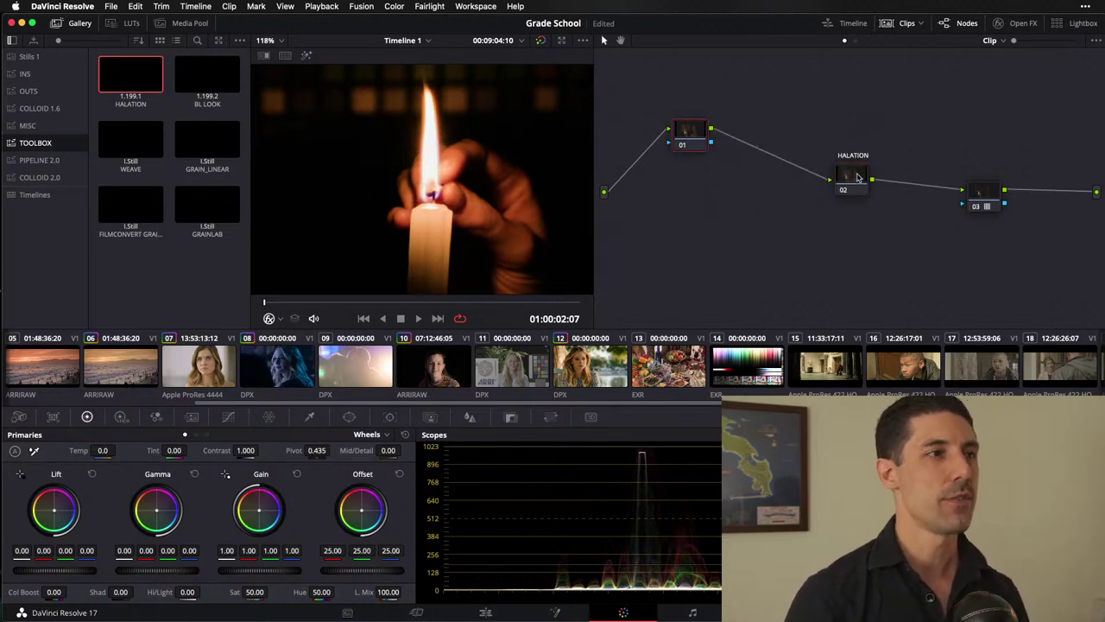
pyautogui.rightClick(861, 180)
pyautogui.click(870, 200)
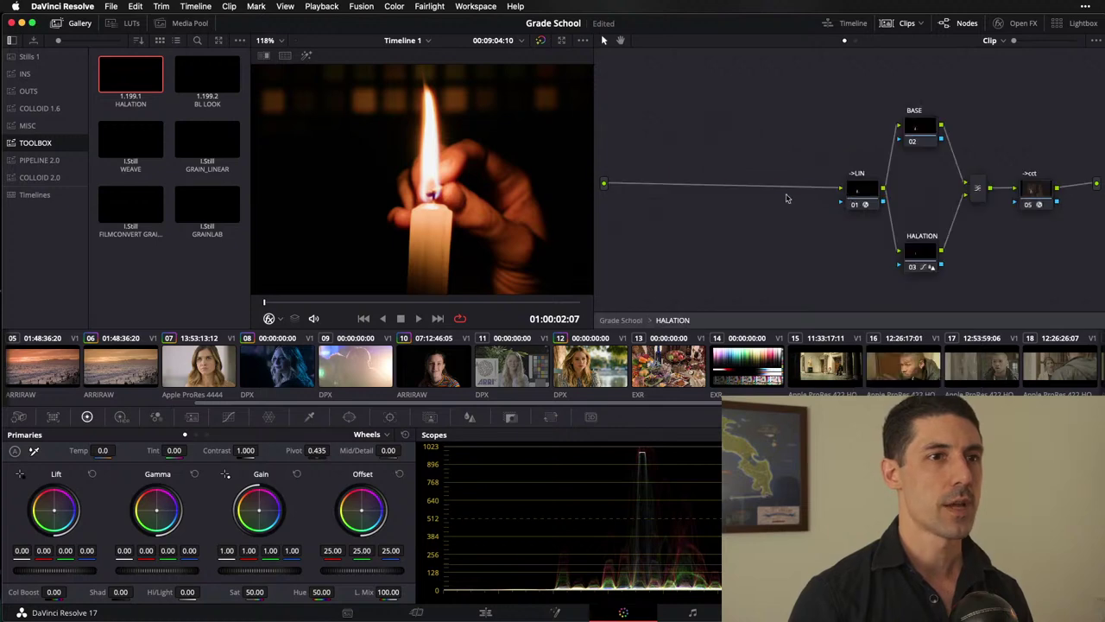
pyautogui.moveTo(861, 190); pyautogui.dragTo(791, 183)
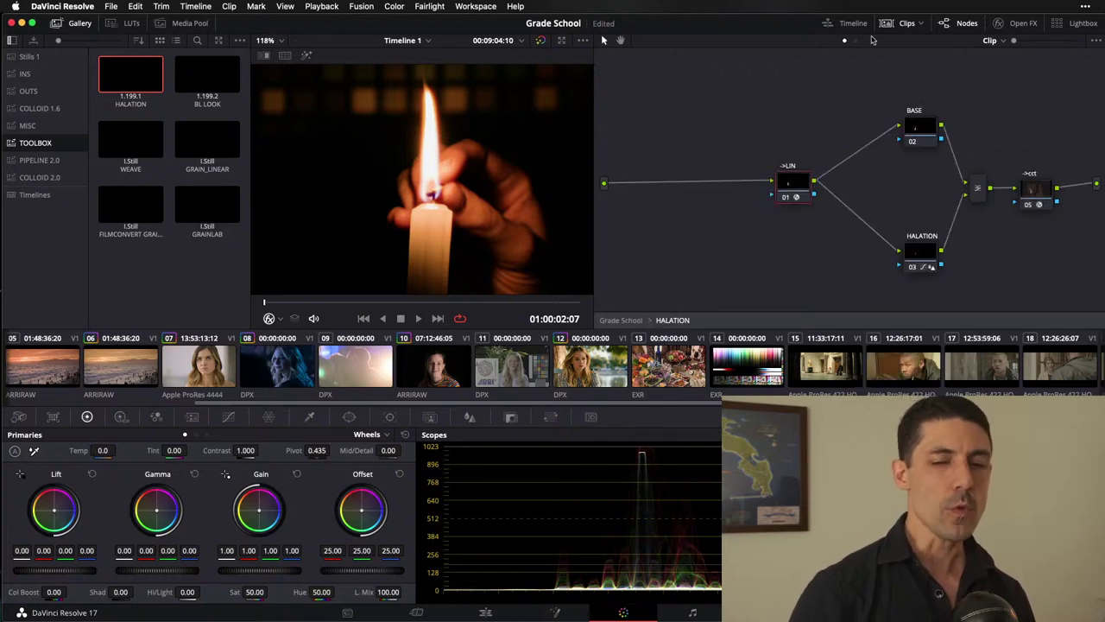
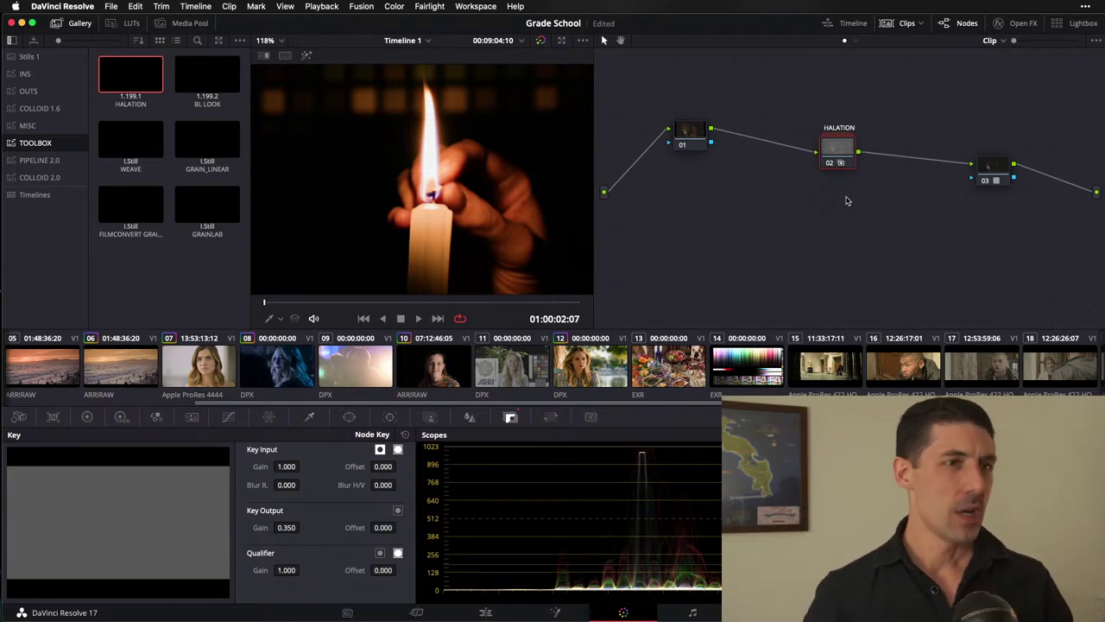
# Step: Set the HALATION compound node's key output gain to 1.000
pyautogui.doubleClick(286, 526)
pyautogui.write('1')
pyautogui.press('Return')
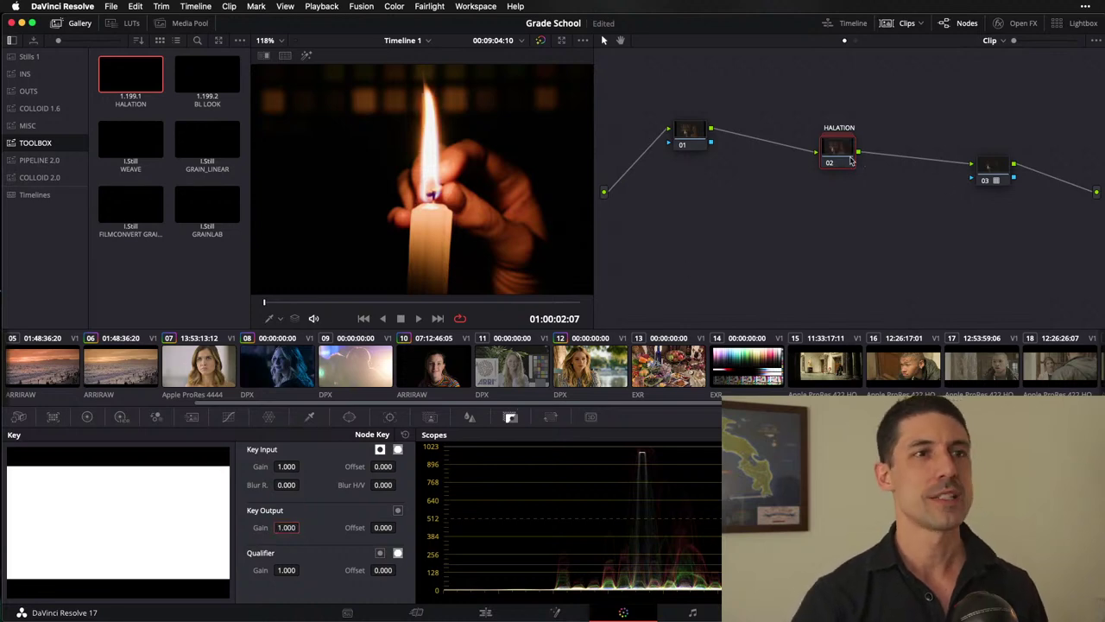
# Step: Display the HALATION compound node's internal graph and reposition its ->LIN and ->cct transform nodes
pyautogui.rightClick(850, 162)
pyautogui.click(865, 175)
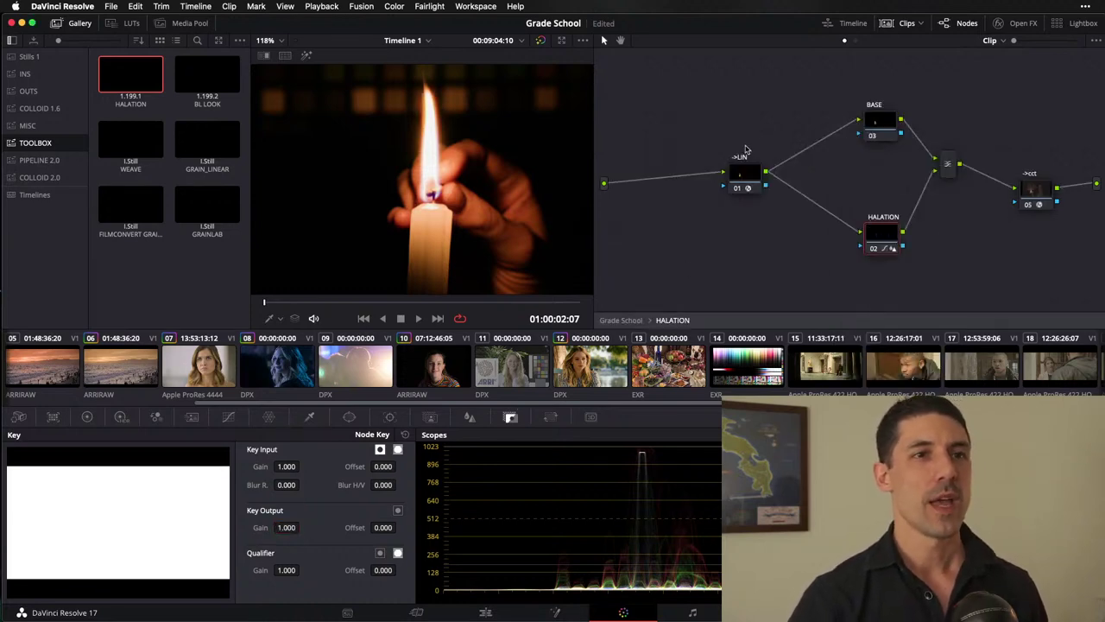
pyautogui.moveTo(743, 177); pyautogui.dragTo(720, 168)
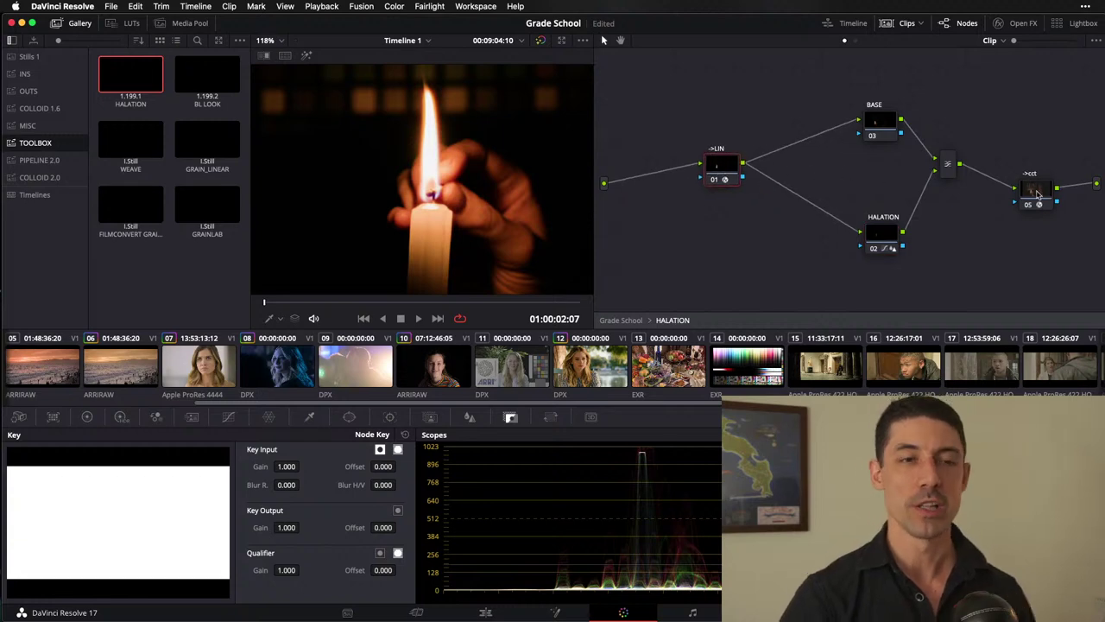
pyautogui.moveTo(1038, 194); pyautogui.dragTo(1041, 188)
pyautogui.click(719, 173)
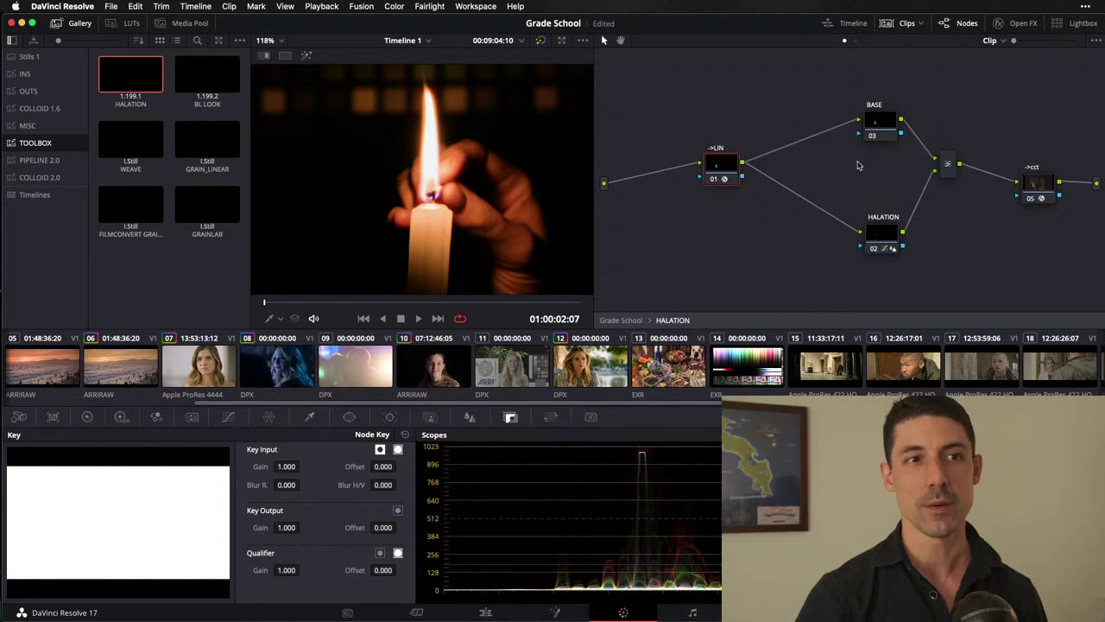
pyautogui.moveTo(1045, 189); pyautogui.dragTo(1036, 186)
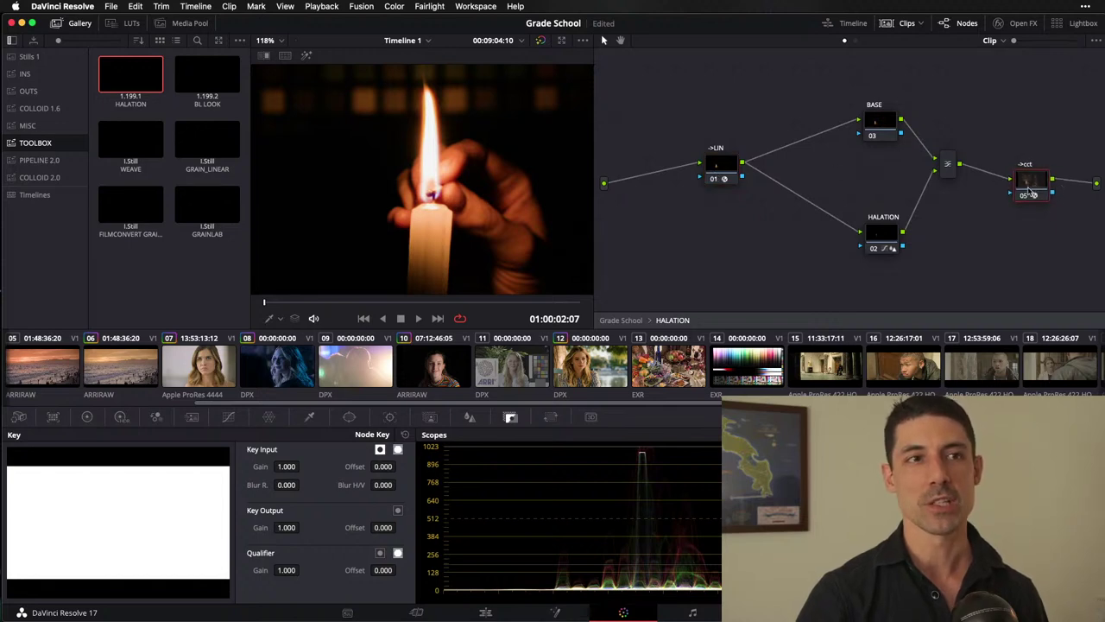
pyautogui.click(712, 177)
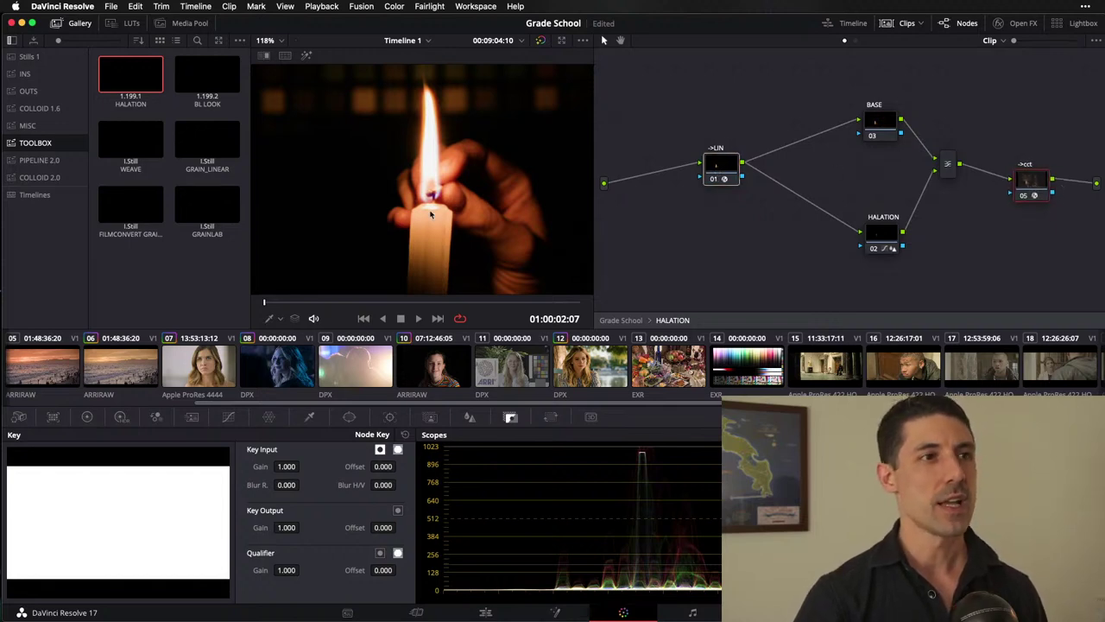
# Step: Disable the BASE and HALATION nodes together with the parallel mixer inside the compound node
pyautogui.moveTo(880, 231); pyautogui.dragTo(883, 234)
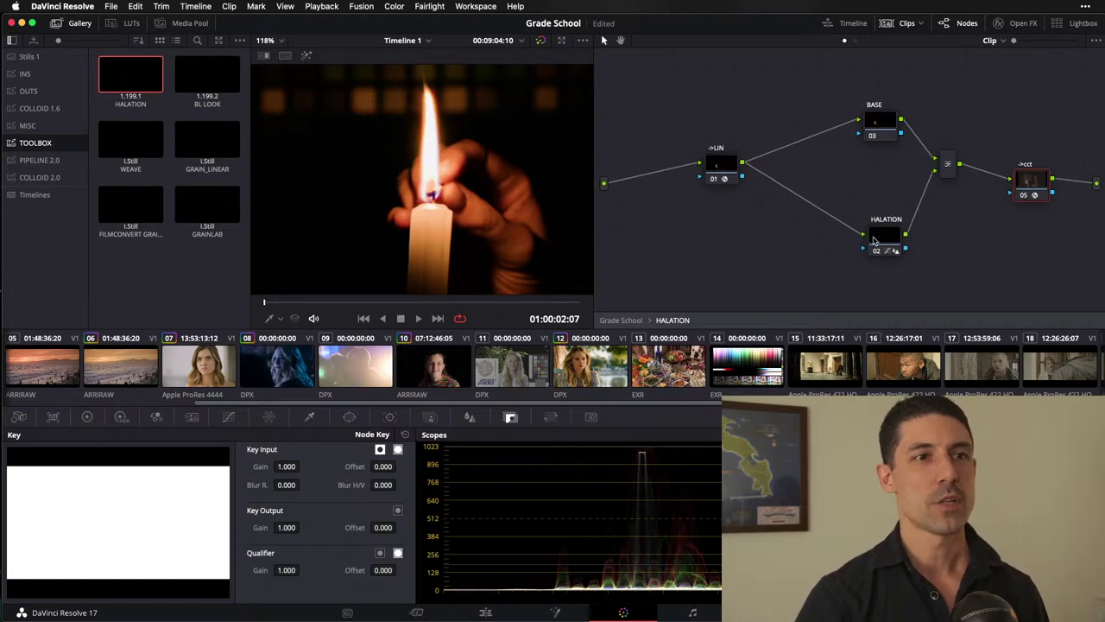
pyautogui.moveTo(816, 85); pyautogui.dragTo(970, 274)
pyautogui.press('super+d')
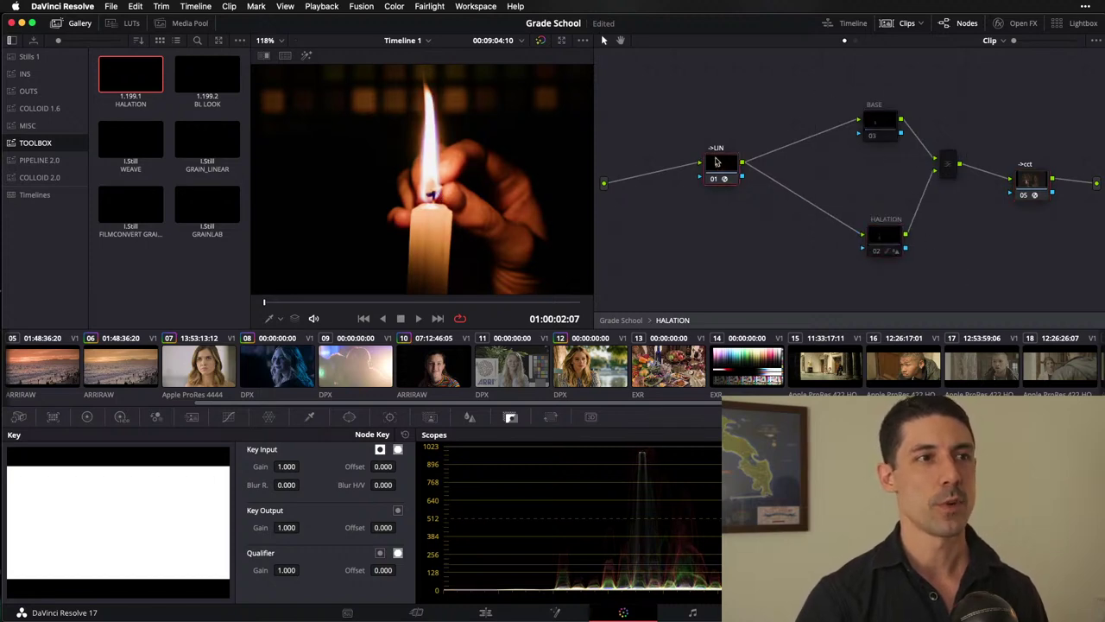
# Step: Compare the candle image with the ->LIN and ->cct transform nodes switched off and on together
pyautogui.click(721, 166)
pyautogui.click(1035, 181)
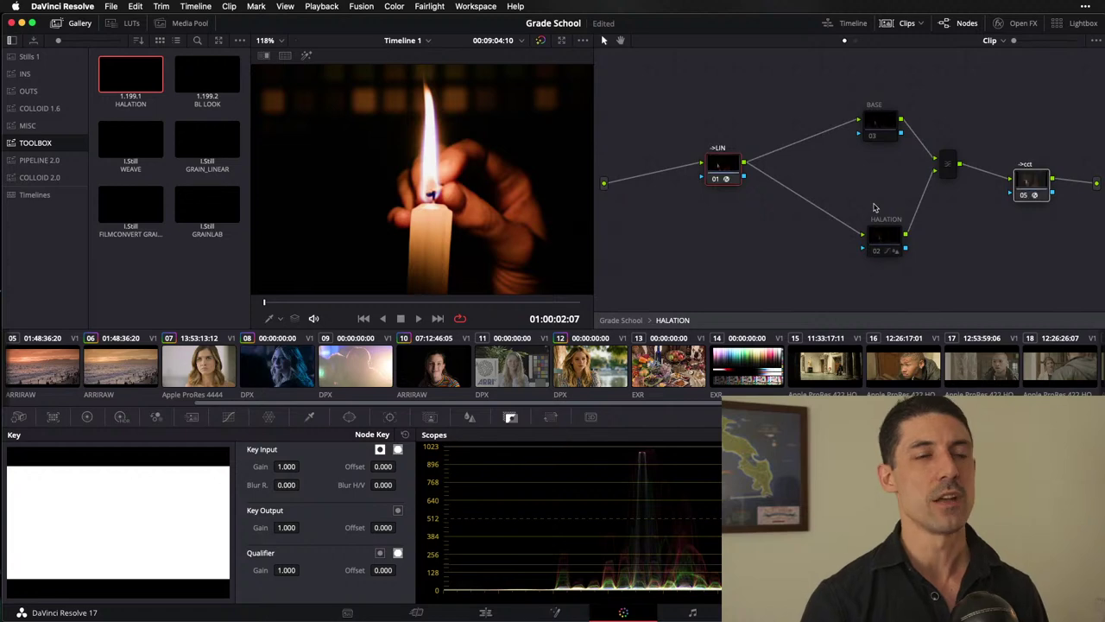
pyautogui.press('super+d')
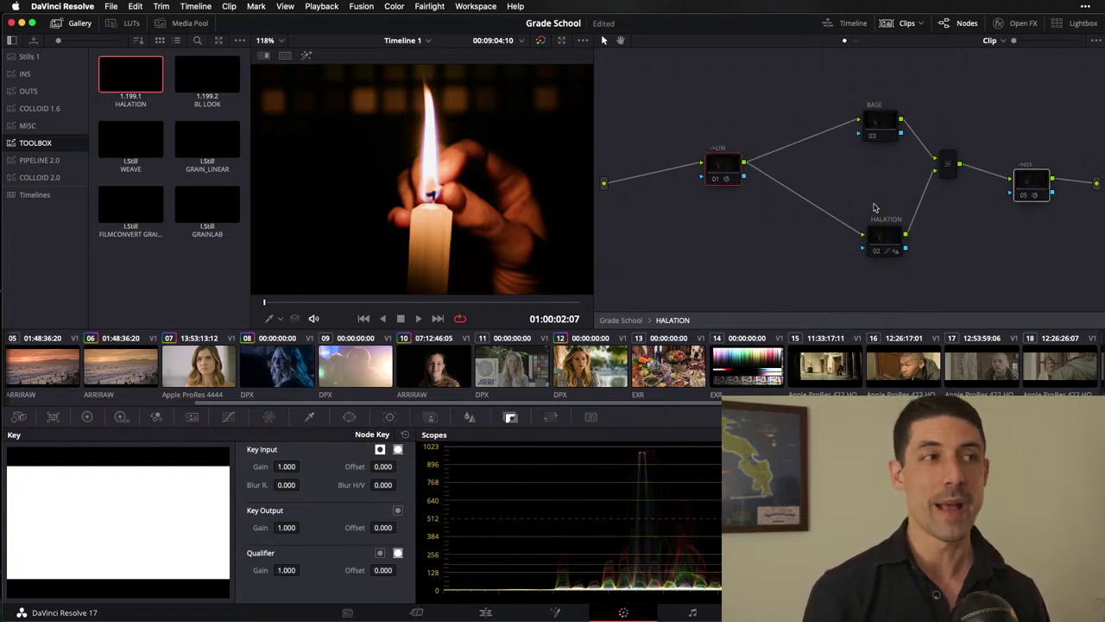
pyautogui.press('super+d')
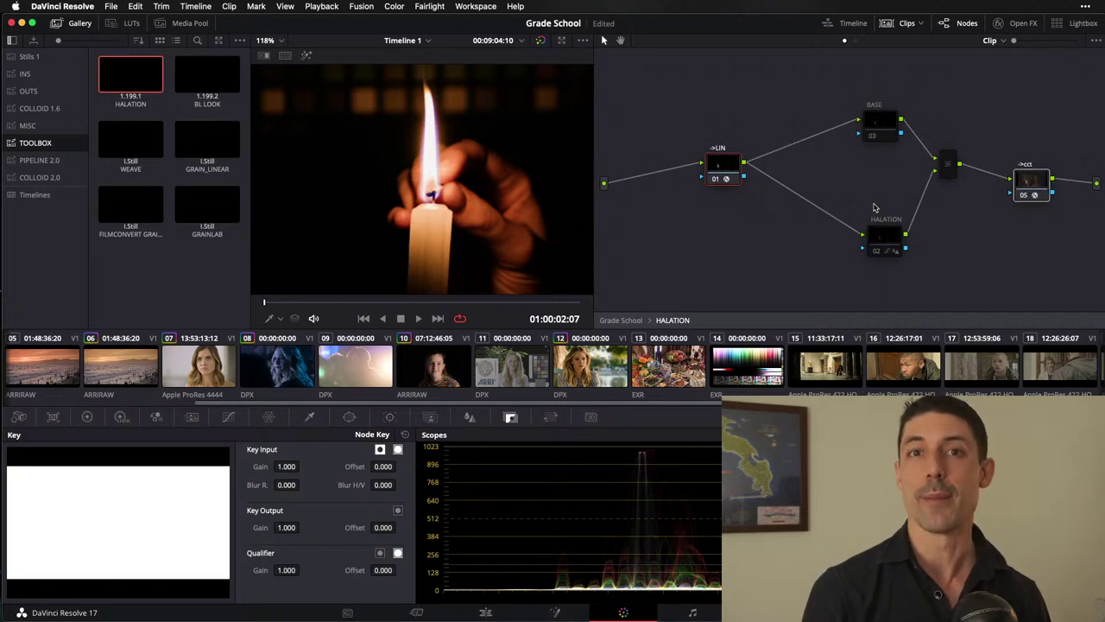
pyautogui.press('super+d')
pyautogui.press('super+d')
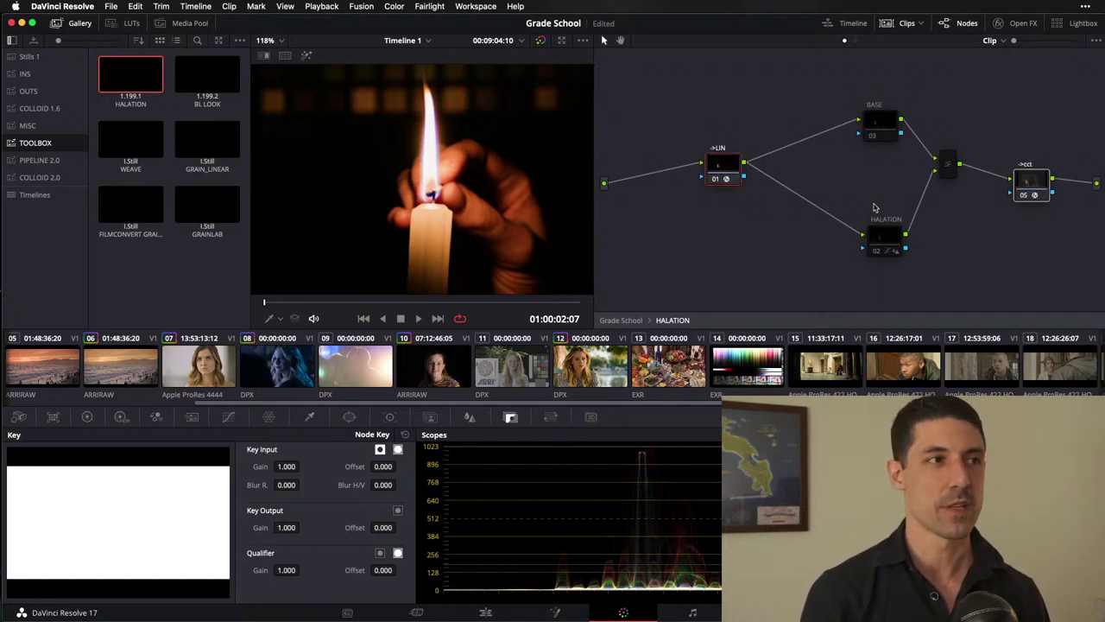
pyautogui.press('super+d')
pyautogui.press('super+d')
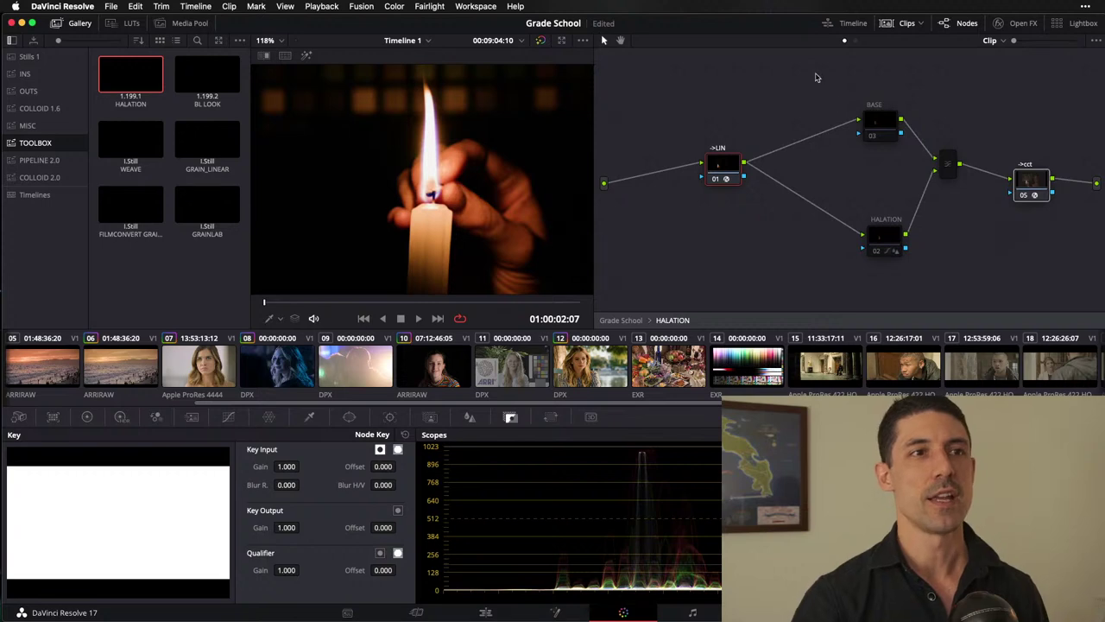
# Step: Bypass and restore the ->LIN and ->cct transform nodes once more to check their combined effect on the candle image
pyautogui.moveTo(818, 74); pyautogui.dragTo(968, 258)
pyautogui.press('super+d')
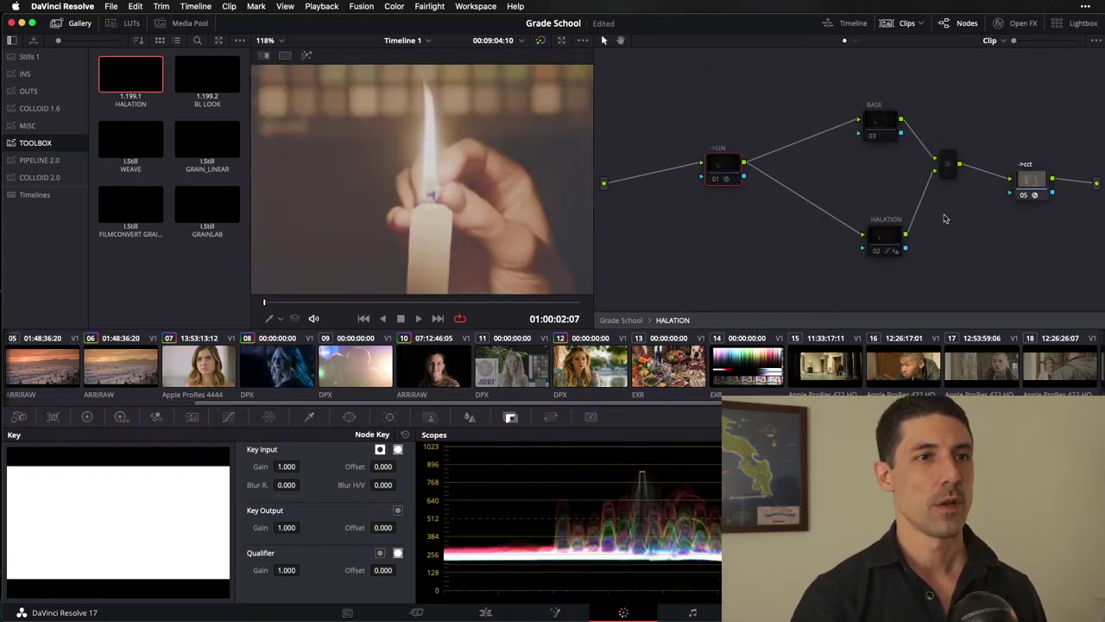
pyautogui.press('super+d')
# Step: Re-enable the BASE and HALATION nodes together with the mixer that joins them
pyautogui.click(883, 129)
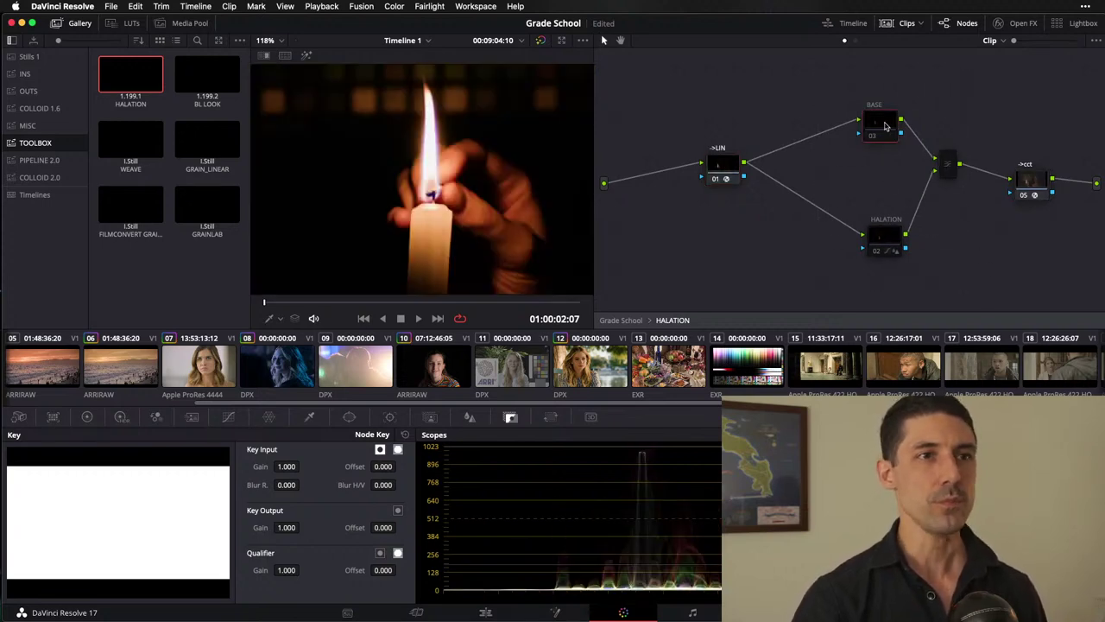
pyautogui.moveTo(957, 93); pyautogui.dragTo(857, 262)
pyautogui.click(856, 263)
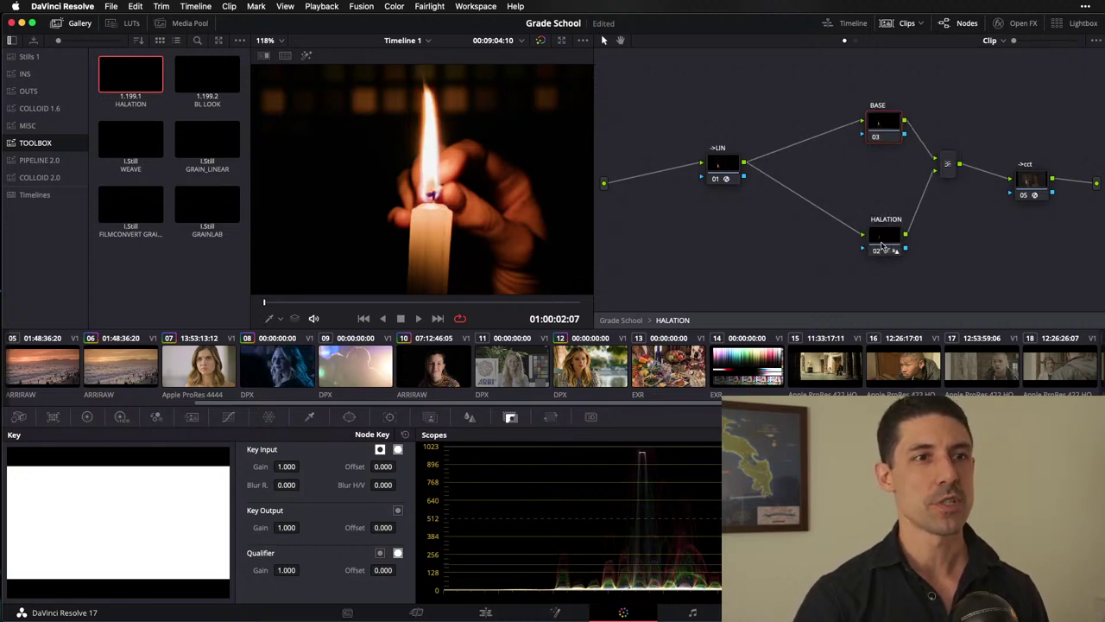
# Step: Examine the BASE and HALATION branches and the composite mode of the layer mixer combining them
pyautogui.moveTo(881, 244); pyautogui.dragTo(883, 243)
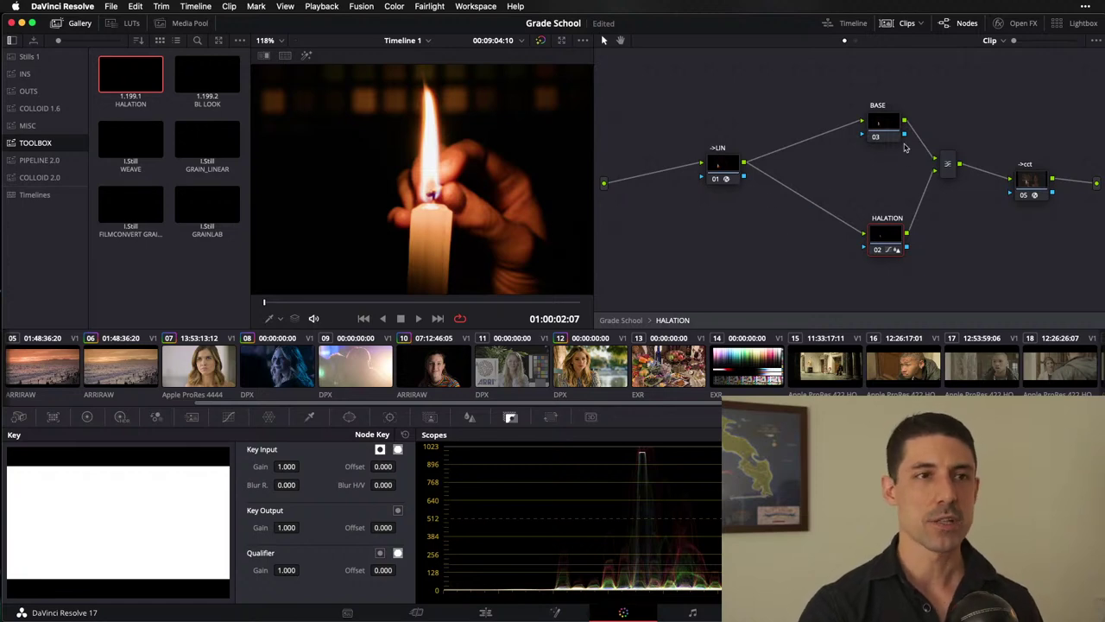
pyautogui.moveTo(887, 128); pyautogui.dragTo(890, 128)
pyautogui.rightClick(957, 170)
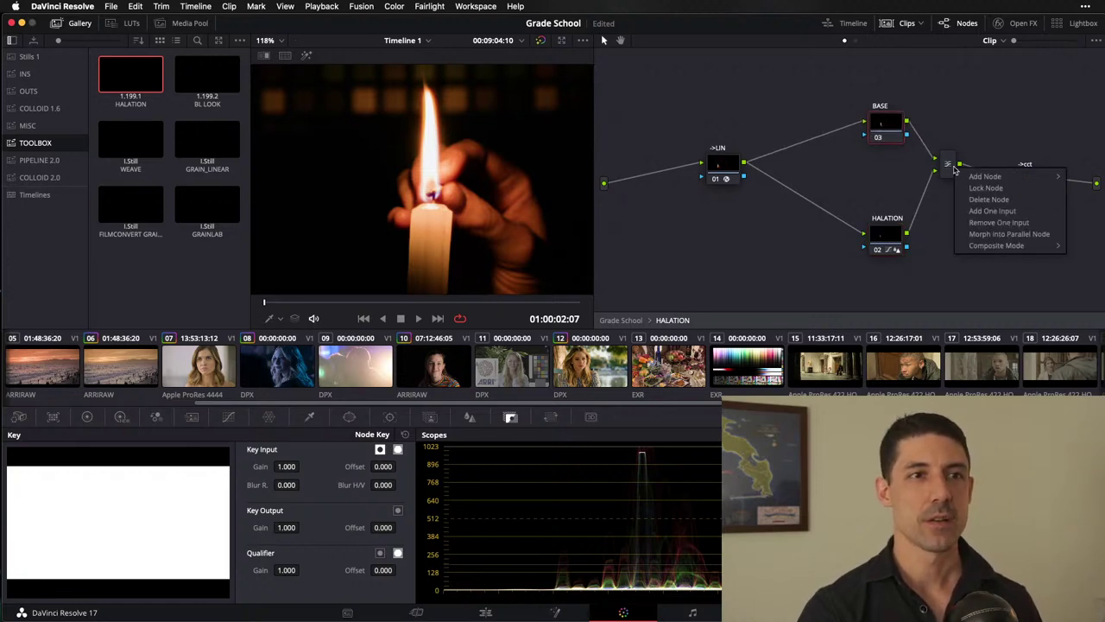
pyautogui.moveTo(1005, 246)
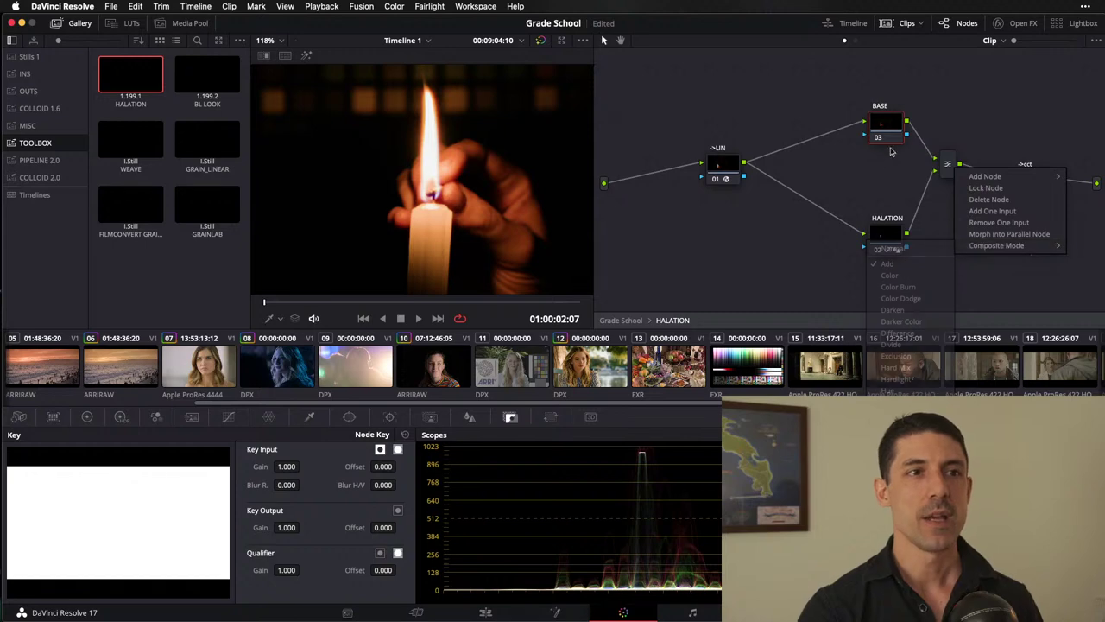
pyautogui.click(893, 249)
pyautogui.moveTo(886, 240); pyautogui.dragTo(885, 242)
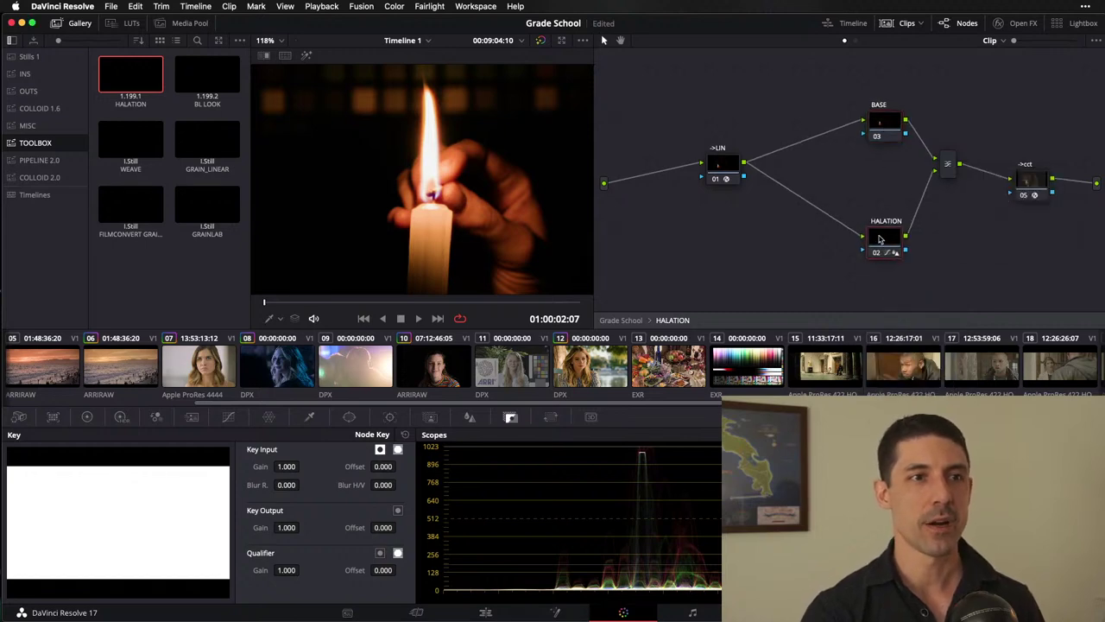
pyautogui.click(879, 127)
pyautogui.moveTo(886, 127); pyautogui.dragTo(881, 123)
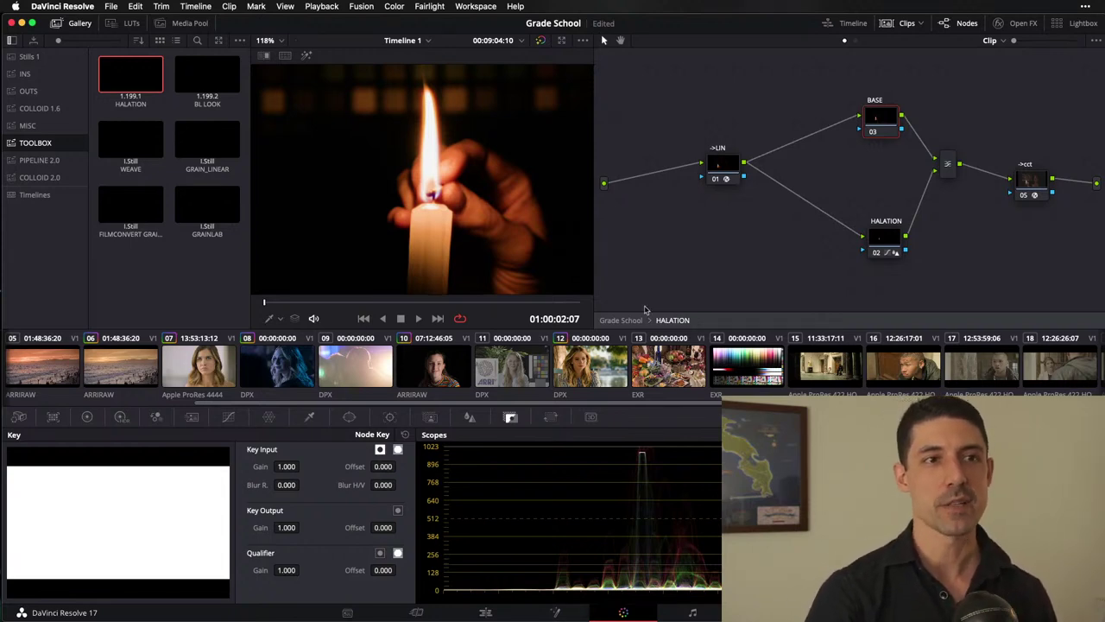
# Step: Try reshaping the inner HALATION node's custom curve by raising its white point and altering its middle point, and undo the edits
pyautogui.click(885, 244)
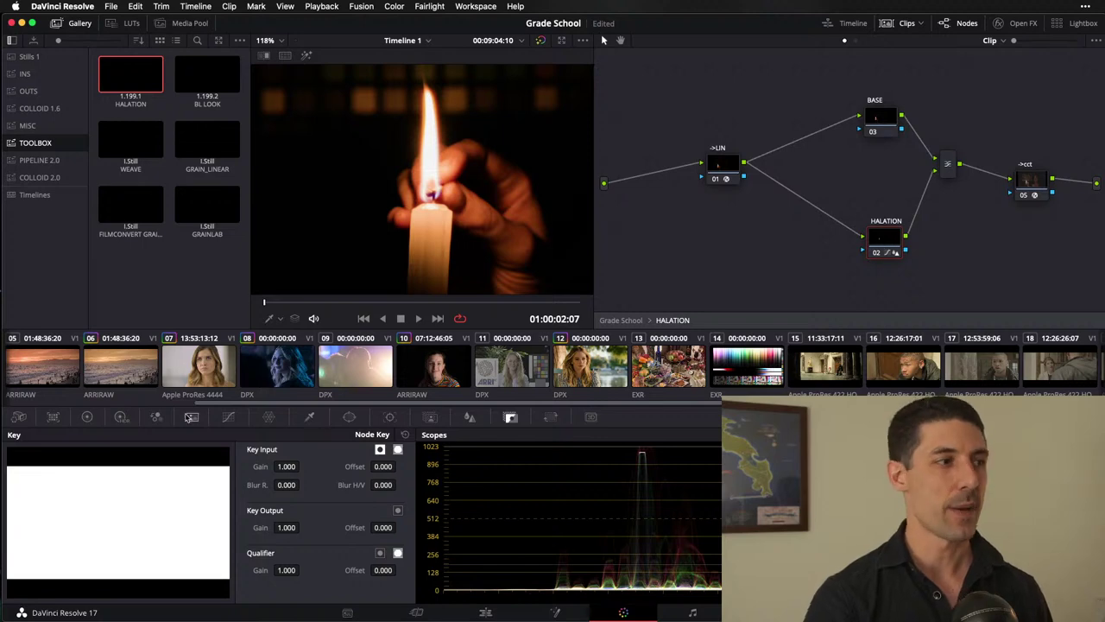
pyautogui.click(229, 418)
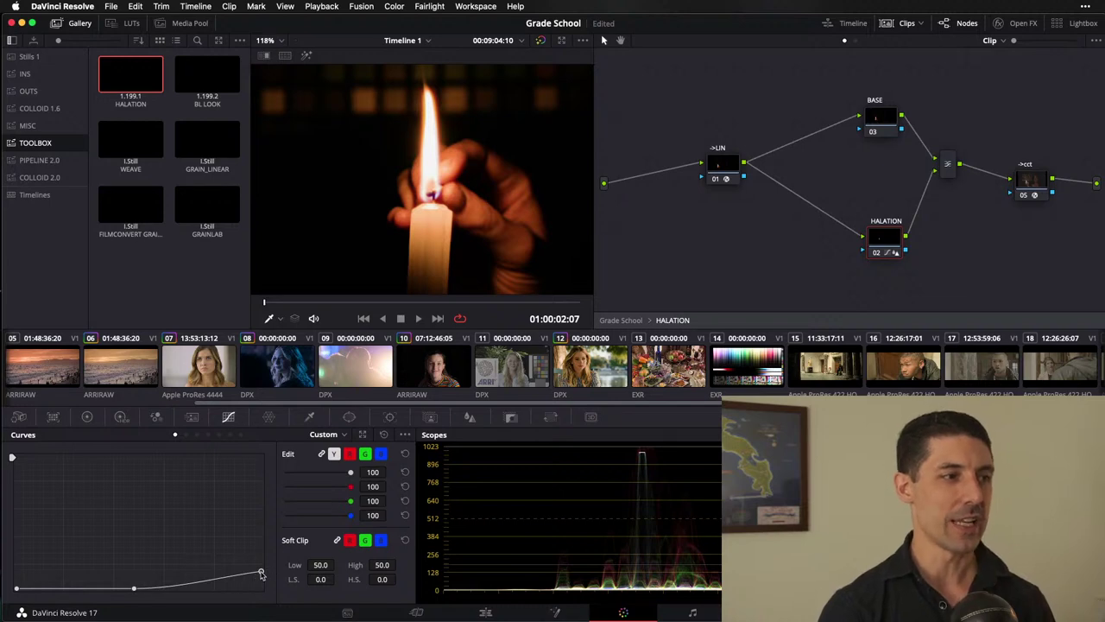
pyautogui.moveTo(260, 572); pyautogui.dragTo(259, 514)
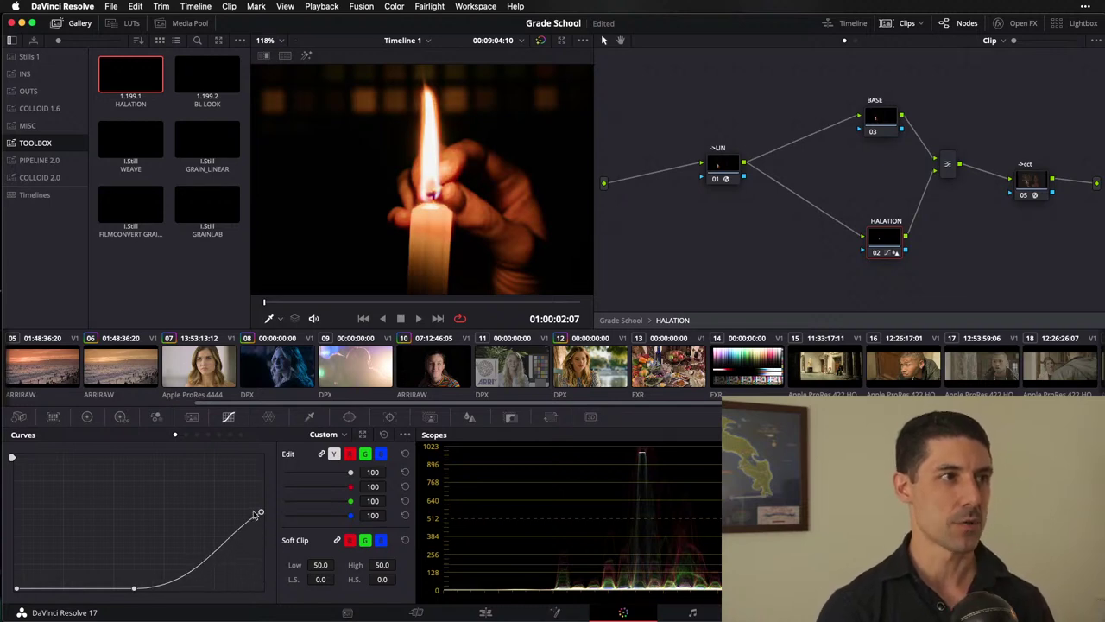
pyautogui.rightClick(134, 588)
pyautogui.moveTo(116, 553); pyautogui.dragTo(113, 546)
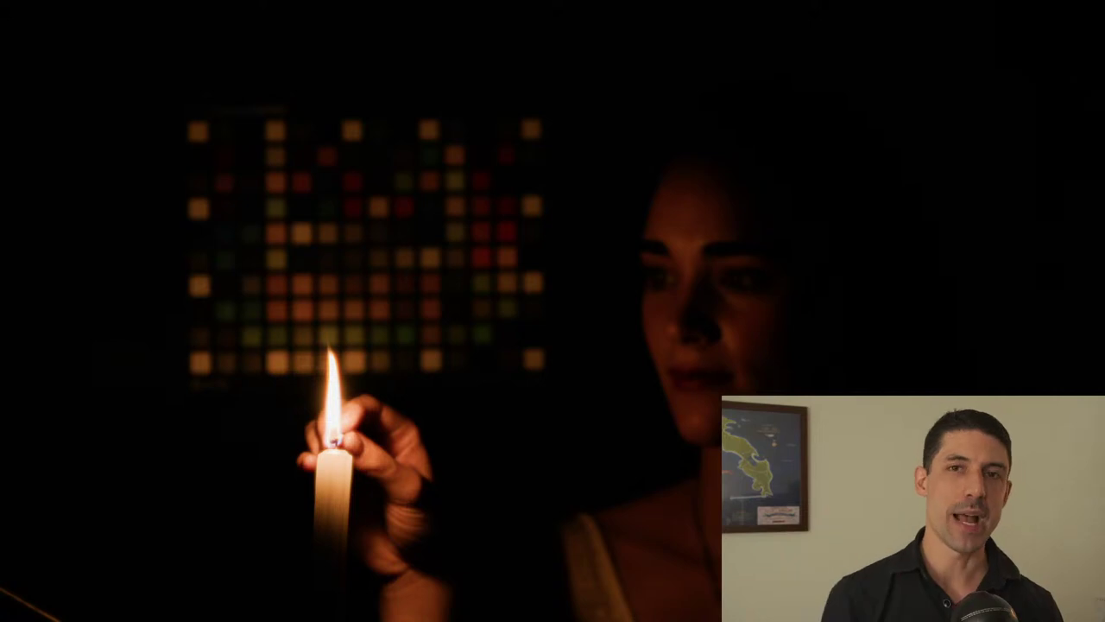
pyautogui.press('Escape')
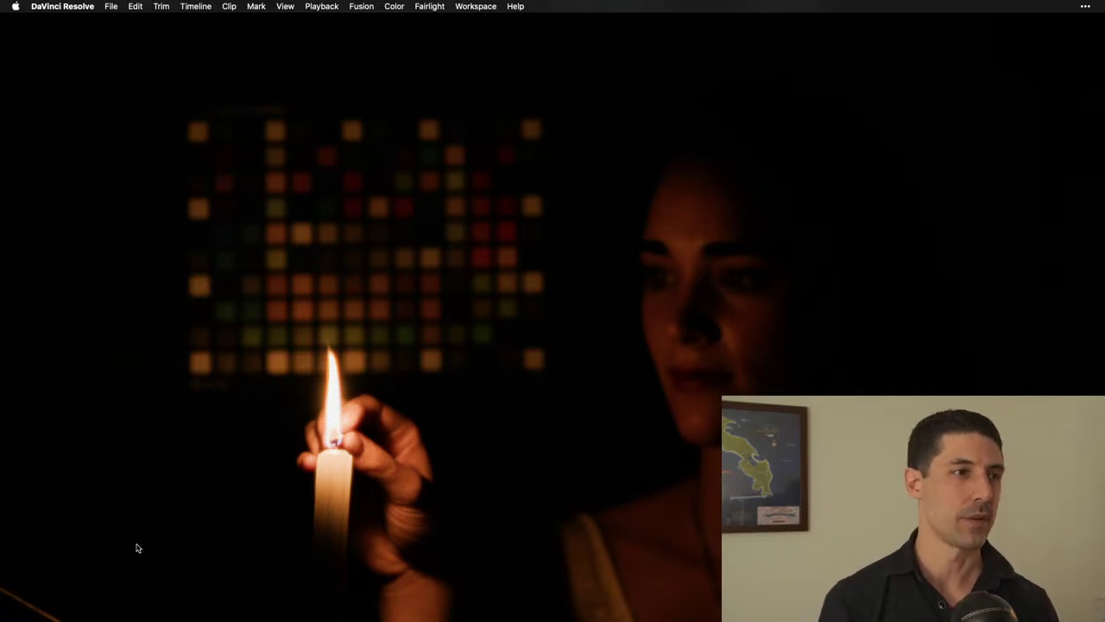
pyautogui.press('Escape')
pyautogui.press('super+z')
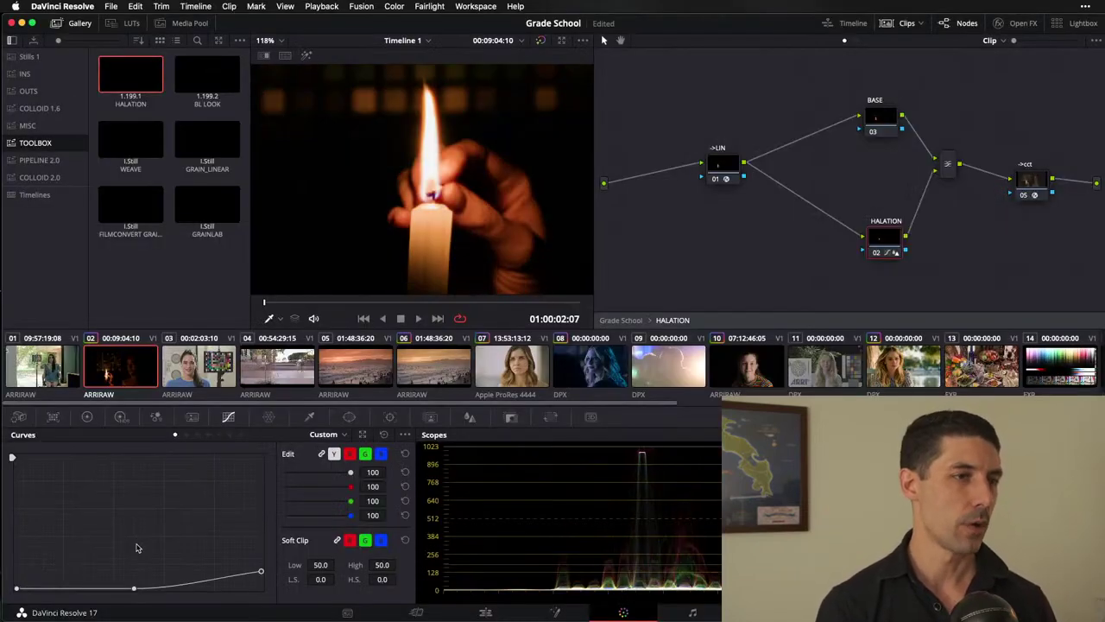
# Step: Examine the RGB blur radius settings inside the HALATION compound node and return to the clip's main node graph
pyautogui.click(948, 164)
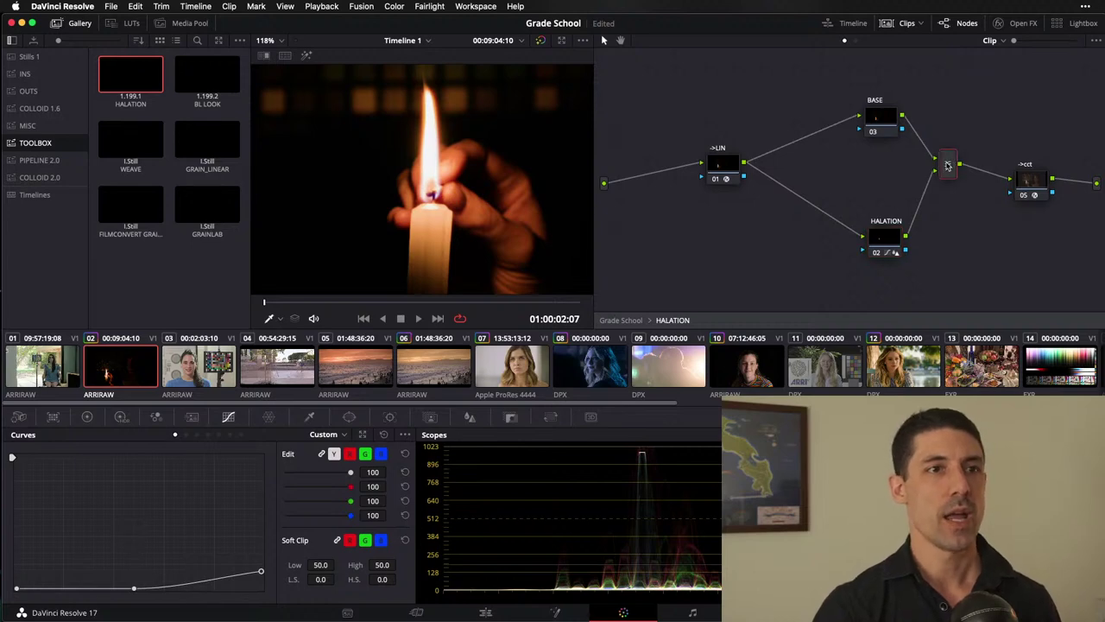
pyautogui.click(470, 417)
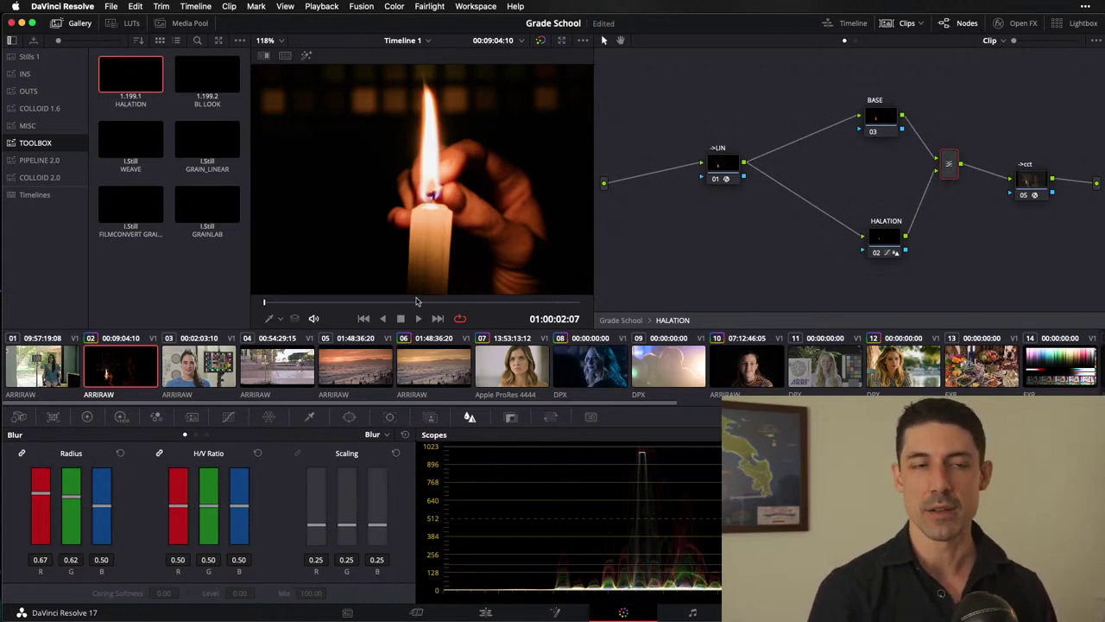
pyautogui.click(626, 322)
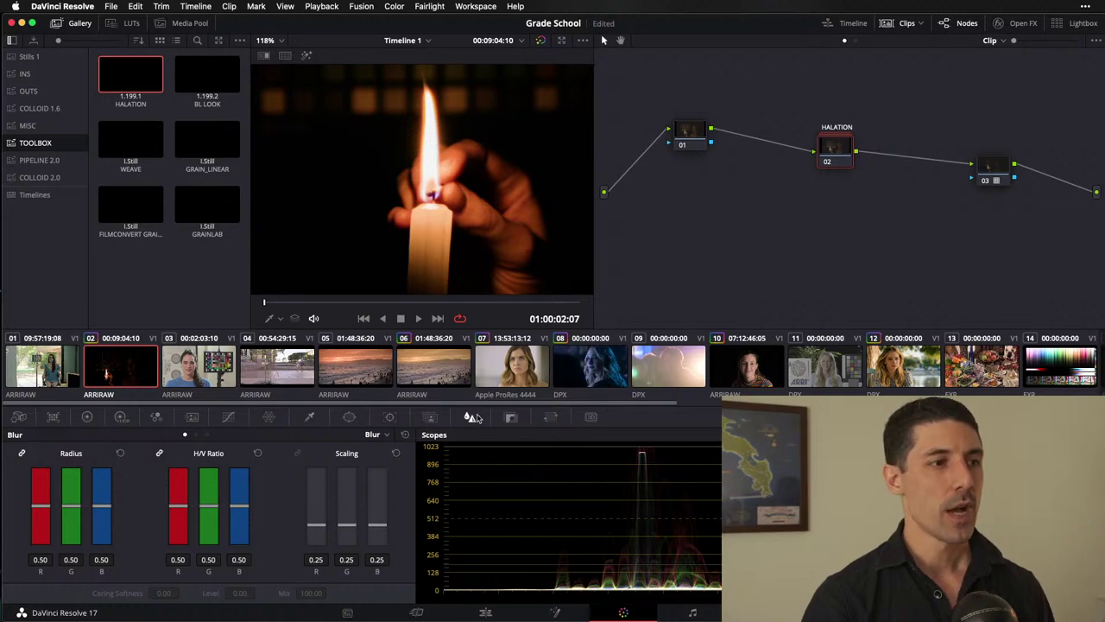
# Step: Set the HALATION compound node's key output gain to 0.500
pyautogui.click(509, 418)
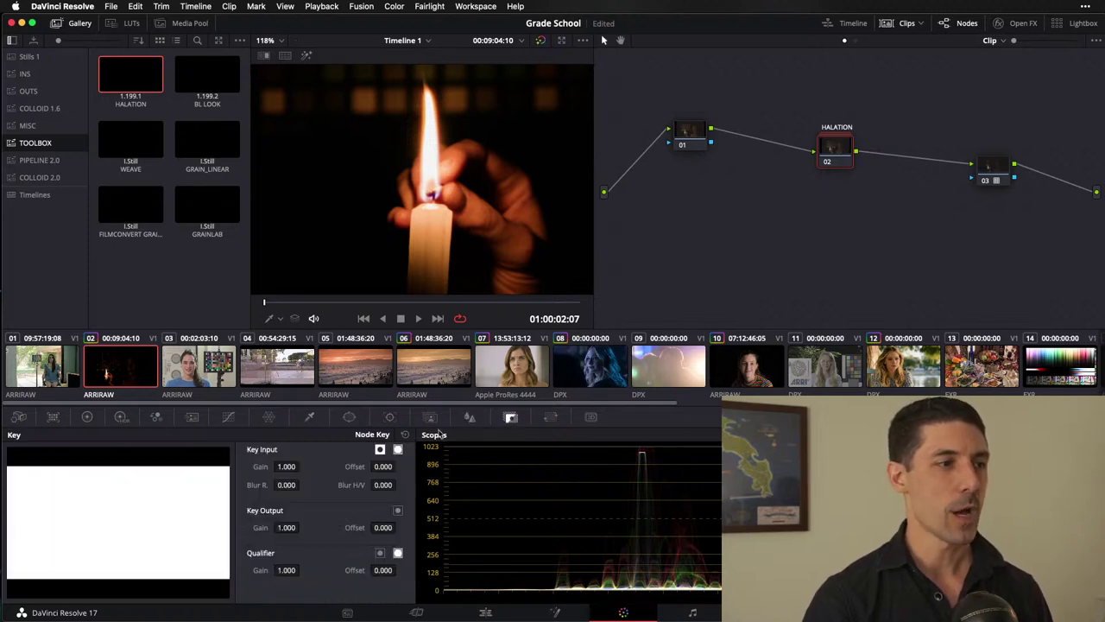
pyautogui.moveTo(286, 527); pyautogui.dragTo(133, 498)
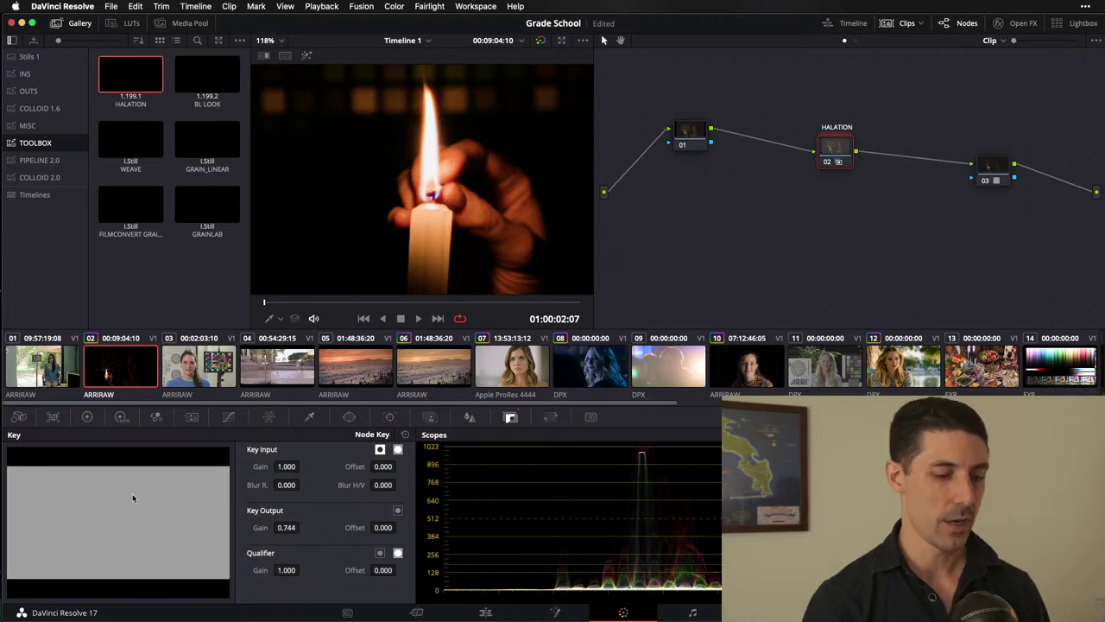
pyautogui.click(285, 527)
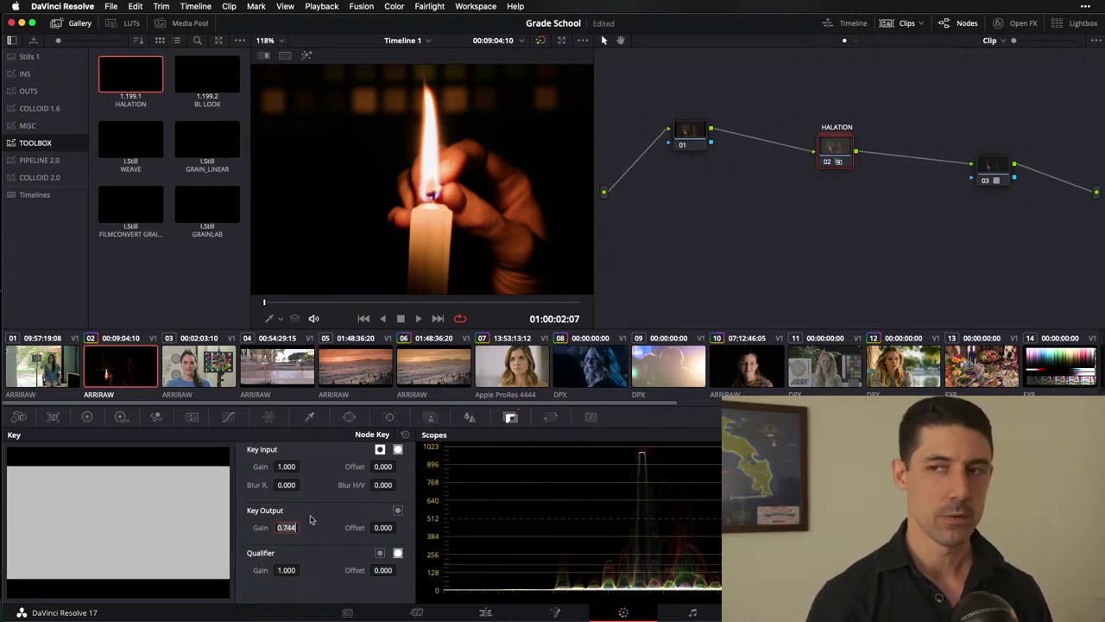
pyautogui.write('1')
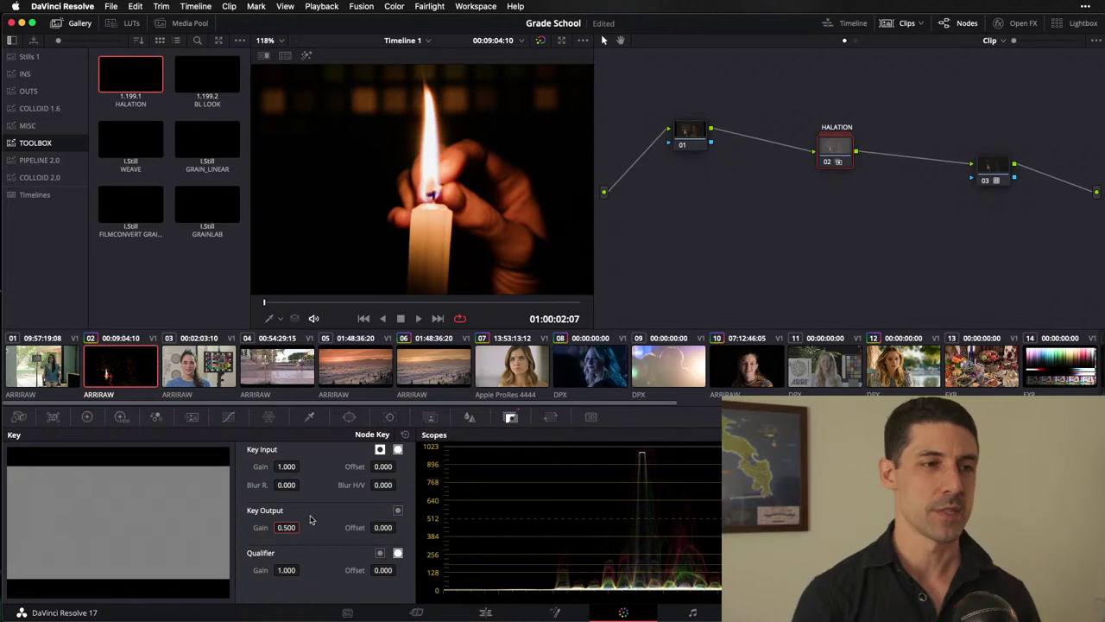
pyautogui.press('super+Tab')
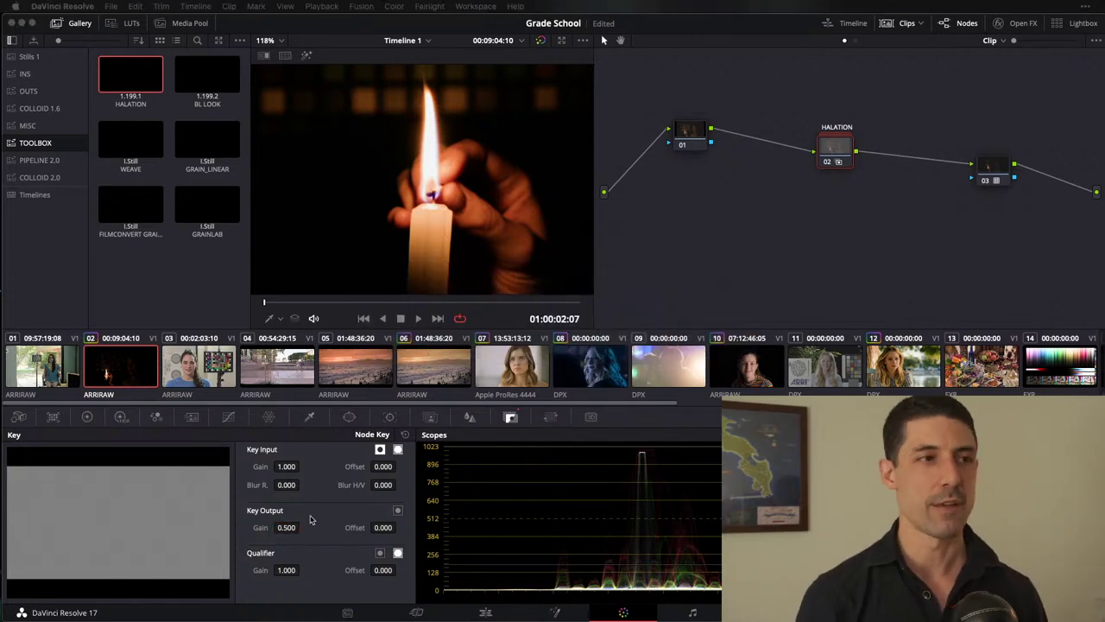
pyautogui.press('super+Tab')
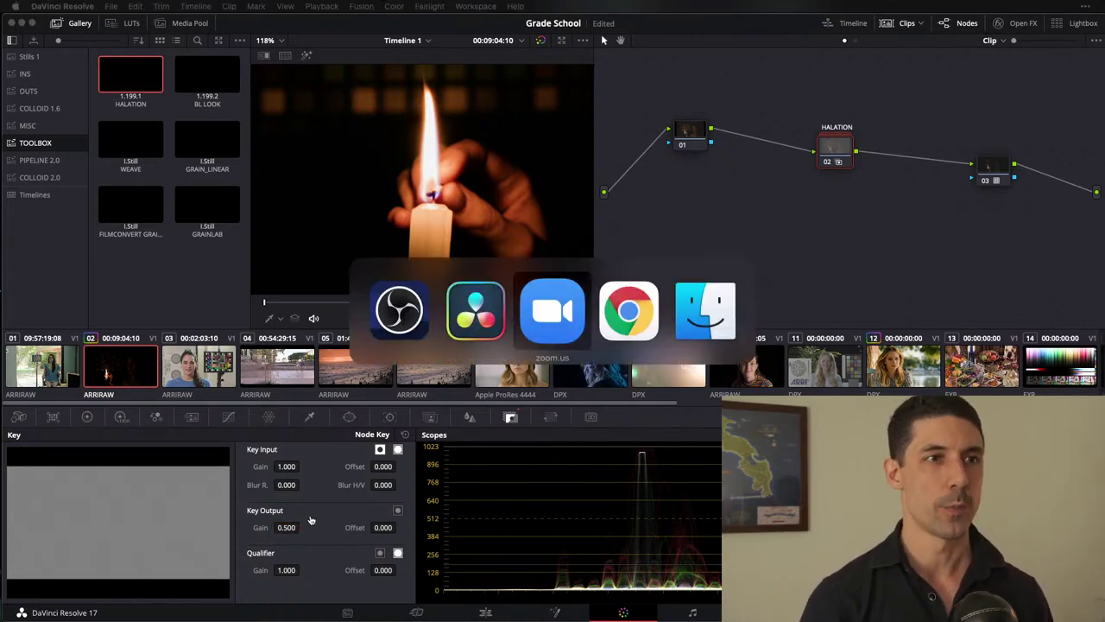
pyautogui.press('super+shift+Tab')
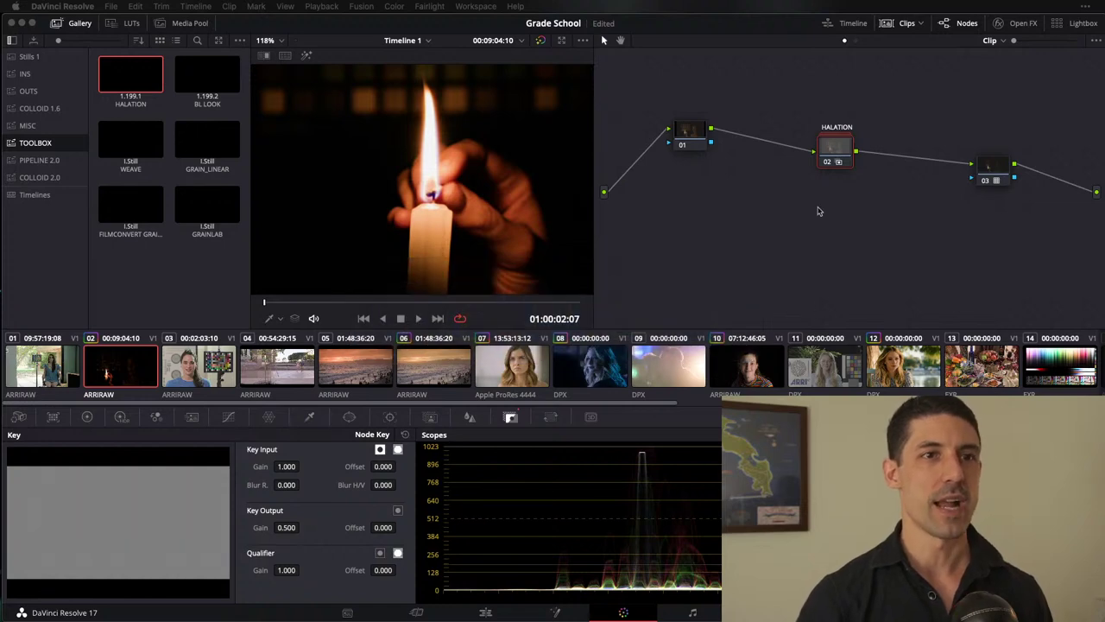
pyautogui.moveTo(842, 145); pyautogui.dragTo(841, 147)
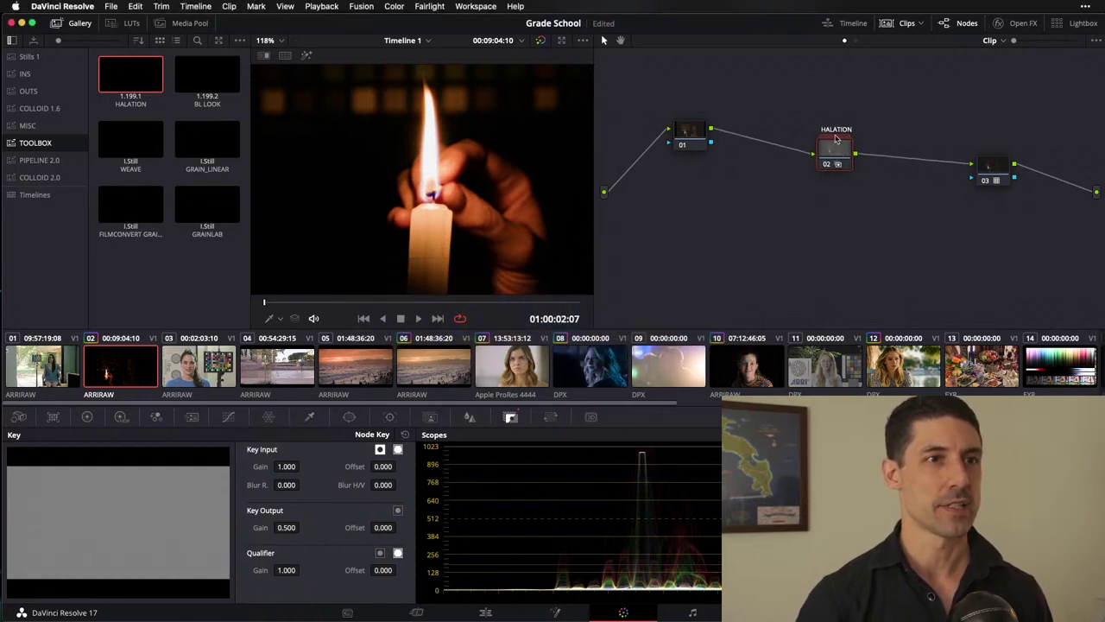
pyautogui.click(1003, 166)
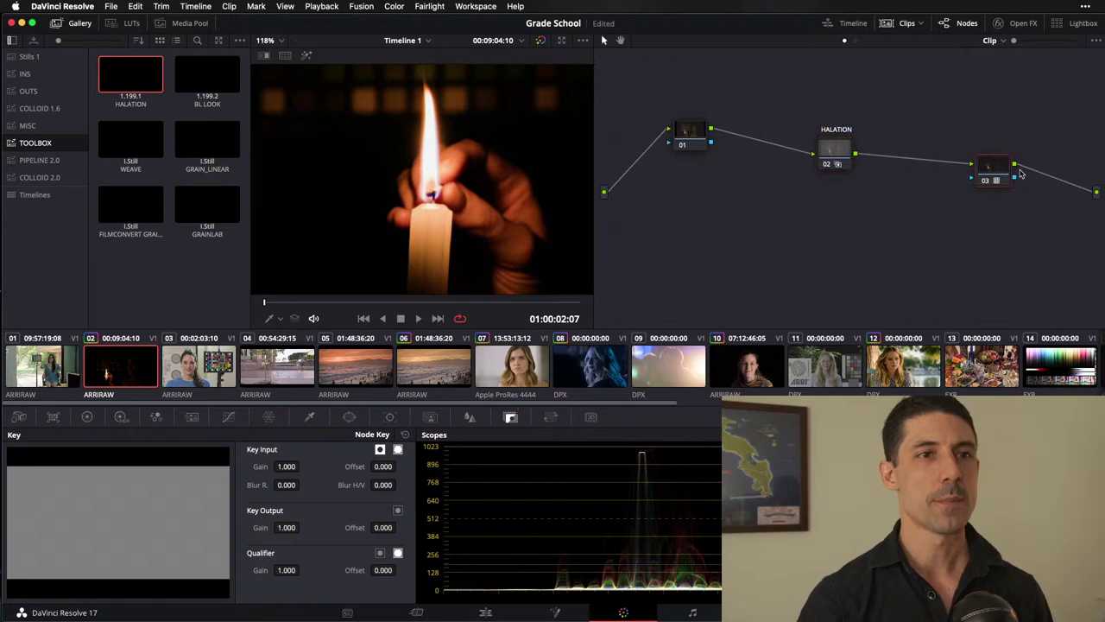
pyautogui.click(846, 151)
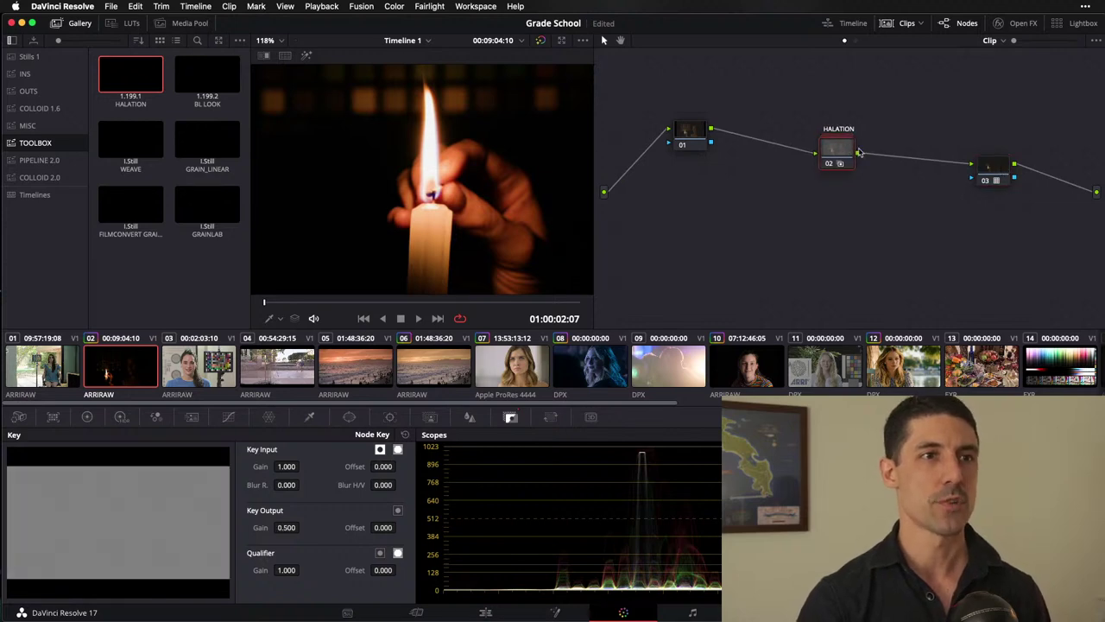
pyautogui.press('super+Tab')
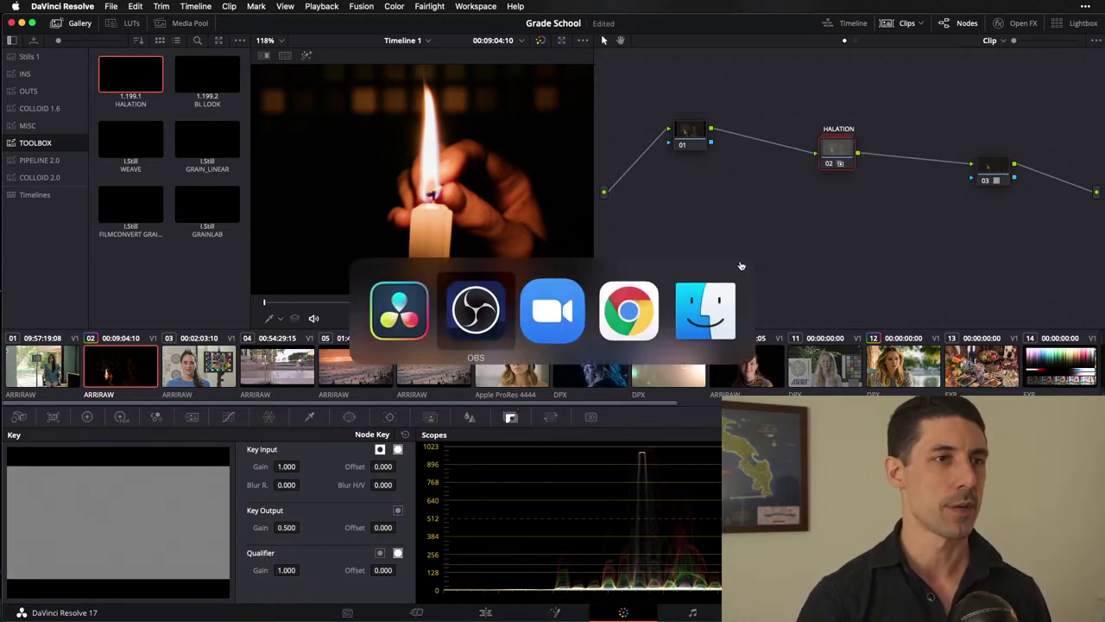
# Step: Reset the candle clip's node graph to a single blank node
pyautogui.rightClick(796, 215)
pyautogui.click(829, 216)
pyautogui.press('super+Tab')
pyautogui.press('super+Tab')
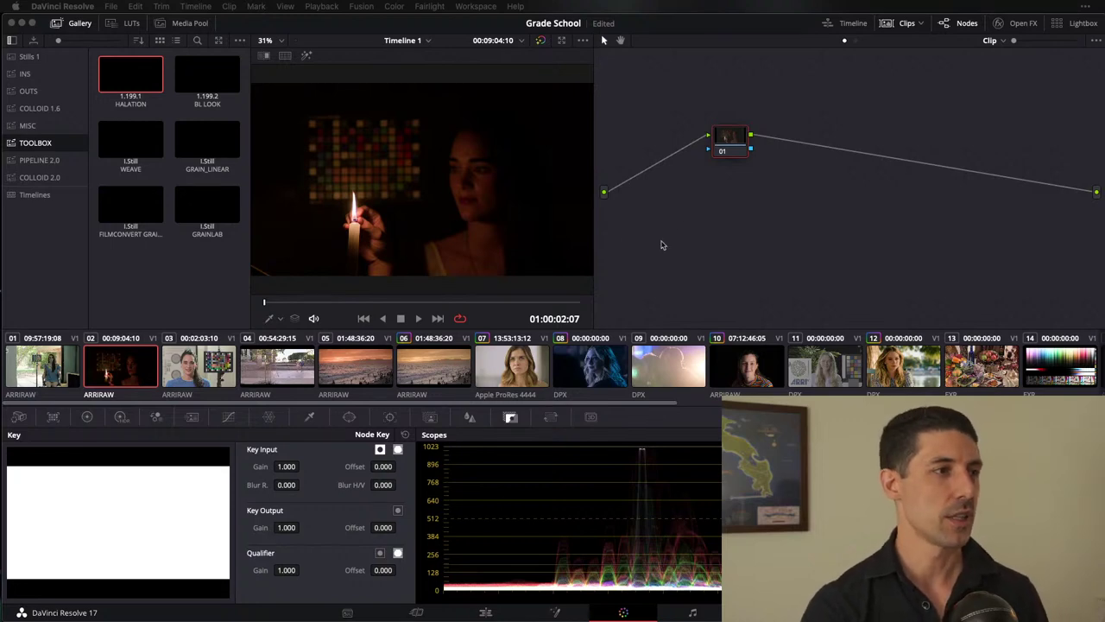
# Step: Add the HALATION compound node from the TOOLBOX stills to the candle clip and display its internal graph
pyautogui.moveTo(730, 143); pyautogui.dragTo(735, 145)
pyautogui.moveTo(143, 78); pyautogui.dragTo(749, 144)
pyautogui.rightClick(748, 144)
pyautogui.click(754, 164)
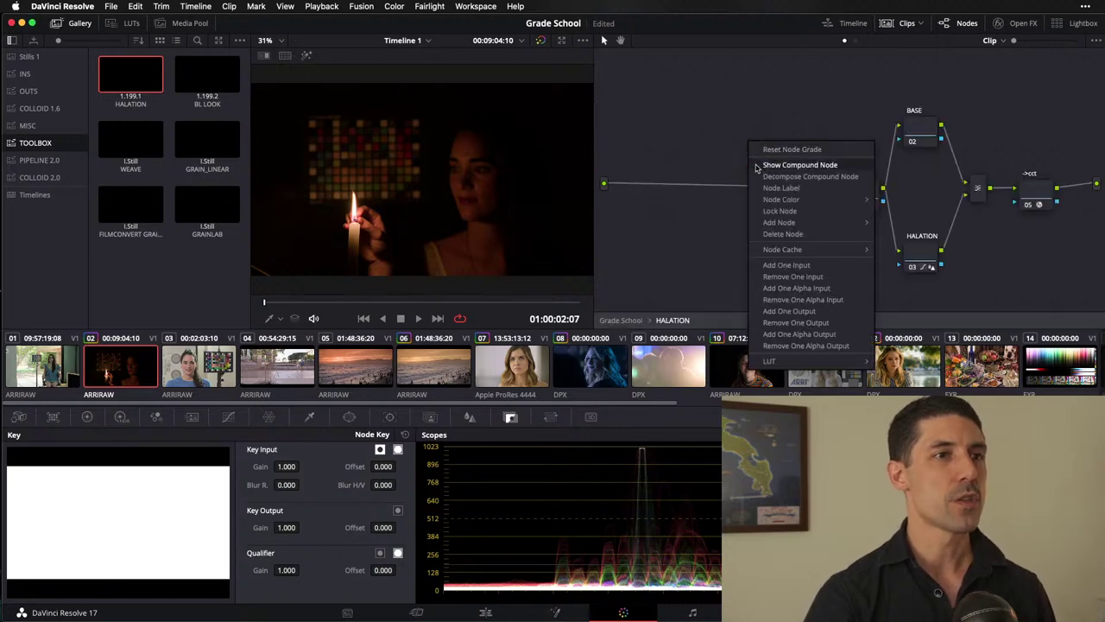
# Step: Move the ->LIN node near the graph's input and delete the BASE, HALATION, mixer and ->cct nodes
pyautogui.moveTo(854, 192); pyautogui.dragTo(689, 159)
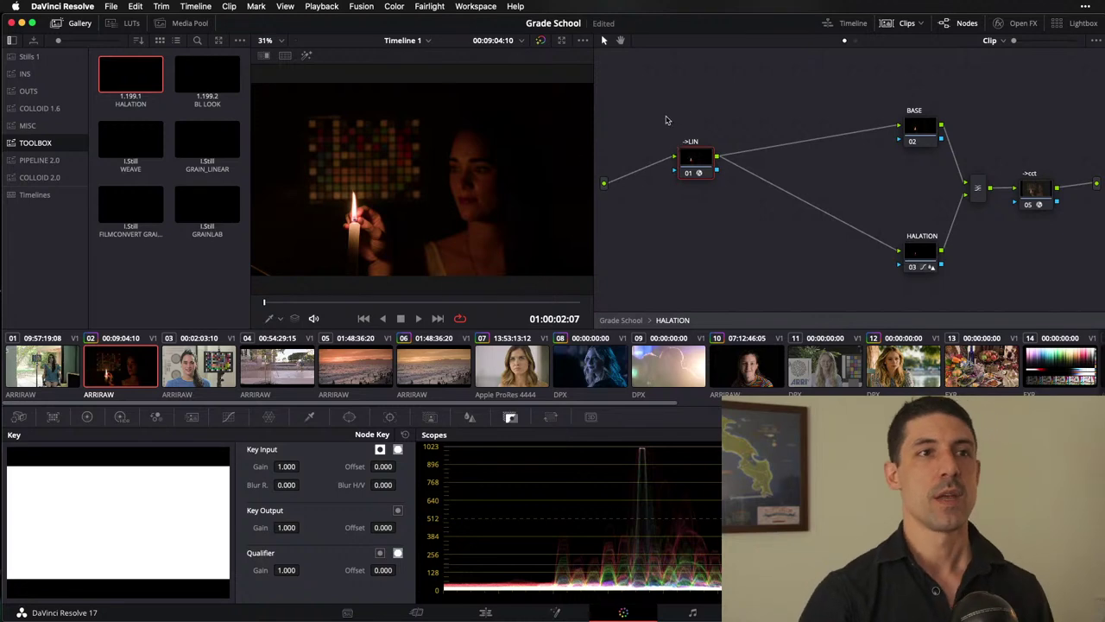
pyautogui.moveTo(838, 84); pyautogui.dragTo(1057, 286)
pyautogui.press('Delete')
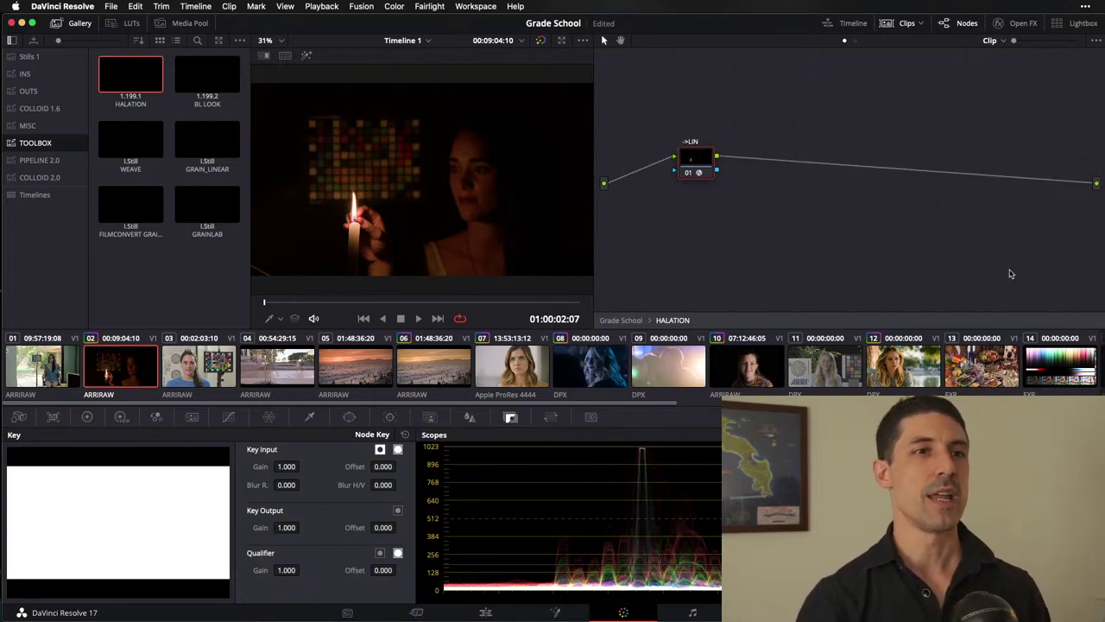
# Step: Centre the ->LIN node in the graph and compare the candle image with it on and off, including in the full-screen viewer
pyautogui.moveTo(693, 153); pyautogui.dragTo(800, 154)
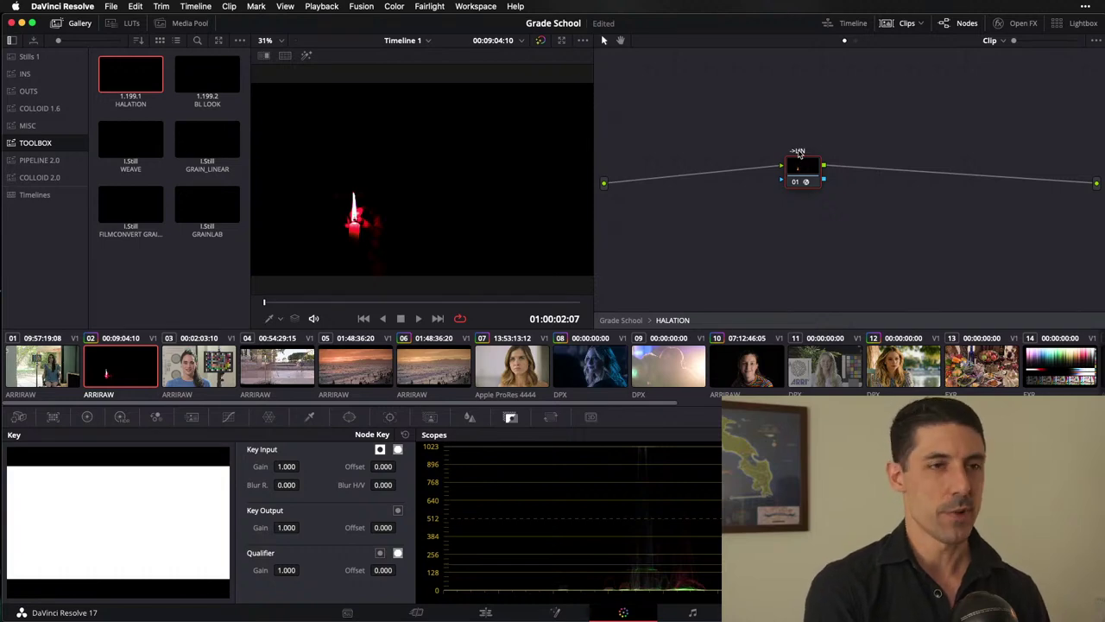
pyautogui.hotkey('ctrl', 'd')
pyautogui.hotkey('ctrl', 'd')
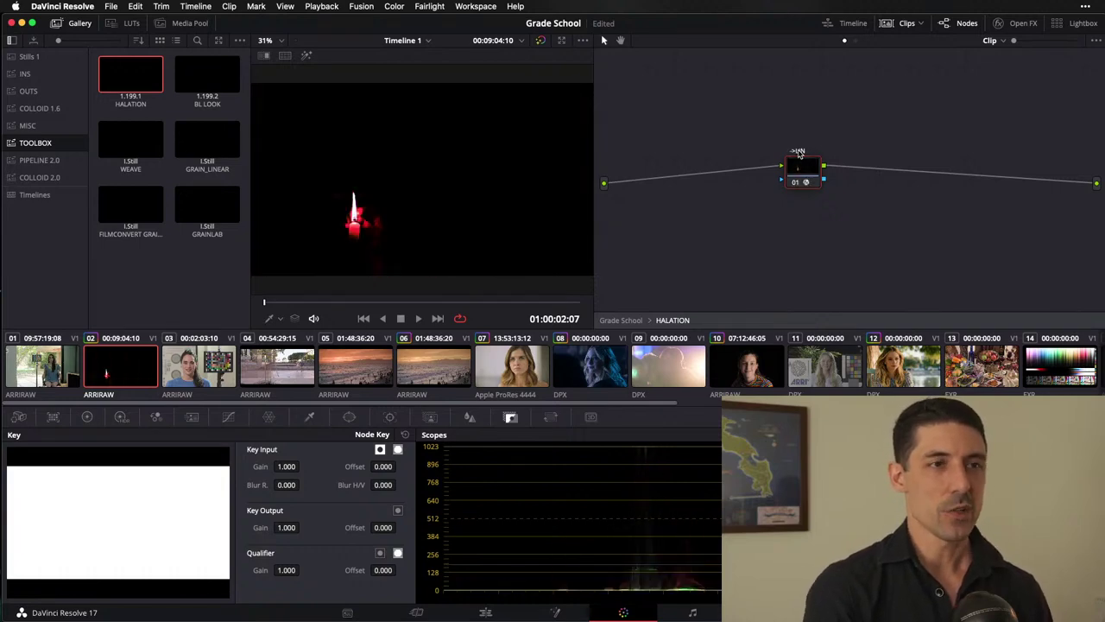
pyautogui.hotkey('ctrl', 'f')
pyautogui.hotkey('ctrl', 'd')
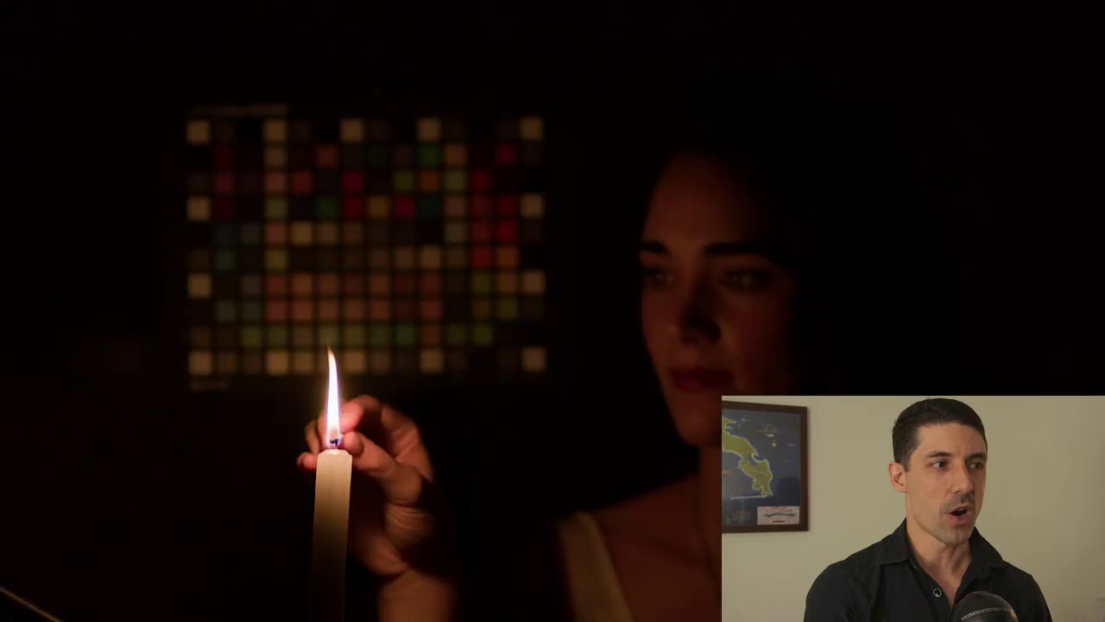
# Step: Turn the ->LIN node back on to view the linearised candle image full screen, and leave the full-screen viewer
pyautogui.hotkey('ctrl', 'd')
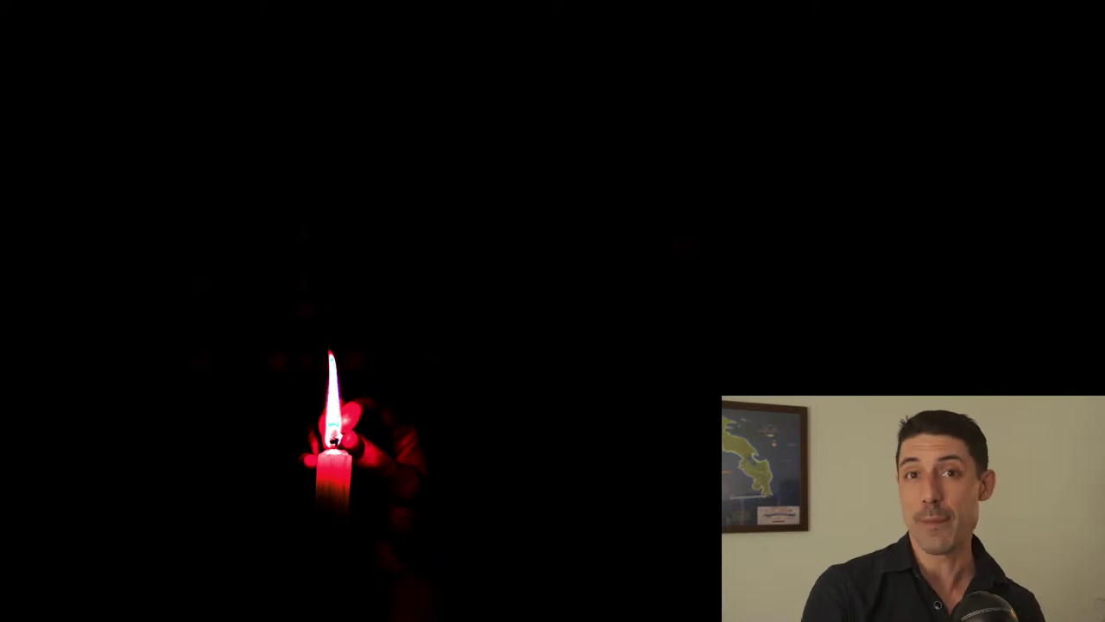
pyautogui.press('Escape')
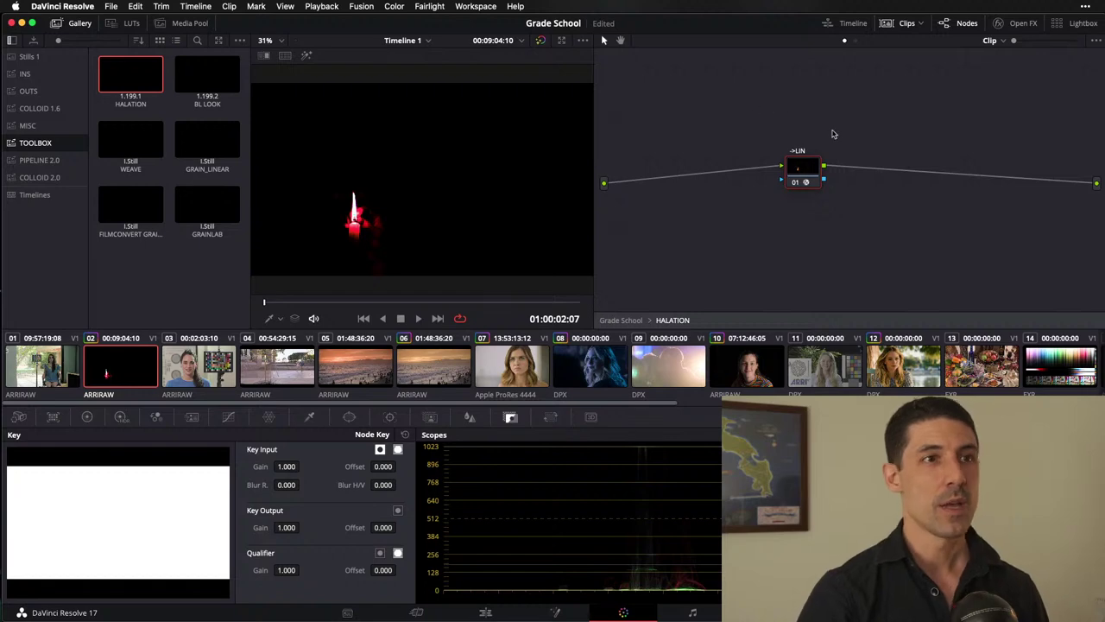
# Step: Return to the candle clip's main node graph and undo the HALATION compound node, restoring the single blank node
pyautogui.moveTo(805, 182); pyautogui.dragTo(811, 172)
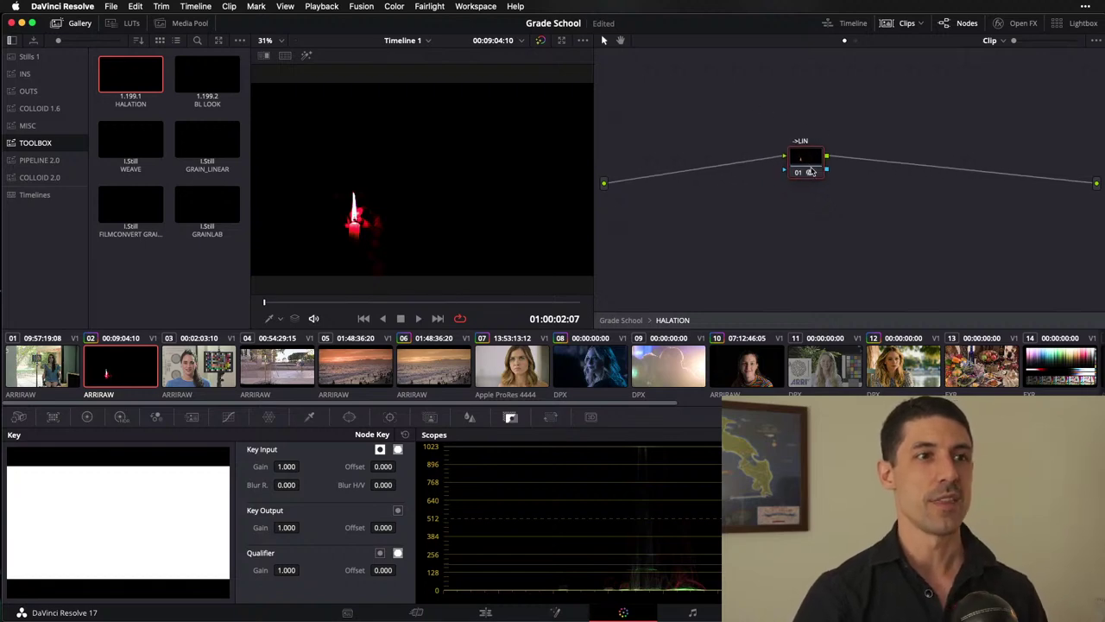
pyautogui.click(627, 320)
pyautogui.press('super+z')
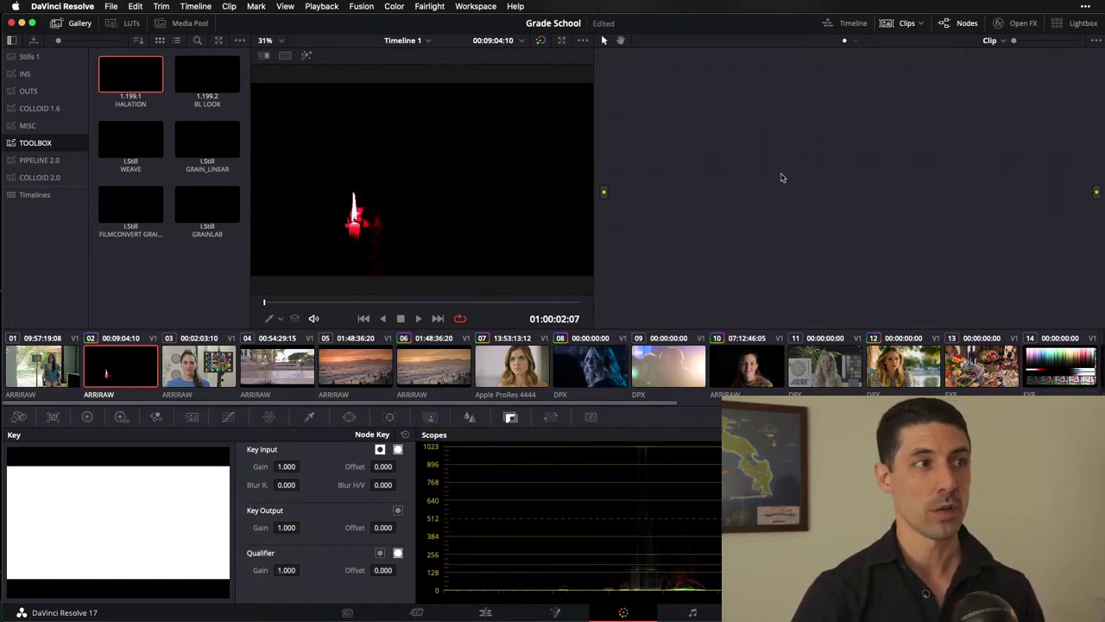
# Step: Display the timeline-level node graph and compare the candle image with the ->100nit and ->709 nodes on and off
pyautogui.click(857, 40)
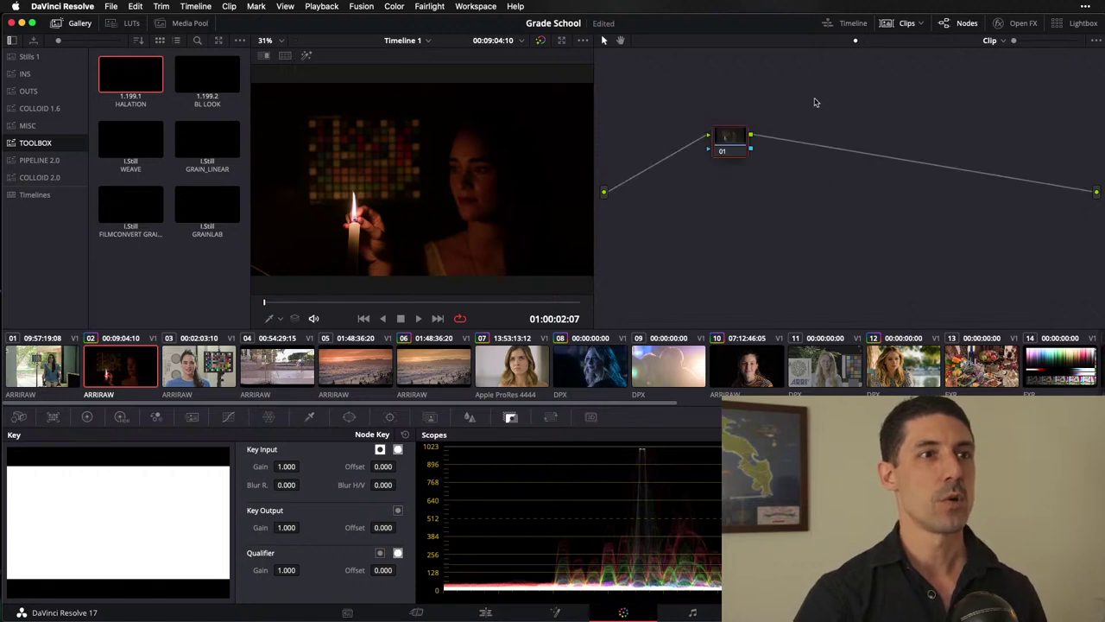
pyautogui.rightClick(847, 84)
pyautogui.click(887, 182)
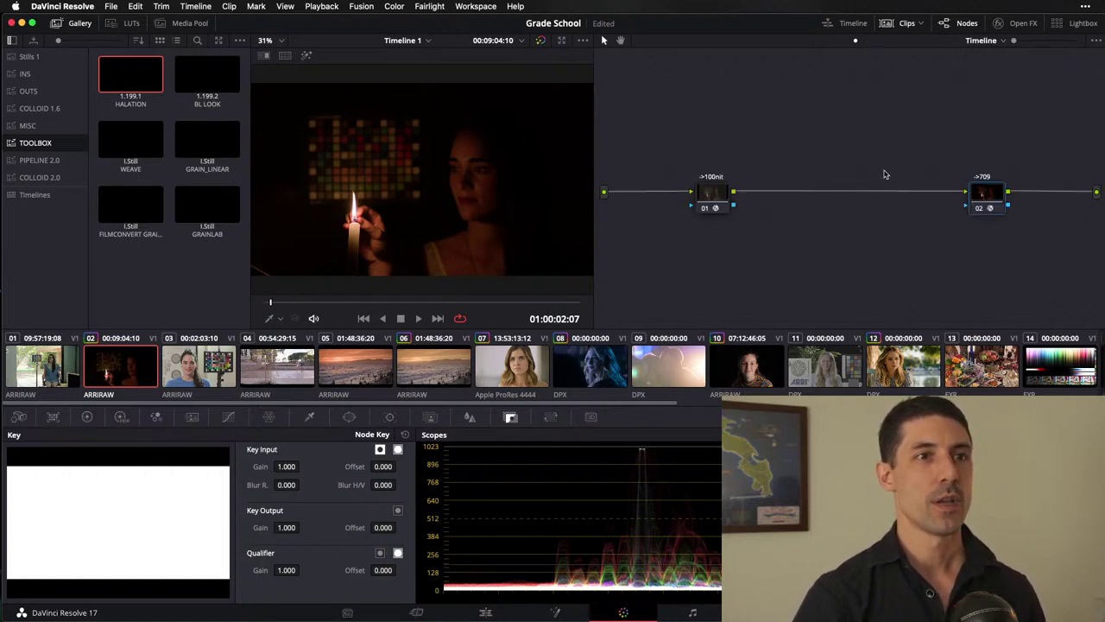
pyautogui.moveTo(1035, 243); pyautogui.dragTo(663, 140)
pyautogui.press('super+d')
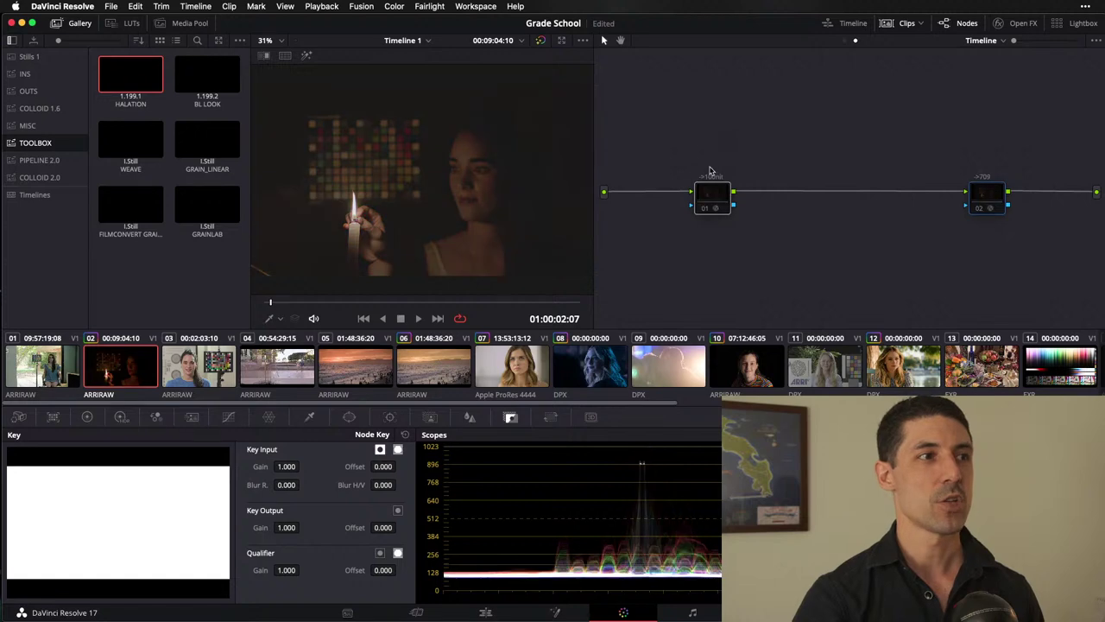
pyautogui.press('super+d')
pyautogui.press('super+d')
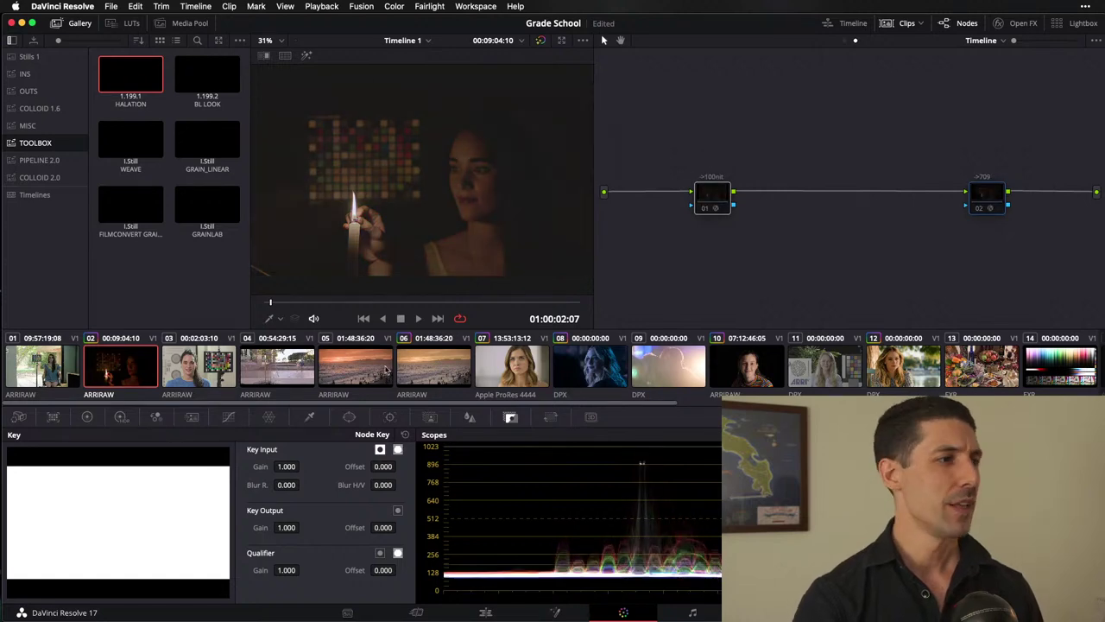
# Step: Compare clip 03 with the ->100nit and ->709 timeline nodes on and off, leaving both nodes enabled
pyautogui.click(197, 368)
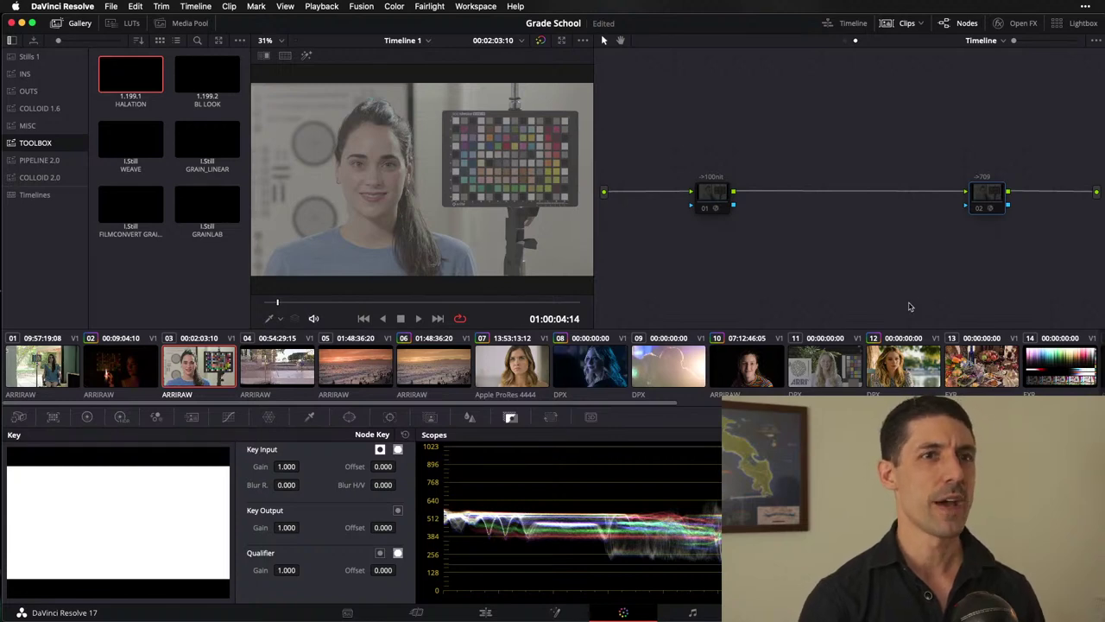
pyautogui.moveTo(1009, 270); pyautogui.dragTo(697, 143)
pyautogui.press('super+d')
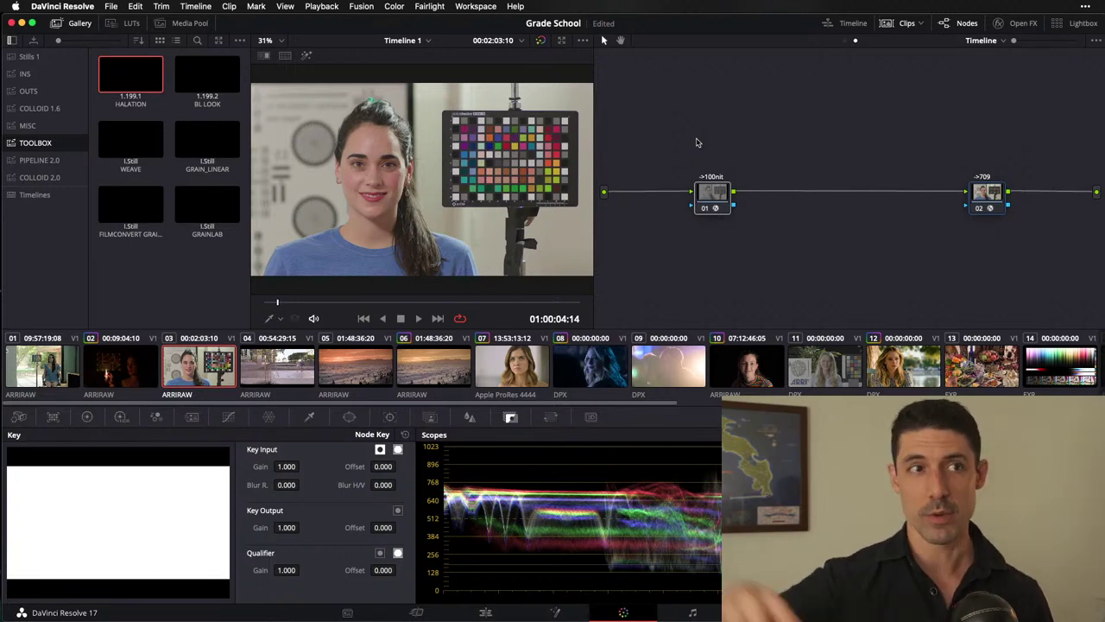
pyautogui.press('super+d')
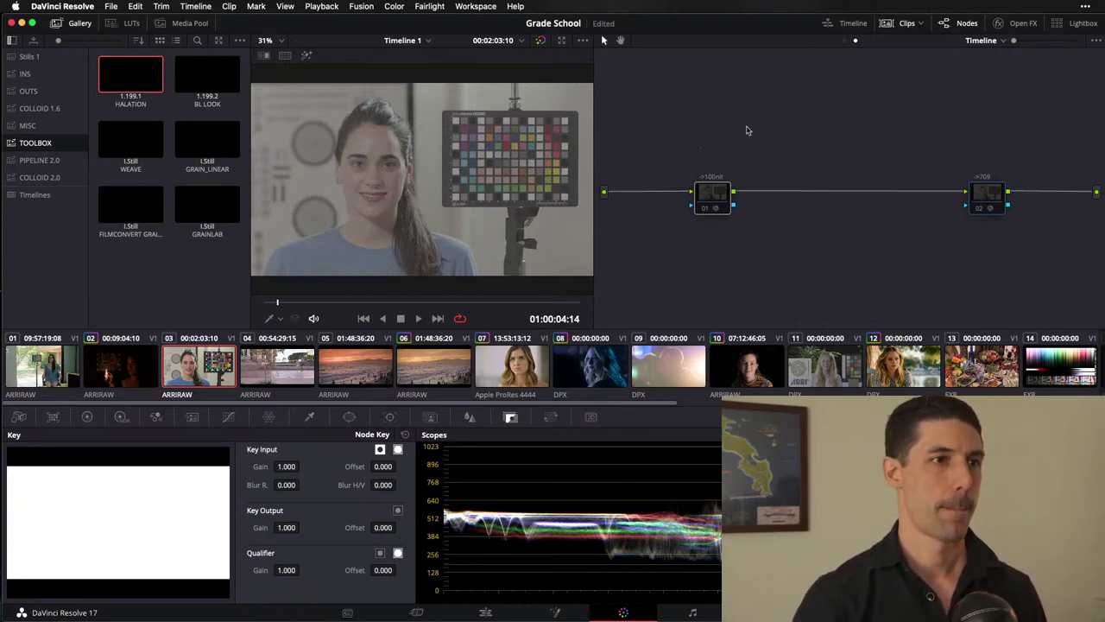
pyautogui.hotkey('alt', 'd')
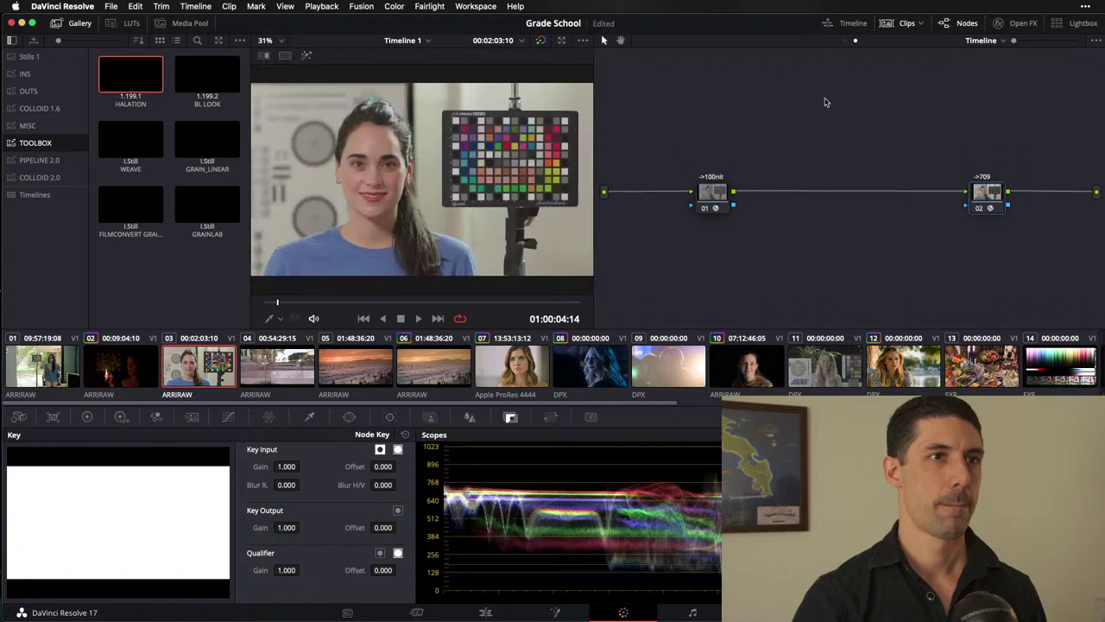
# Step: Return to clip 03's clip-level graph and turn off Preserve Luminance in the RGB Mixer for node 01
pyautogui.click(845, 41)
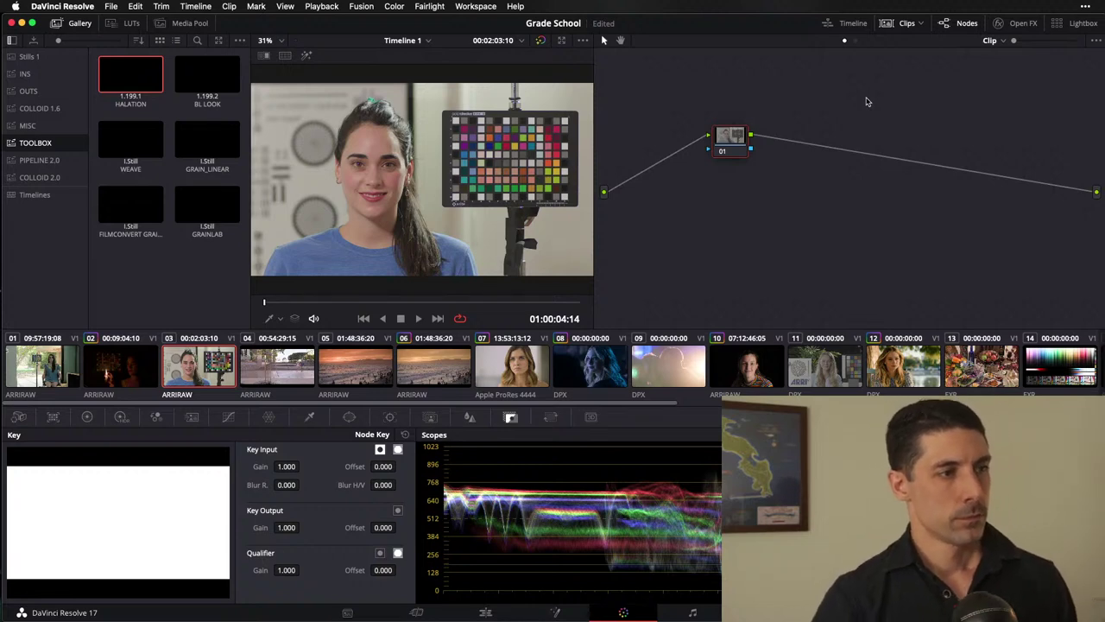
pyautogui.moveTo(732, 147); pyautogui.dragTo(739, 149)
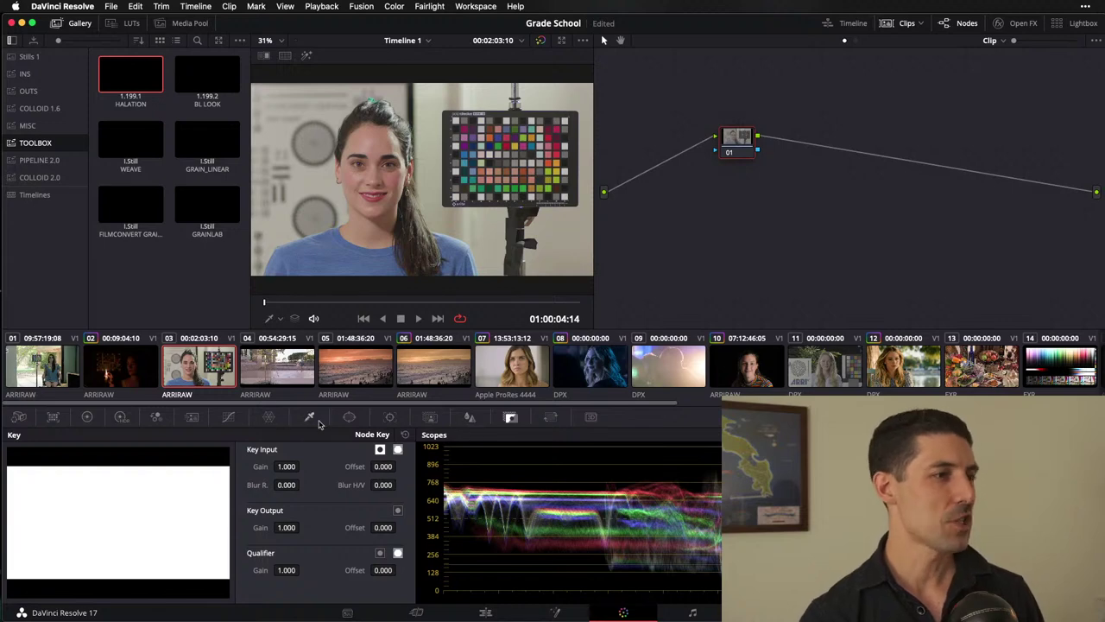
pyautogui.click(155, 417)
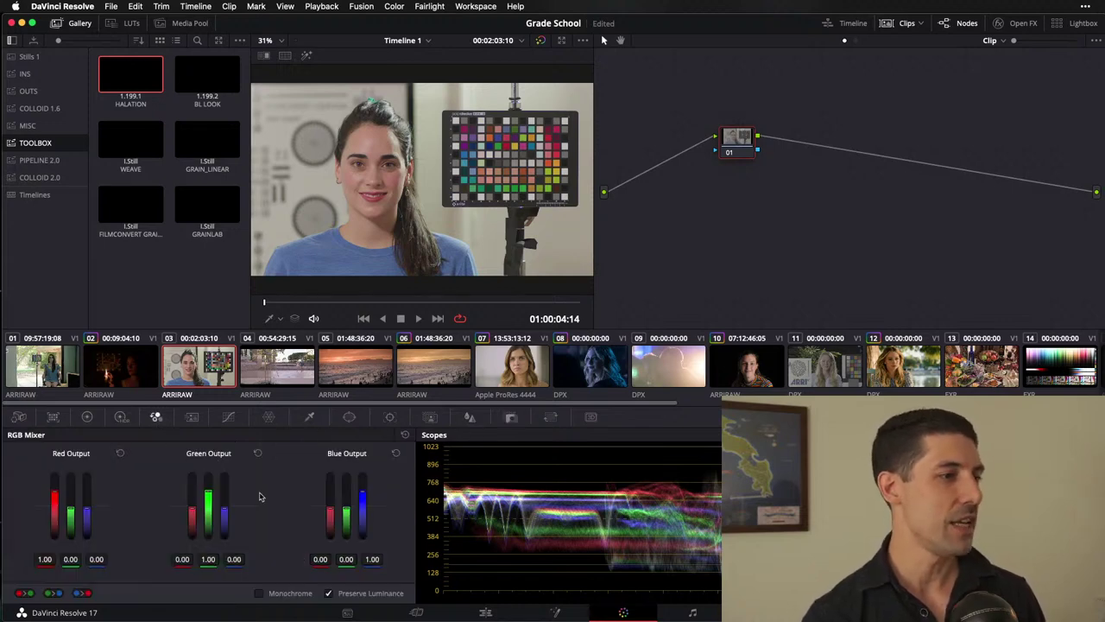
pyautogui.click(328, 593)
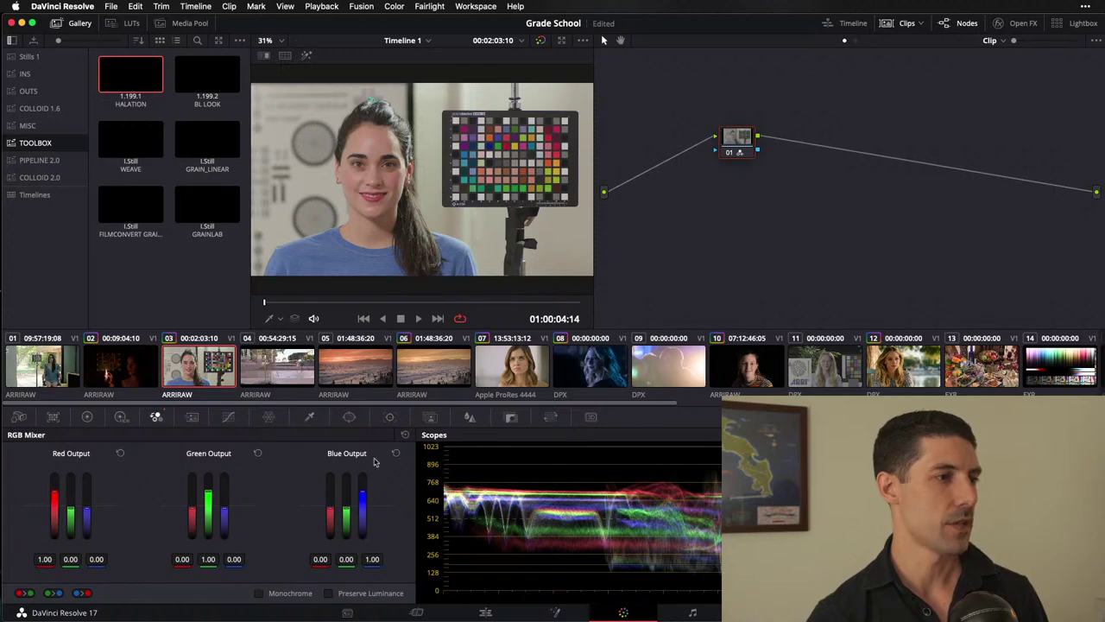
pyautogui.moveTo(740, 138); pyautogui.dragTo(757, 135)
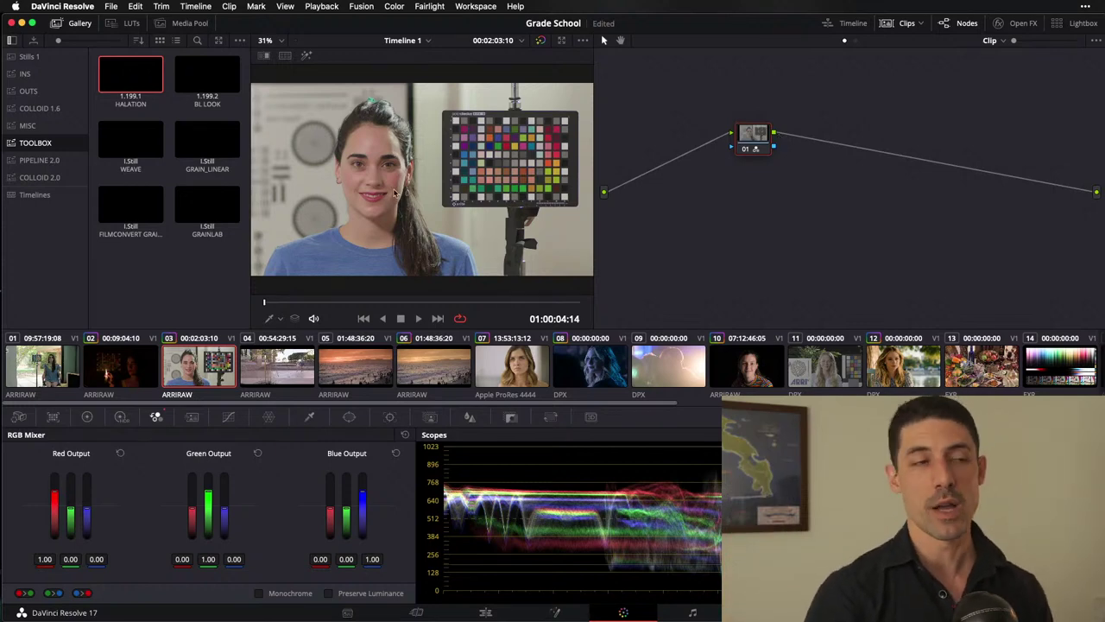
# Step: Switch to Finder and open XYZ_to_AWG.dctl from the LUT folder's UTILITY subfolder in Sublime Text
pyautogui.press('super+Tab')
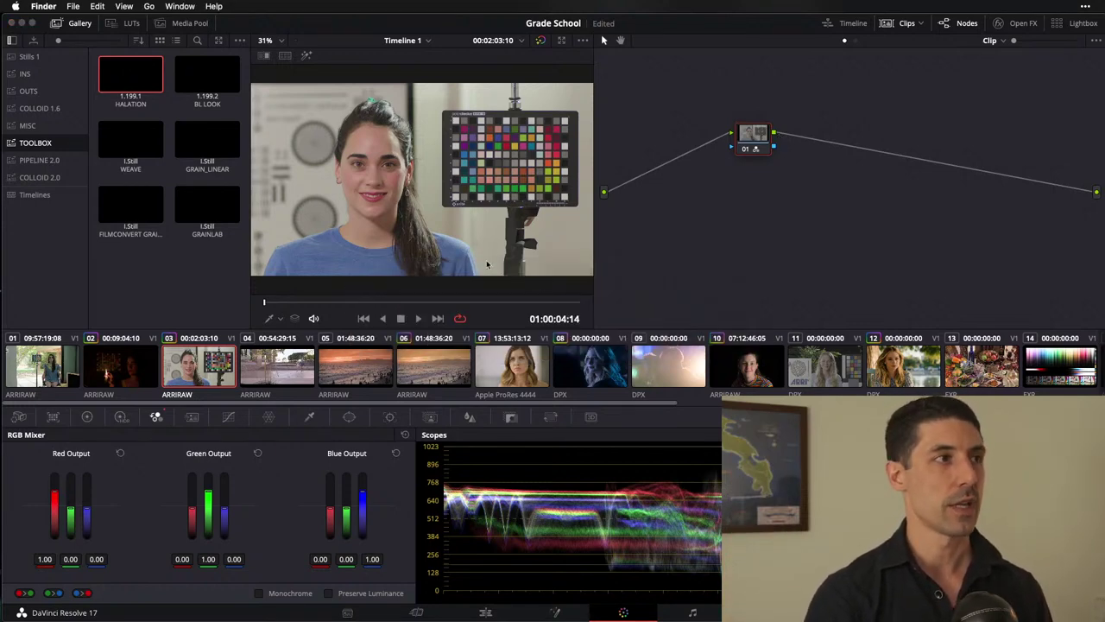
pyautogui.press('super+n')
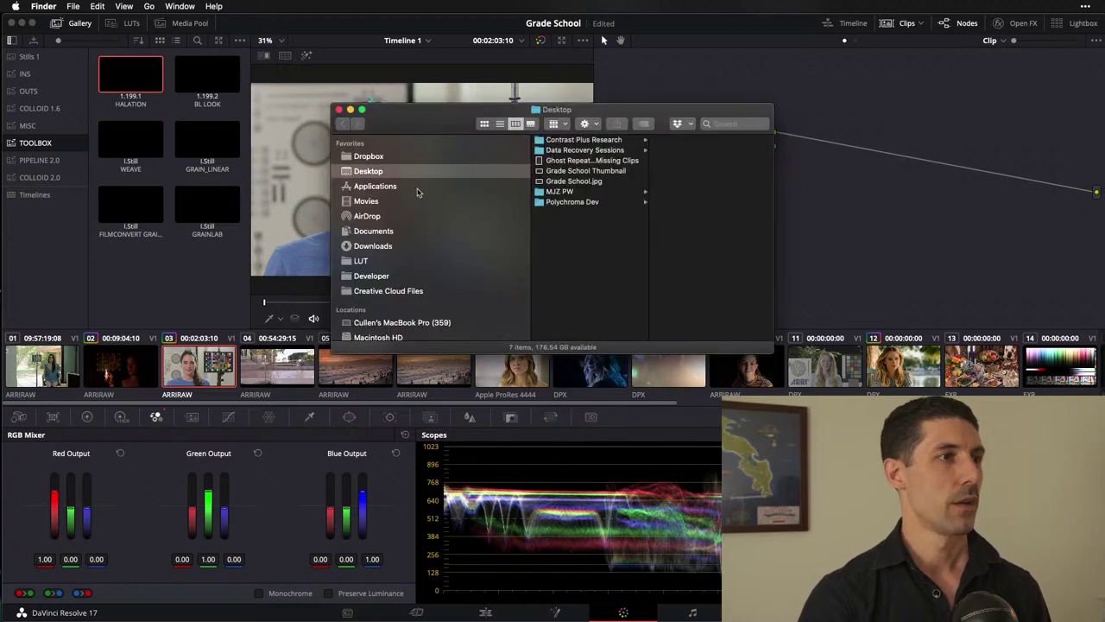
pyautogui.click(406, 261)
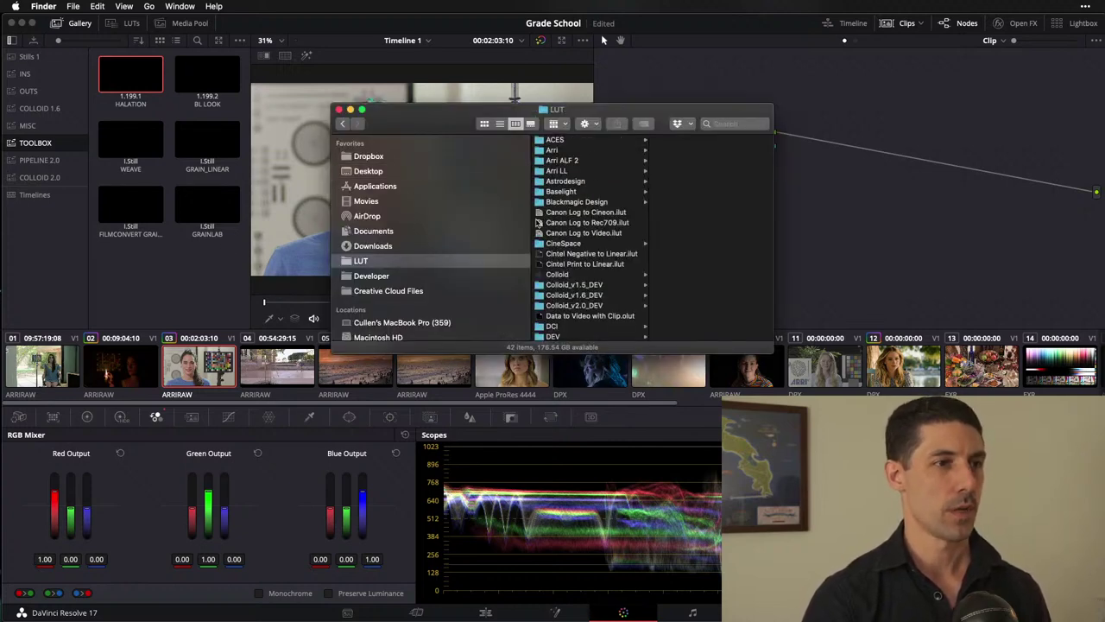
pyautogui.scroll(-8, 570, 233)
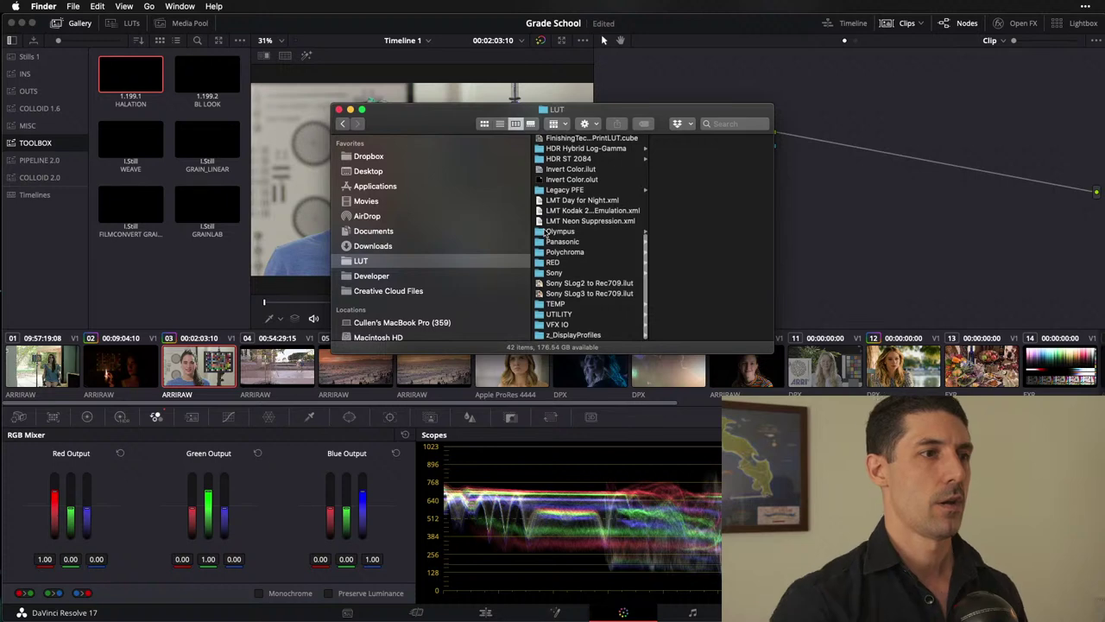
pyautogui.click(570, 315)
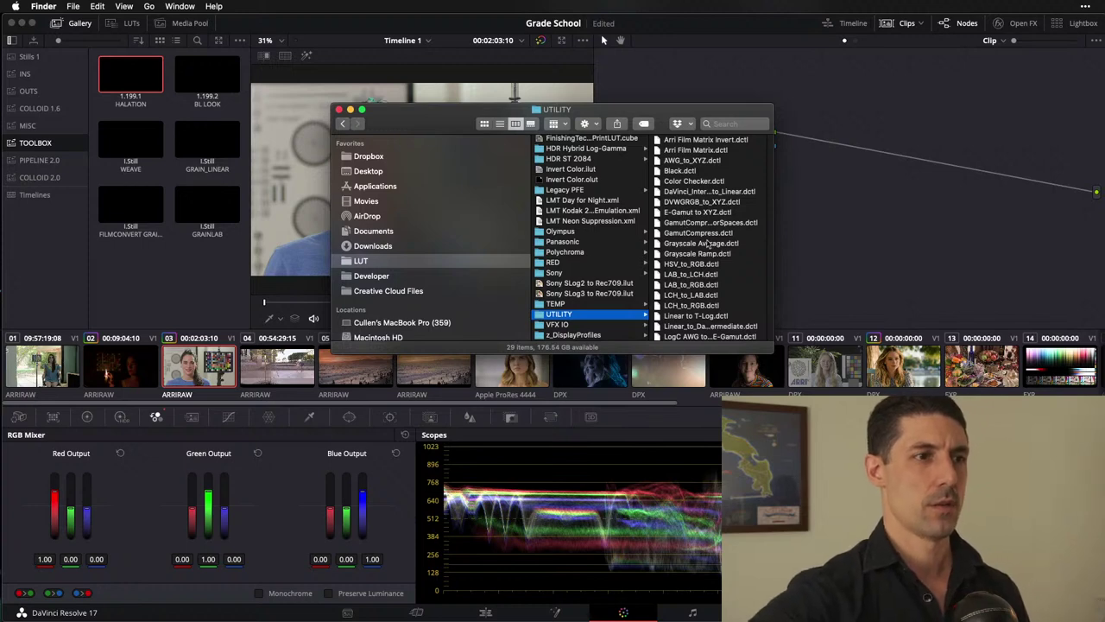
pyautogui.scroll(-5, 708, 244)
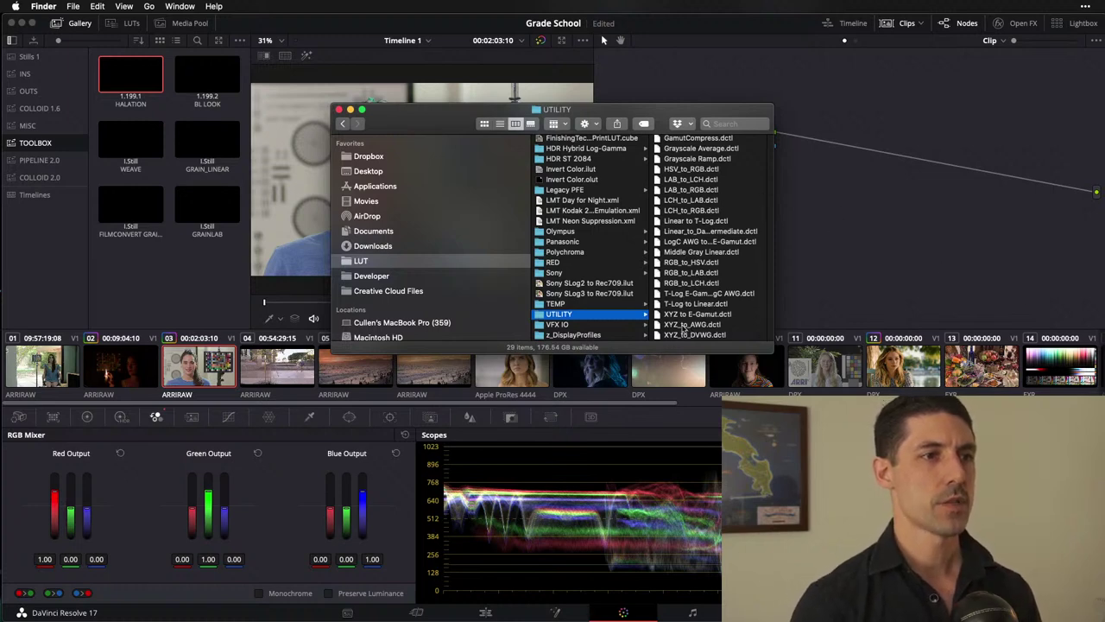
pyautogui.moveTo(681, 328); pyautogui.dragTo(3, 386)
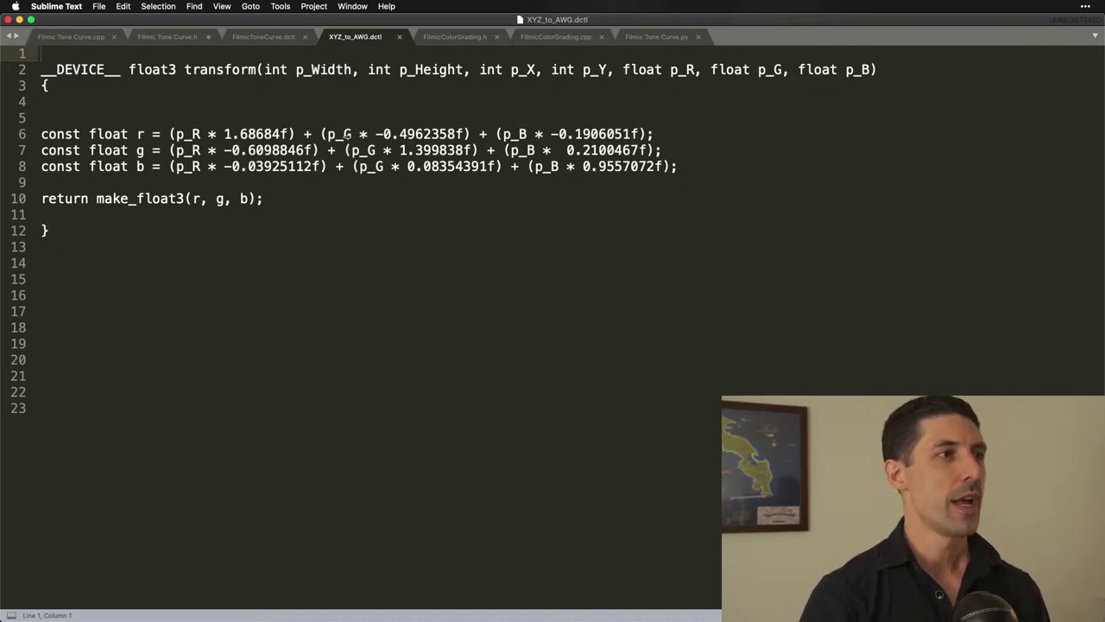
# Step: Examine how the r, g and b lines of XYZ_to_AWG.dctl multiply and sum the p_R, p_G and p_B channels
pyautogui.click(136, 134)
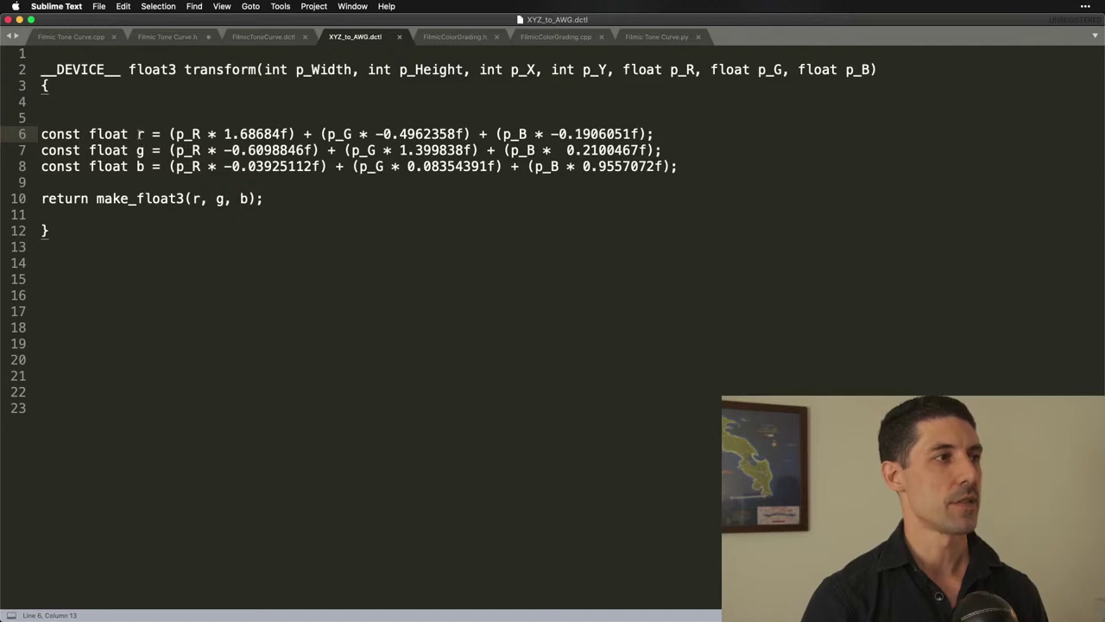
pyautogui.doubleClick(140, 134)
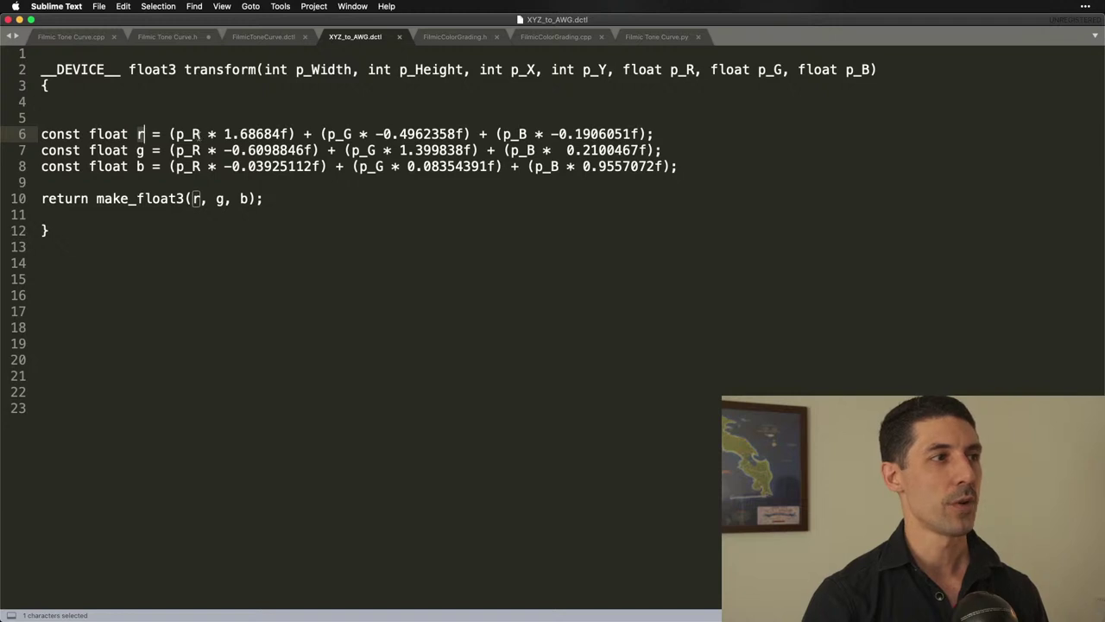
pyautogui.click(201, 134)
pyautogui.moveTo(239, 134); pyautogui.dragTo(265, 134)
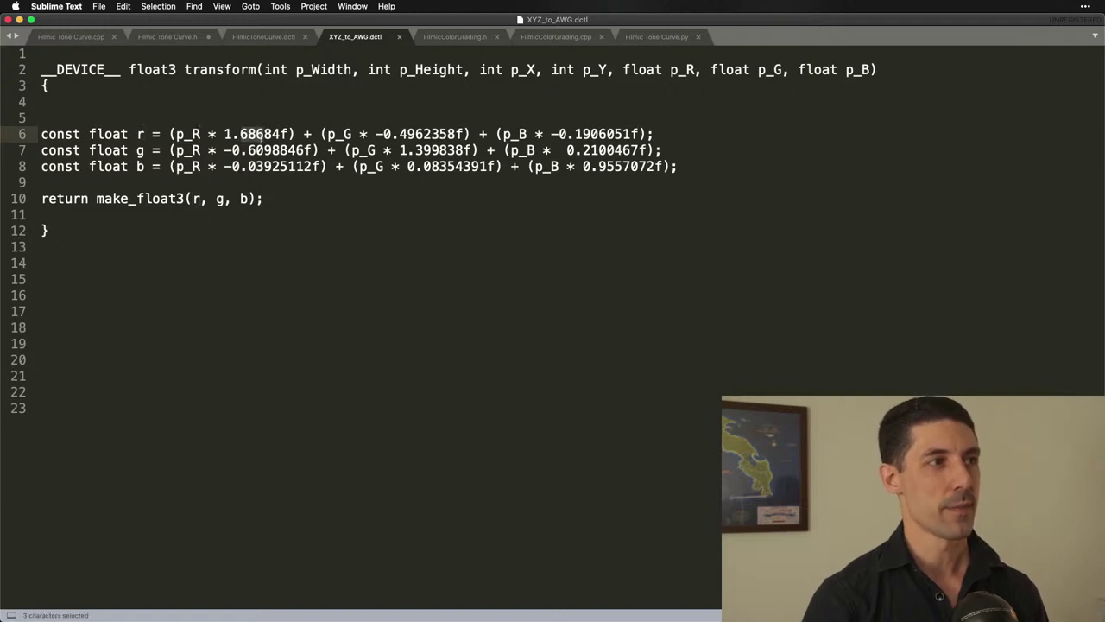
pyautogui.click(344, 133)
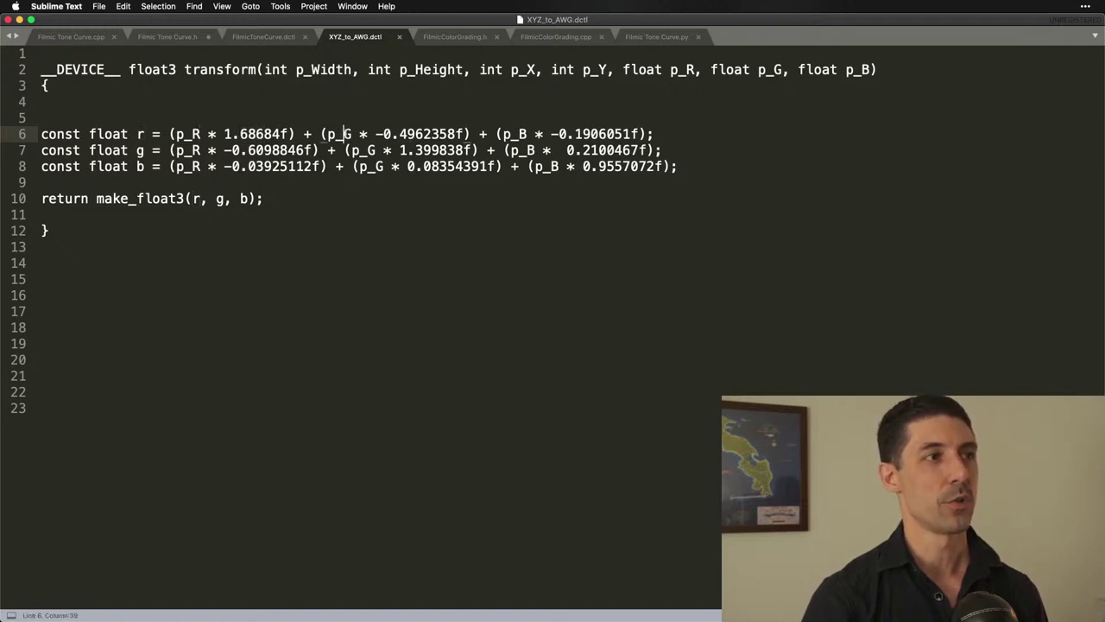
pyautogui.moveTo(344, 134); pyautogui.dragTo(352, 134)
pyautogui.moveTo(425, 134); pyautogui.dragTo(416, 134)
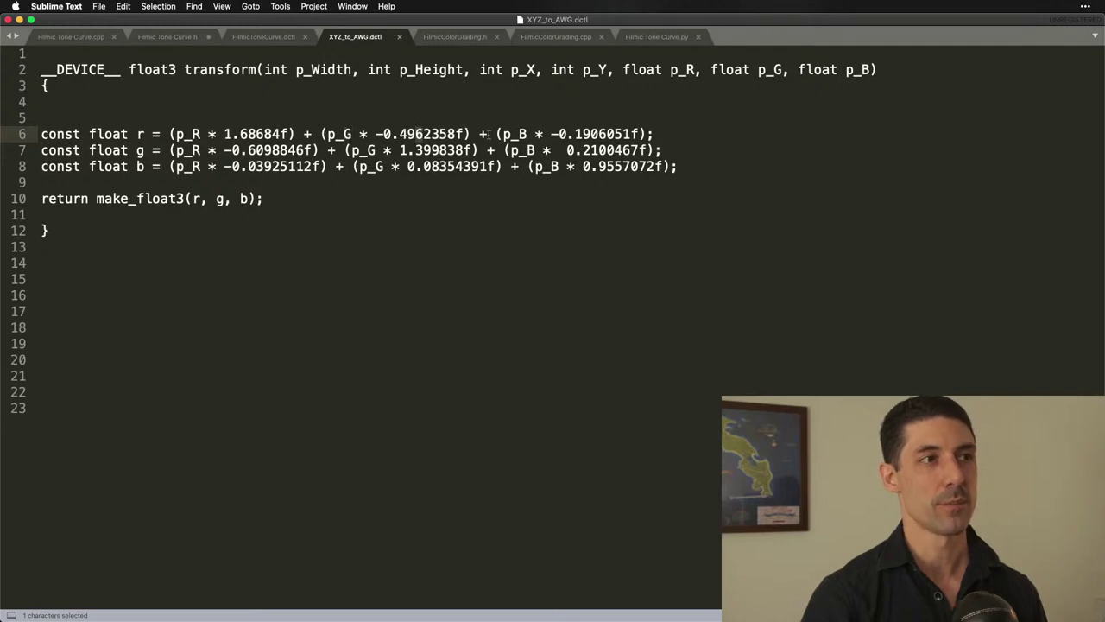
pyautogui.click(606, 133)
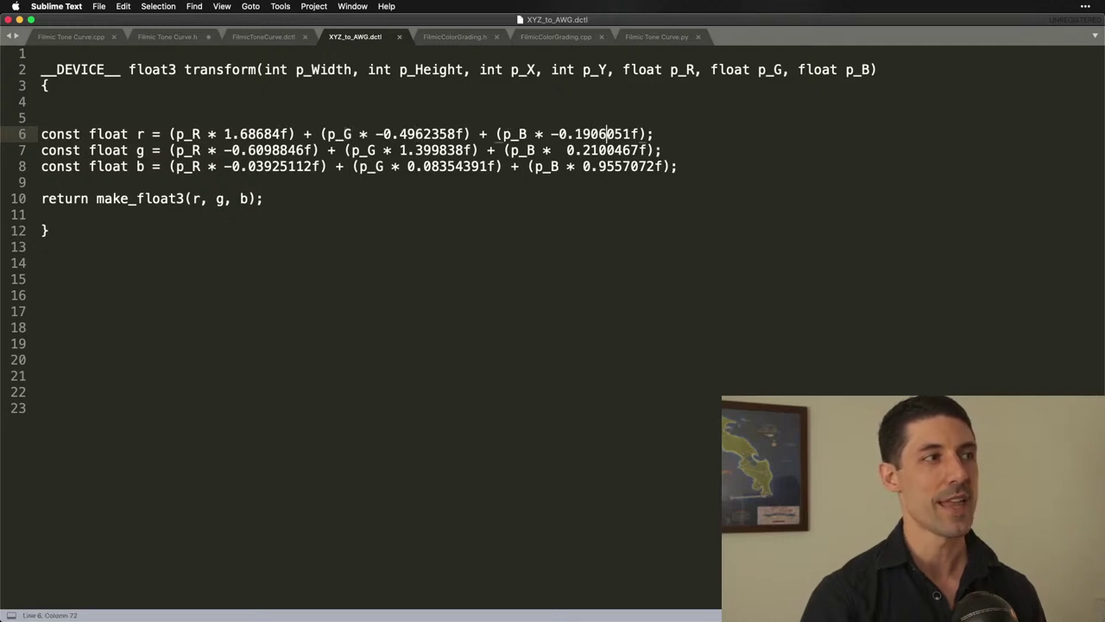
pyautogui.click(149, 149)
pyautogui.click(191, 165)
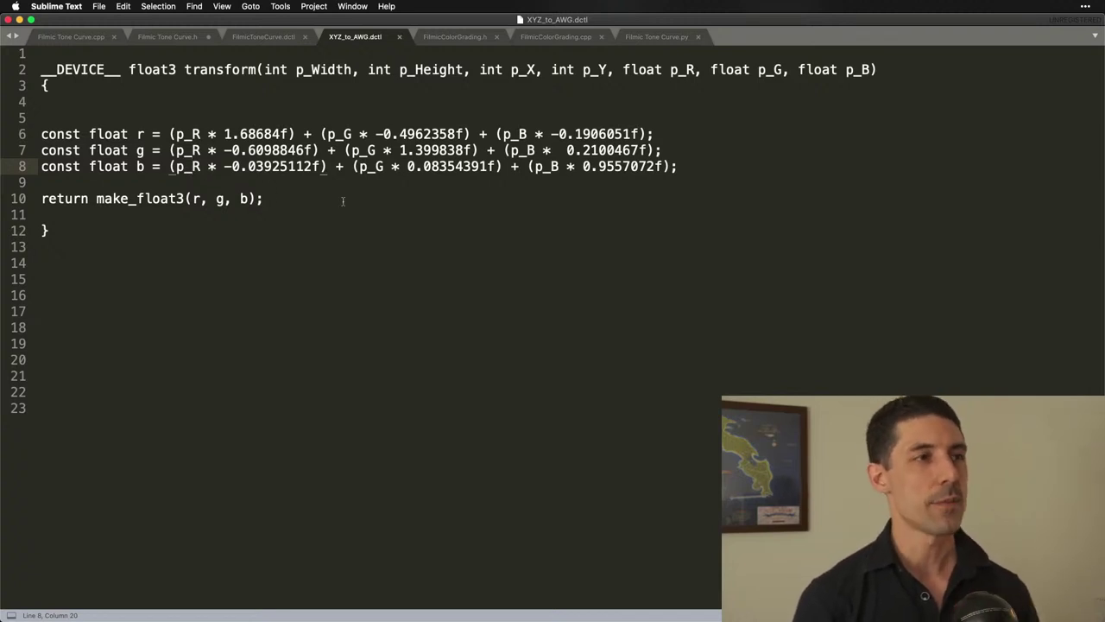
# Step: Switch back to DaVinci Resolve and raise the red contribution of the RGB Mixer's Red Output to 1.70
pyautogui.press('super+Tab')
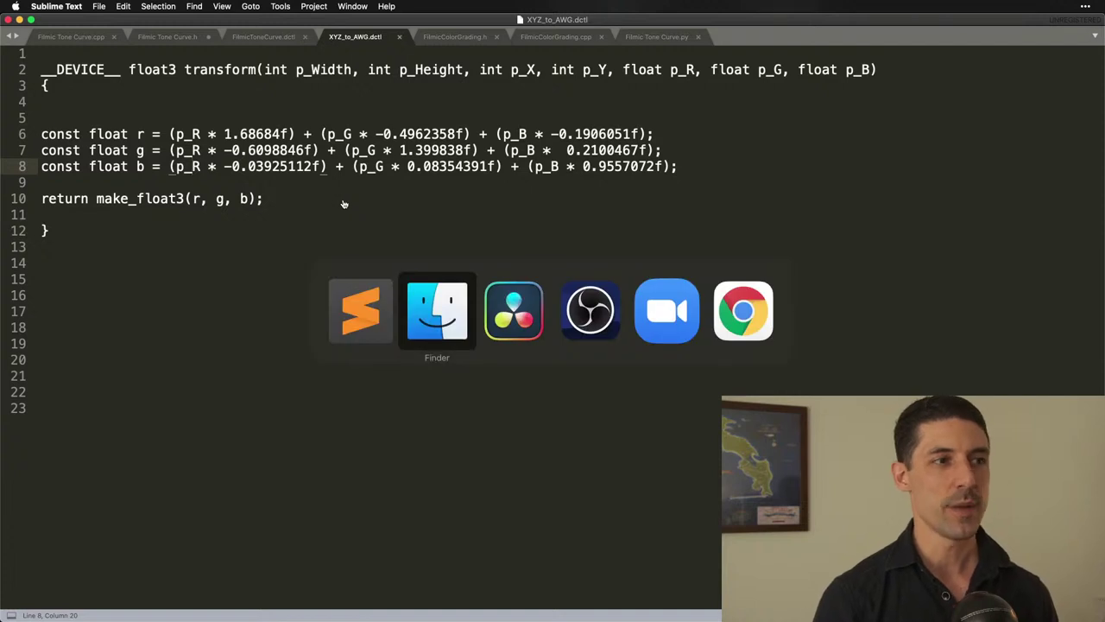
pyautogui.press('super+Tab')
pyautogui.press('super+shift+Tab')
pyautogui.press('super+shift+Tab')
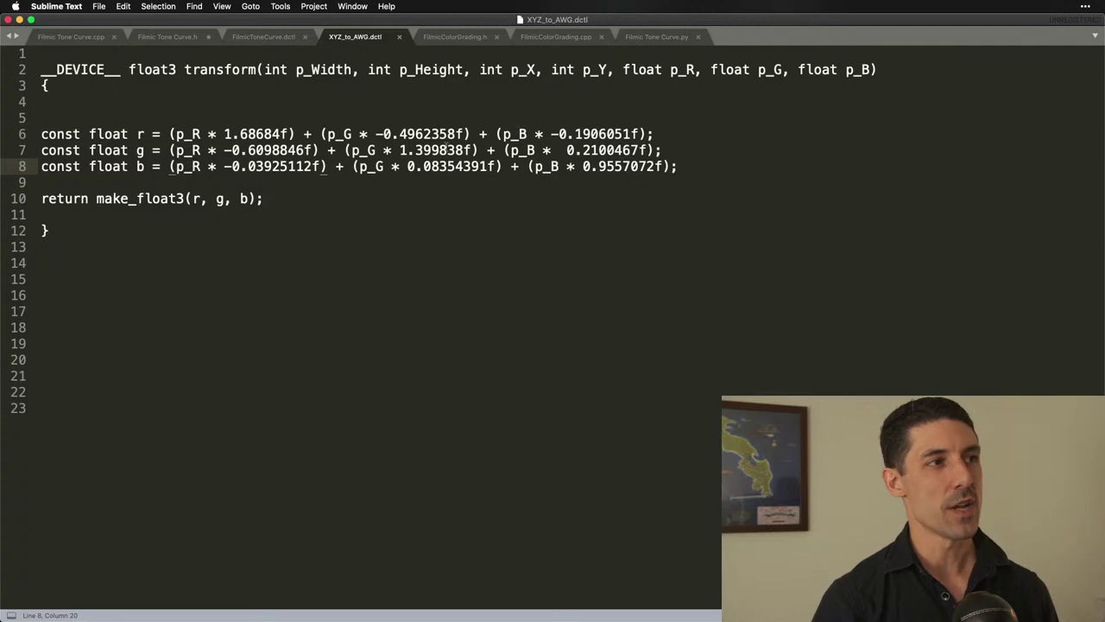
pyautogui.press('super+Tab')
pyautogui.press('super+Tab')
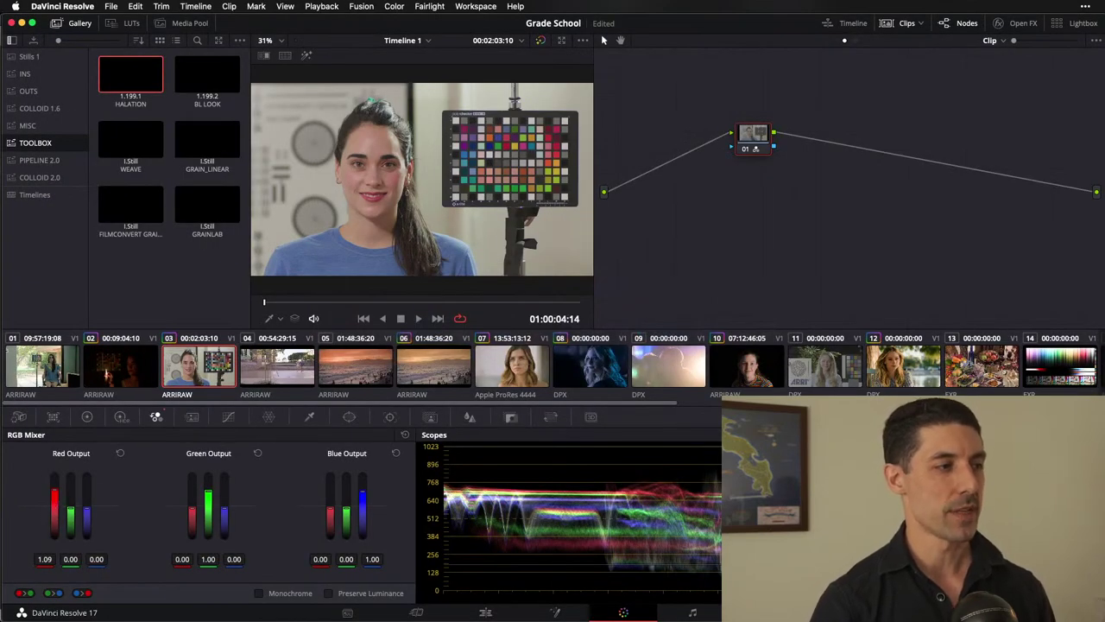
pyautogui.moveTo(55, 492); pyautogui.dragTo(55, 478)
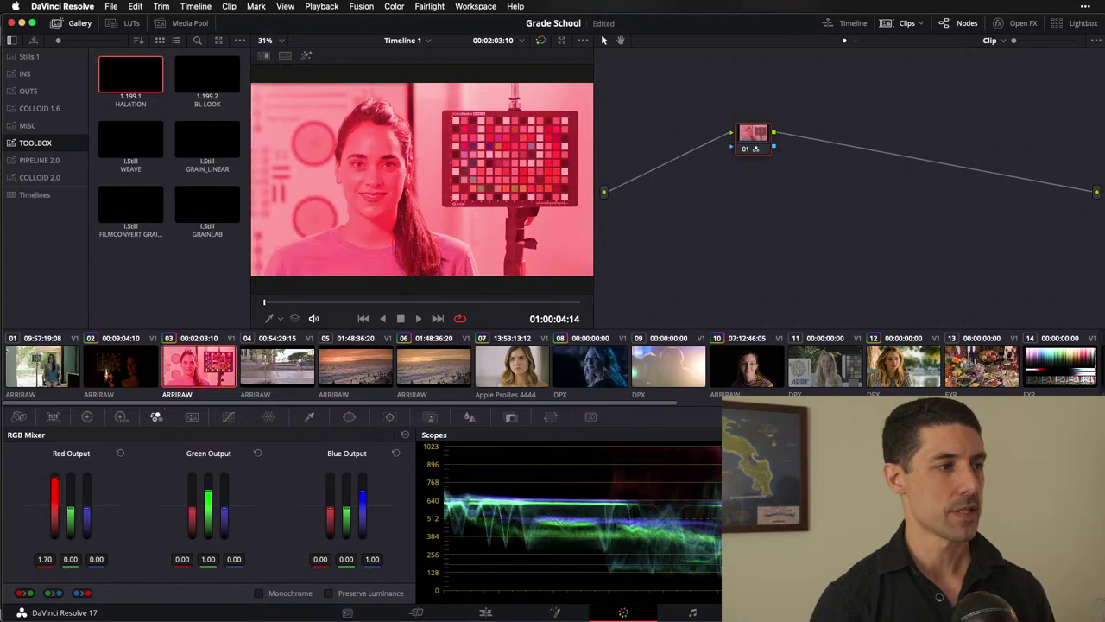
# Step: Check the r-line coefficients in XYZ_to_AWG.dctl and match them in the RGB Mixer's Red Output with 1.67 red and -0.51 green
pyautogui.press('super+Tab')
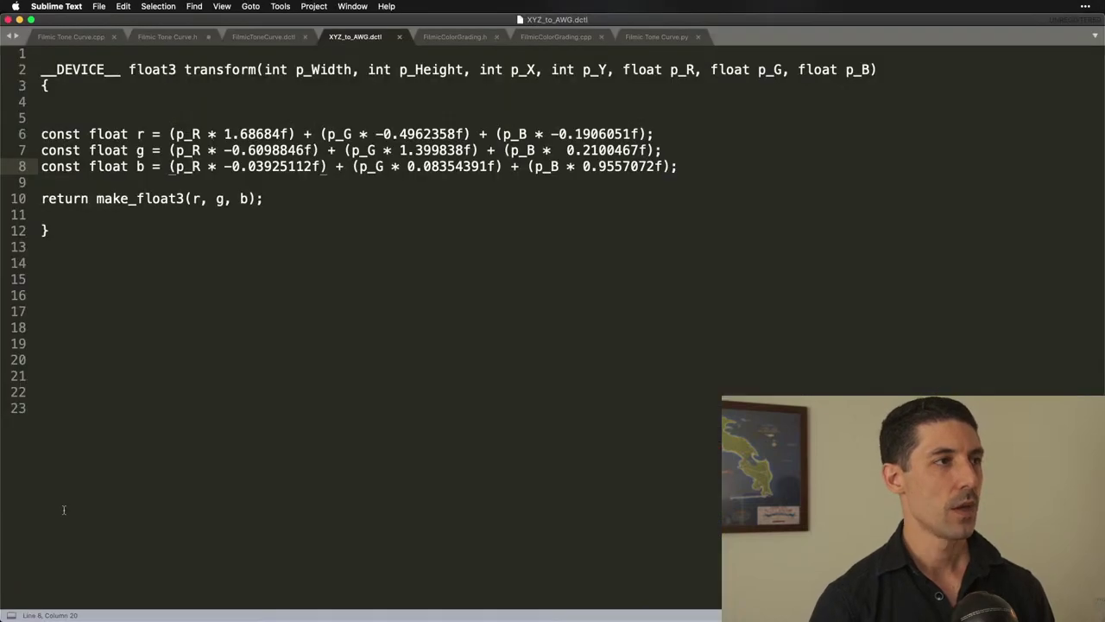
pyautogui.press('super+Tab')
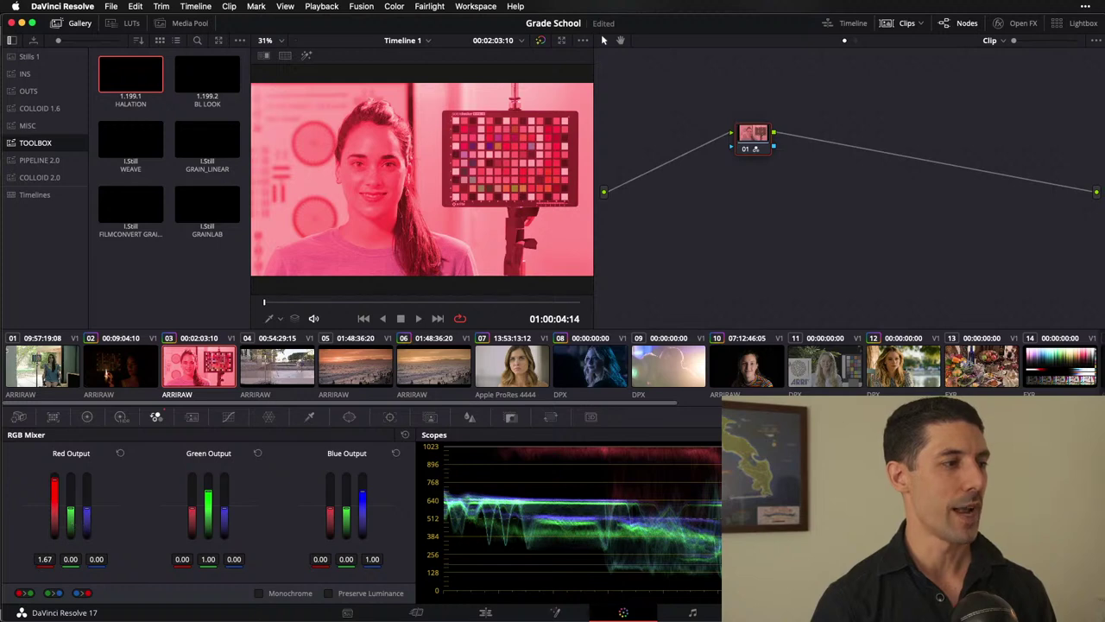
pyautogui.moveTo(70, 509); pyautogui.dragTo(71, 516)
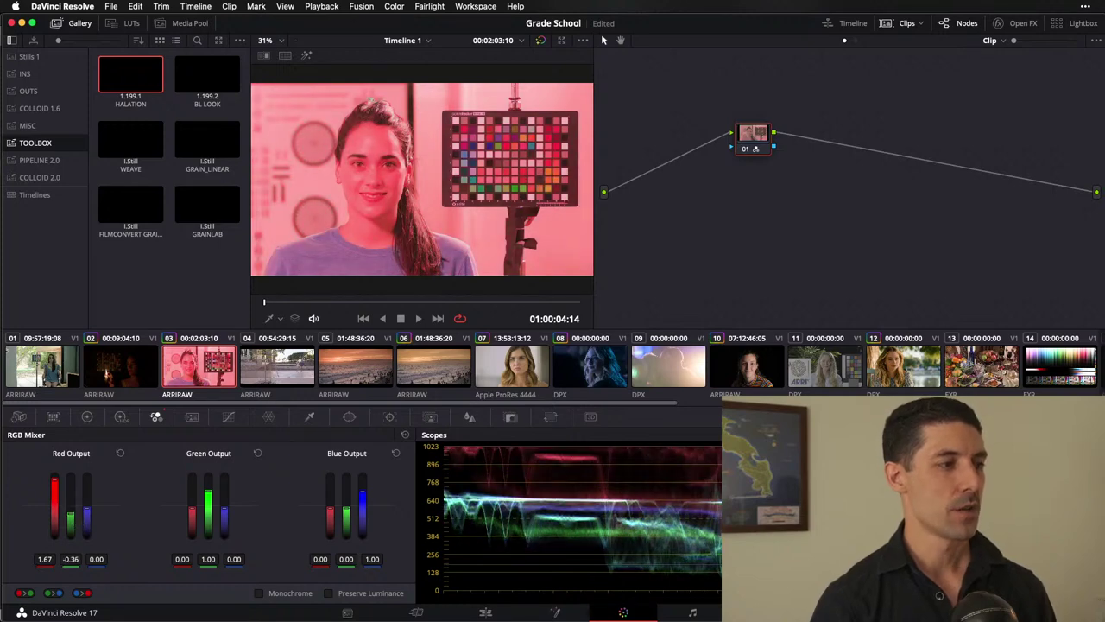
pyautogui.moveTo(71, 516); pyautogui.dragTo(71, 518)
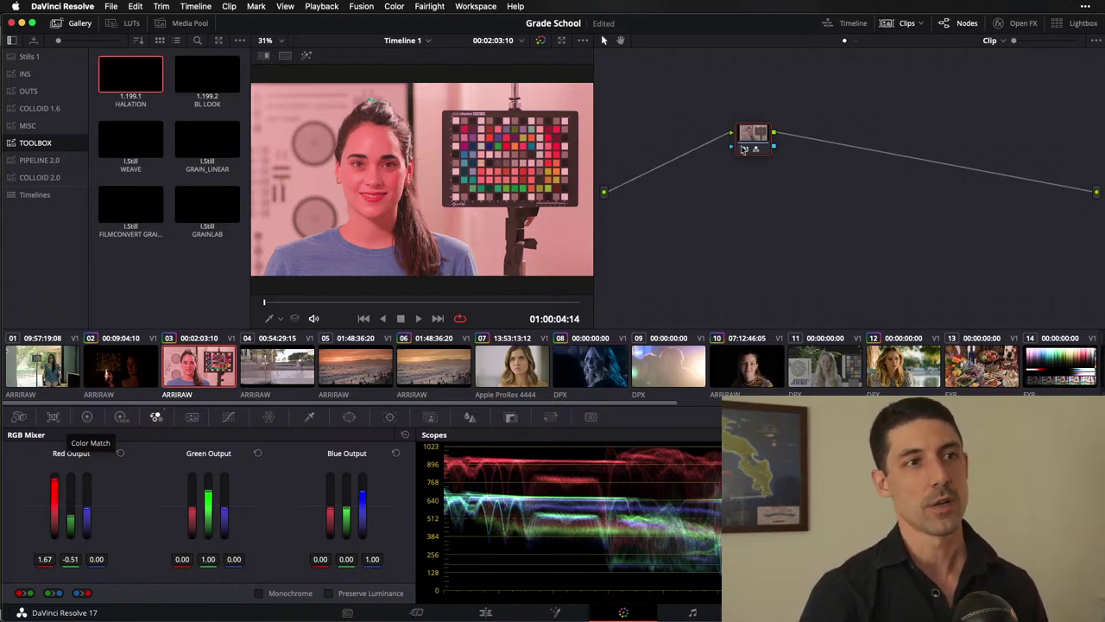
pyautogui.scroll(1, 710, 127)
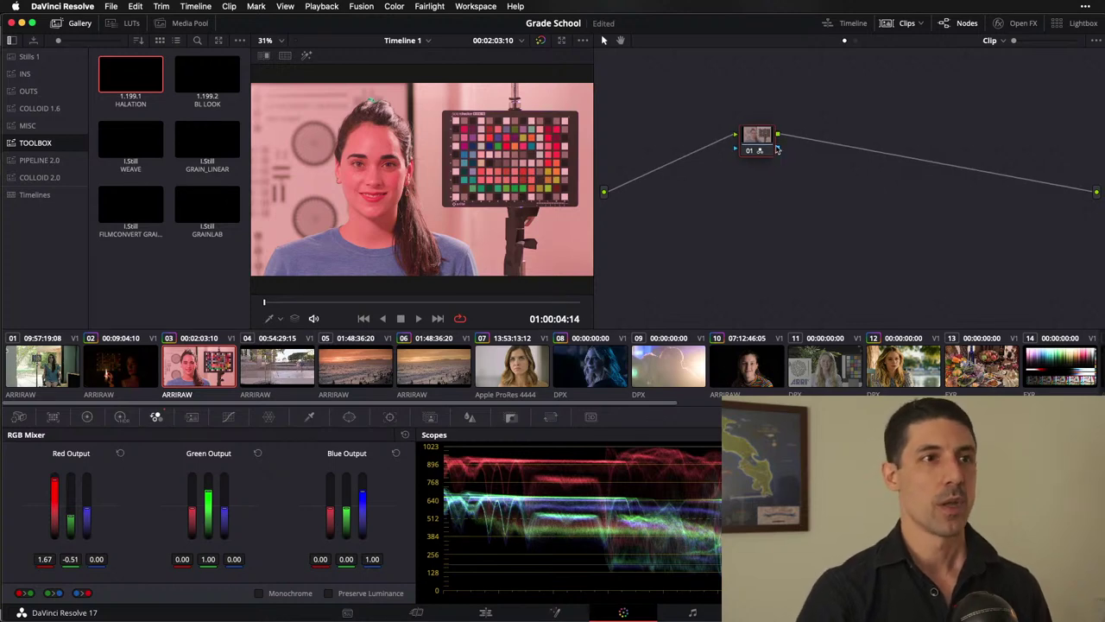
# Step: Reset all grades and nodes on clip 03 and add a splitter/combiner node set after node 01
pyautogui.press('super+Home')
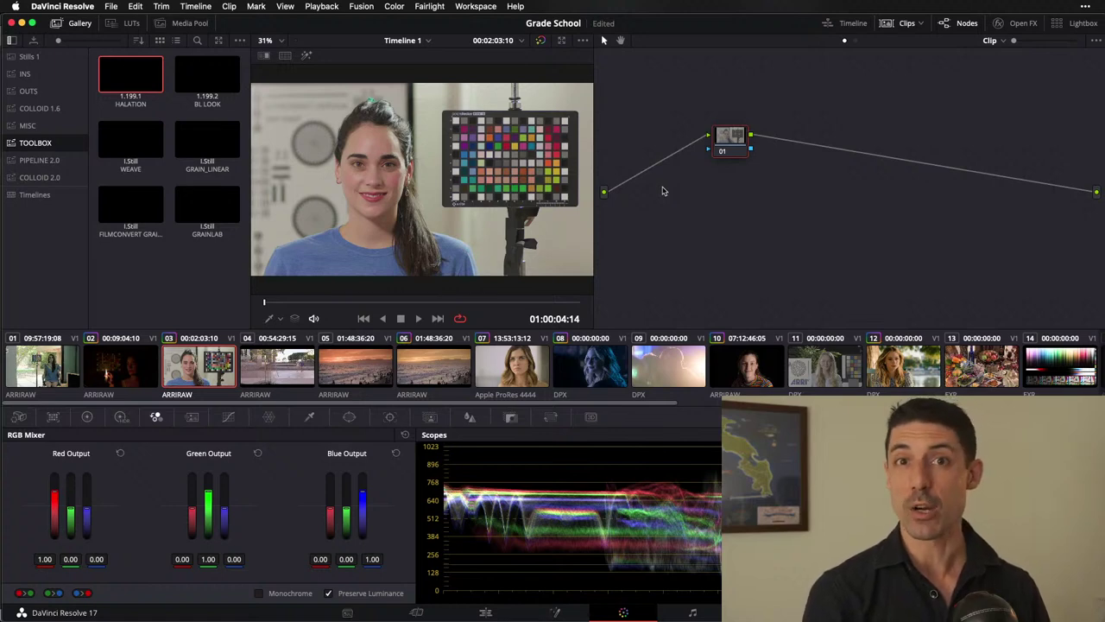
pyautogui.press('super+z')
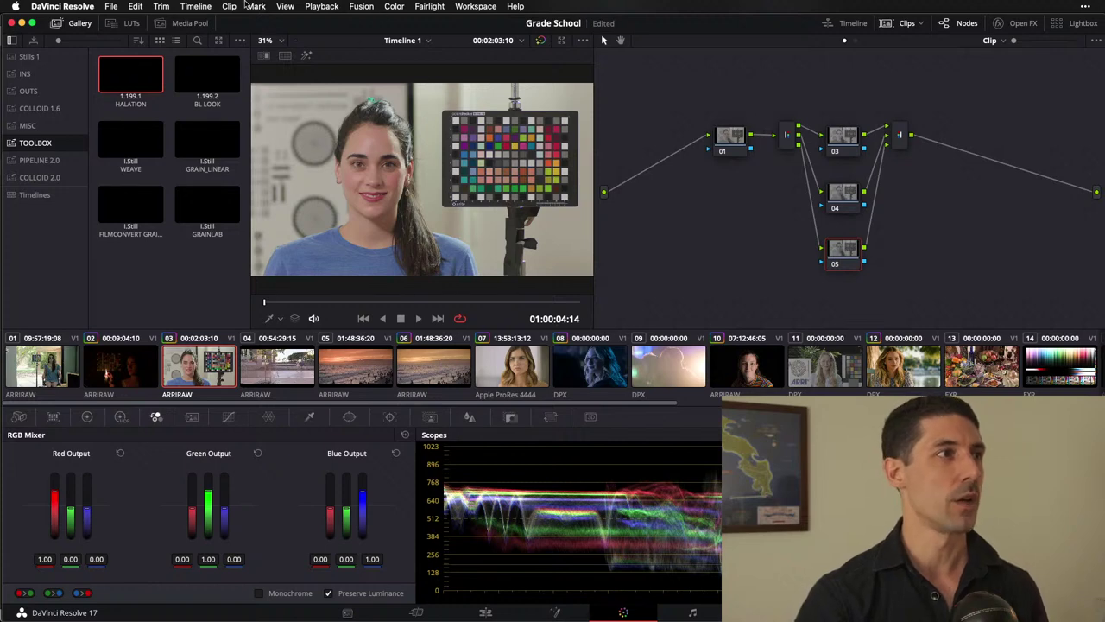
pyautogui.click(400, 6)
pyautogui.moveTo(423, 22)
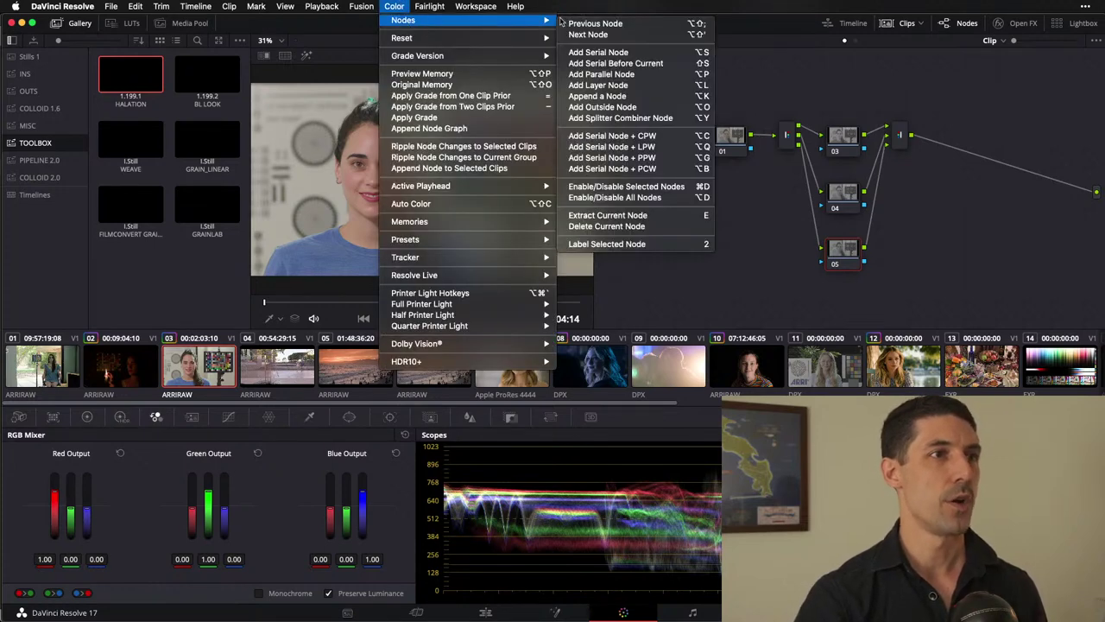
pyautogui.press('Escape')
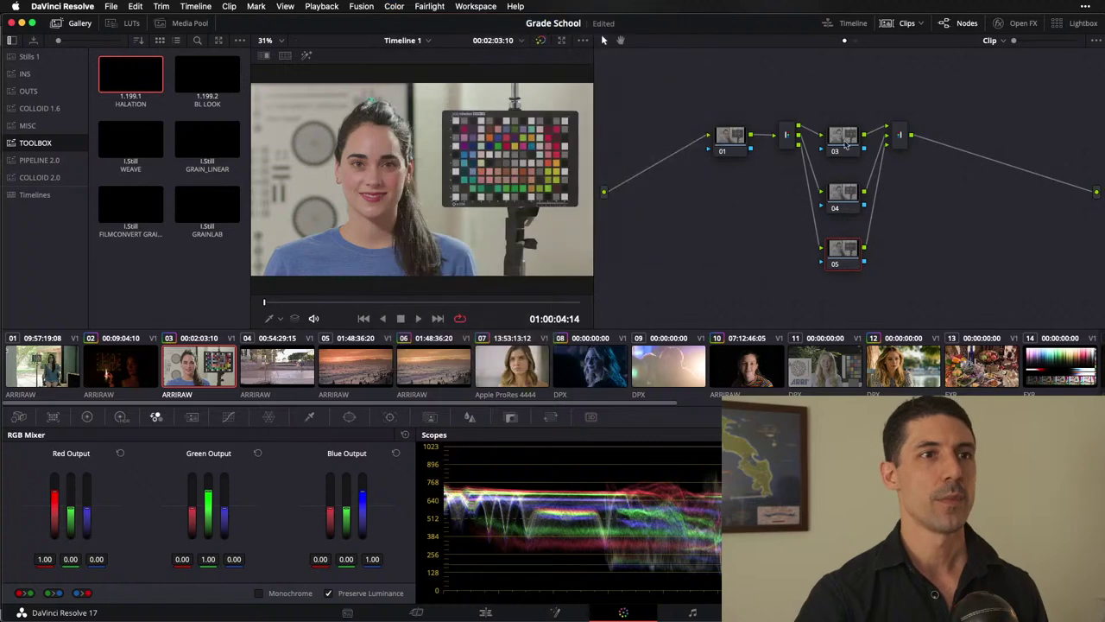
# Step: Inspect parallel nodes 03, 04 and 05 in highlight view to compare the isolated red, green and blue channels
pyautogui.click(843, 138)
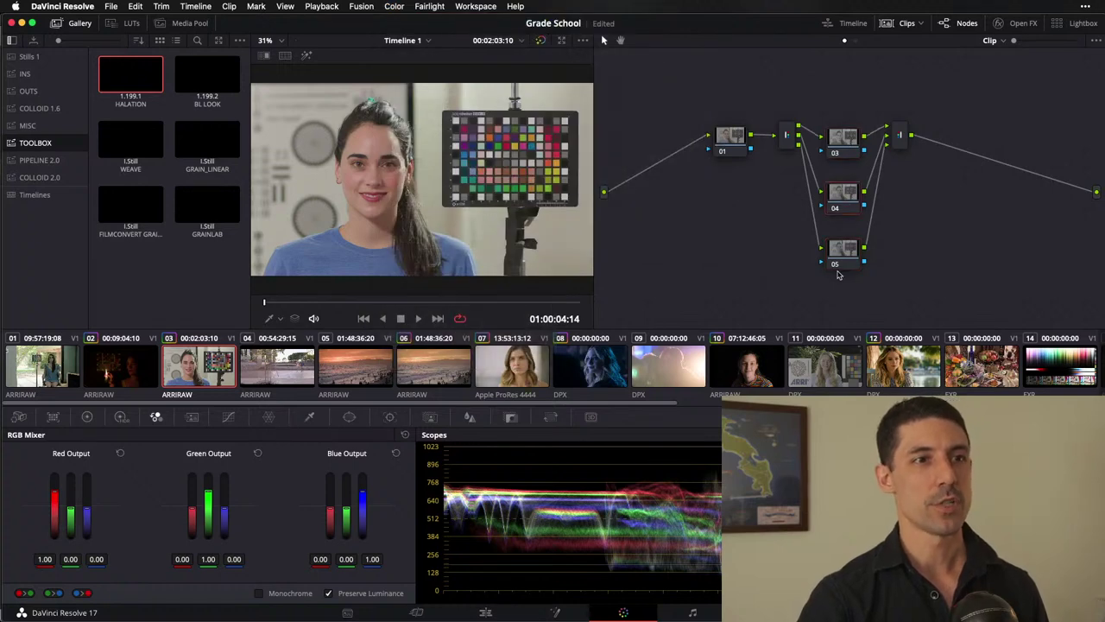
pyautogui.click(836, 190)
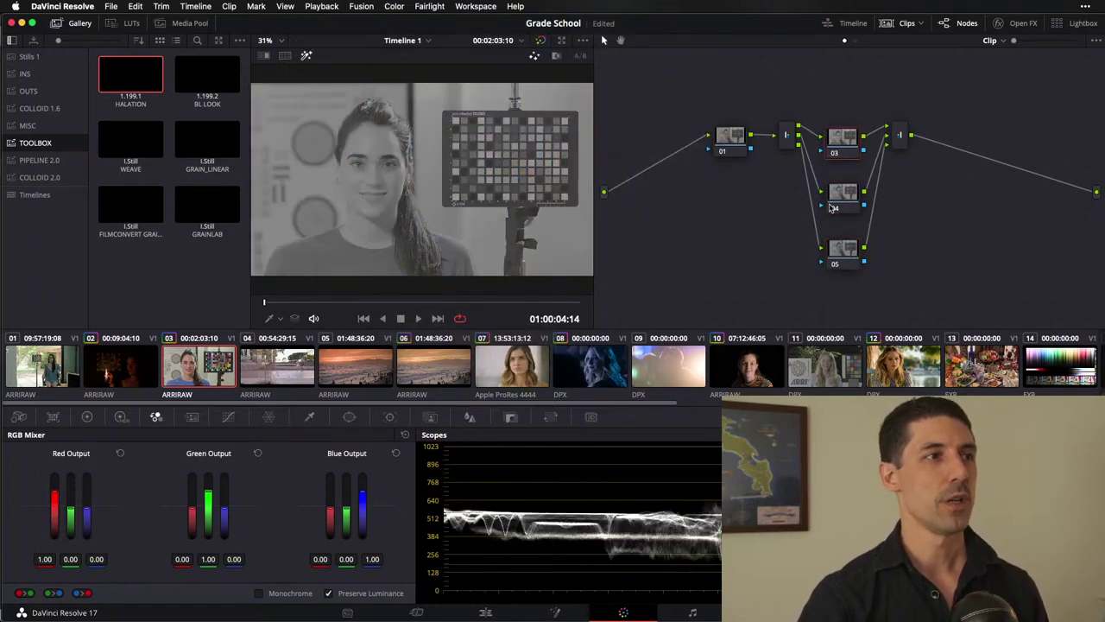
pyautogui.click(846, 254)
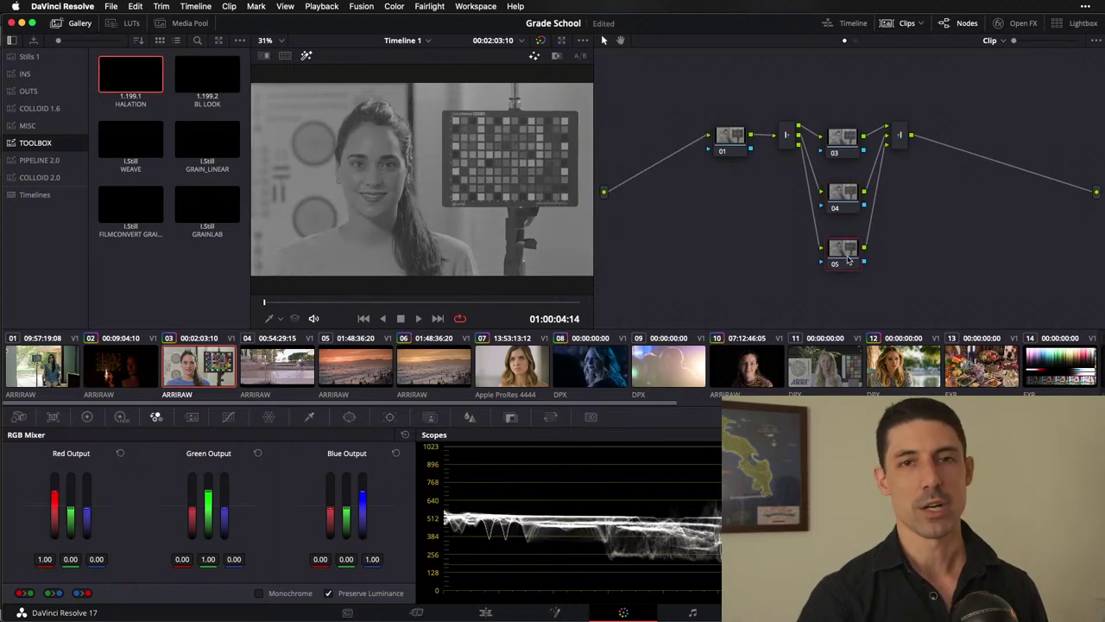
pyautogui.click(850, 195)
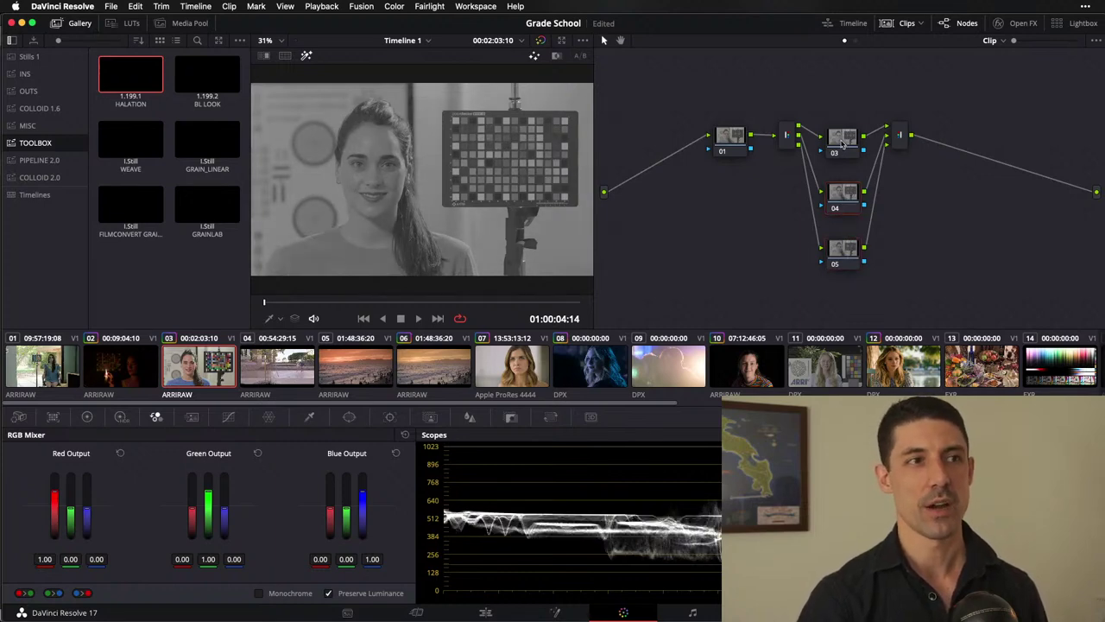
pyautogui.click(836, 251)
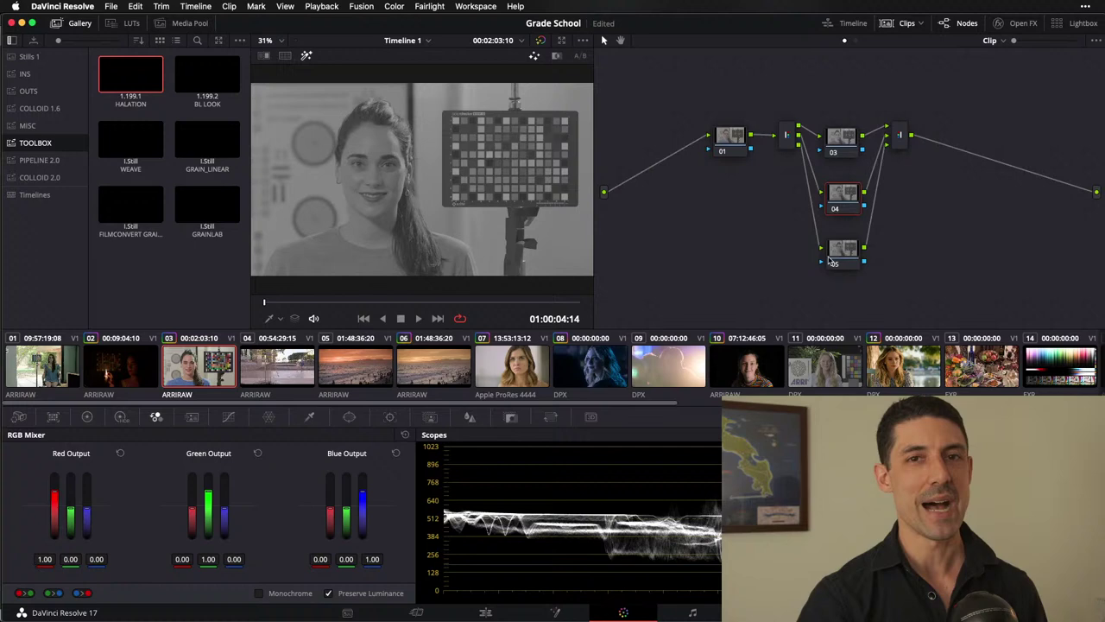
pyautogui.click(842, 201)
pyautogui.click(853, 149)
pyautogui.click(845, 204)
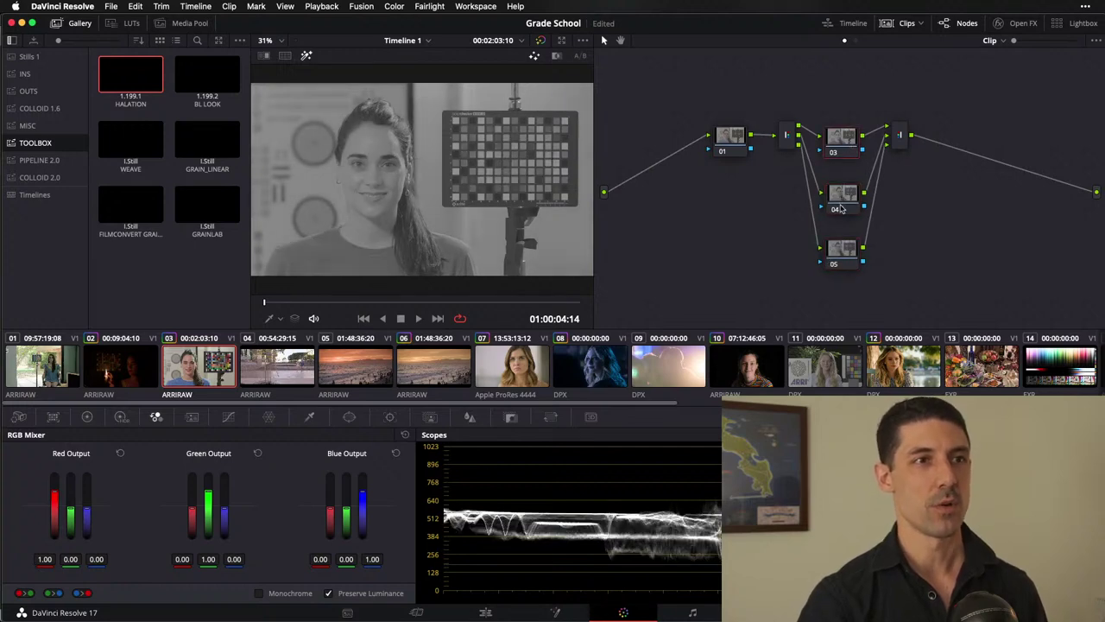
# Step: Try adjusting the RGB Mixer's Red Output on node 05, and raise its blue contribution to 1.13 on node 04
pyautogui.click(829, 253)
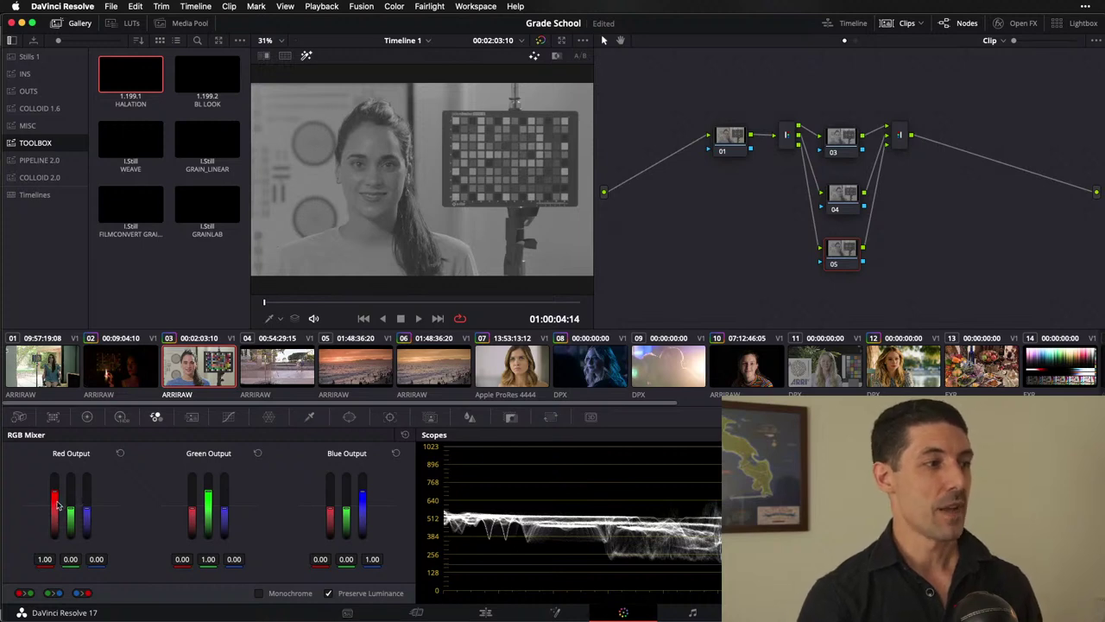
pyautogui.moveTo(59, 505)
pyautogui.mouseDown()
pyautogui.moveTo(70, 518)
pyautogui.moveTo(71, 500)
pyautogui.mouseUp()
pyautogui.click(840, 201)
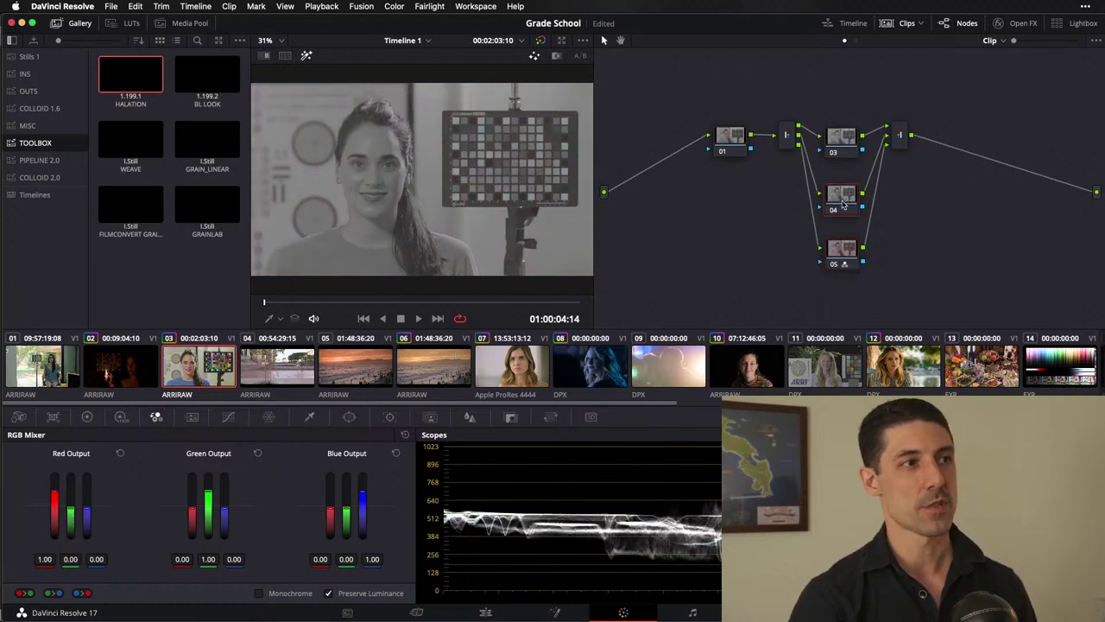
pyautogui.hotkey('shift', 'h')
pyautogui.moveTo(87, 523); pyautogui.dragTo(87, 470)
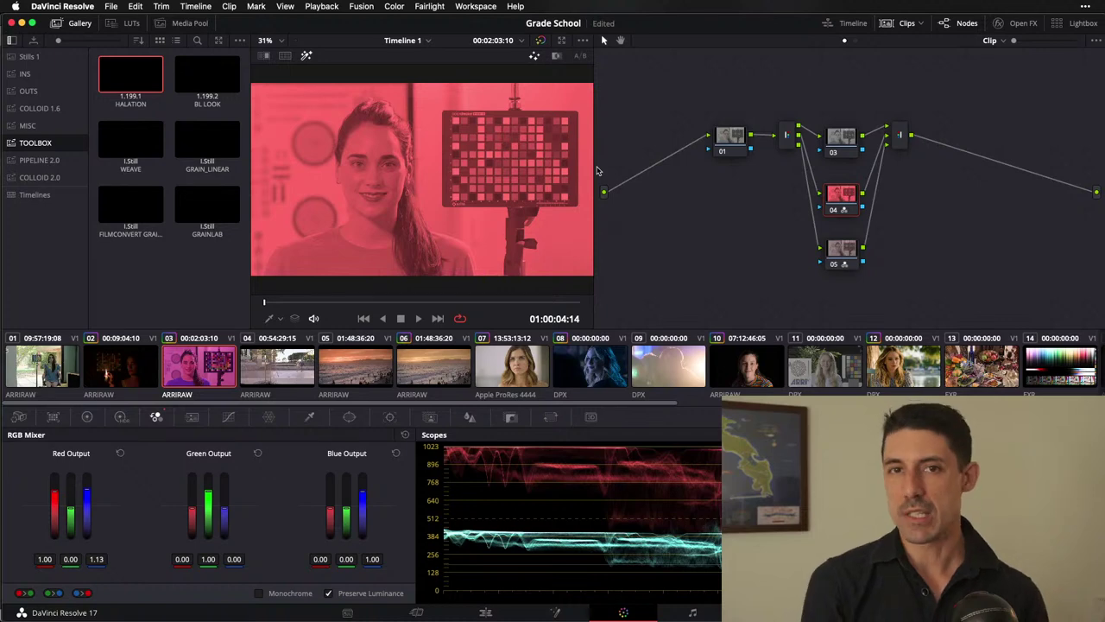
# Step: Clear the splitter/combiner setup by resetting all grades and nodes on the clip
pyautogui.rightClick(771, 84)
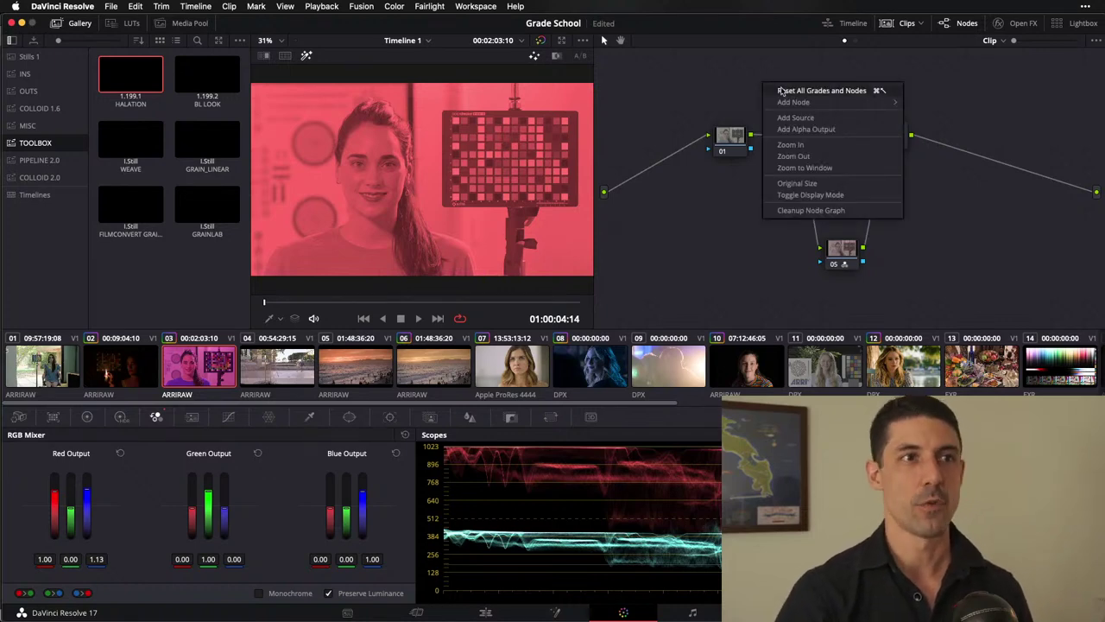
pyautogui.press('Escape')
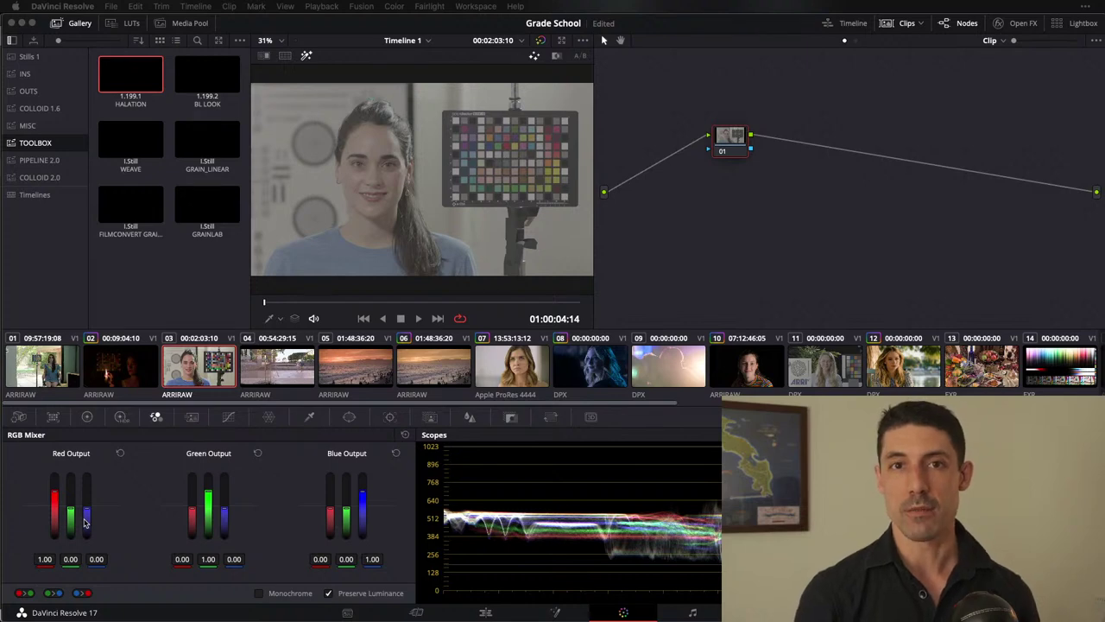
# Step: Switch to Sublime Text and review the matrix coefficients in XYZ_to_AWG.dctl against the RGB Mixer's controls in DaVinci Resolve
pyautogui.press('super+Tab')
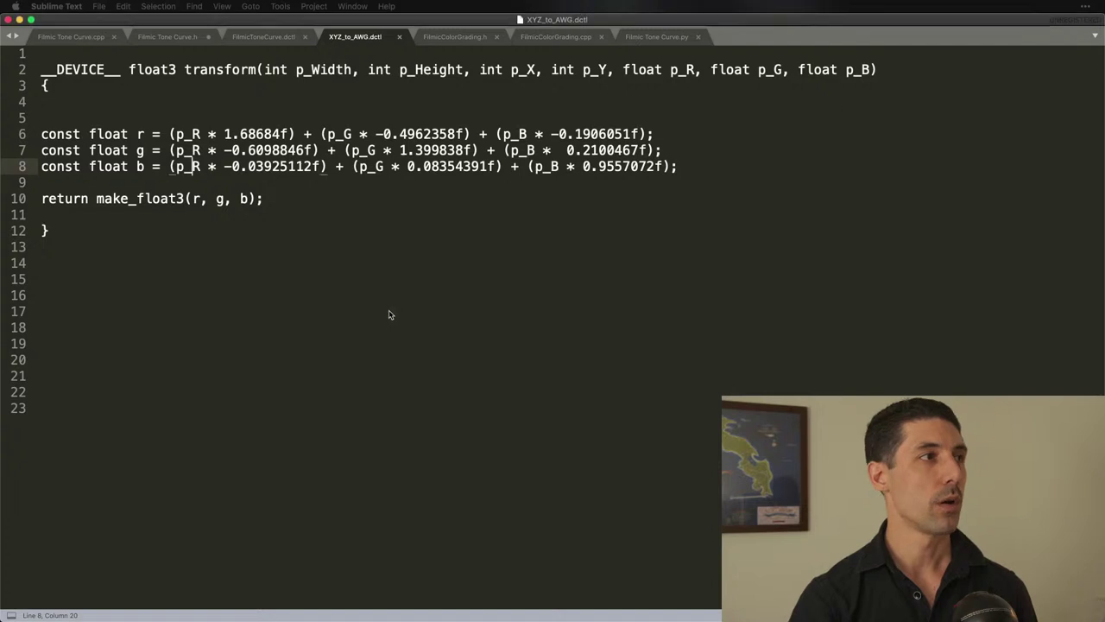
pyautogui.press('super+Tab')
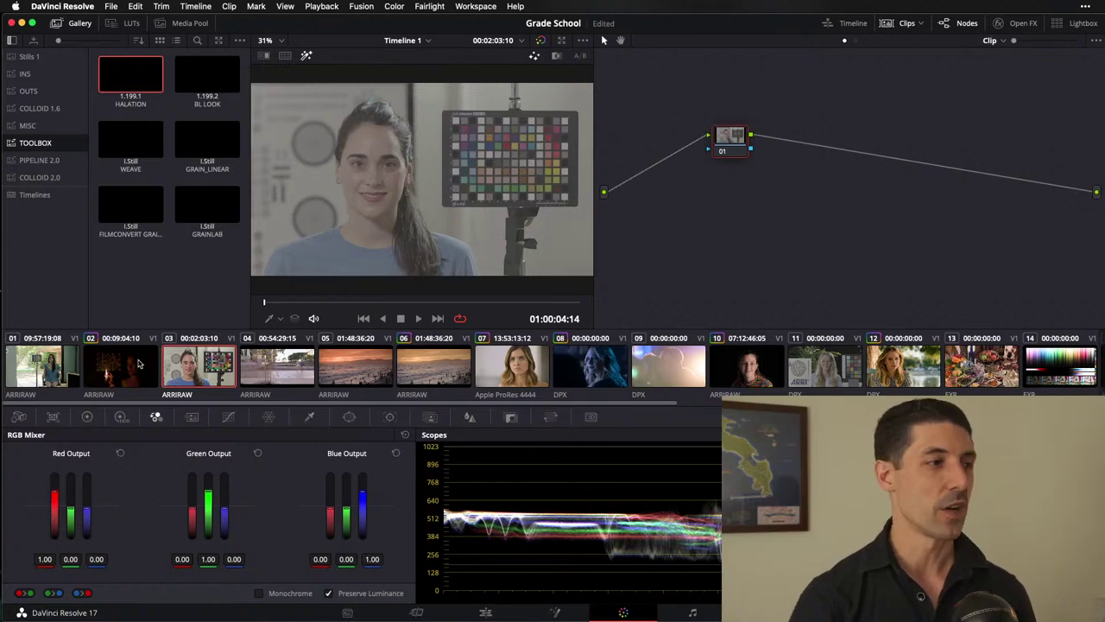
pyautogui.press('super+Tab')
pyautogui.click(505, 309)
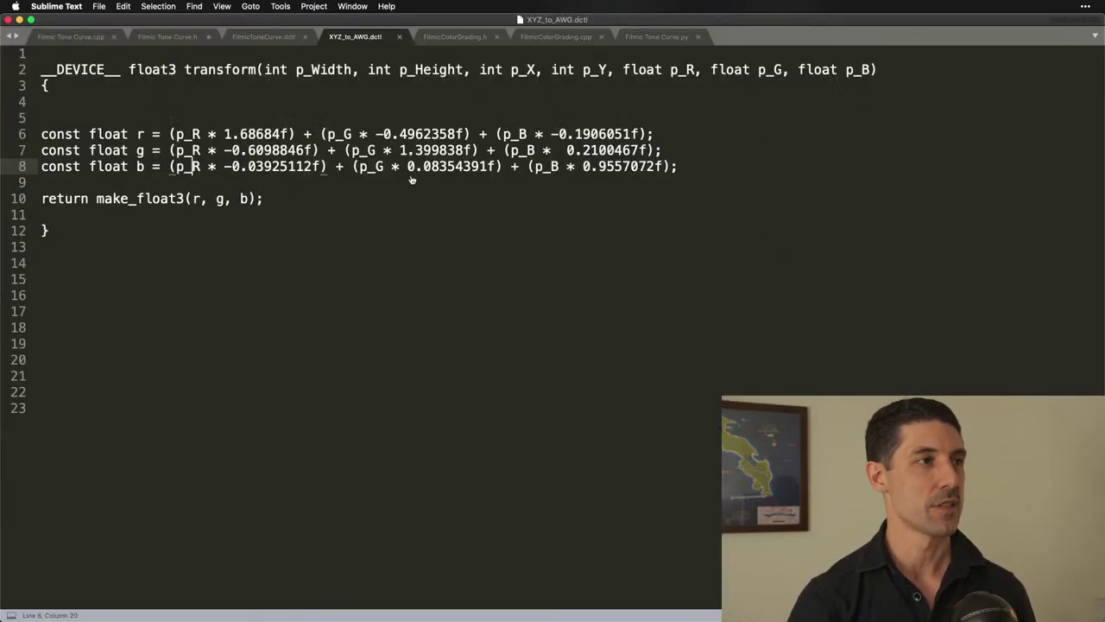
pyautogui.click(353, 260)
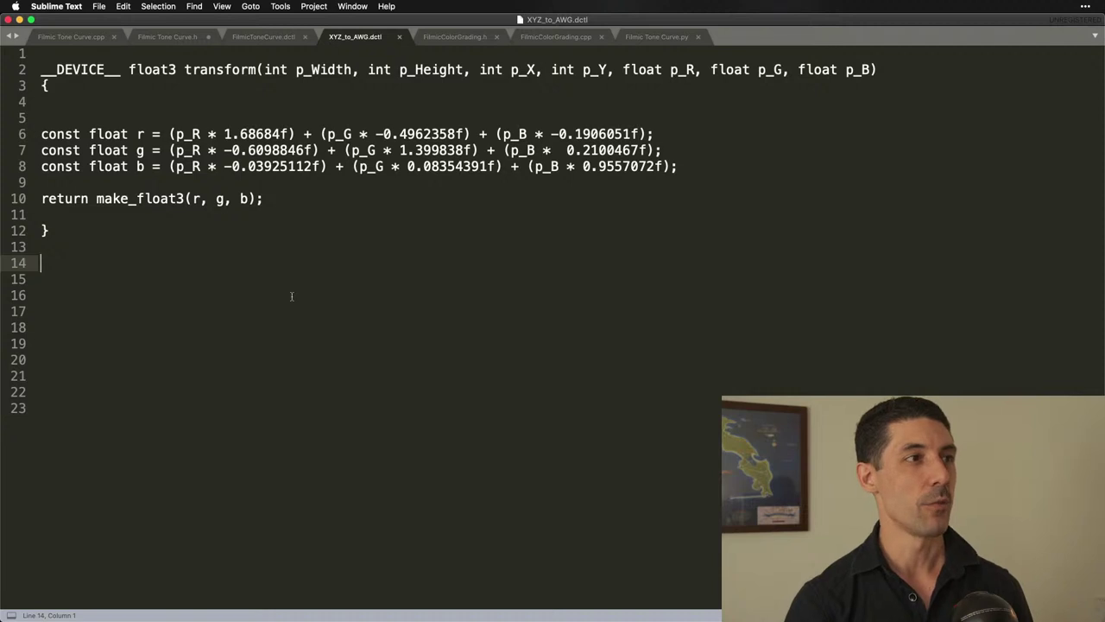
# Step: Return to DaVinci Resolve, show the Stills 1 album and turn off the highlight view for node 01
pyautogui.press('super+Tab')
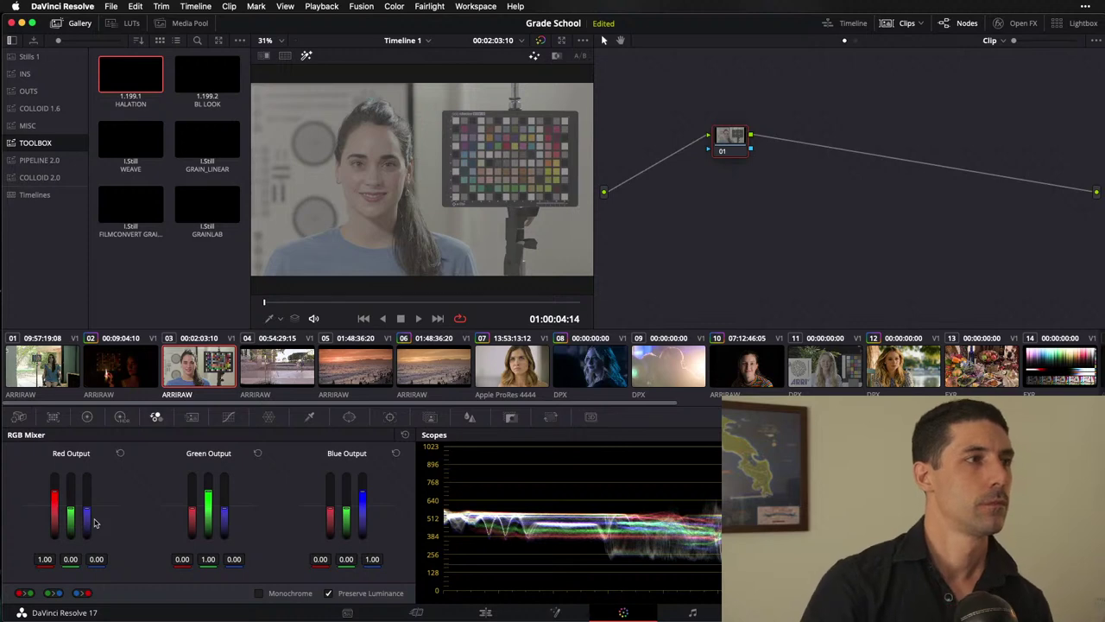
pyautogui.click(52, 57)
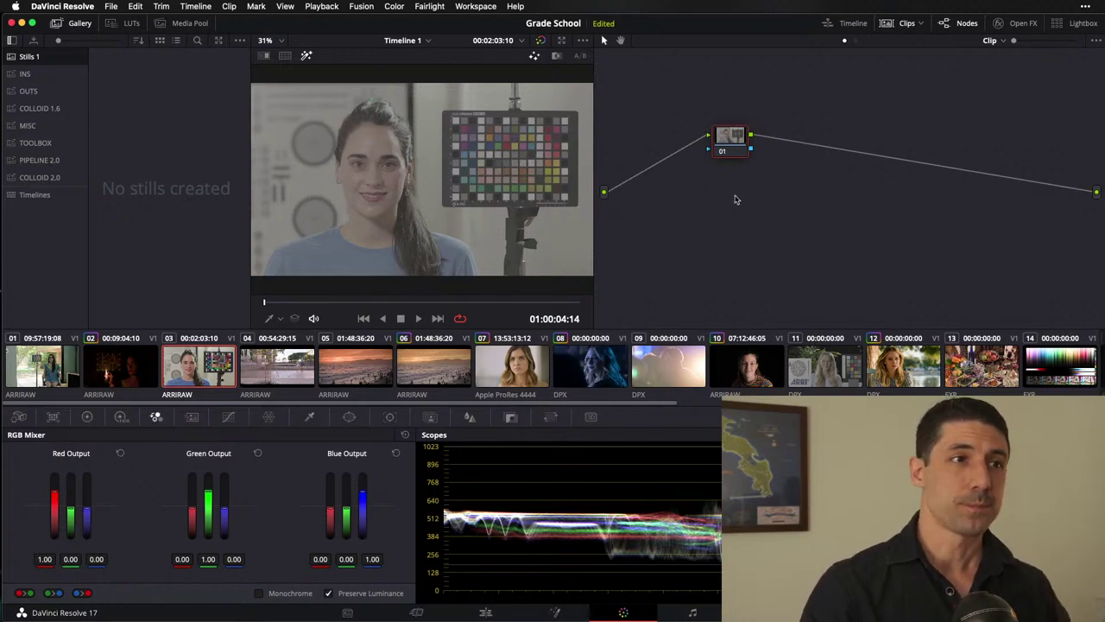
pyautogui.moveTo(724, 139); pyautogui.dragTo(727, 148)
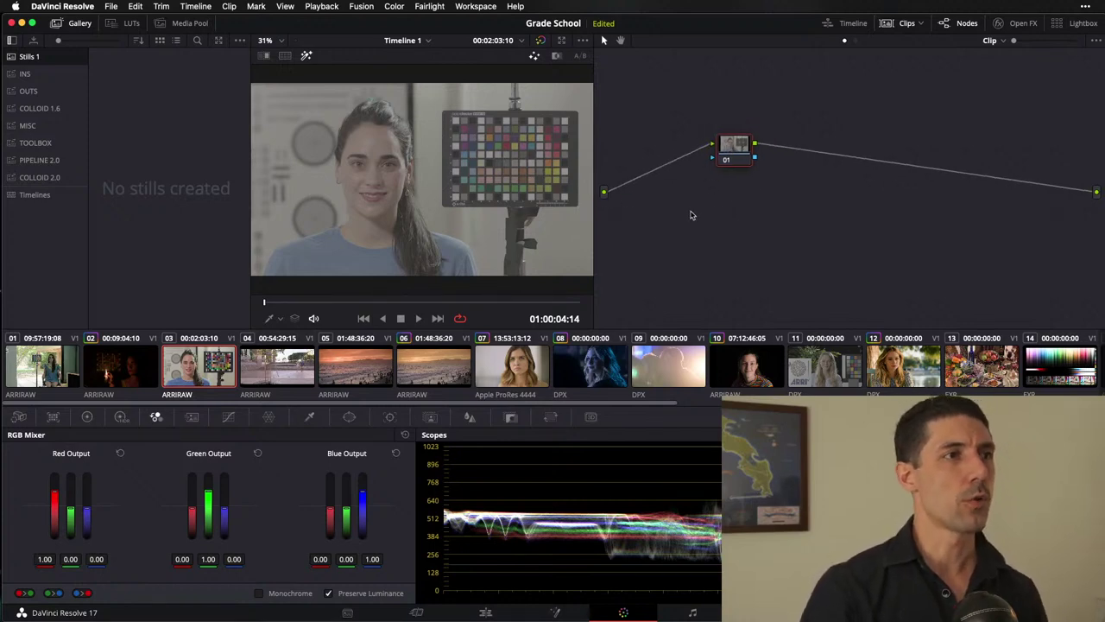
pyautogui.hotkey('shift', 'd')
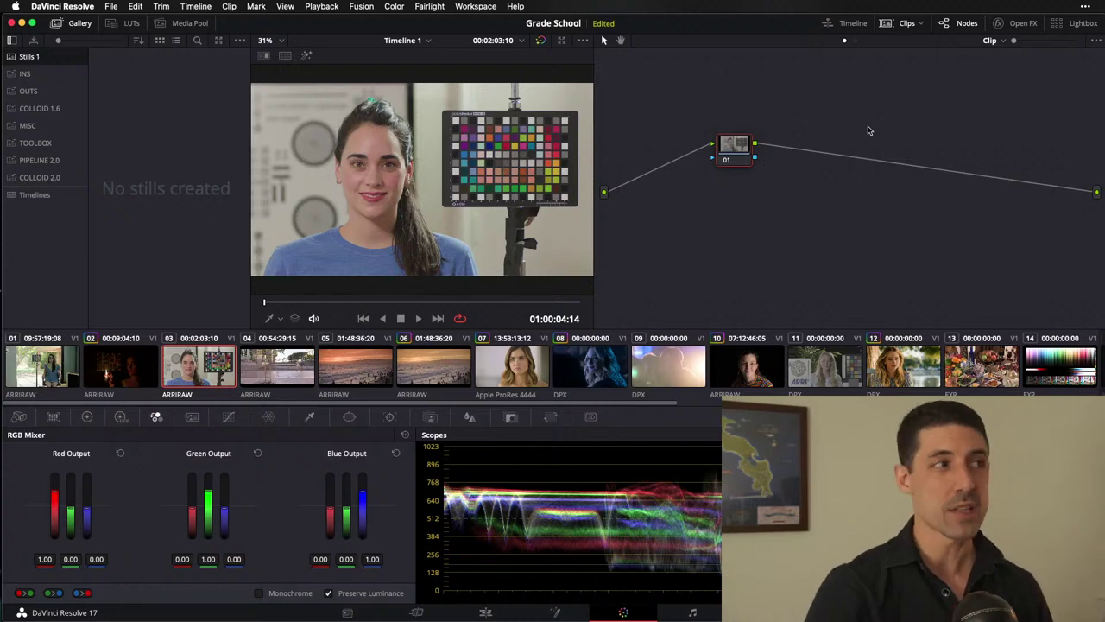
# Step: Apply the 2383 LUT from the Colloid_v2.0 PARENT folder to node 01
pyautogui.click(133, 23)
pyautogui.click(51, 273)
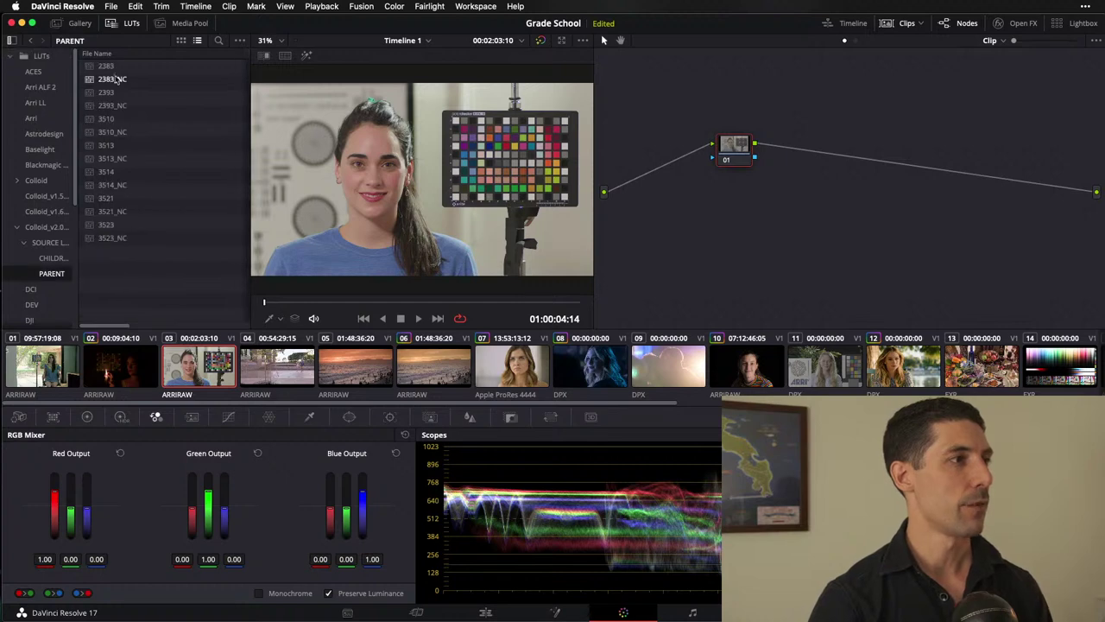
pyautogui.moveTo(112, 67); pyautogui.dragTo(733, 160)
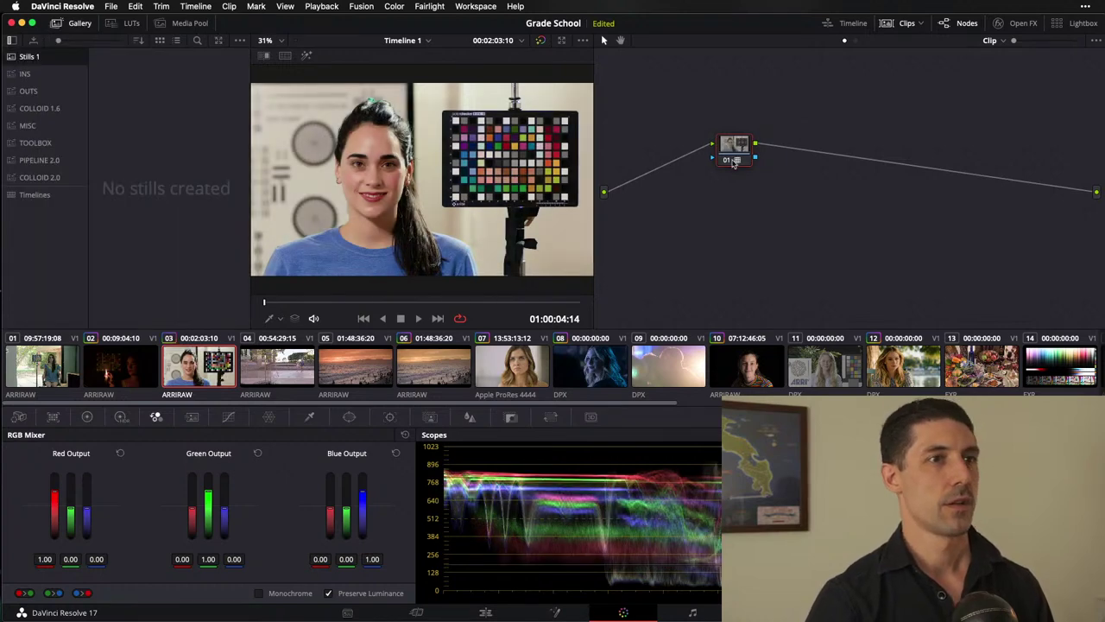
# Step: Apply the UTILITY folder's Grayscale Ramp to a new node before the 2383 LUT node, and disable the LUT node
pyautogui.click(129, 22)
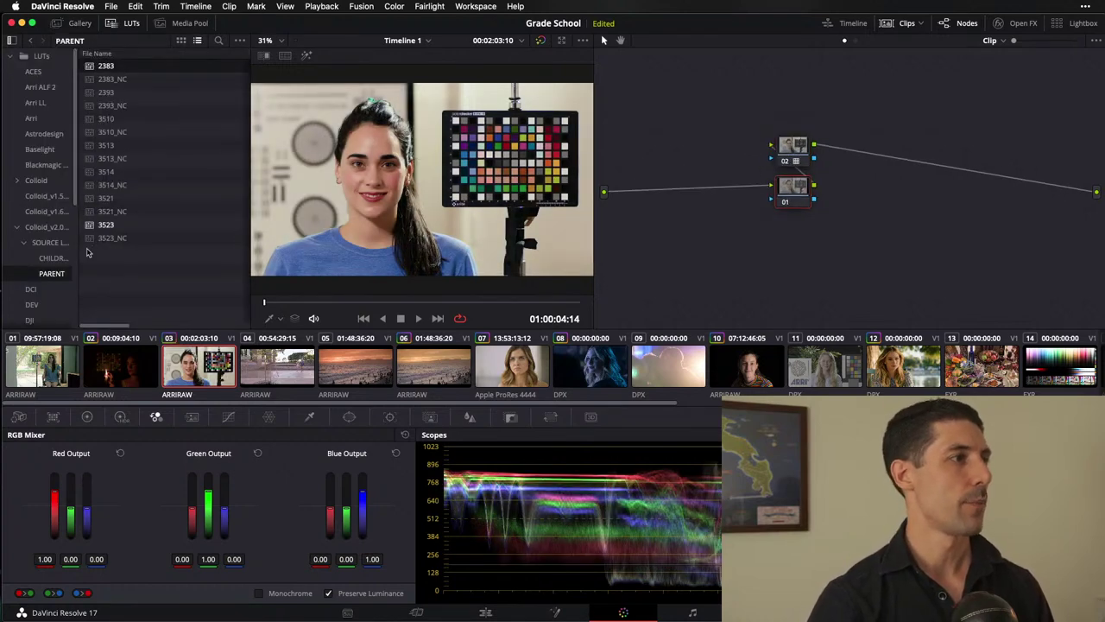
pyautogui.scroll(-1, 74, 210)
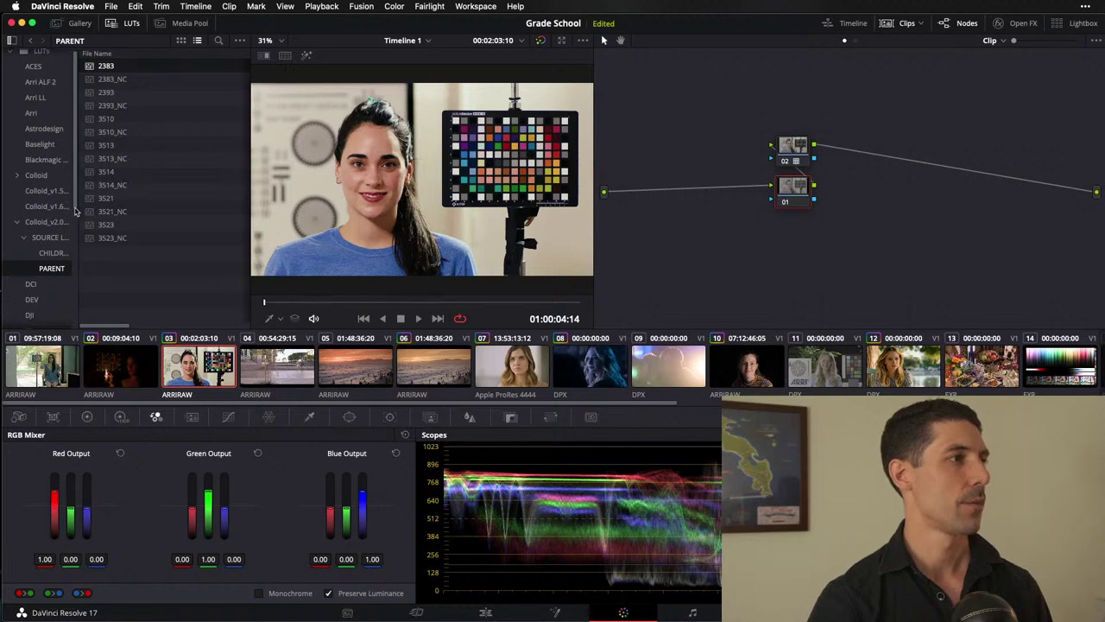
pyautogui.scroll(-5, 74, 211)
pyautogui.click(37, 275)
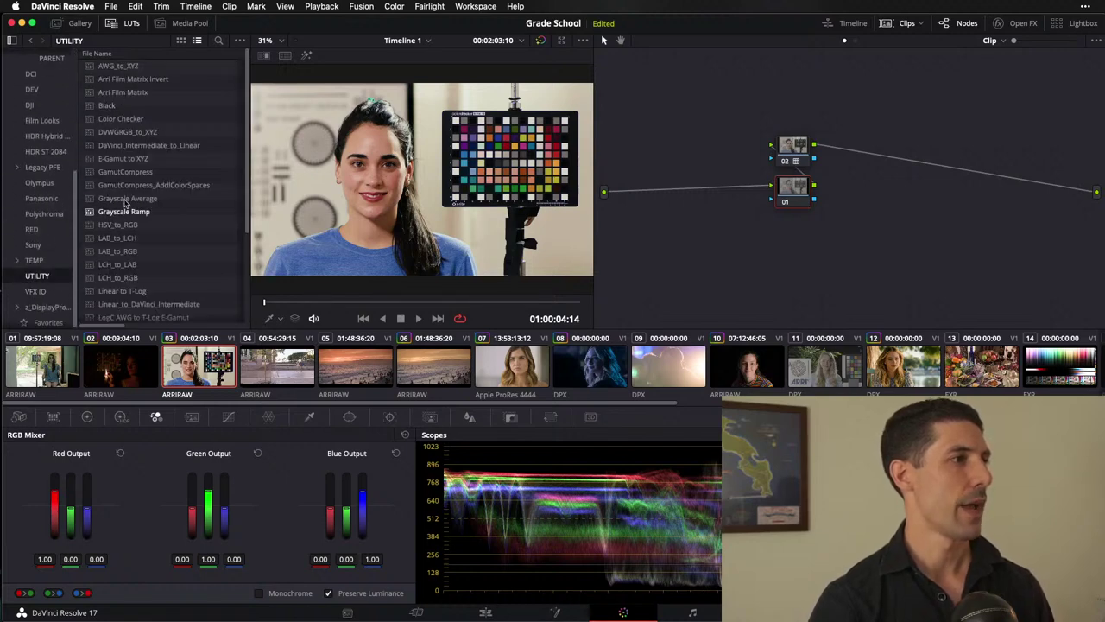
pyautogui.doubleClick(125, 212)
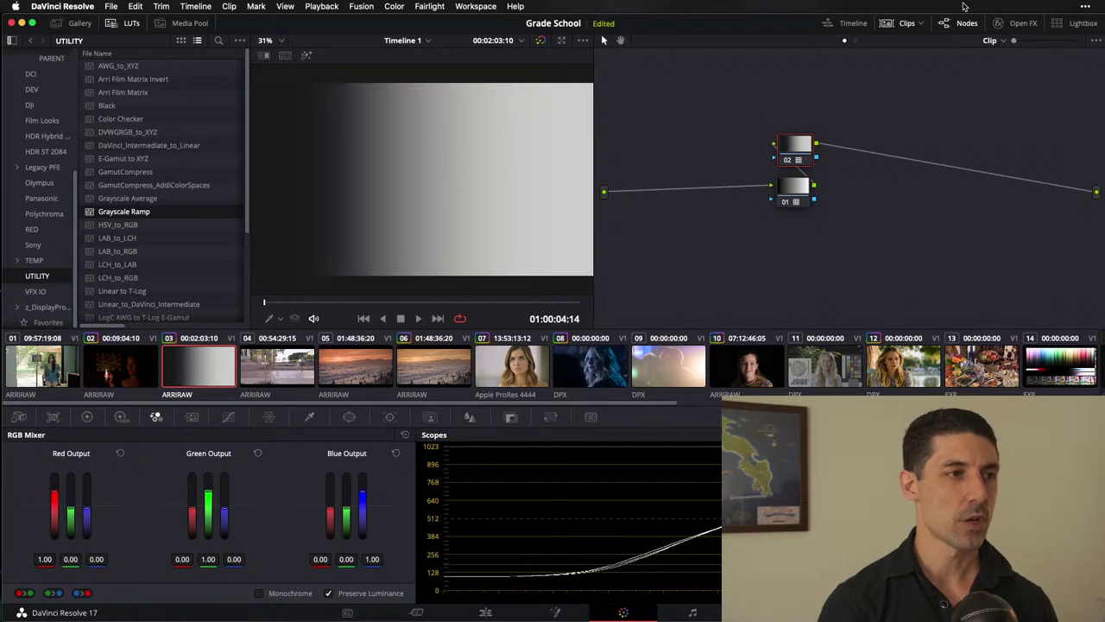
pyautogui.hotkey('ctrl', 'd')
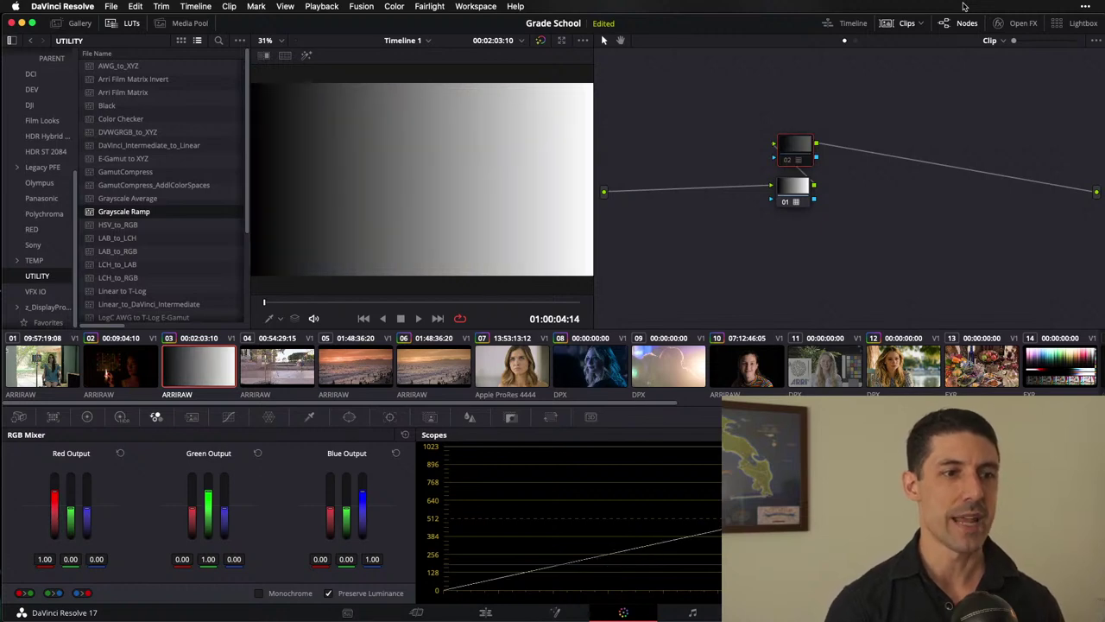
# Step: Insert a node between the grayscale ramp and the disabled 2383 LUT node and raise its contrast to 1.432
pyautogui.hotkey('ctrl', 'd')
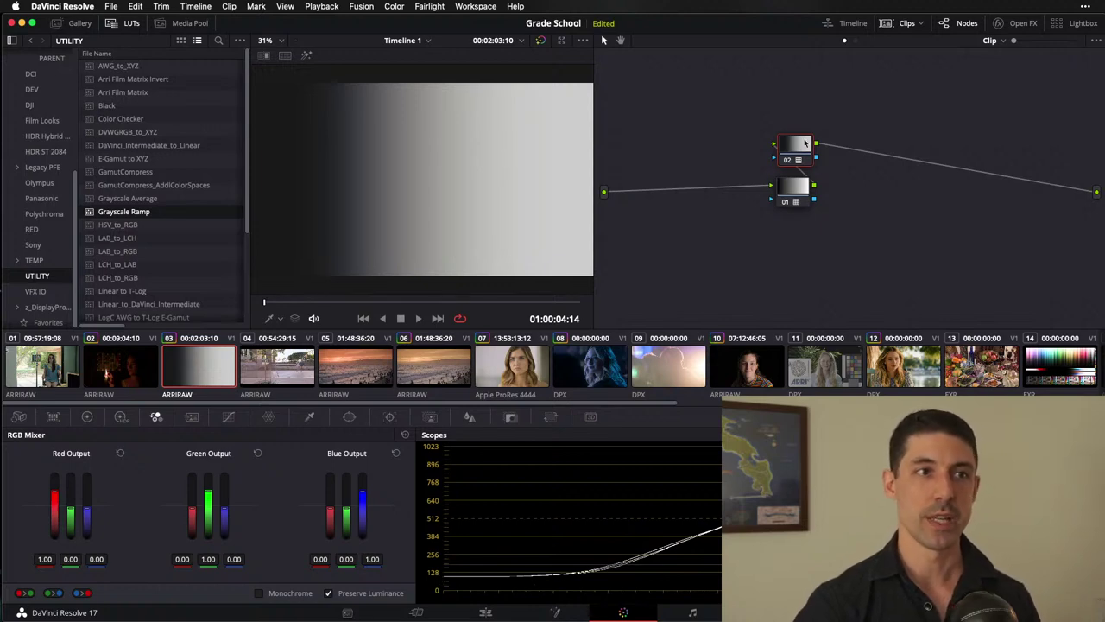
pyautogui.moveTo(787, 187); pyautogui.dragTo(684, 147)
pyautogui.hotkey('alt', 's')
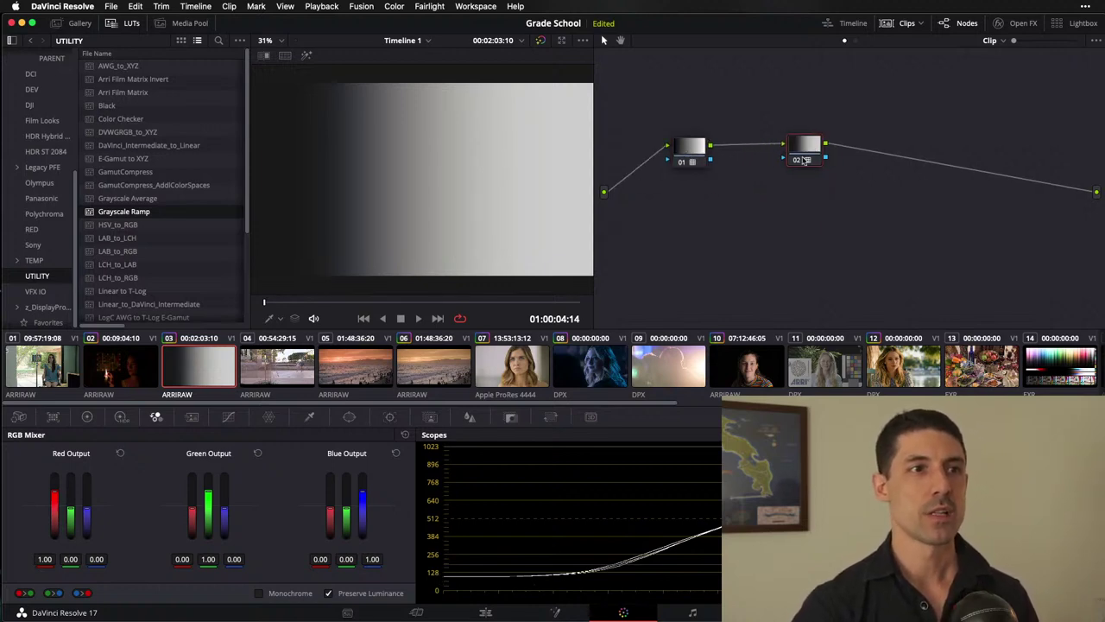
pyautogui.click(86, 416)
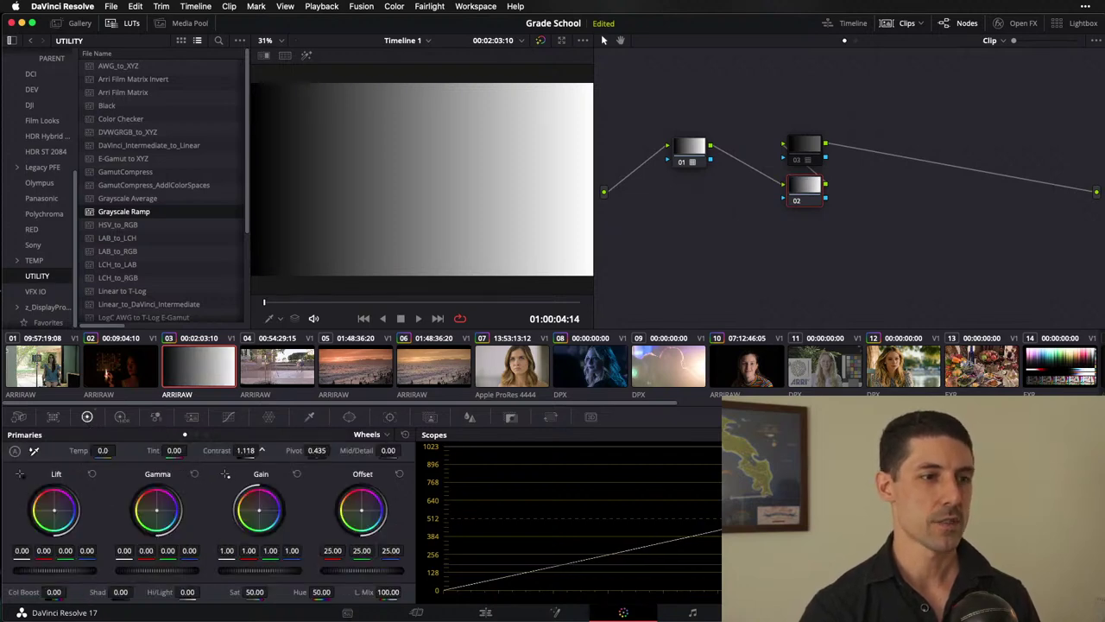
pyautogui.moveTo(245, 451); pyautogui.dragTo(262, 451)
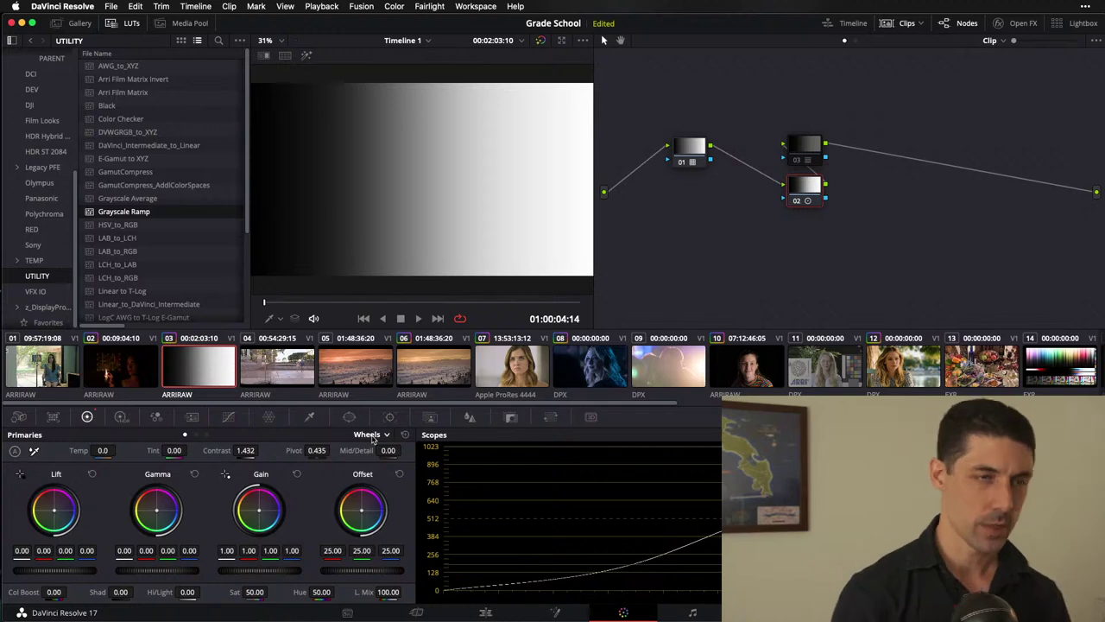
# Step: Disable 'Use S-curve for contrast' in the project's General Options and raise node 02's contrast to 1.488
pyautogui.hotkey('shift', '9')
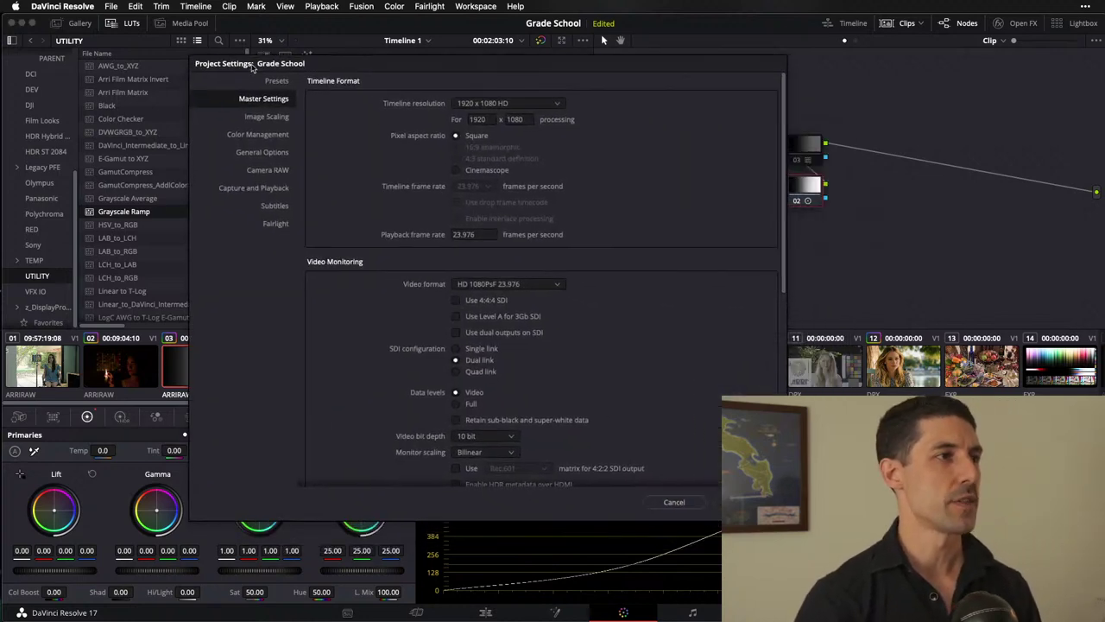
pyautogui.click(261, 152)
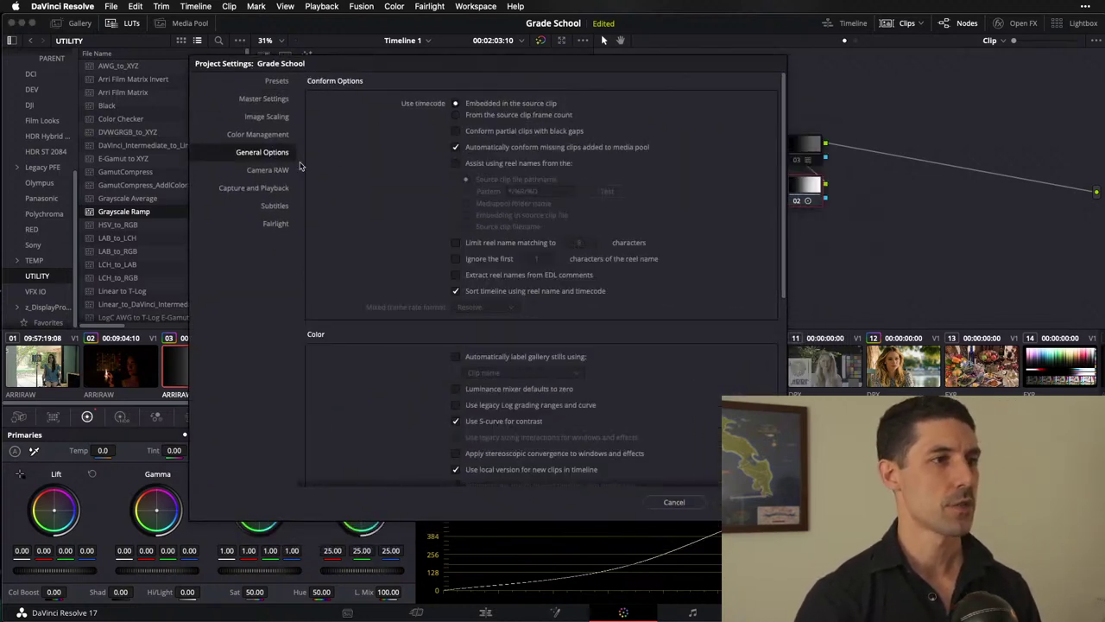
pyautogui.click(471, 423)
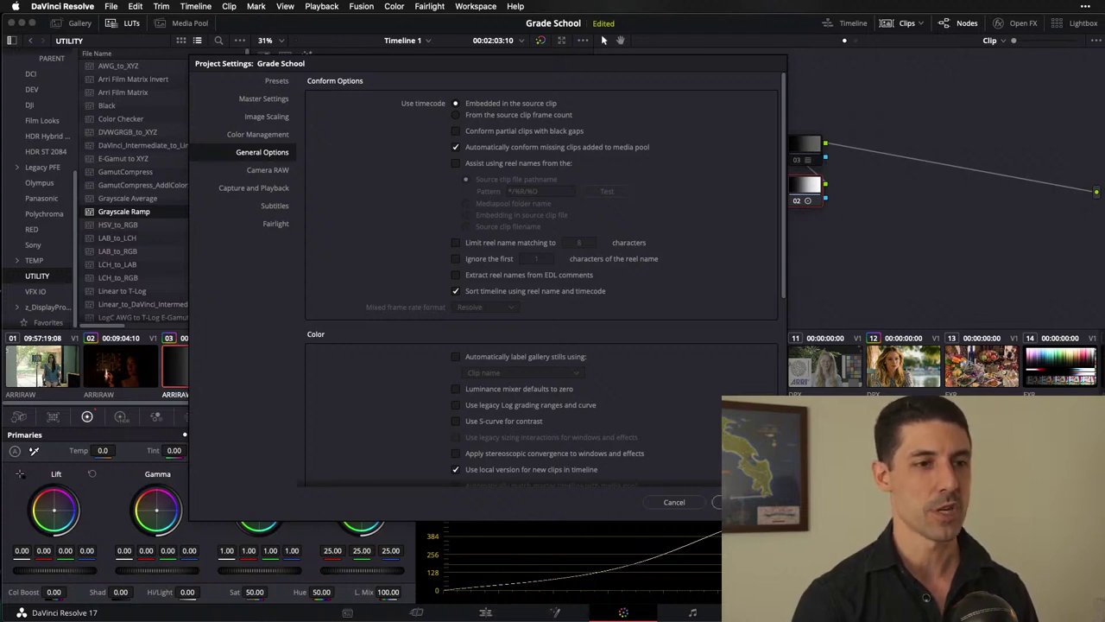
pyautogui.click(730, 502)
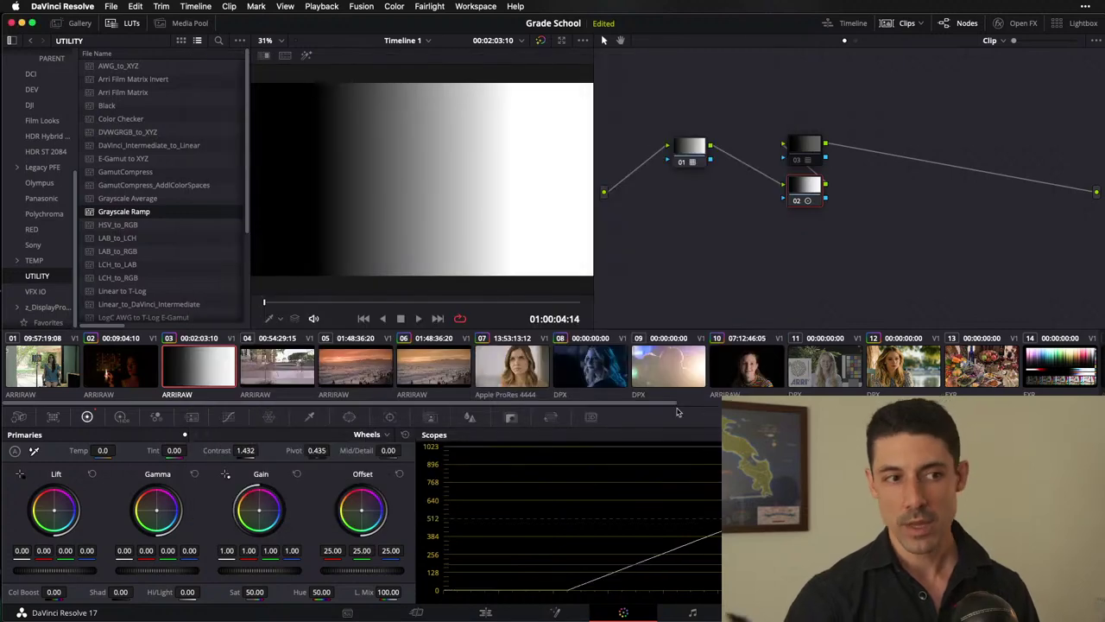
pyautogui.moveTo(807, 199); pyautogui.dragTo(740, 192)
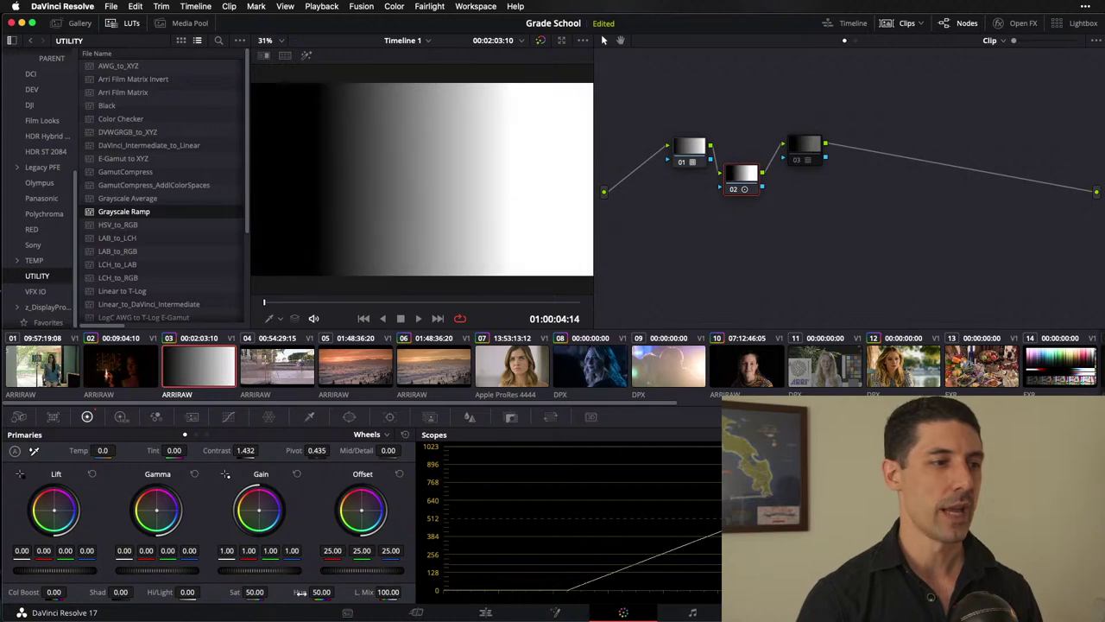
pyautogui.moveTo(245, 449); pyautogui.dragTo(253, 450)
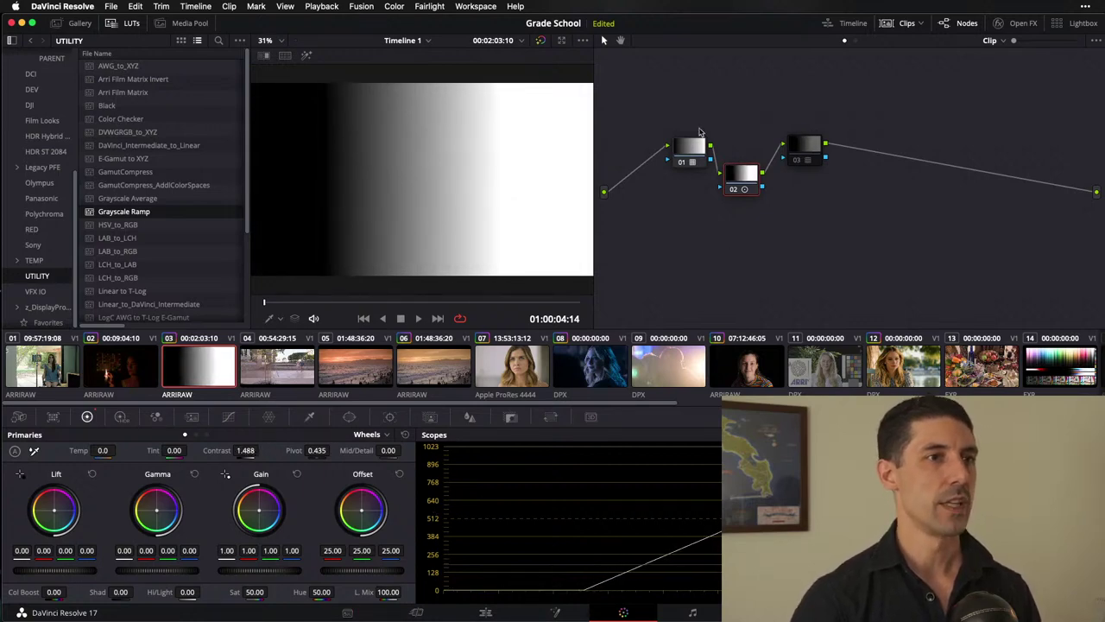
# Step: Compare the contrast node with the 2383 LUT node on the footage with the ramp disabled, and re-enable the ramp with the LUT
pyautogui.click(690, 147)
pyautogui.hotkey('ctrl', 'd')
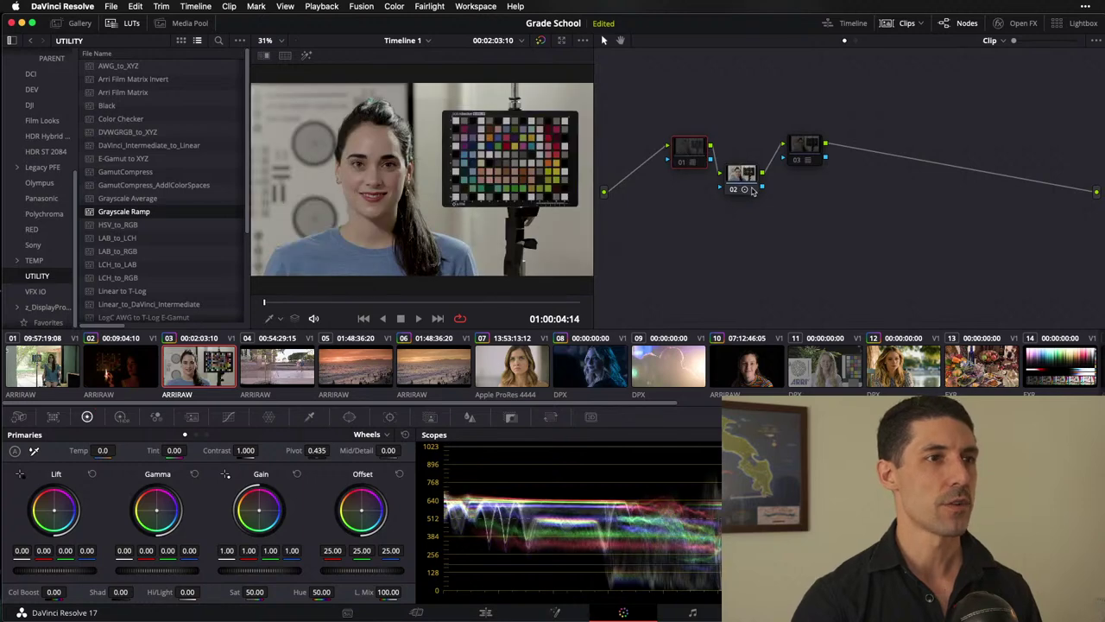
pyautogui.click(753, 183)
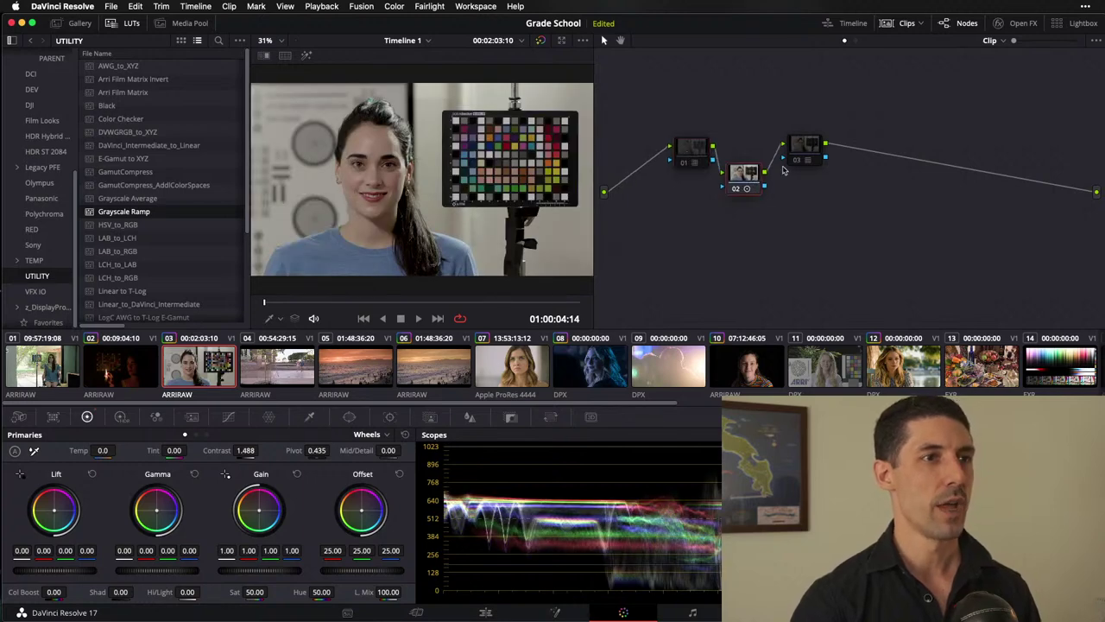
pyautogui.hotkey('ctrl', 'd')
pyautogui.hotkey('shift', "'")
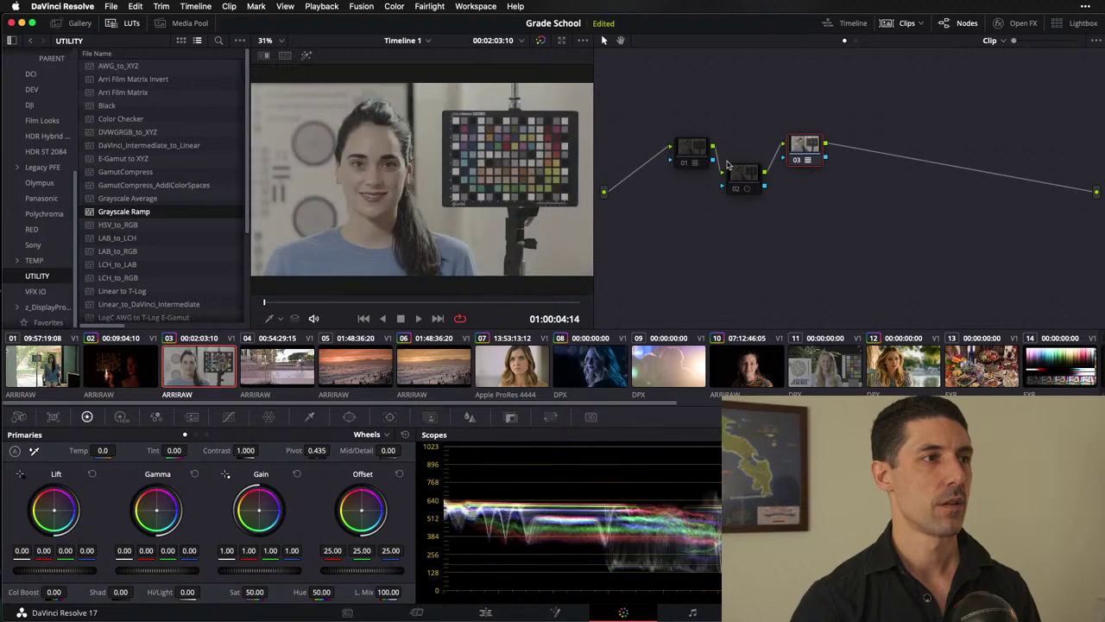
pyautogui.click(696, 156)
pyautogui.hotkey('ctrl', 'd')
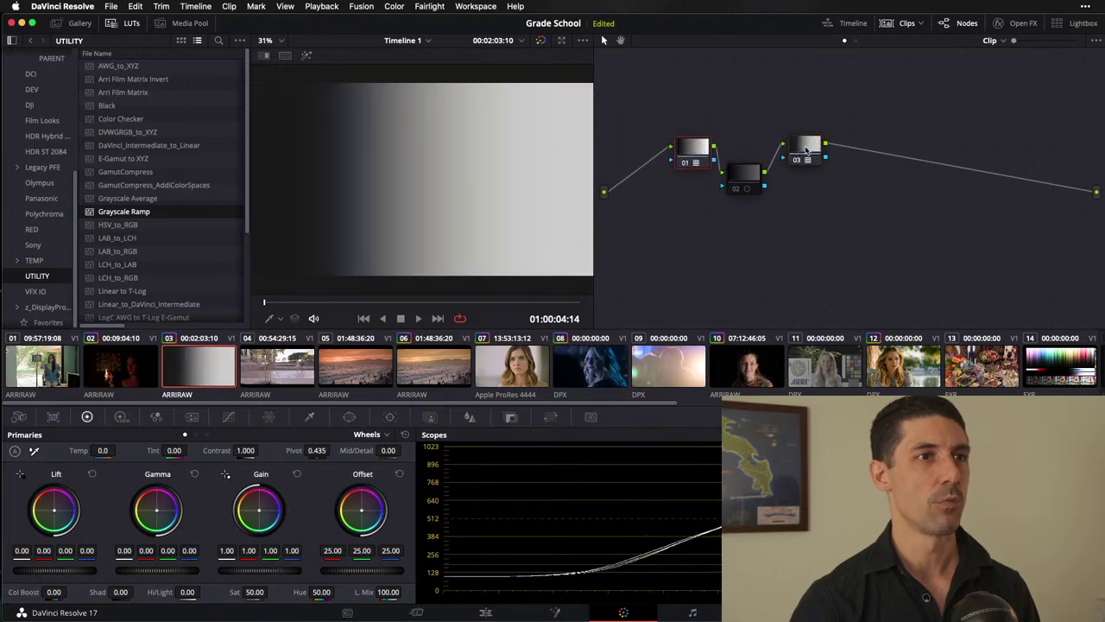
pyautogui.click(807, 149)
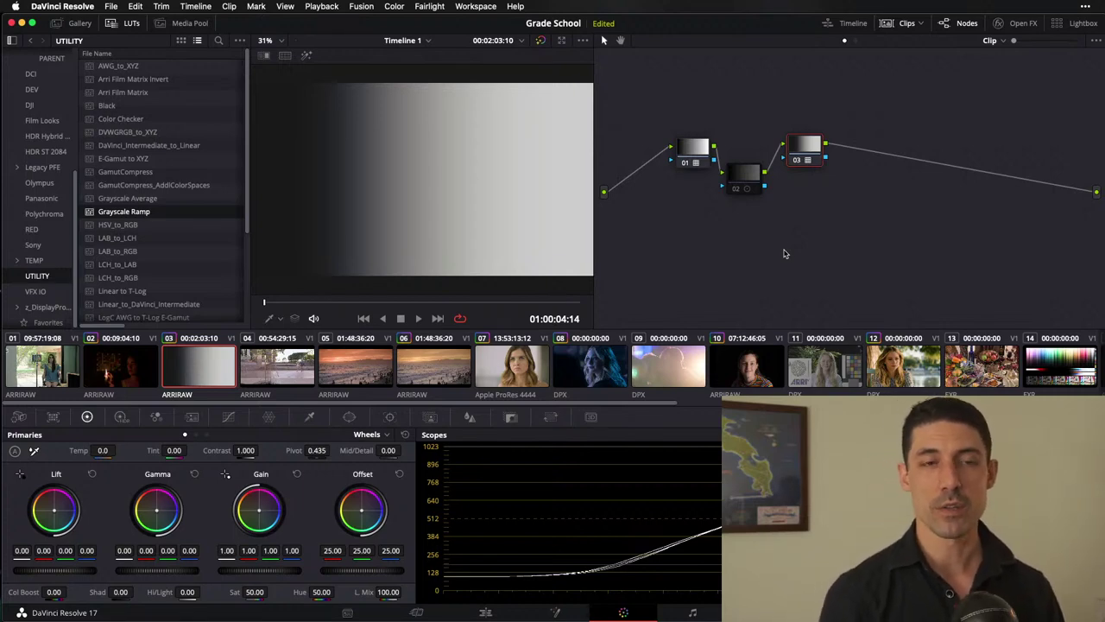
# Step: Reset all grades and nodes on clip 03
pyautogui.rightClick(732, 240)
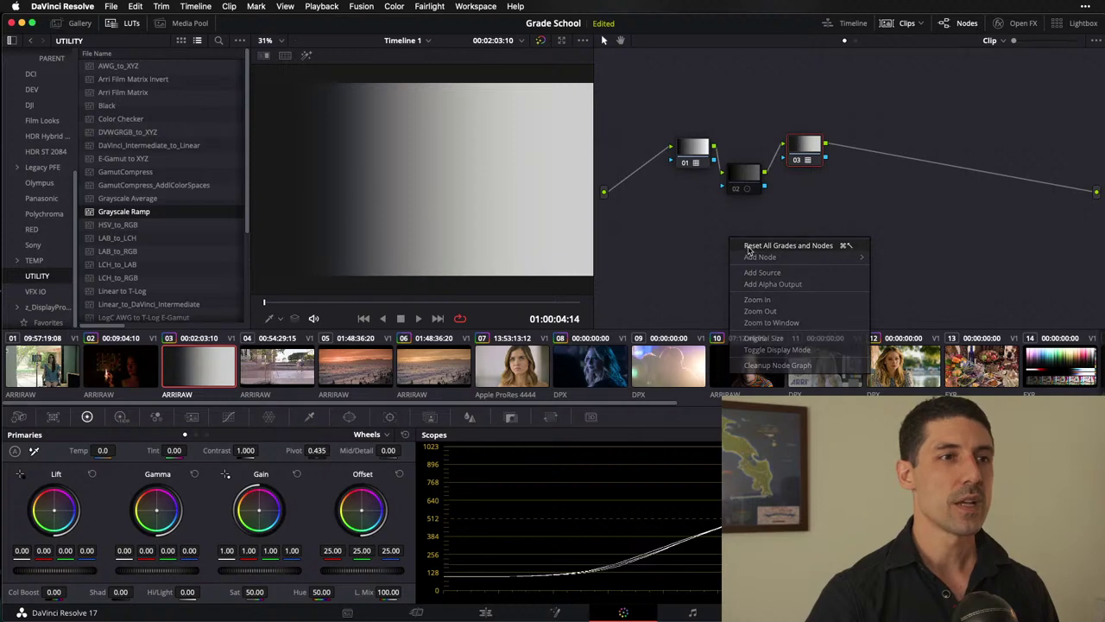
pyautogui.click(750, 246)
pyautogui.click(858, 41)
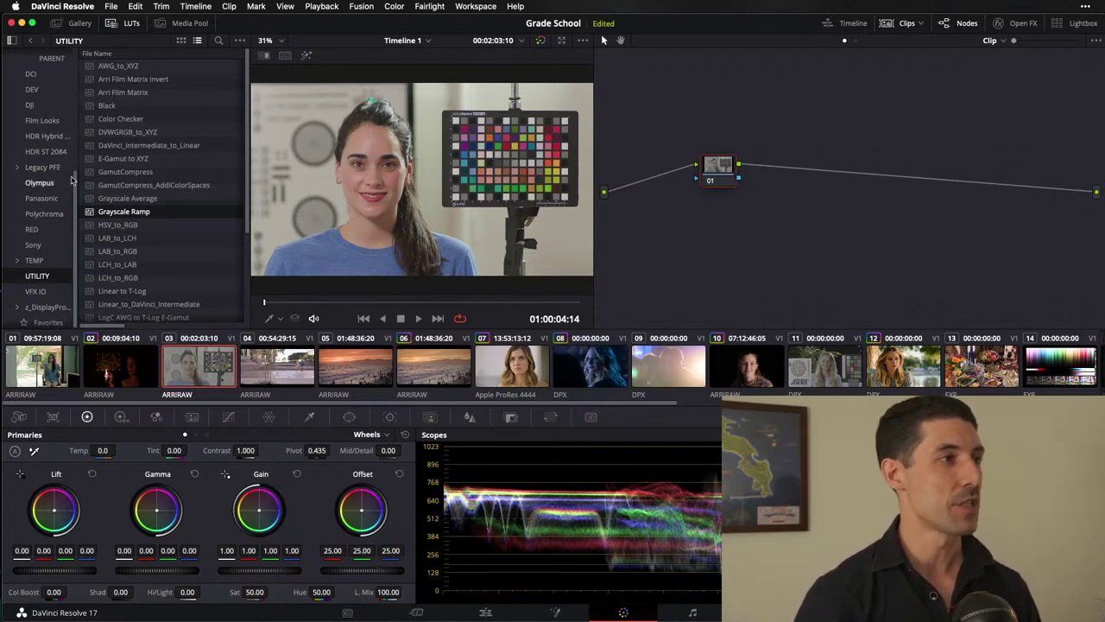
# Step: Apply the 2383_NC LUT from the Colloid_v2.0 PARENT folder to node 01
pyautogui.scroll(1, 75, 177)
pyautogui.scroll(5, 76, 177)
pyautogui.click(51, 118)
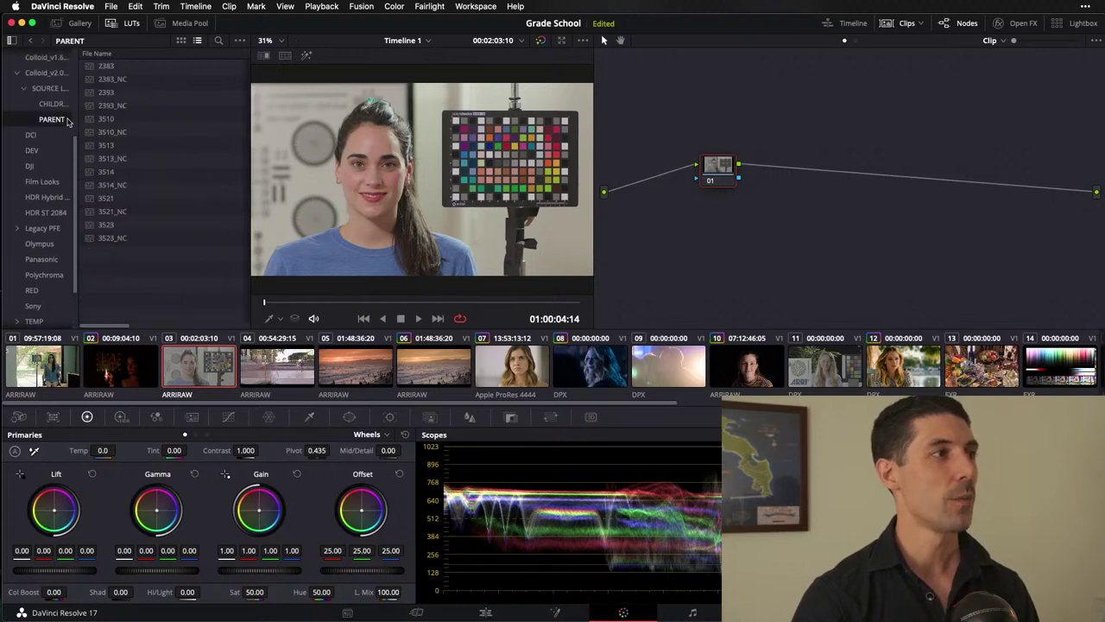
pyautogui.doubleClick(121, 68)
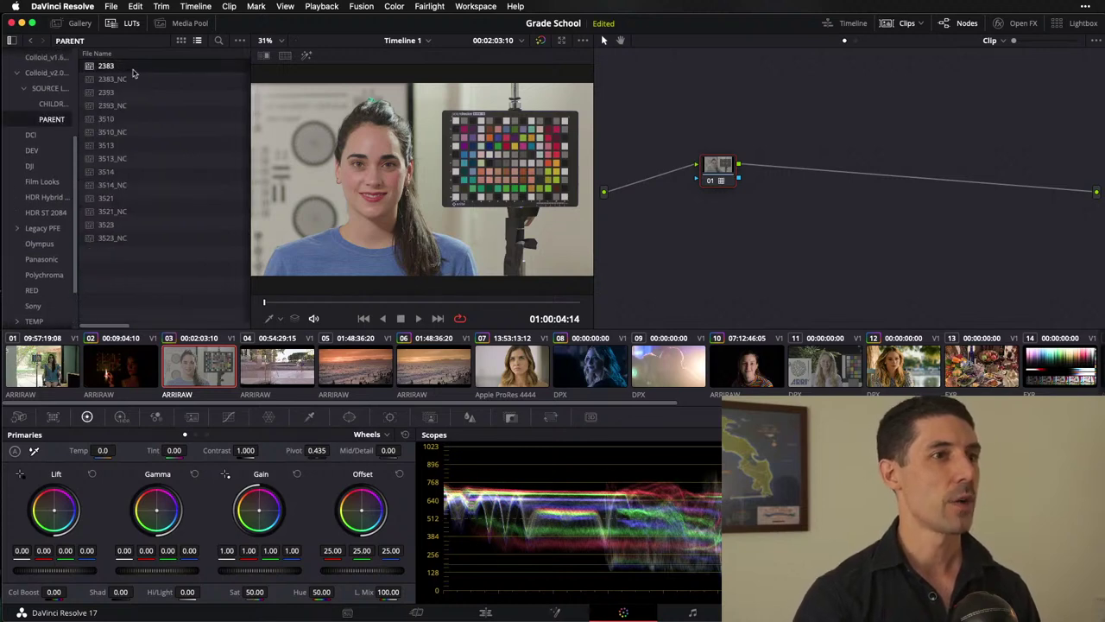
pyautogui.doubleClick(127, 79)
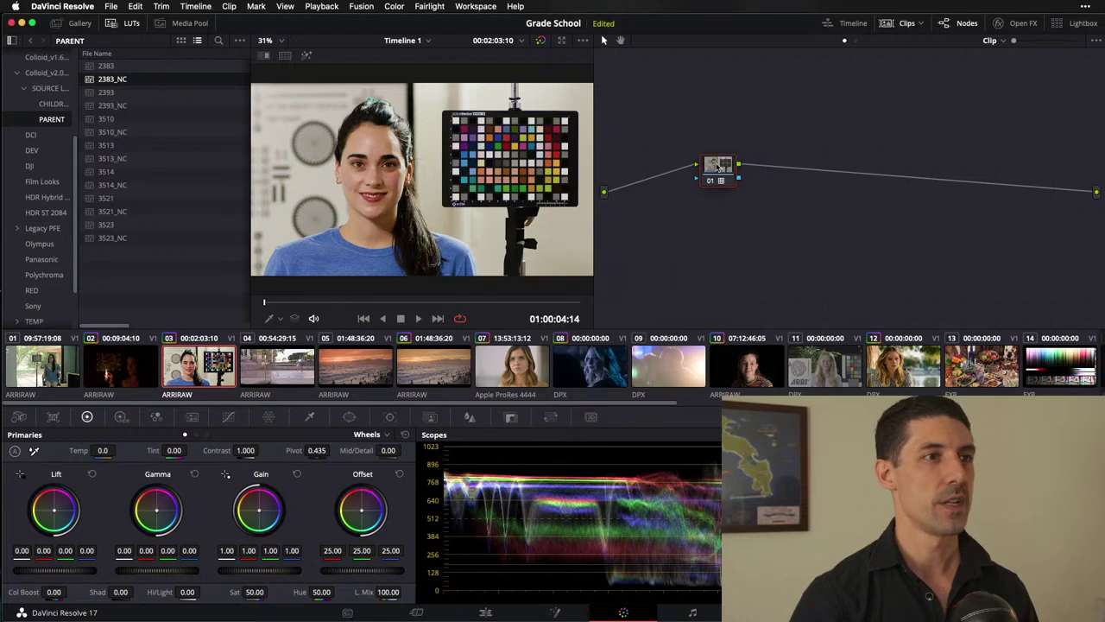
# Step: Show the gallery and add an empty node before the 2383_NC LUT node, spacing the two nodes apart
pyautogui.moveTo(725, 168); pyautogui.dragTo(948, 171)
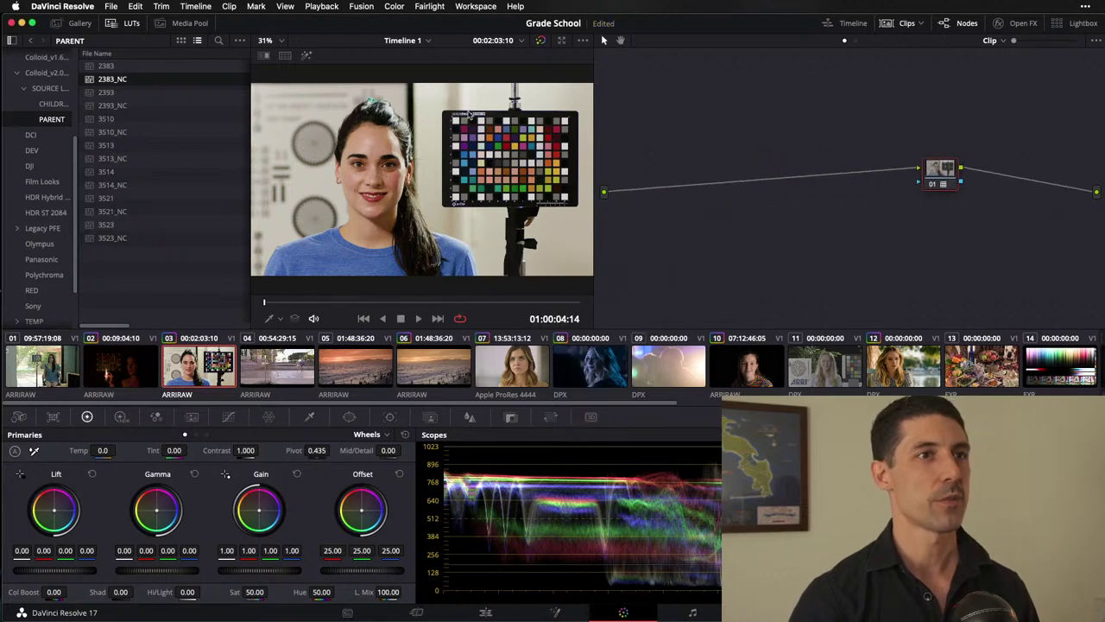
pyautogui.click(78, 24)
pyautogui.hotkey('shift', 's')
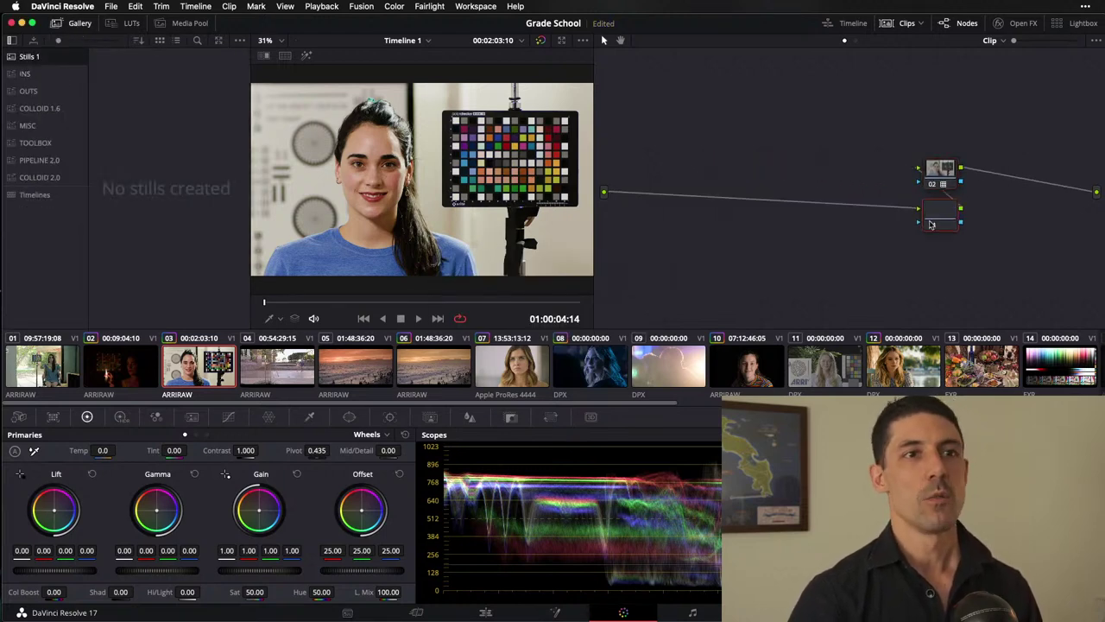
pyautogui.moveTo(933, 222); pyautogui.dragTo(822, 179)
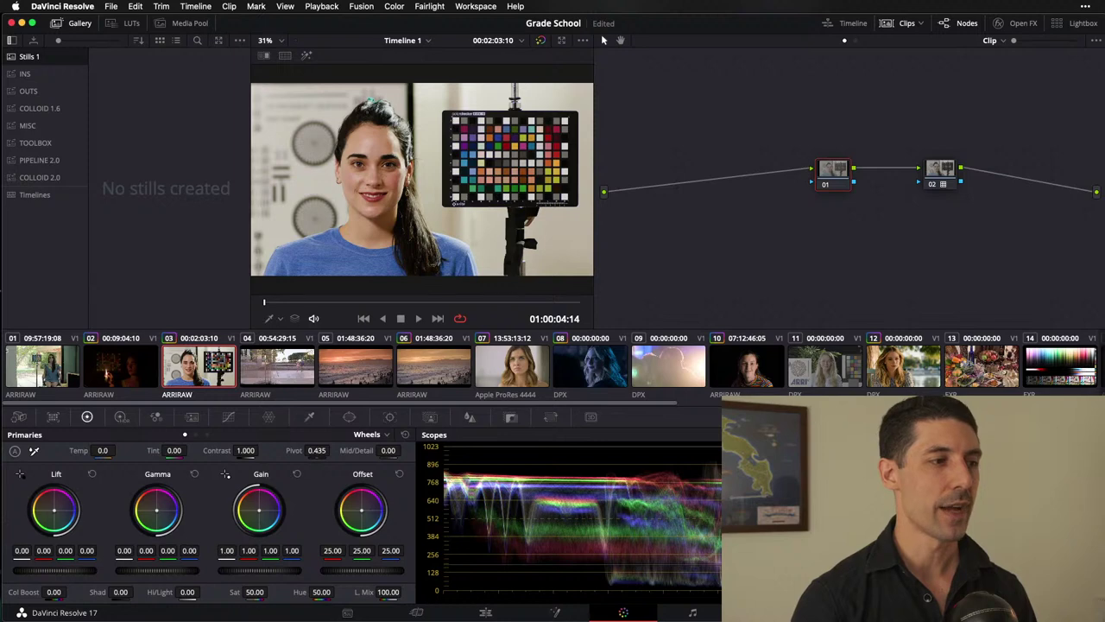
# Step: Set node 01's saturation to 0 and compare the image with the node off and on
pyautogui.click(253, 591)
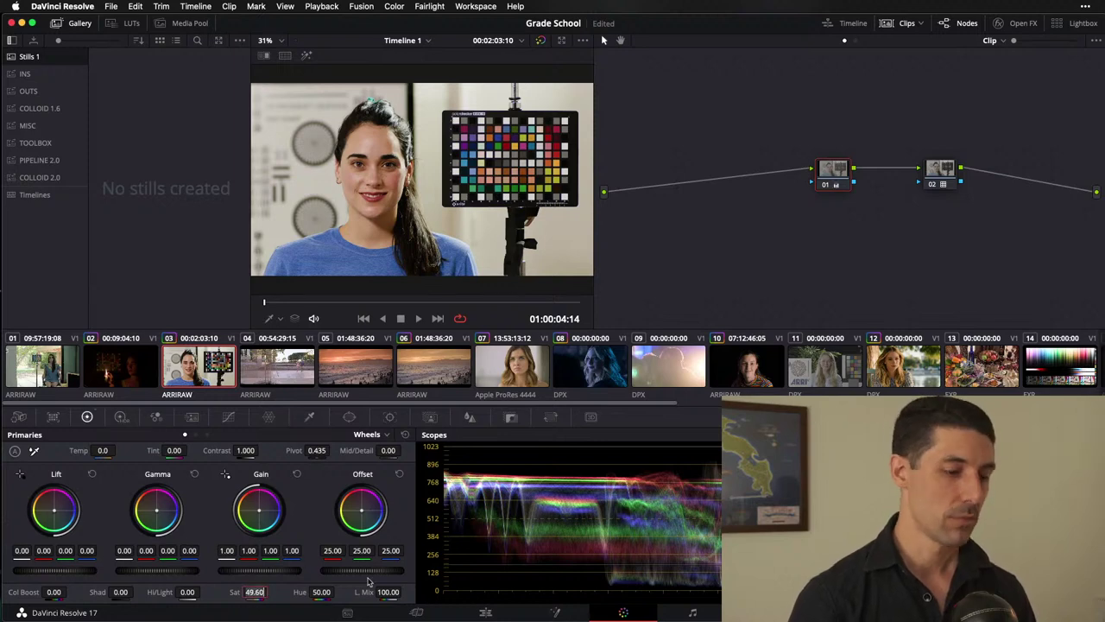
pyautogui.write('0')
pyautogui.press('Return')
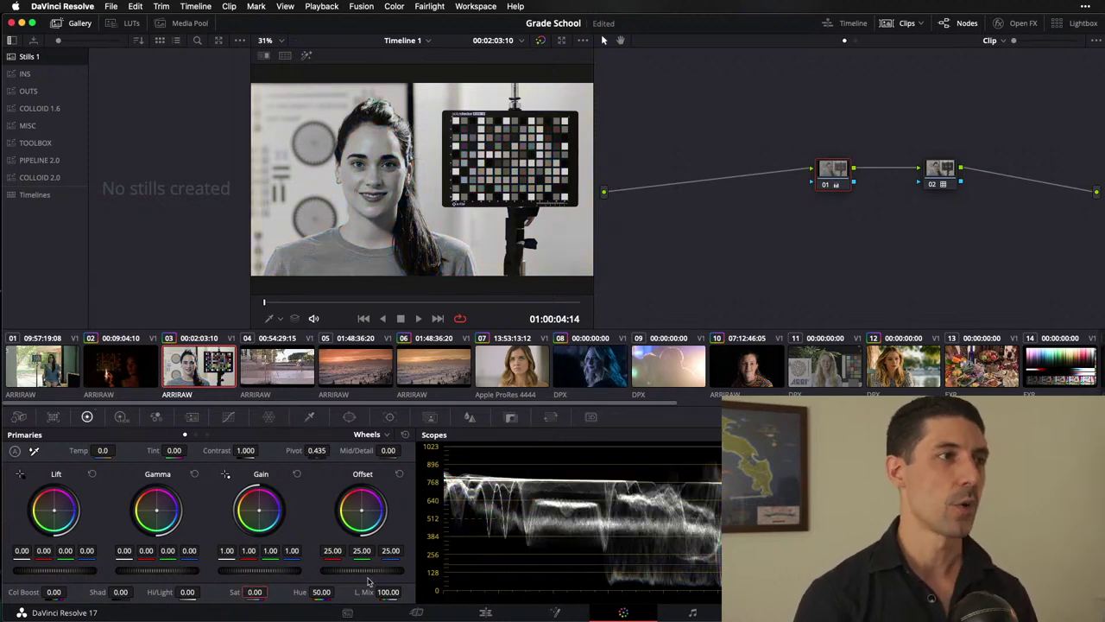
pyautogui.hotkey('ctrl', 'd')
pyautogui.hotkey('ctrl', 'd')
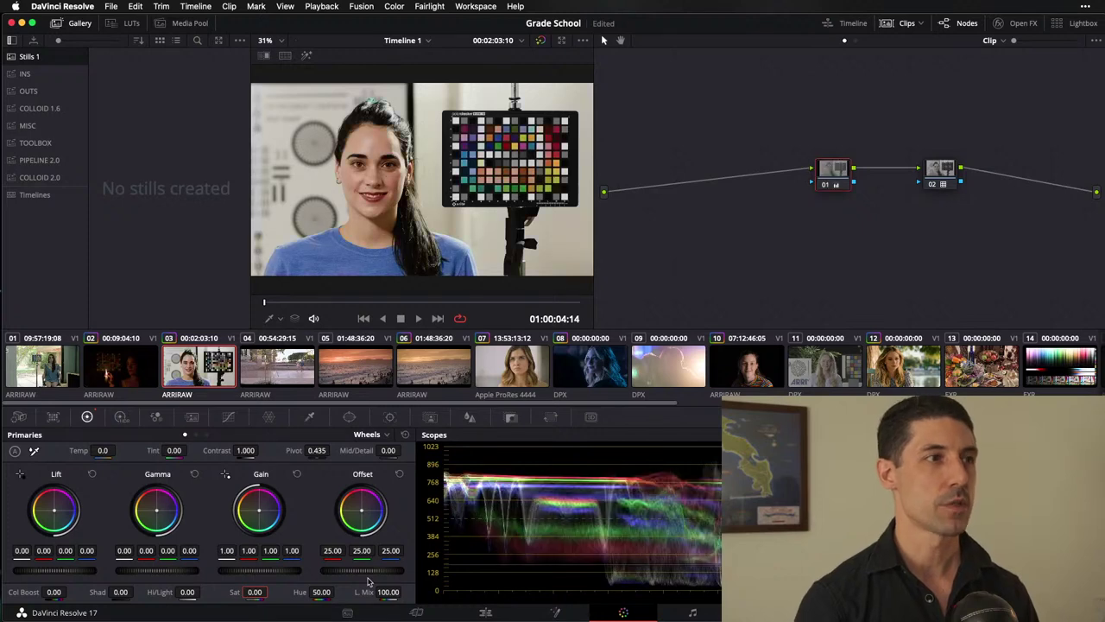
pyautogui.hotkey('ctrl', 'd')
pyautogui.hotkey('ctrl', 'd')
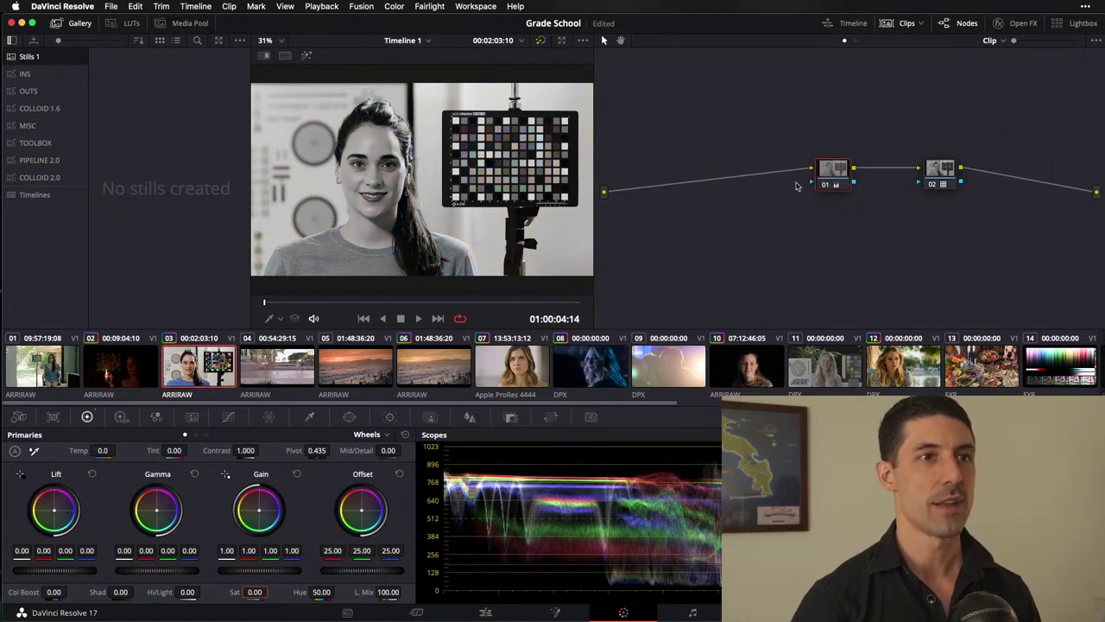
# Step: Add a serial node after the desaturation node, disable node 01 and select the new node 02
pyautogui.moveTo(849, 184); pyautogui.dragTo(781, 166)
pyautogui.hotkey('alt', 's')
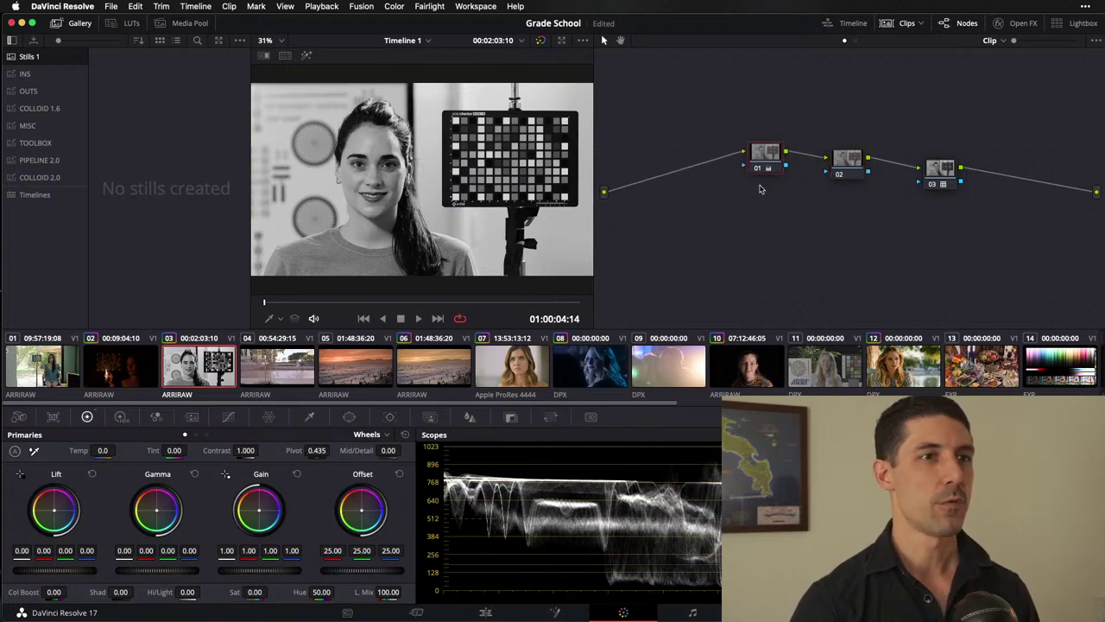
pyautogui.hotkey('ctrl', 'd')
pyautogui.click(849, 160)
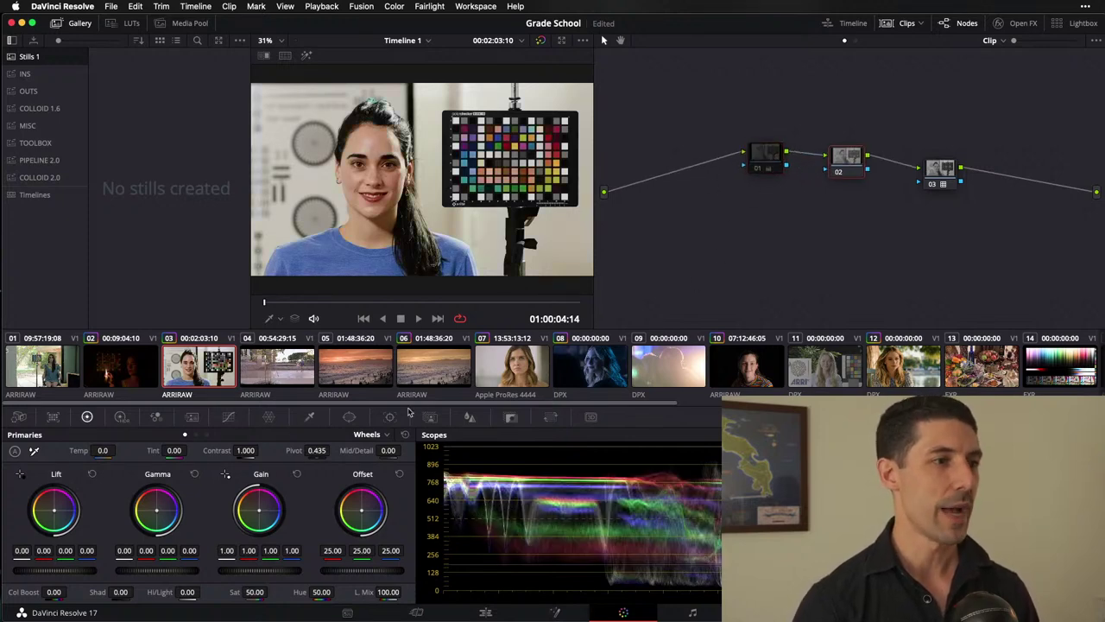
# Step: Turn on Monochrome in the RGB Mixer for node 02
pyautogui.click(470, 418)
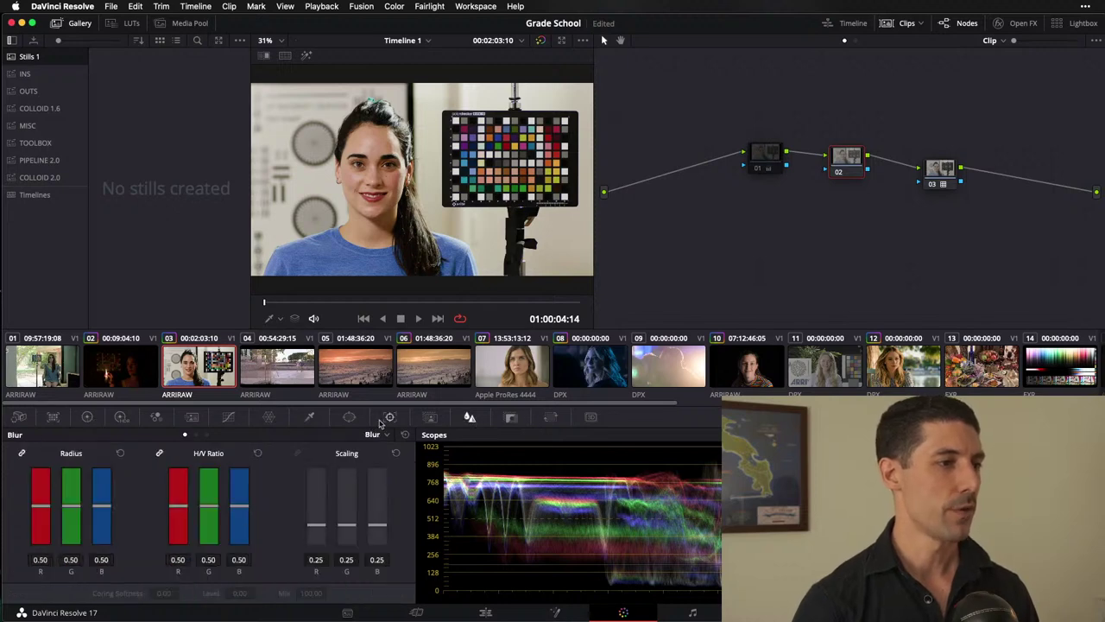
pyautogui.click(155, 417)
pyautogui.click(287, 594)
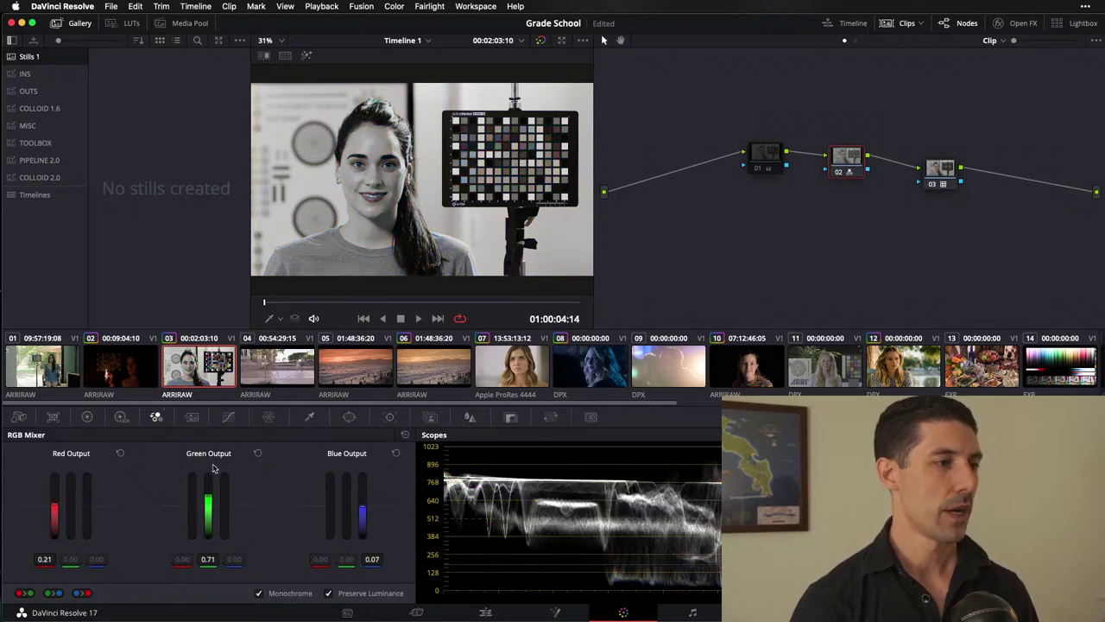
# Step: Rebalance node 02's monochrome mix to 0.10 red, 0.46 green and -0.33 blue
pyautogui.moveTo(54, 509)
pyautogui.mouseDown()
pyautogui.moveTo(54, 529)
pyautogui.moveTo(53, 503)
pyautogui.mouseUp()
pyautogui.moveTo(208, 497)
pyautogui.mouseDown()
pyautogui.moveTo(208, 516)
pyautogui.moveTo(208, 499)
pyautogui.mouseUp()
pyautogui.moveTo(362, 508); pyautogui.dragTo(365, 508)
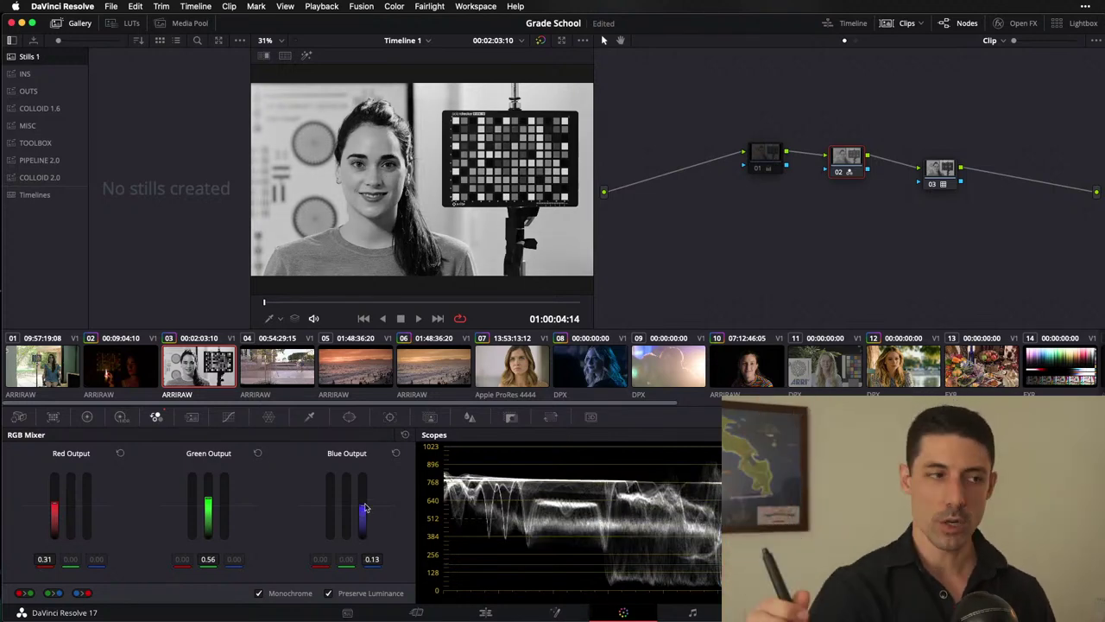
pyautogui.moveTo(213, 506)
pyautogui.mouseDown()
pyautogui.moveTo(214, 516)
pyautogui.moveTo(194, 501)
pyautogui.mouseUp()
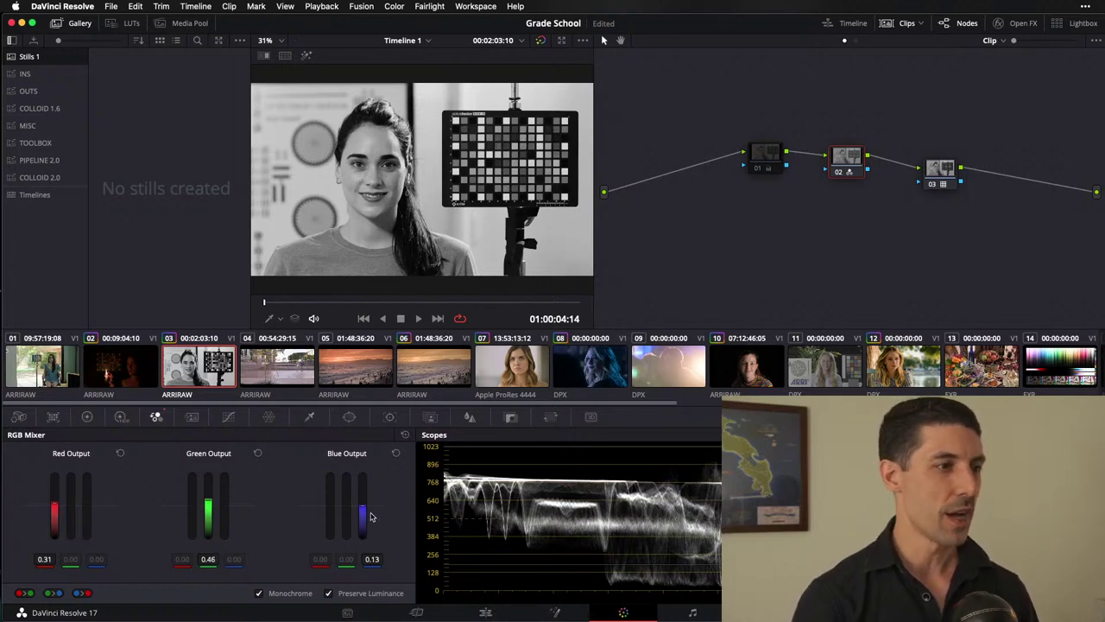
pyautogui.moveTo(363, 509); pyautogui.dragTo(363, 517)
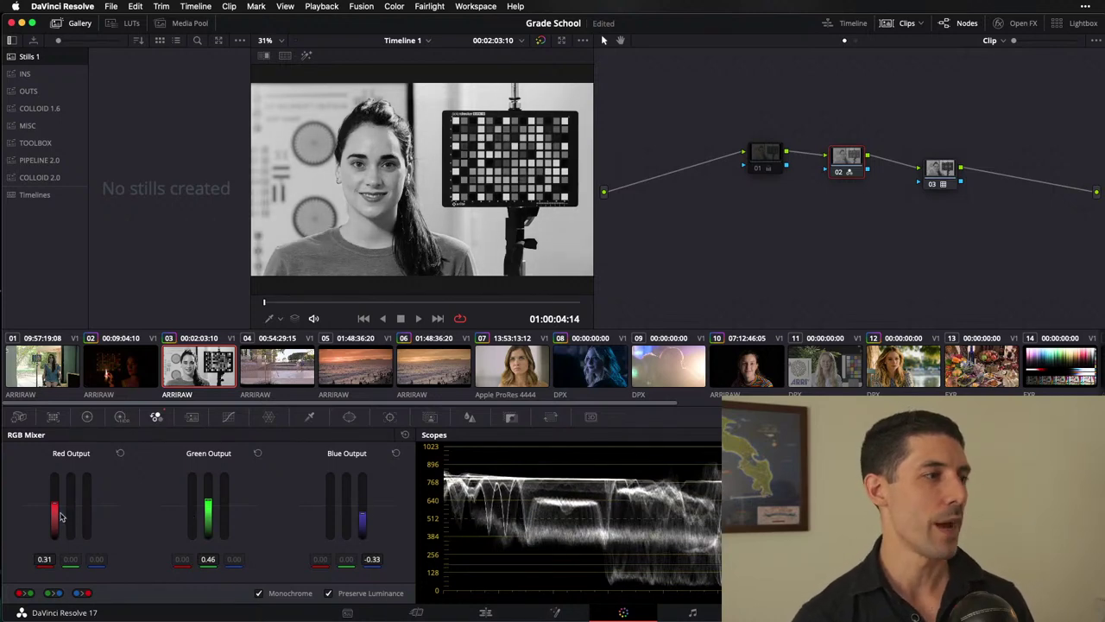
pyautogui.moveTo(54, 516); pyautogui.dragTo(55, 521)
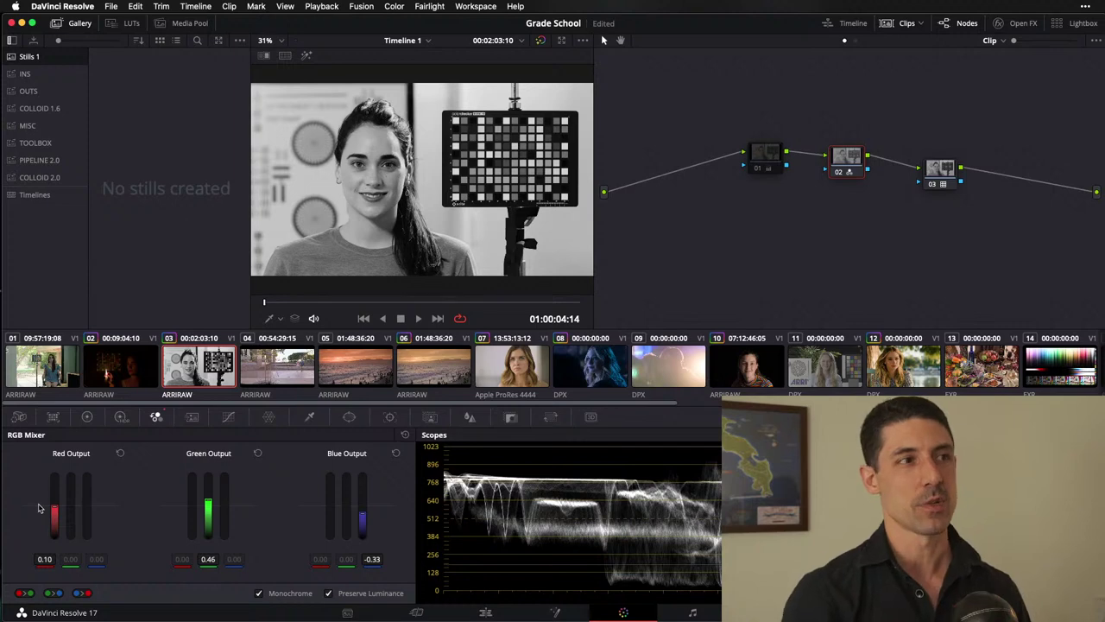
# Step: Compare the image with node 02 off and on, and fine-tune its monochrome mix to 0.09 red and 0.49 green
pyautogui.hotkey('ctrl', 'd')
pyautogui.hotkey('ctrl', 'd')
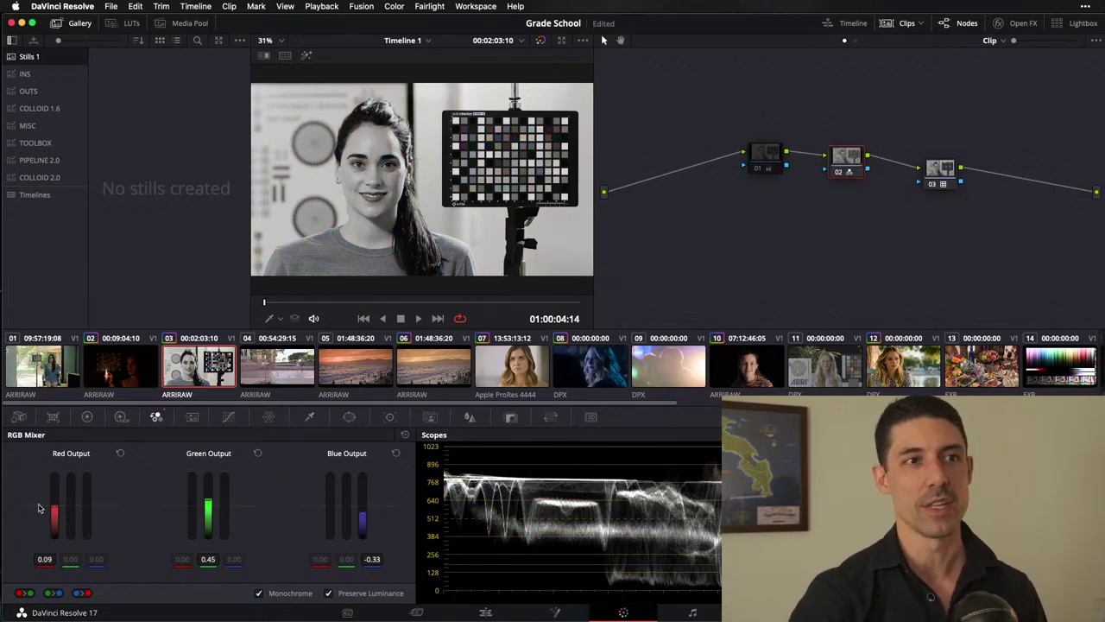
pyautogui.moveTo(210, 514); pyautogui.dragTo(208, 496)
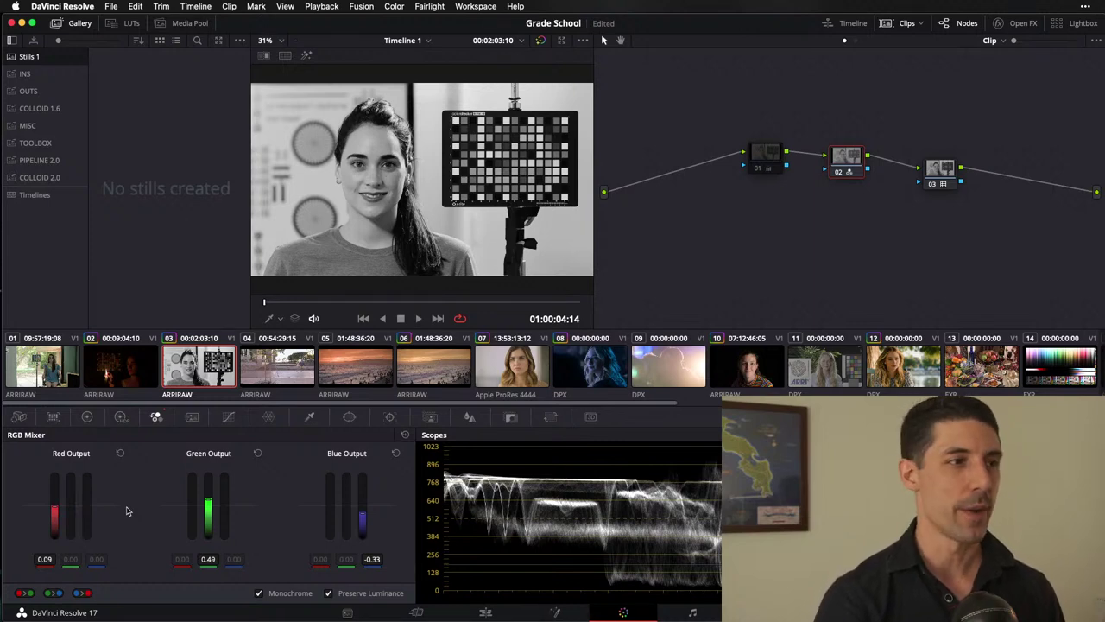
# Step: Reset all grades and nodes on the current clip
pyautogui.rightClick(659, 95)
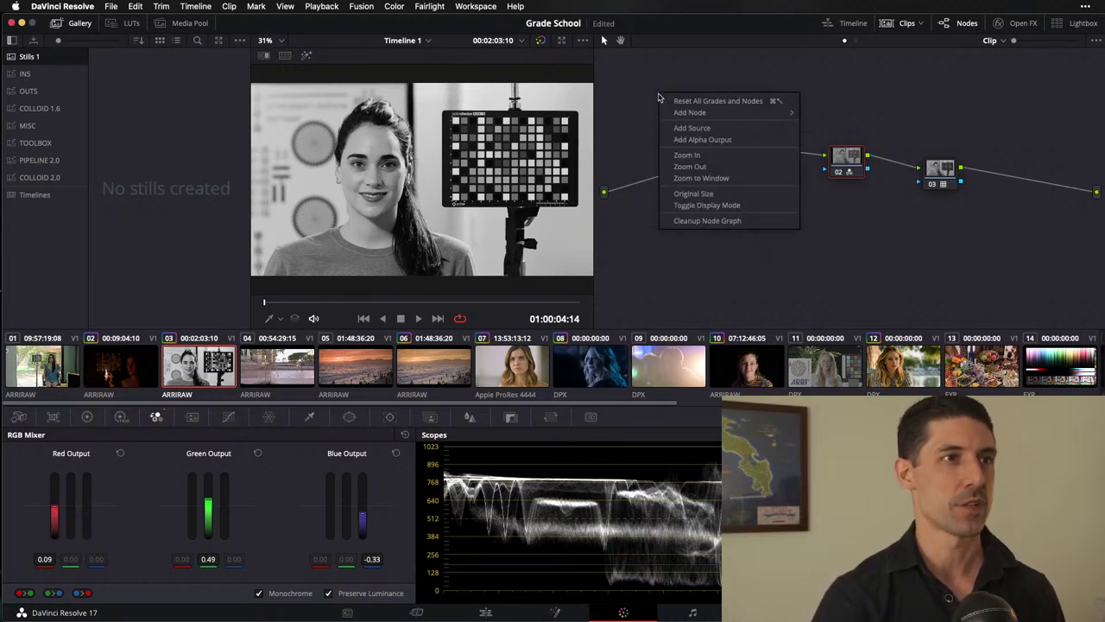
pyautogui.click(679, 101)
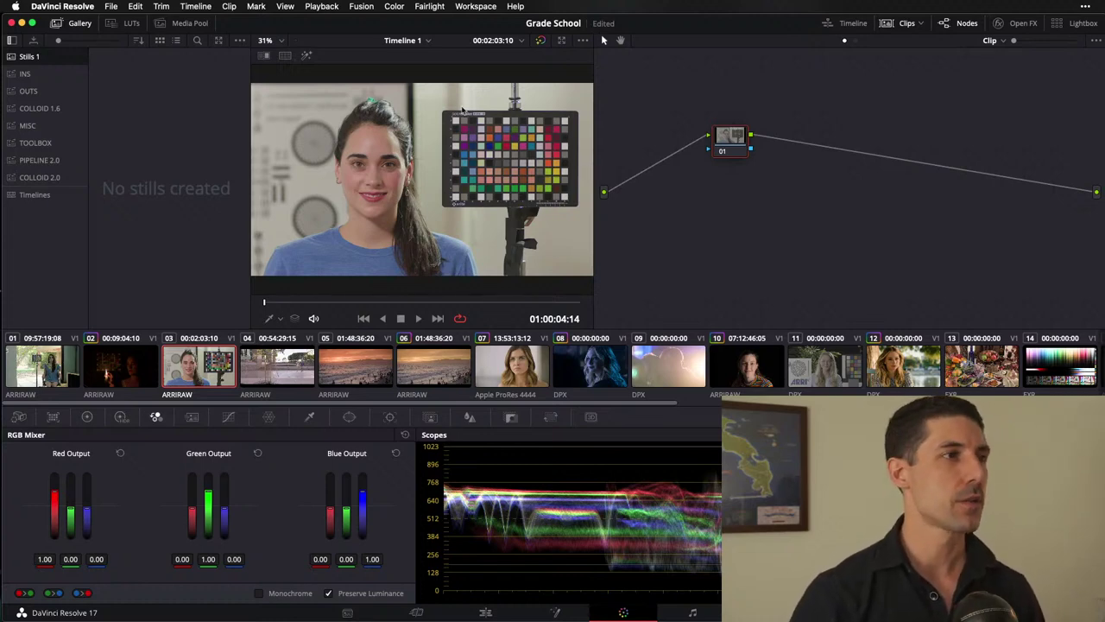
# Step: Find the Color Space Transform effect by searching for COLOR and apply it to node 01
pyautogui.click(1016, 23)
pyautogui.click(969, 59)
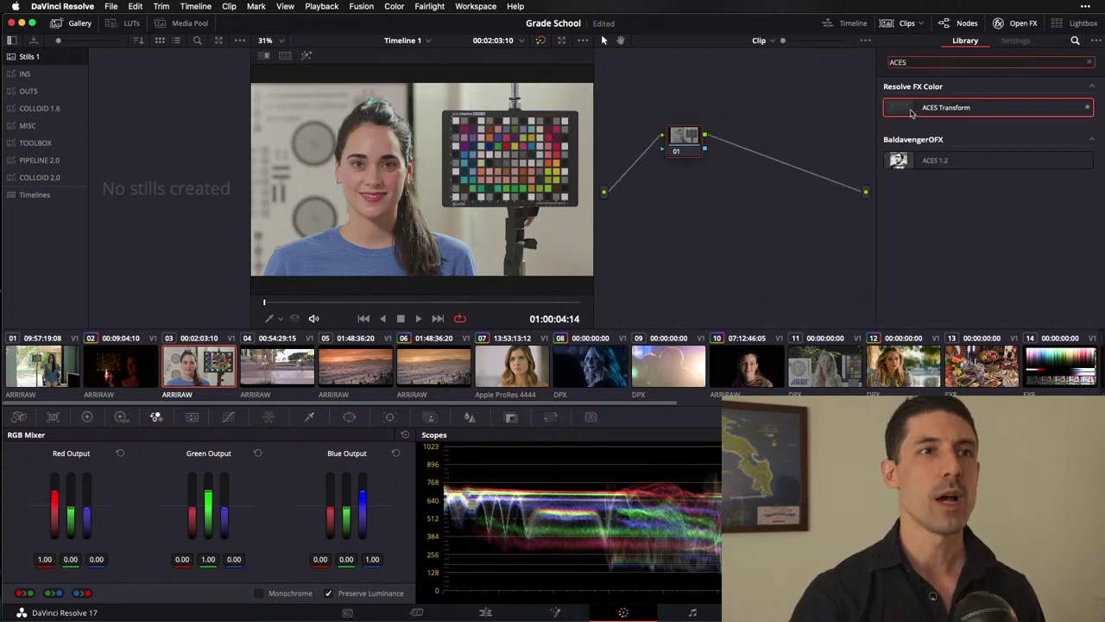
pyautogui.write('COLOR')
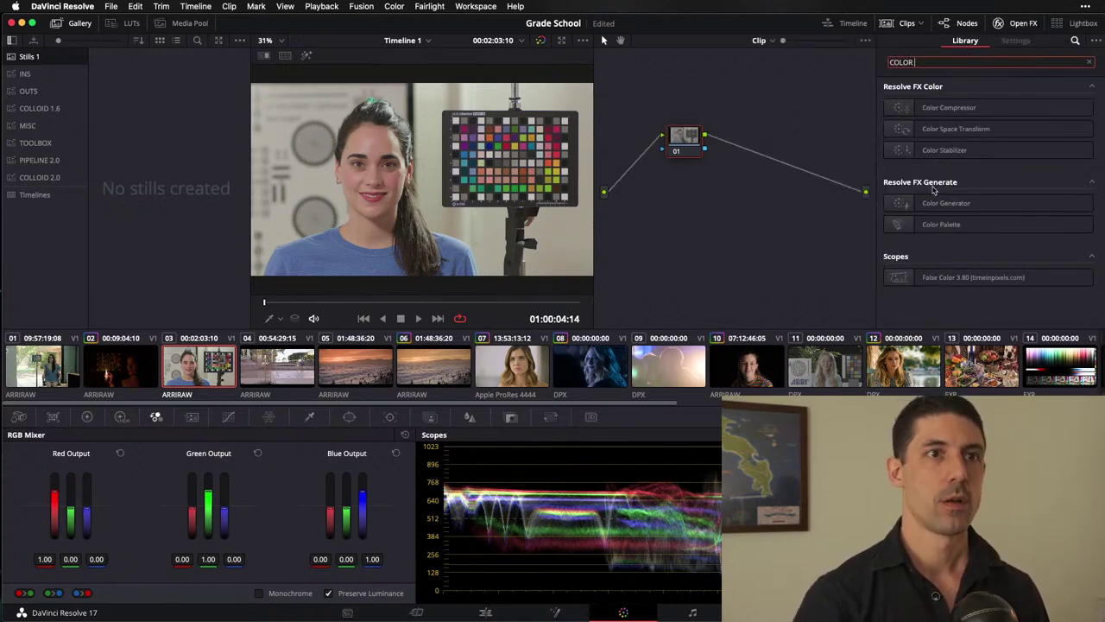
pyautogui.moveTo(954, 129); pyautogui.dragTo(693, 143)
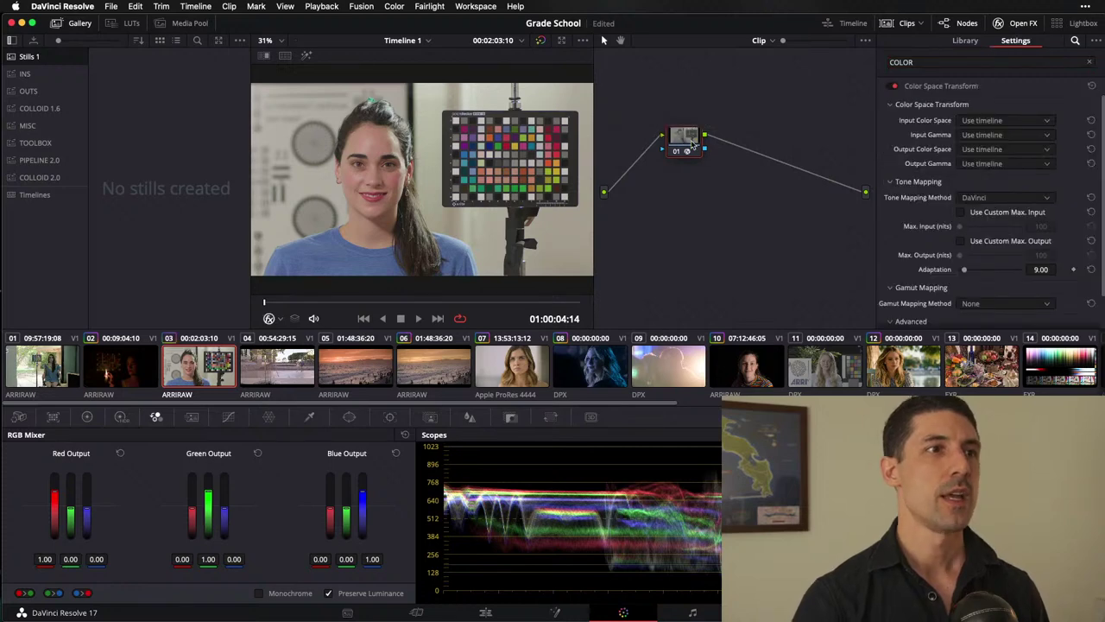
# Step: Set the Color Space Transform to tone mapping None, input color space ARRI Alexa and output color space Rec.709
pyautogui.click(1005, 199)
pyautogui.click(976, 212)
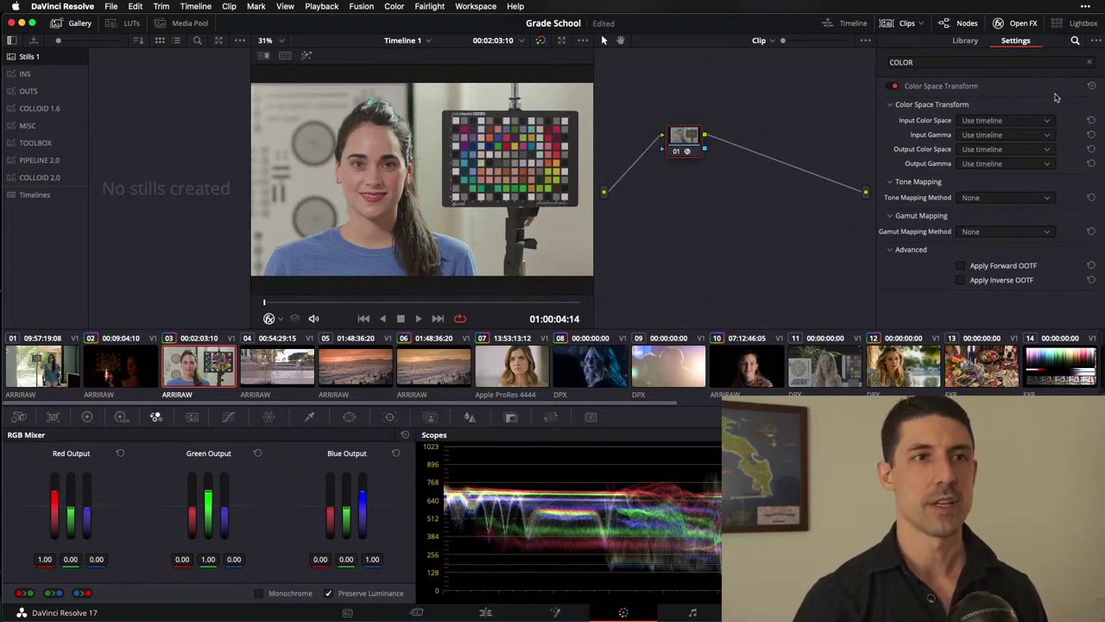
pyautogui.click(1032, 123)
pyautogui.click(979, 173)
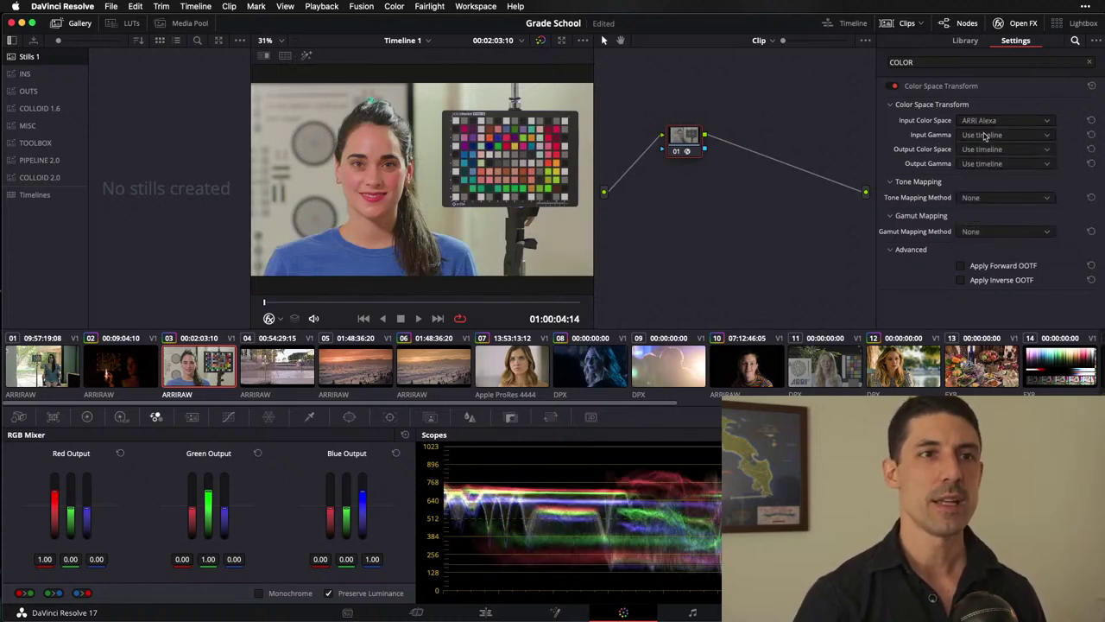
pyautogui.click(1006, 149)
pyautogui.scroll(-5, 1023, 236)
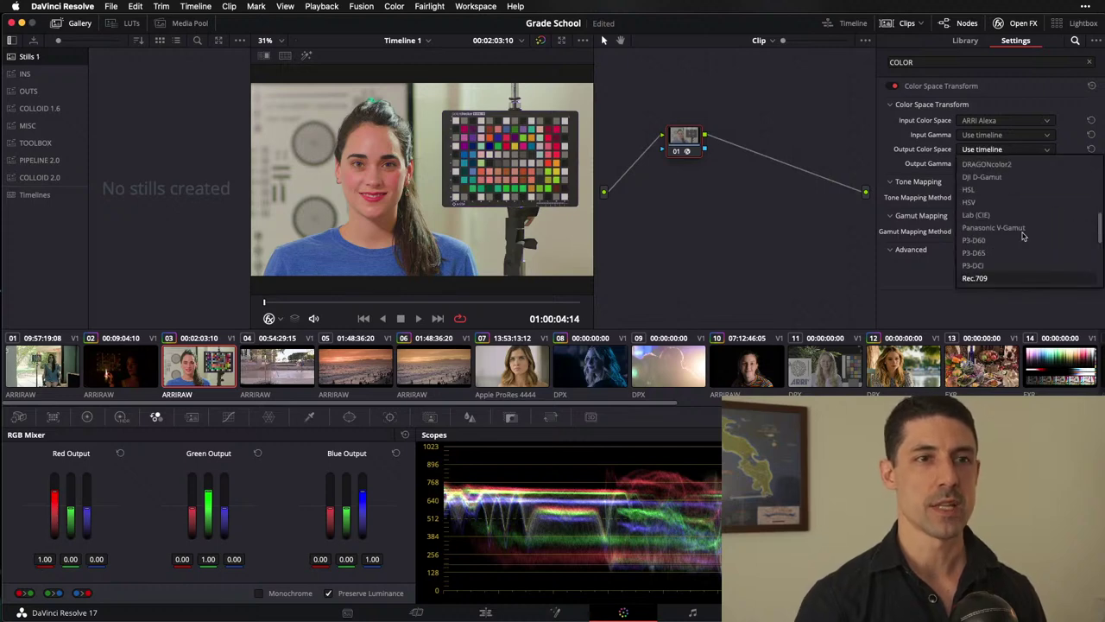
pyautogui.scroll(-1, 1024, 236)
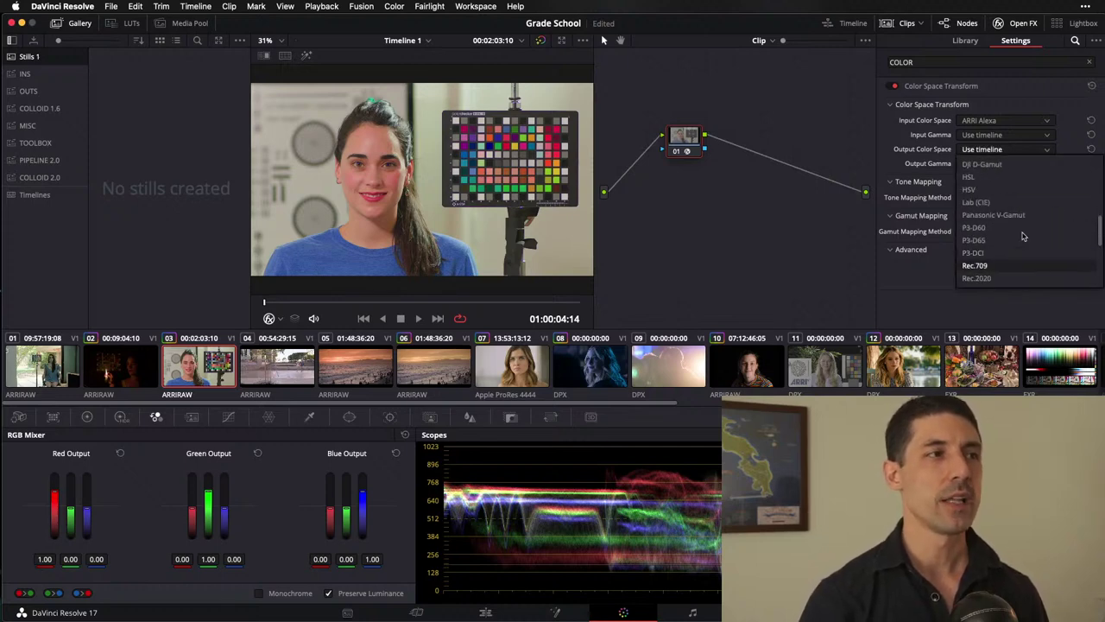
pyautogui.press('Return')
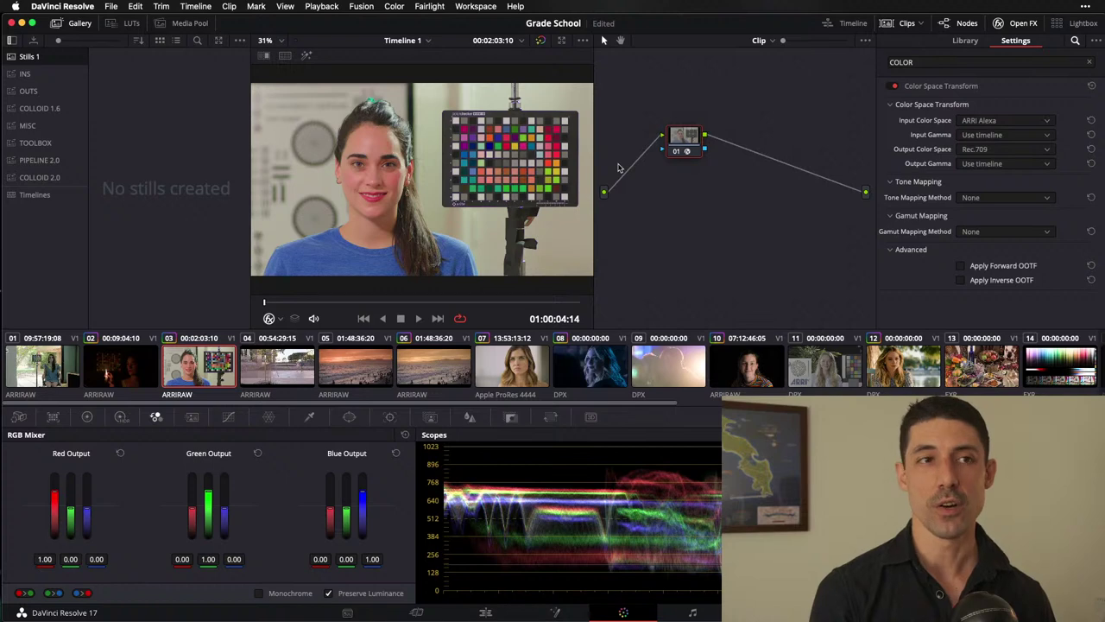
# Step: Switch to Sublime Text and examine the three matrix lines for r, g and b in XYZ_to_AWG.dctl
pyautogui.press('super+Tab')
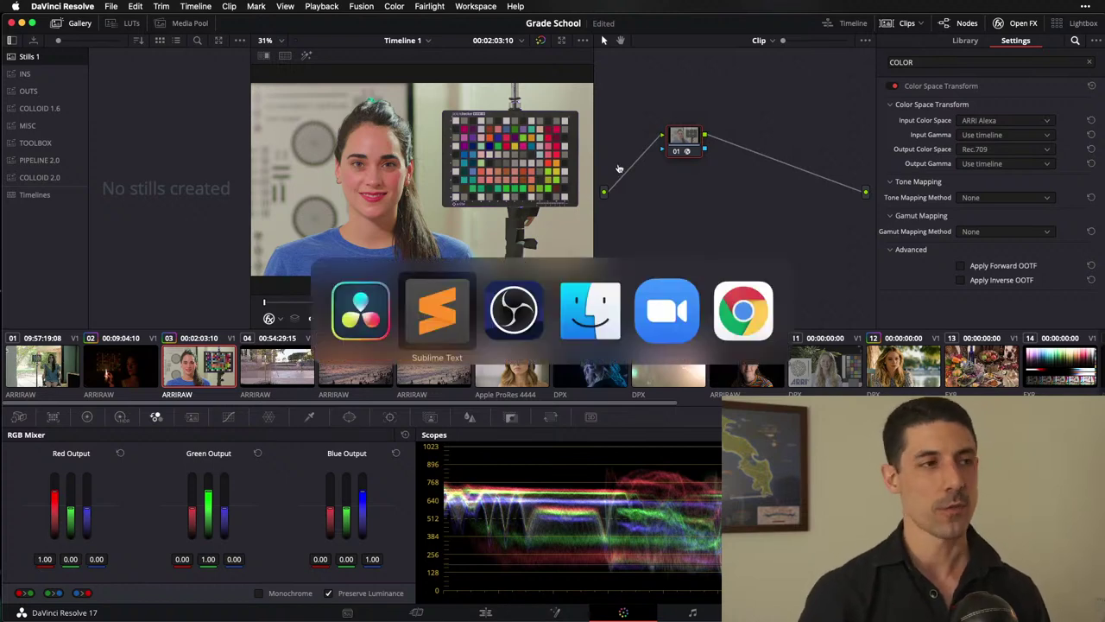
pyautogui.press('super+shift+Tab')
pyautogui.press('super+Tab')
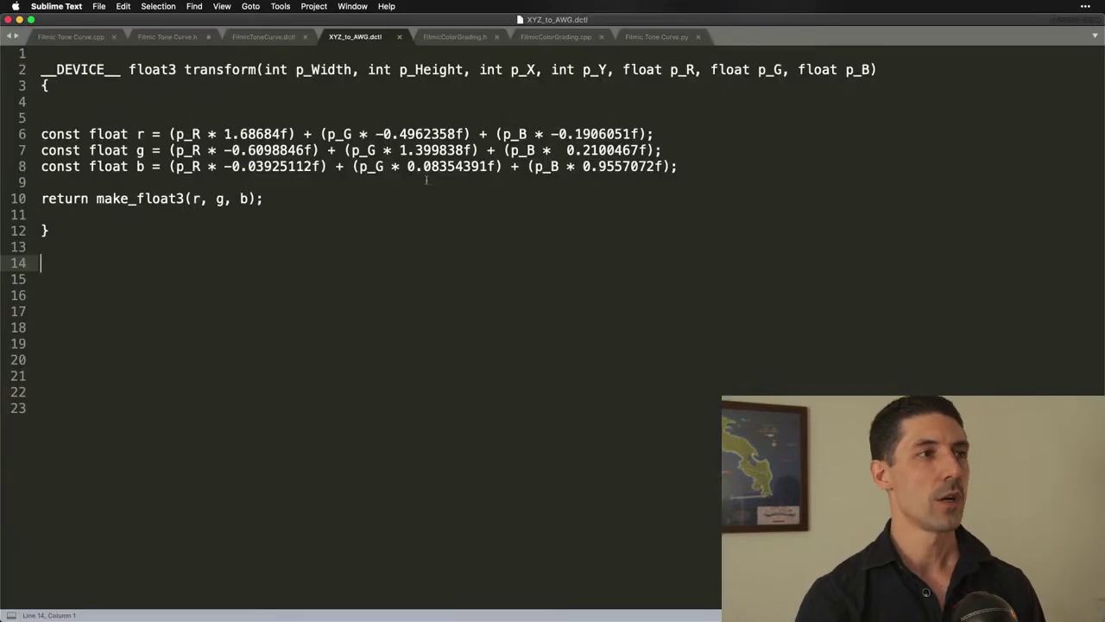
pyautogui.moveTo(698, 170); pyautogui.dragTo(41, 134)
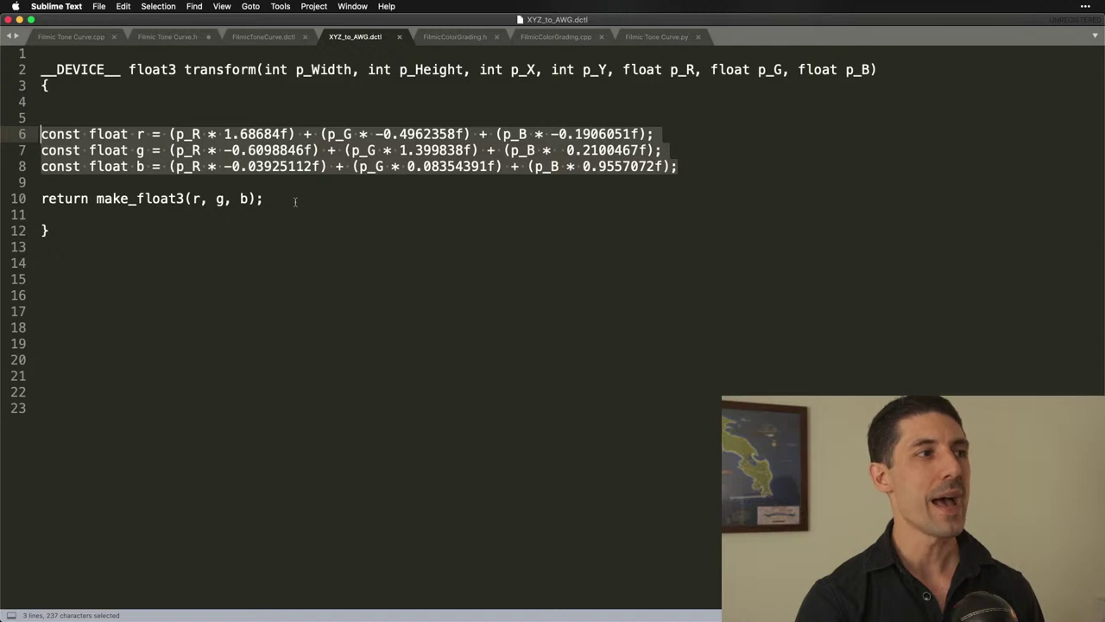
pyautogui.click(266, 197)
pyautogui.click(224, 179)
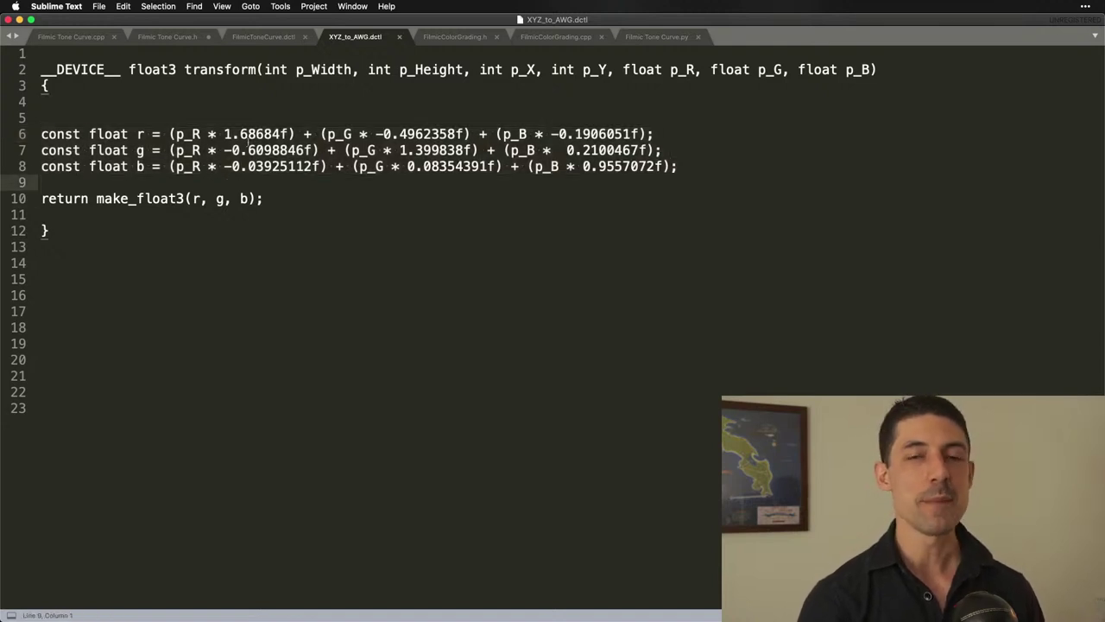
# Step: Switch back to DaVinci Resolve and compare the image with the Color Space Transform node off and on
pyautogui.press('super+Tab')
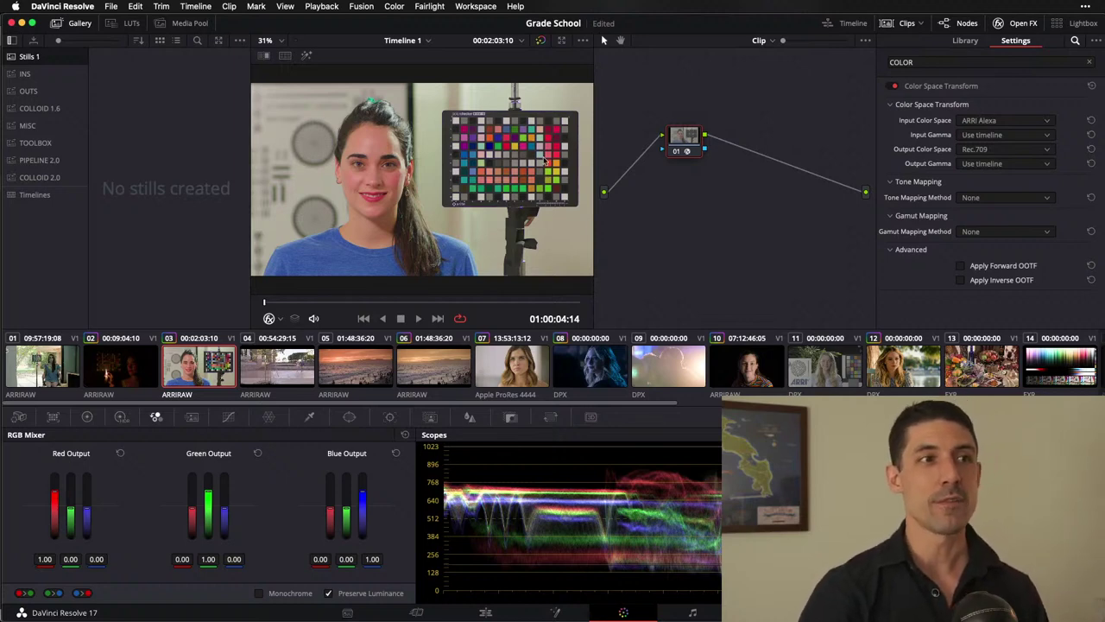
pyautogui.moveTo(680, 135); pyautogui.dragTo(684, 139)
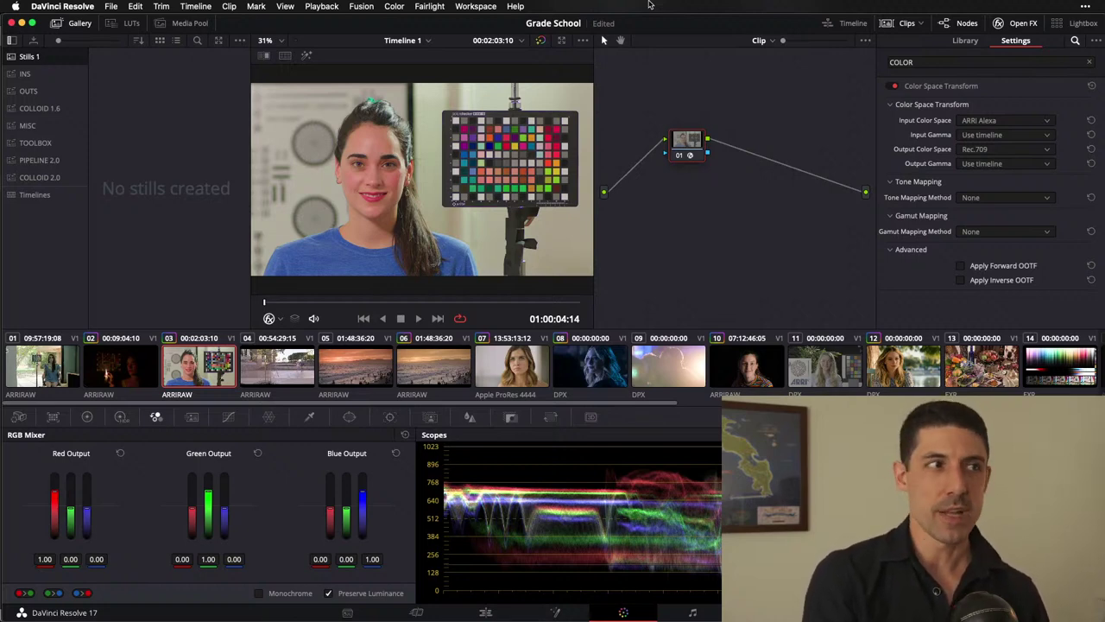
pyautogui.hotkey('ctrl', 'd')
pyautogui.hotkey('ctrl', 'd')
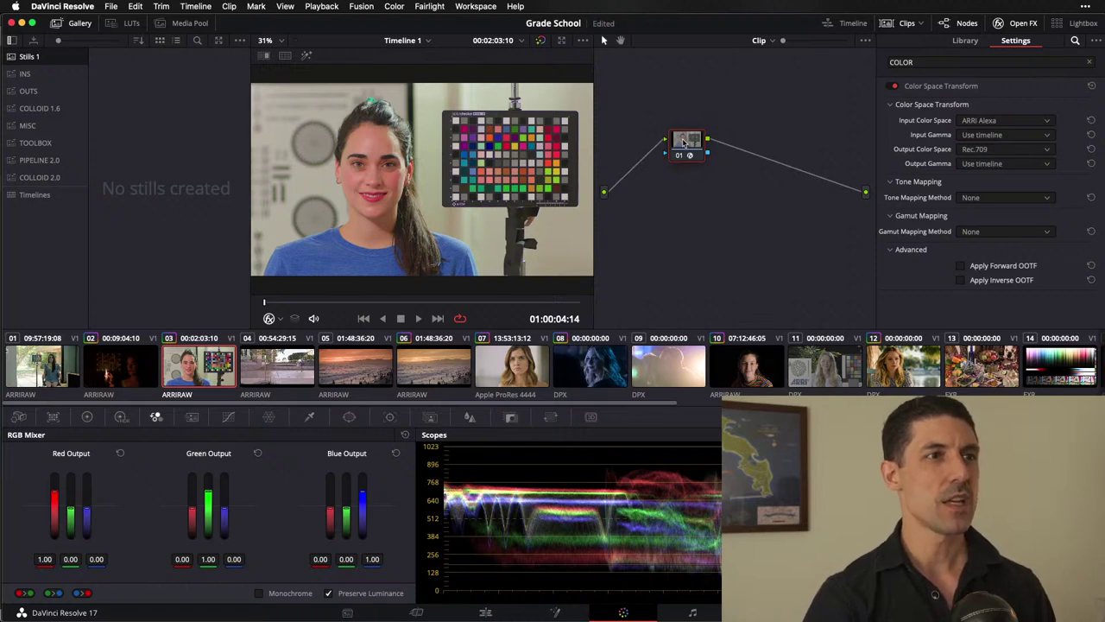
# Step: Undo the Color Space Transform on node 01, keeping the node graph at clip level
pyautogui.press('super+z')
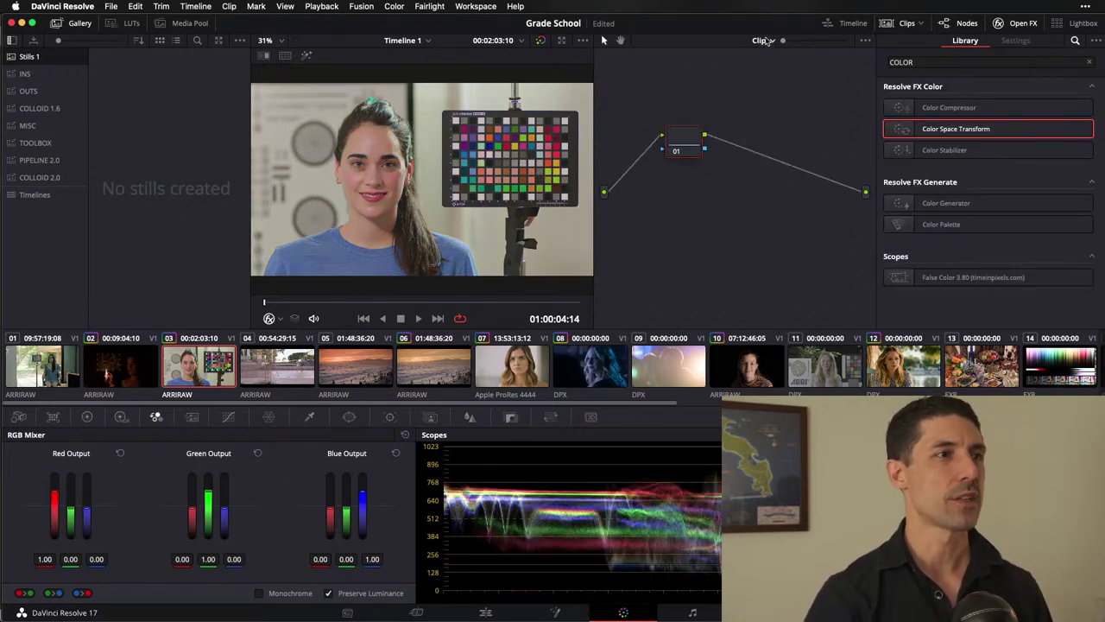
pyautogui.click(765, 40)
pyautogui.click(768, 43)
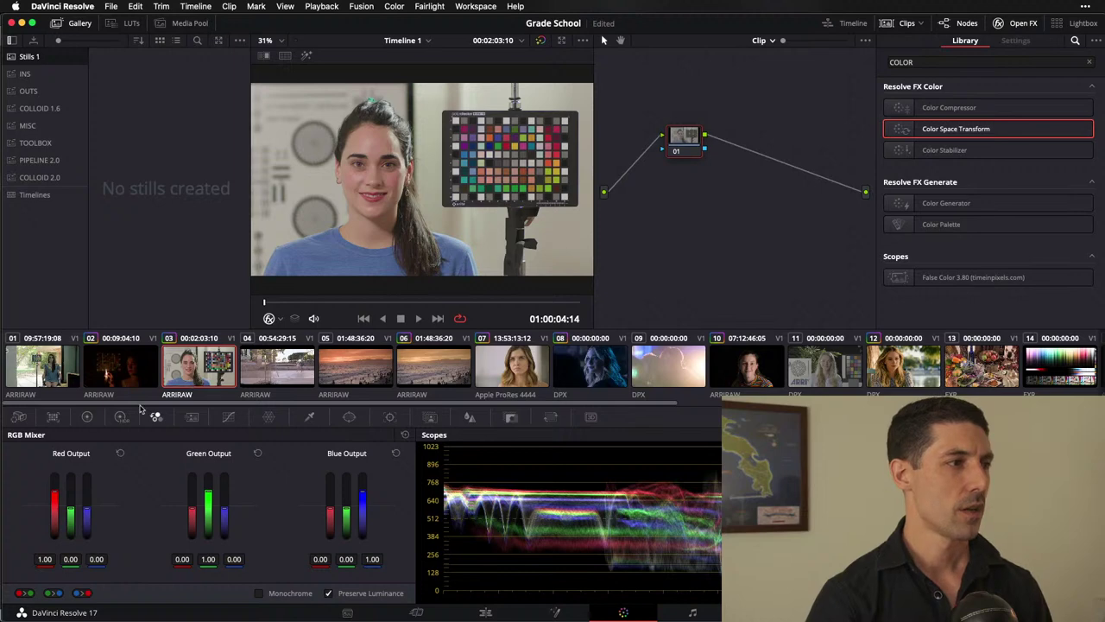
# Step: Select the EXR test chart in clip 14 and show the timeline-level nodes with the Color Space Transform settings
pyautogui.hscroll(10, 141, 372)
pyautogui.click(378, 367)
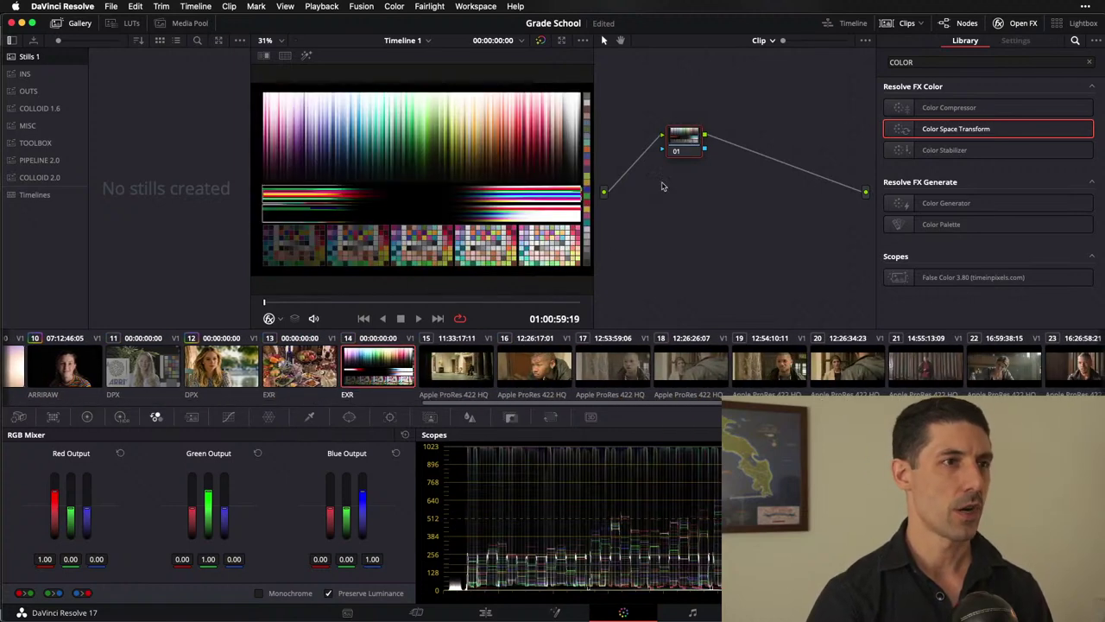
pyautogui.click(763, 41)
pyautogui.click(787, 70)
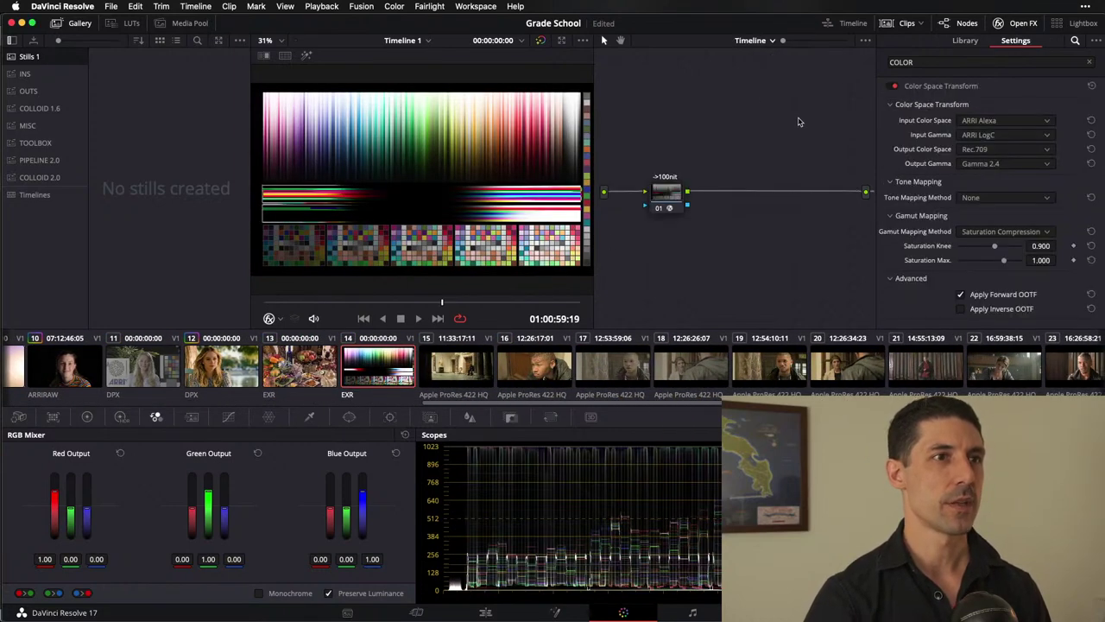
pyautogui.click(1025, 20)
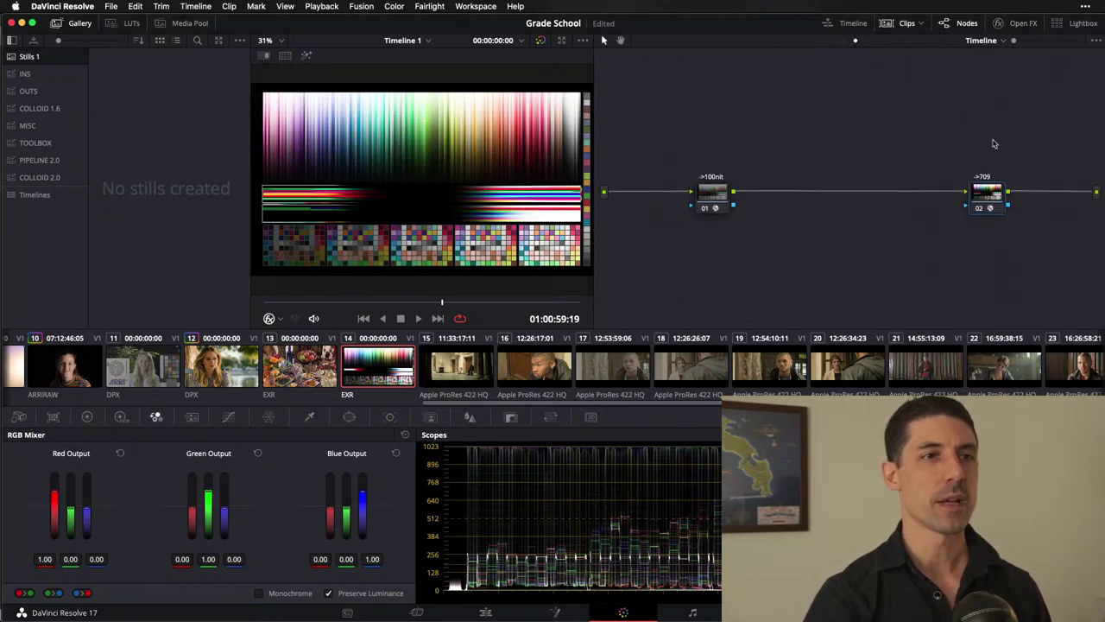
pyautogui.click(1021, 23)
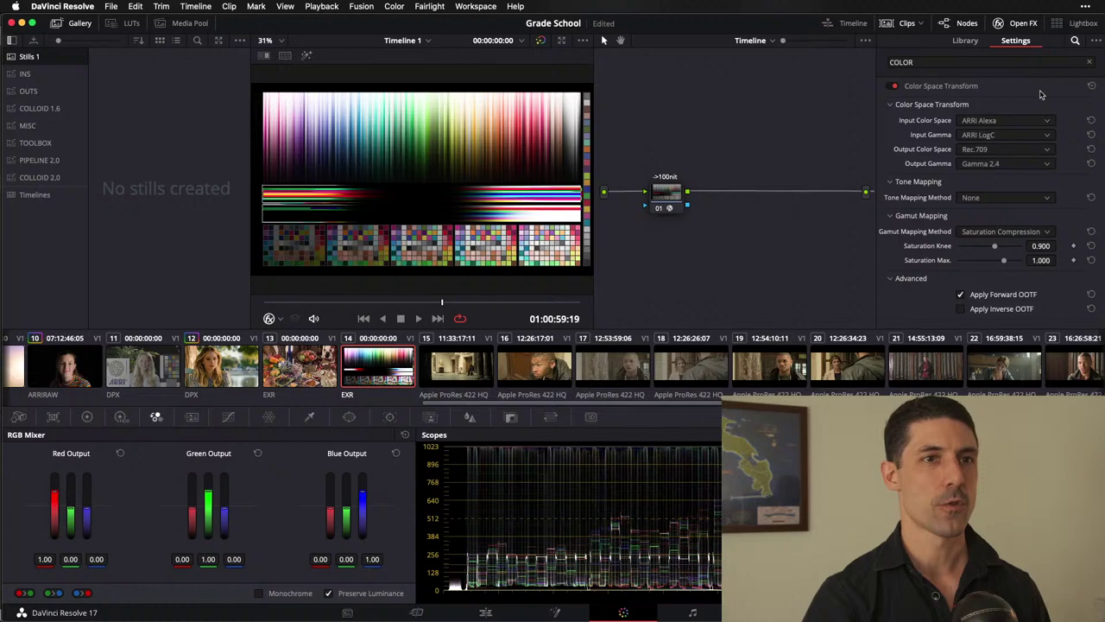
# Step: Compare gamut mapping None with Saturation Compression in the timeline-level Color Space Transform, ending on Saturation Compression
pyautogui.click(982, 233)
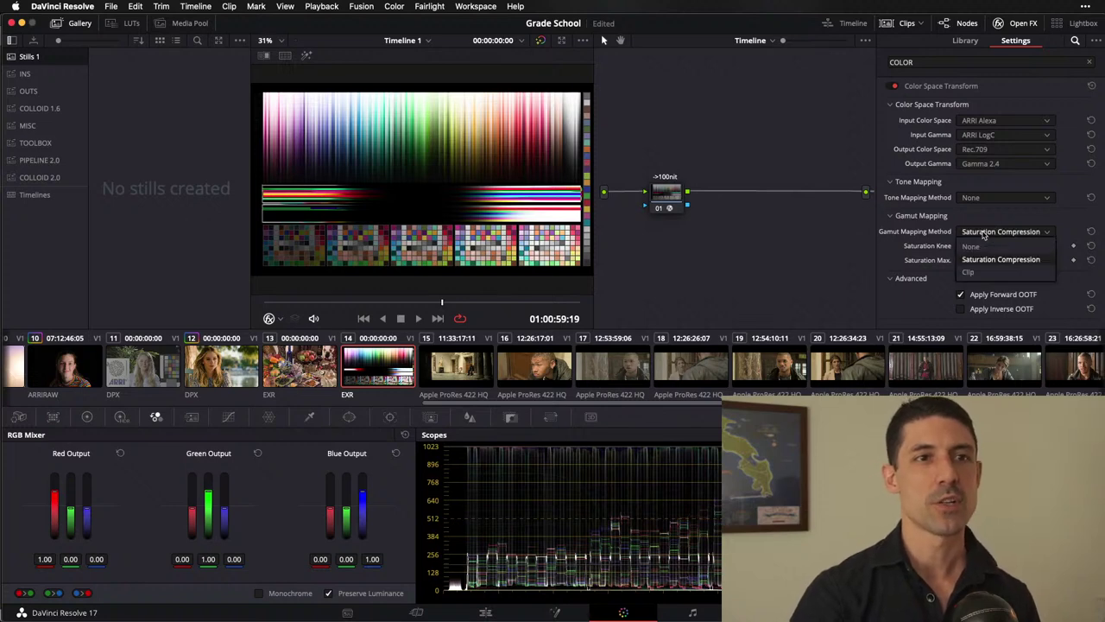
pyautogui.click(999, 246)
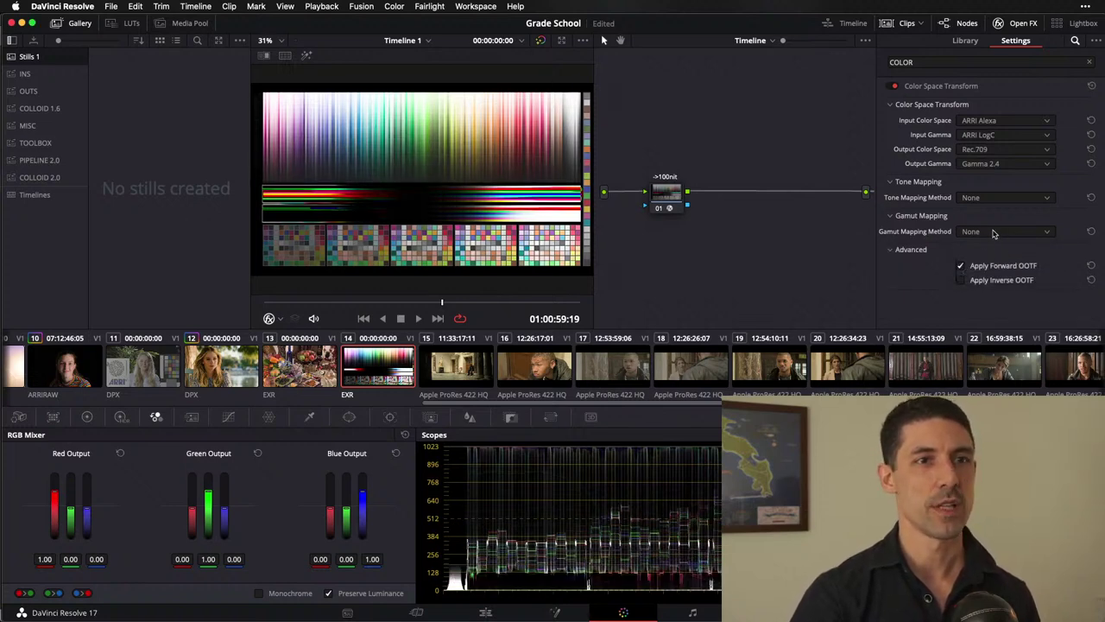
pyautogui.click(993, 233)
pyautogui.click(1004, 259)
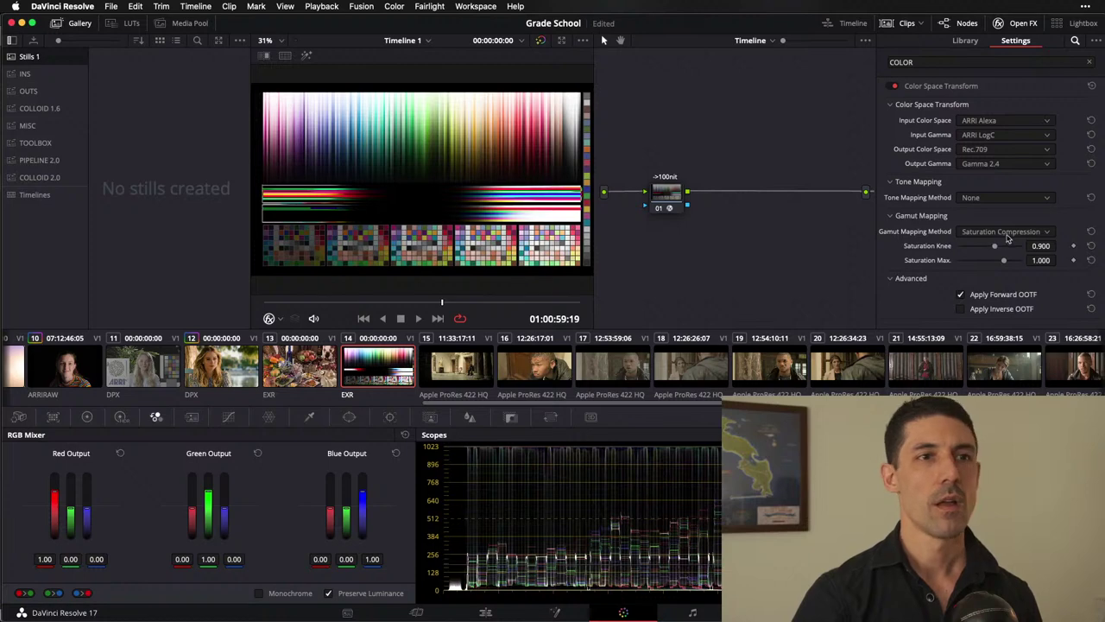
# Step: Compare the colour chart with Gamut Mapping Method set to None and set to Saturation Compression
pyautogui.click(1007, 233)
pyautogui.click(1012, 247)
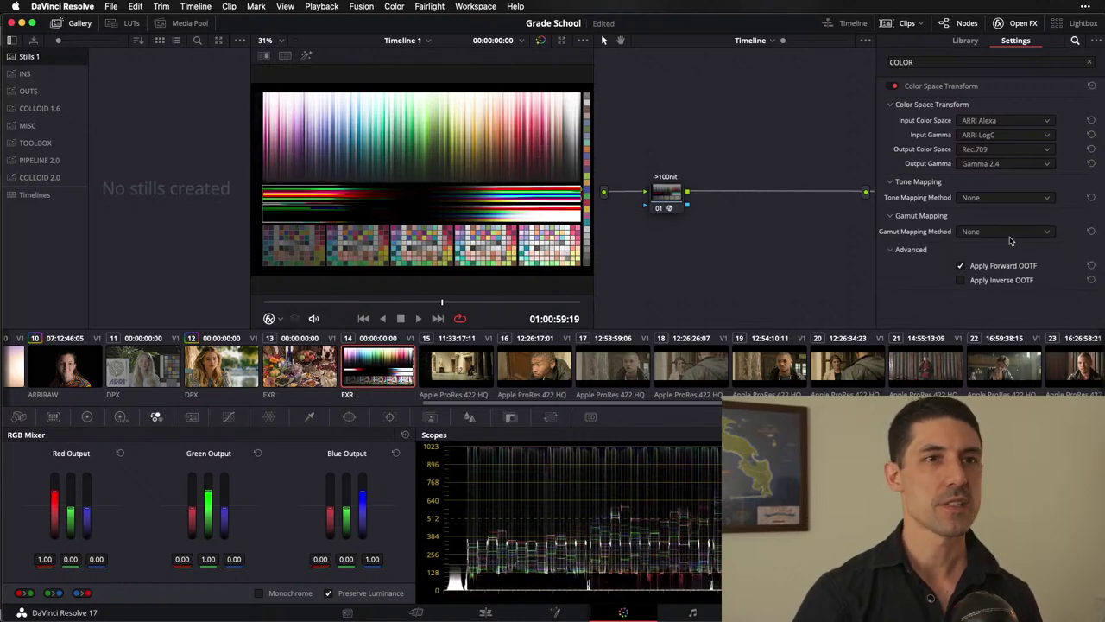
pyautogui.click(1005, 233)
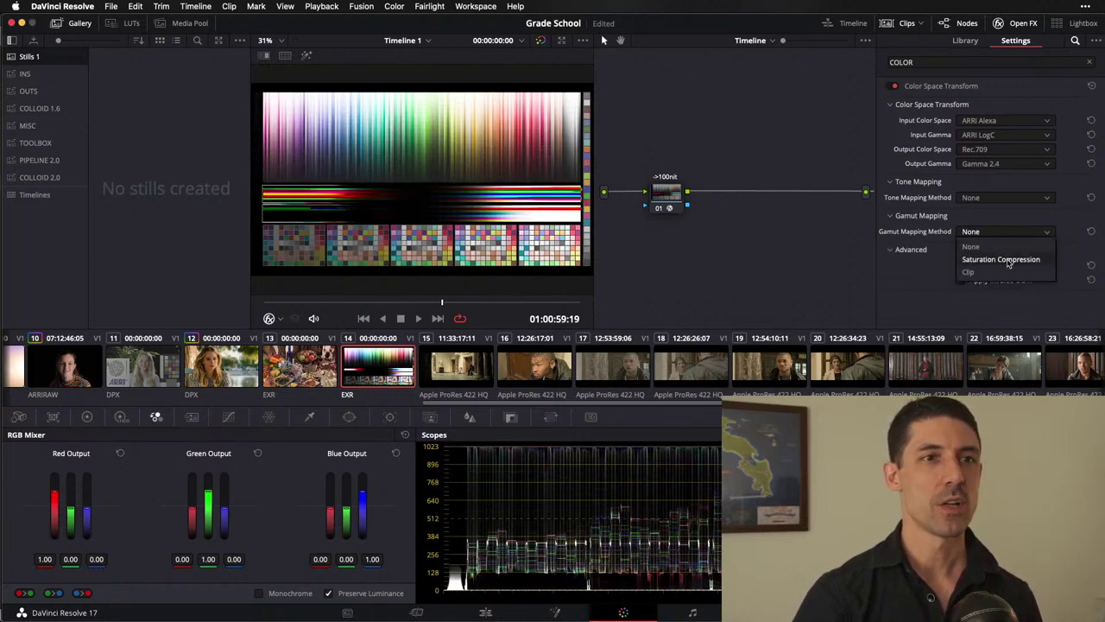
pyautogui.click(1007, 260)
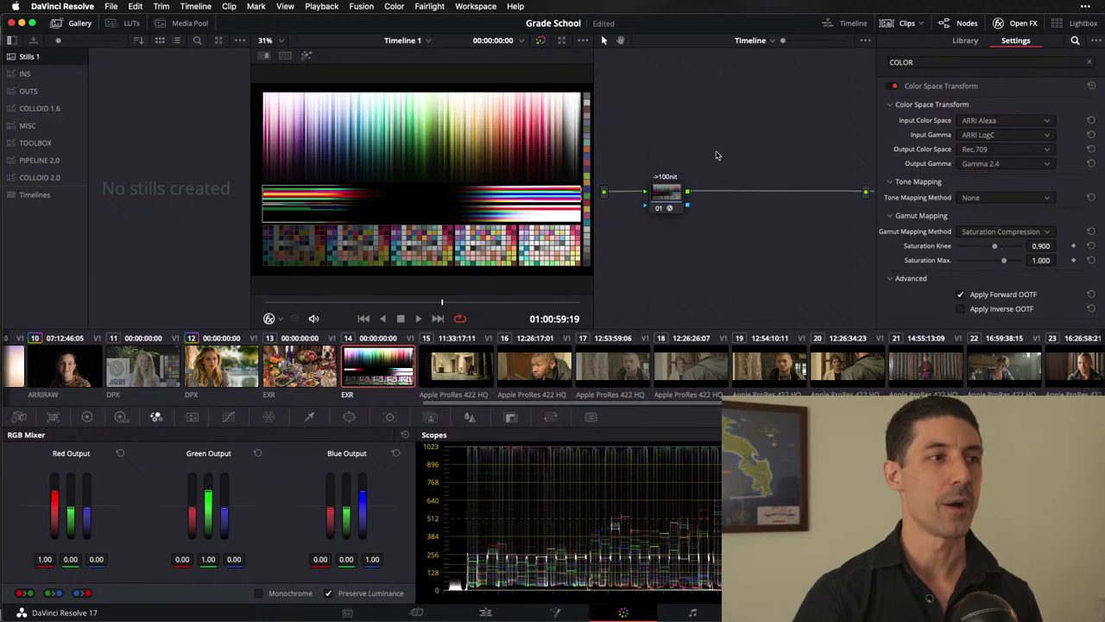
# Step: Hide the effects settings, select clip 09 and switch the node graph to Clip level
pyautogui.click(1023, 23)
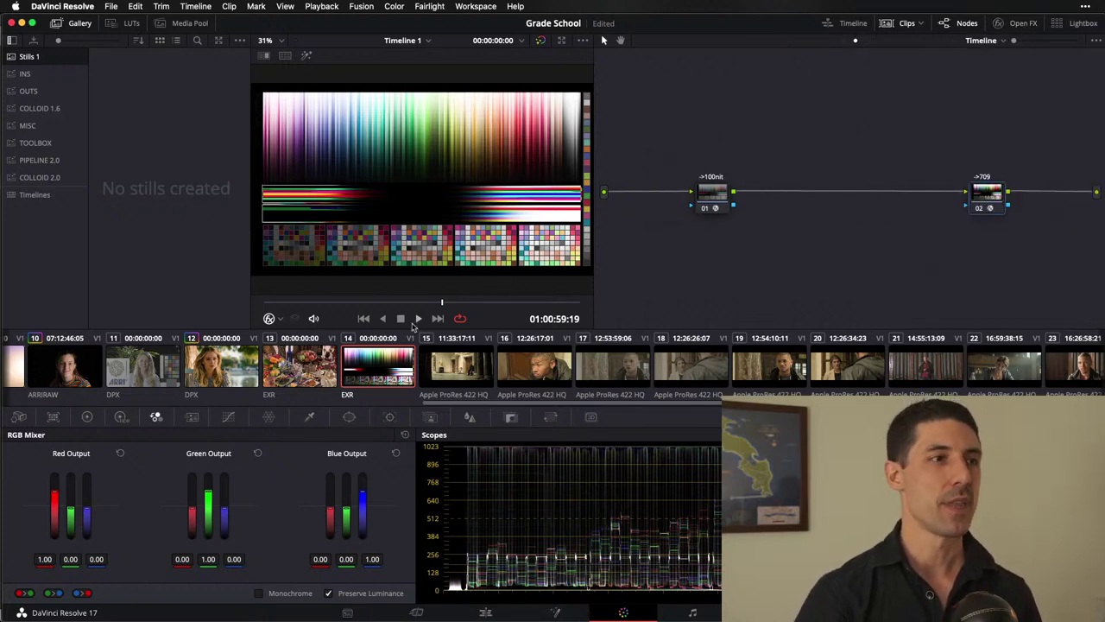
pyautogui.moveTo(455, 403); pyautogui.dragTo(156, 396)
pyautogui.click(682, 366)
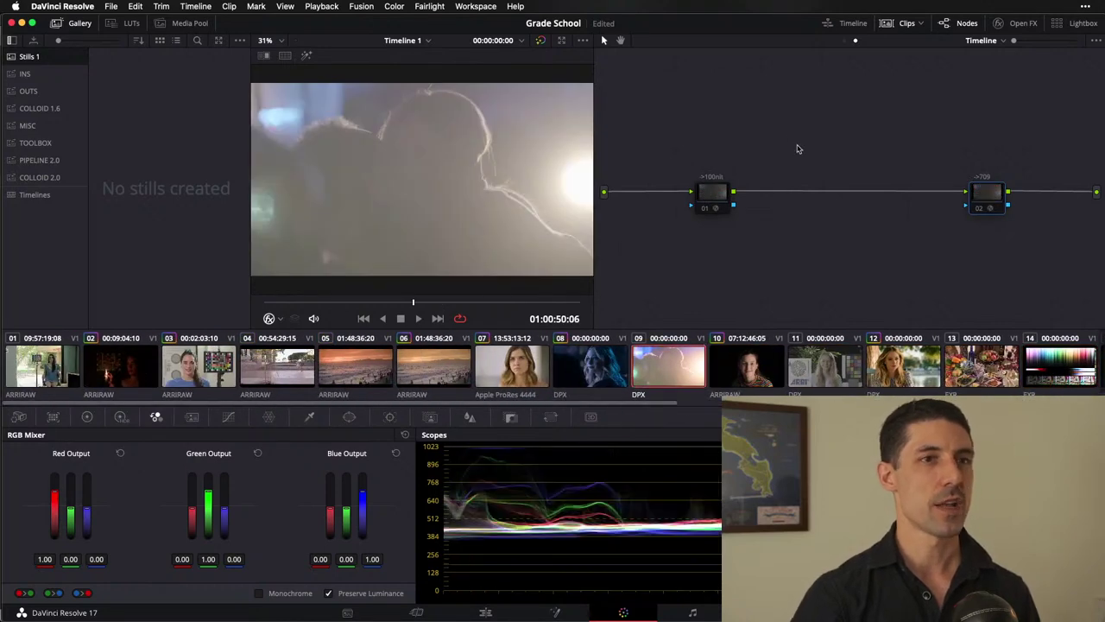
pyautogui.click(847, 43)
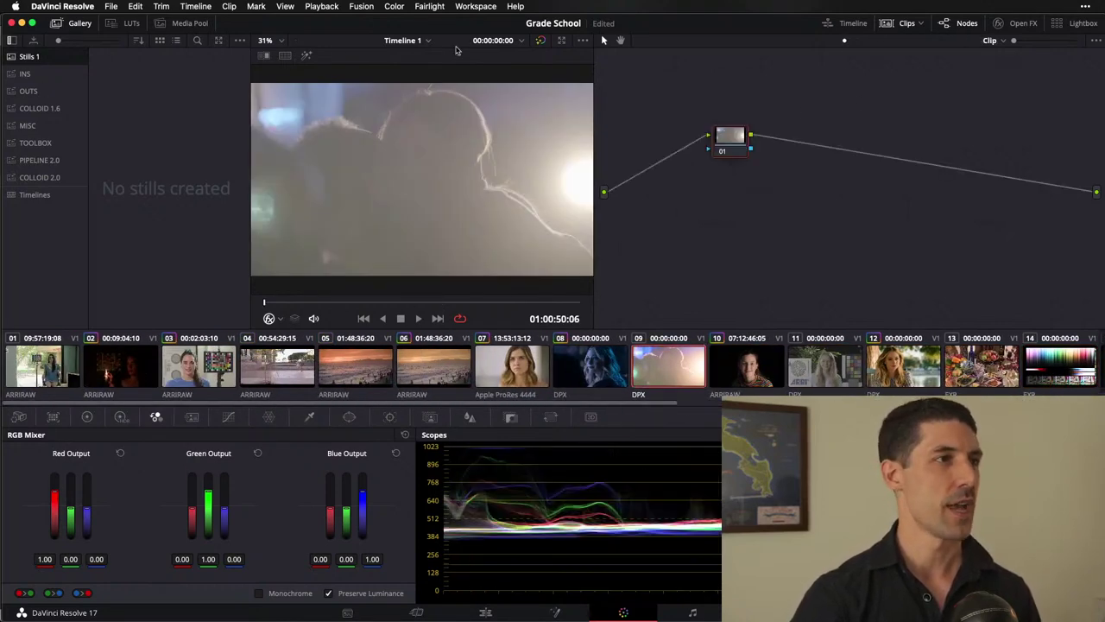
# Step: Search the effects library for ACES and apply ACES Transform to node 01 of clip 09
pyautogui.click(1012, 24)
pyautogui.click(968, 58)
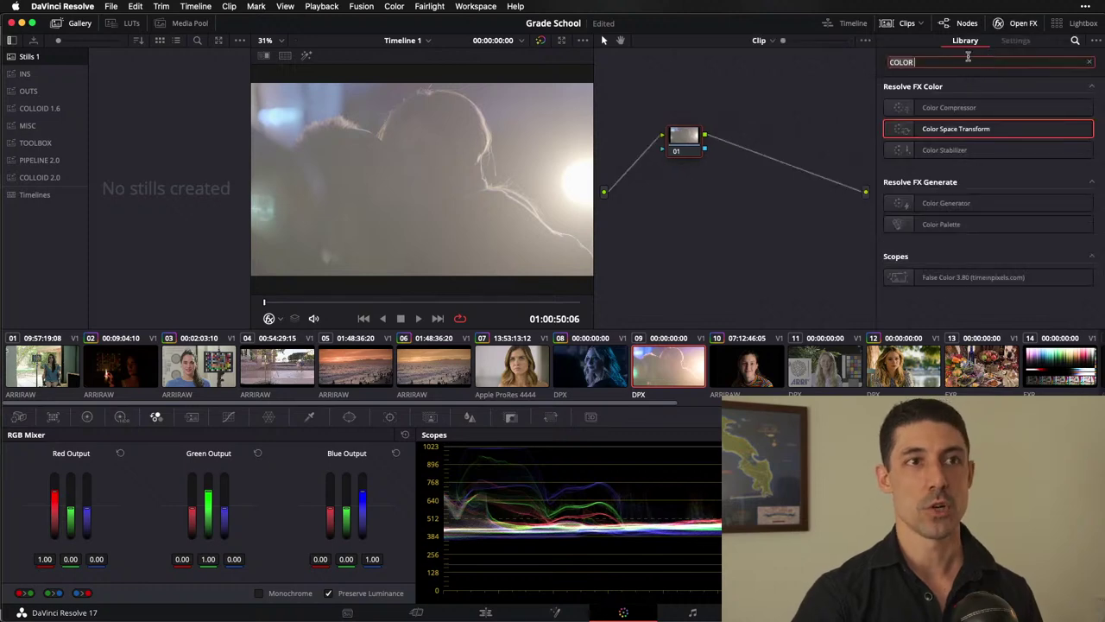
pyautogui.press('BackSpace')
pyautogui.press('BackSpace')
pyautogui.press('BackSpace')
pyautogui.press('BackSpace')
pyautogui.press('BackSpace')
pyautogui.write('ACES')
pyautogui.moveTo(943, 107)
pyautogui.mouseDown()
pyautogui.moveTo(679, 136)
pyautogui.moveTo(685, 142)
pyautogui.mouseUp()
# Step: Set node 01's ACES Input Transform to Alexa
pyautogui.click(1009, 116)
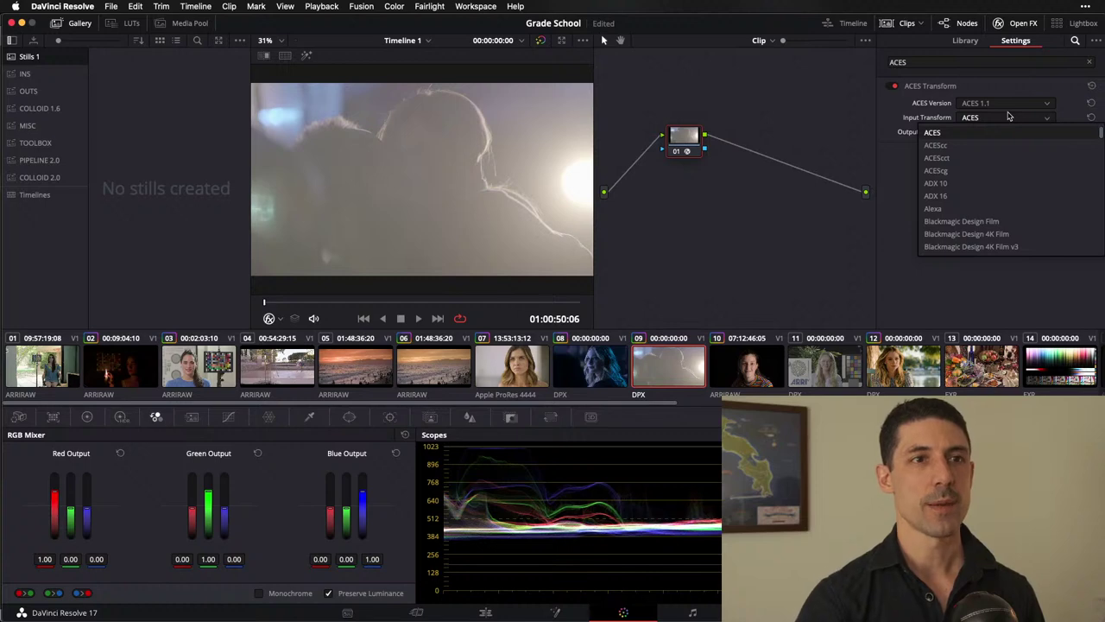
pyautogui.press('Down')
pyautogui.press('Down')
pyautogui.press('Down')
pyautogui.press('Down')
pyautogui.press('Down')
pyautogui.press('Down')
pyautogui.press('Return')
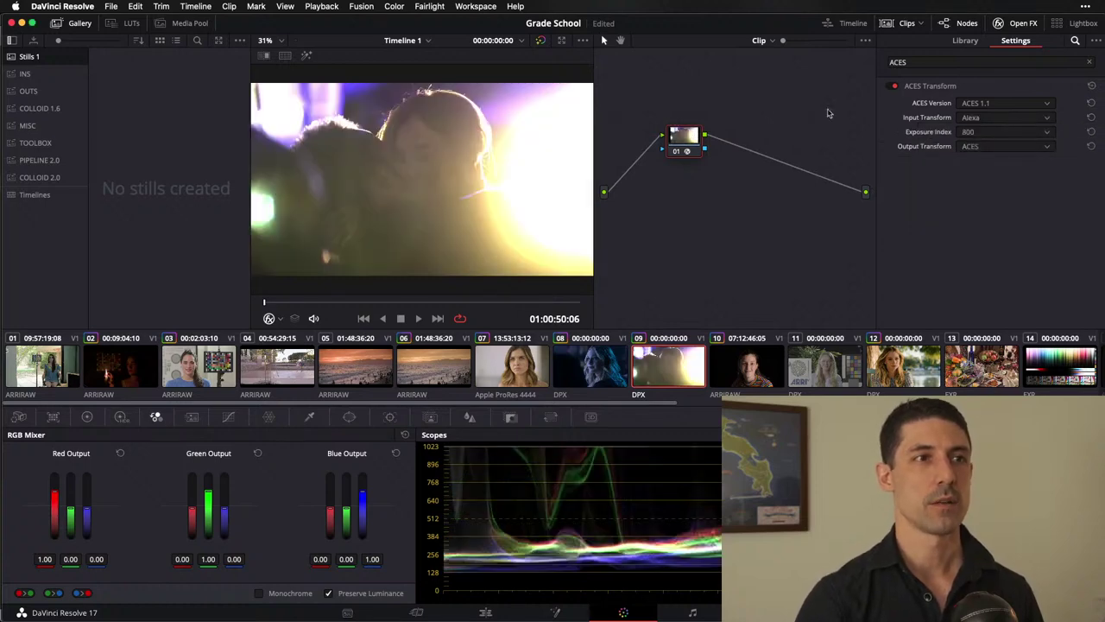
# Step: Add a serial node after node 01 and set node 01's Output Transform to ACEScct
pyautogui.hotkey('alt', 's')
pyautogui.click(687, 137)
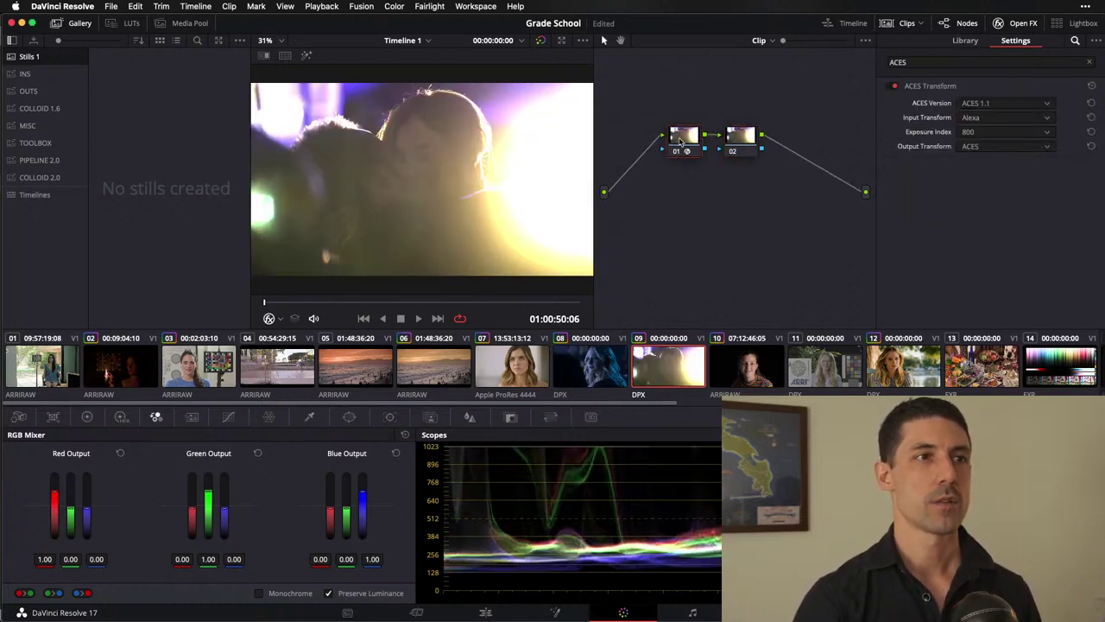
pyautogui.click(1006, 145)
pyautogui.click(993, 192)
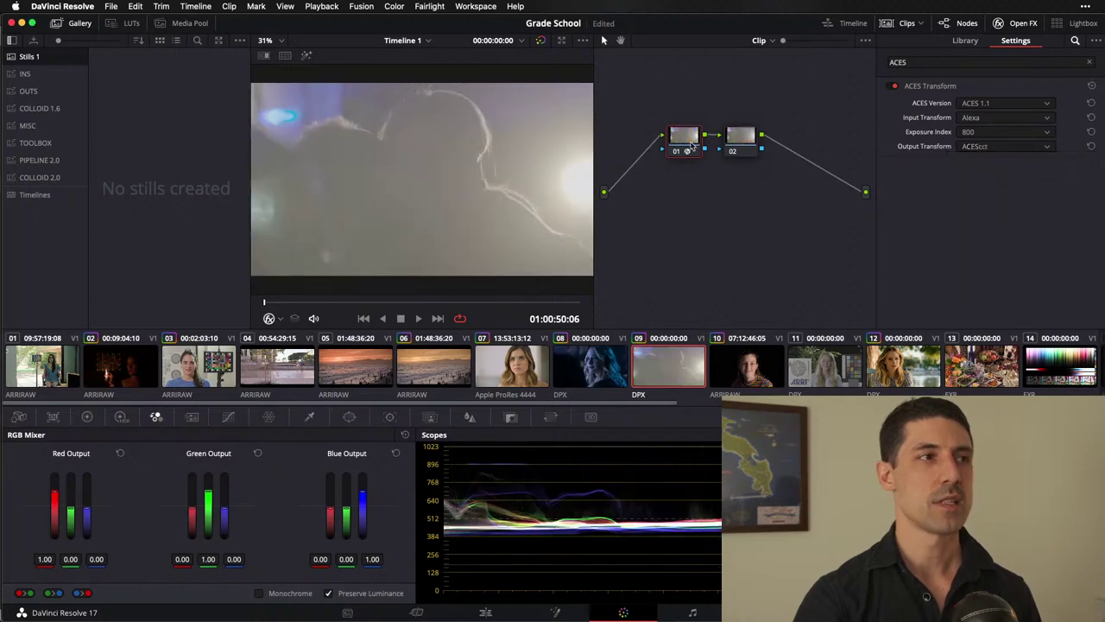
# Step: Apply ACES Transform to node 02 and set its Input Transform to ACEScct
pyautogui.click(748, 142)
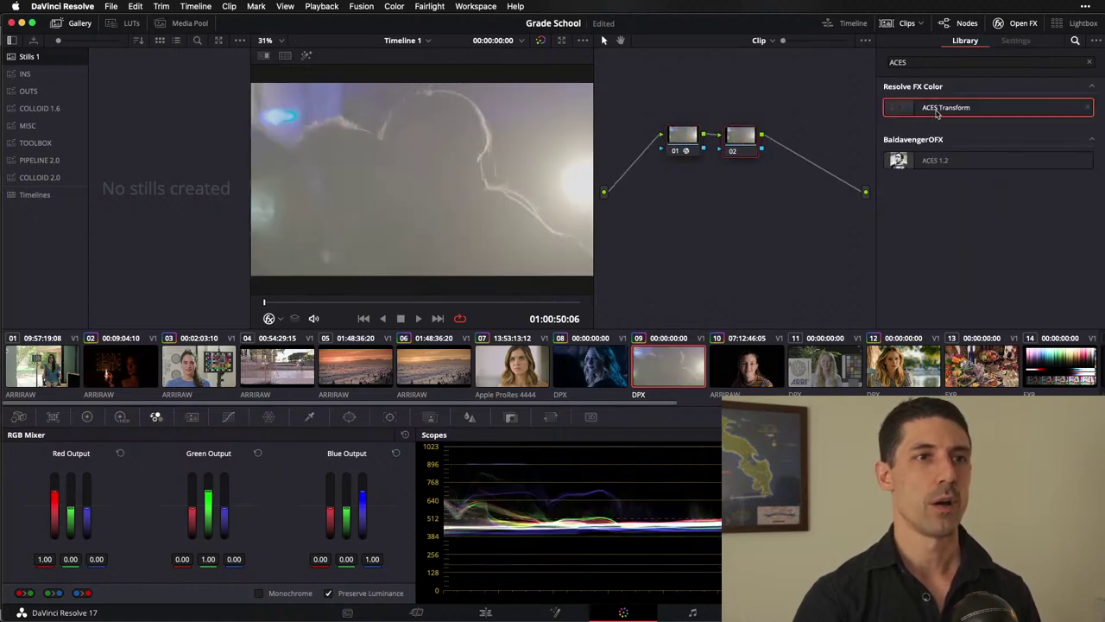
pyautogui.moveTo(937, 113); pyautogui.dragTo(742, 136)
pyautogui.click(1005, 117)
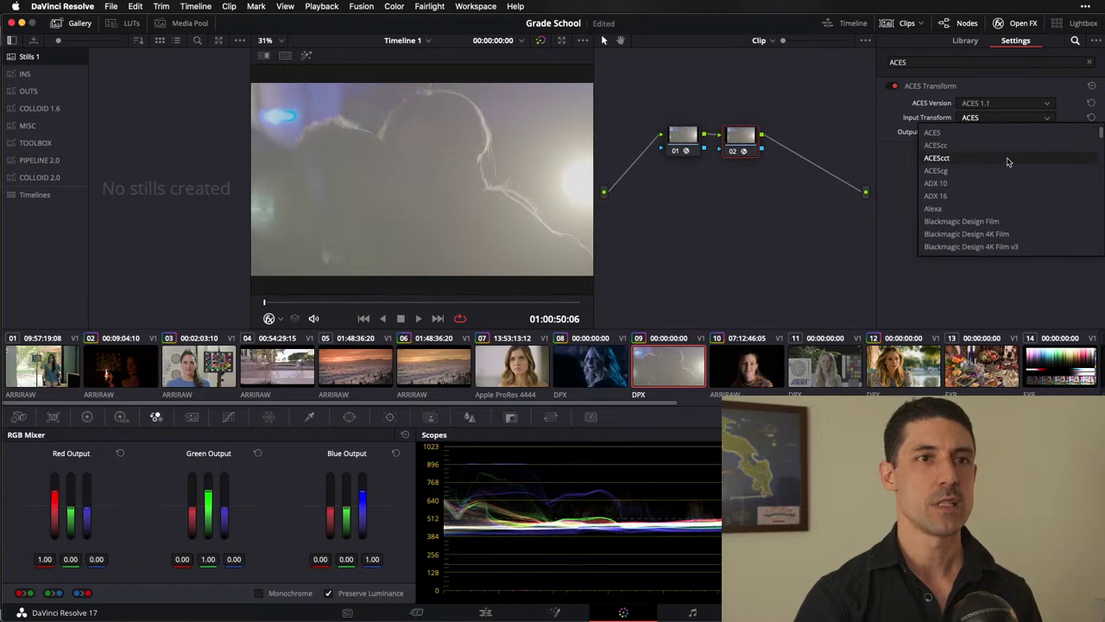
pyautogui.click(936, 158)
# Step: Set node 02's ACES Output Transform to Rec.709
pyautogui.click(1007, 132)
pyautogui.press('Down')
pyautogui.press('Down')
pyautogui.press('Down')
pyautogui.press('Down')
pyautogui.press('Down')
pyautogui.press('Down')
pyautogui.press('Down')
pyautogui.press('Down')
pyautogui.press('Down')
pyautogui.press('Down')
pyautogui.press('Down')
pyautogui.press('Down')
pyautogui.press('Down')
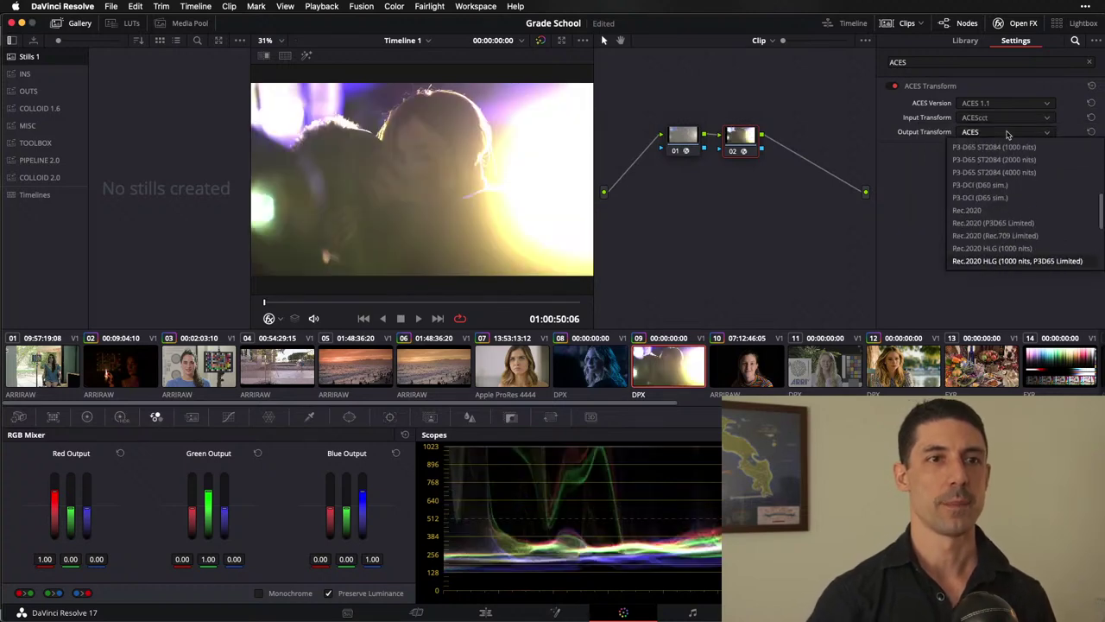
pyautogui.press('Up')
pyautogui.press('Return')
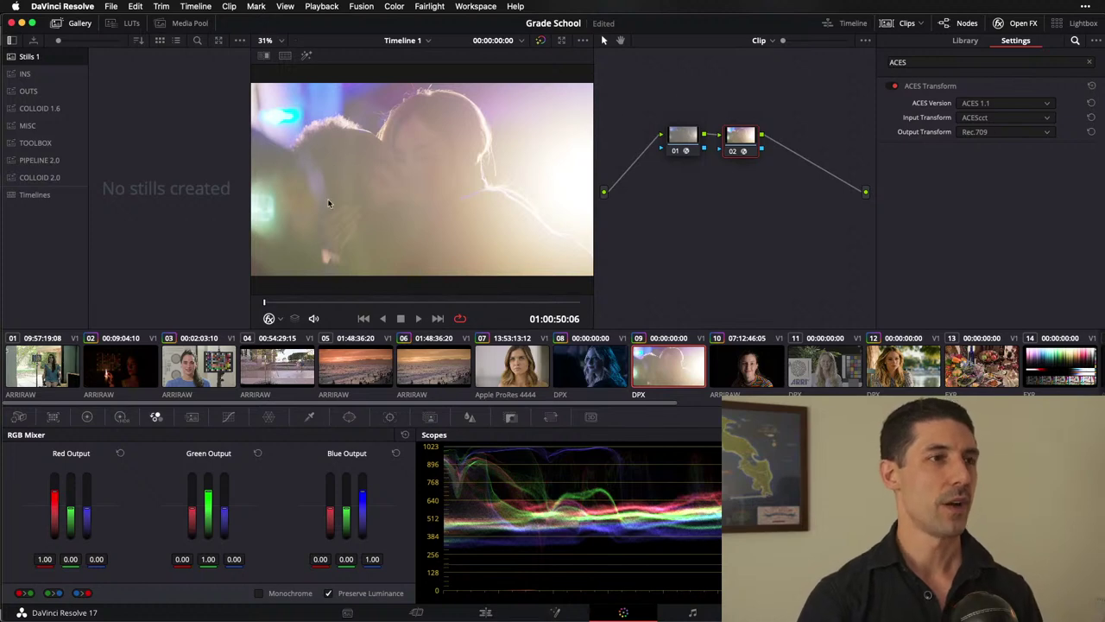
# Step: View clip 09 full screen and compare the image with all grades bypassed and enabled
pyautogui.press('super+f')
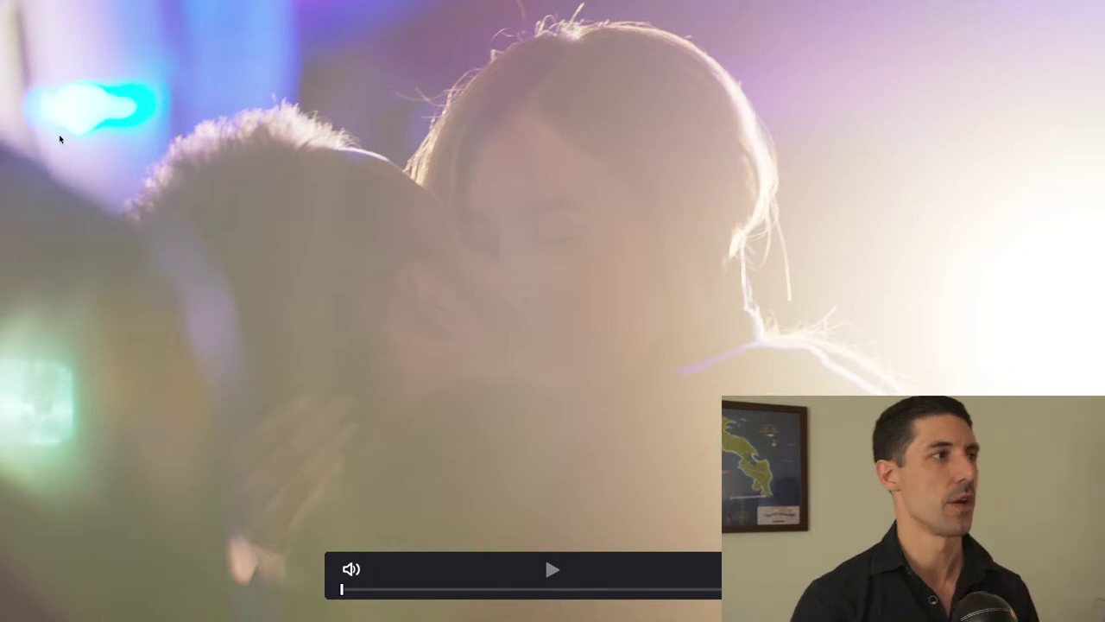
pyautogui.hotkey('shift', 'd')
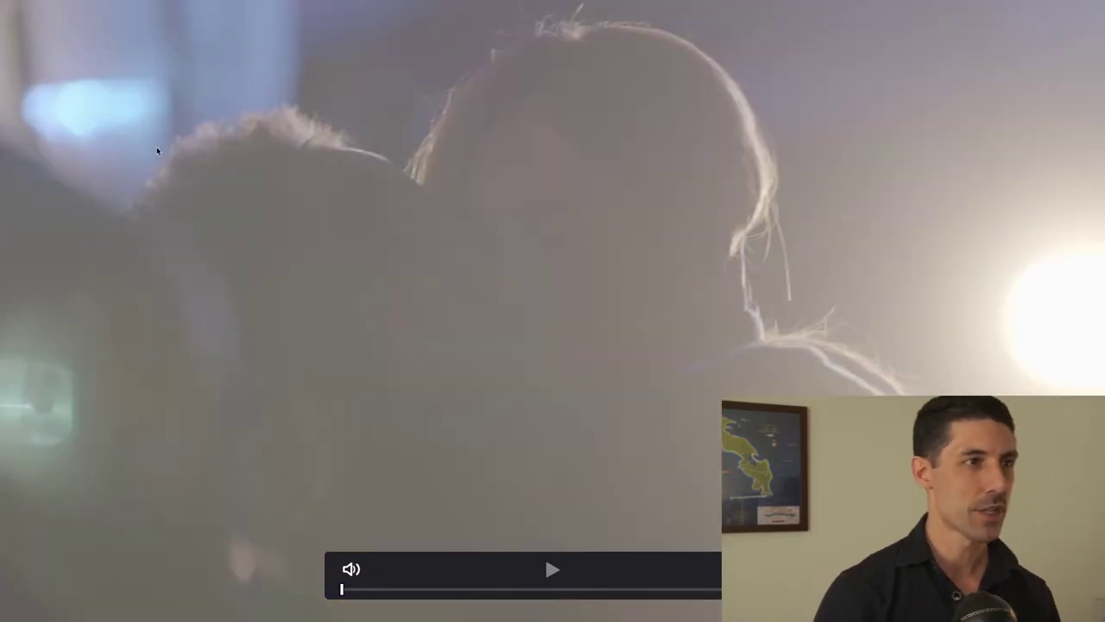
pyautogui.hotkey('shift', 'd')
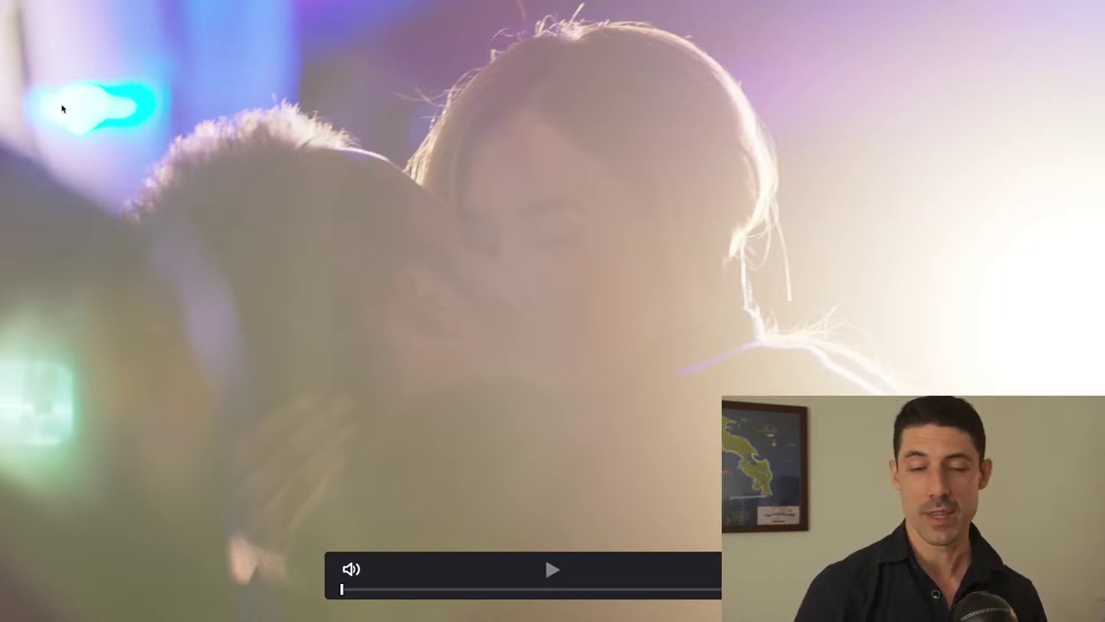
pyautogui.press('Escape')
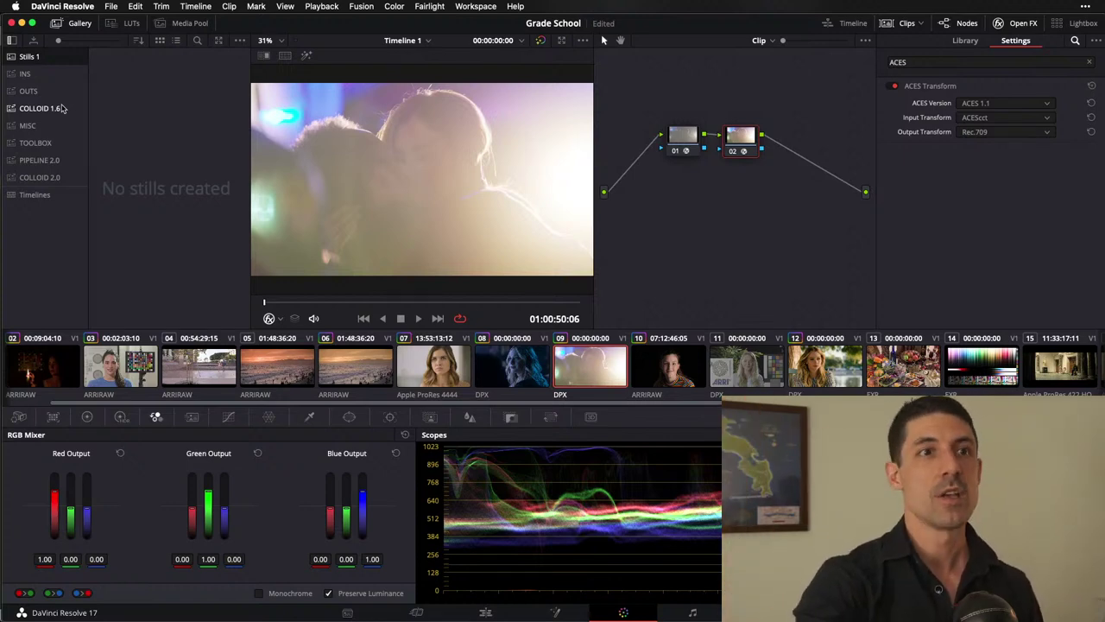
# Step: Review node 01's ACES Transform settings and check the graded image full screen
pyautogui.click(693, 144)
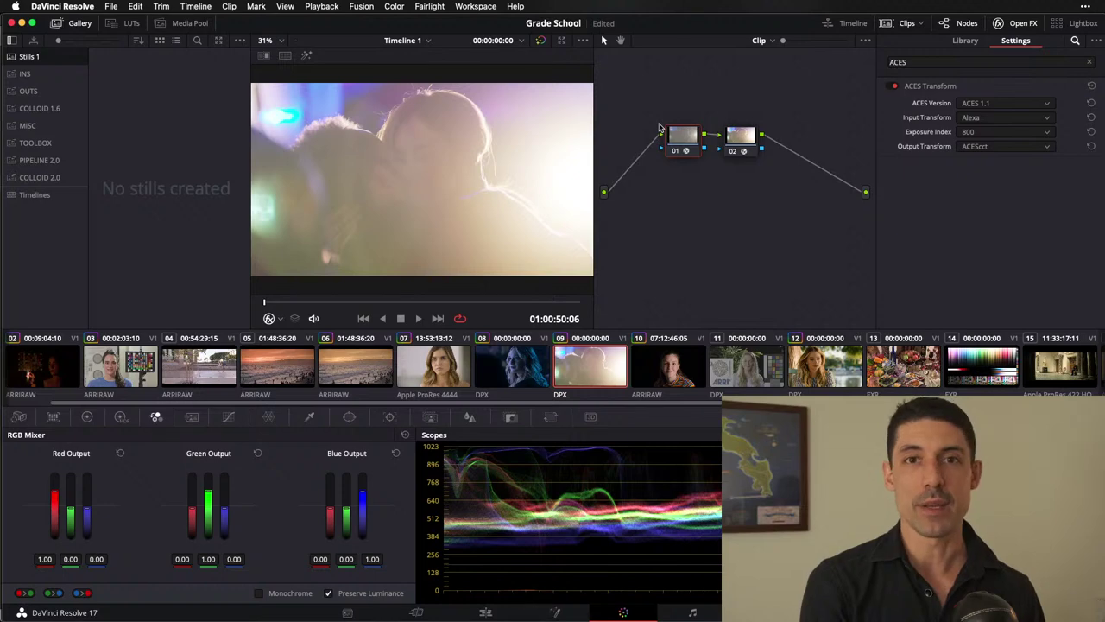
pyautogui.press('super+f')
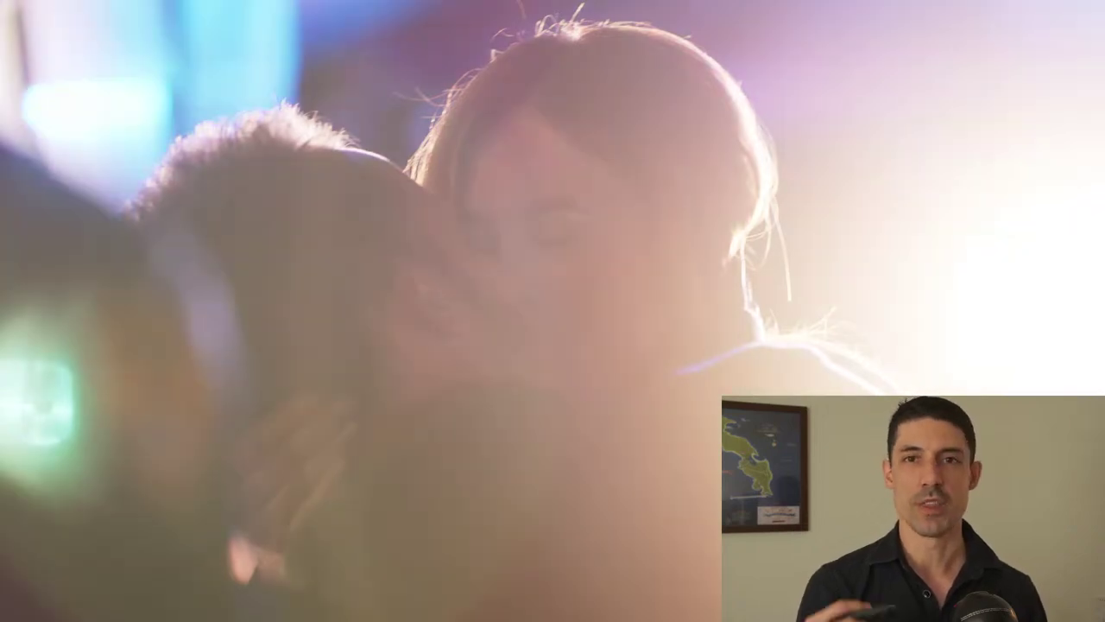
pyautogui.press('super+f')
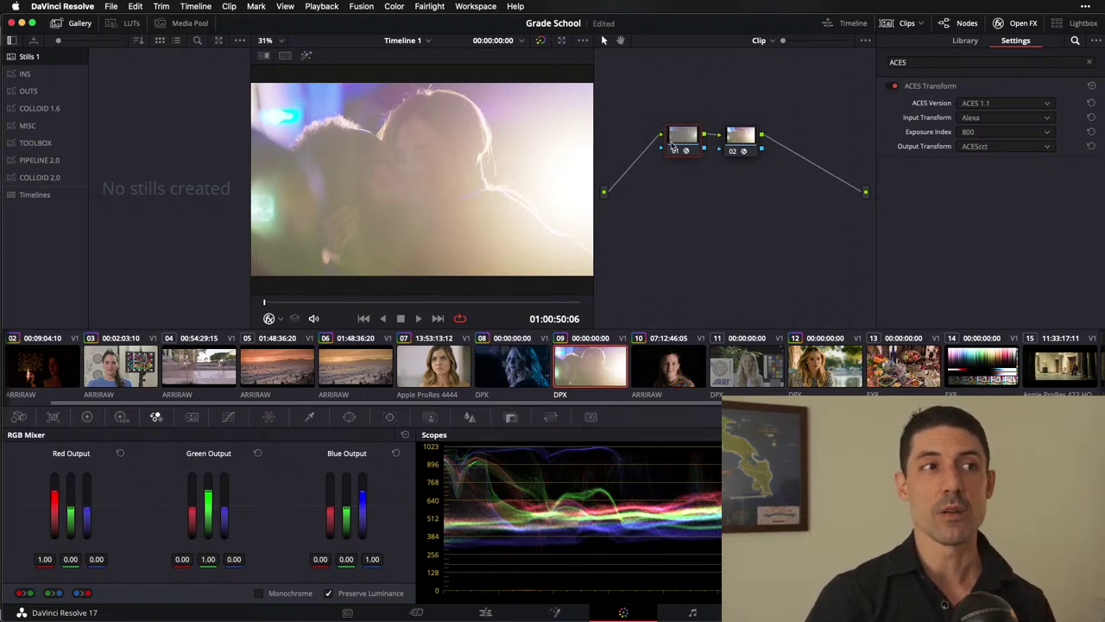
# Step: Delete both ACES Transform nodes together and add one empty serial node in their place
pyautogui.moveTo(672, 145); pyautogui.dragTo(651, 143)
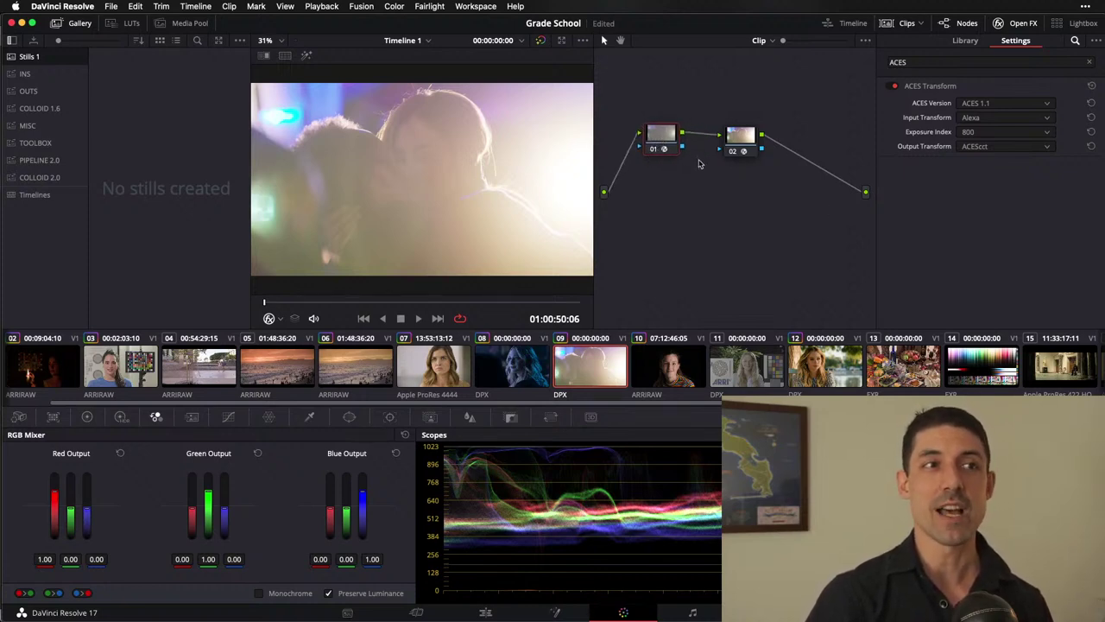
pyautogui.moveTo(777, 177); pyautogui.dragTo(650, 125)
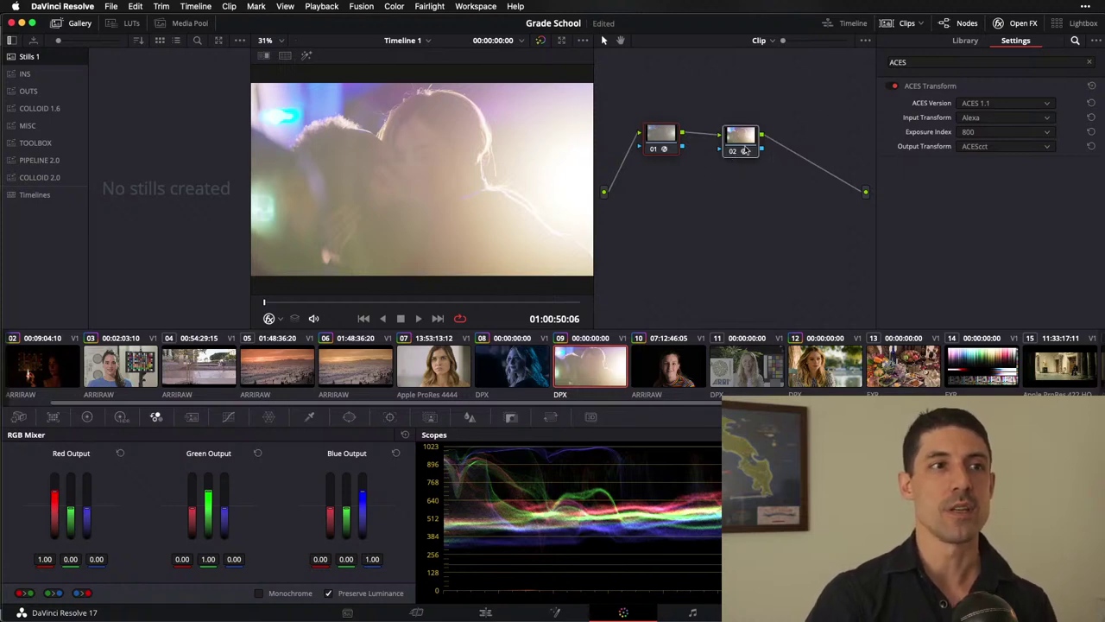
pyautogui.press('Delete')
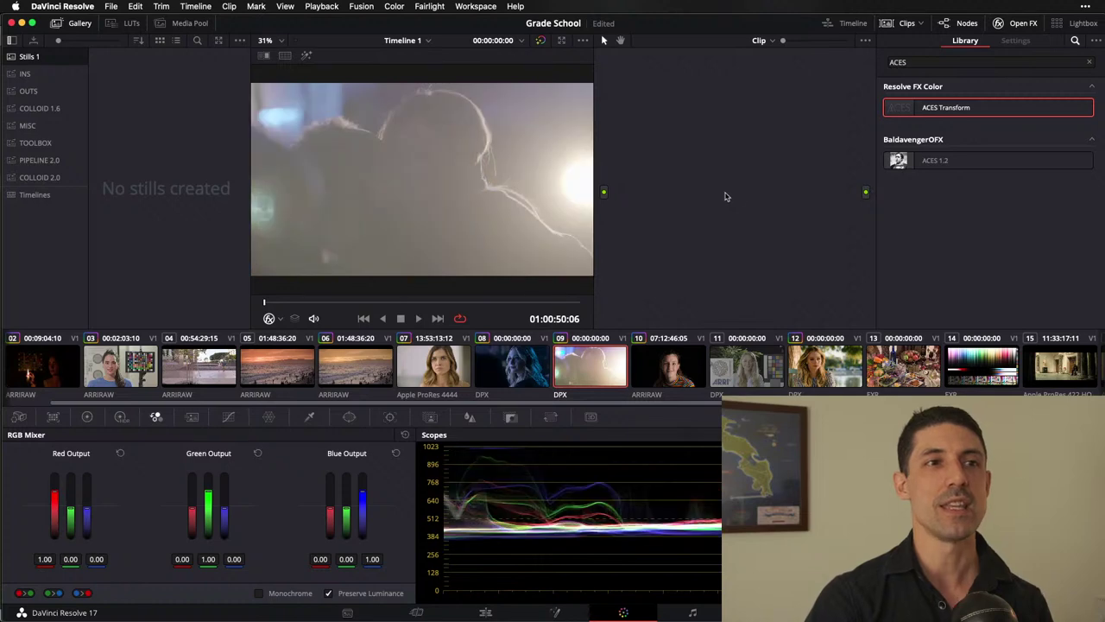
pyautogui.hotkey('alt', 's')
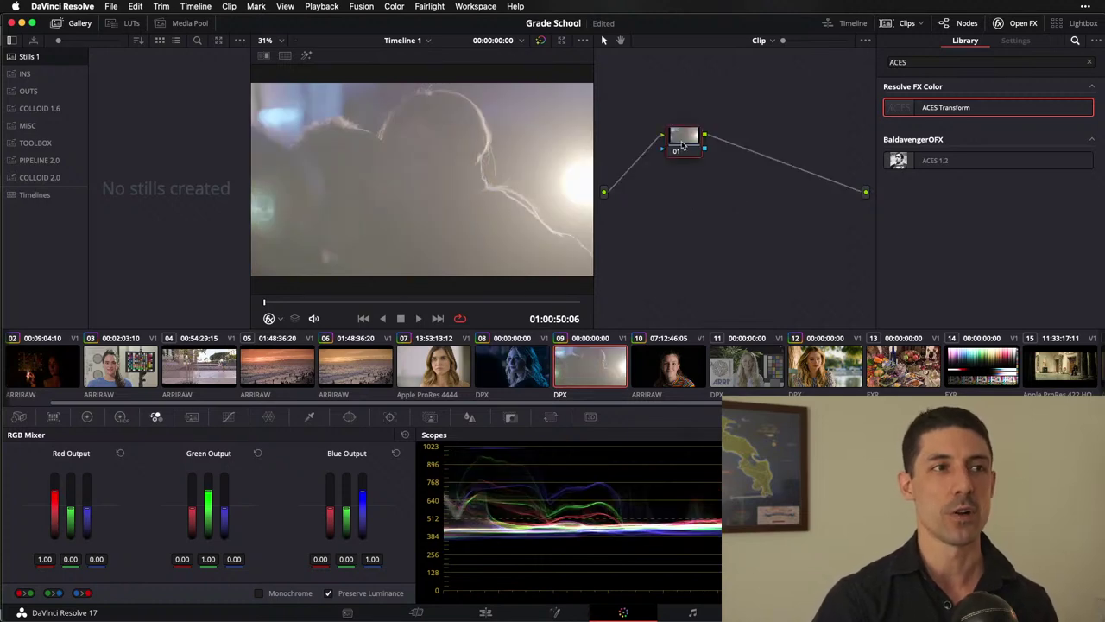
pyautogui.moveTo(683, 146); pyautogui.dragTo(687, 151)
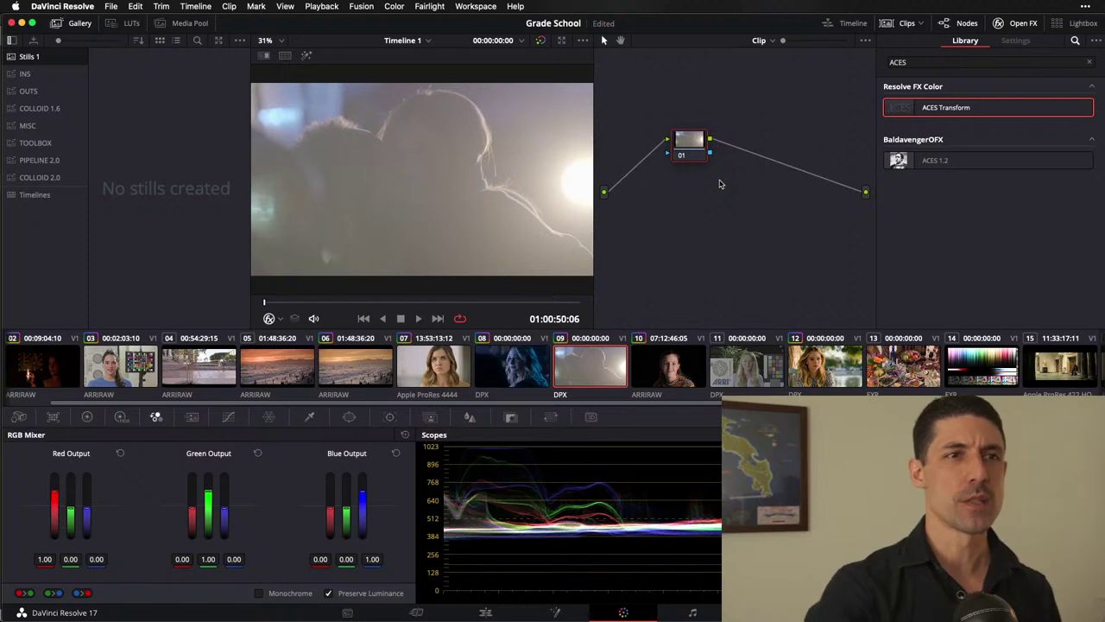
# Step: Clear the ACES search from the effects library and shift node 01 slightly in the graph
pyautogui.click(1089, 63)
pyautogui.moveTo(687, 141); pyautogui.dragTo(686, 147)
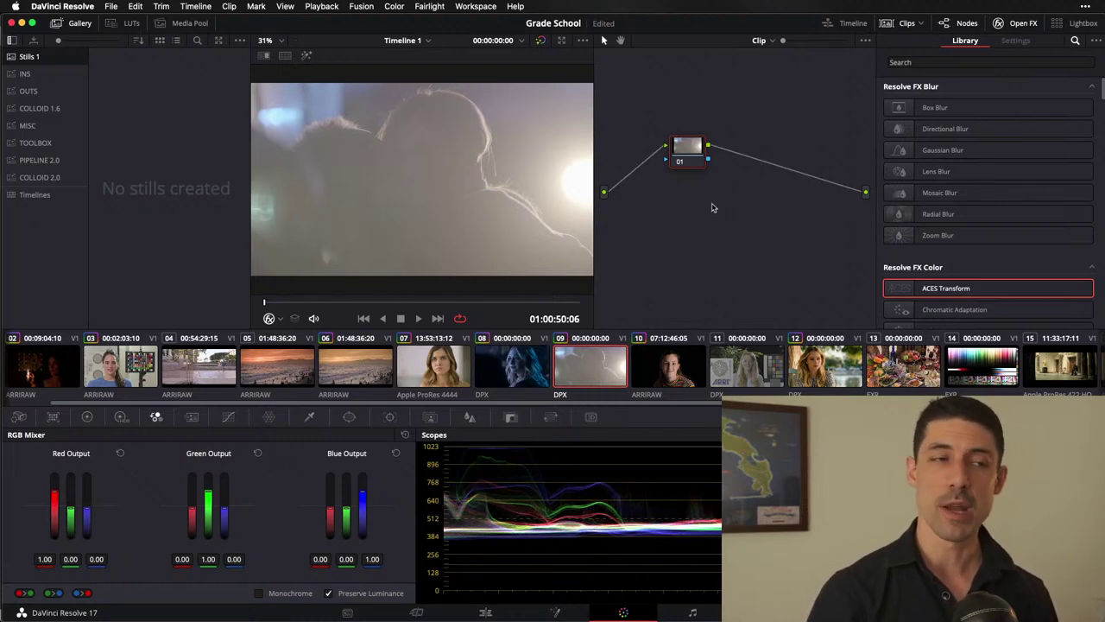
pyautogui.moveTo(706, 144); pyautogui.dragTo(710, 146)
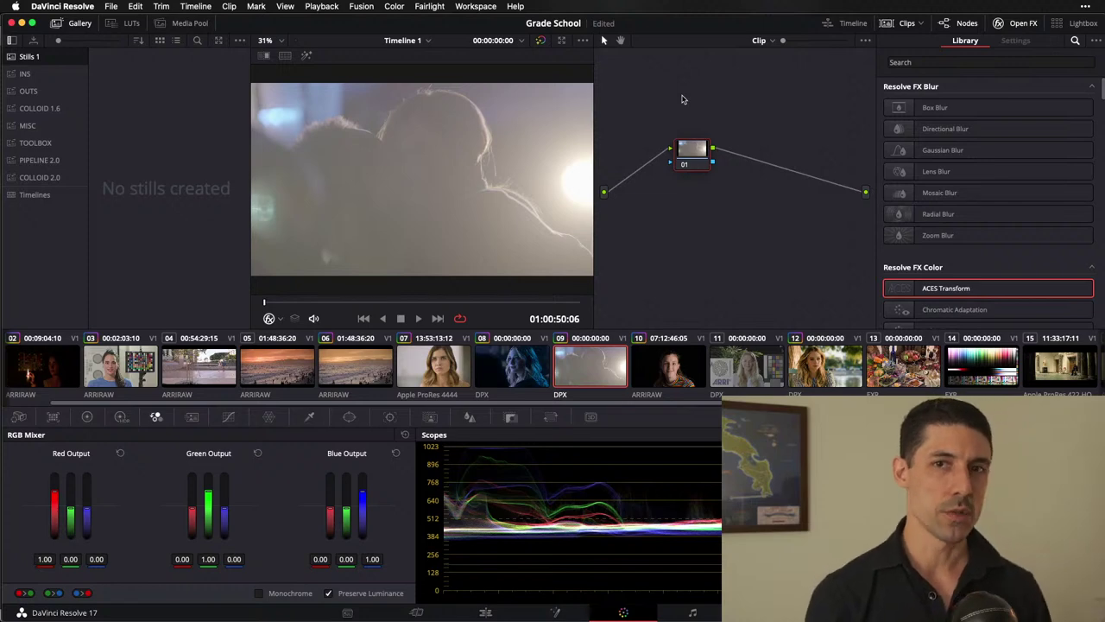
# Step: Show the High Dynamic Range wheels, followed by the Primaries wheels
pyautogui.click(121, 417)
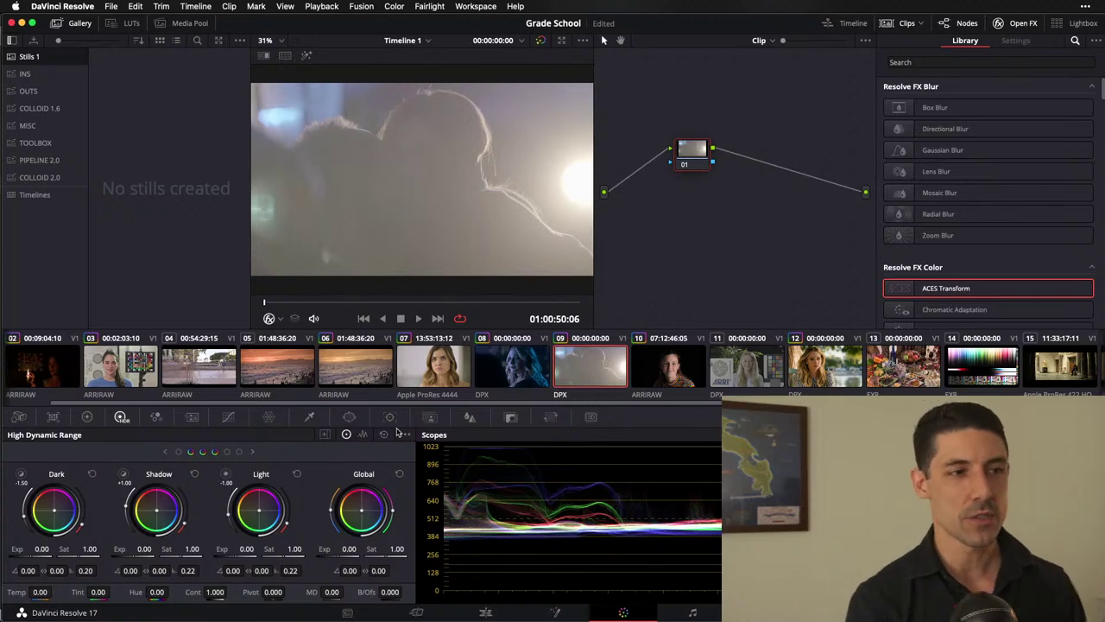
pyautogui.click(87, 417)
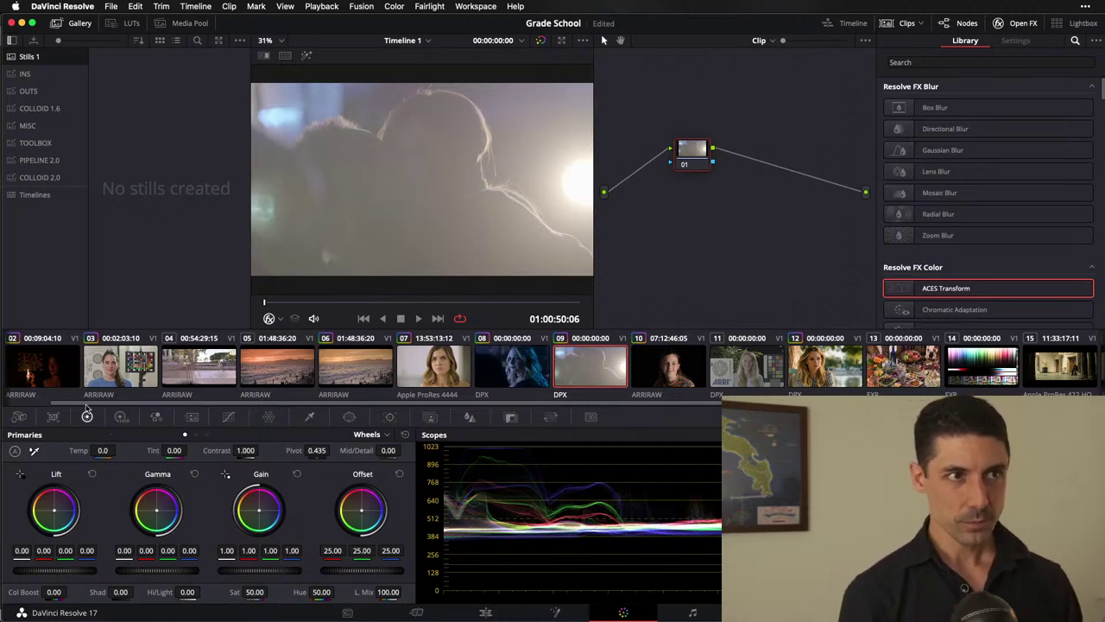
pyautogui.hotkey('alt', 's')
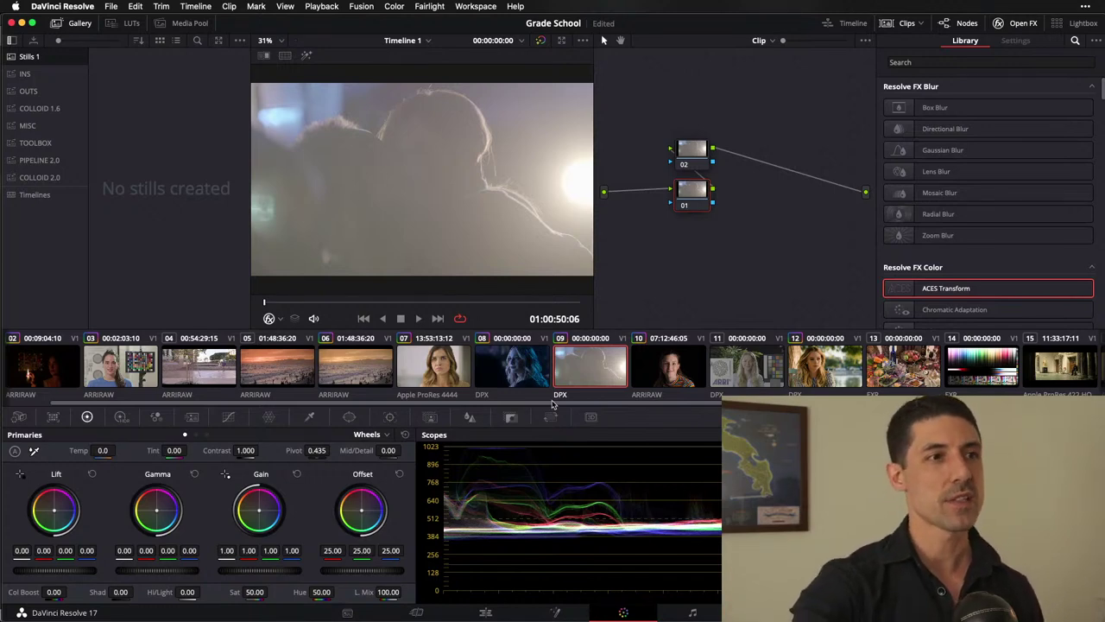
pyautogui.click(694, 196)
pyautogui.press('Delete')
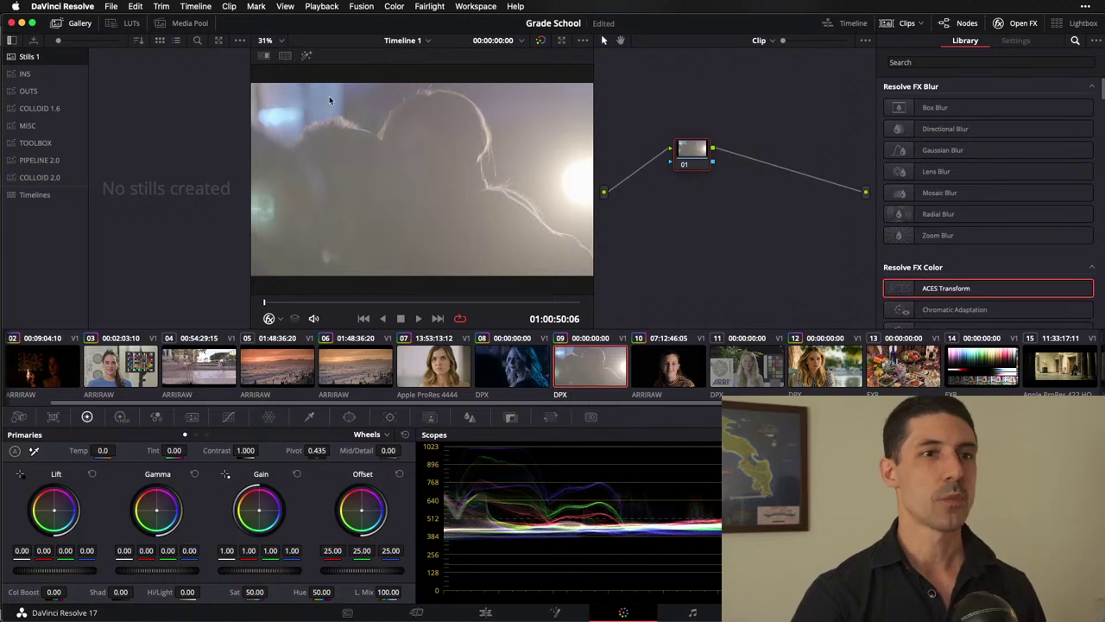
# Step: Find the Arri folder among the LUTs and apply Arri Alexa LogC to Rec709 to clip 09's node 01
pyautogui.click(127, 24)
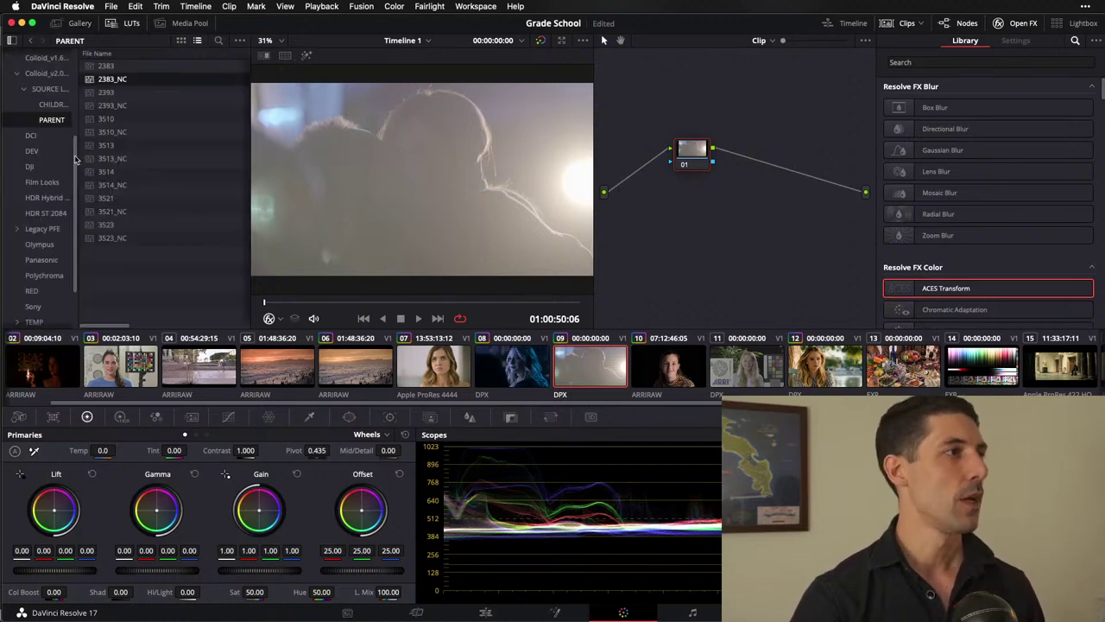
pyautogui.scroll(5, 53, 106)
pyautogui.click(31, 117)
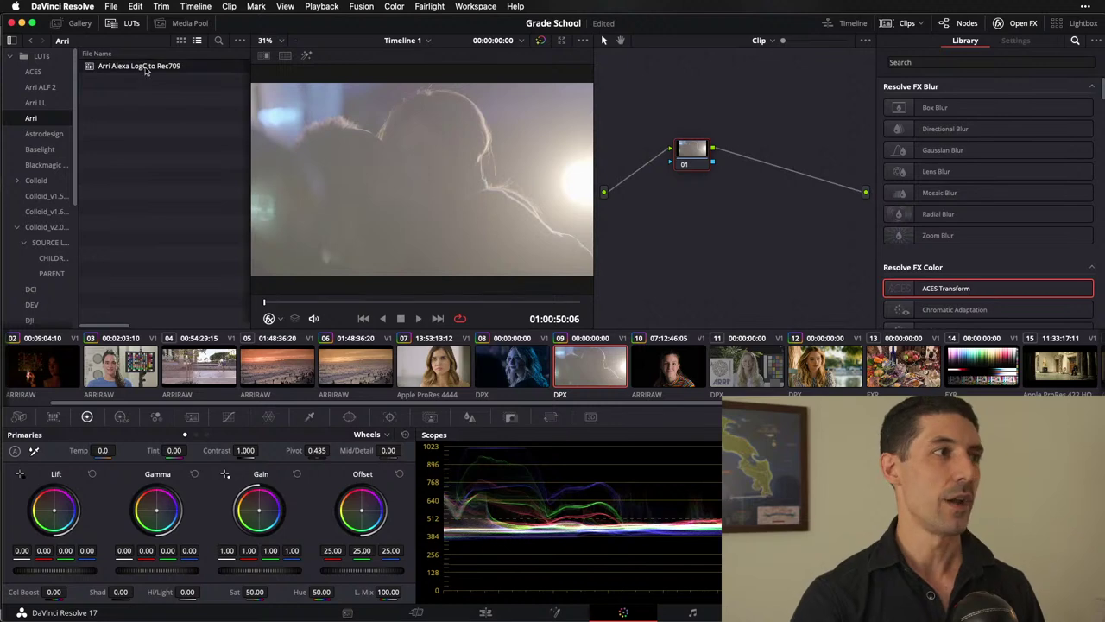
pyautogui.moveTo(143, 66); pyautogui.dragTo(391, 81)
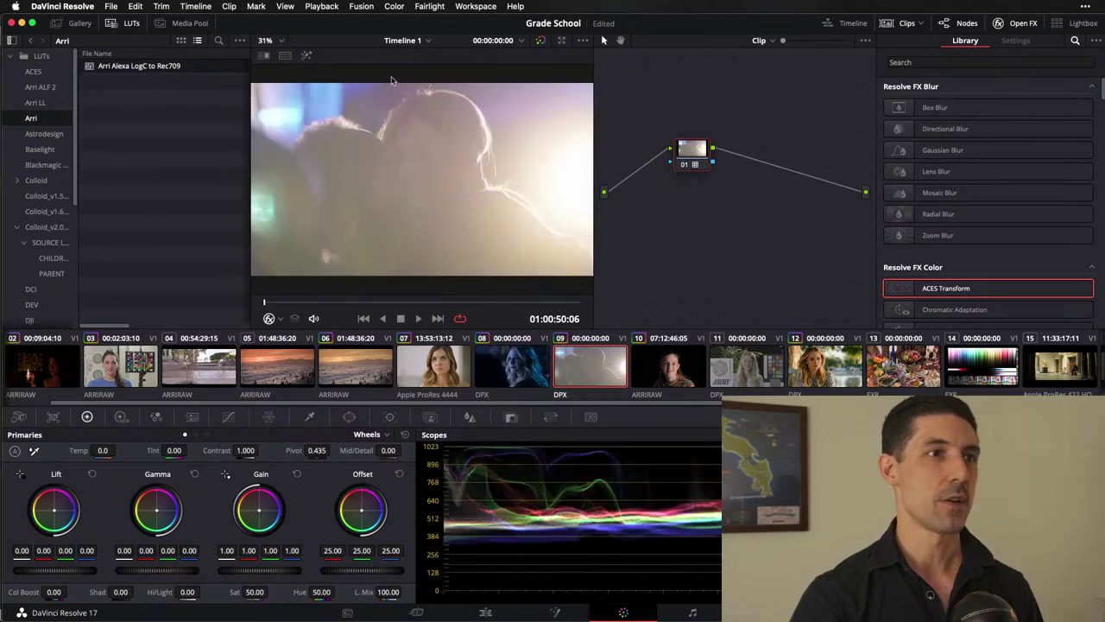
# Step: Bring up clip 07's own node graph after checking the timeline-level one, and hide the effects library
pyautogui.click(430, 371)
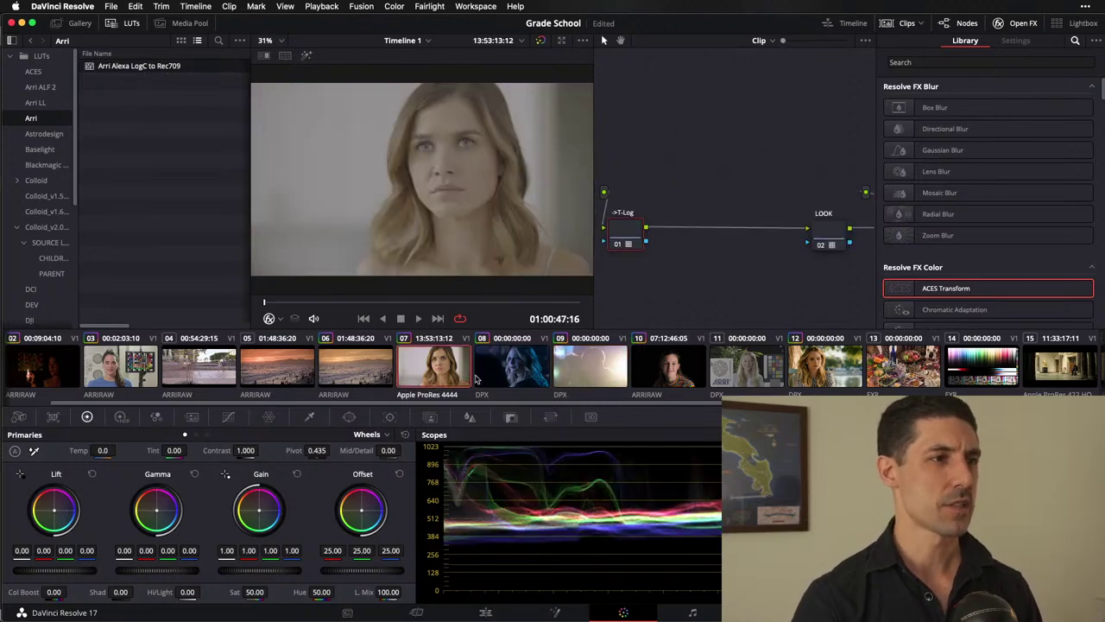
pyautogui.click(761, 40)
pyautogui.click(763, 69)
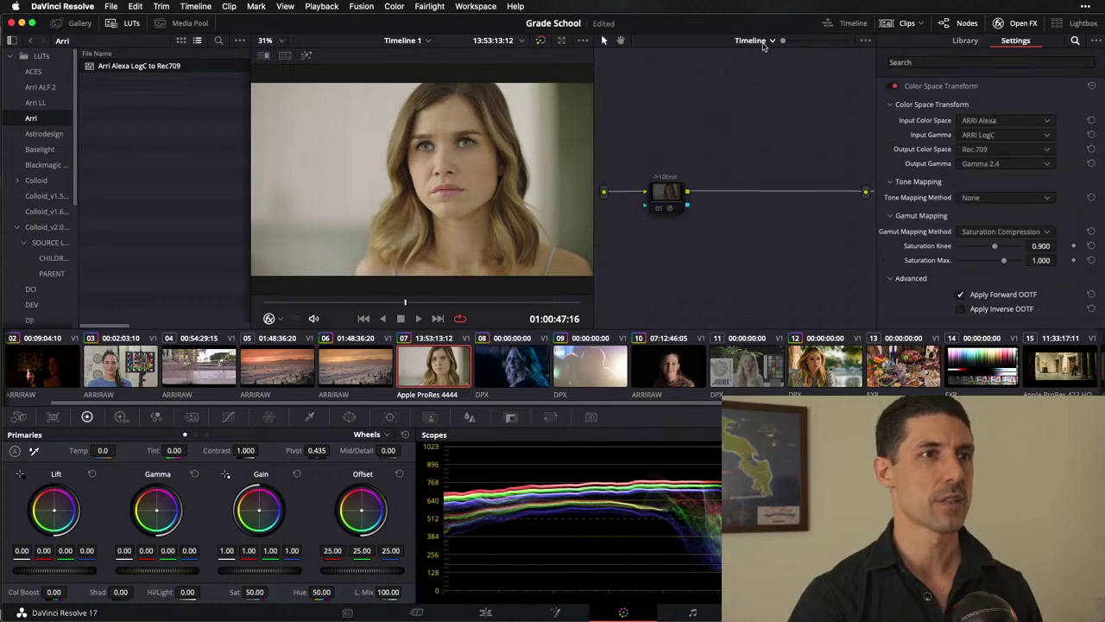
pyautogui.click(757, 40)
pyautogui.click(766, 58)
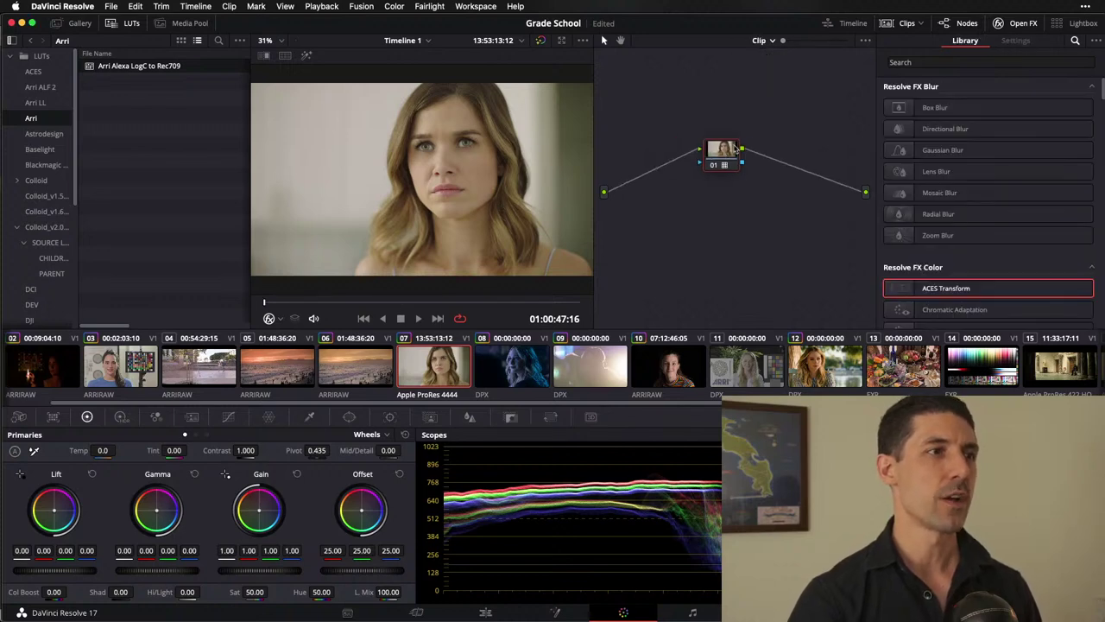
pyautogui.click(1023, 23)
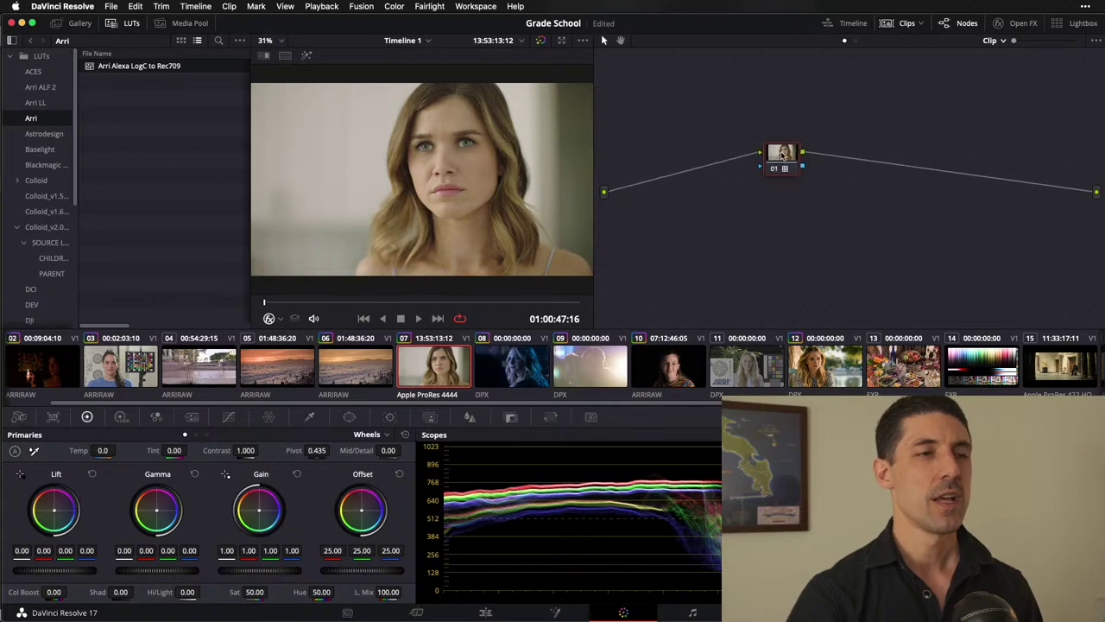
# Step: Add a disabled node with Offset 15.80 before clip 07's LUT node and a serial node with Offset 20.55 after it
pyautogui.hotkey('shift', 's')
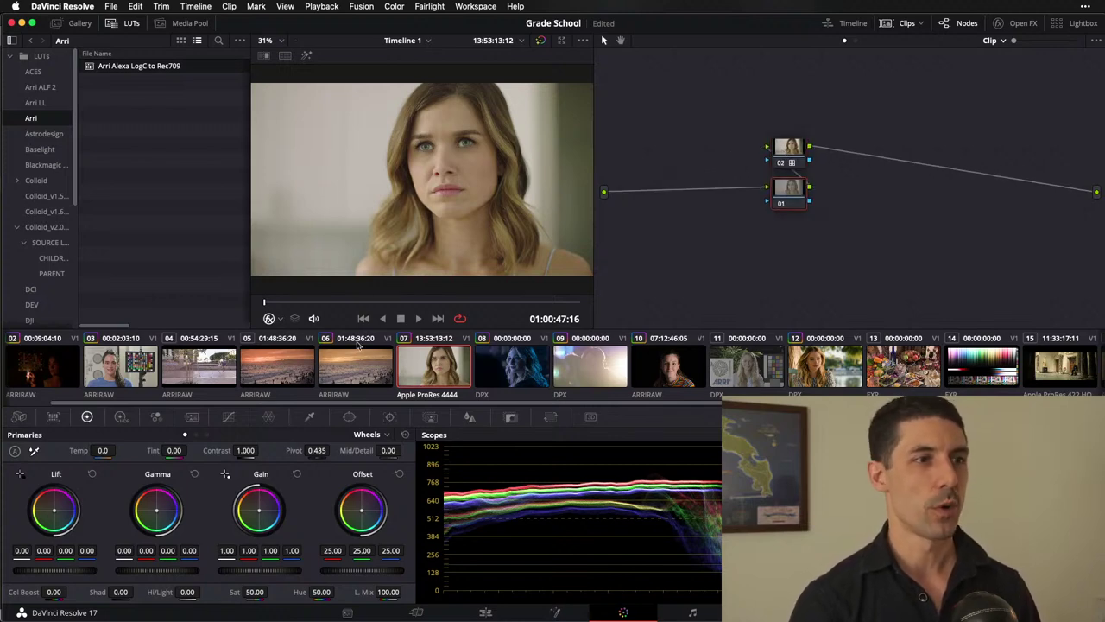
pyautogui.moveTo(362, 570); pyautogui.dragTo(331, 570)
pyautogui.hotkey('ctrl', 'd')
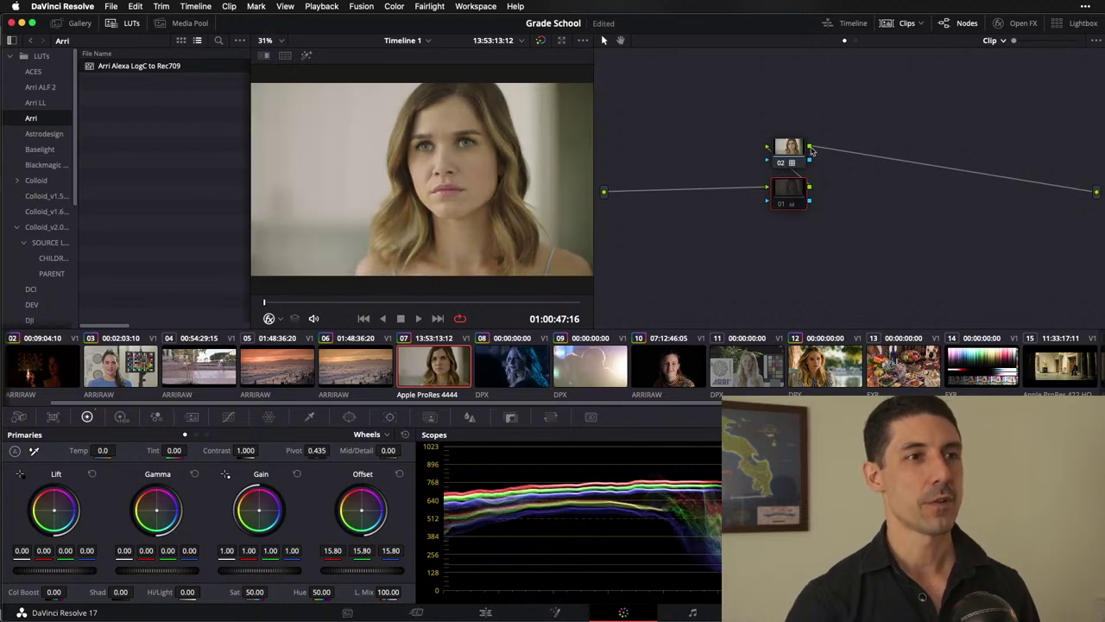
pyautogui.hotkey('alt', 's')
pyautogui.moveTo(368, 570)
pyautogui.mouseDown()
pyautogui.moveTo(307, 570)
pyautogui.moveTo(353, 570)
pyautogui.mouseUp()
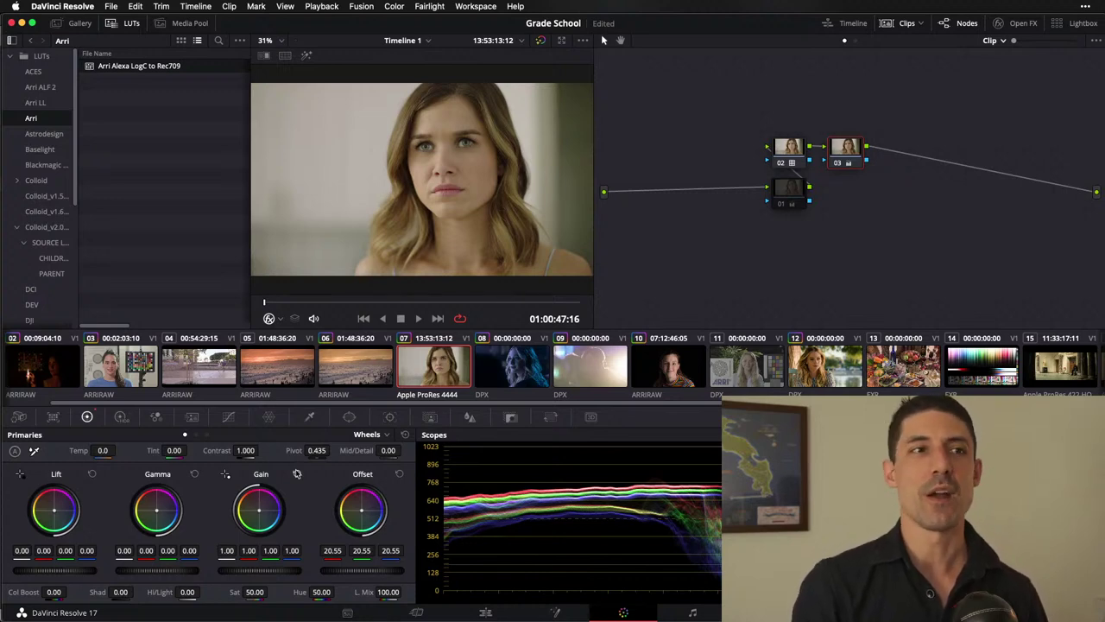
# Step: Reset clip 07's graph to a single empty node and re-enable the timeline-level transform nodes
pyautogui.rightClick(726, 90)
pyautogui.click(744, 95)
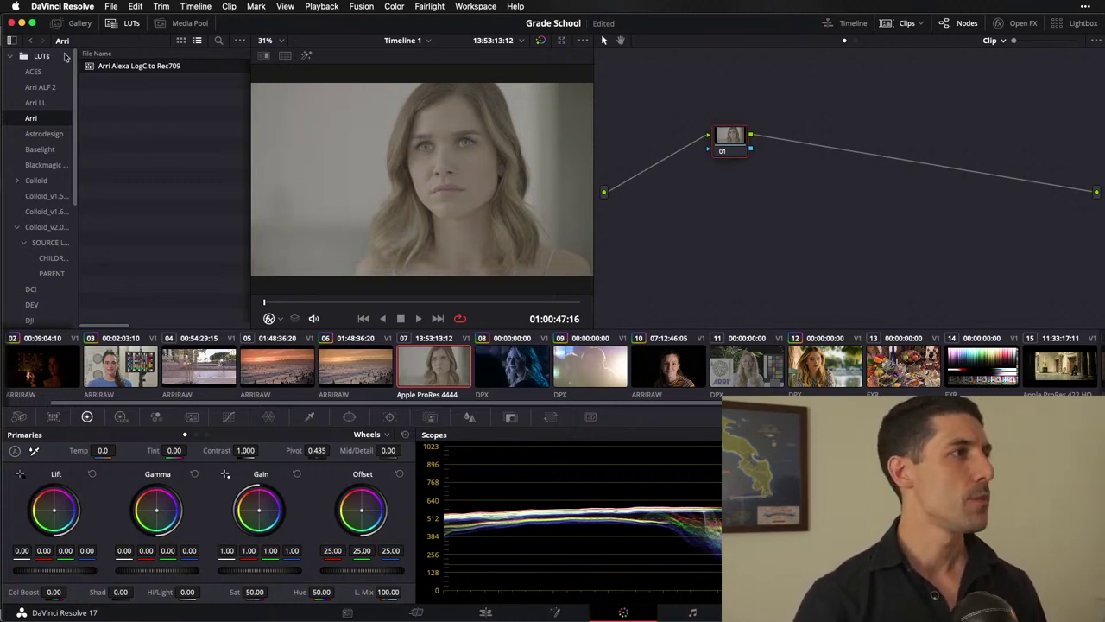
pyautogui.click(857, 41)
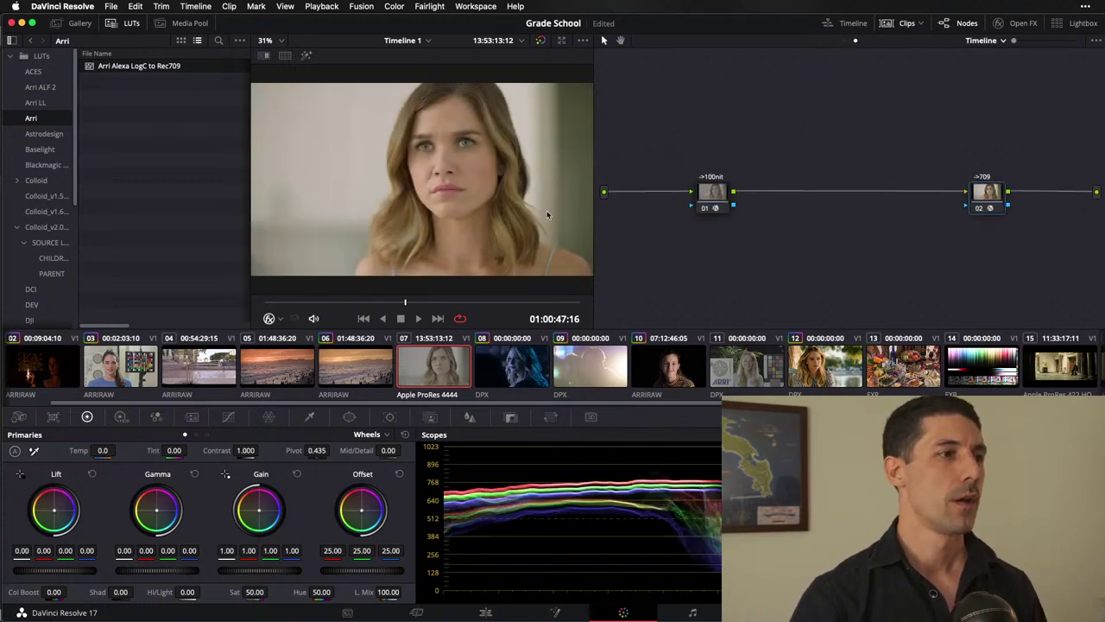
pyautogui.click(846, 41)
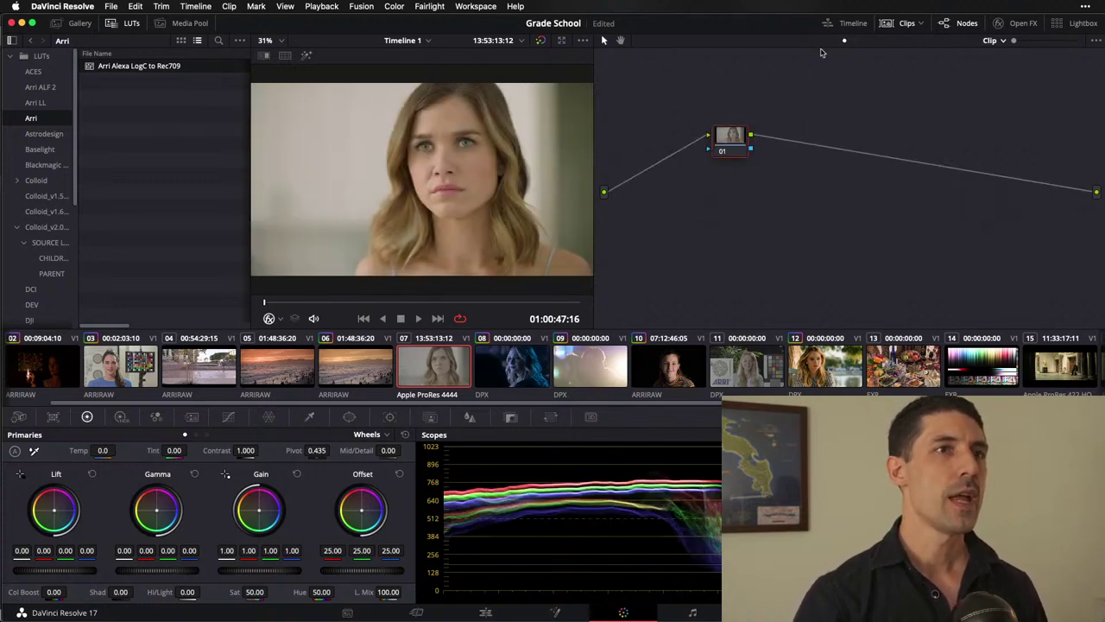
pyautogui.moveTo(728, 147); pyautogui.dragTo(735, 155)
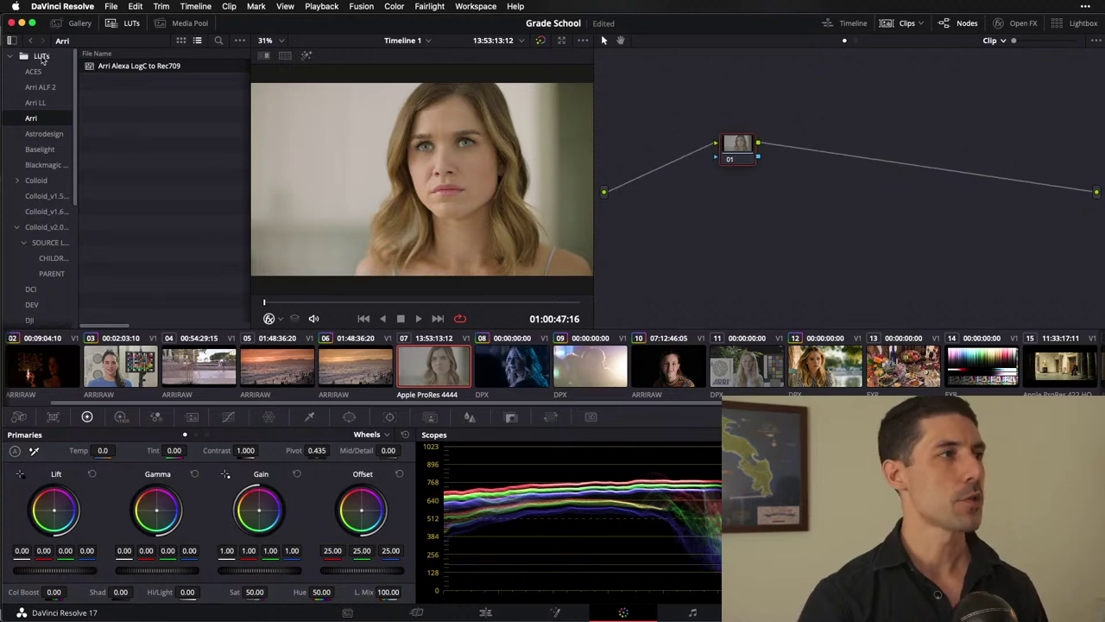
# Step: List the root LUTs folder and add a node with a circle window stretched to an aspect of about 75, softness about 6.5
pyautogui.click(42, 57)
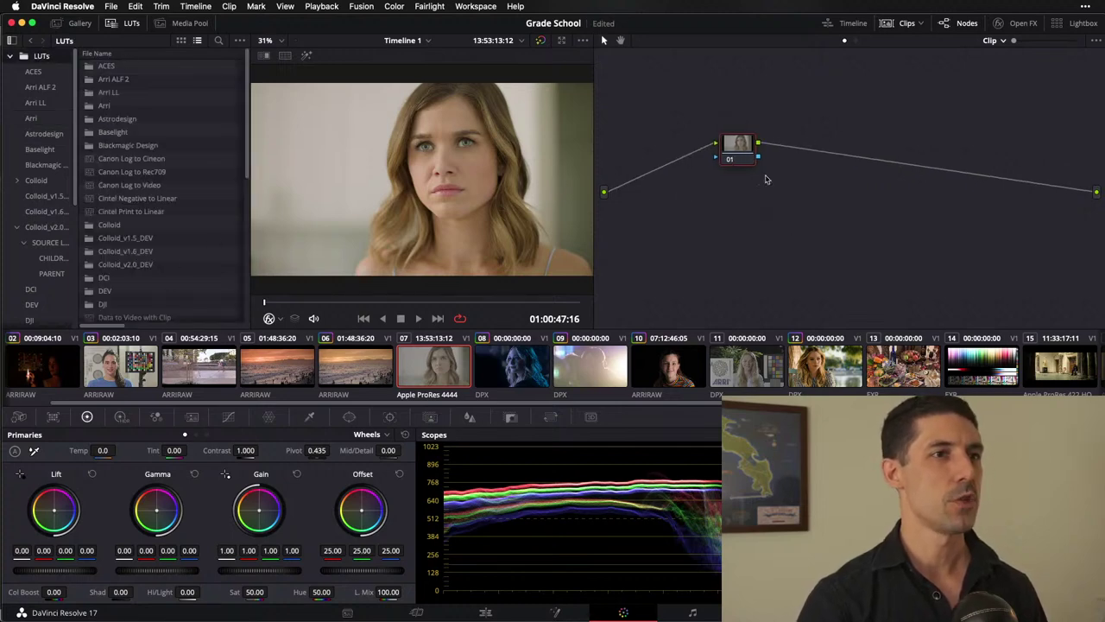
pyautogui.hotkey('alt', 'c')
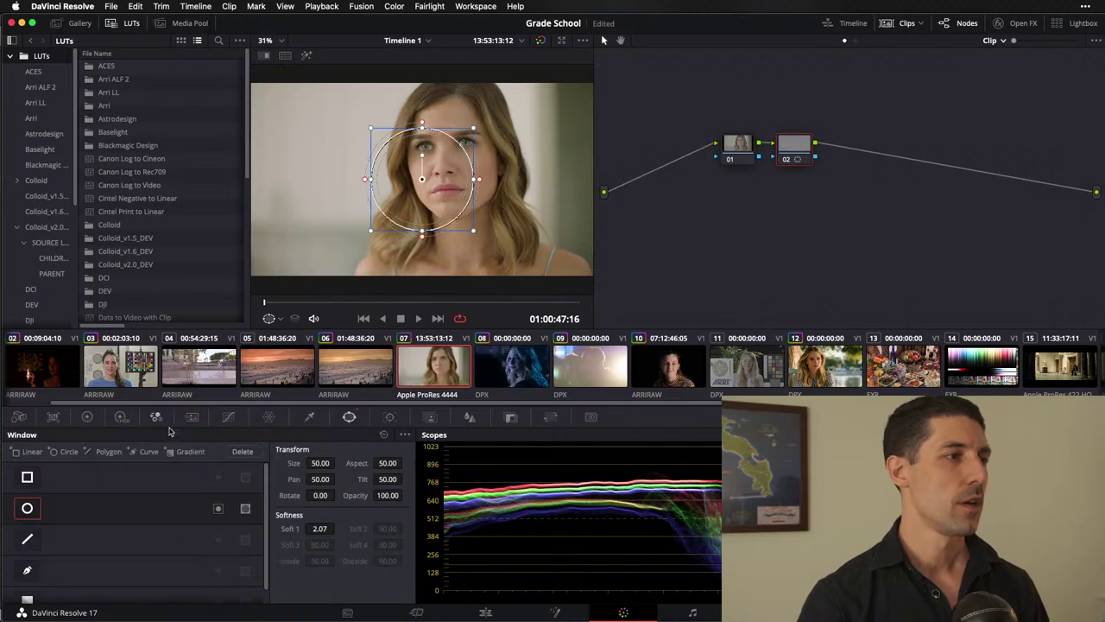
pyautogui.moveTo(430, 167); pyautogui.dragTo(469, 213)
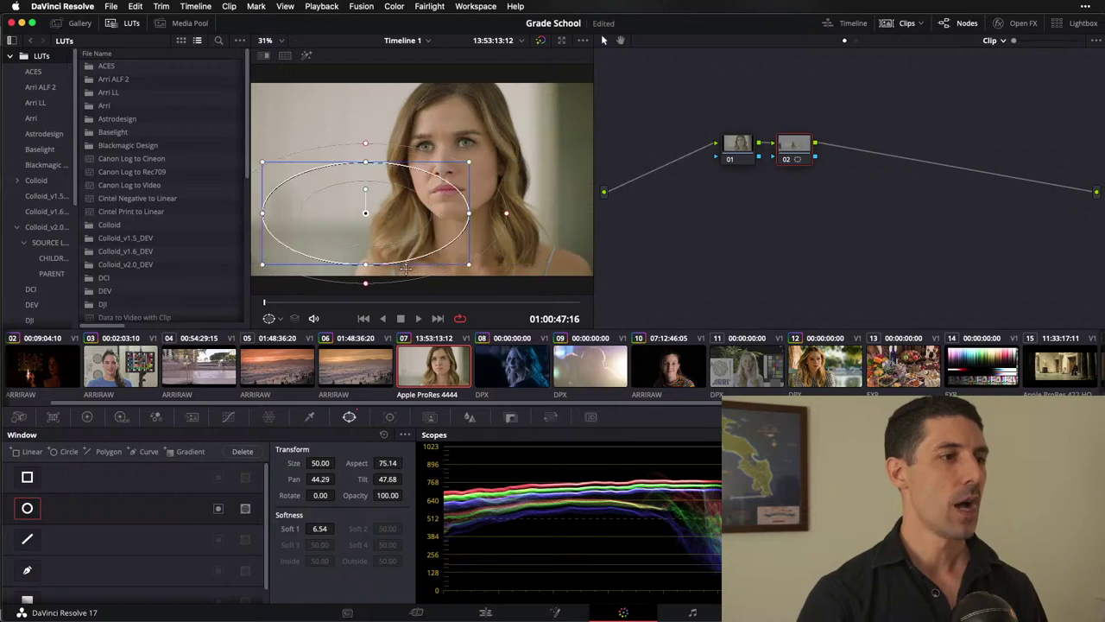
# Step: Test the circle window's aspect at 100 and at 0
pyautogui.click(387, 463)
pyautogui.write('10')
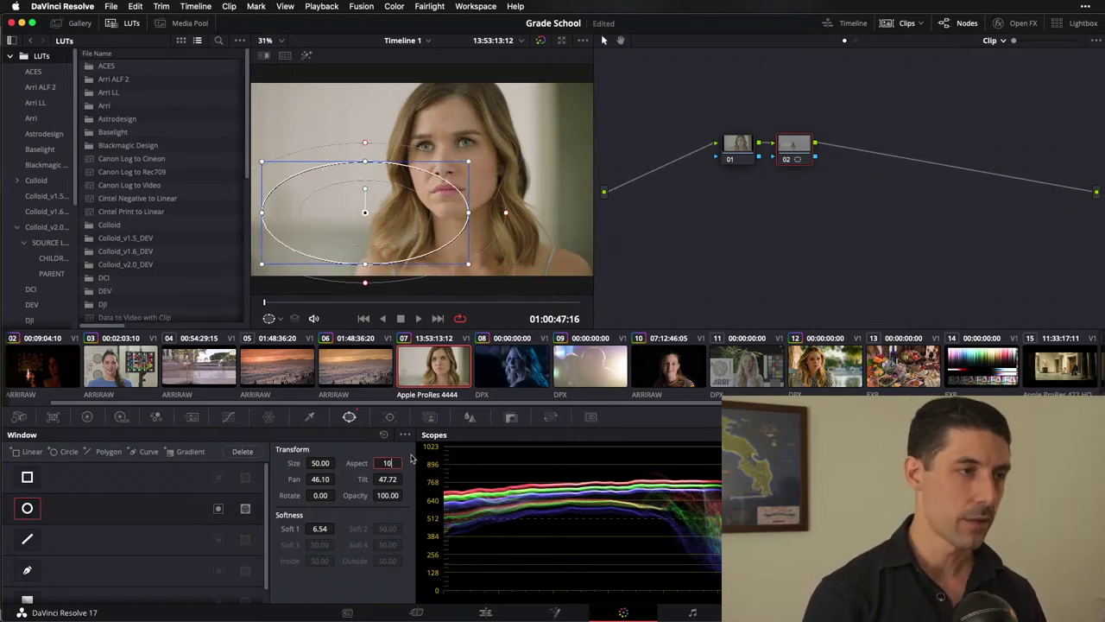
pyautogui.write('0')
pyautogui.press('Return')
pyautogui.write('0')
pyautogui.press('Return')
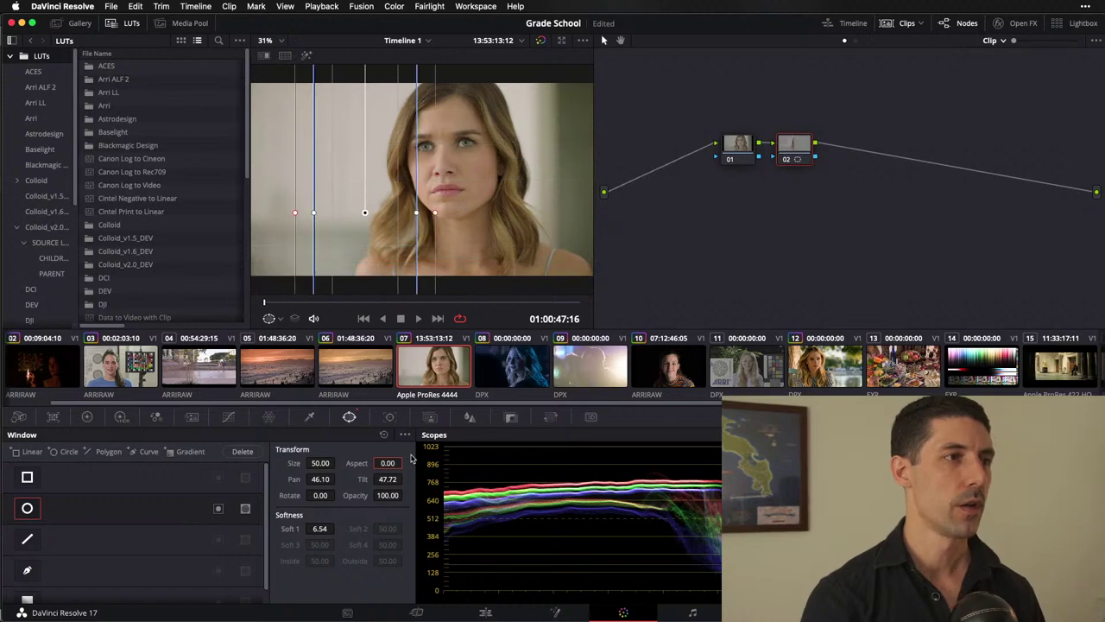
# Step: Reduce the circle window's softness to 3.48, rotate it by 12.25 and shift it to about pan 42.44, tilt 41.96
pyautogui.moveTo(364, 212); pyautogui.dragTo(364, 226)
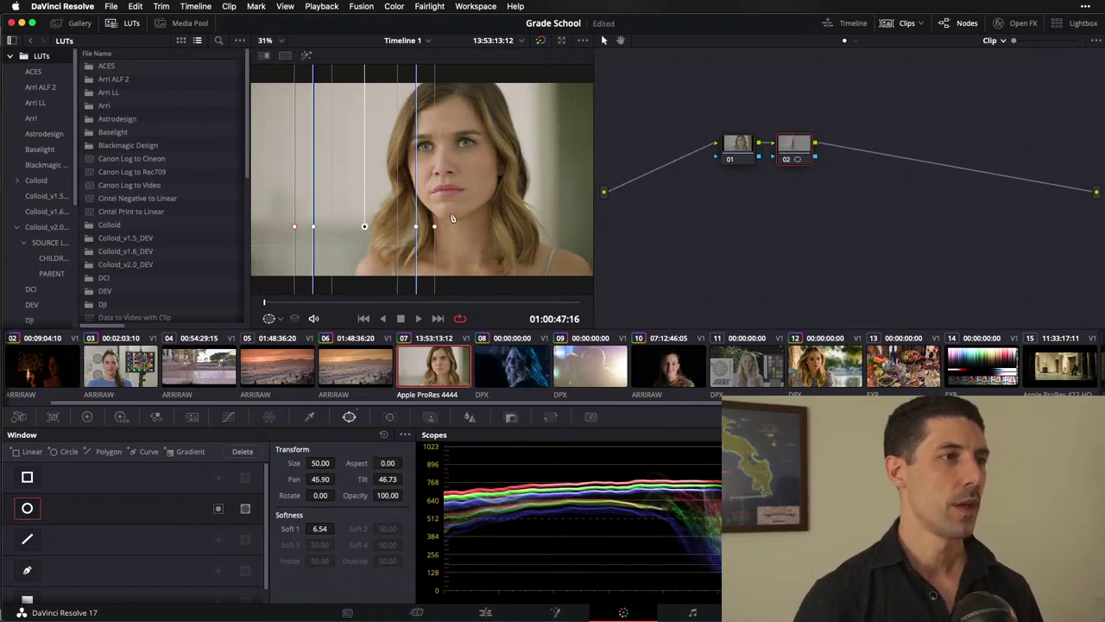
pyautogui.moveTo(434, 228); pyautogui.dragTo(410, 235)
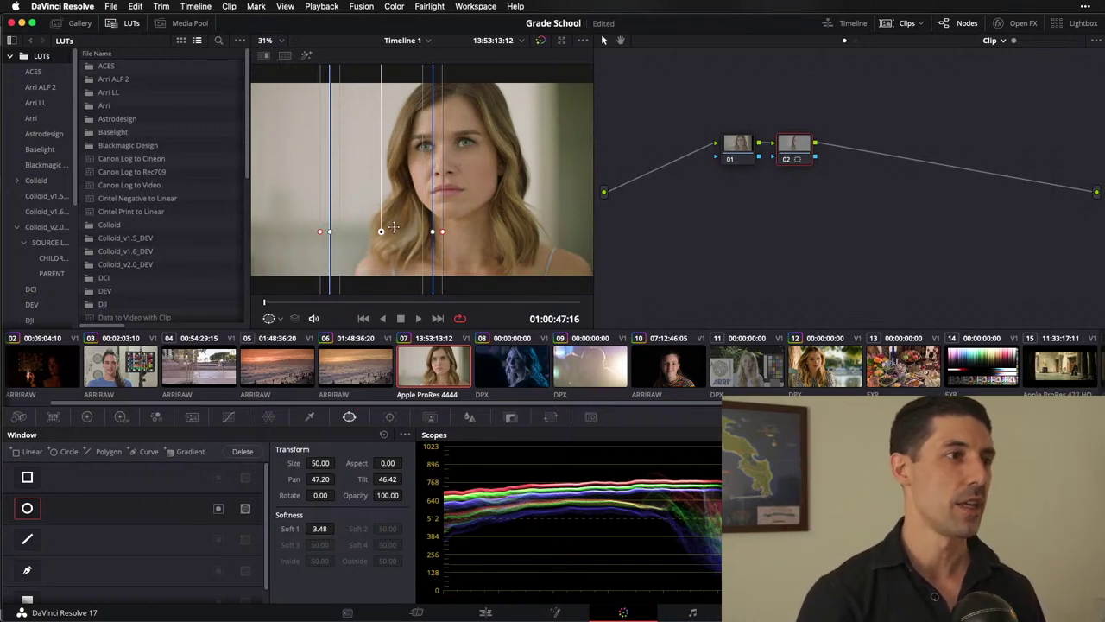
pyautogui.moveTo(320, 494); pyautogui.dragTo(462, 462)
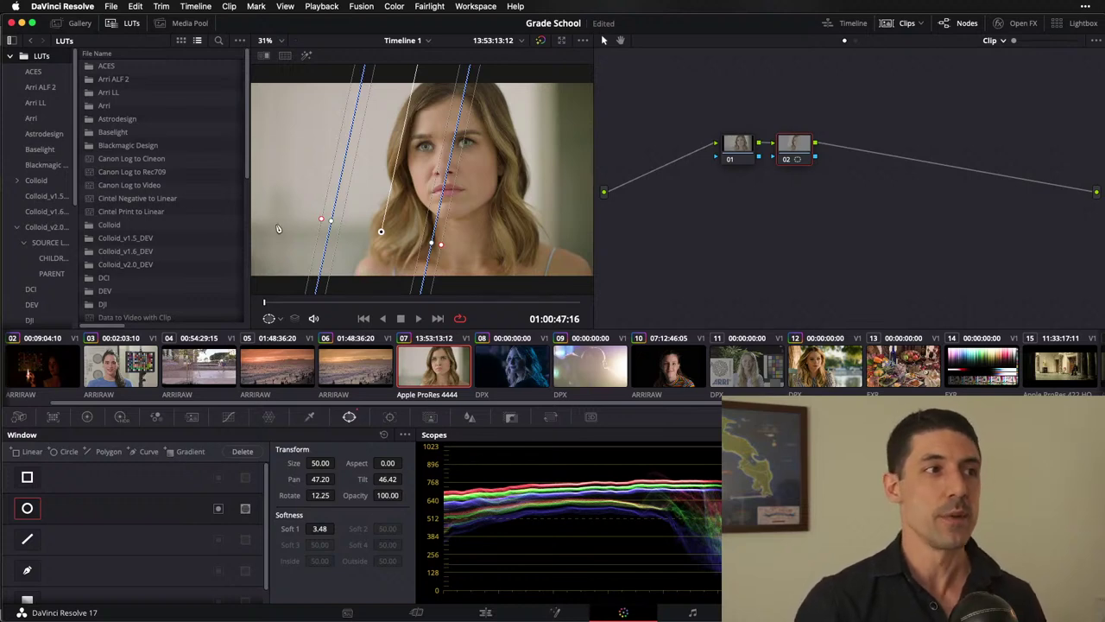
pyautogui.moveTo(432, 156); pyautogui.dragTo(335, 185)
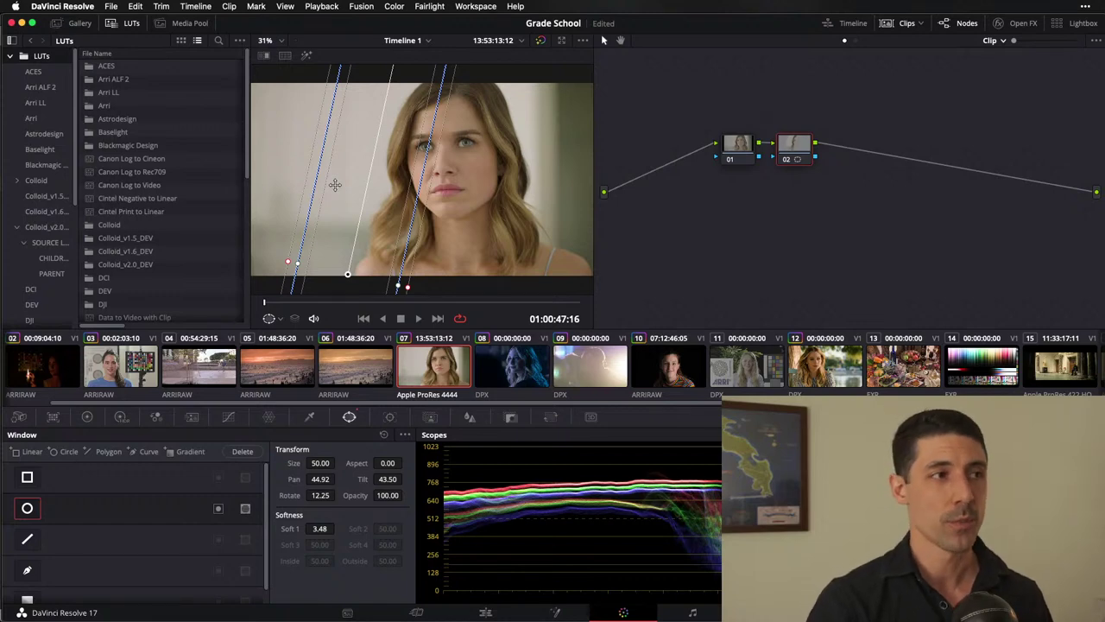
pyautogui.moveTo(412, 177); pyautogui.dragTo(402, 196)
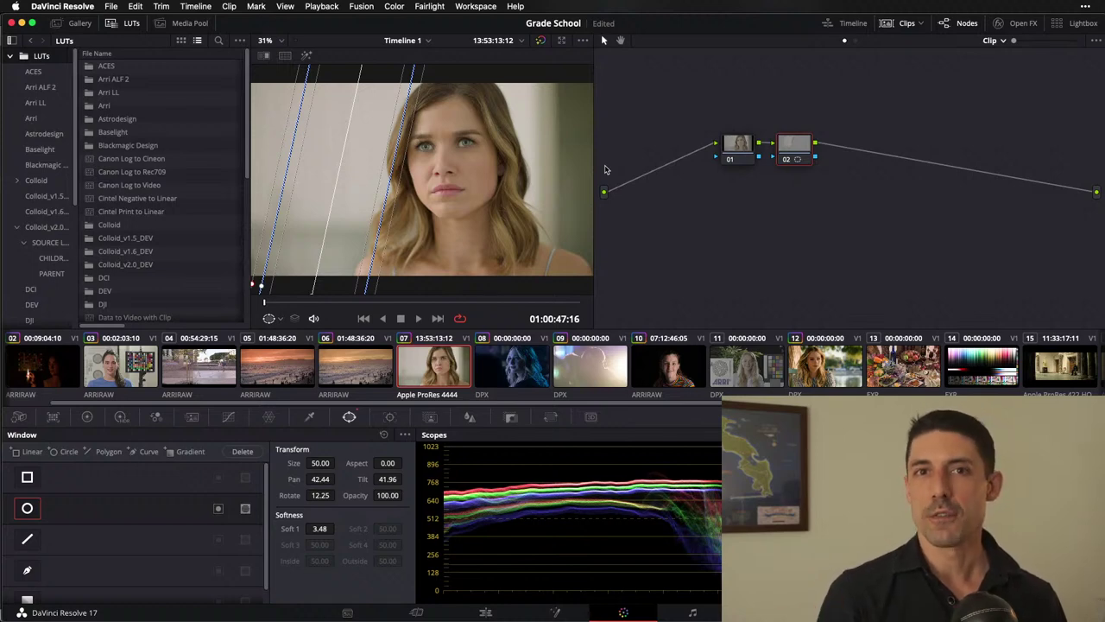
# Step: Replace the circle-window node with a new serial node carrying an empty Curve window
pyautogui.moveTo(799, 147); pyautogui.dragTo(833, 145)
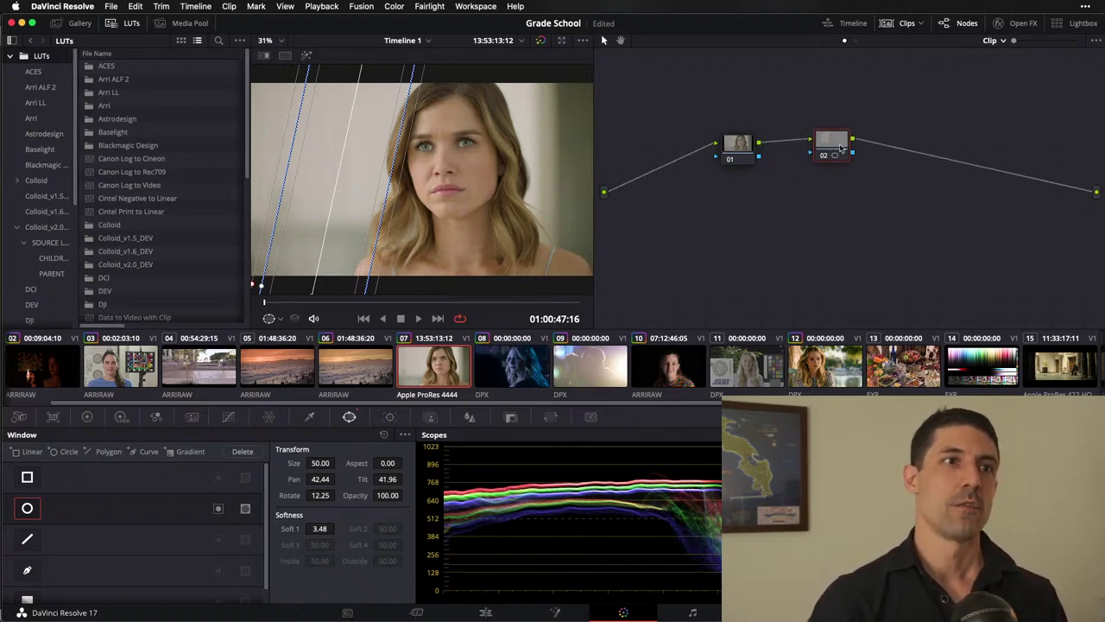
pyautogui.press('Delete')
pyautogui.hotkey('alt', 's')
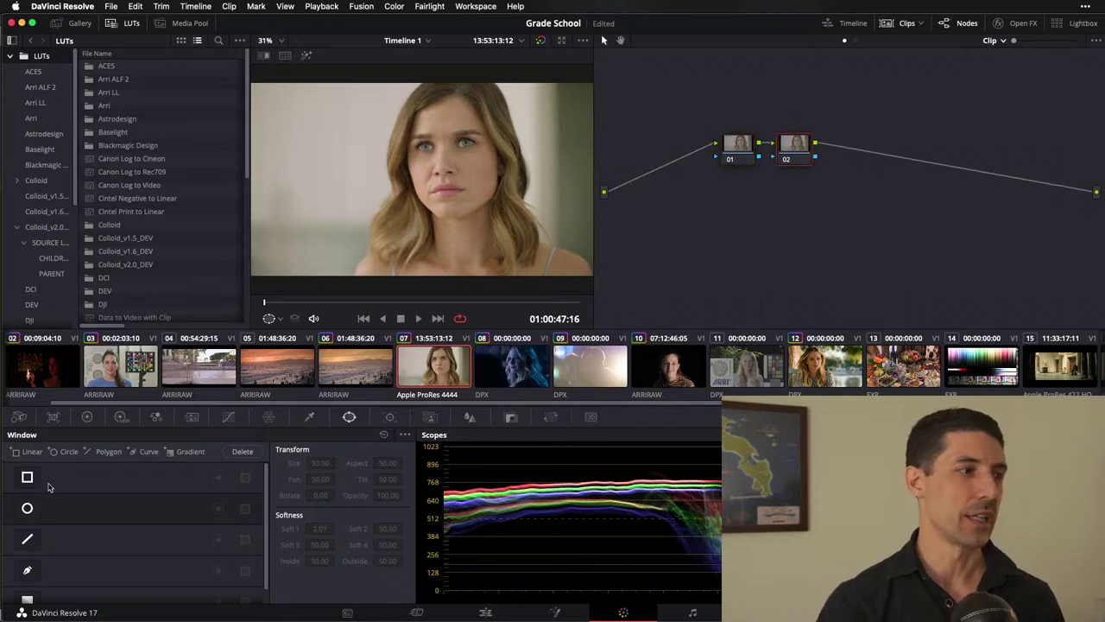
pyautogui.click(135, 455)
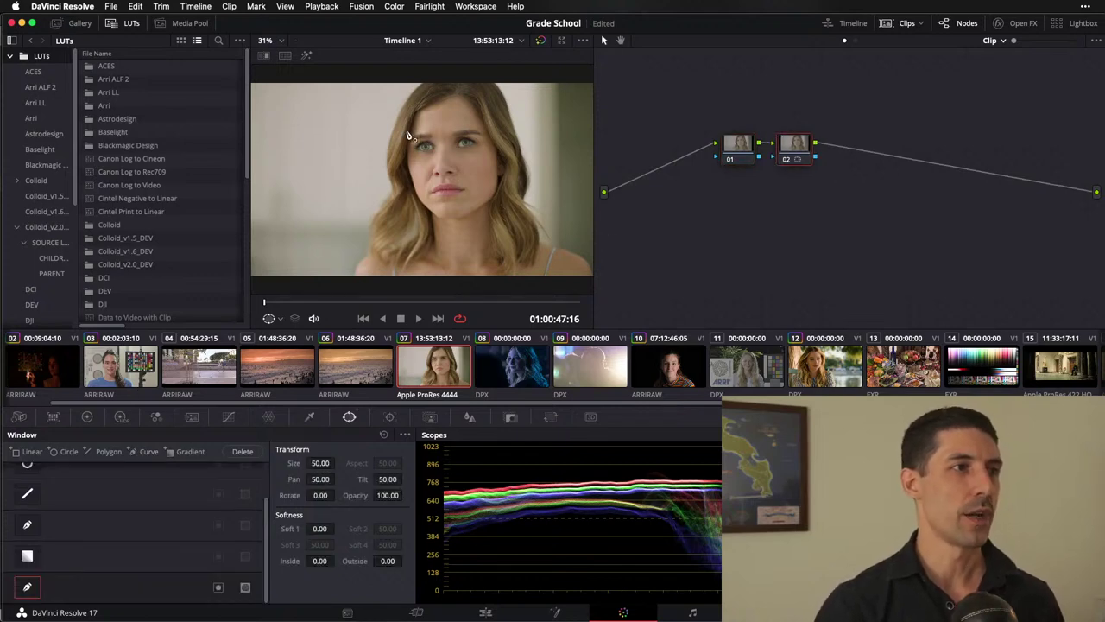
# Step: Start tracing the woman's nose with curve window points and undo the last three misplaced ones
pyautogui.click(440, 145)
pyautogui.click(431, 161)
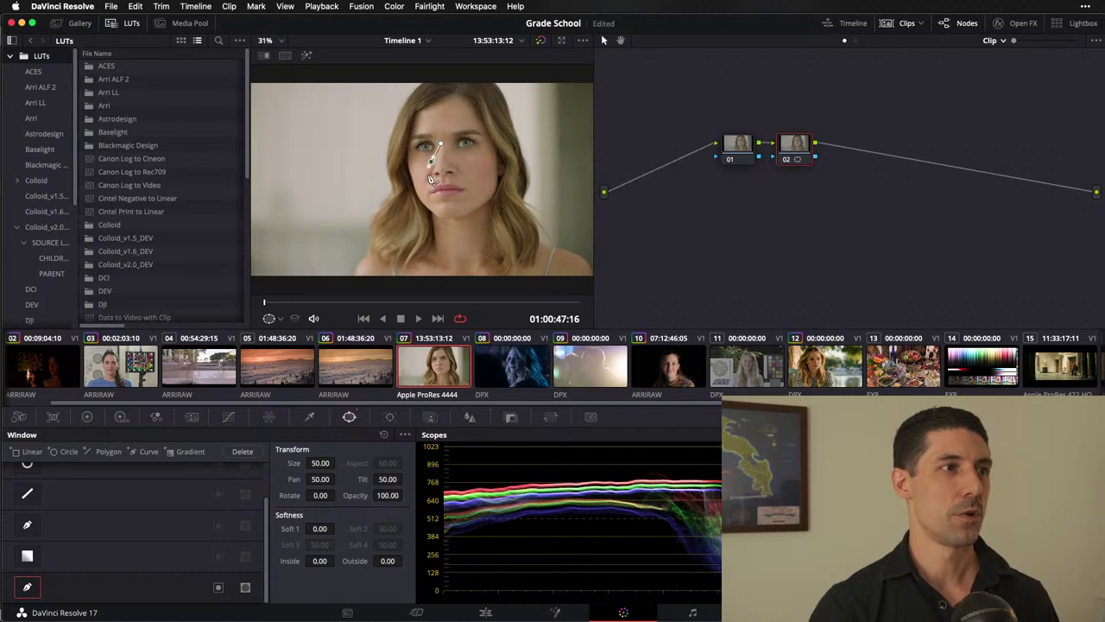
pyautogui.click(426, 176)
pyautogui.click(464, 175)
pyautogui.click(444, 223)
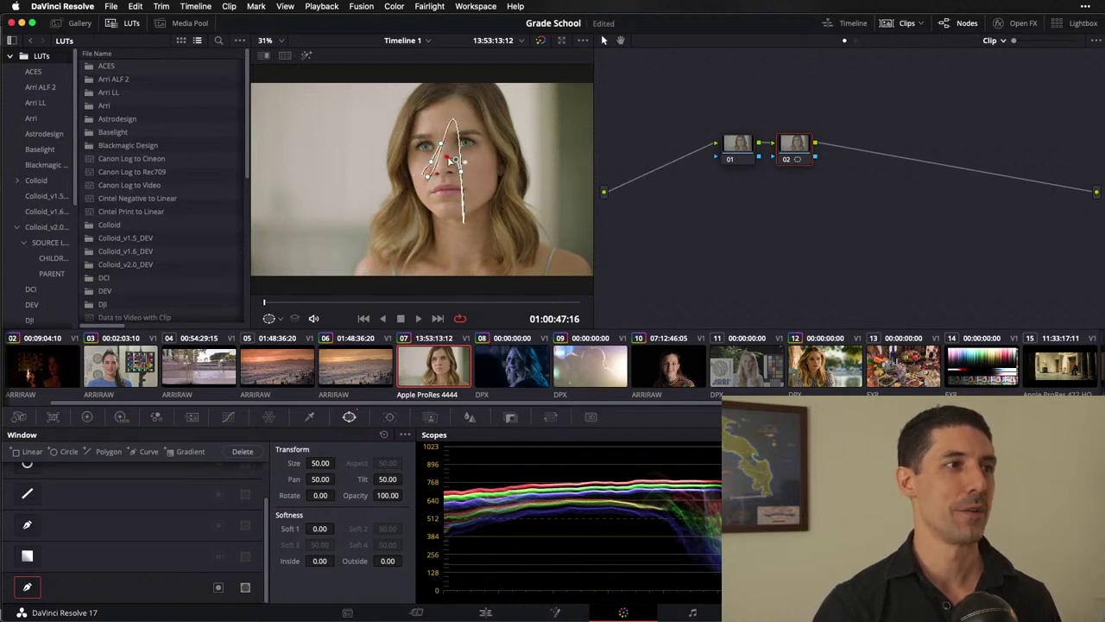
pyautogui.hotkey('ctrl', 'z')
pyautogui.hotkey('ctrl', 'z')
pyautogui.hotkey('ctrl', 'z')
# Step: Complete and close the curve window around the nose, nudging it to pan 50.11, tilt 49.94
pyautogui.click(431, 172)
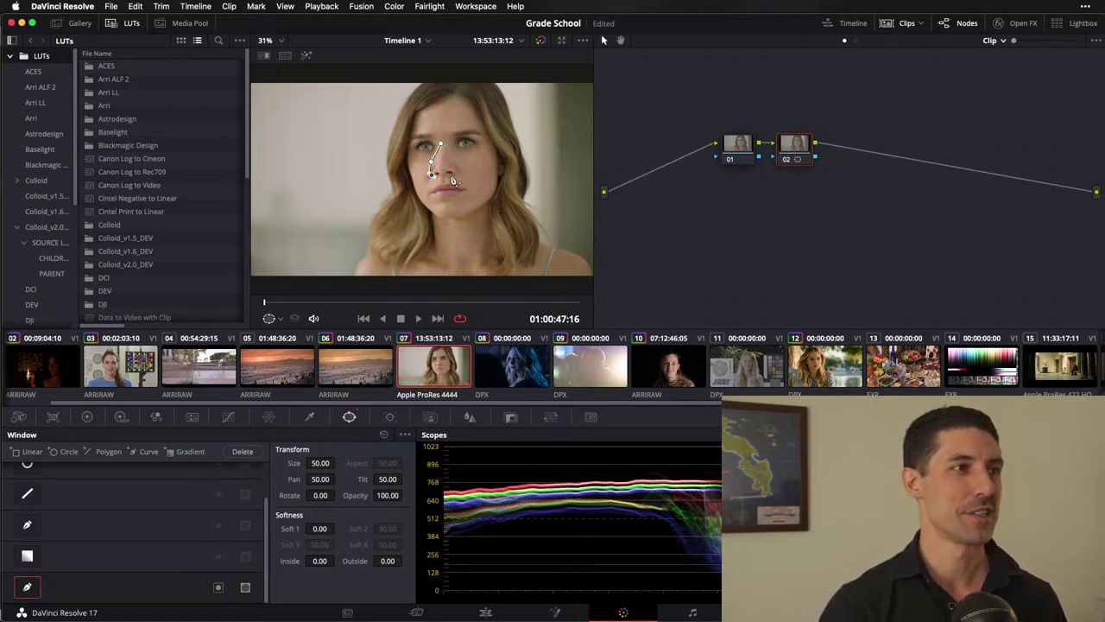
pyautogui.click(460, 170)
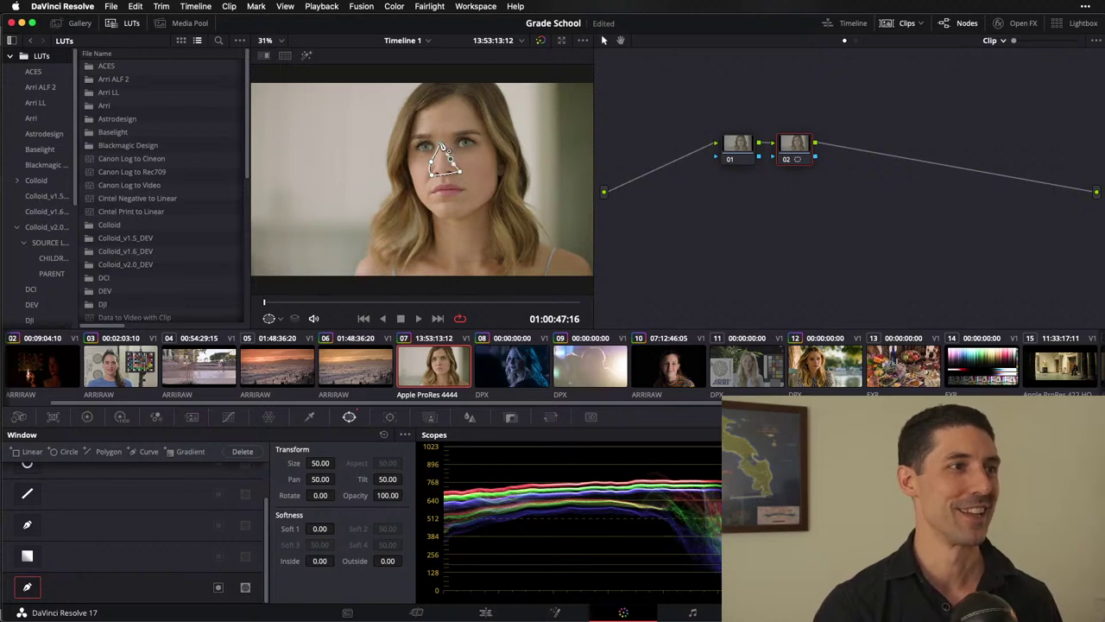
pyautogui.click(440, 144)
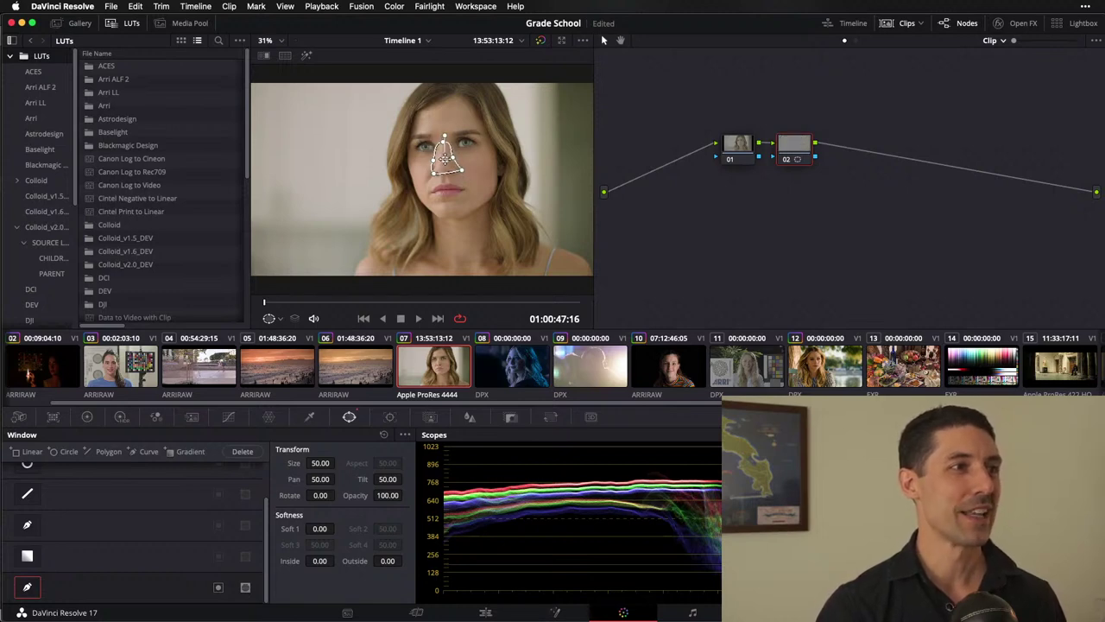
pyautogui.moveTo(442, 160); pyautogui.dragTo(443, 161)
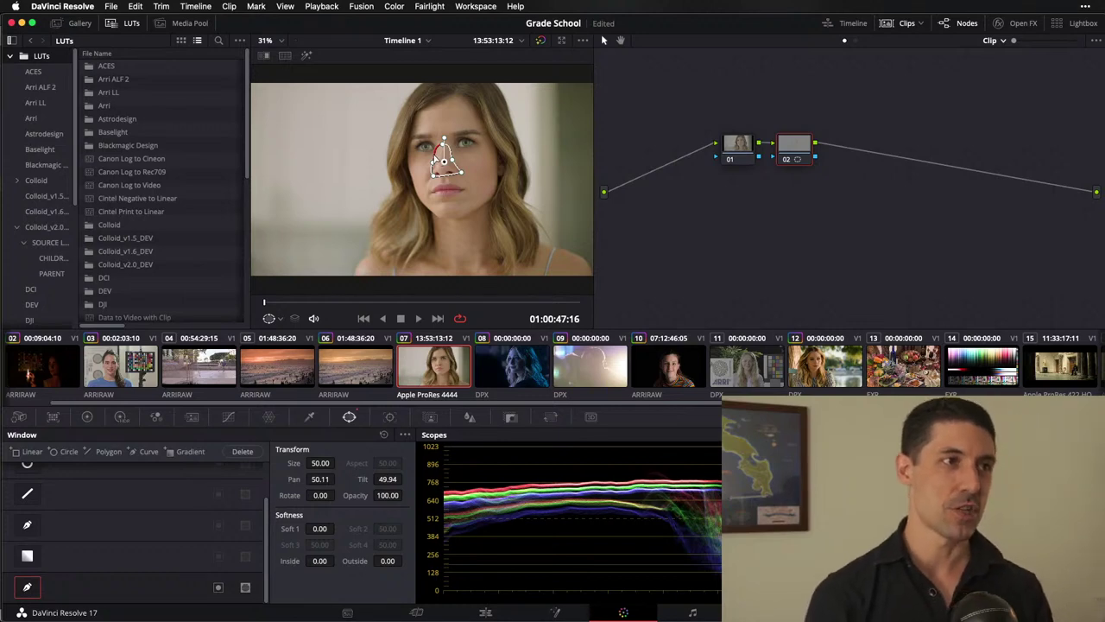
# Step: Inspect the nose window up close and delete its node 02
pyautogui.scroll(5, 434, 159)
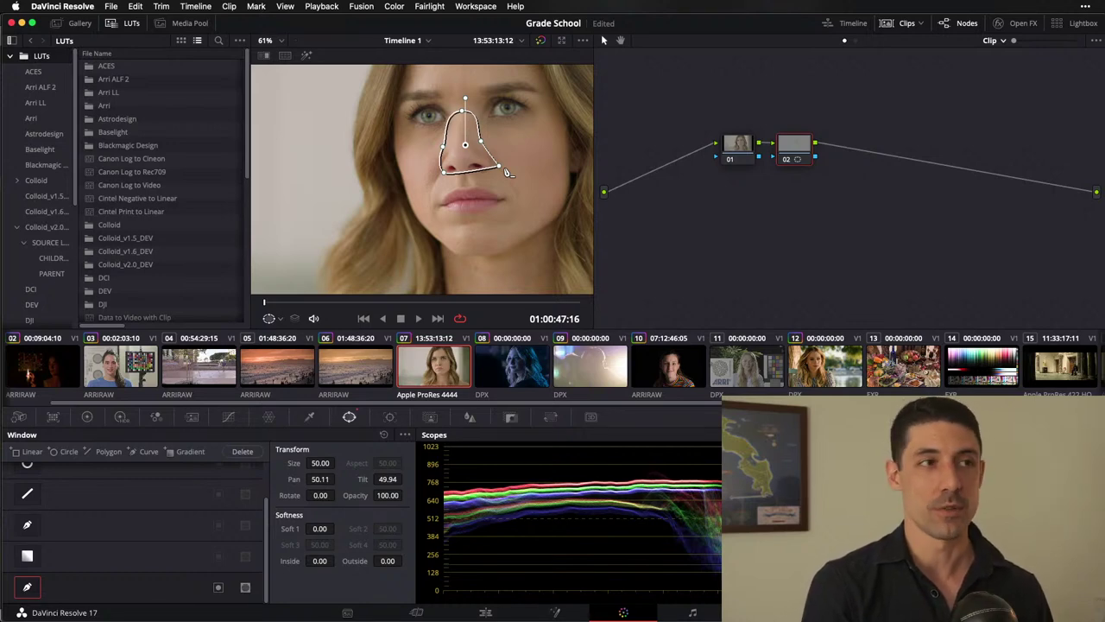
pyautogui.moveTo(812, 151); pyautogui.dragTo(730, 160)
pyautogui.press('Delete')
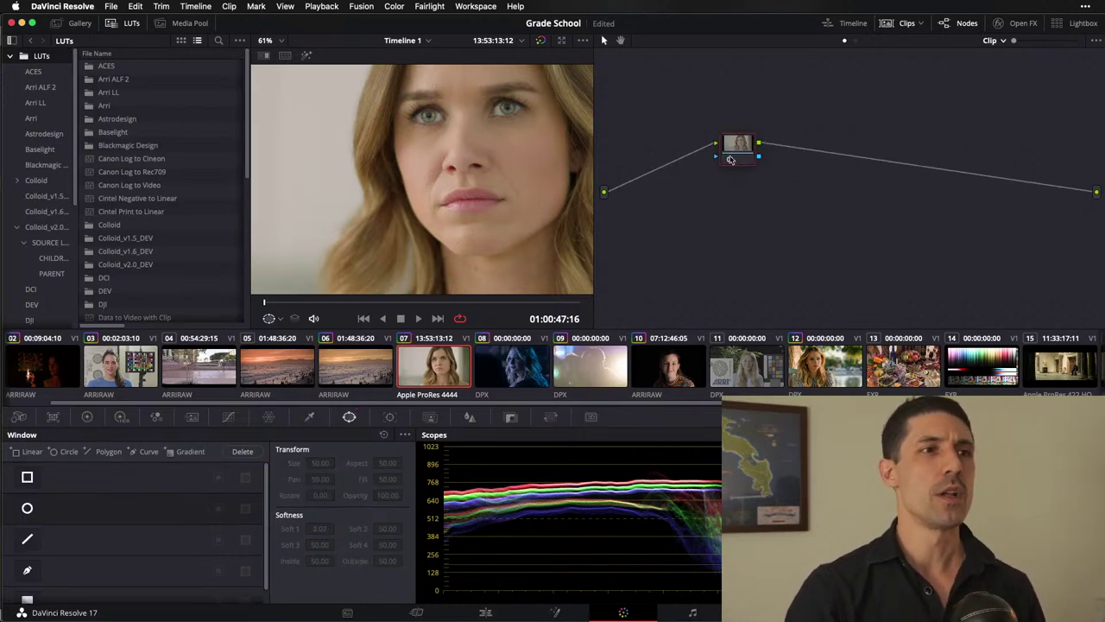
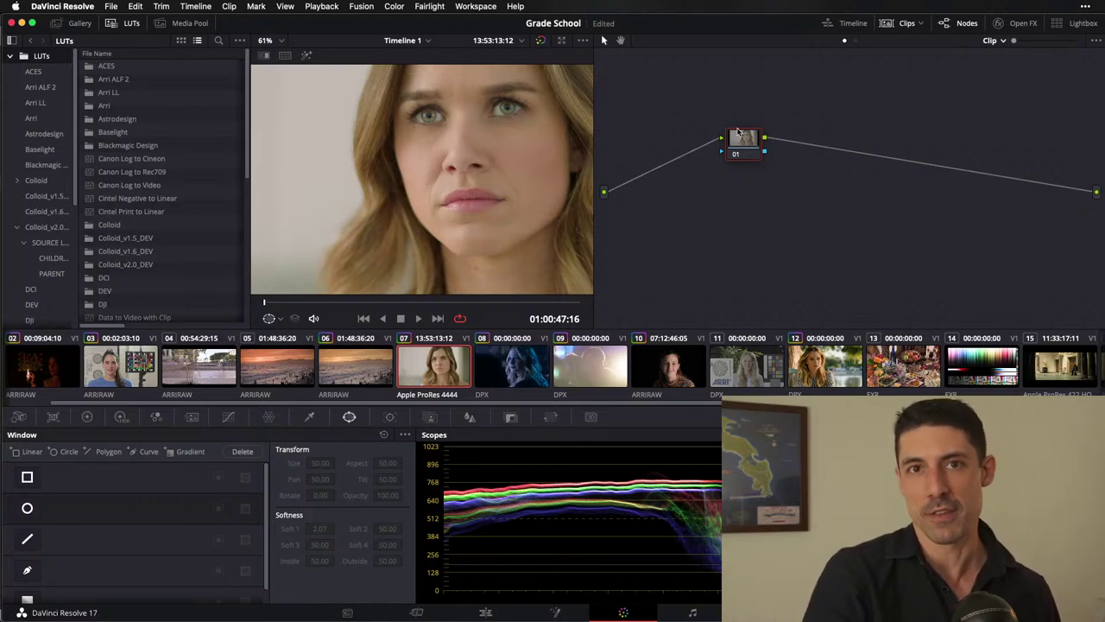
# Step: Fit the frame to the viewer and look through the gallery's TOOLBOX and MISC albums
pyautogui.hotkey('shift', 'z')
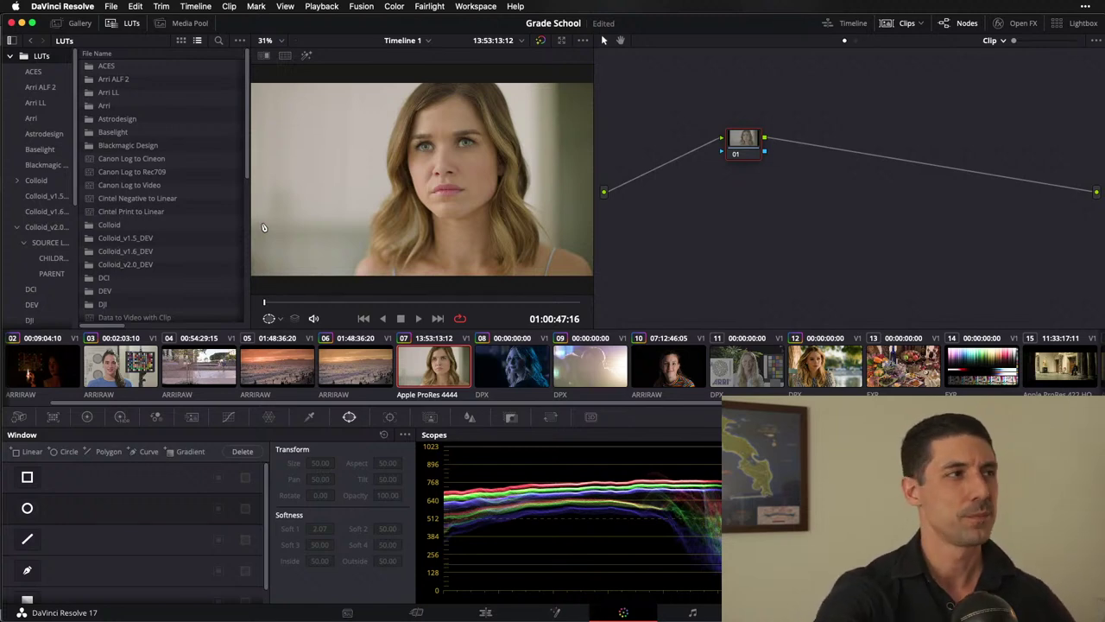
pyautogui.click(74, 22)
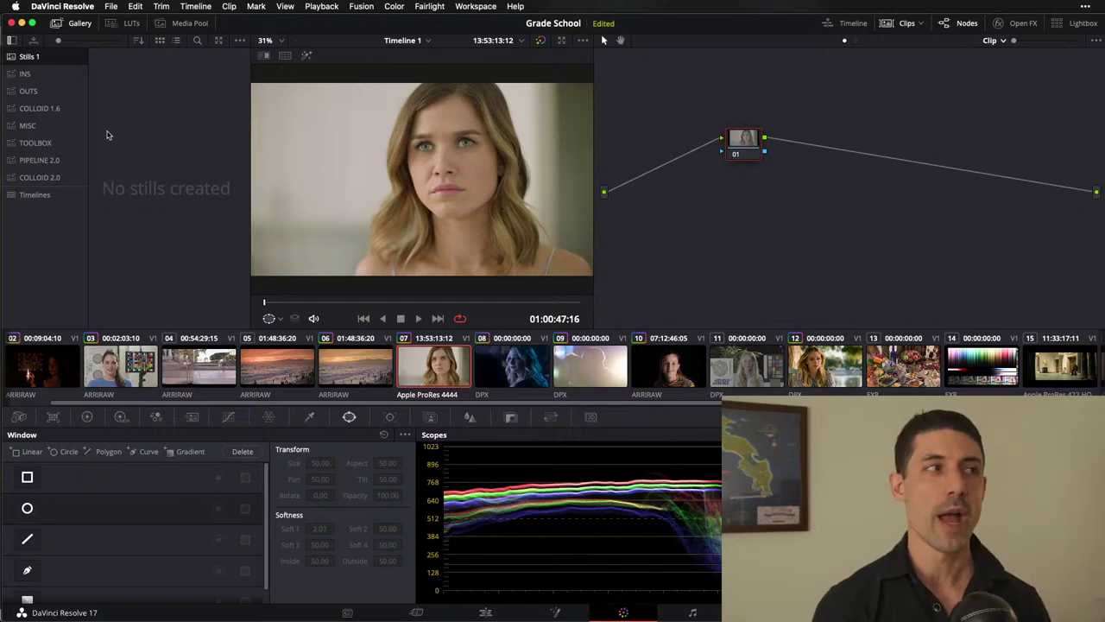
pyautogui.click(69, 142)
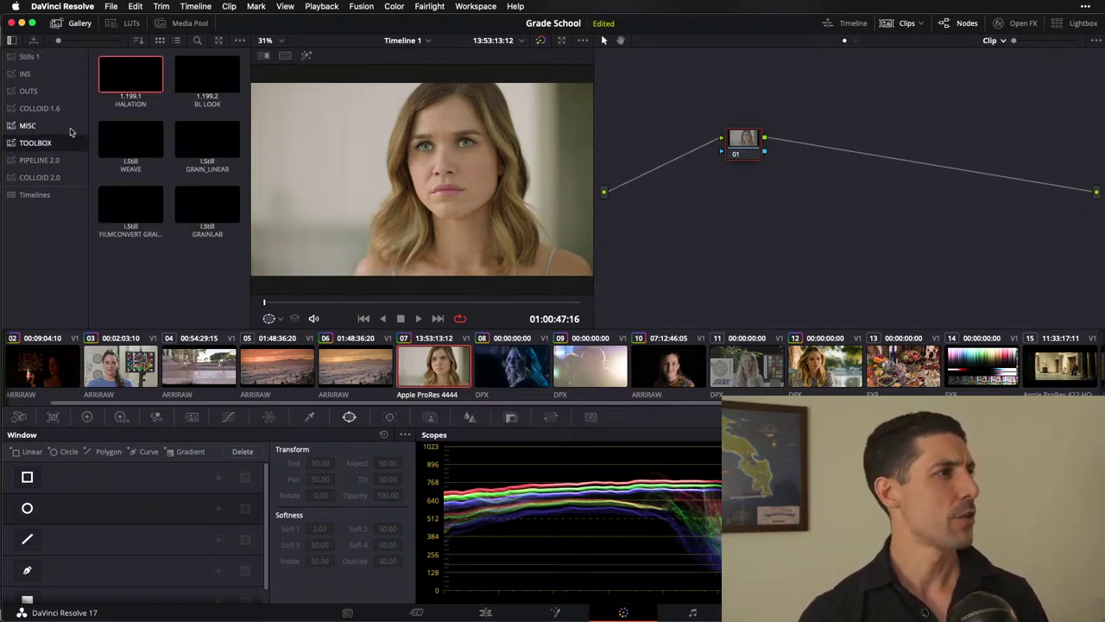
pyautogui.click(61, 128)
# Step: Step through clips 03, 04 and 05, and switch to clip 11, the ARRI chart shot
pyautogui.click(121, 364)
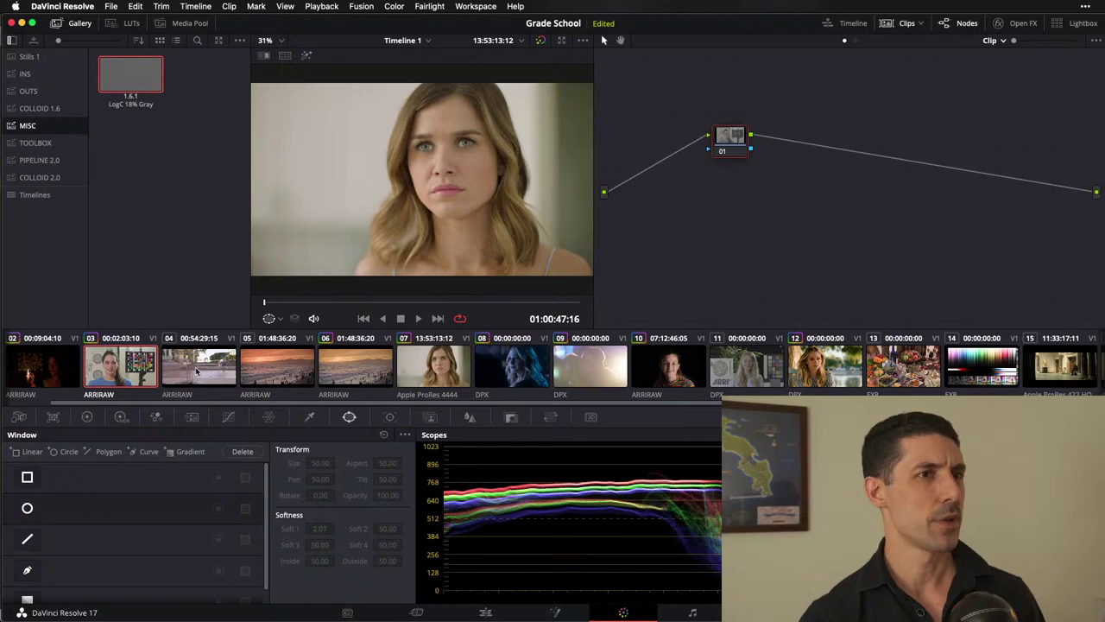
pyautogui.click(197, 372)
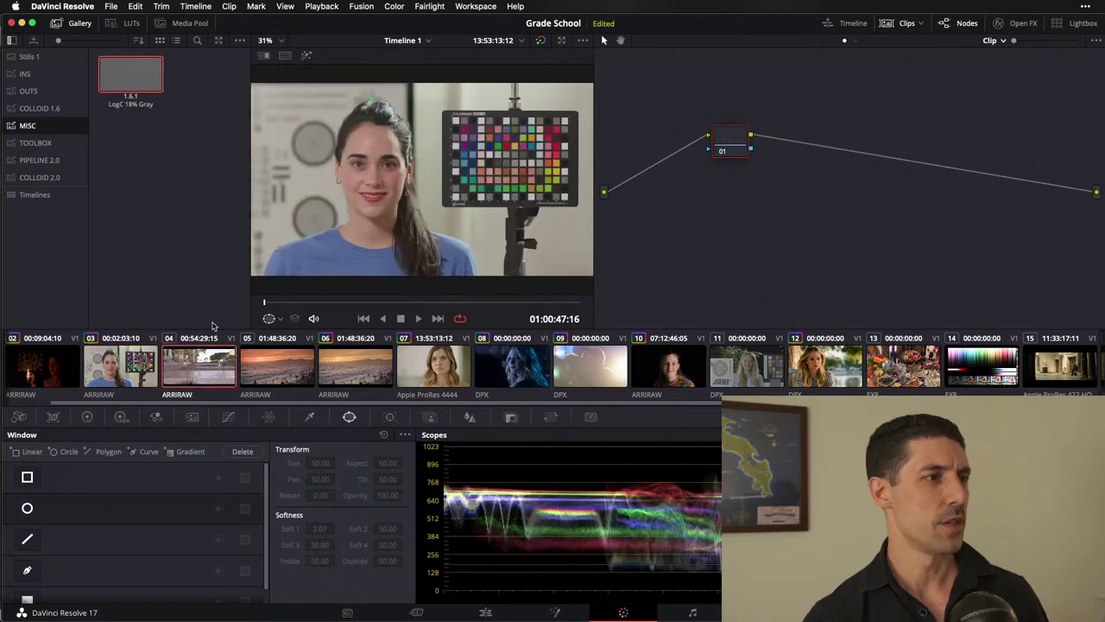
pyautogui.click(274, 371)
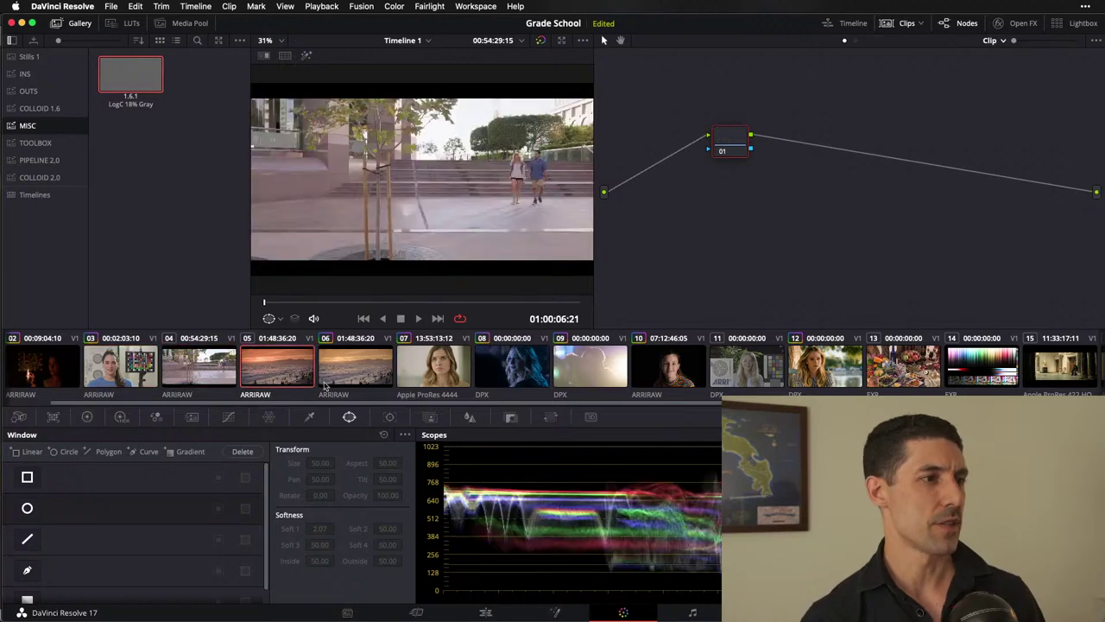
pyautogui.hscroll(-2, 432, 367)
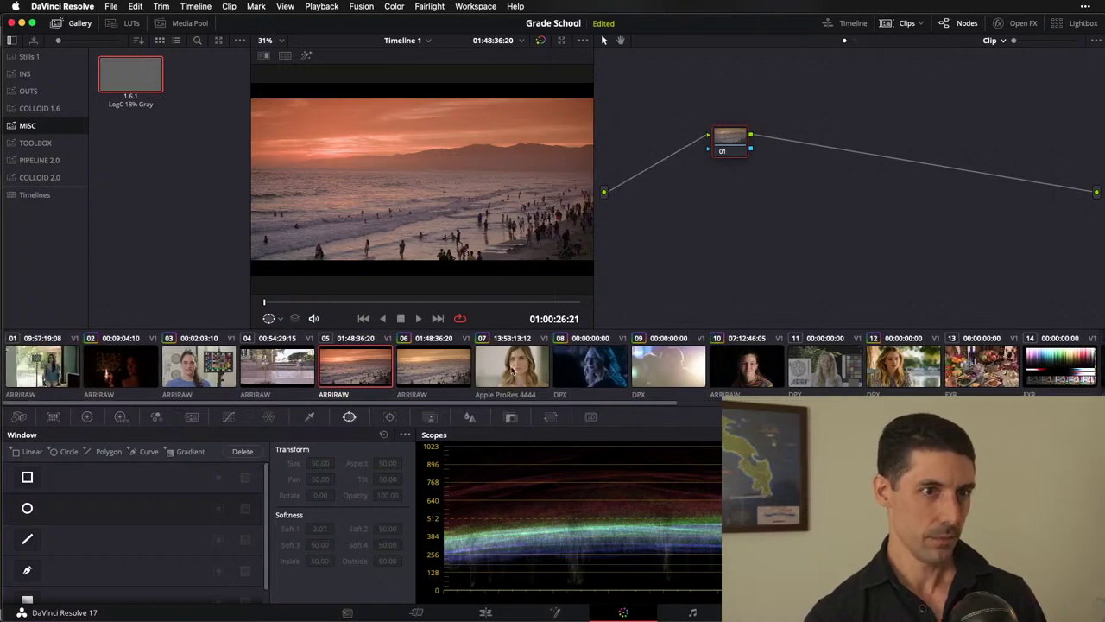
pyautogui.click(832, 370)
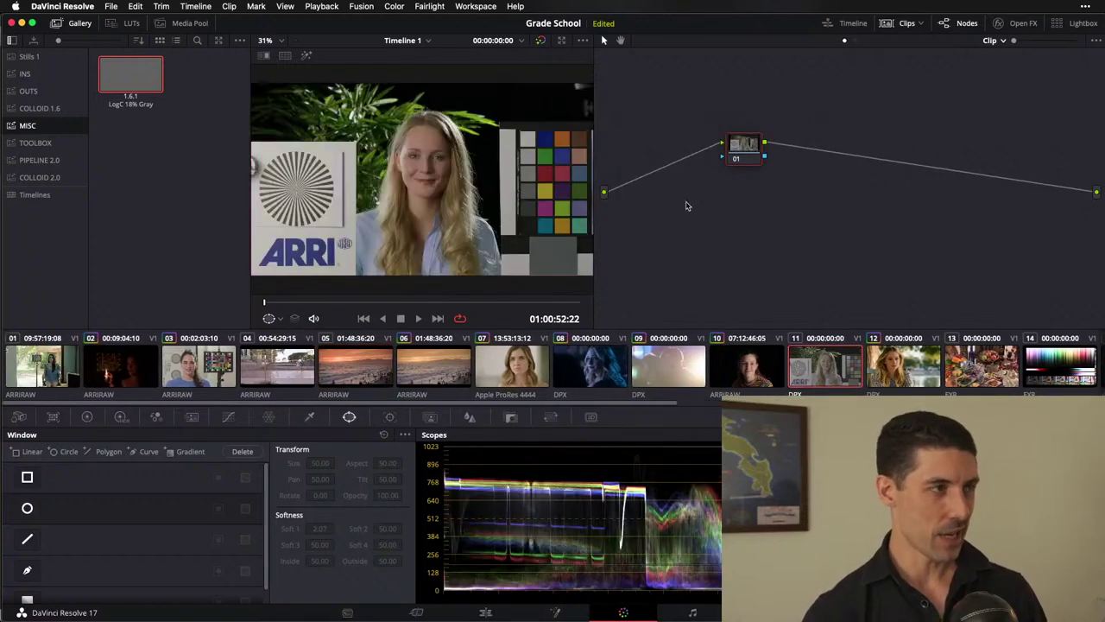
# Step: Look through the gallery albums and apply the EXPOSURE still from COLLOID 2.0 to node 01
pyautogui.click(35, 143)
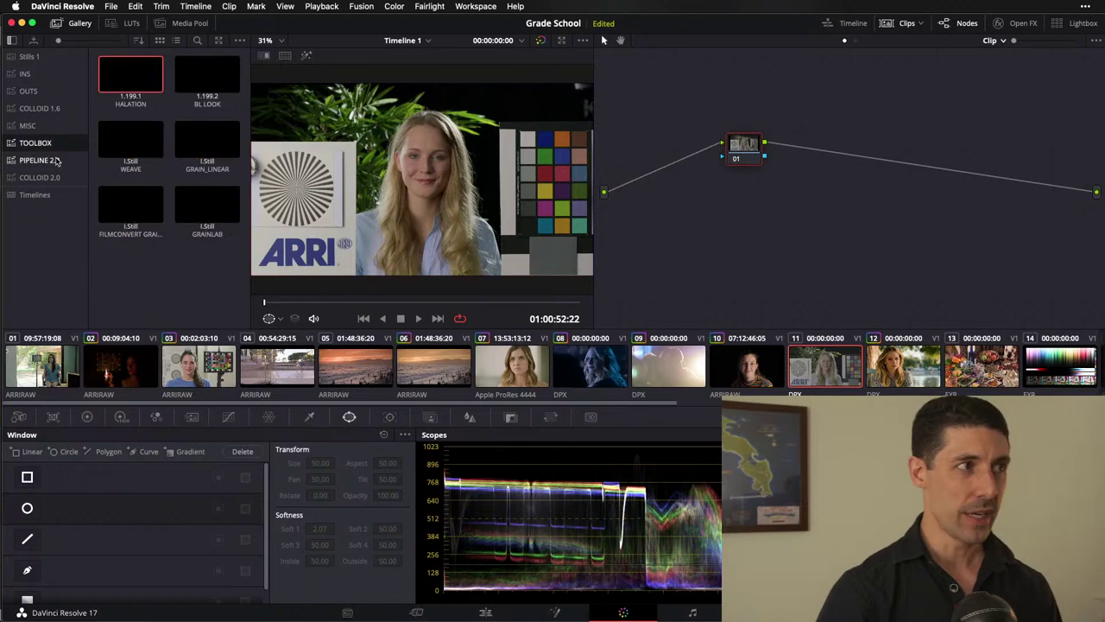
pyautogui.click(39, 162)
pyautogui.click(39, 177)
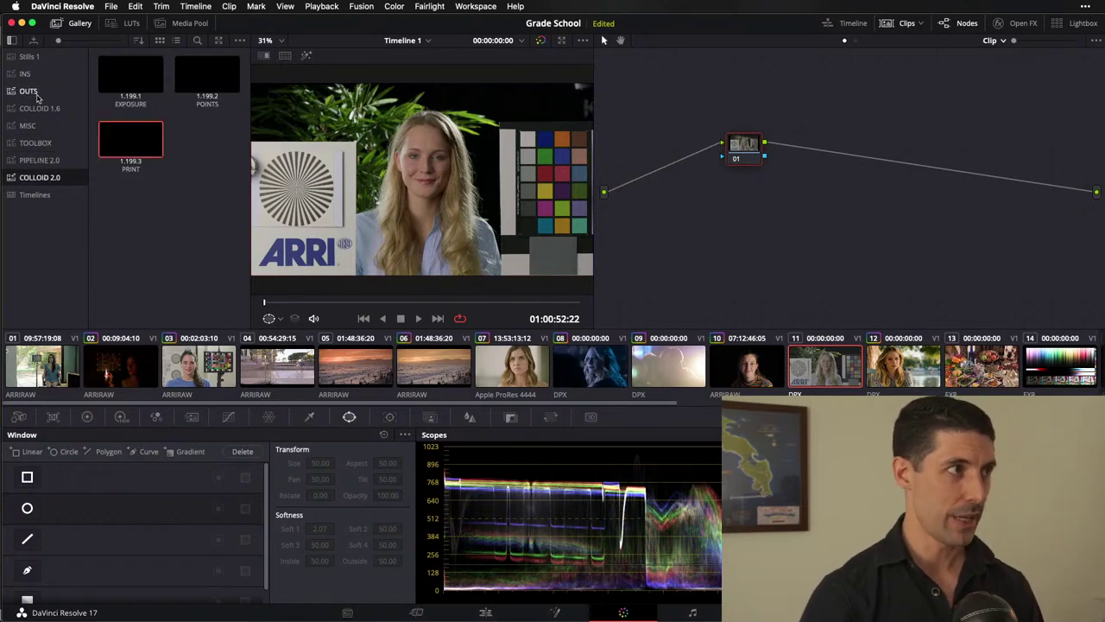
pyautogui.click(39, 143)
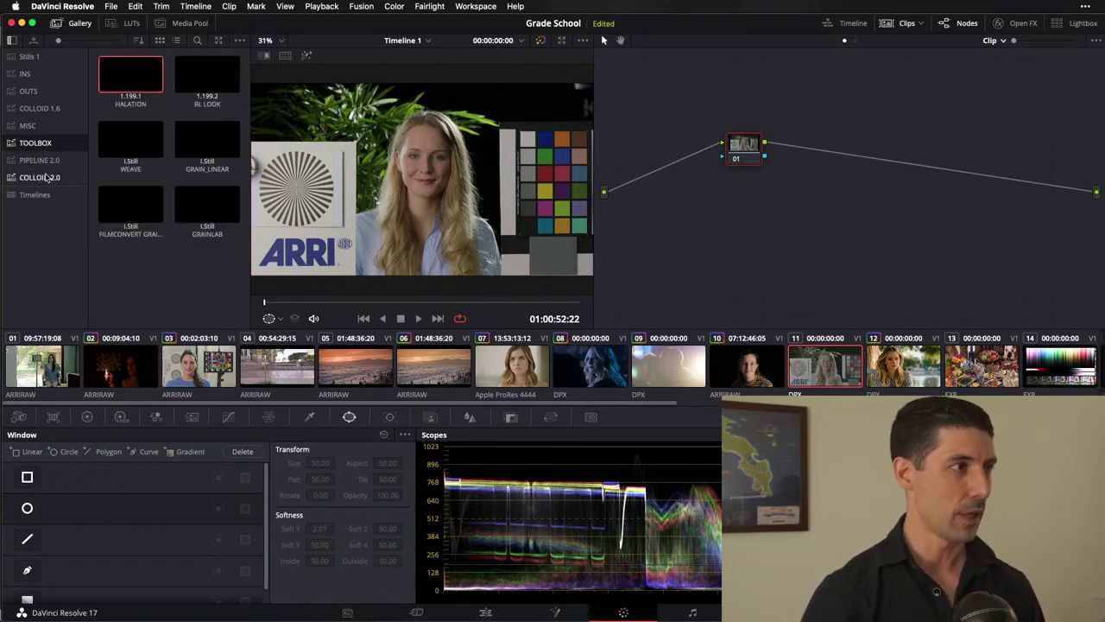
pyautogui.click(45, 177)
pyautogui.moveTo(129, 71); pyautogui.dragTo(740, 149)
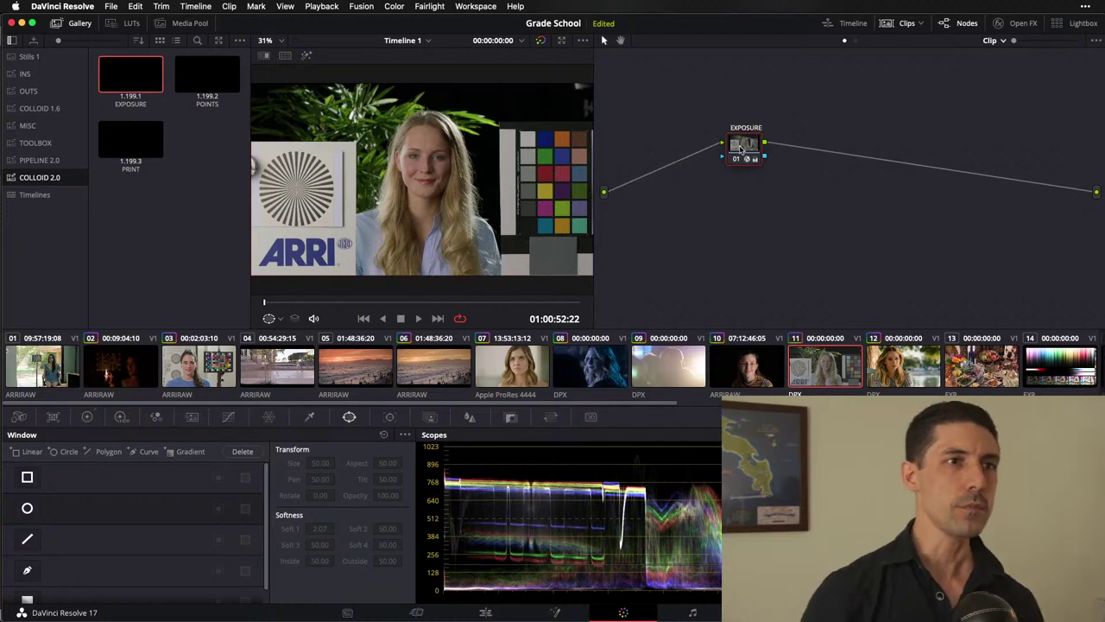
# Step: Show the primary color wheels, add a serial node after EXPOSURE and apply the POINTS still to it
pyautogui.click(87, 417)
pyautogui.hotkey('alt', 's')
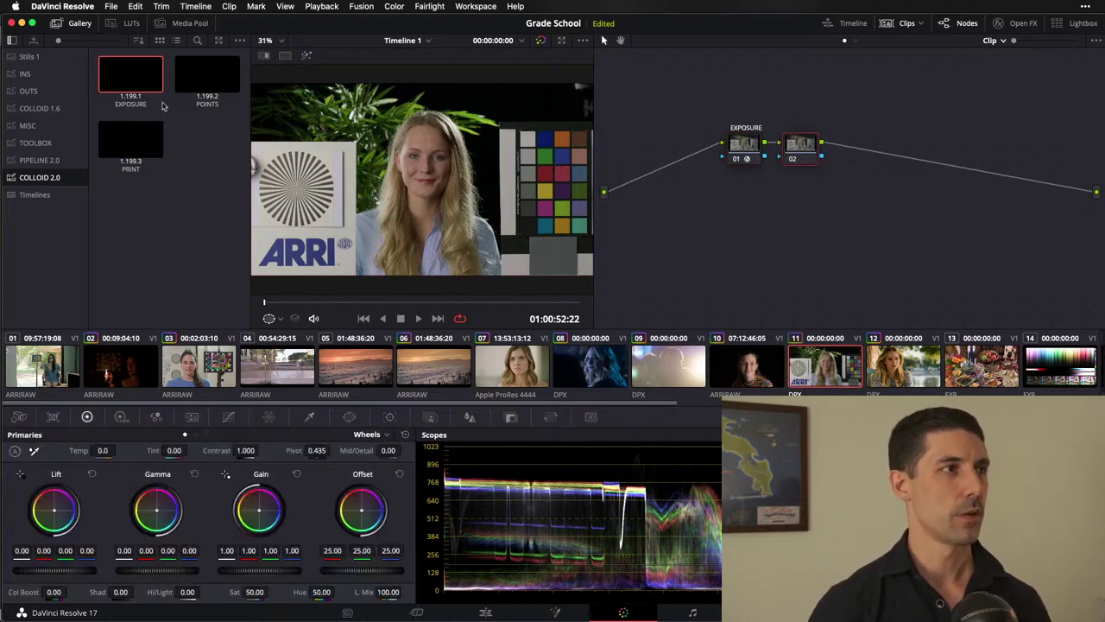
pyautogui.moveTo(208, 76); pyautogui.dragTo(800, 149)
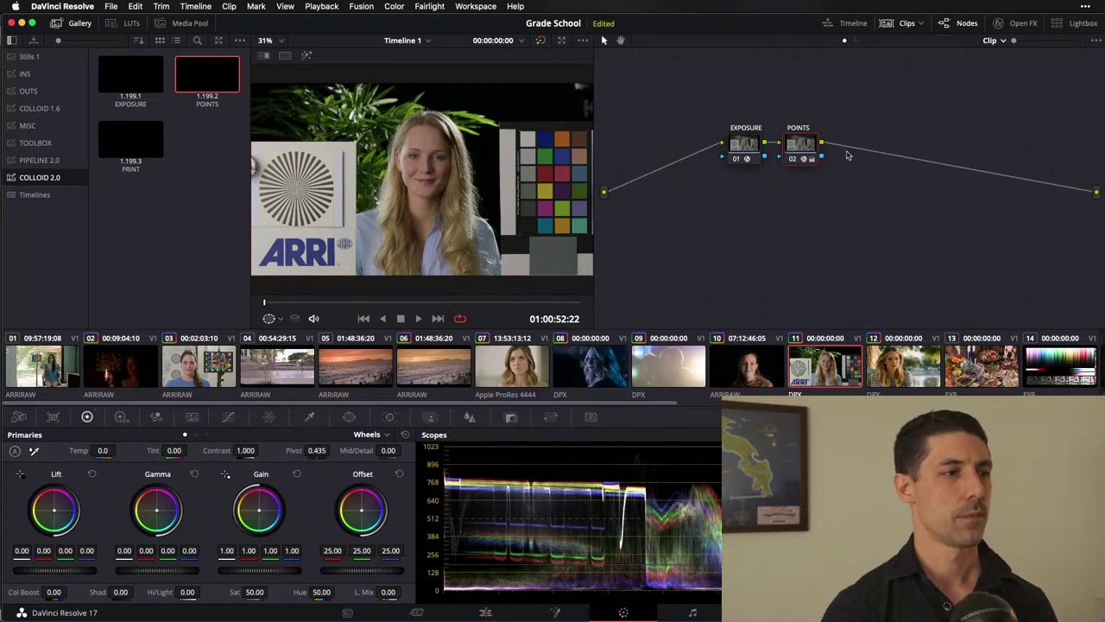
# Step: Add a serial node after POINTS and label it KELVIN
pyautogui.hotkey('alt', 's')
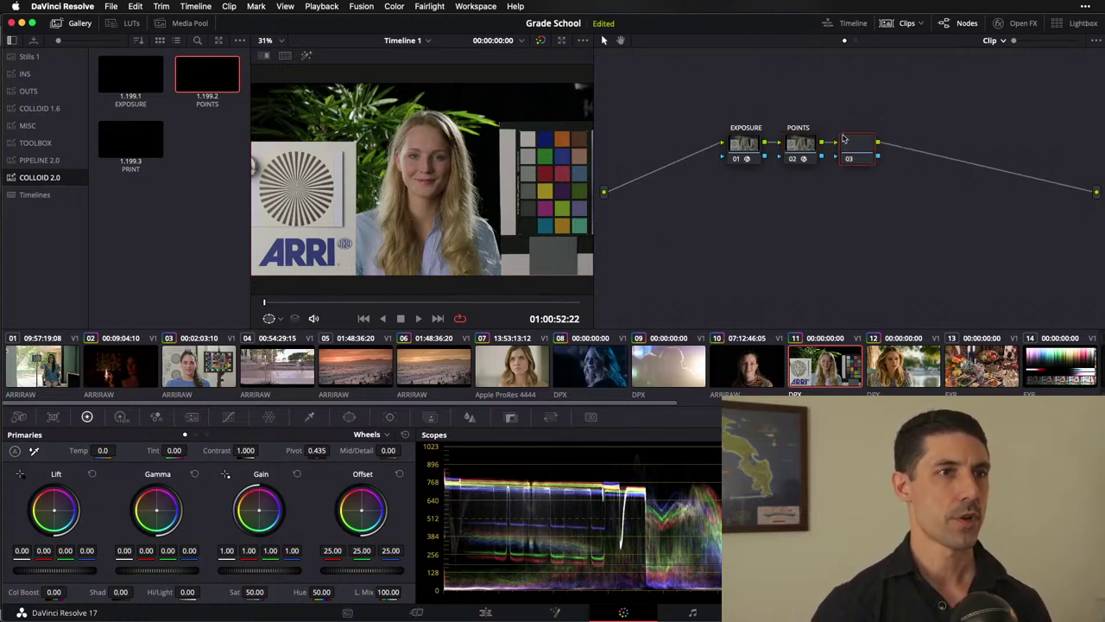
pyautogui.rightClick(844, 140)
pyautogui.click(899, 186)
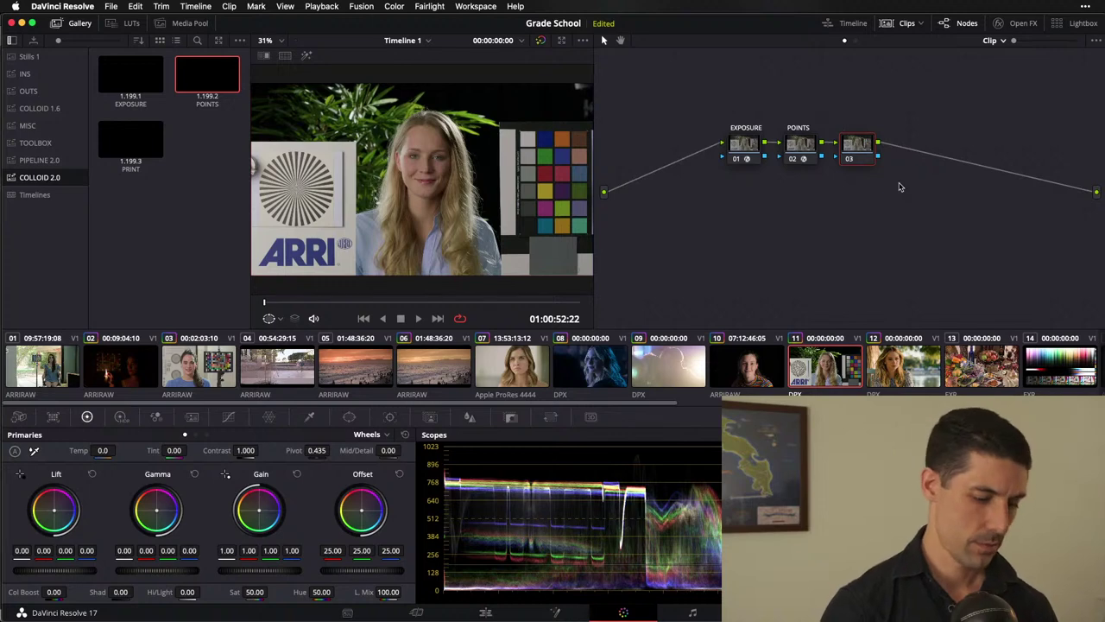
pyautogui.write('KELVIN')
pyautogui.press('Return')
# Step: Add a serial node after KELVIN and label it PRIM
pyautogui.hotkey('alt', 's')
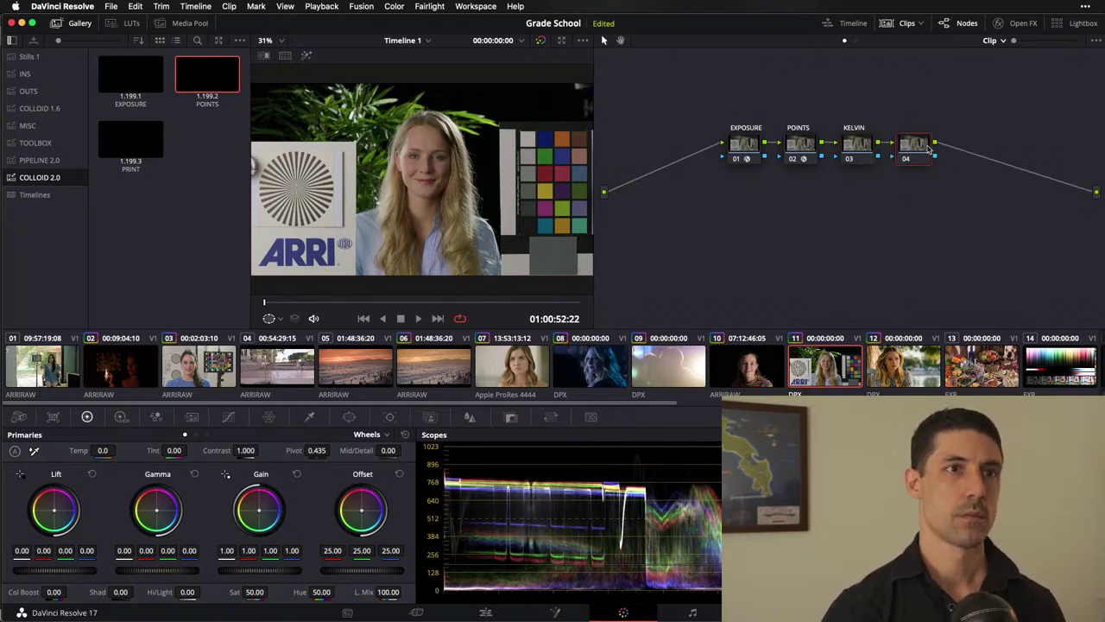
pyautogui.rightClick(929, 149)
pyautogui.click(984, 195)
pyautogui.write('PRIM')
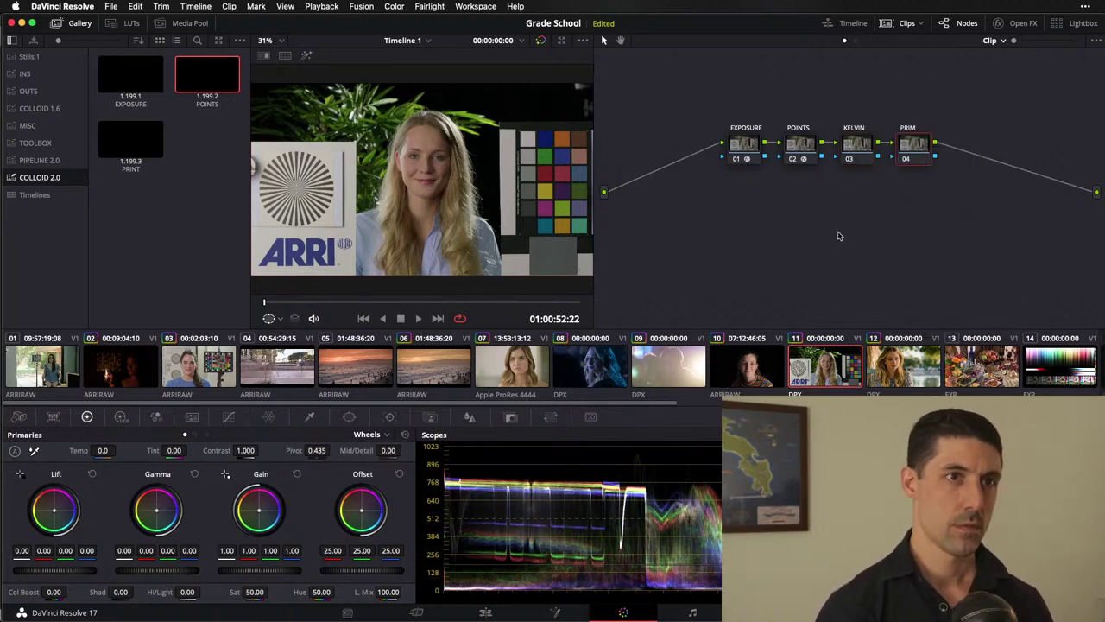
pyautogui.press('Return')
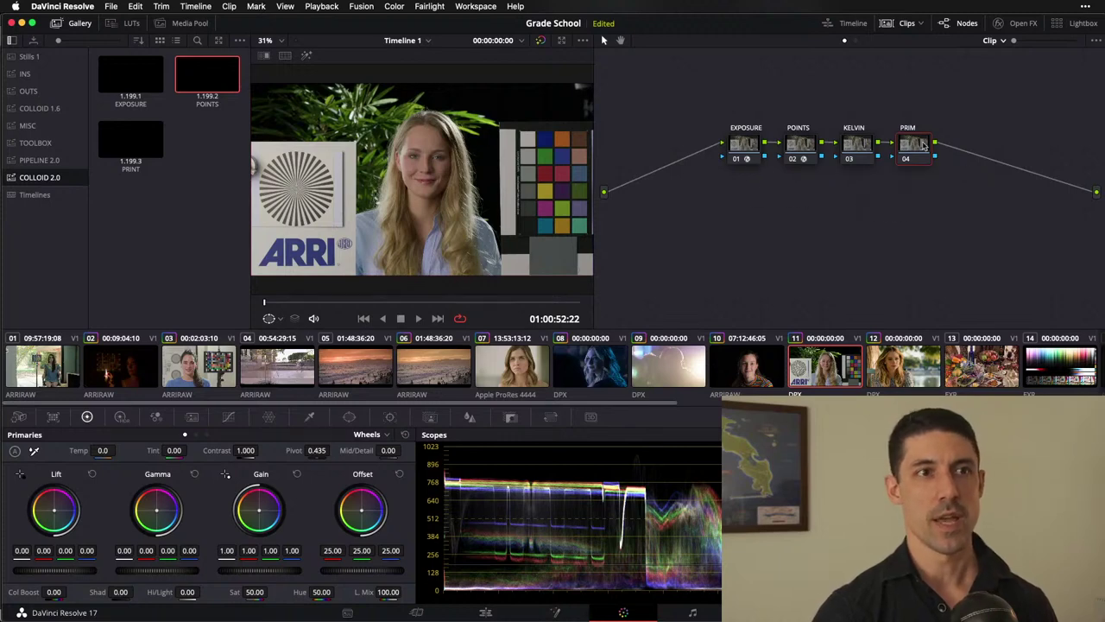
# Step: Add a node with an inverted circle window around the woman, stretched to aspect 75.23 with softness 10.95
pyautogui.hotkey('alt', 'c')
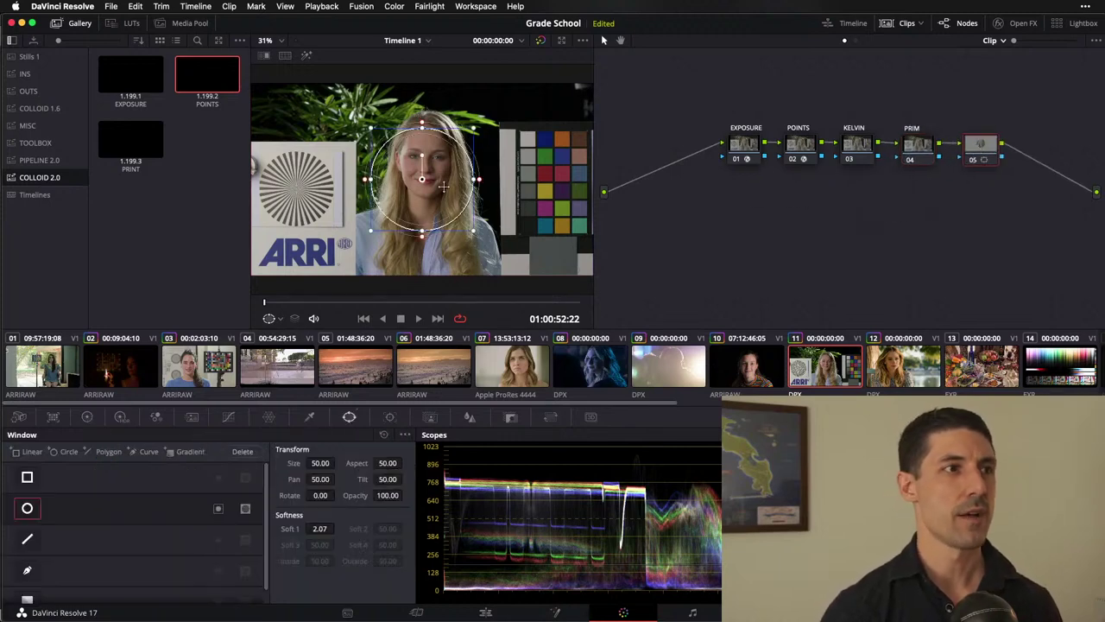
pyautogui.moveTo(485, 185)
pyautogui.mouseDown()
pyautogui.moveTo(508, 182)
pyautogui.moveTo(480, 181)
pyautogui.mouseUp()
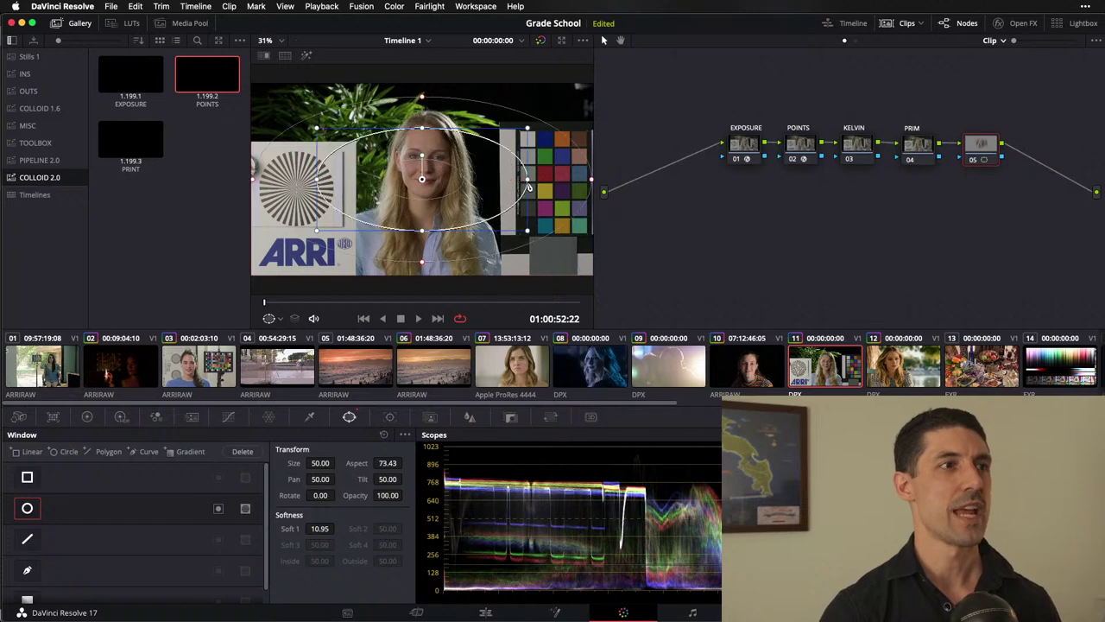
pyautogui.moveTo(478, 230); pyautogui.dragTo(566, 268)
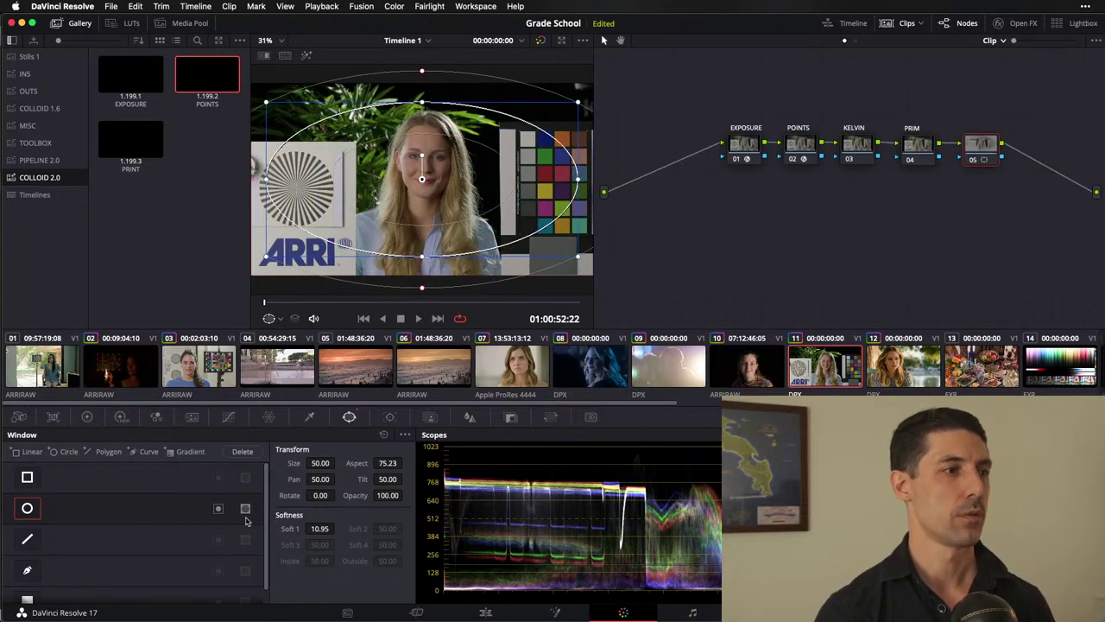
pyautogui.click(218, 508)
# Step: Label the circle-window node VIG and move it farther from the PRIM node
pyautogui.rightClick(979, 149)
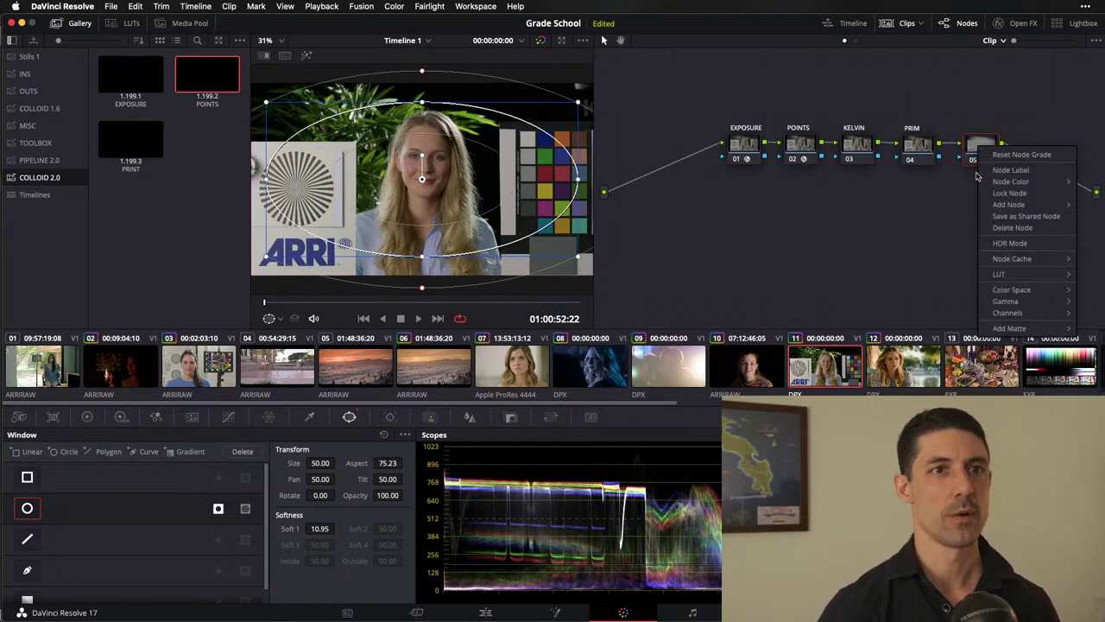
pyautogui.click(1019, 169)
pyautogui.write('VIG')
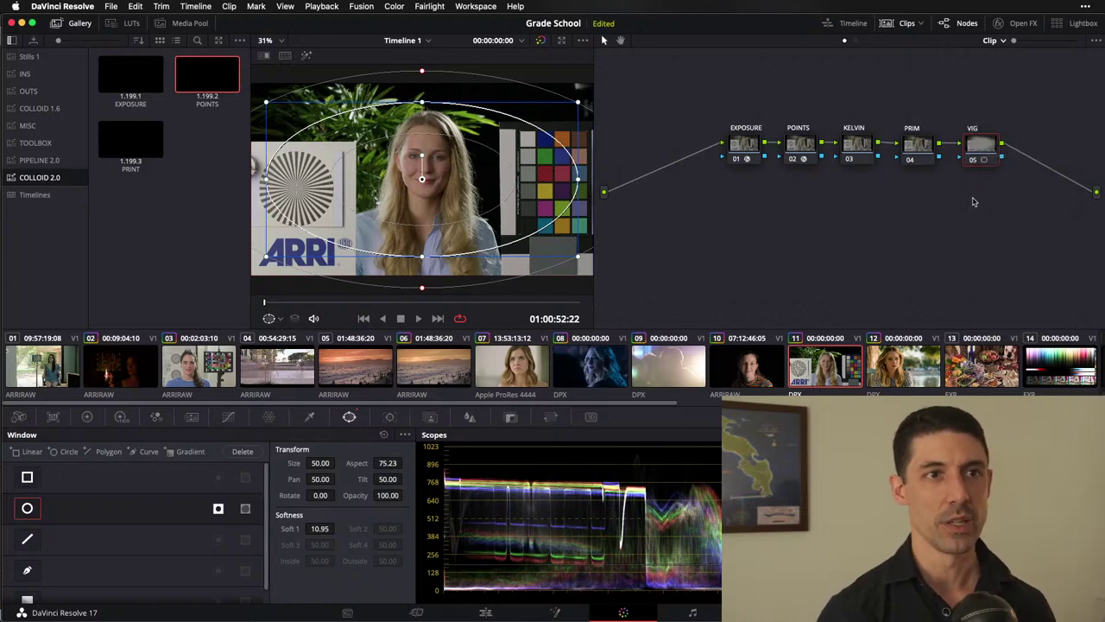
pyautogui.moveTo(979, 151); pyautogui.dragTo(1004, 151)
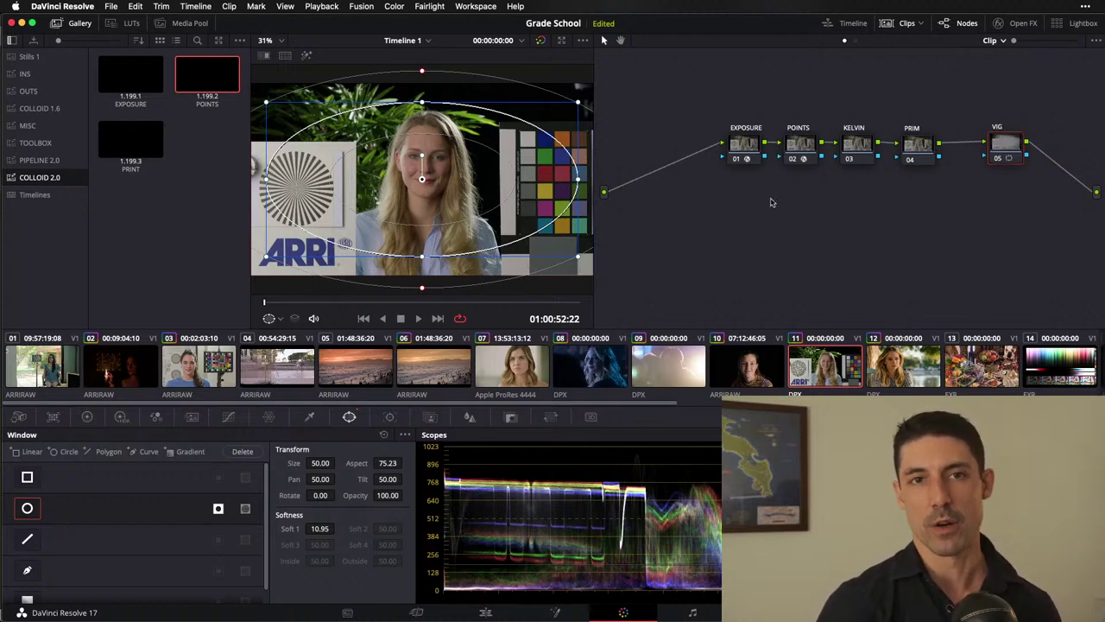
# Step: Nudge the EXPOSURE and POINTS nodes upward and review the DCTL settings of the POINTS node
pyautogui.click(743, 148)
pyautogui.moveTo(743, 151); pyautogui.dragTo(734, 143)
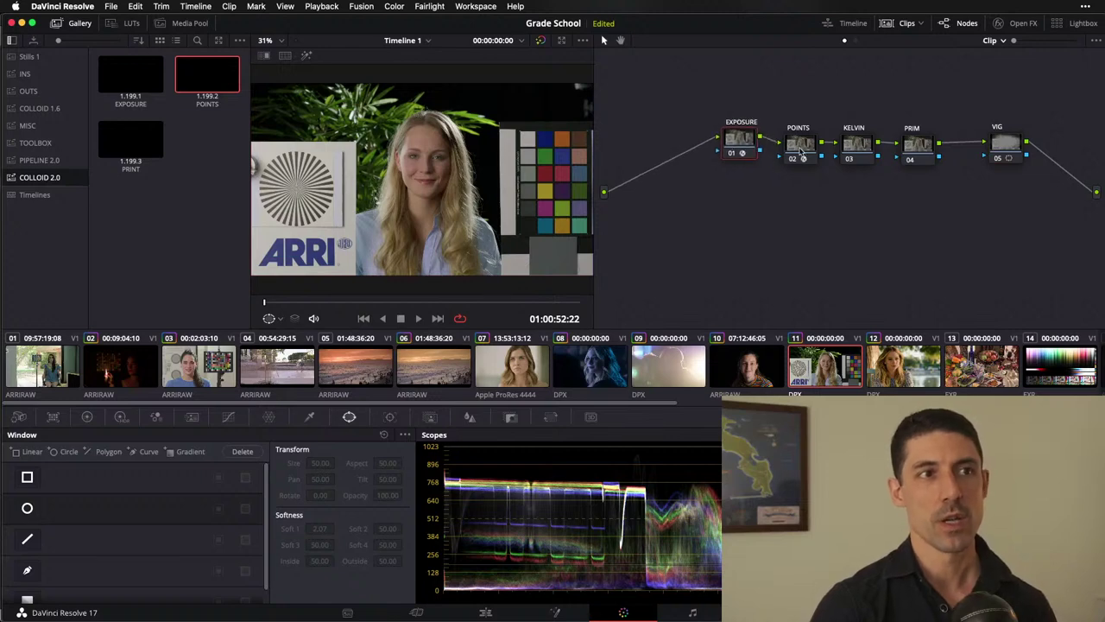
pyautogui.click(801, 148)
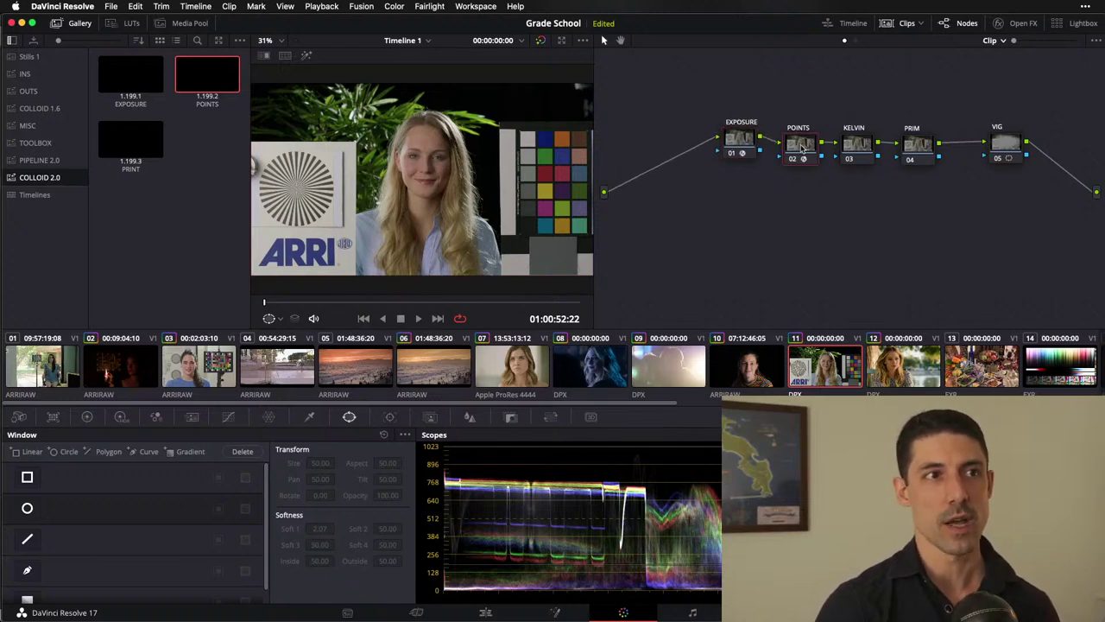
pyautogui.moveTo(797, 151); pyautogui.dragTo(793, 145)
pyautogui.click(1003, 24)
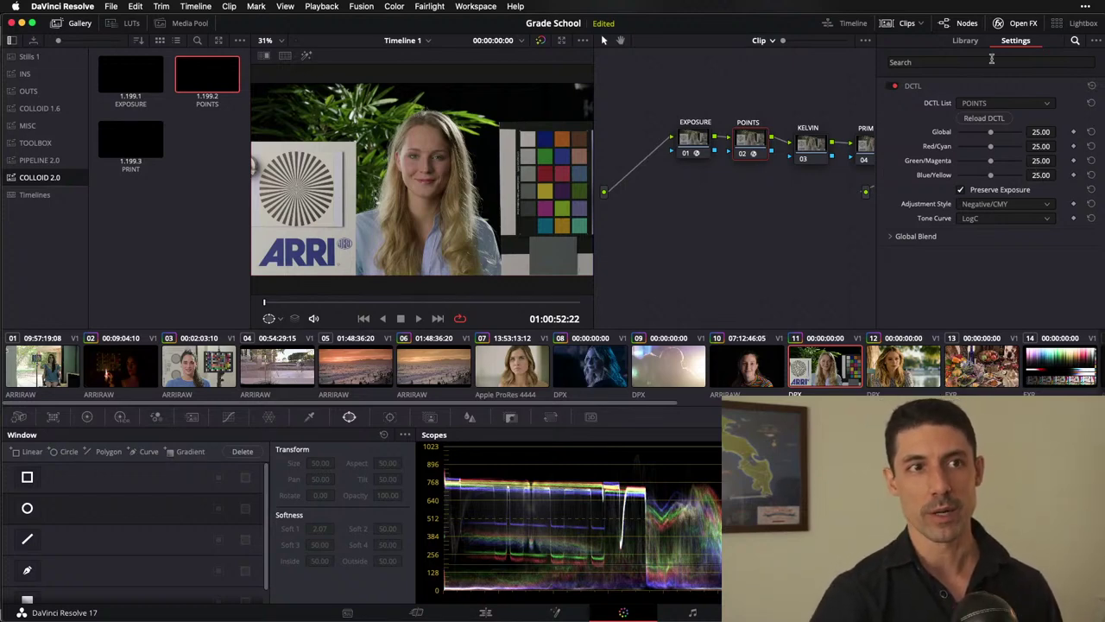
pyautogui.click(1012, 28)
# Step: Review the KELVIN node with the High Dynamic Range wheels, and point out the PRIM and VIG nodes
pyautogui.click(856, 155)
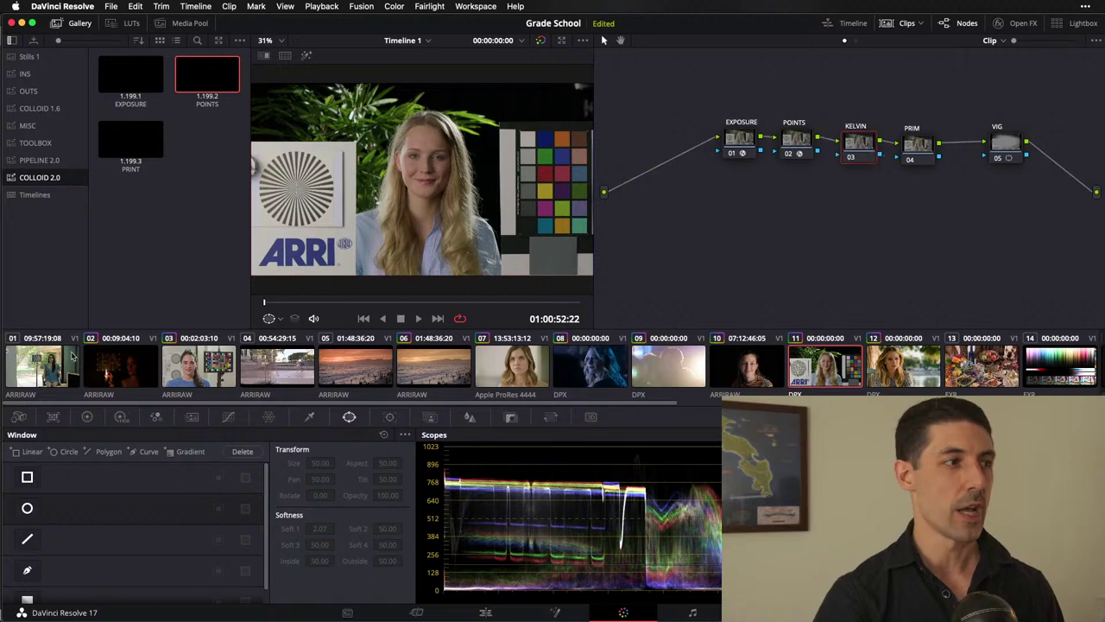
pyautogui.click(122, 417)
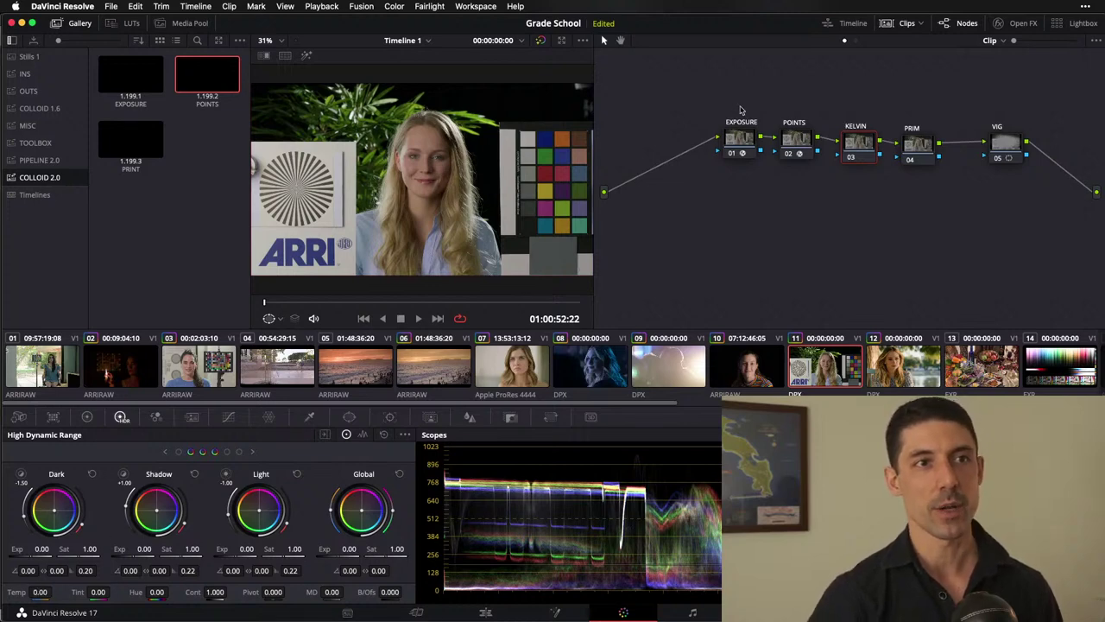
pyautogui.click(925, 145)
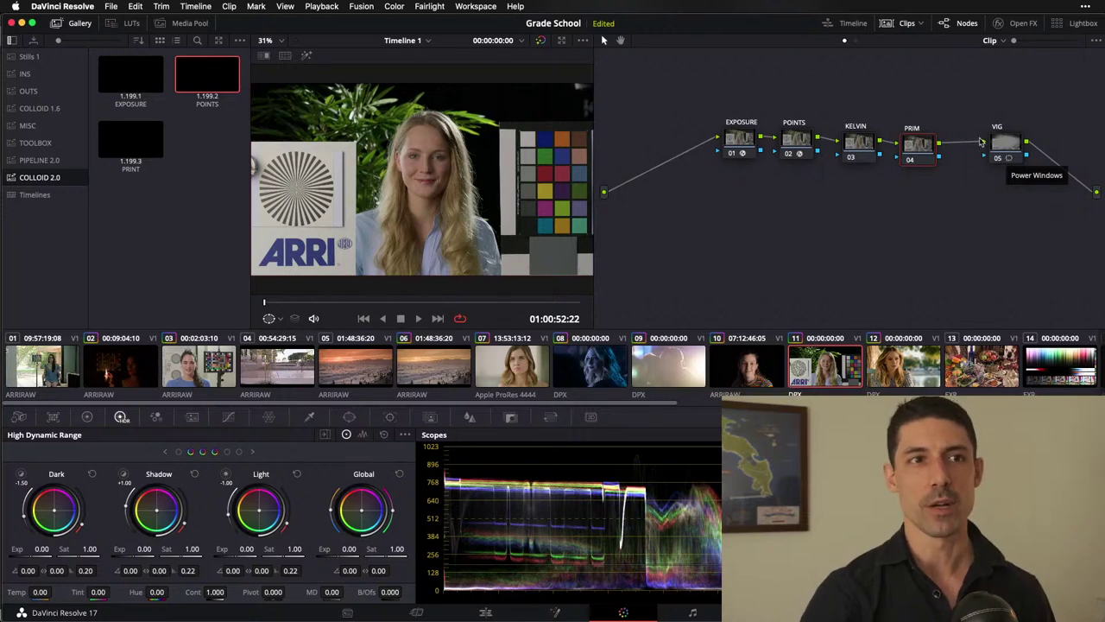
pyautogui.click(1003, 146)
pyautogui.moveTo(1003, 146); pyautogui.dragTo(1012, 141)
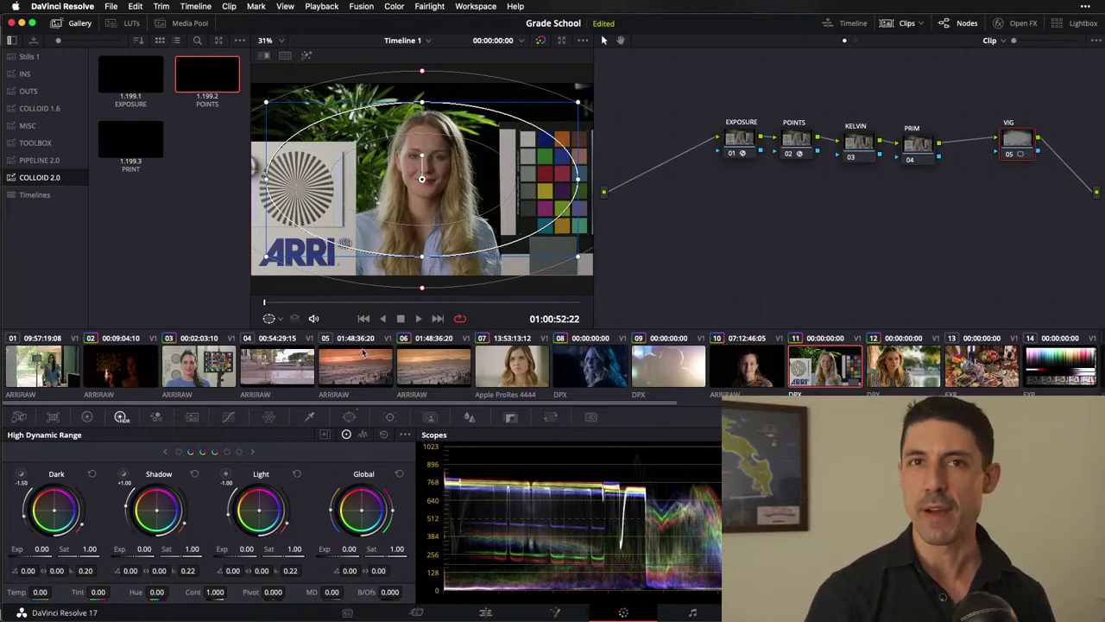
# Step: Reset all grades and nodes on clip 11 and shift the remaining node 01 along the graph
pyautogui.rightClick(671, 216)
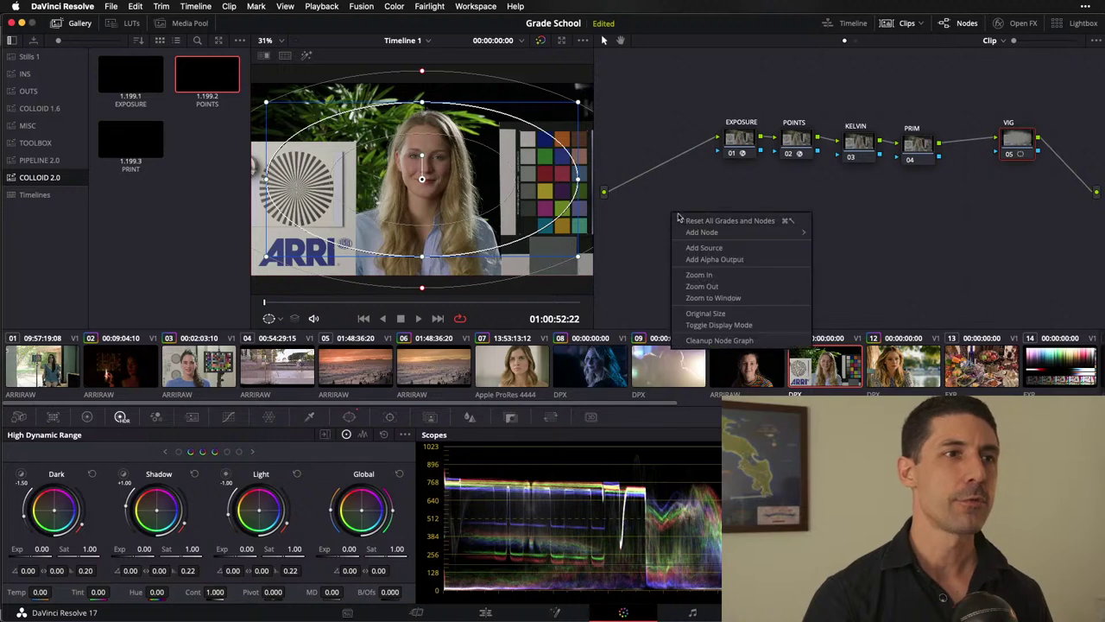
pyautogui.click(697, 219)
pyautogui.moveTo(729, 147); pyautogui.dragTo(771, 146)
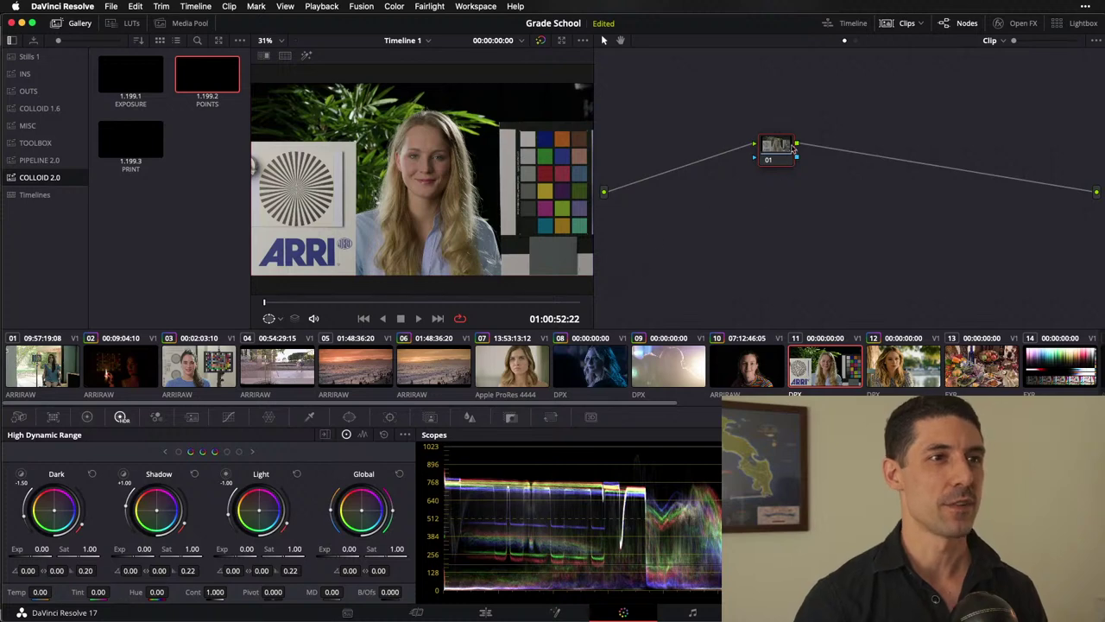
# Step: Browse the shots in the Lightbox and open clip 12, the blonde woman seated outdoors
pyautogui.moveTo(786, 145); pyautogui.dragTo(787, 146)
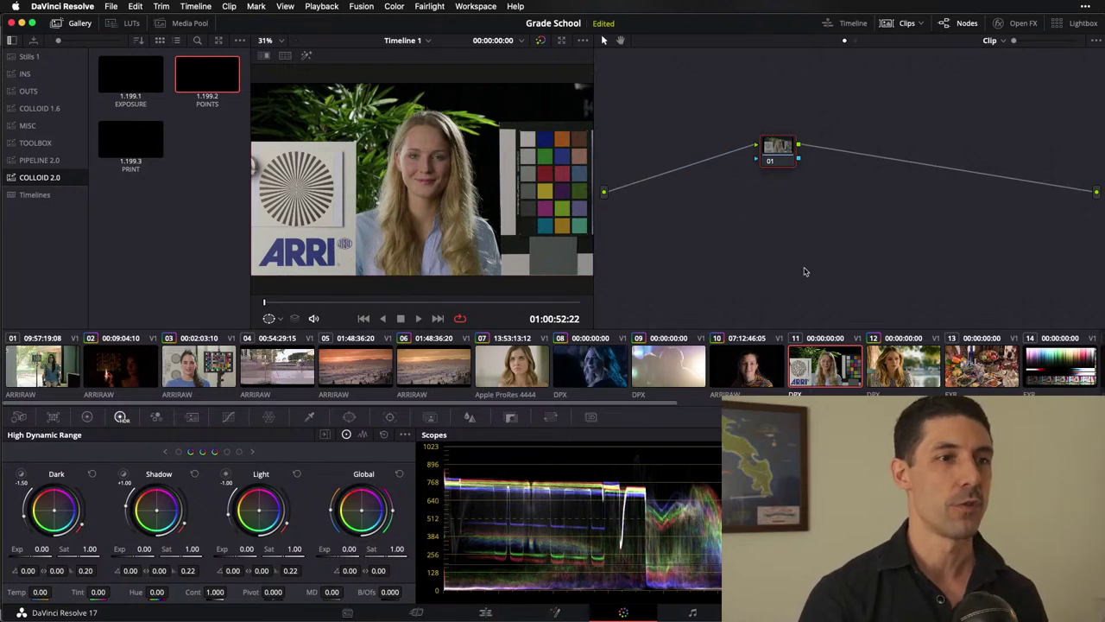
pyautogui.click(887, 352)
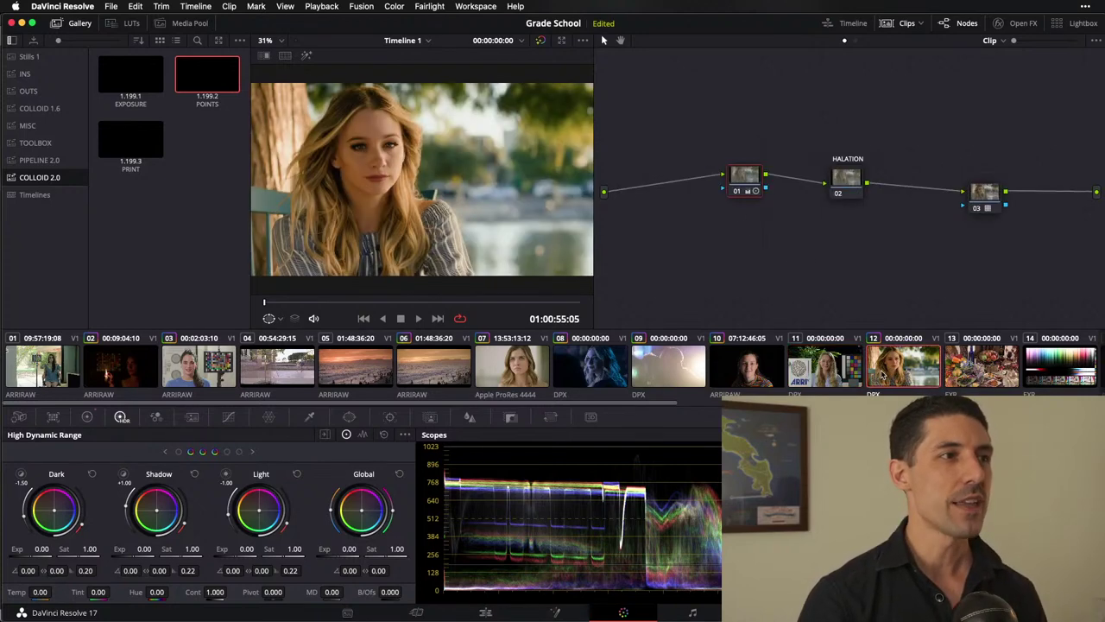
pyautogui.click(813, 377)
pyautogui.hotkey('ctrl', 'l')
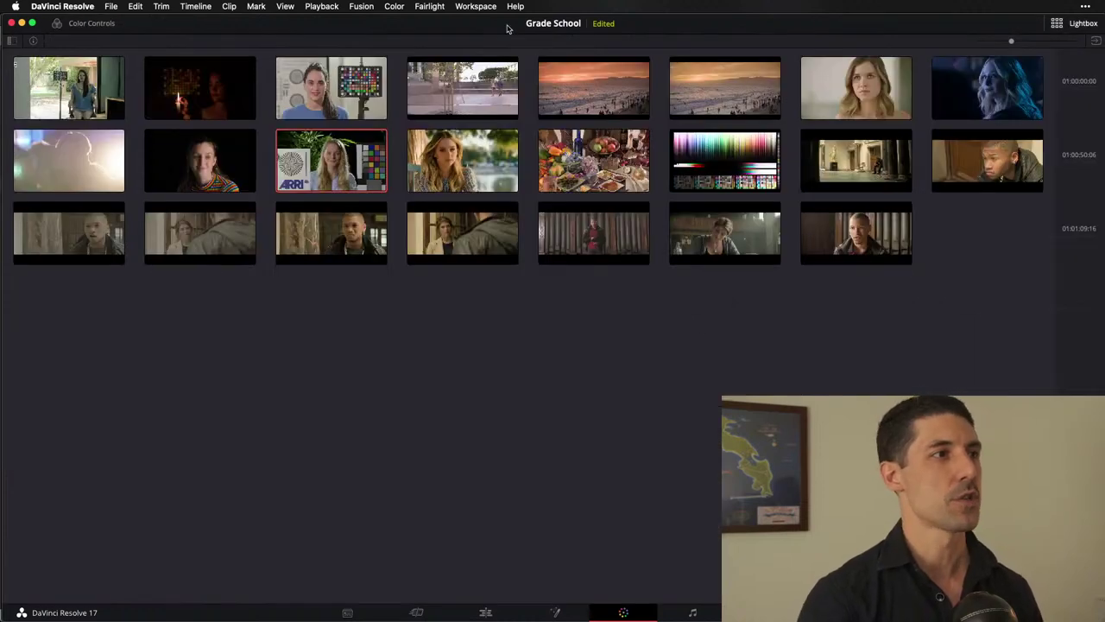
pyautogui.click(228, 158)
pyautogui.click(505, 166)
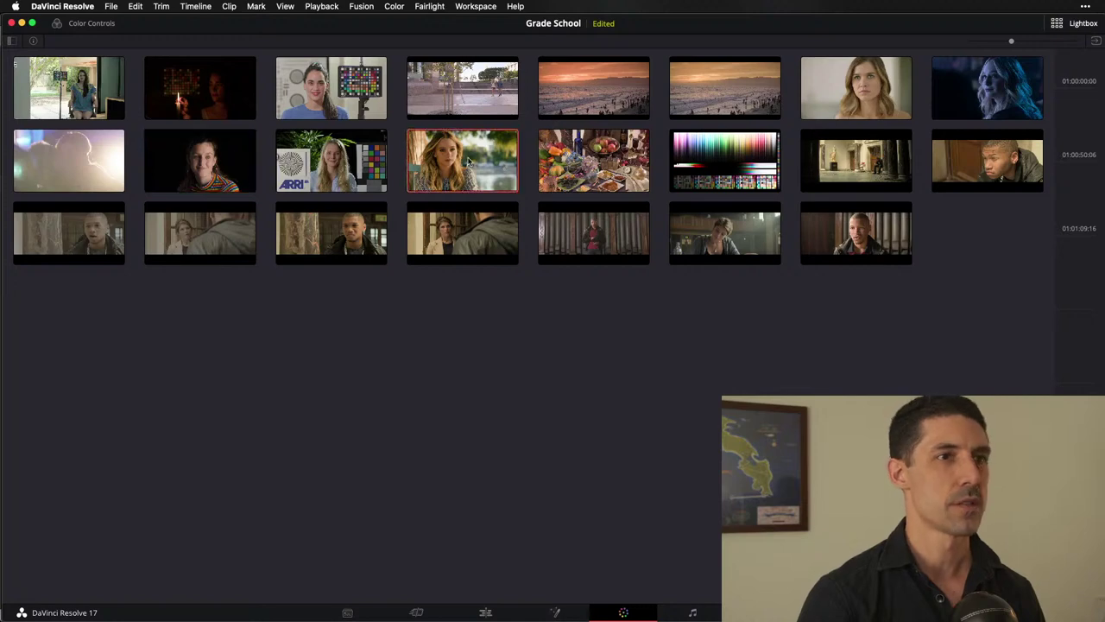
pyautogui.hotkey('ctrl', 'l')
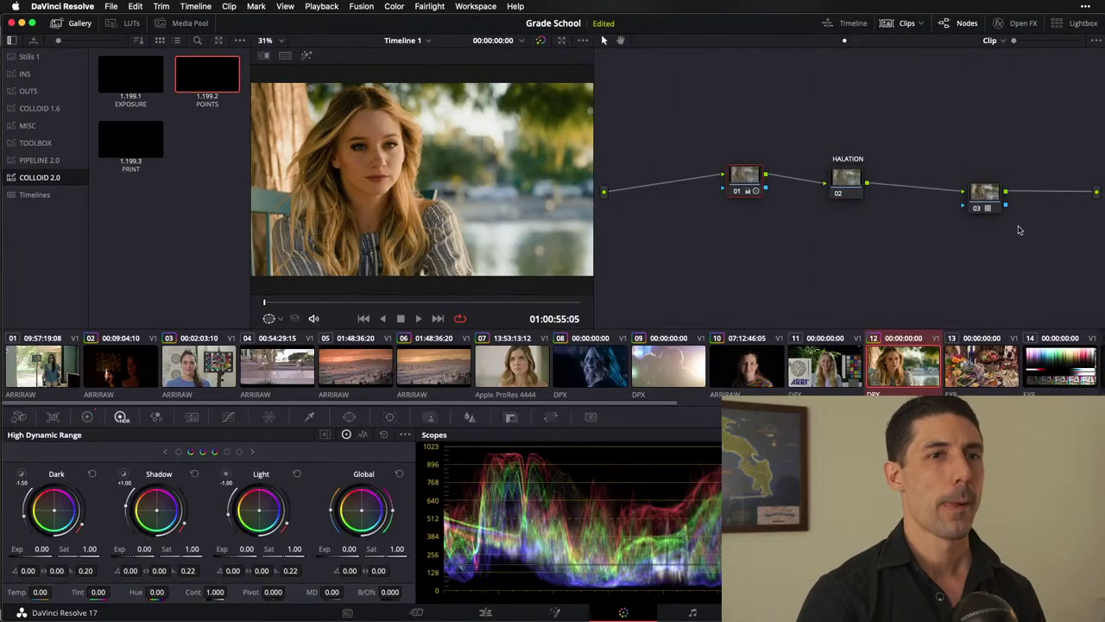
# Step: Delete all nodes on clip 12, including HALATION, and add a fresh serial node 01
pyautogui.moveTo(1043, 253); pyautogui.dragTo(691, 136)
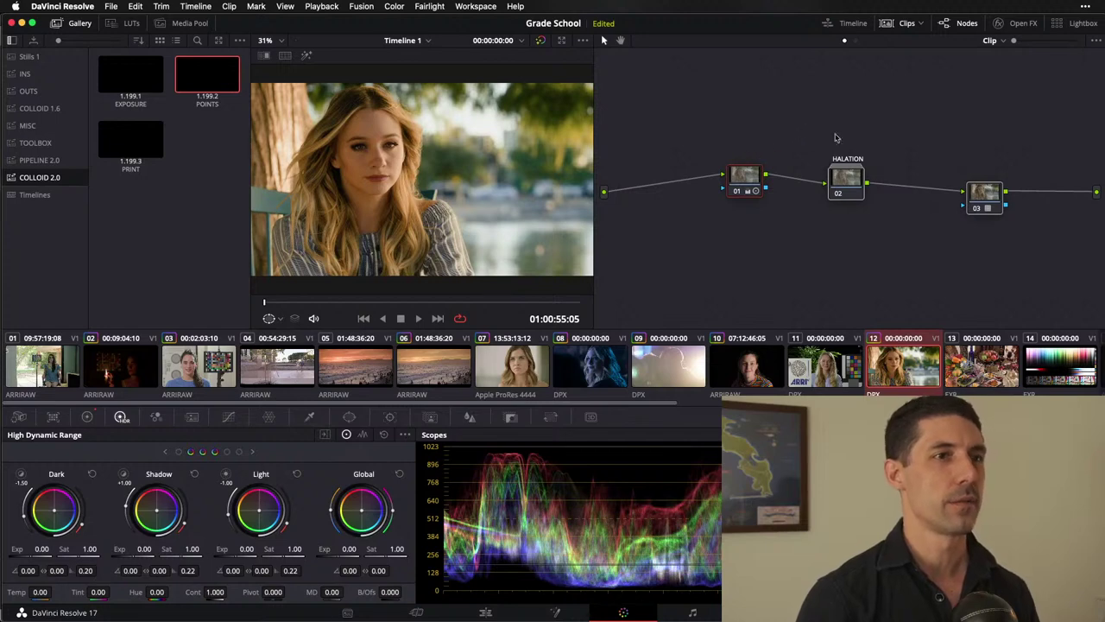
pyautogui.moveTo(993, 259); pyautogui.dragTo(751, 167)
pyautogui.press('Delete')
pyautogui.hotkey('alt', 's')
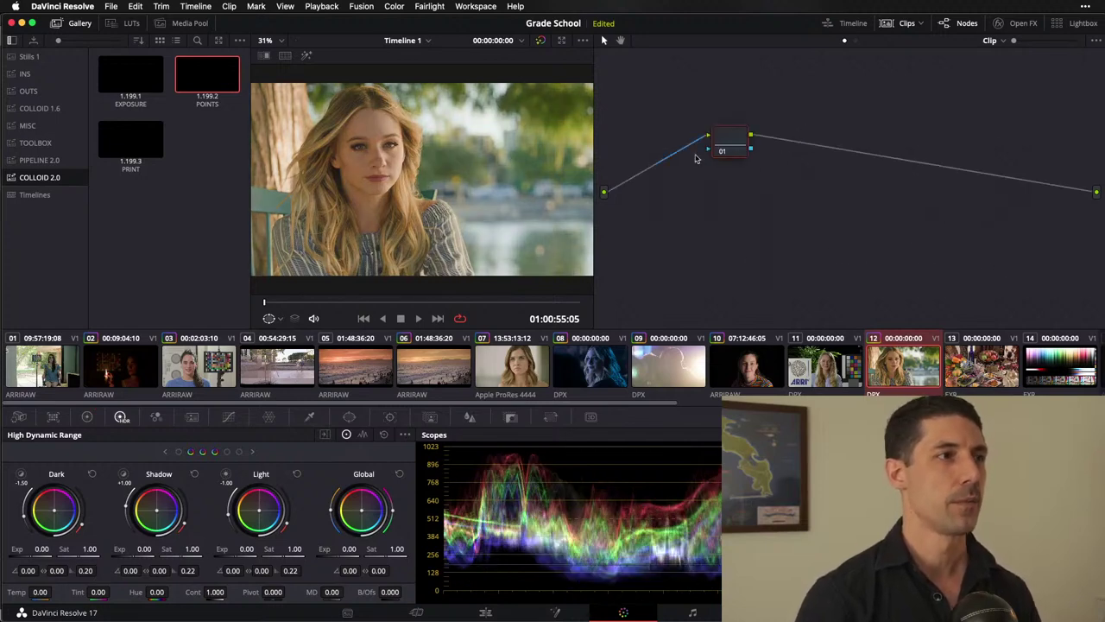
# Step: Review the Color Space Transform settings in the timeline-level nodes with grades toggled off and on, and return to the clip-level nodes
pyautogui.click(855, 41)
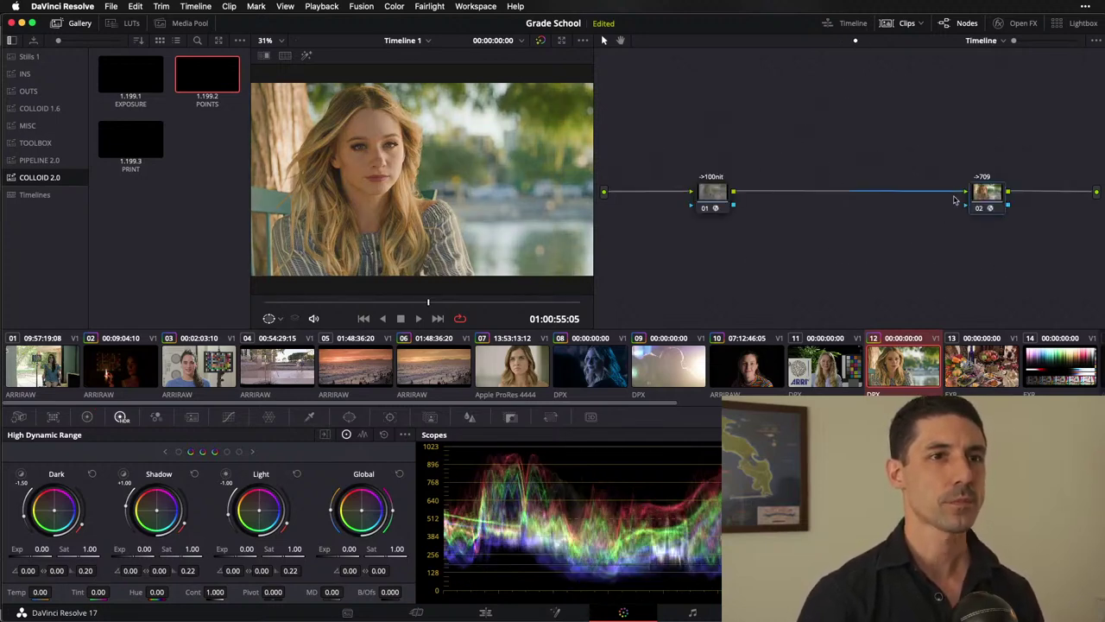
pyautogui.click(1015, 23)
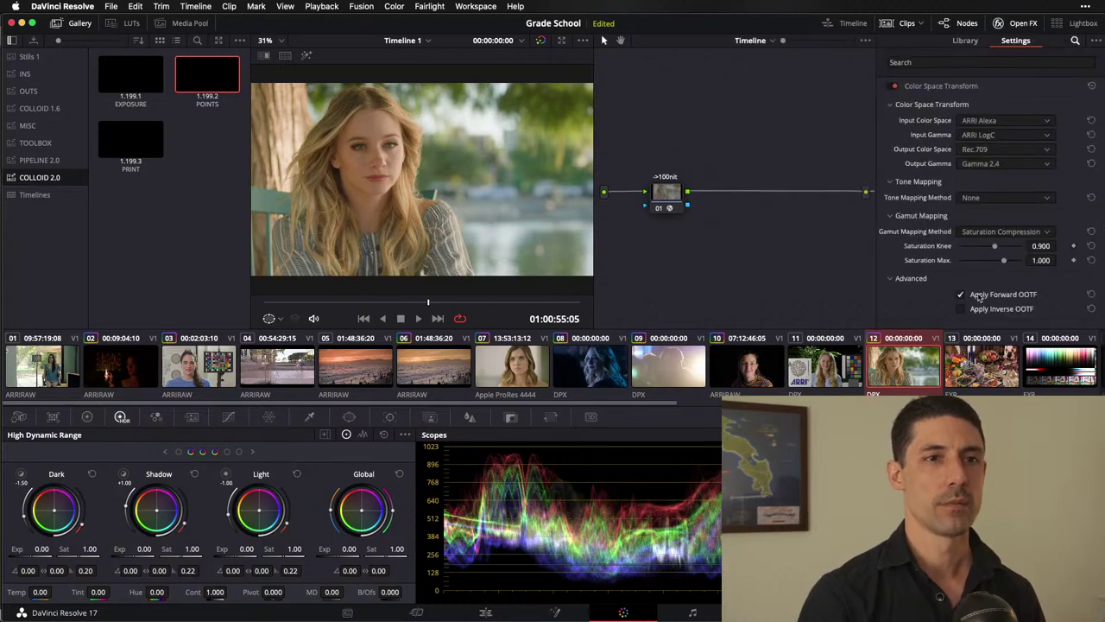
pyautogui.hotkey('shift', 'd')
pyautogui.hotkey('shift', 'd')
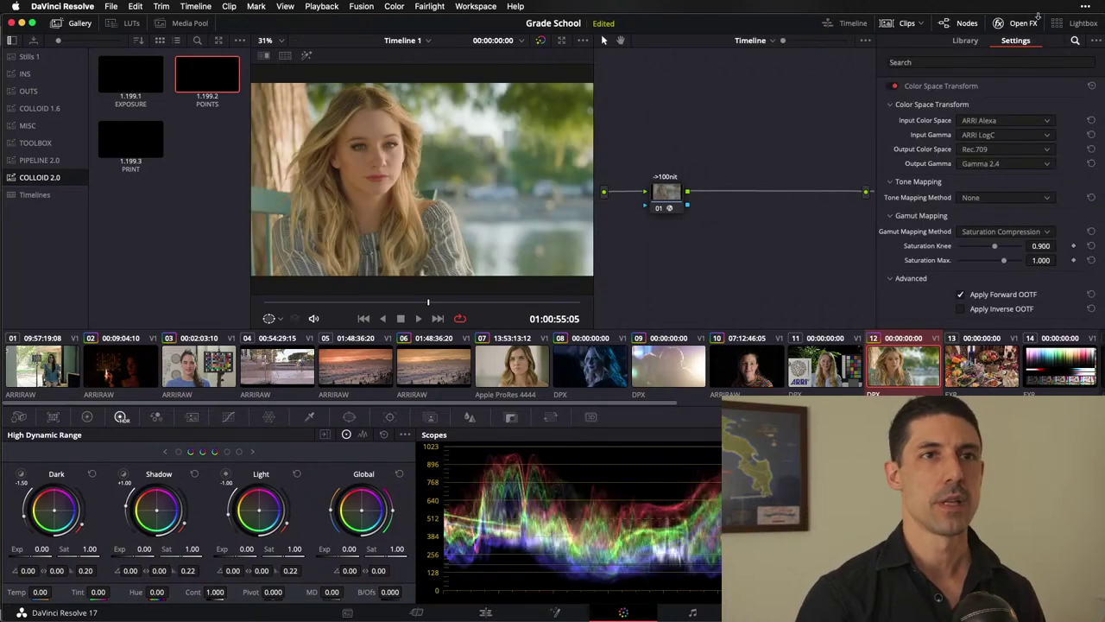
pyautogui.click(999, 23)
pyautogui.click(849, 41)
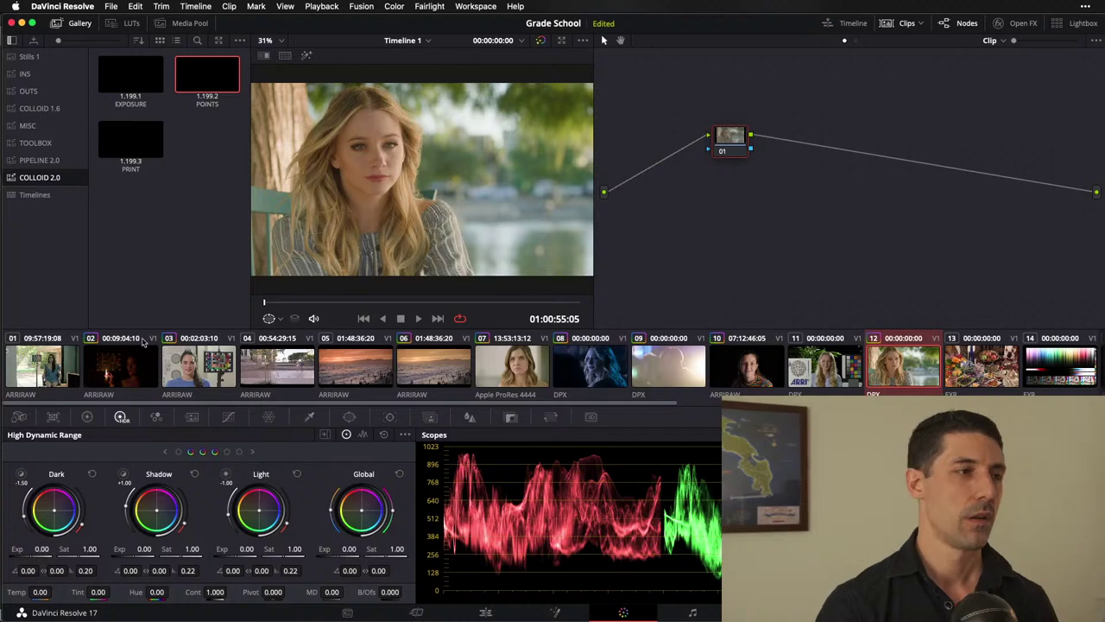
# Step: Show the Primaries as Bars and set clip 12's Offset to 23.40 red, 24.80 green and 24.20 blue
pyautogui.click(86, 417)
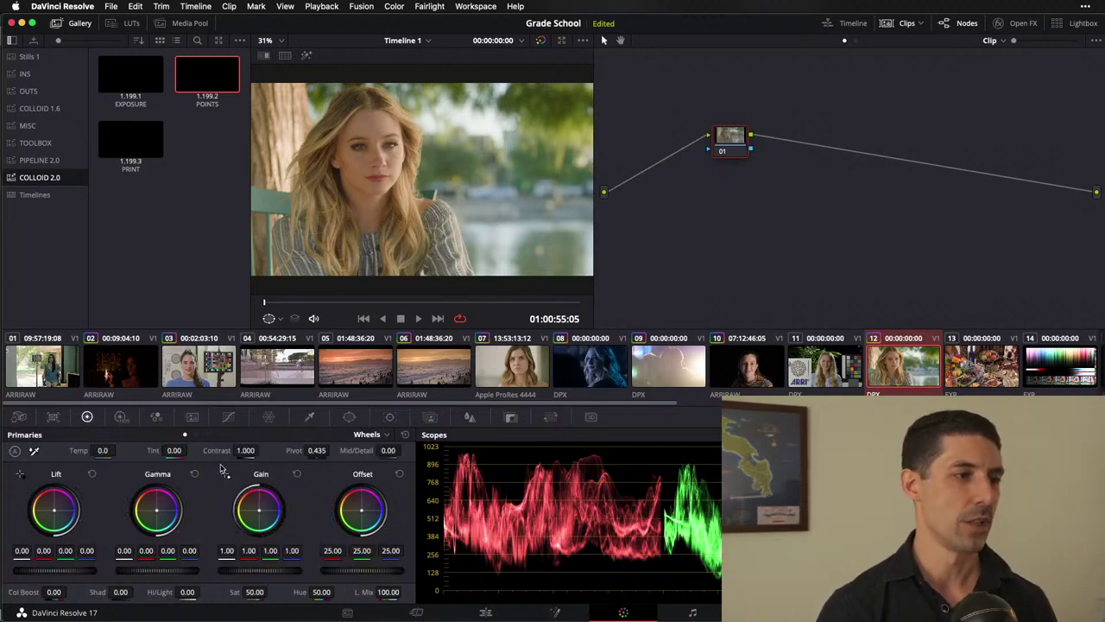
pyautogui.click(196, 434)
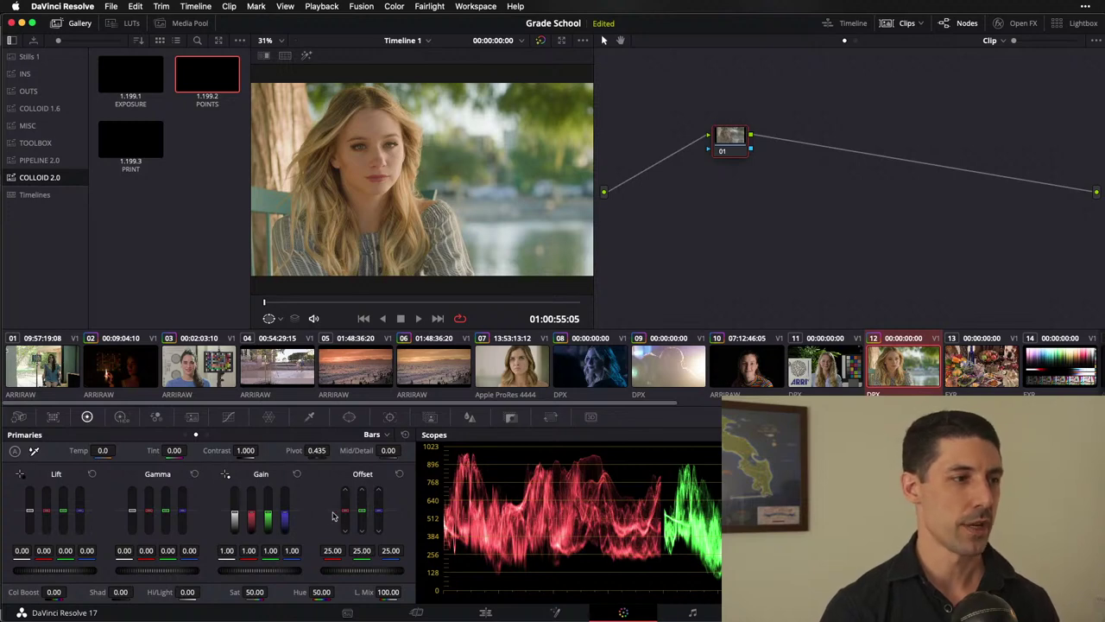
pyautogui.moveTo(344, 509)
pyautogui.mouseDown()
pyautogui.moveTo(345, 521)
pyautogui.moveTo(378, 512)
pyautogui.mouseUp()
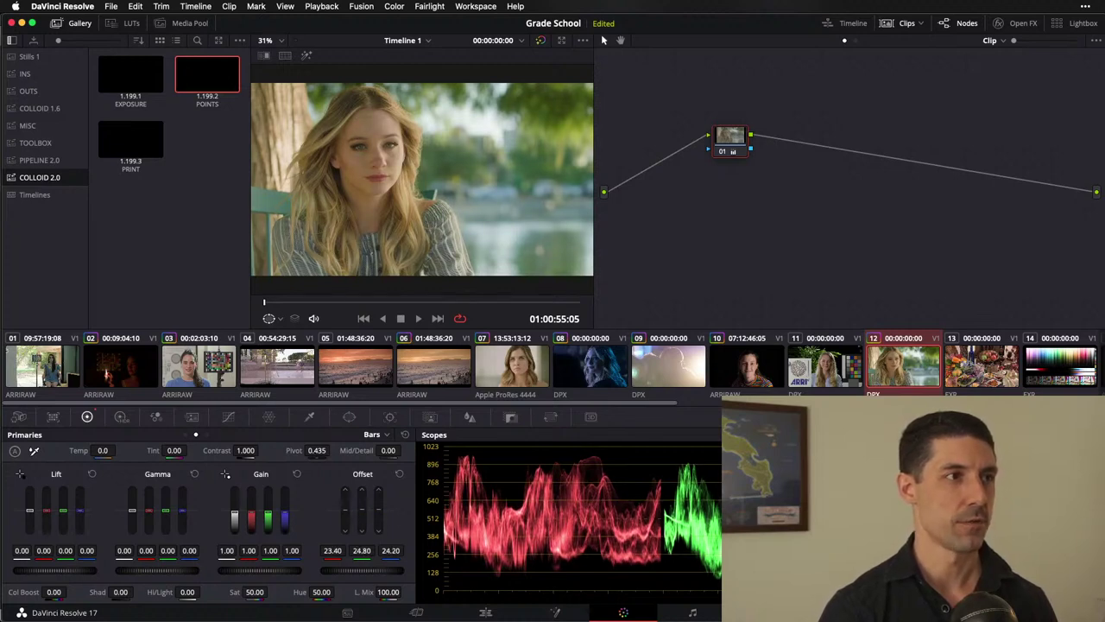
# Step: Reset all grades and nodes on clip 08, the woman in blue light
pyautogui.click(569, 366)
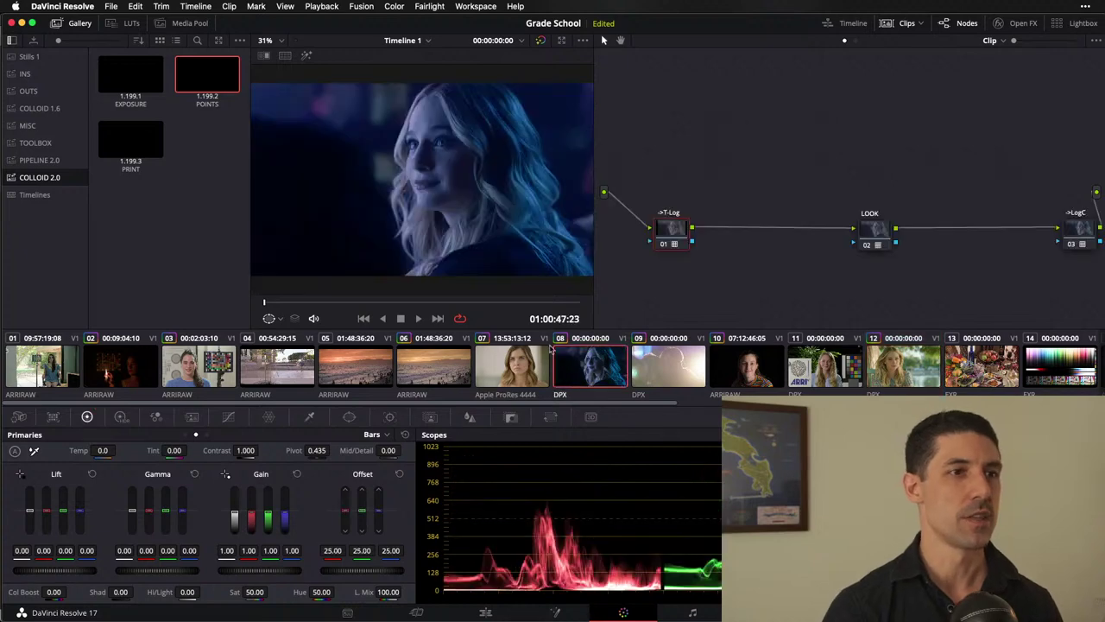
pyautogui.rightClick(767, 149)
pyautogui.click(803, 155)
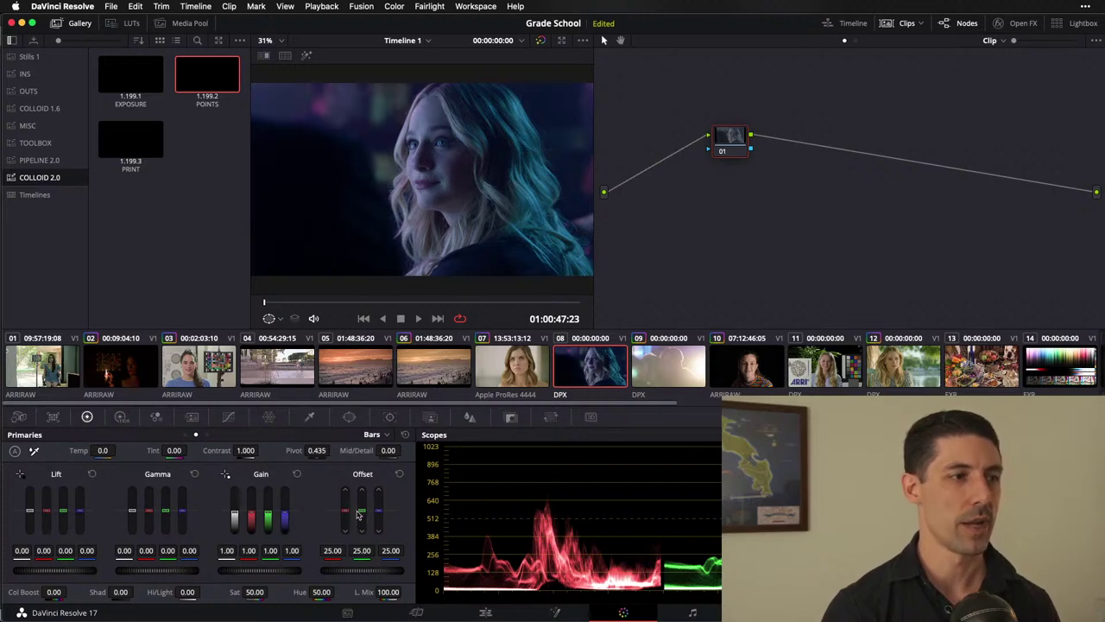
# Step: Set clip 08's Offset to 32.00 red and 29.20 green, and compare the balance full screen with grades bypassed and enabled
pyautogui.moveTo(363, 522)
pyautogui.mouseDown()
pyautogui.moveTo(362, 508)
pyautogui.moveTo(345, 521)
pyautogui.moveTo(345, 504)
pyautogui.moveTo(361, 508)
pyautogui.mouseUp()
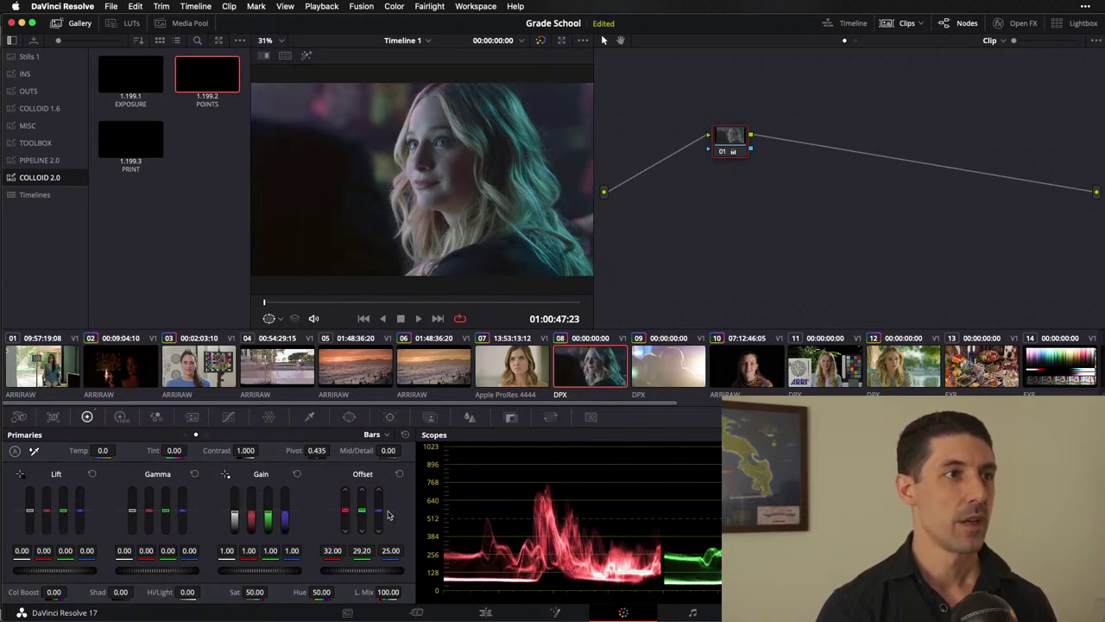
pyautogui.press('super+f')
pyautogui.hotkey('shift', 'd')
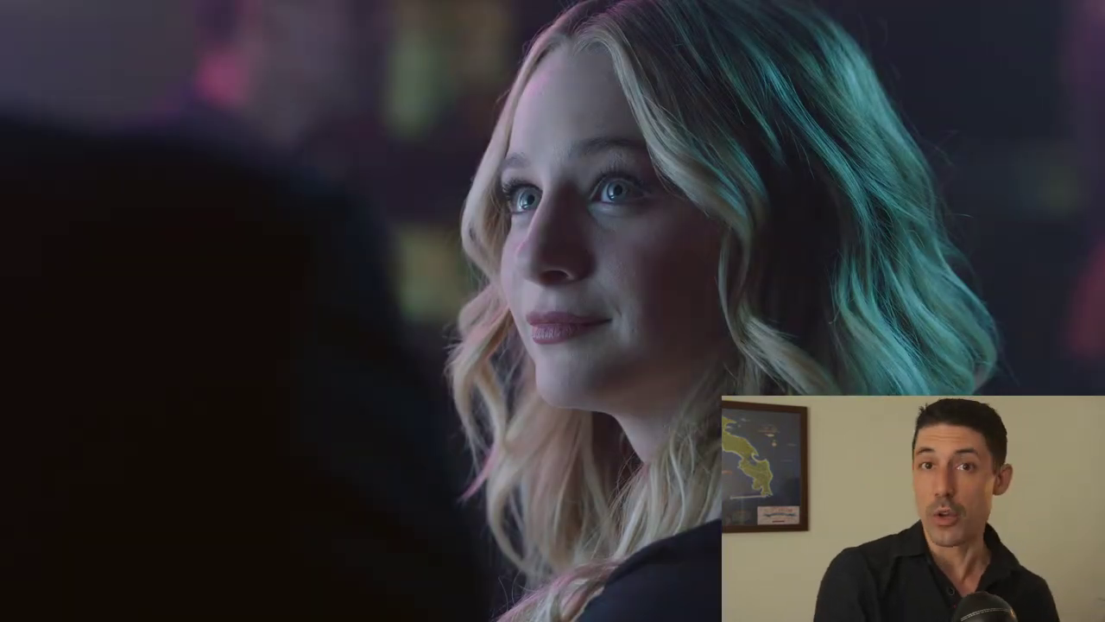
pyautogui.hotkey('shift', 'd')
pyautogui.hotkey('shift', 'd')
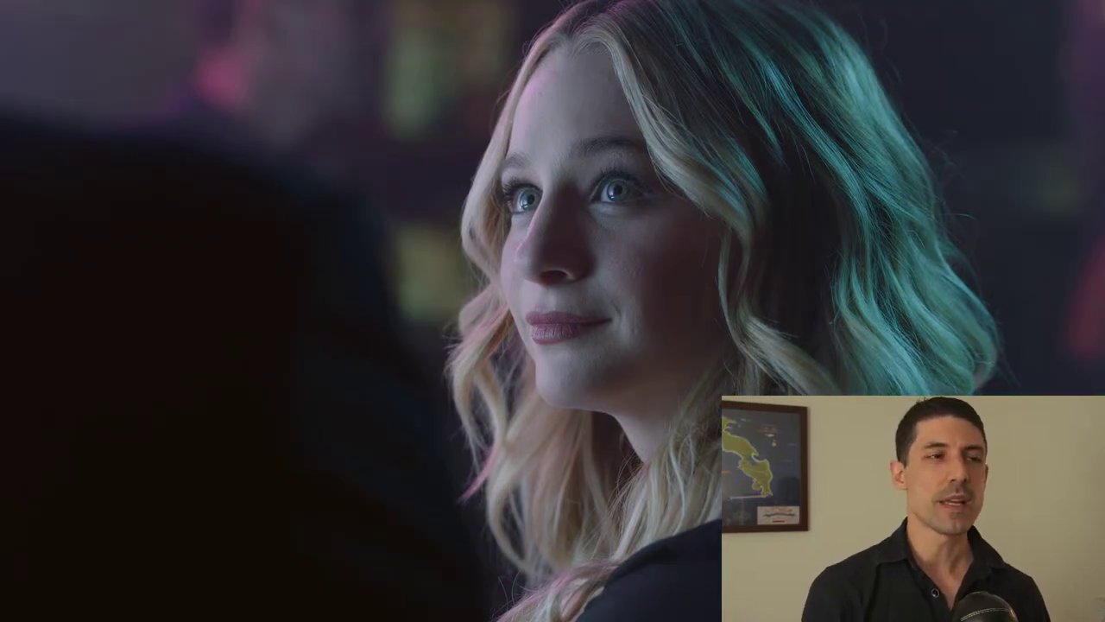
pyautogui.press('super+f')
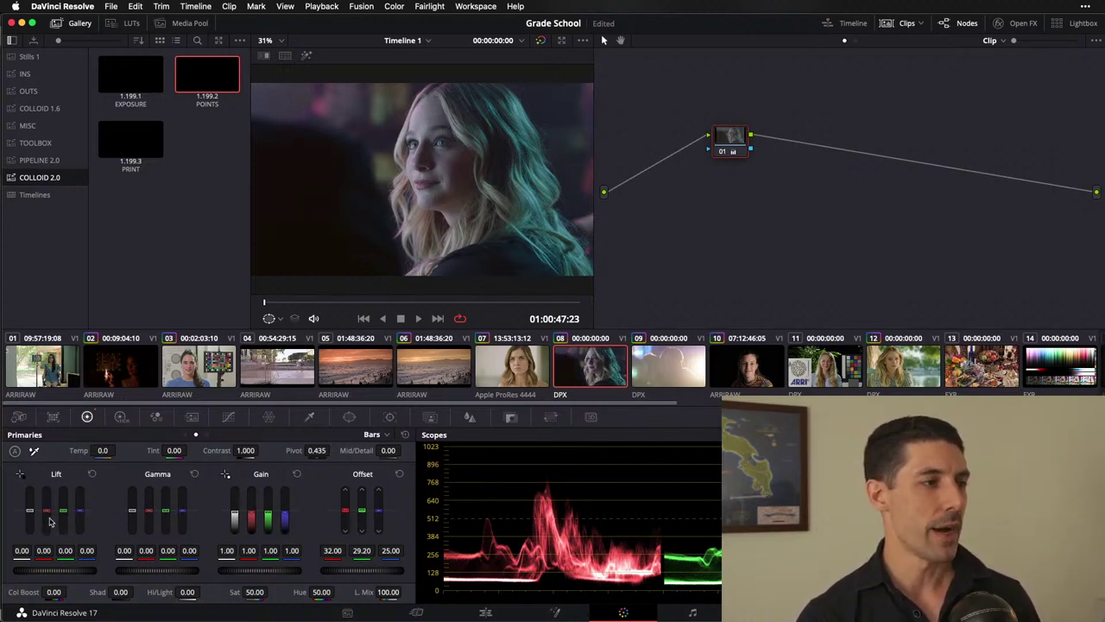
# Step: Set Lift red to -0.01, lower Lift green slightly, raise Gain green to 1.01, and compare the shot full screen with node 01 off and on
pyautogui.moveTo(46, 509); pyautogui.dragTo(46, 511)
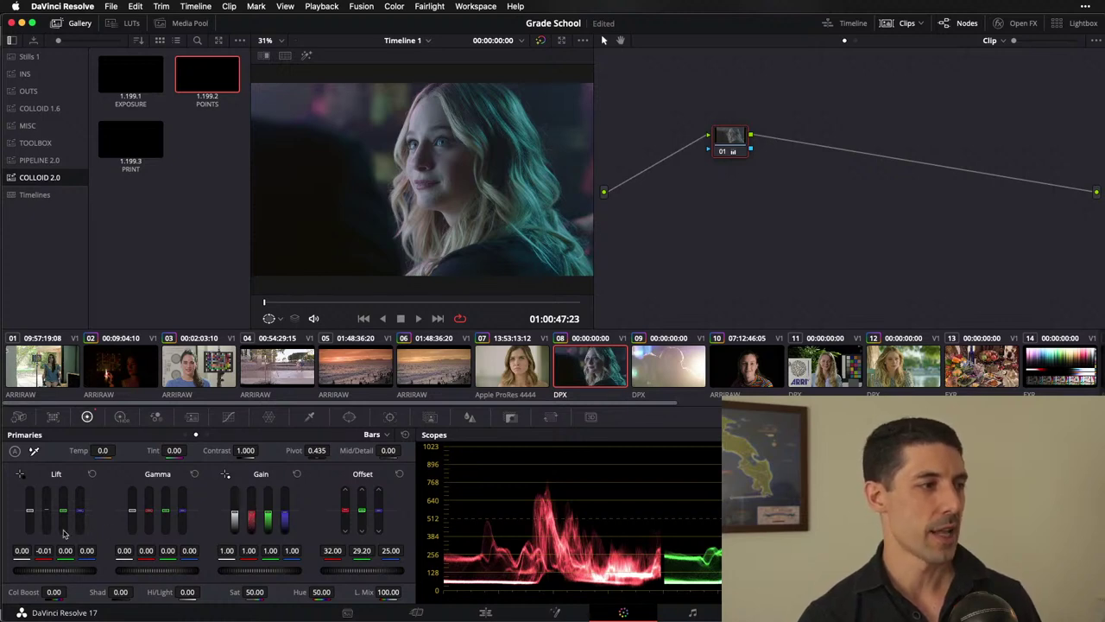
pyautogui.moveTo(45, 510); pyautogui.dragTo(46, 510)
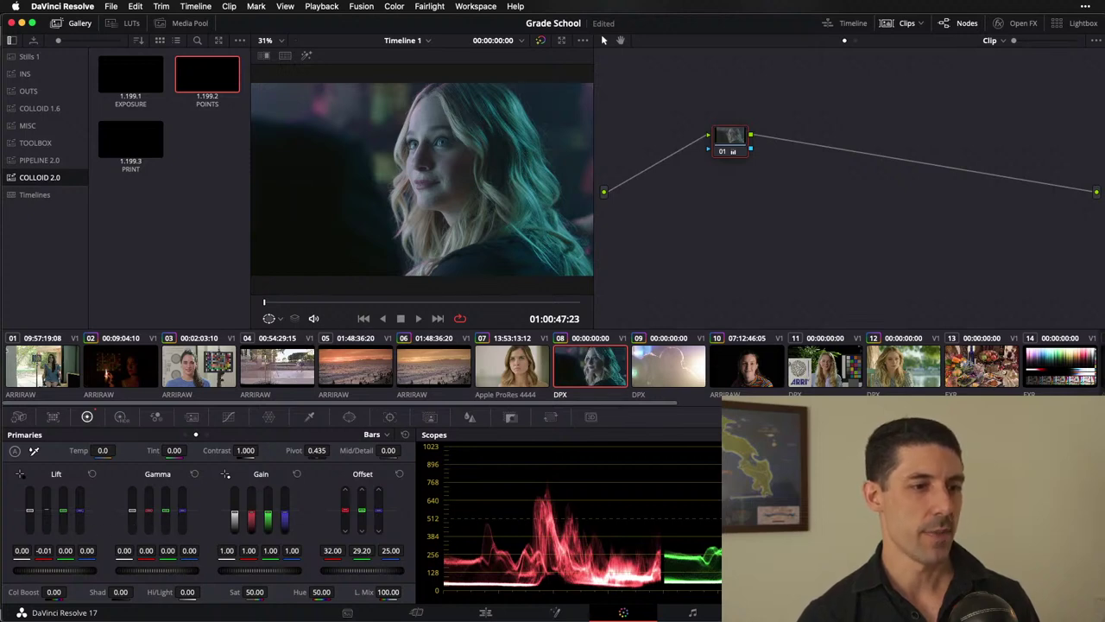
pyautogui.moveTo(63, 510); pyautogui.dragTo(63, 511)
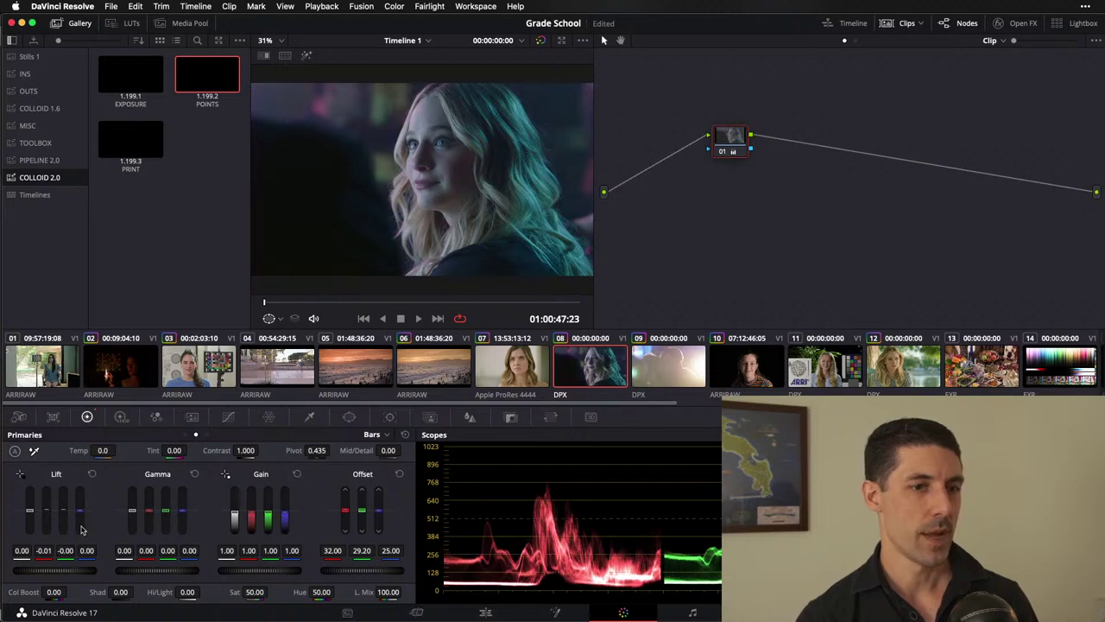
pyautogui.moveTo(271, 517); pyautogui.dragTo(270, 514)
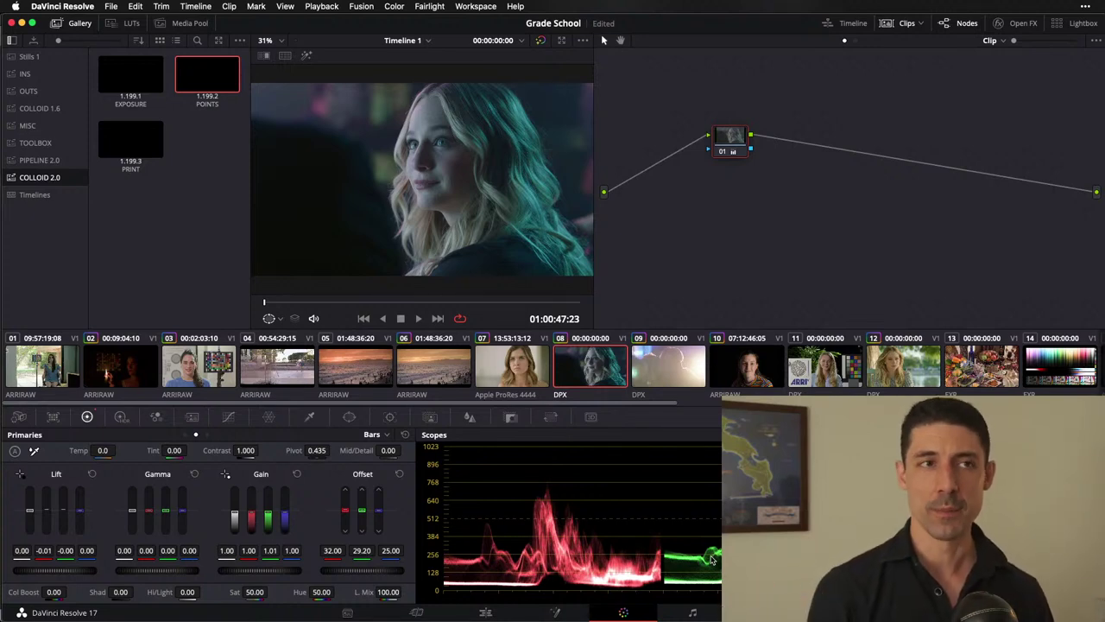
pyautogui.press('super+d')
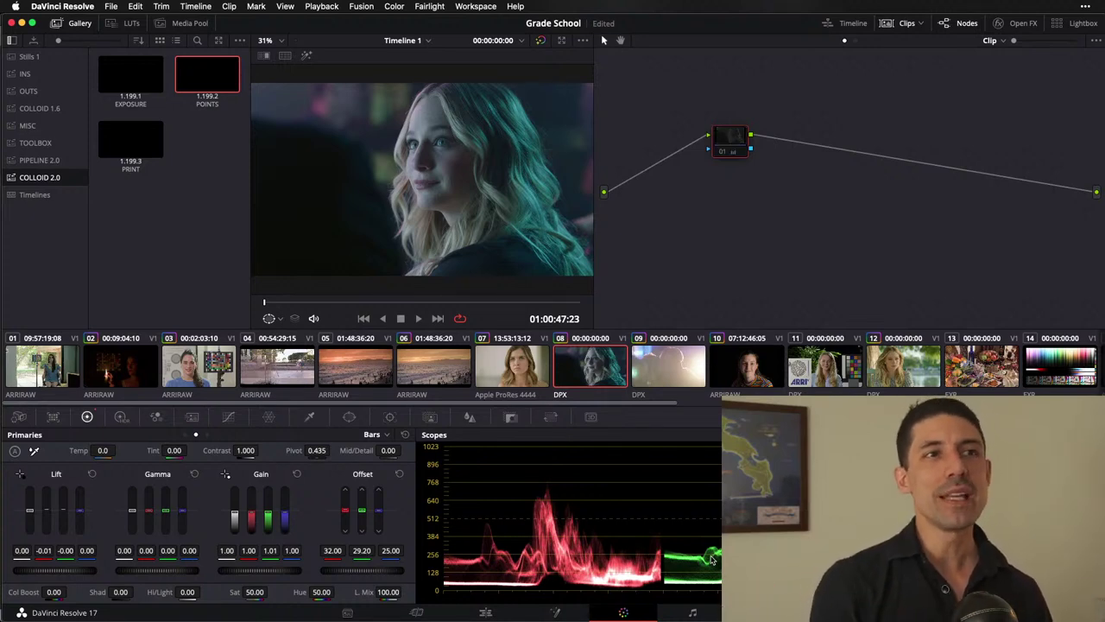
pyautogui.press('super+d')
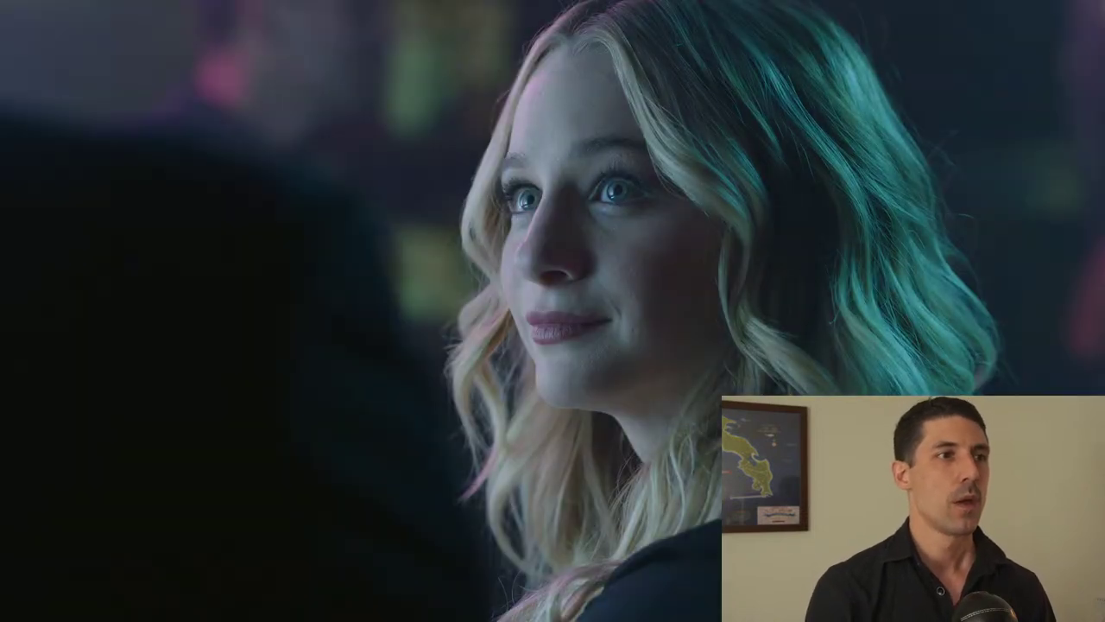
pyautogui.press('Escape')
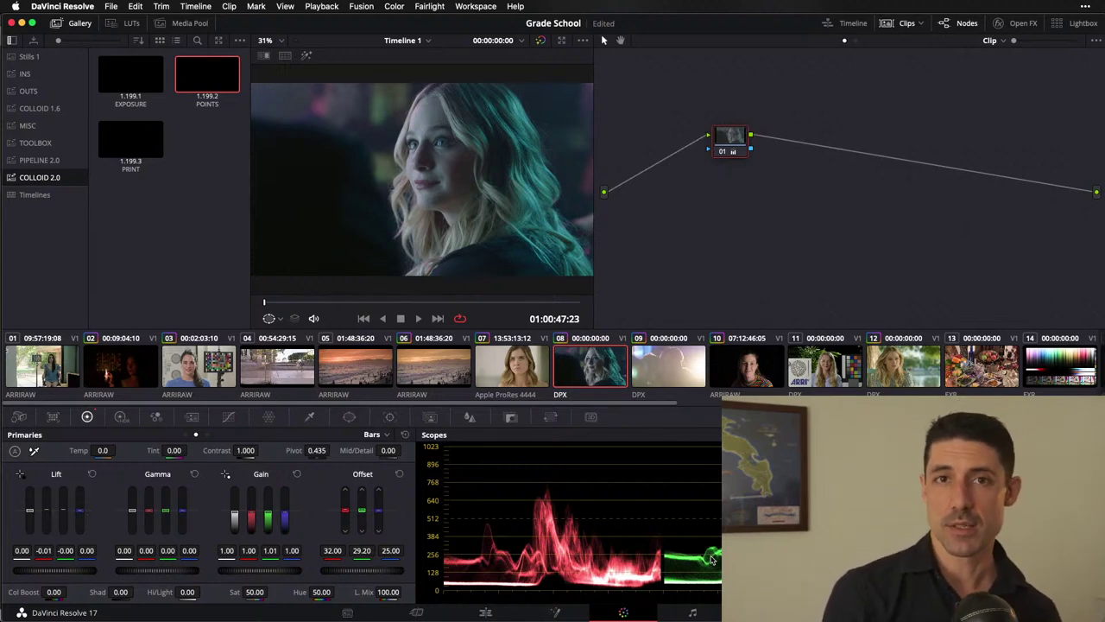
# Step: Disable and delete the balanced node on clip 08, and restore an ungraded node 01
pyautogui.hotkey('ctrl', 'd')
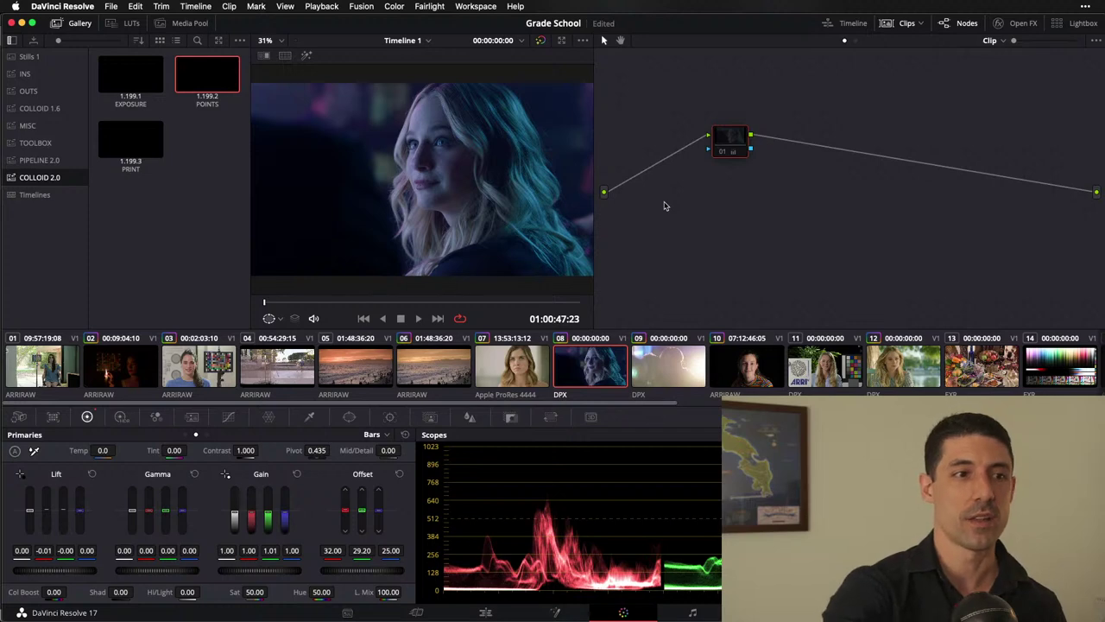
pyautogui.press('Delete')
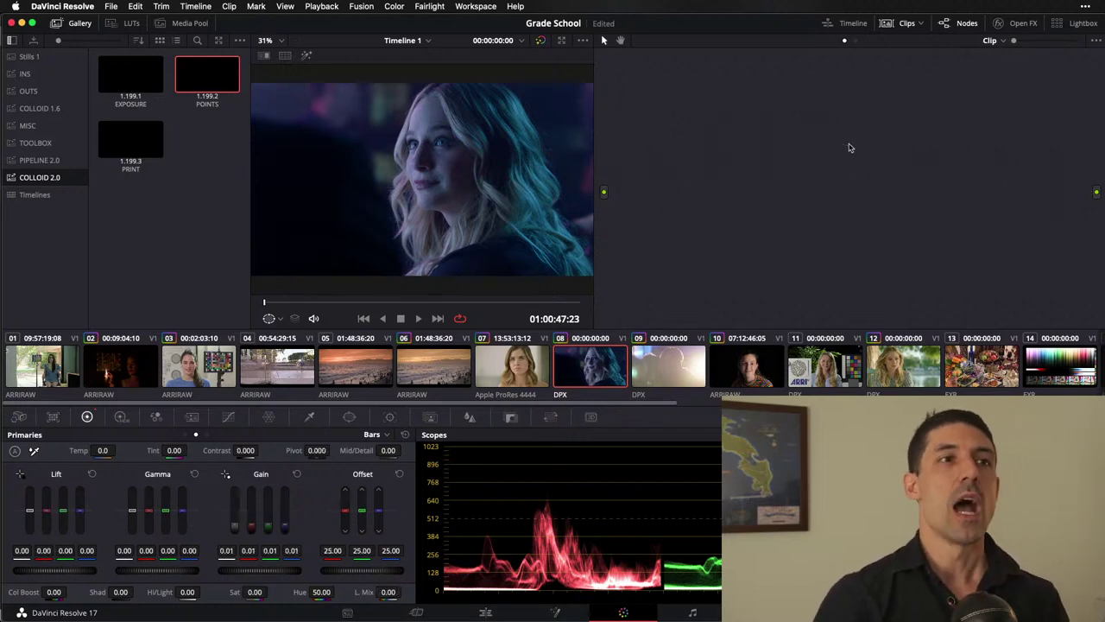
pyautogui.press('super+z')
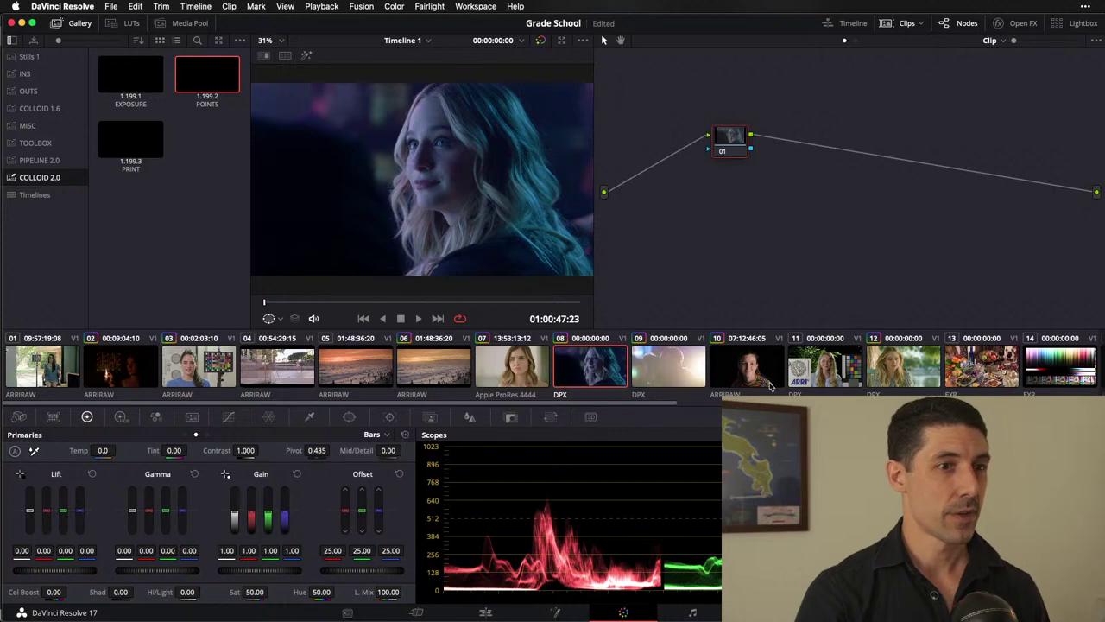
# Step: View clip 12 full screen, and replace its balanced node with an ungraded node 01
pyautogui.click(898, 361)
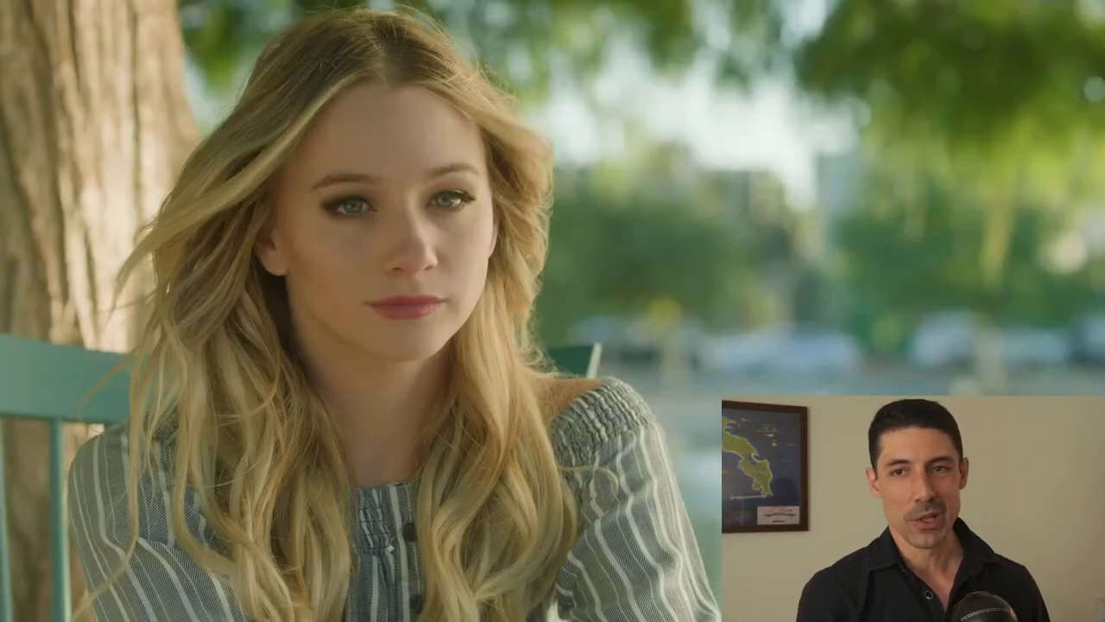
pyautogui.moveTo(56, 390)
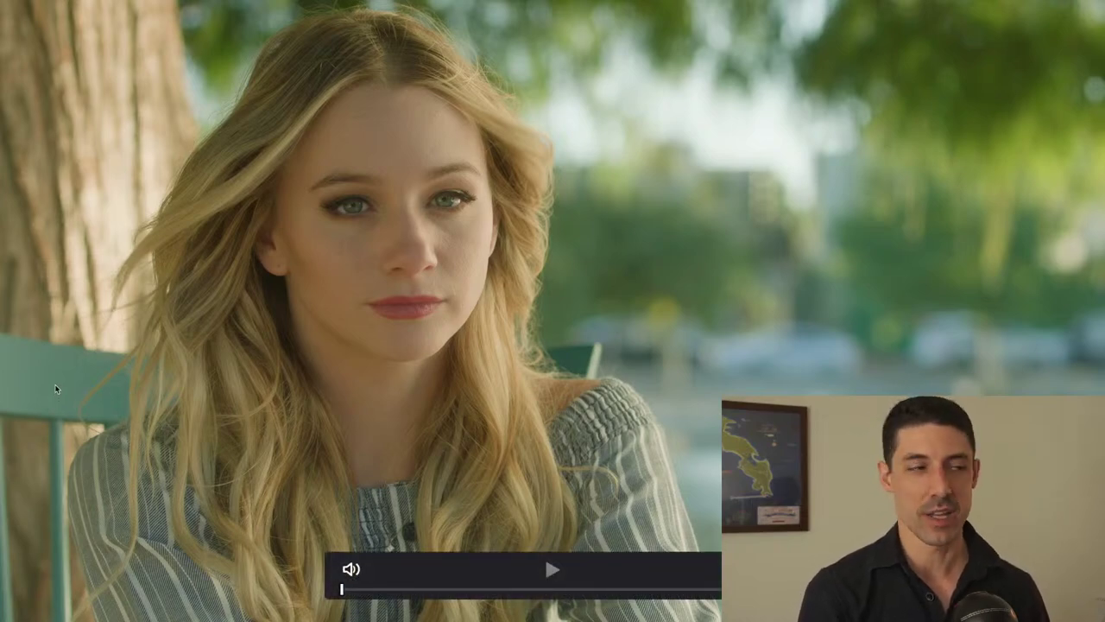
pyautogui.press('Escape')
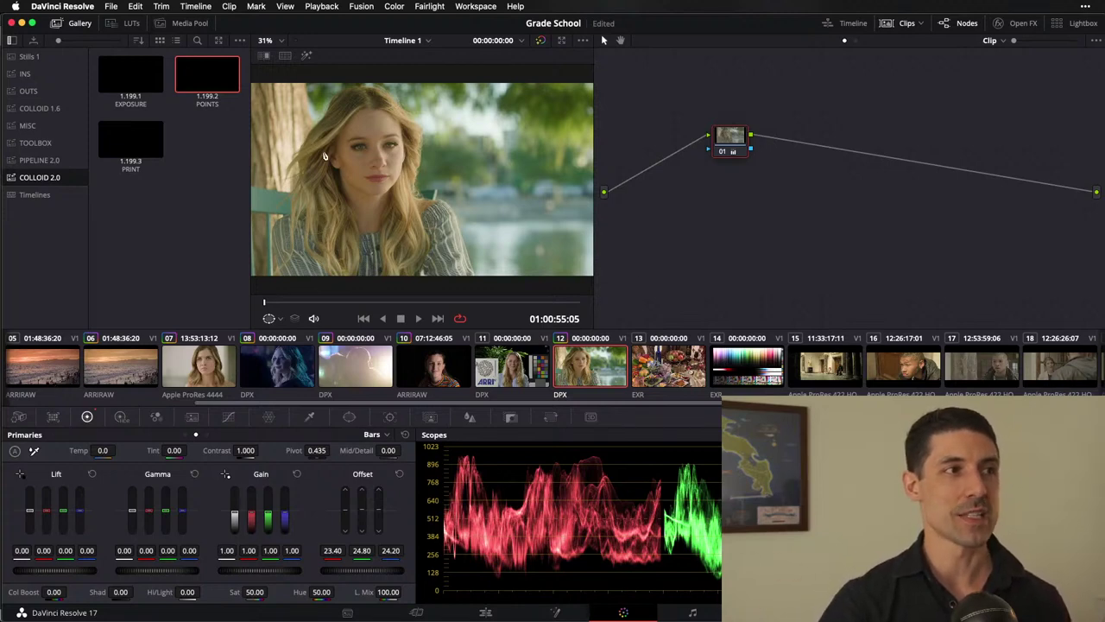
pyautogui.moveTo(725, 146); pyautogui.dragTo(742, 139)
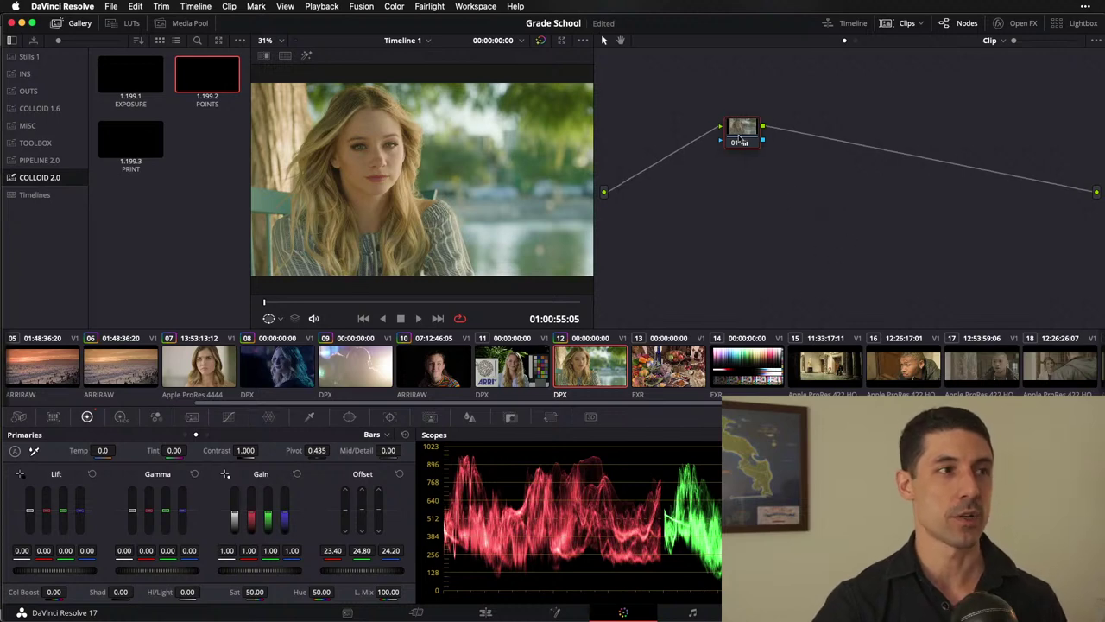
pyautogui.press('Delete')
pyautogui.press('super+z')
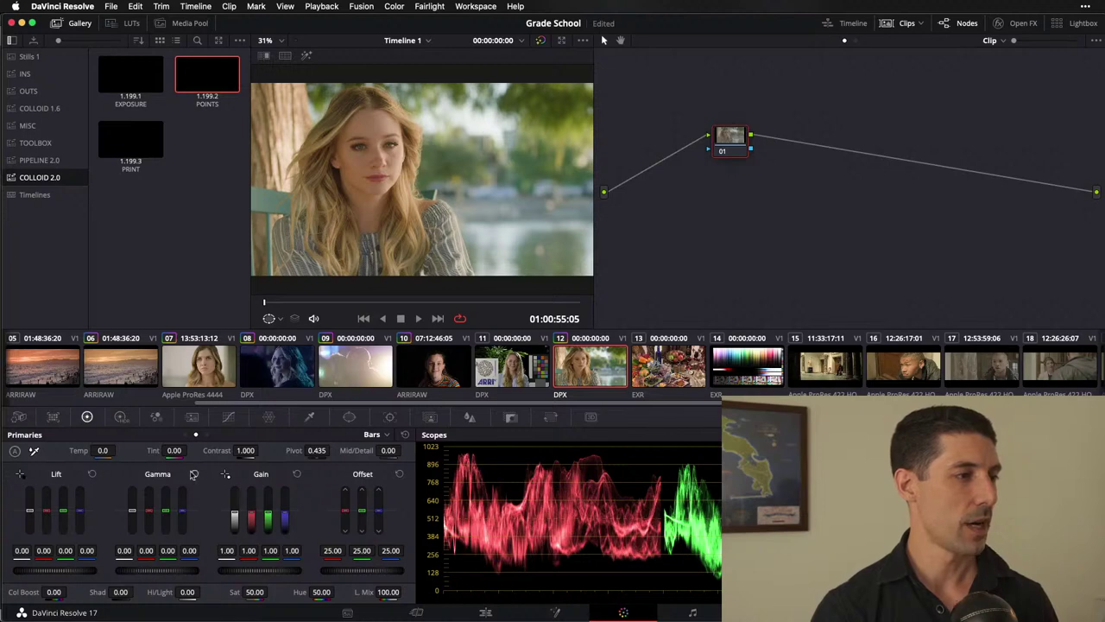
# Step: Set clip 12's Contrast to 1.222 on node 01, and add serial node 02 with its Hue Vs Hue curve open
pyautogui.moveTo(246, 450); pyautogui.dragTo(262, 450)
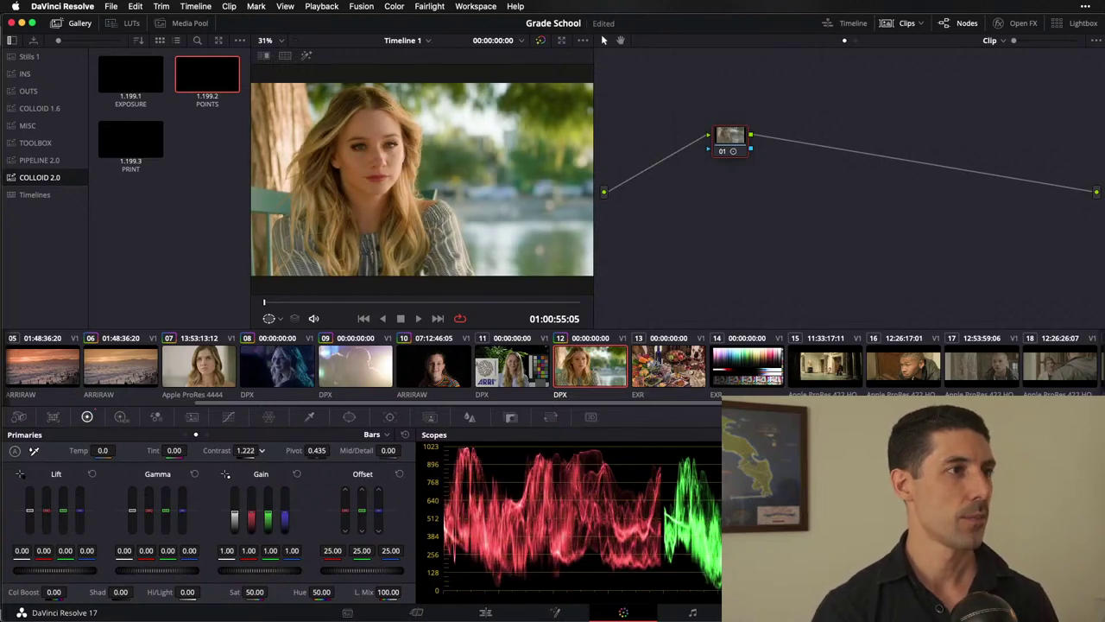
pyautogui.hotkey('alt', 's')
pyautogui.click(228, 417)
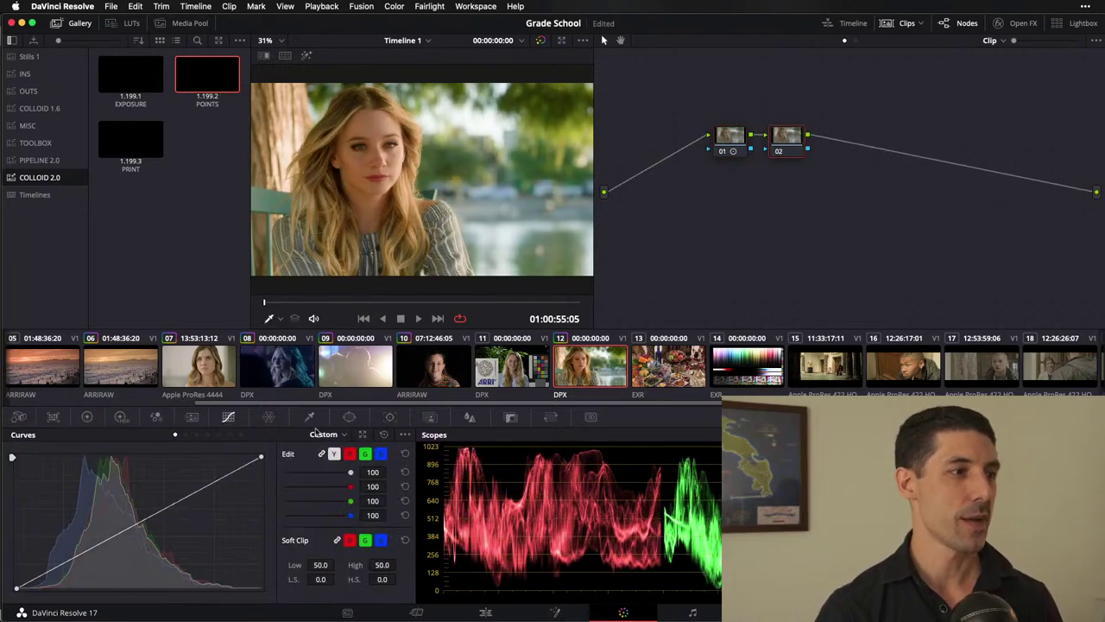
pyautogui.click(349, 437)
pyautogui.click(358, 464)
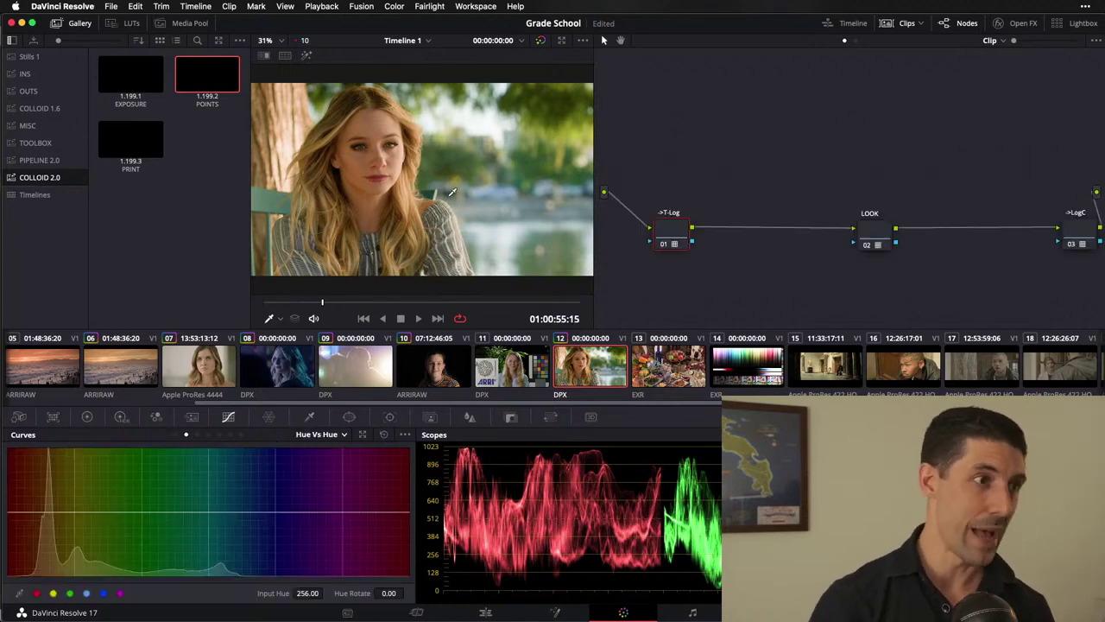
# Step: Sample the woman's forehead skin tone and move its Hue Vs Hue point to Input Hue 279.18 with Hue Rotate -10.40
pyautogui.scroll(5, 426, 204)
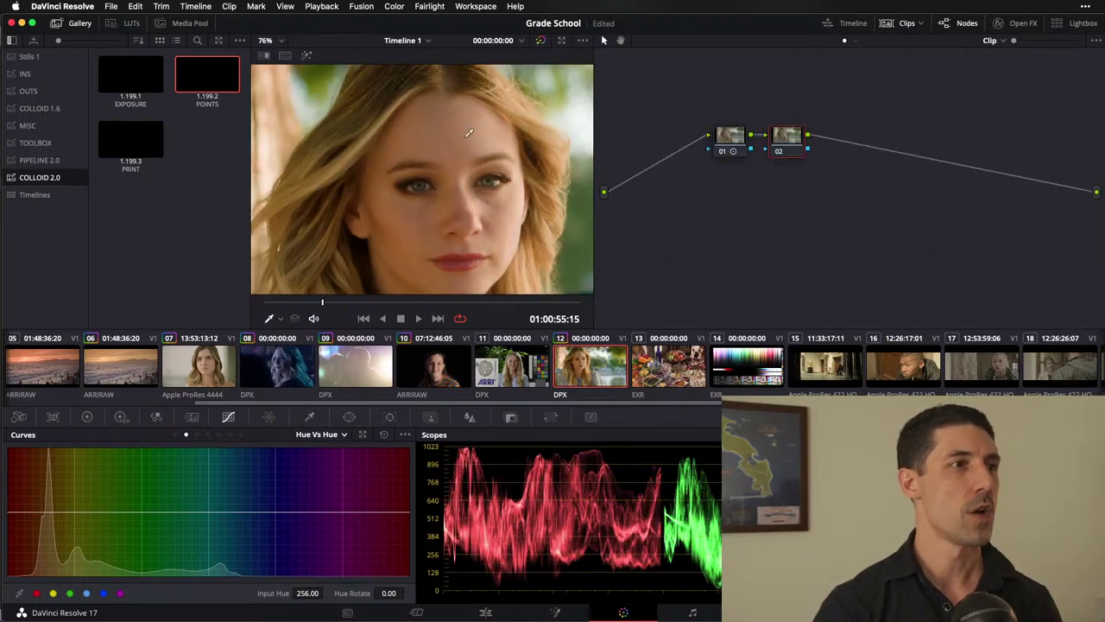
pyautogui.click(475, 134)
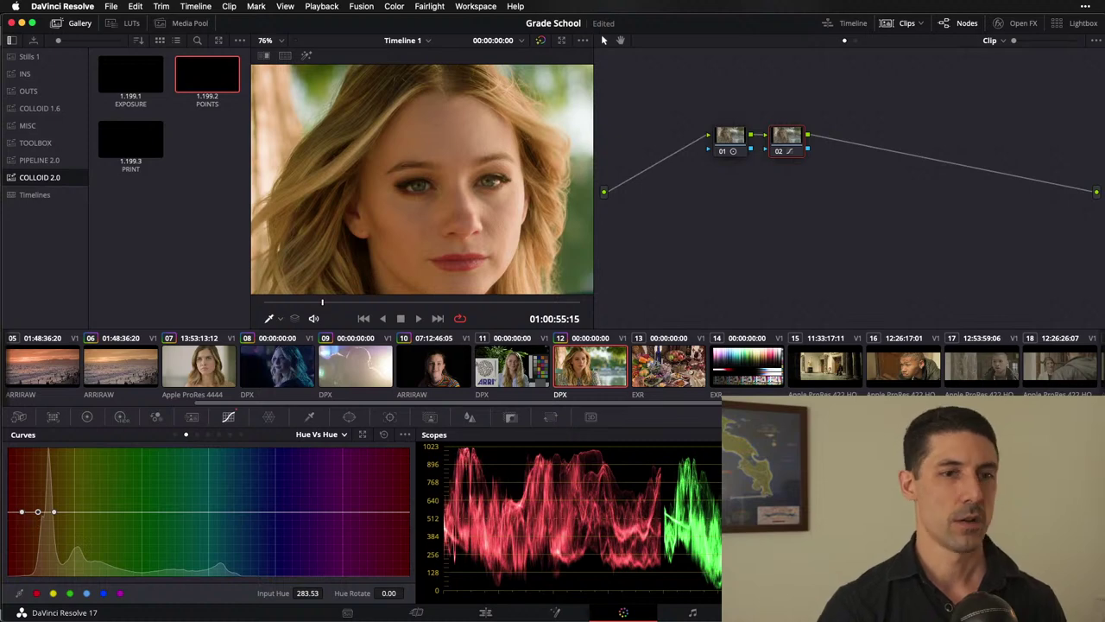
pyautogui.hotkey('ctrl', 'shift', 'w')
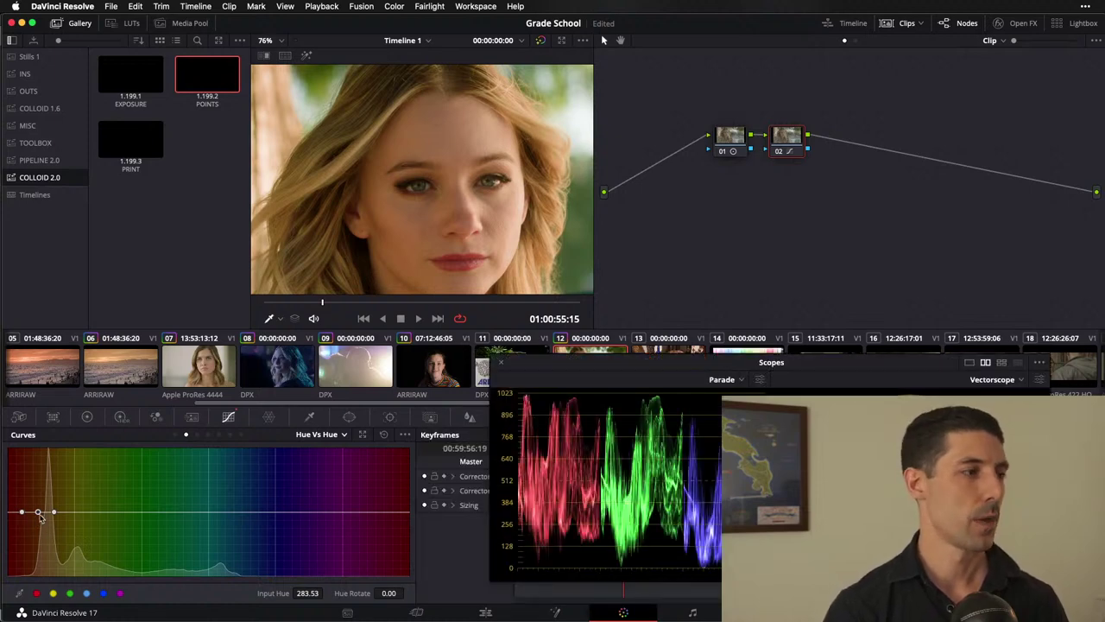
pyautogui.moveTo(37, 514); pyautogui.dragTo(38, 518)
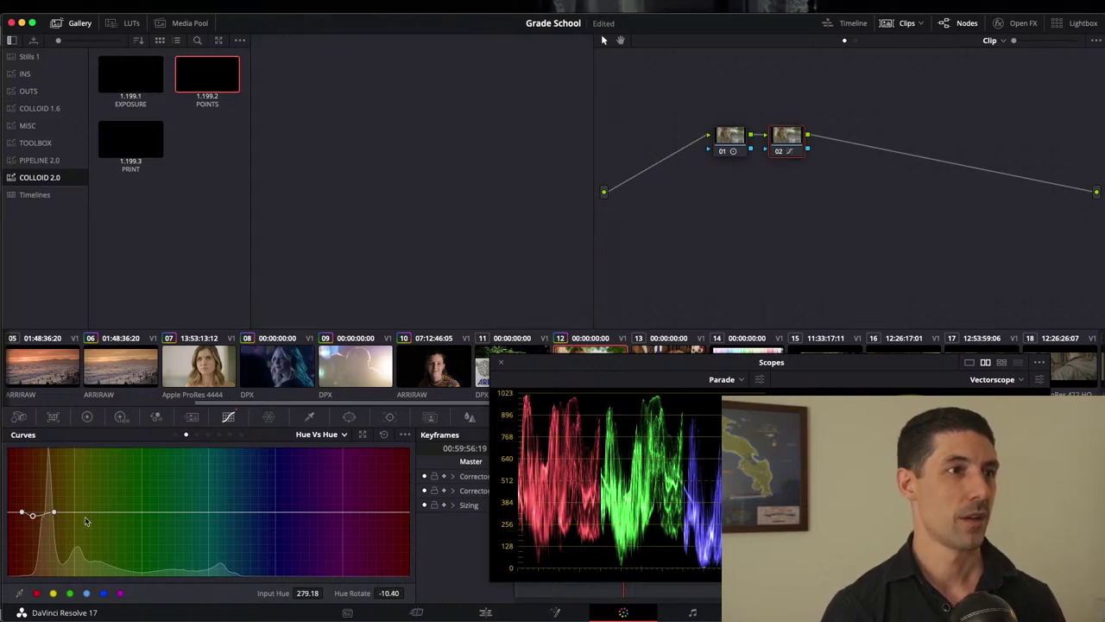
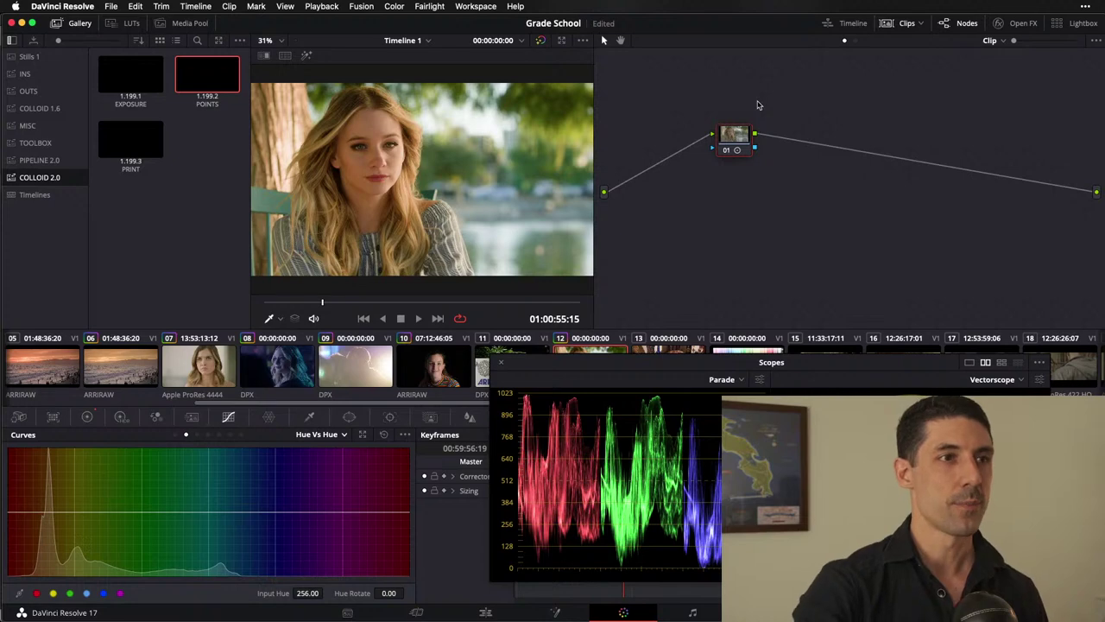
# Step: Dock the scopes again, and browse the Test Footage folder of the Movies volume in media storage
pyautogui.moveTo(732, 132); pyautogui.dragTo(725, 138)
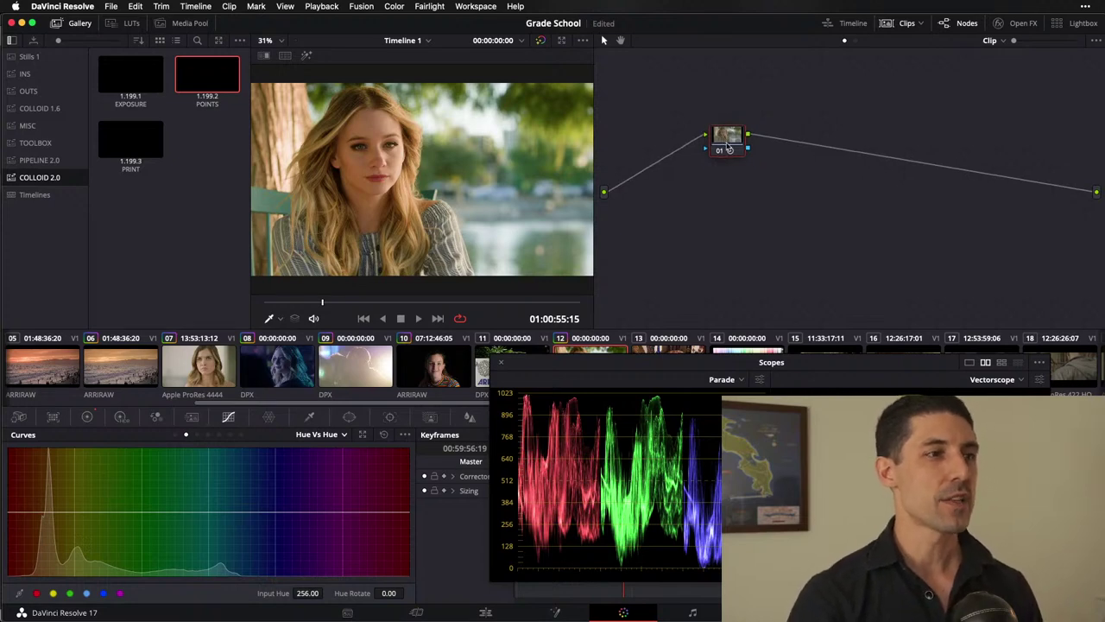
pyautogui.hotkey('ctrl', 'shift', 'w')
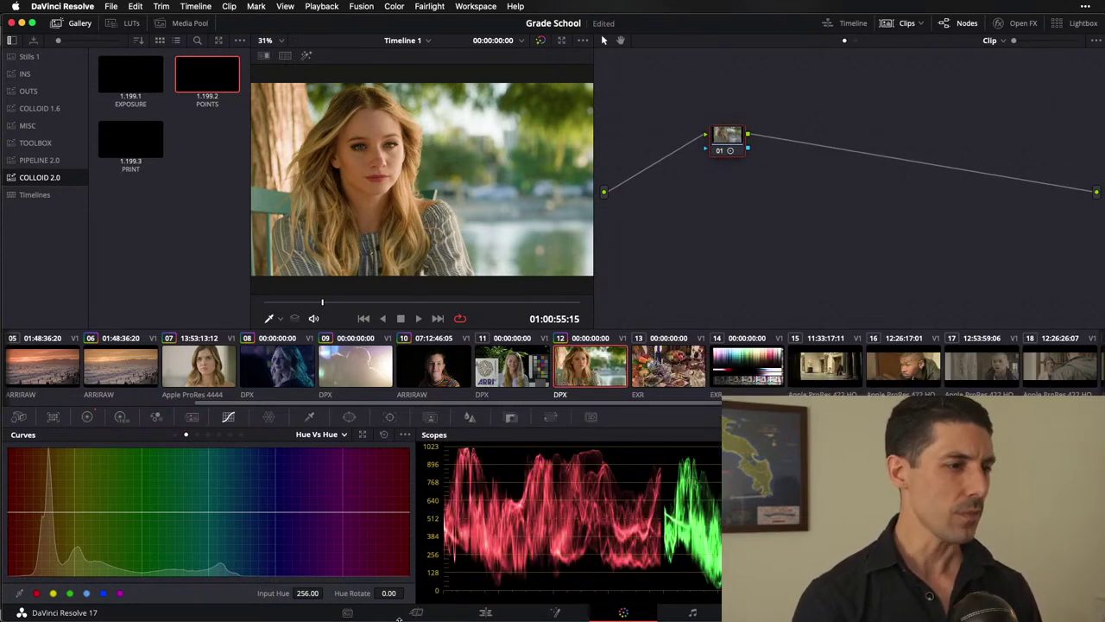
pyautogui.click(347, 612)
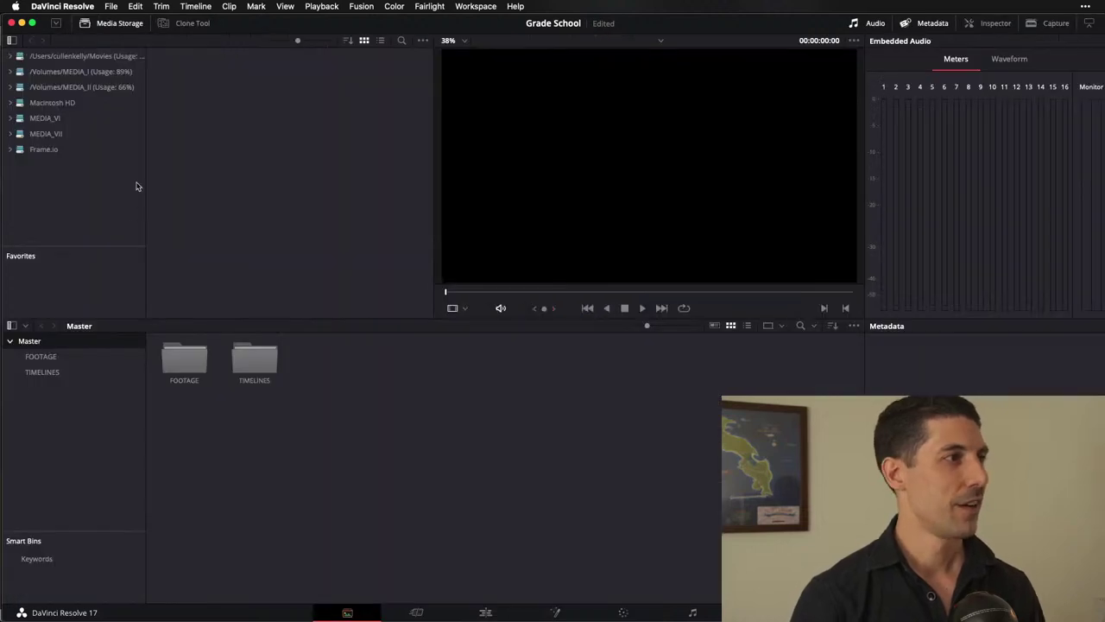
pyautogui.click(117, 56)
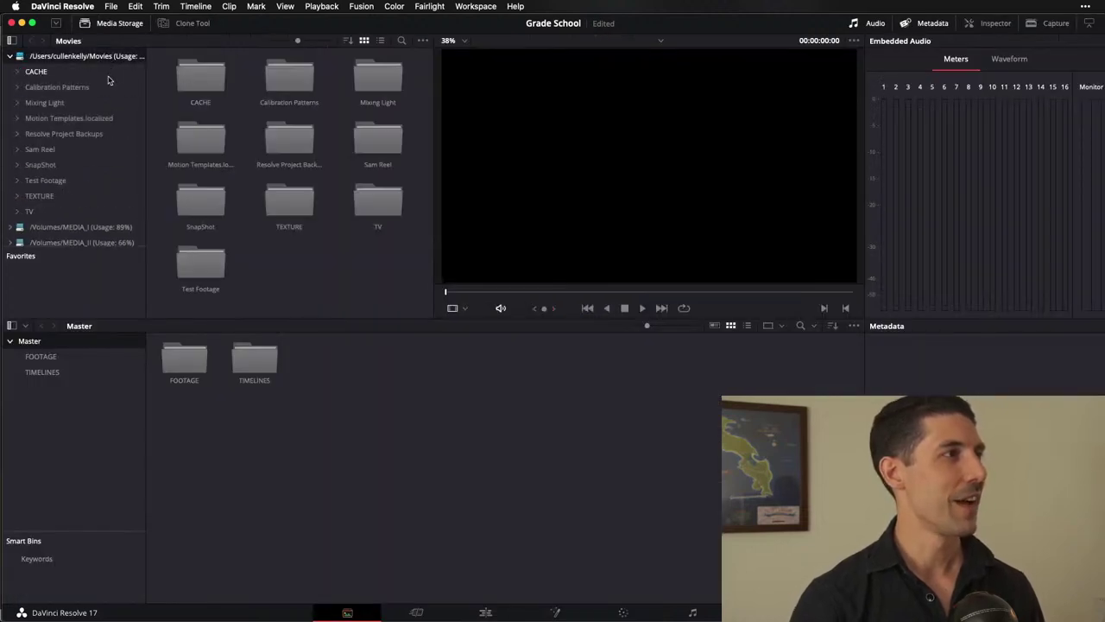
pyautogui.click(74, 180)
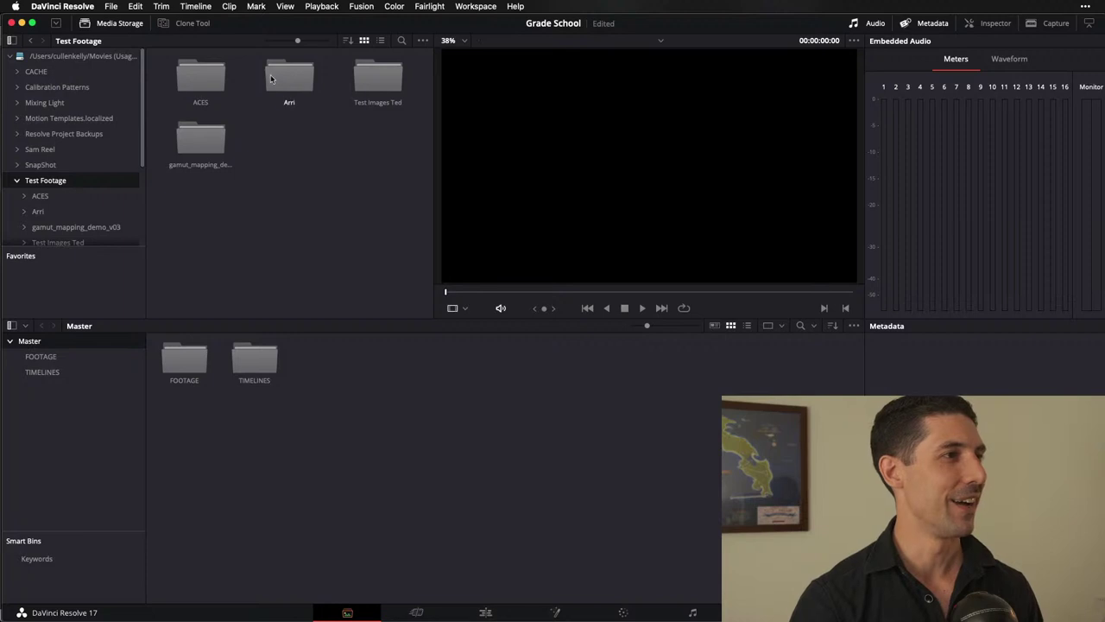
pyautogui.scroll(-5, 145, 156)
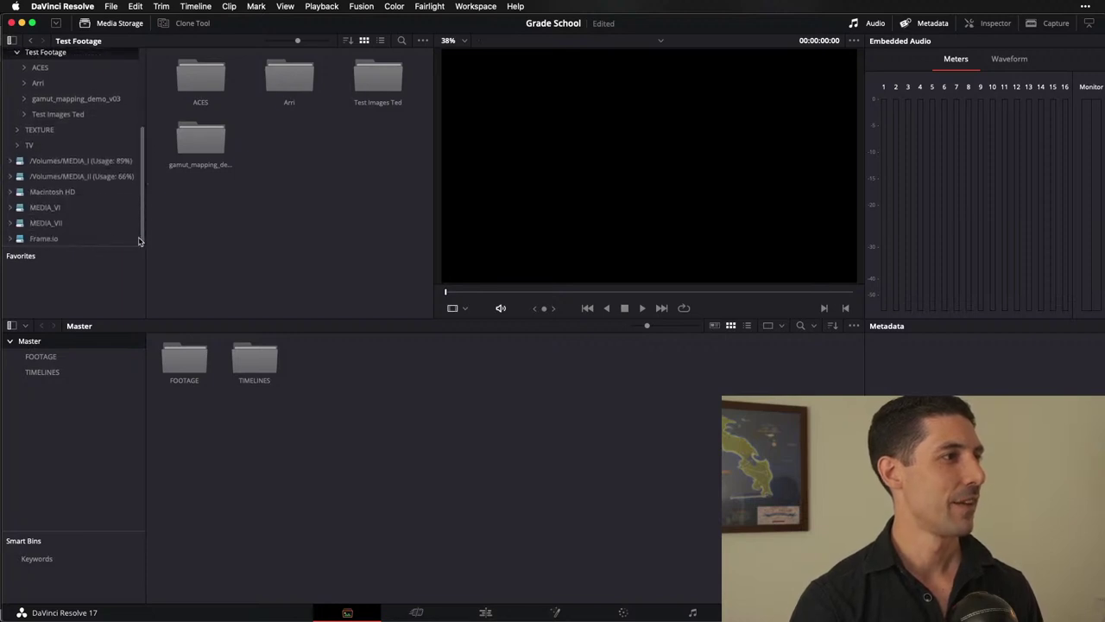
# Step: From the RED folder in MEDIA_VI's TEST FOOTAGE, add 0138_053_A001_C101_1108KQ_001.R3D to the Master bin
pyautogui.click(99, 223)
pyautogui.click(98, 208)
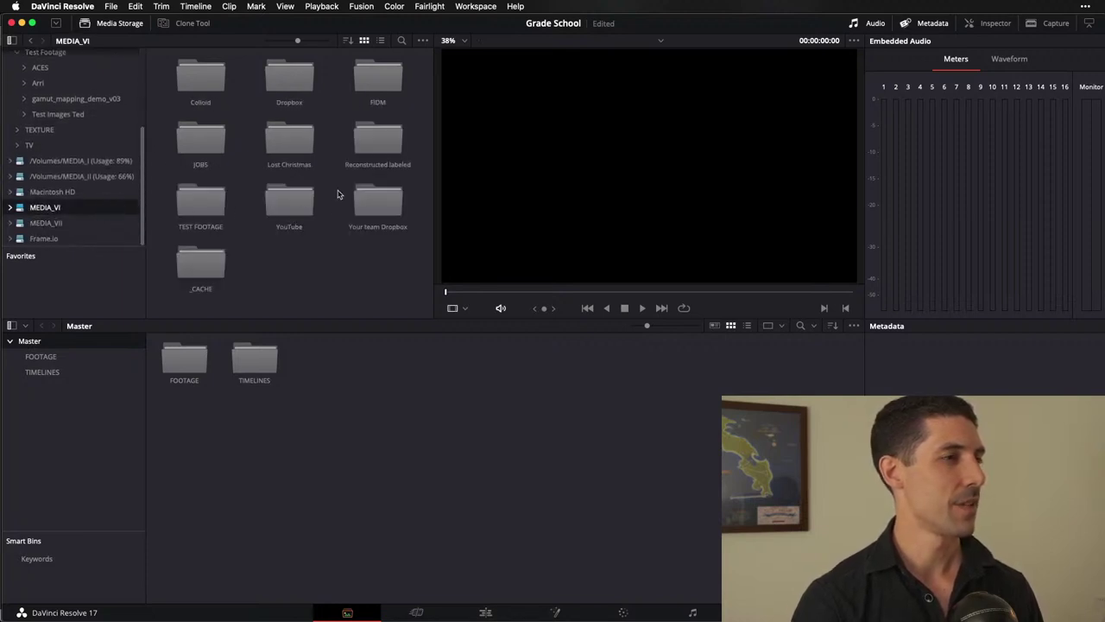
pyautogui.doubleClick(200, 198)
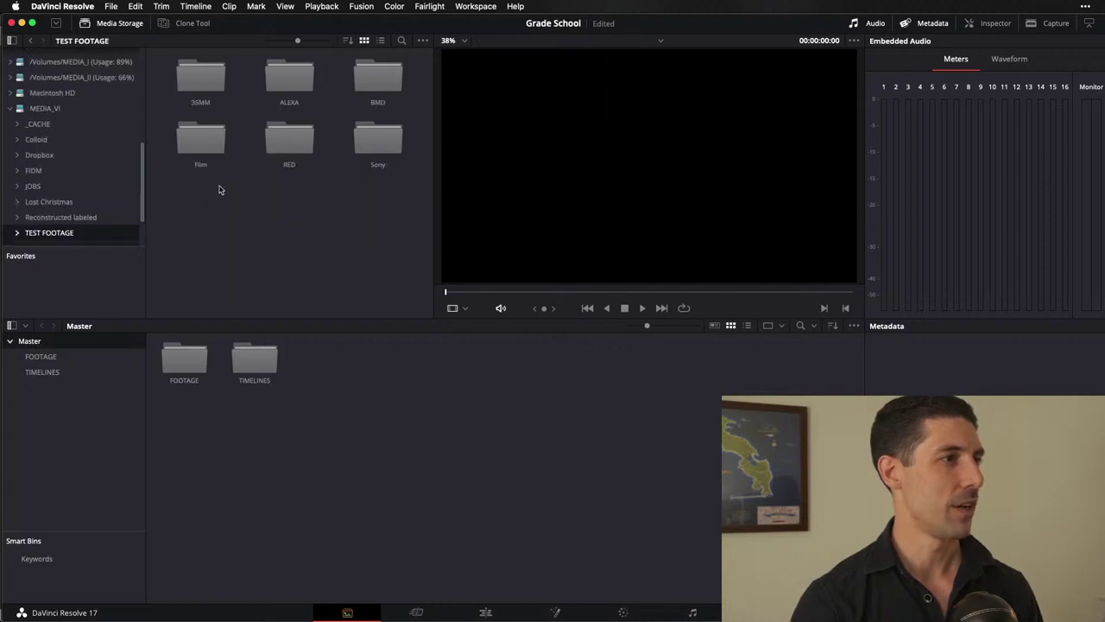
pyautogui.click(286, 143)
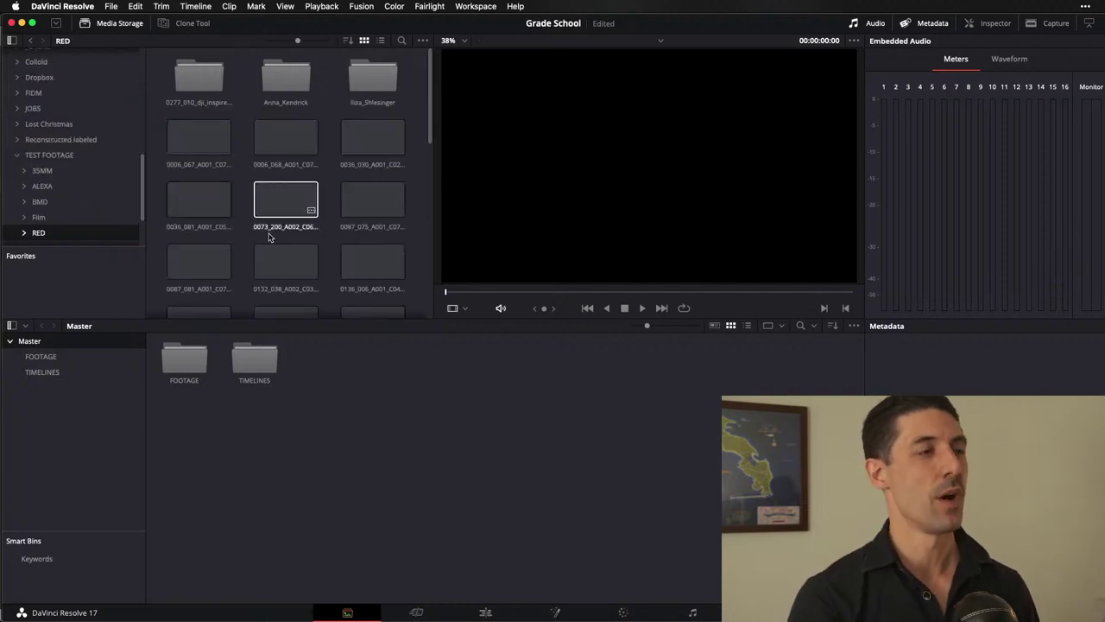
pyautogui.moveTo(427, 103); pyautogui.dragTo(419, 458)
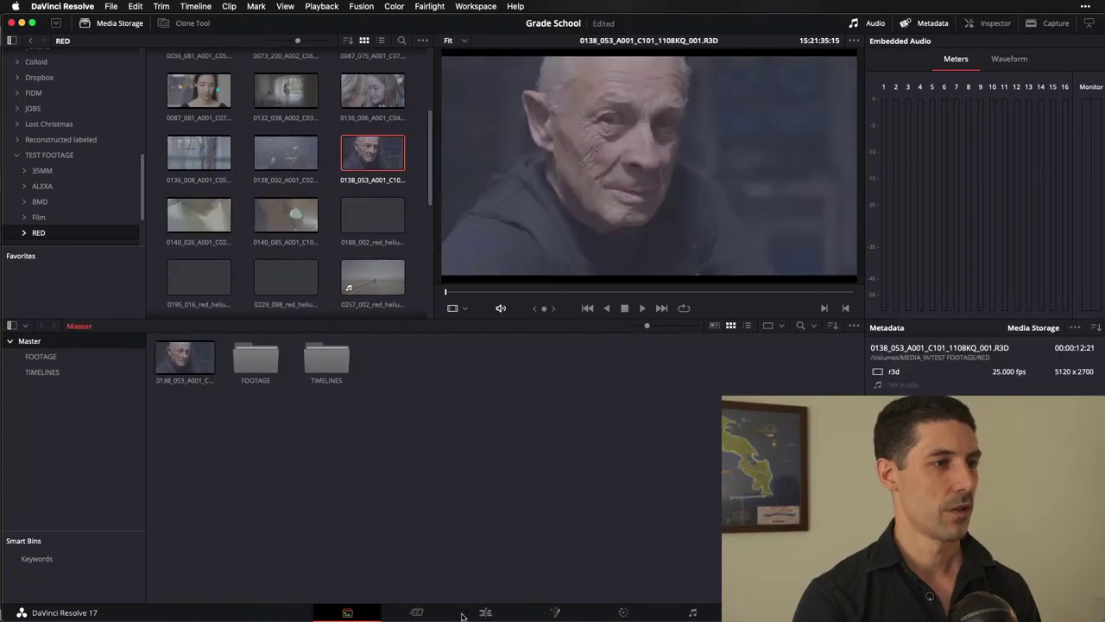
# Step: Place the 0138_053 RED clip at the end of Timeline 1, and select it as clip 24 on the Color page
pyautogui.click(488, 613)
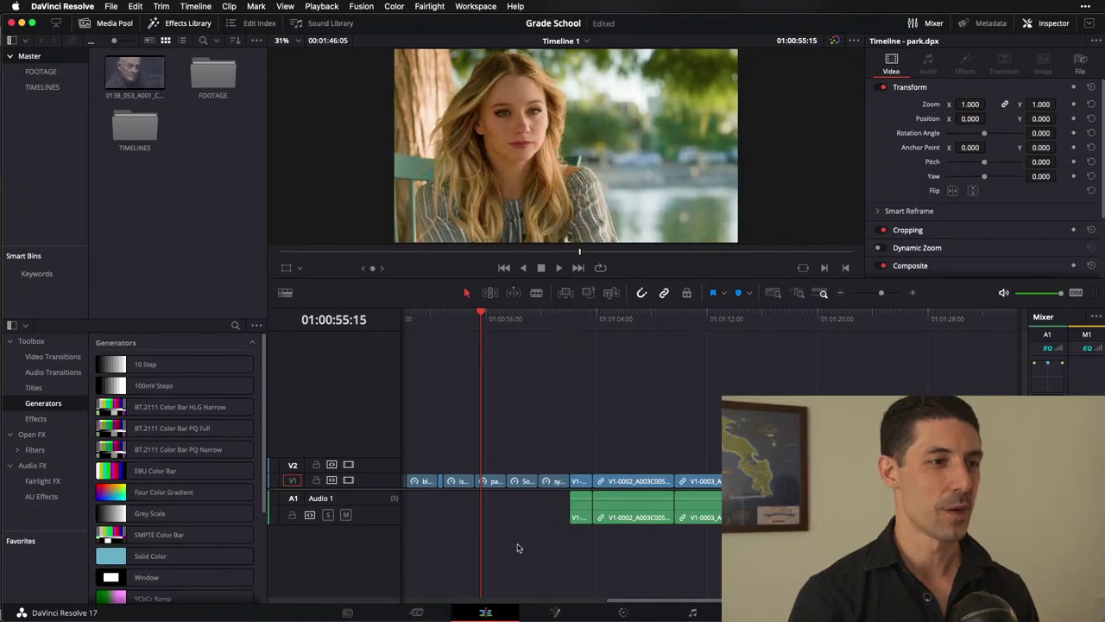
pyautogui.scroll(-4, 508, 550)
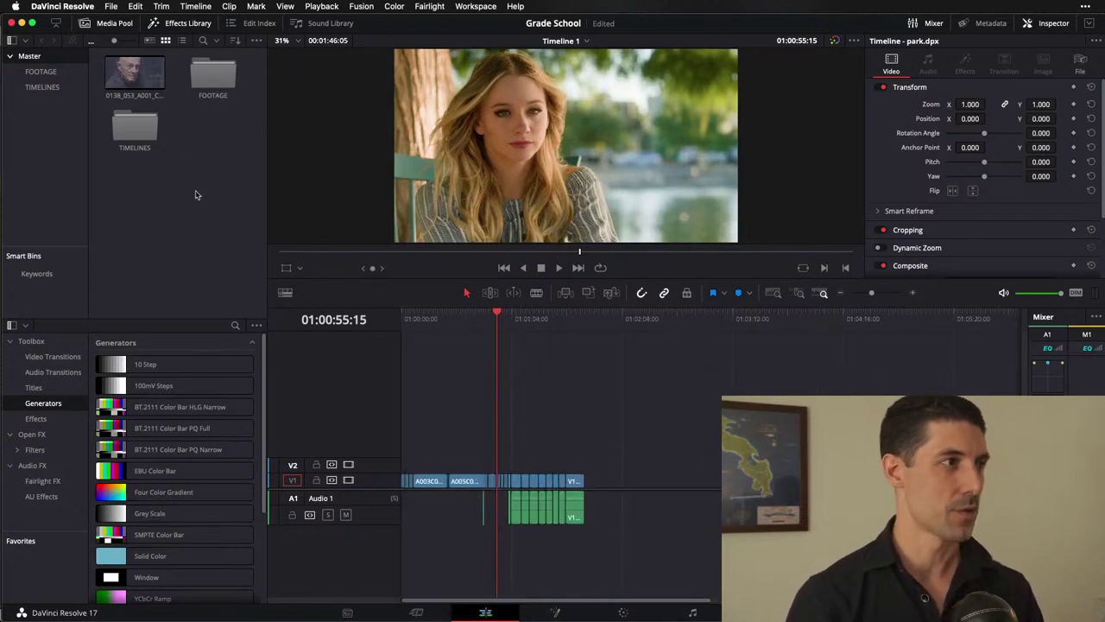
pyautogui.press('End')
pyautogui.moveTo(121, 69); pyautogui.dragTo(631, 480)
pyautogui.click(623, 612)
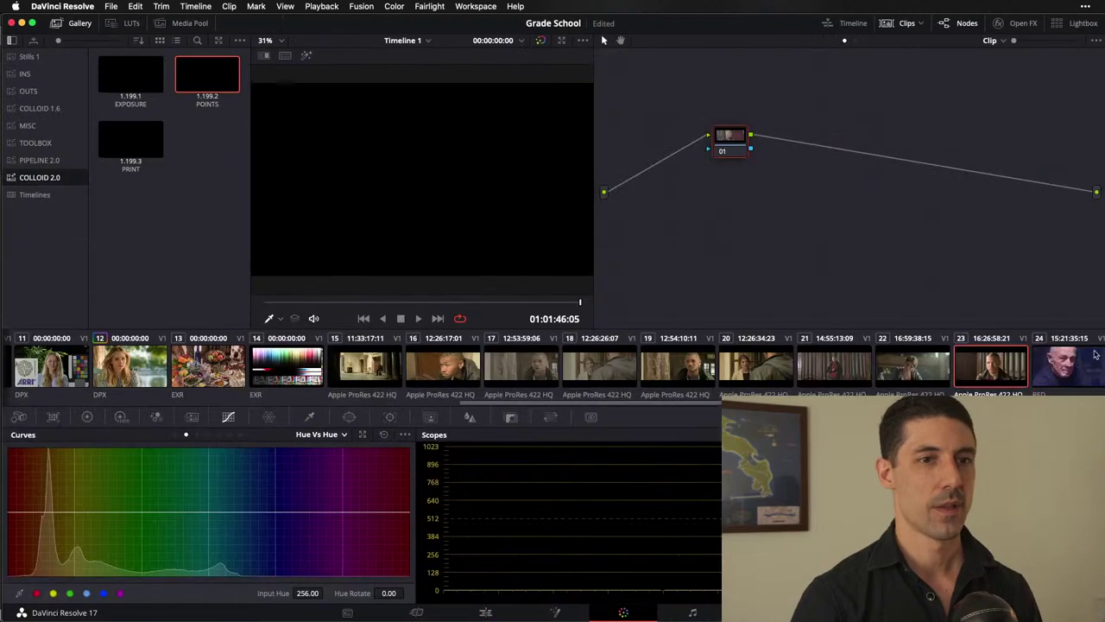
pyautogui.click(845, 41)
pyautogui.click(846, 42)
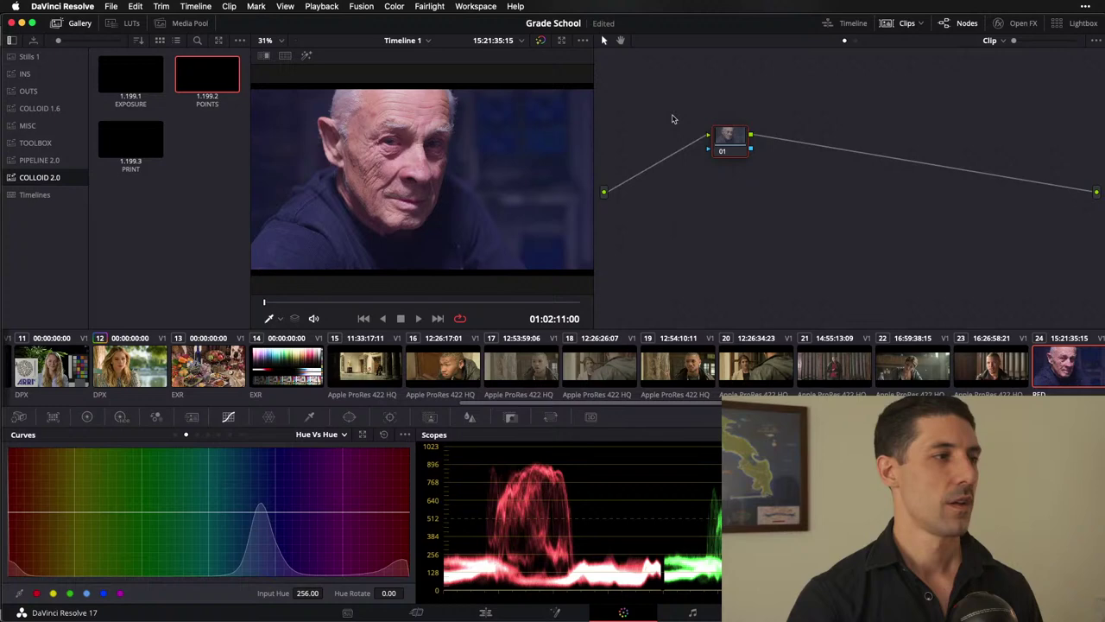
# Step: Decode clip 24's camera raw using Clip, with color space REDWideGamutRGB and gamma curve Rec.709
pyautogui.click(20, 417)
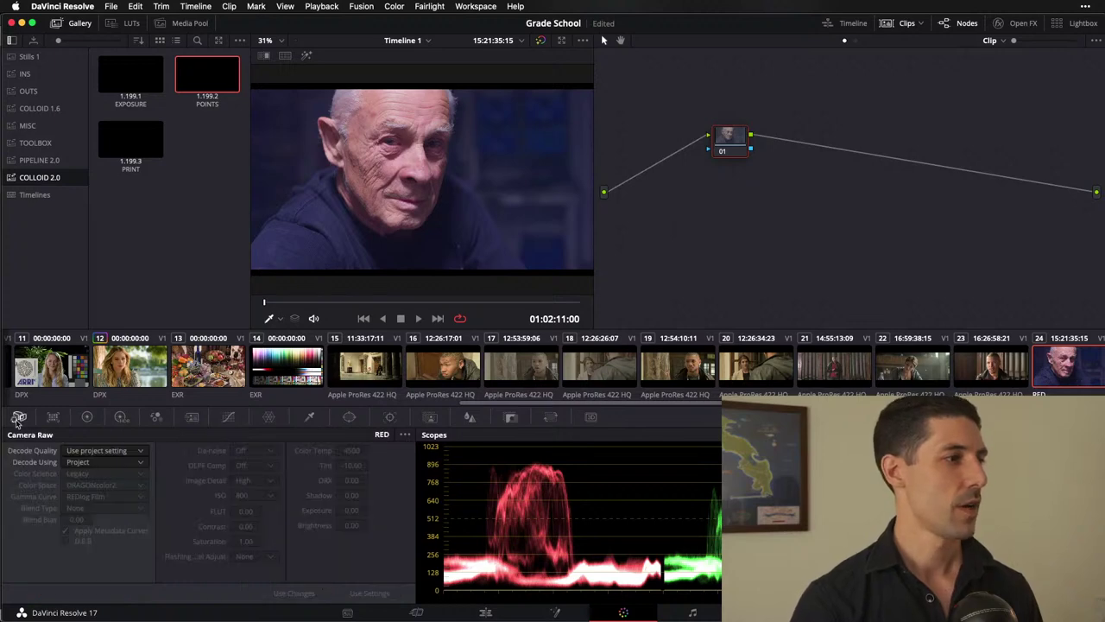
pyautogui.click(104, 469)
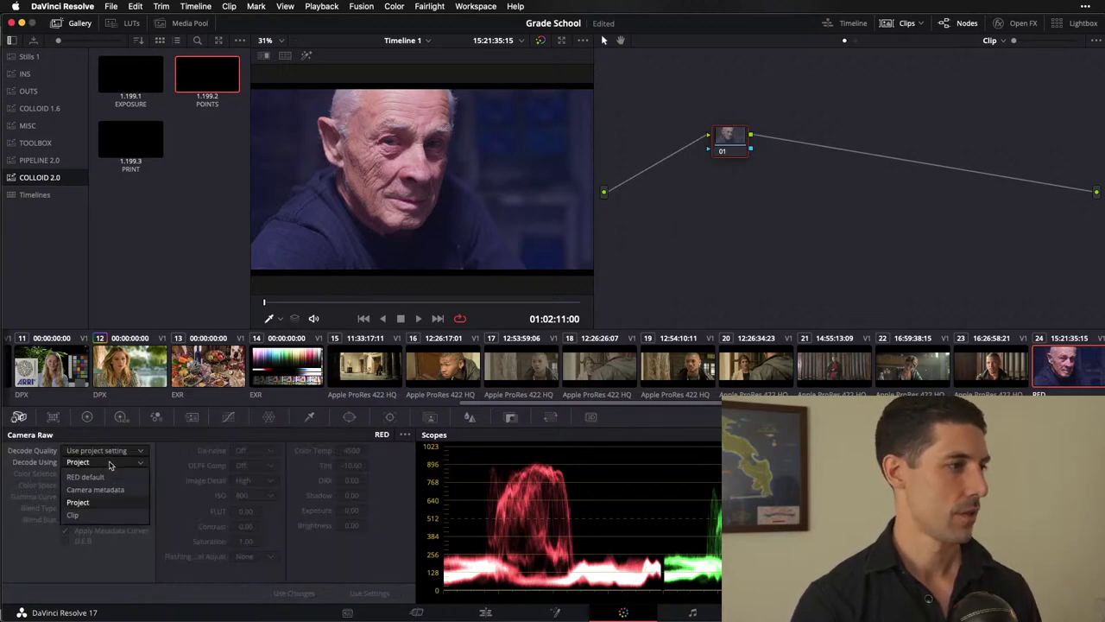
pyautogui.click(95, 515)
pyautogui.click(138, 485)
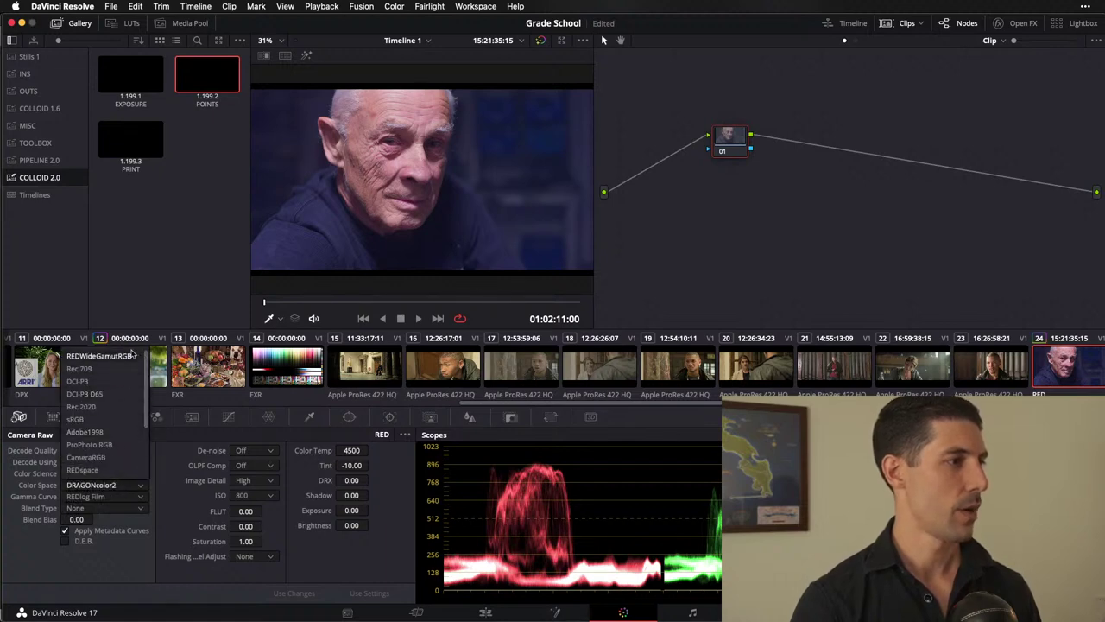
pyautogui.click(102, 355)
pyautogui.click(138, 496)
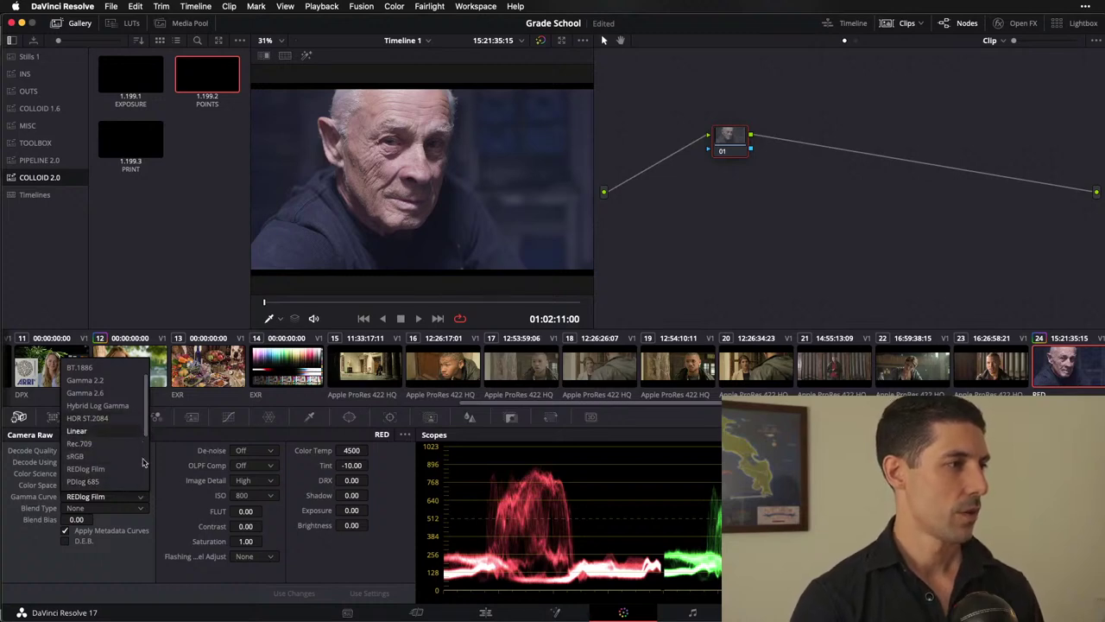
pyautogui.click(143, 442)
# Step: Set clip 24's raw color science to IPP2, color space to REDWideGamutRGB and gamma curve to Log3G10
pyautogui.click(138, 485)
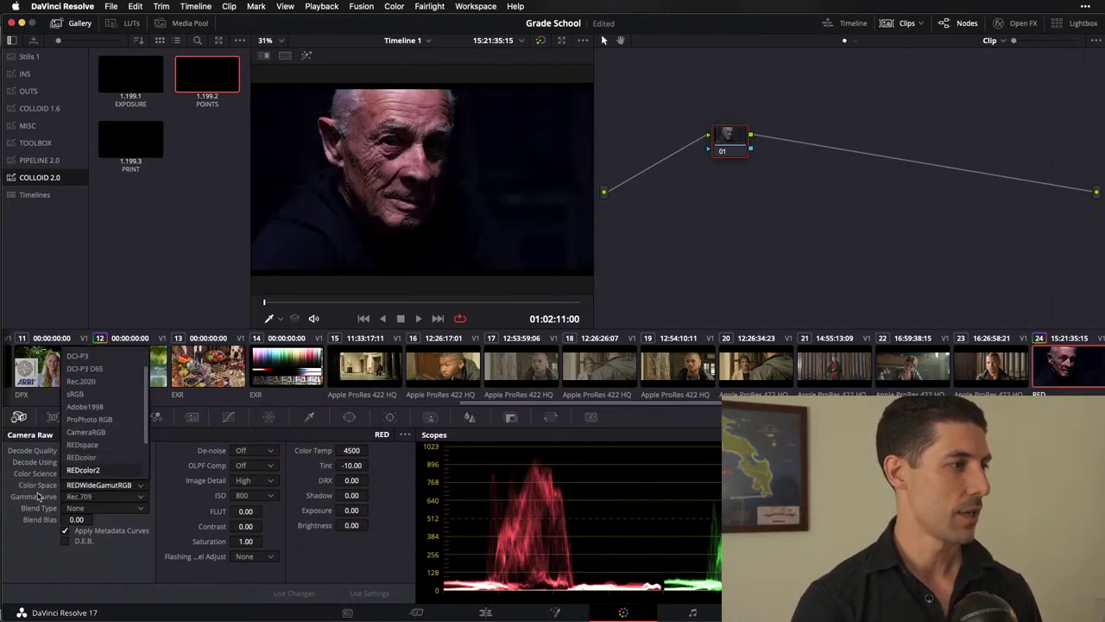
pyautogui.click(104, 472)
pyautogui.click(104, 472)
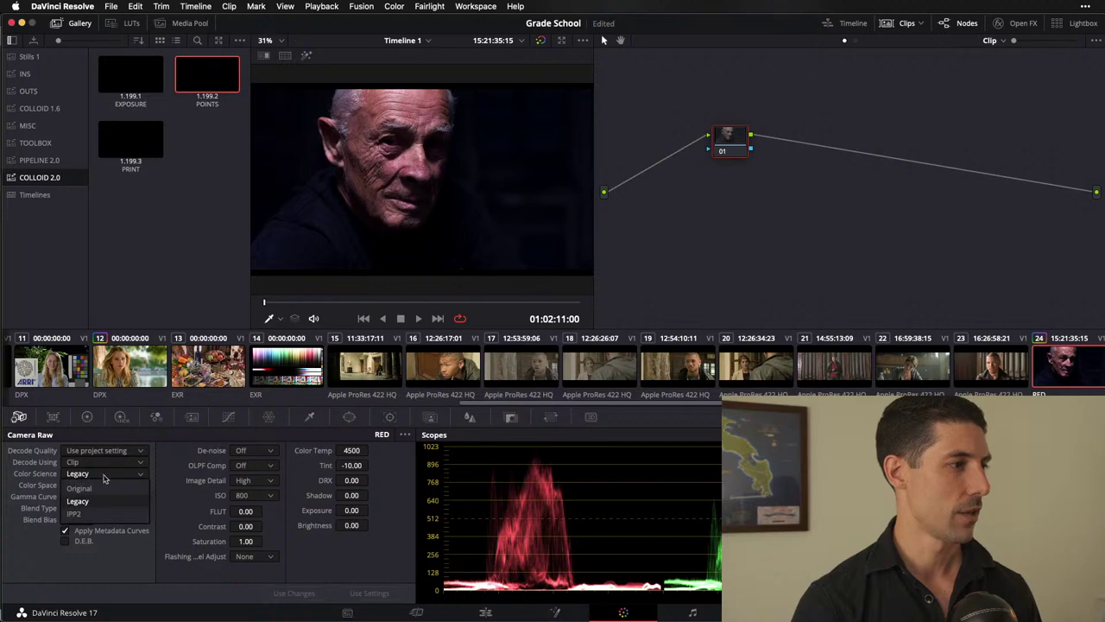
pyautogui.click(74, 513)
pyautogui.click(132, 486)
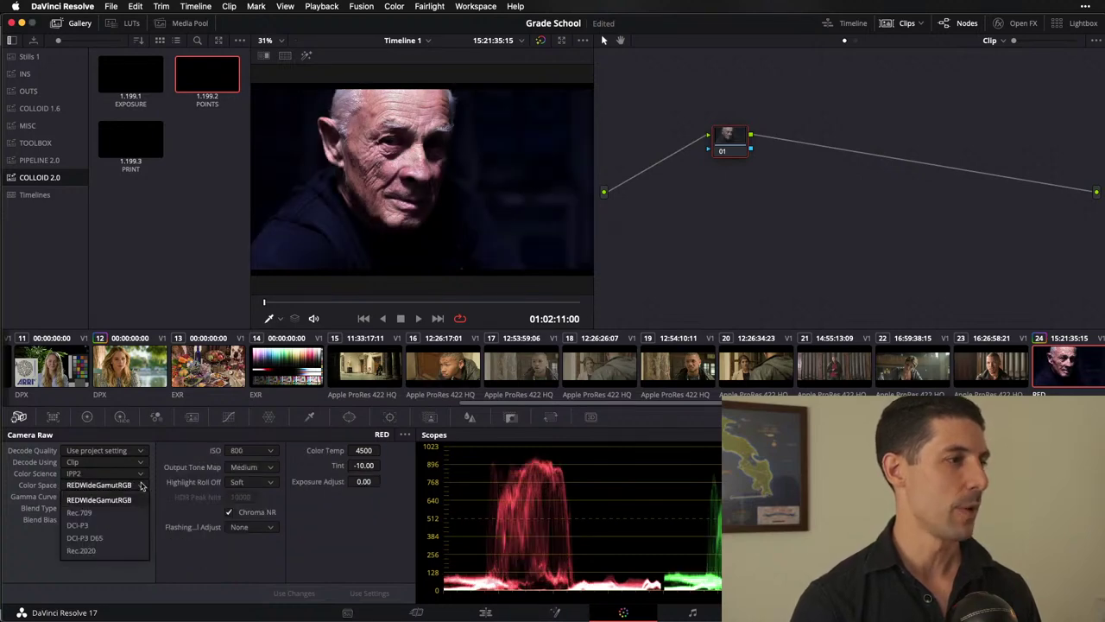
pyautogui.click(100, 500)
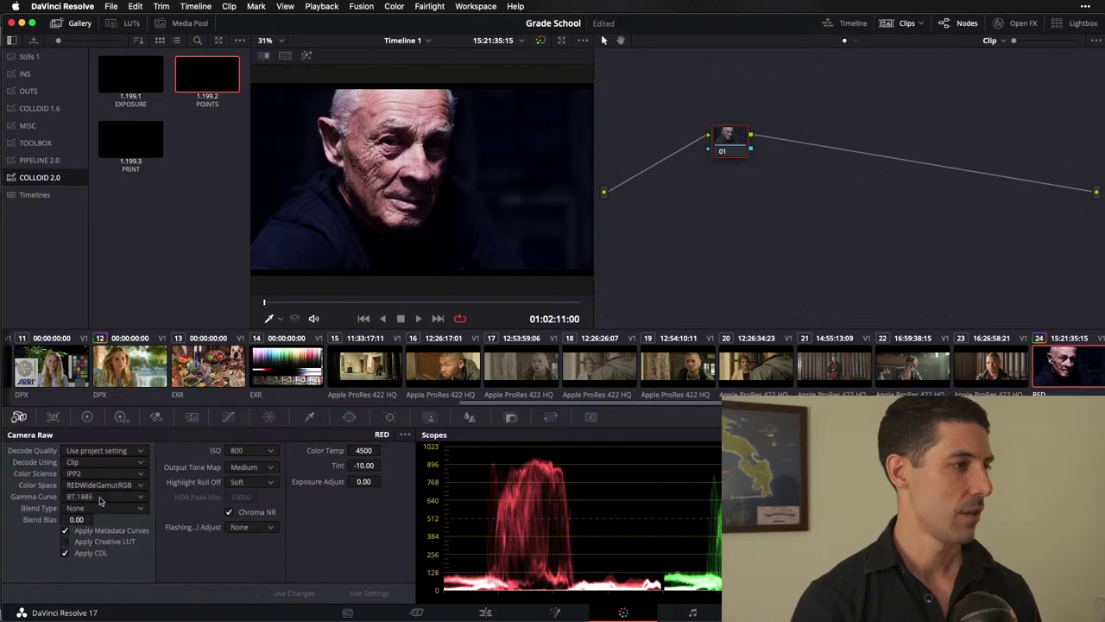
pyautogui.click(104, 497)
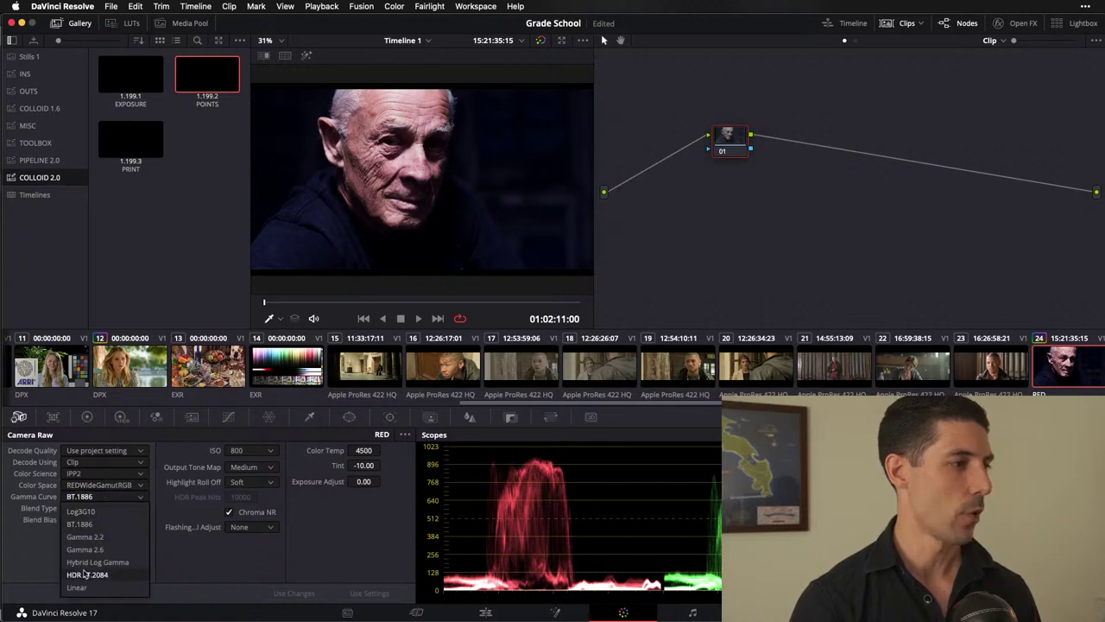
pyautogui.click(102, 512)
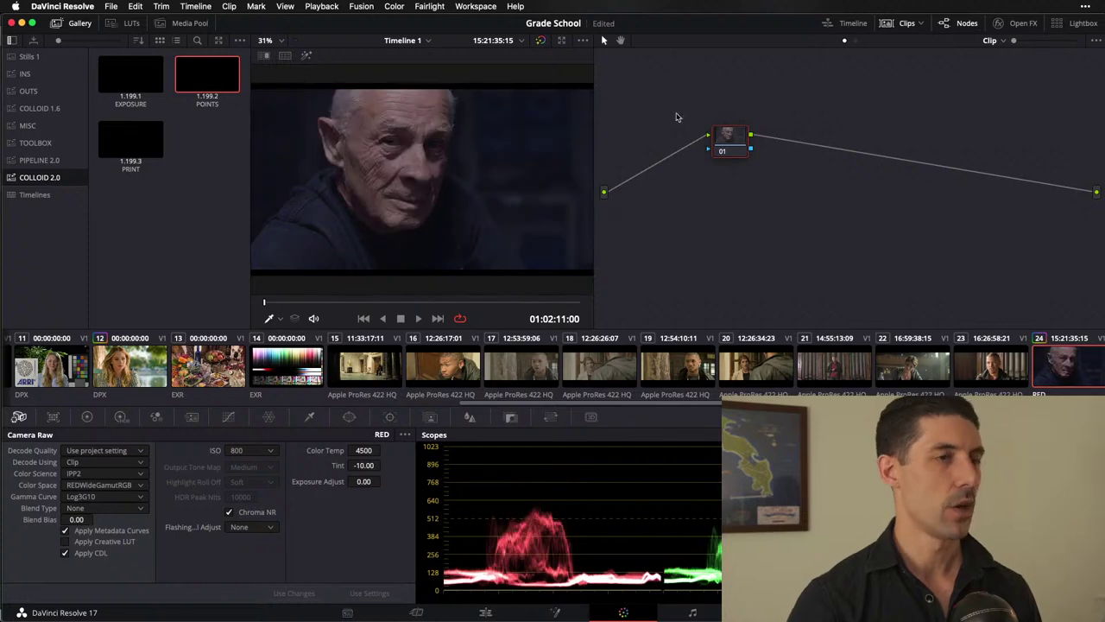
# Step: Add serial node 02 to clip 24 and apply the RED -> LogC still from the INS album to it
pyautogui.hotkey('alt', 's')
pyautogui.click(58, 73)
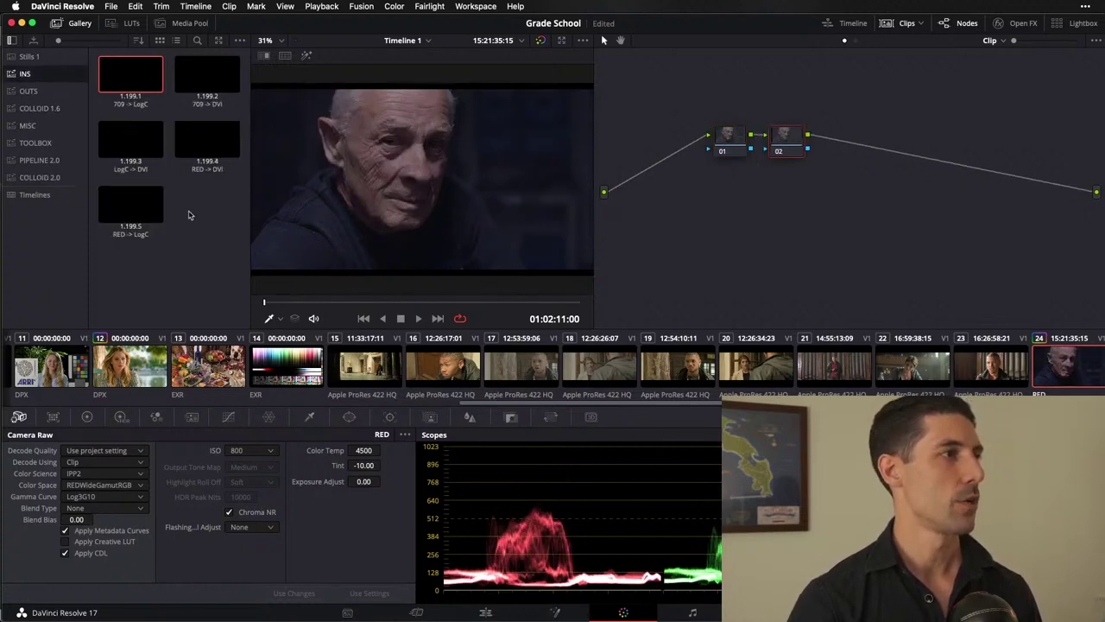
pyautogui.click(190, 215)
pyautogui.doubleClick(127, 207)
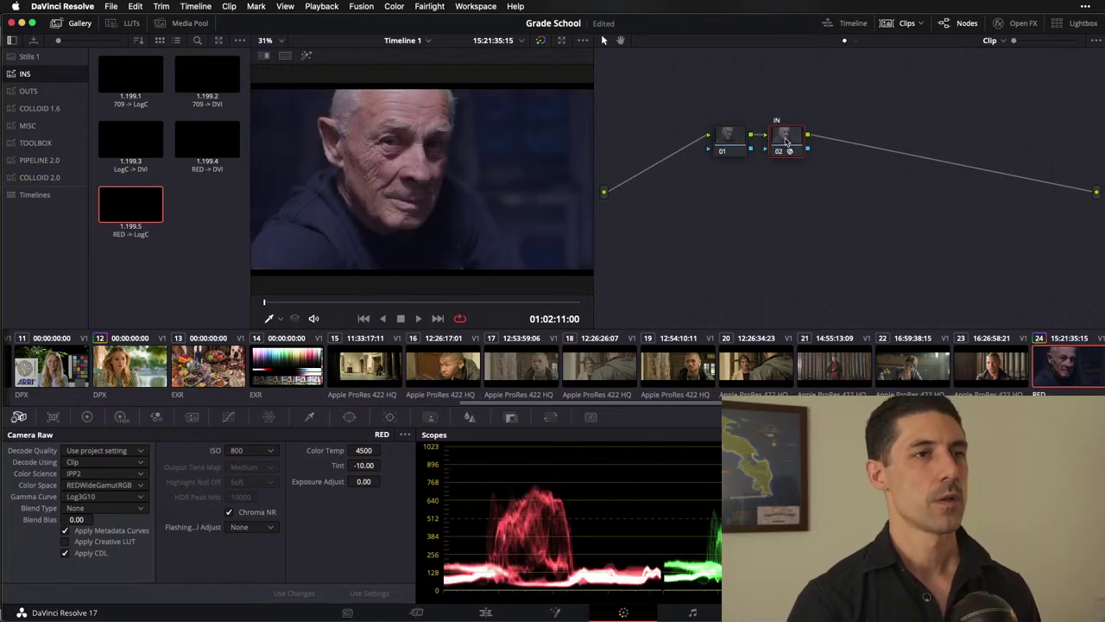
# Step: Add serial node 03 after clip 24's IN node, open the Stills 1 album, and show the scopes in a floating window
pyautogui.hotkey('alt', 's')
pyautogui.click(38, 58)
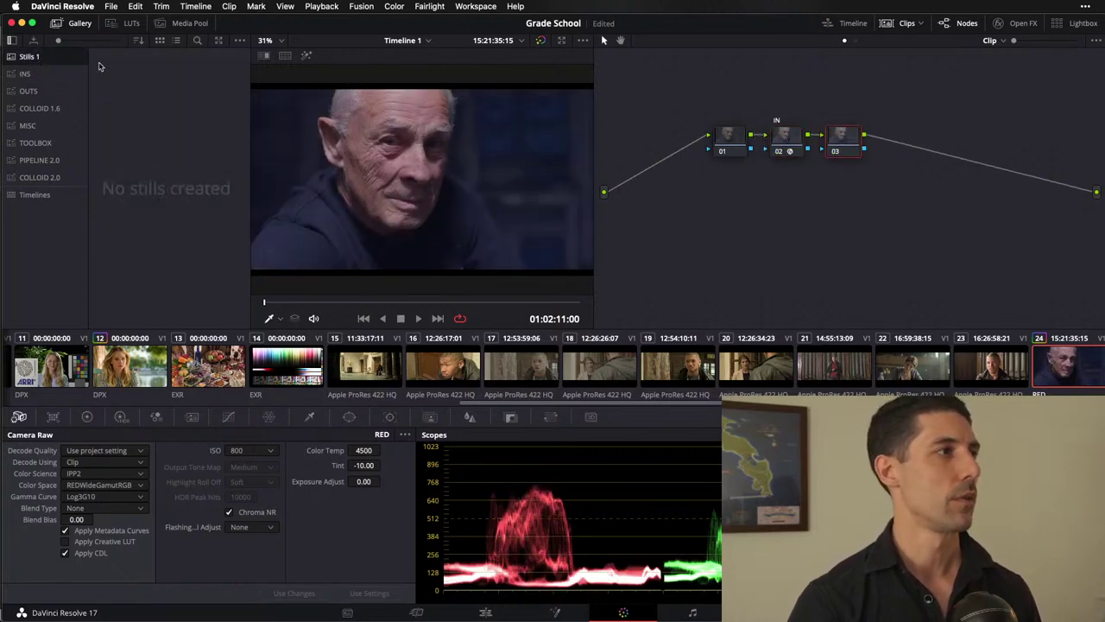
pyautogui.press('super+shift+w')
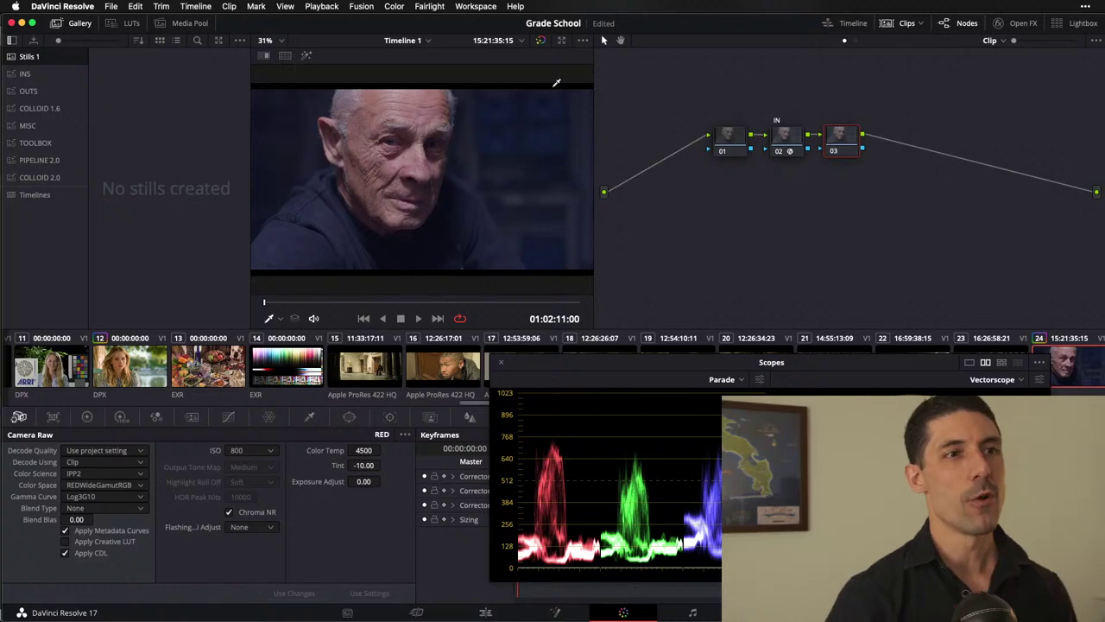
# Step: Add serial node 04 to clip 24, raise its contrast to 1.184, and check the image full screen
pyautogui.hotkey('alt', 's')
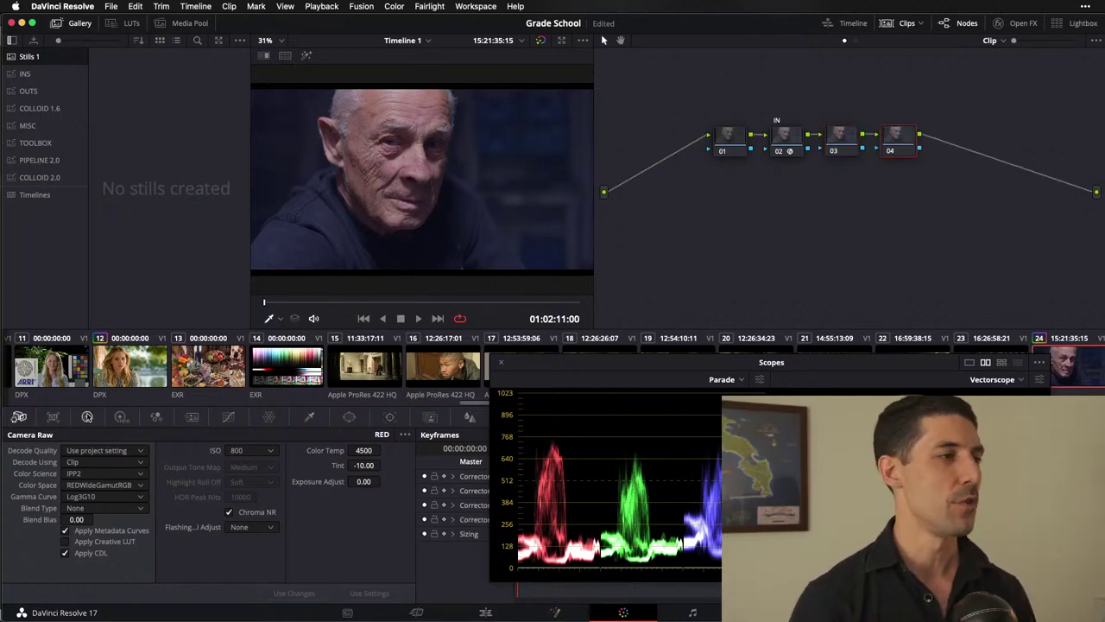
pyautogui.click(87, 416)
pyautogui.moveTo(262, 450); pyautogui.dragTo(350, 444)
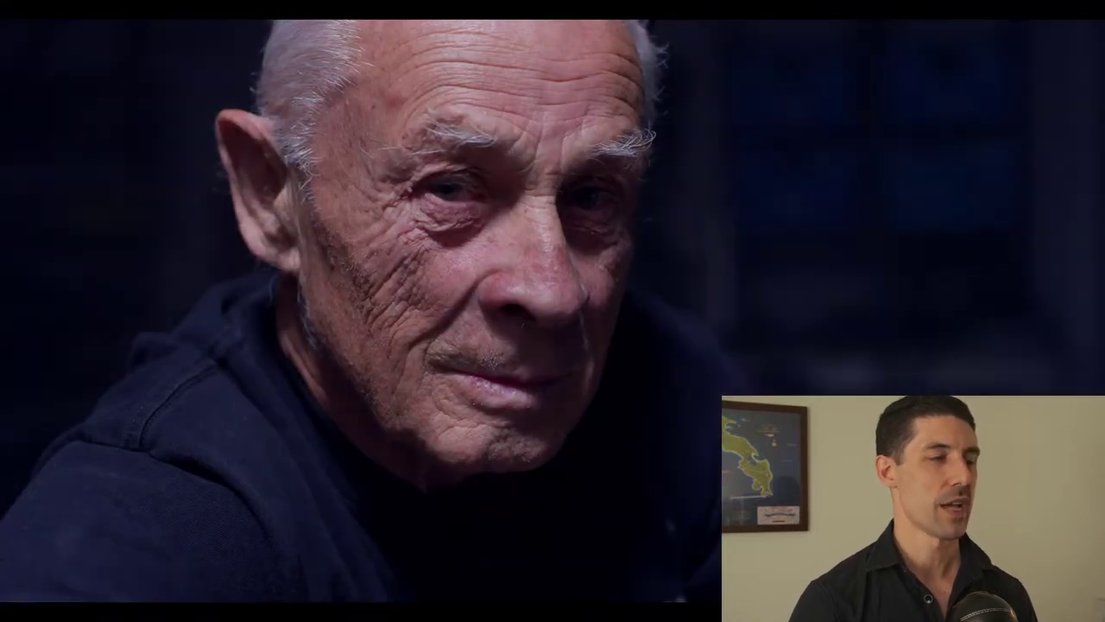
pyautogui.press('Escape')
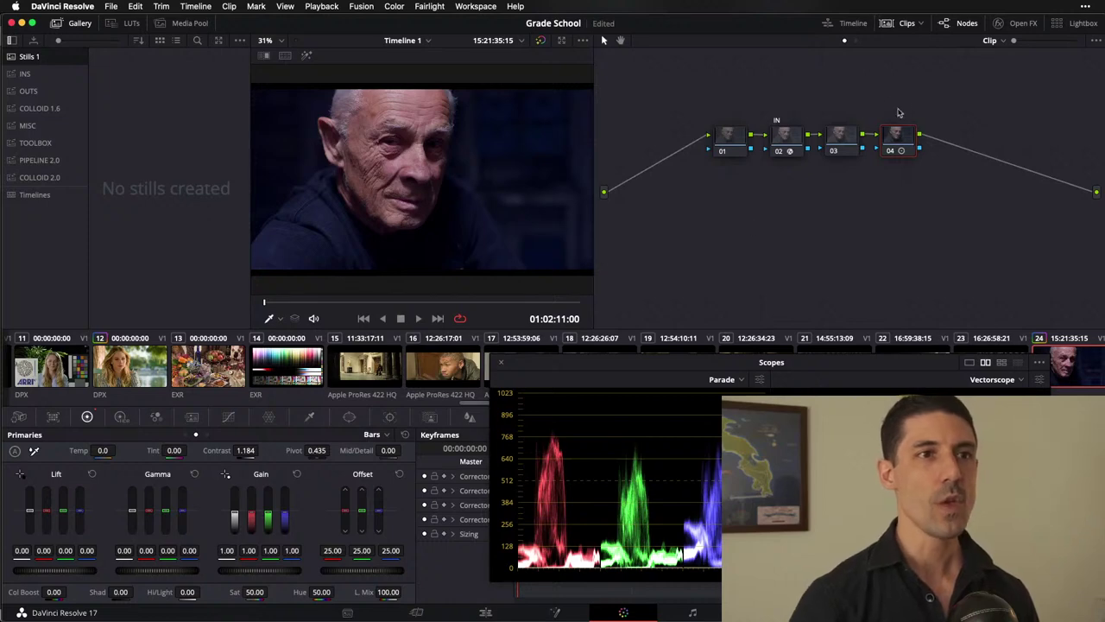
# Step: In the timeline-level node graph, add a node after ->709 with a small, hard-edged circular window on the man's forehead
pyautogui.moveTo(900, 123); pyautogui.dragTo(906, 122)
pyautogui.click(856, 41)
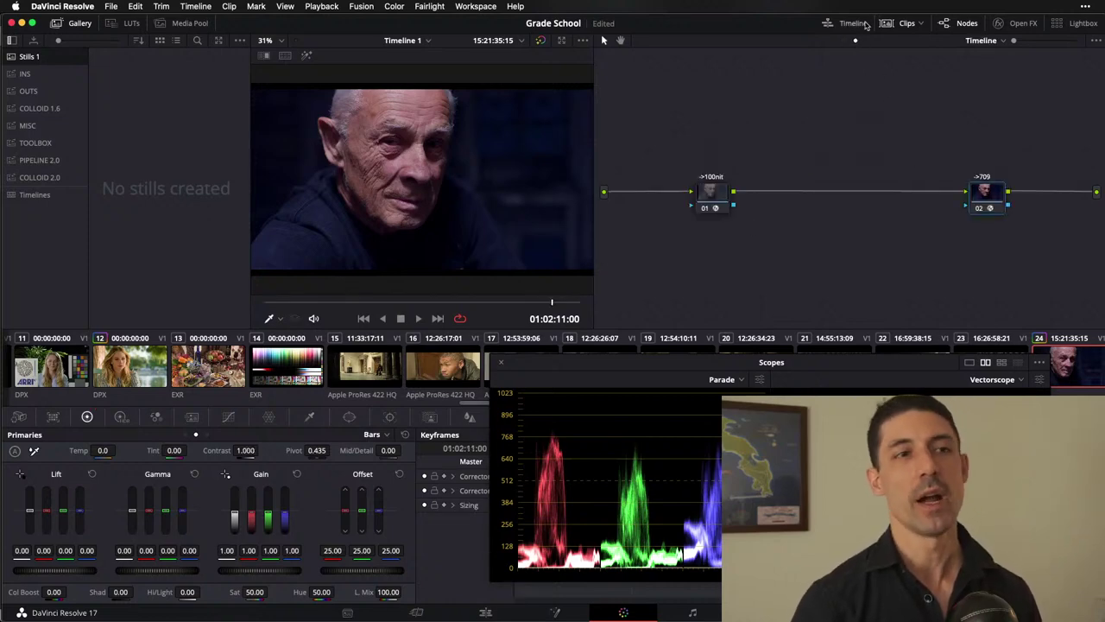
pyautogui.moveTo(990, 197); pyautogui.dragTo(812, 184)
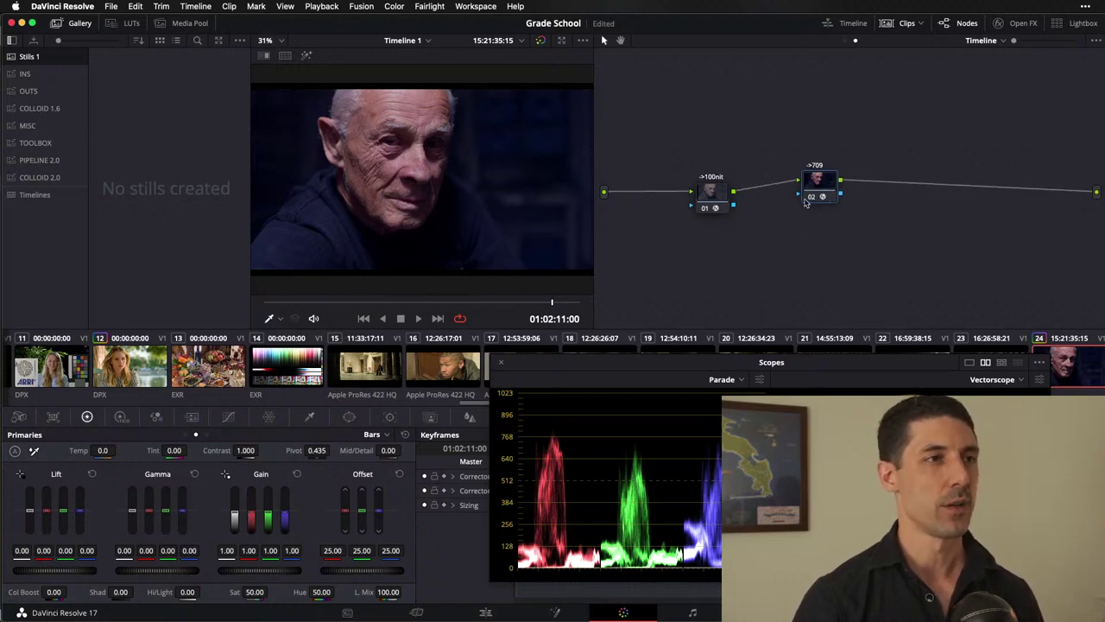
pyautogui.hotkey('alt', 'c')
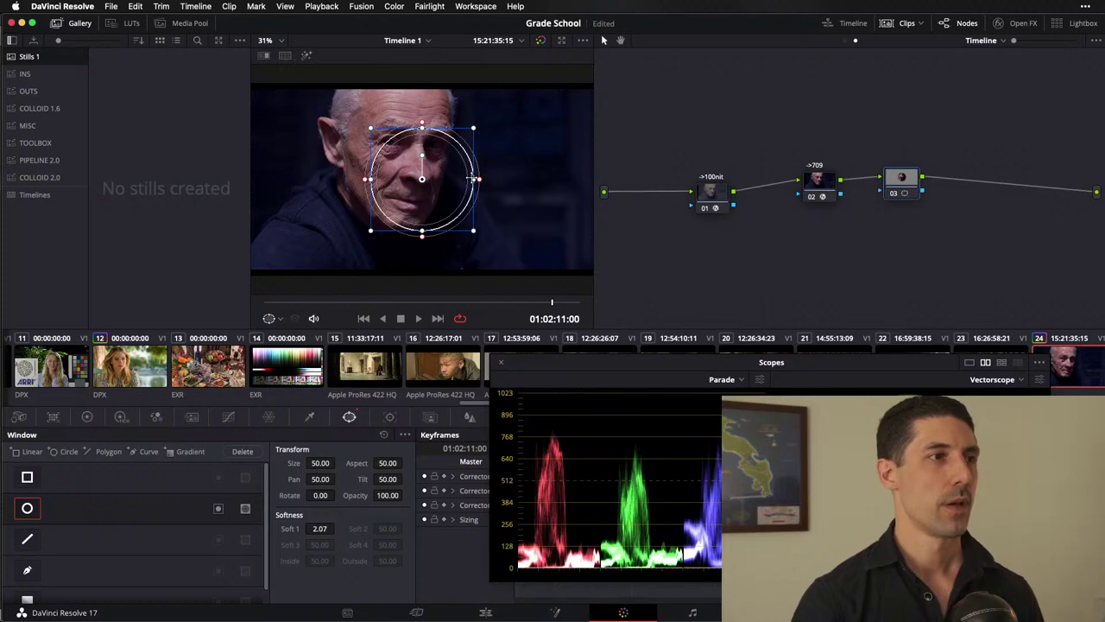
pyautogui.moveTo(474, 179); pyautogui.dragTo(447, 186)
# Step: Toggle Highlight on the forehead window to compare the isolated skin patch with the full image on the parade scope
pyautogui.hotkey('shift', 'h')
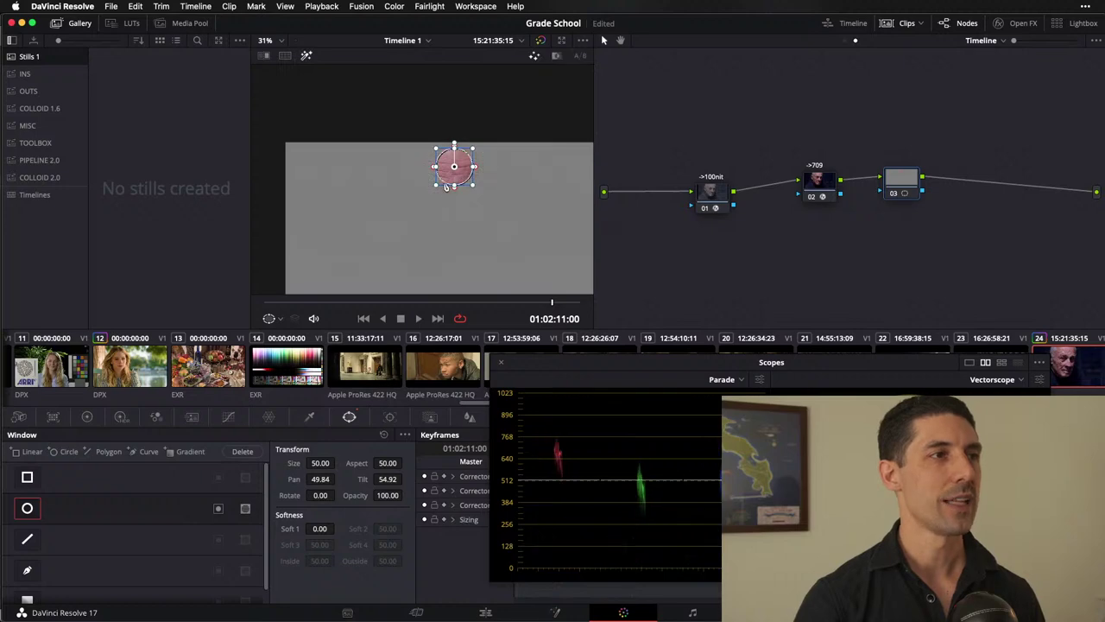
pyautogui.hotkey('shift', 'h')
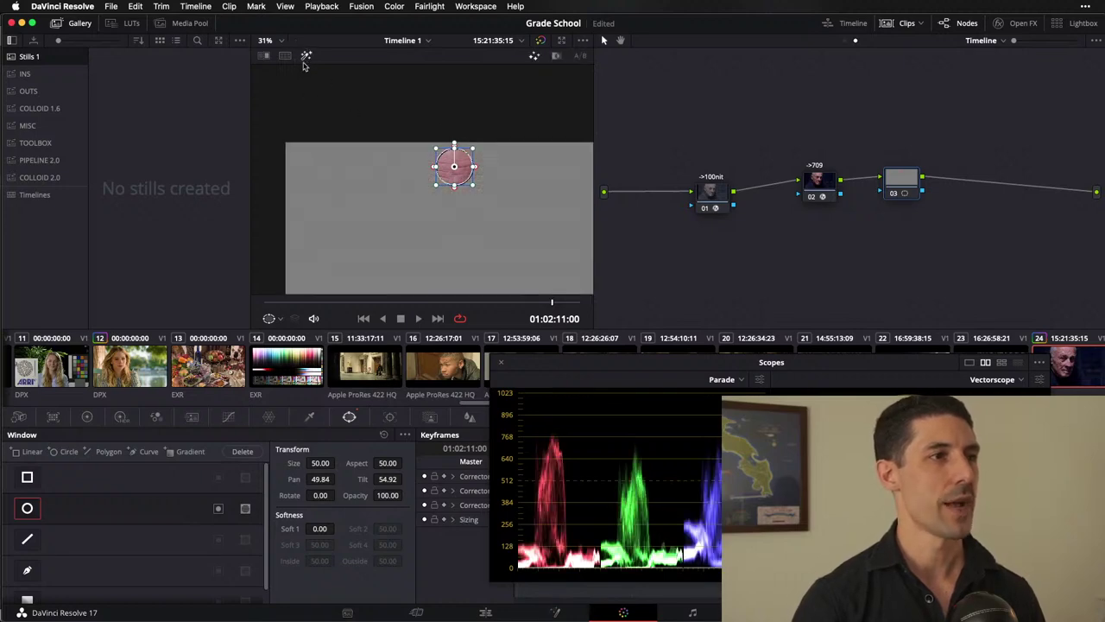
pyautogui.click(307, 55)
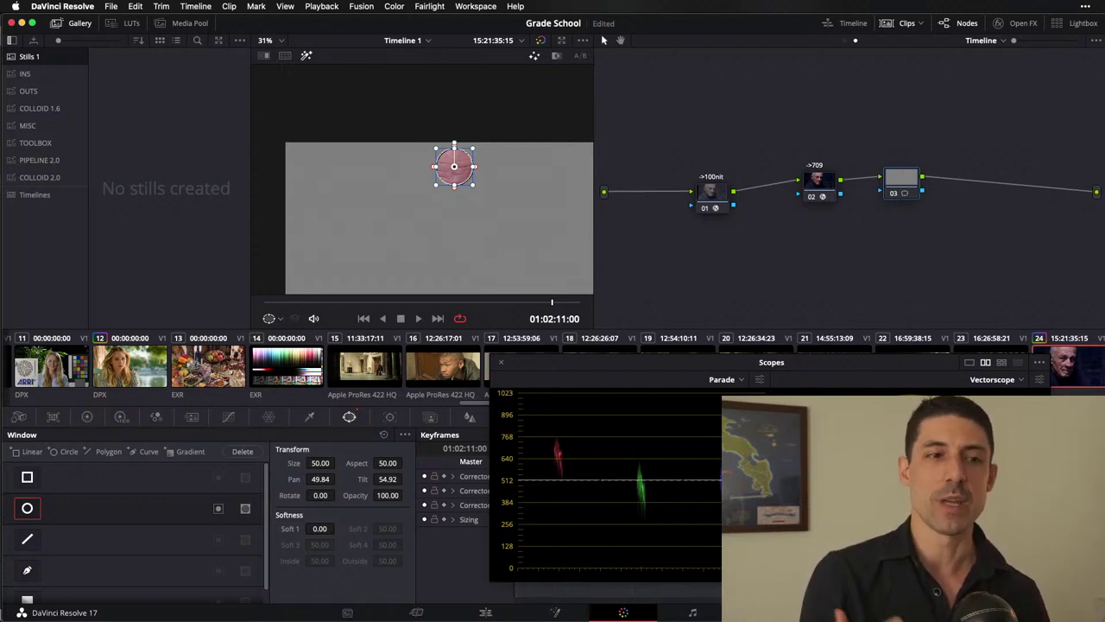
pyautogui.hotkey('shift', 'h')
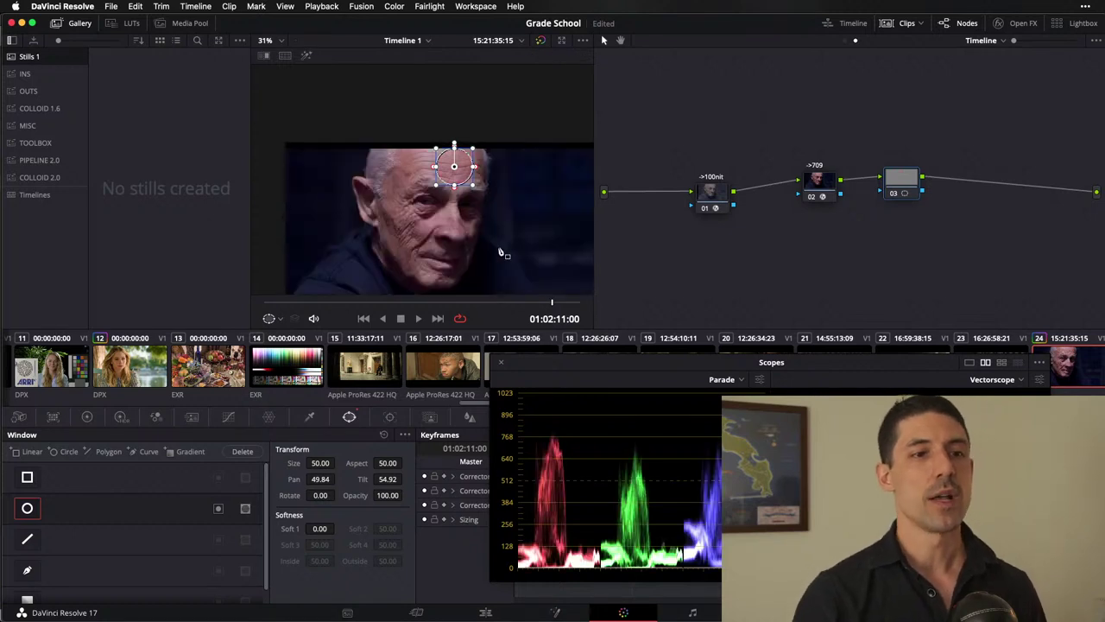
pyautogui.hotkey('shift', 'h')
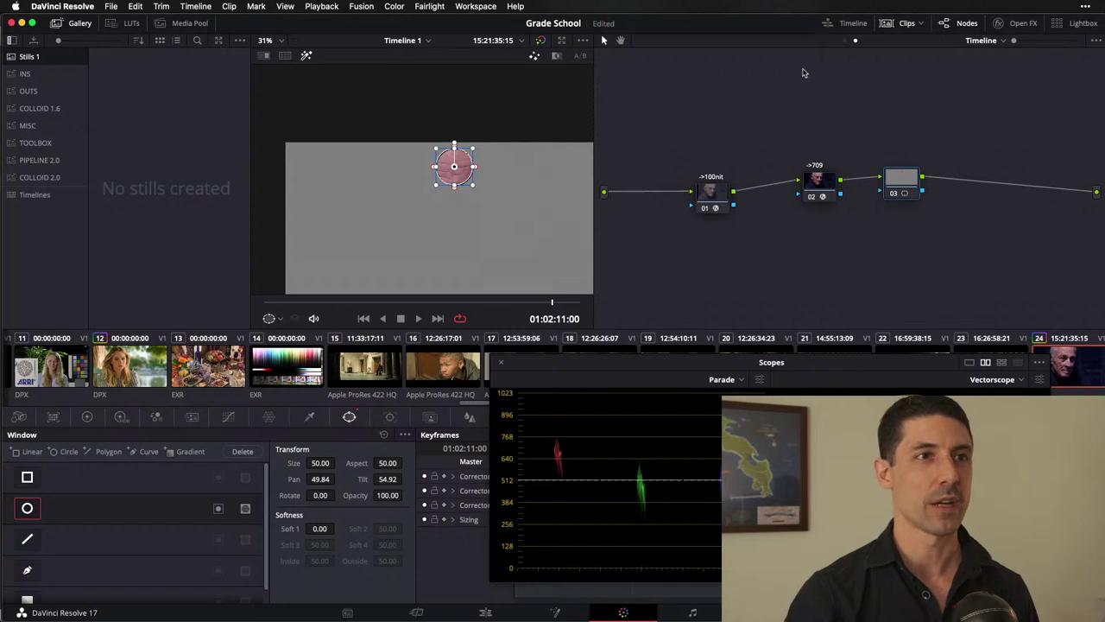
pyautogui.hotkey('shift', 'h')
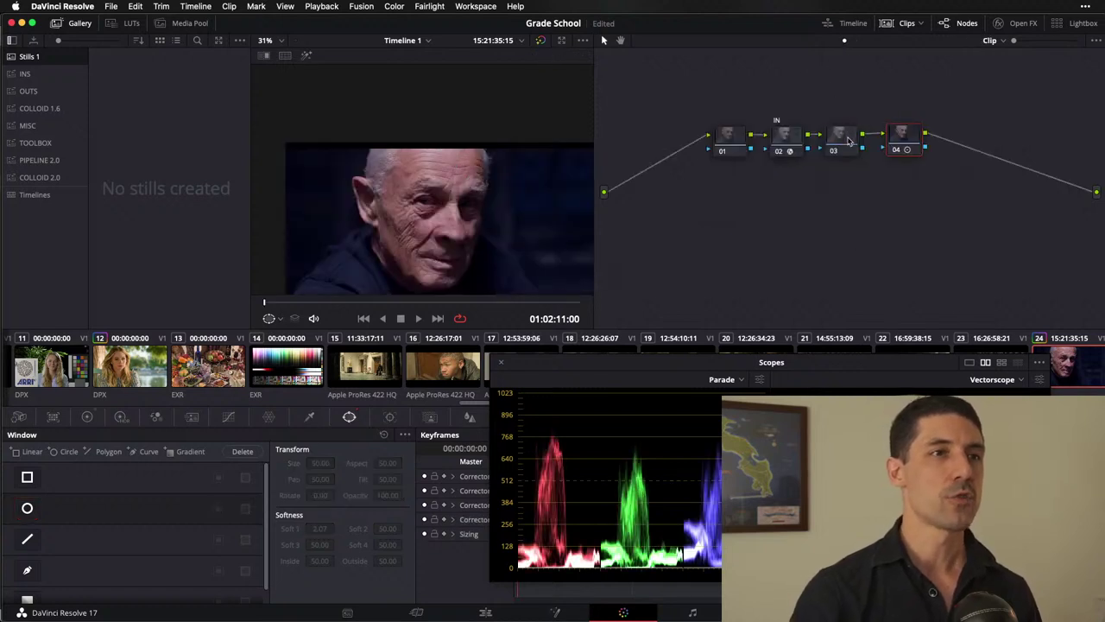
# Step: Apply the POINTS still from the COLLOID 2.0 album to clip 24's node 03
pyautogui.click(849, 141)
pyautogui.click(36, 177)
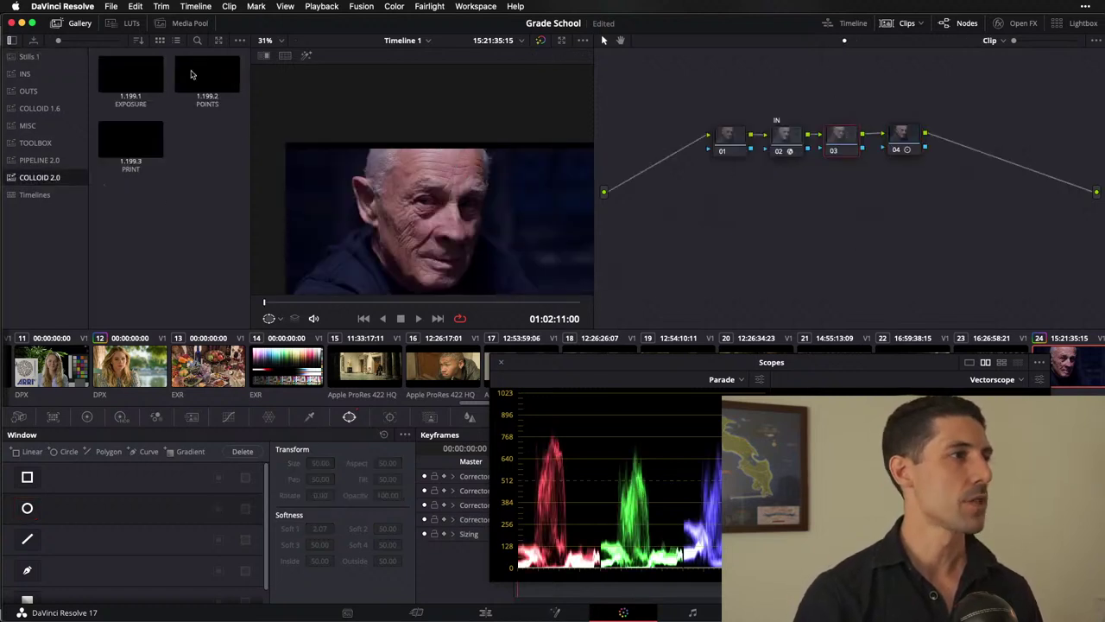
pyautogui.moveTo(192, 75); pyautogui.dragTo(839, 138)
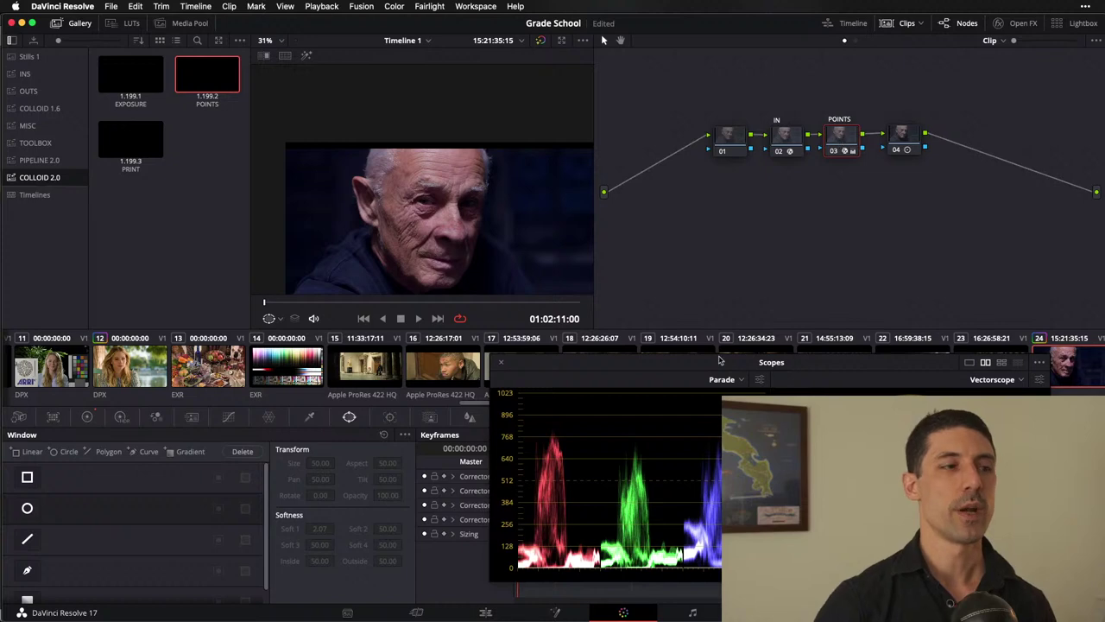
# Step: Set Green/Magenta to 24 in the POINTS node's DCTL settings
pyautogui.click(86, 416)
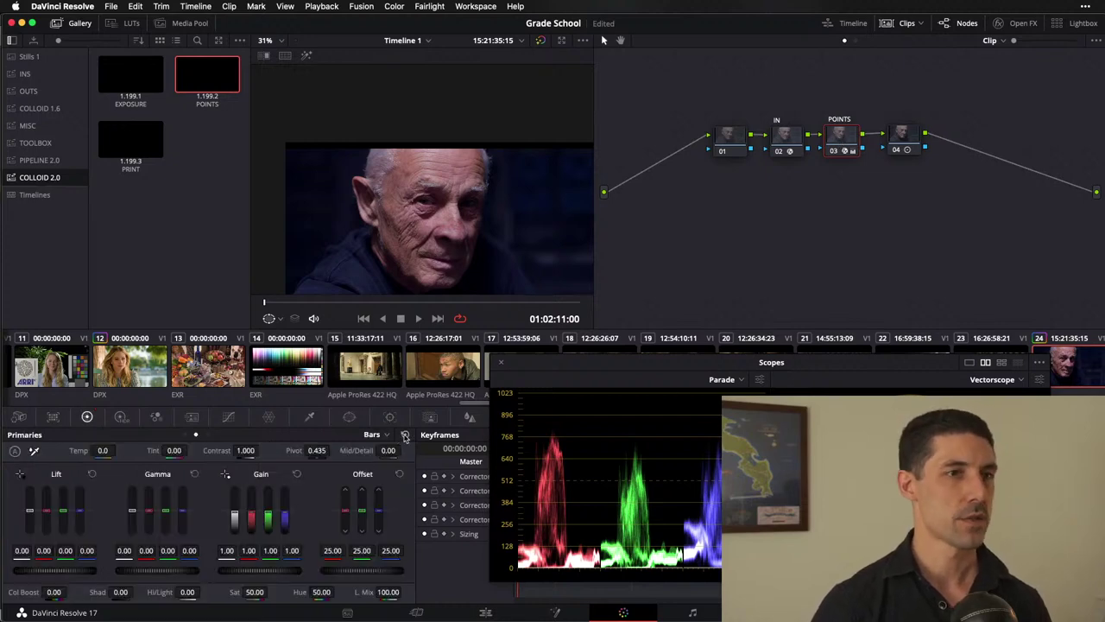
pyautogui.click(1015, 23)
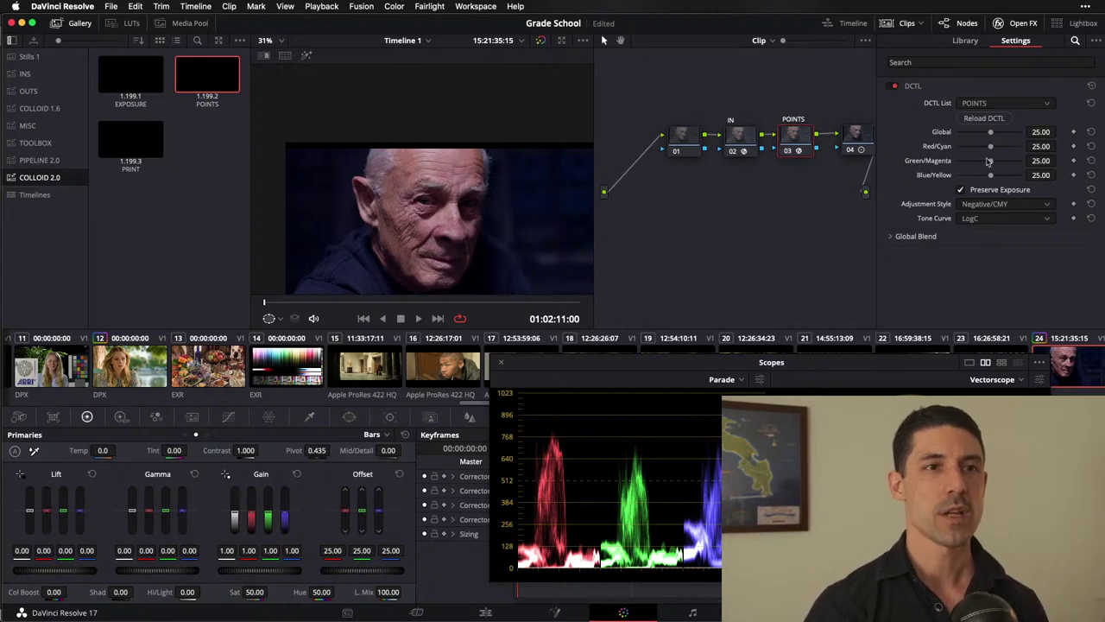
pyautogui.doubleClick(1041, 160)
pyautogui.write('24')
pyautogui.press('Return')
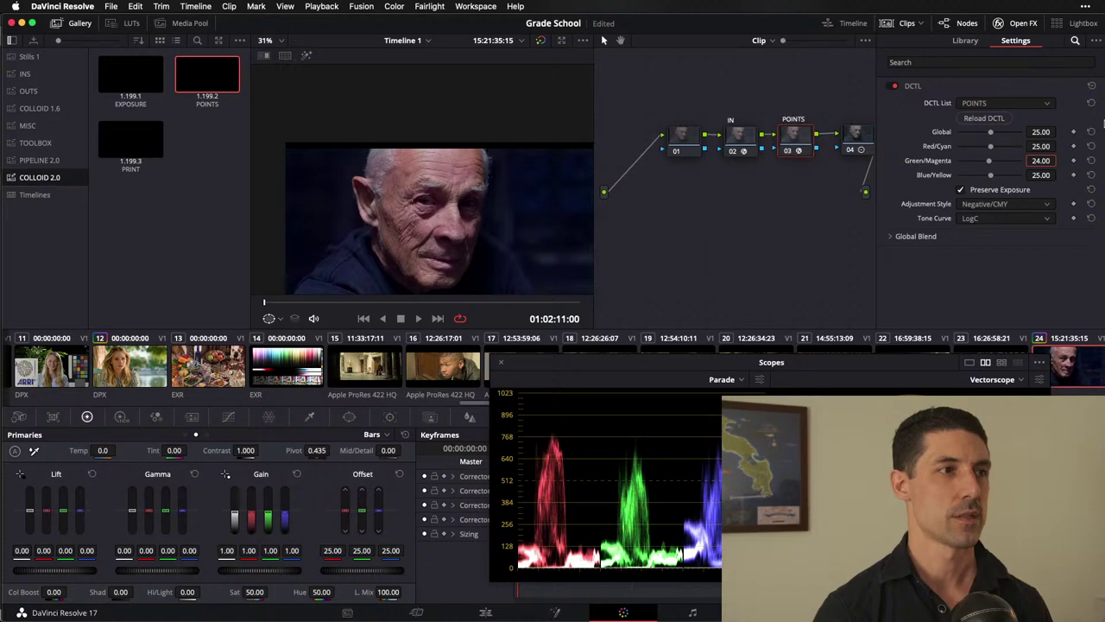
# Step: Try a Green/Magenta value of 24.5 in the POINTS DCTL and check the image full screen
pyautogui.doubleClick(1042, 160)
pyautogui.write('24.5')
pyautogui.press('Return')
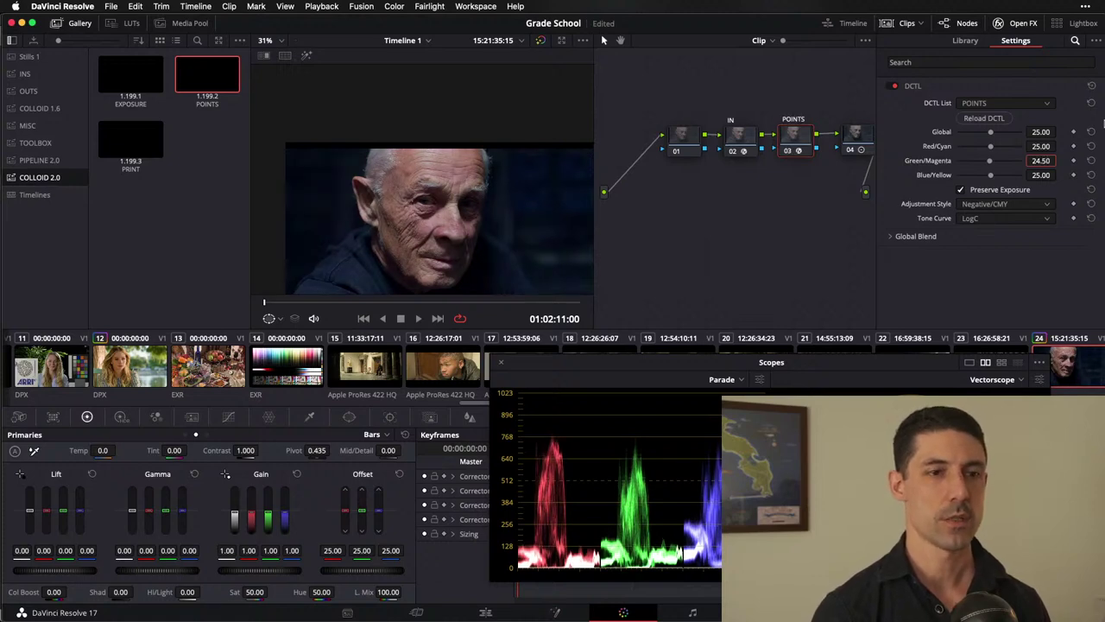
pyautogui.press('super+f')
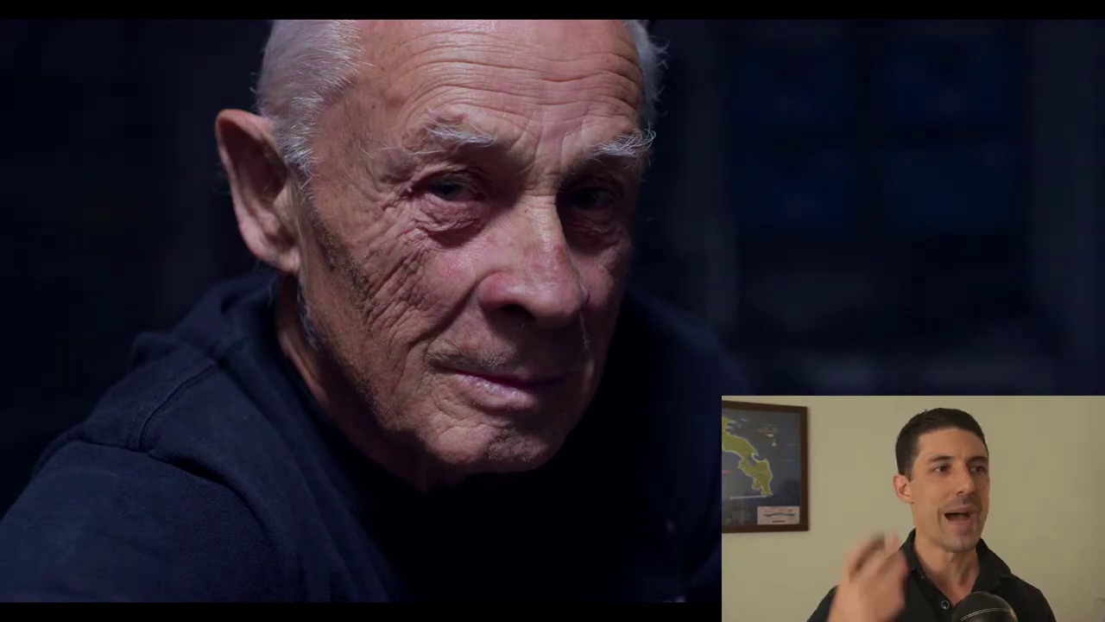
pyautogui.press('super+f')
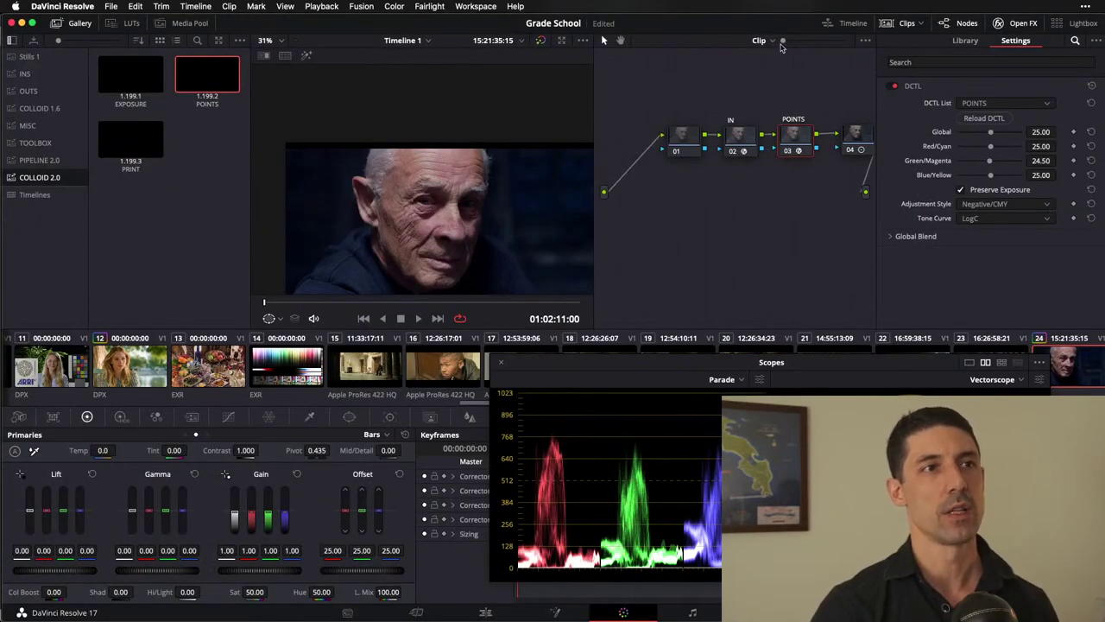
# Step: Examine the highlighted forehead patch in the timeline-level node graph, and return to clip 24's nodes
pyautogui.click(771, 40)
pyautogui.click(779, 69)
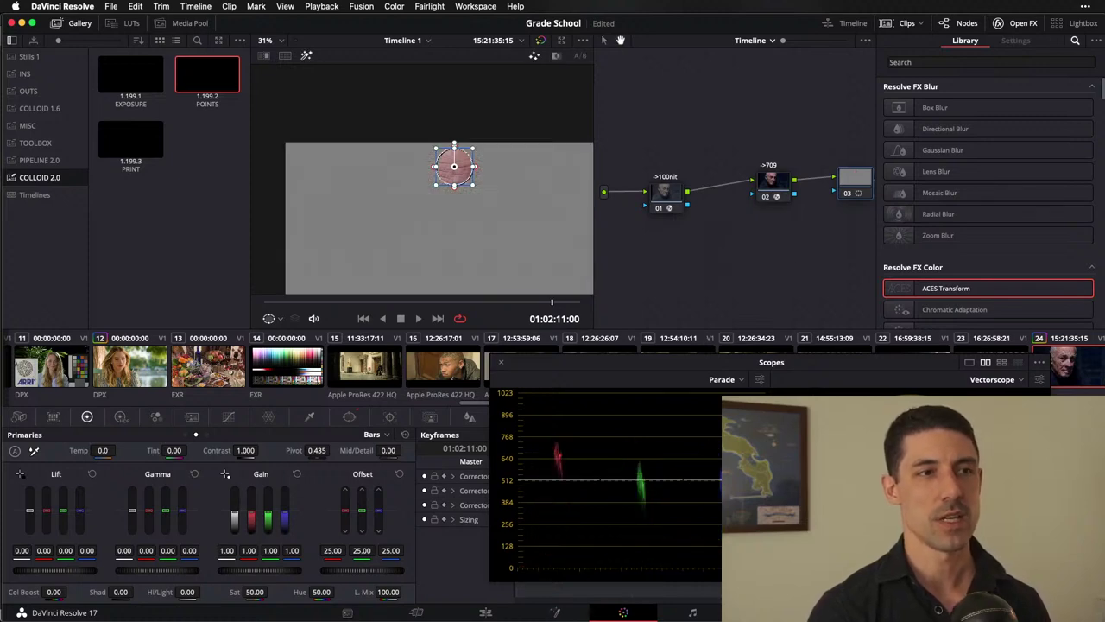
pyautogui.click(761, 41)
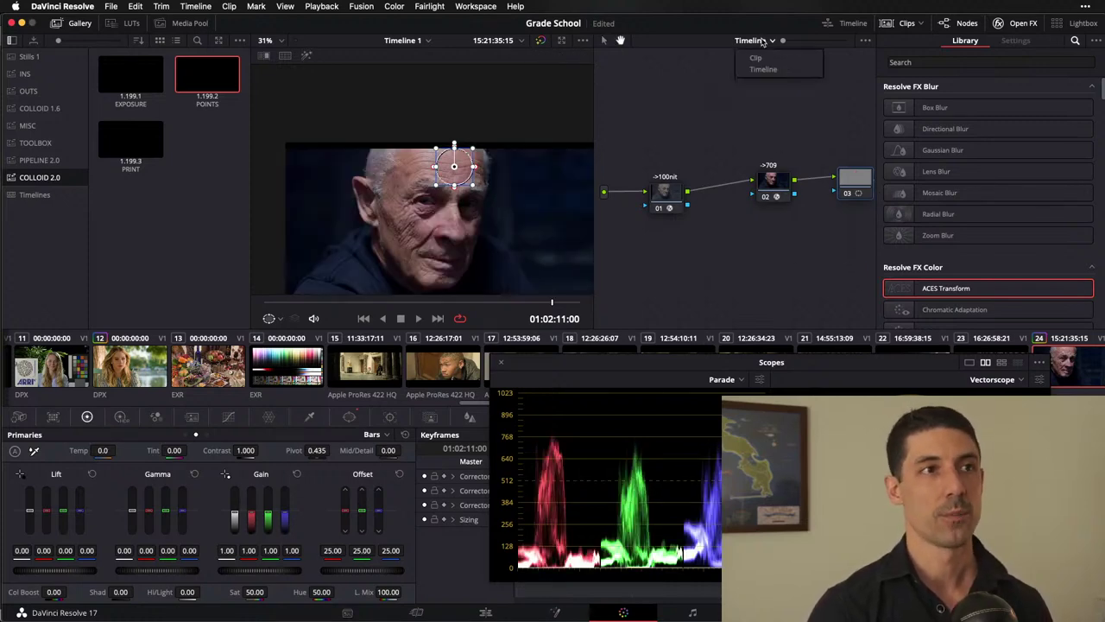
pyautogui.click(787, 59)
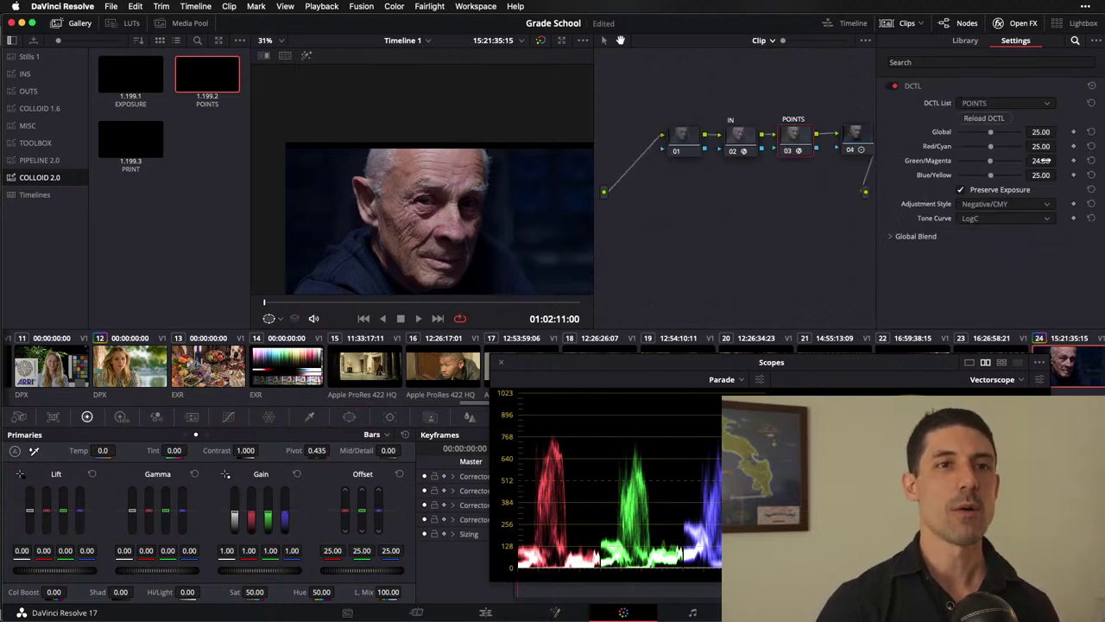
# Step: Set Green/Magenta to 24 in the POINTS DCTL and check the highlighted forehead patch at timeline level
pyautogui.moveTo(1045, 160); pyautogui.dragTo(1063, 156)
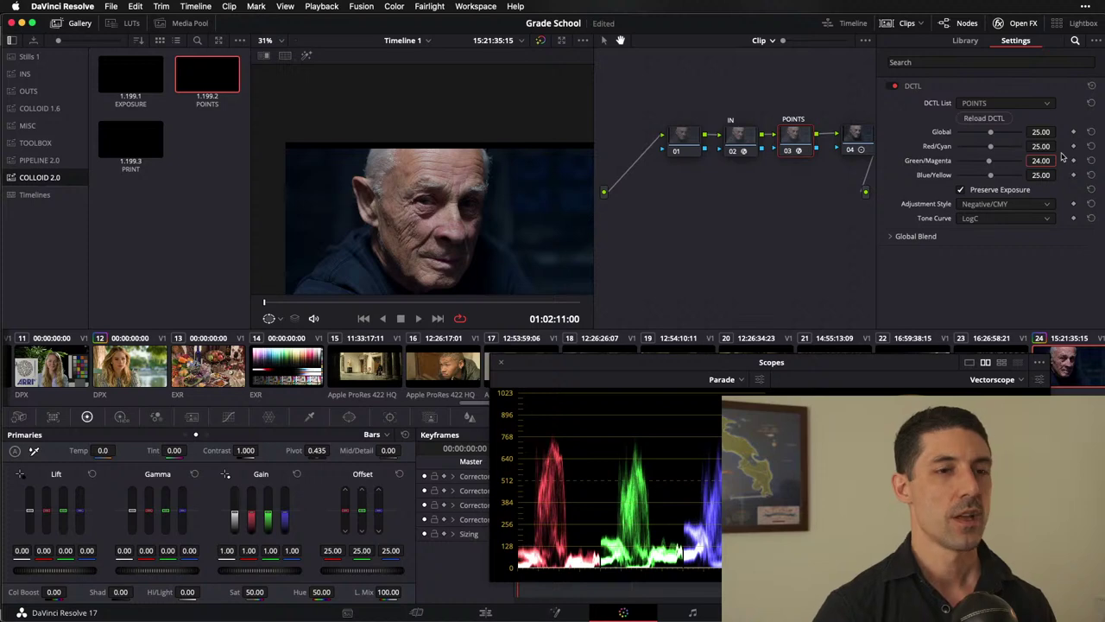
pyautogui.click(771, 41)
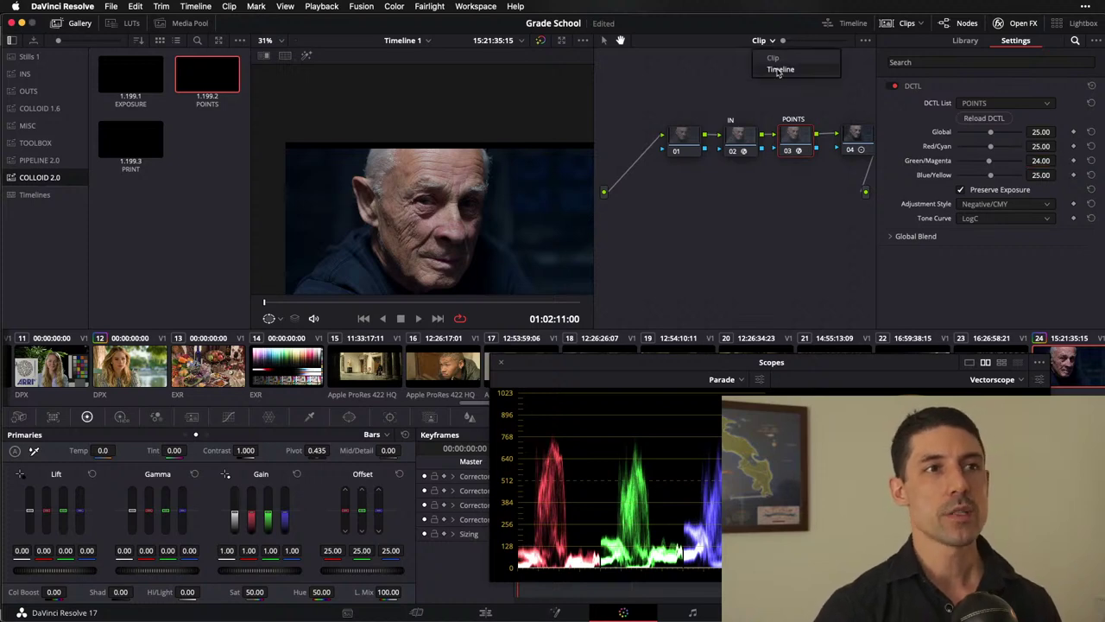
pyautogui.click(777, 69)
pyautogui.hotkey('shift', 'h')
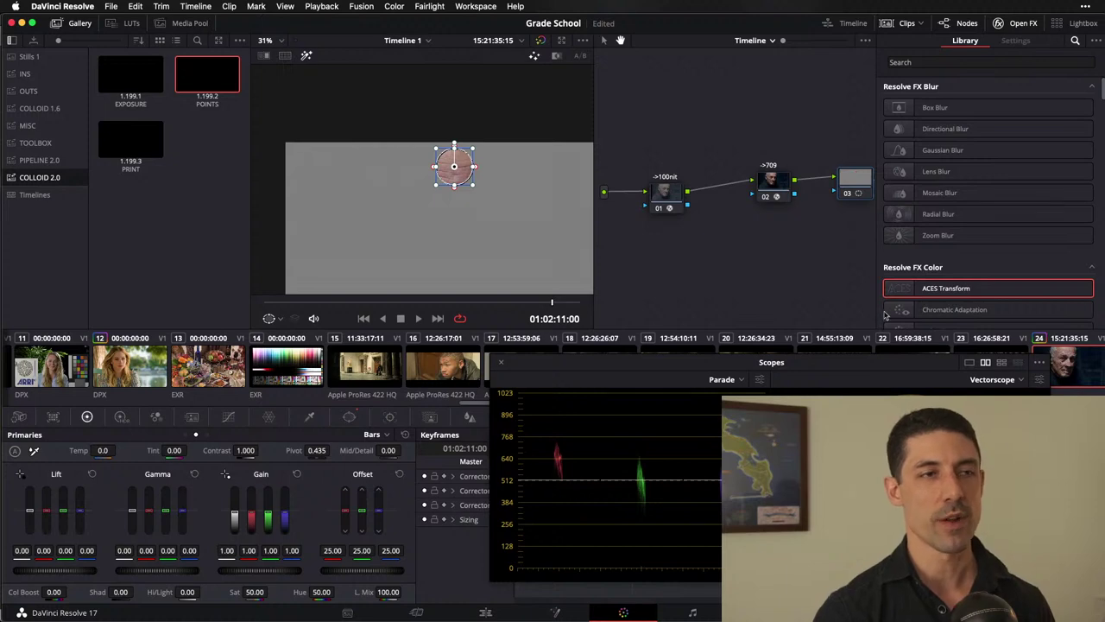
pyautogui.hotkey('shift', 'h')
# Step: Return to clip 24's nodes, close the effect settings, and compare the image with the POINTS node disabled and enabled
pyautogui.click(751, 44)
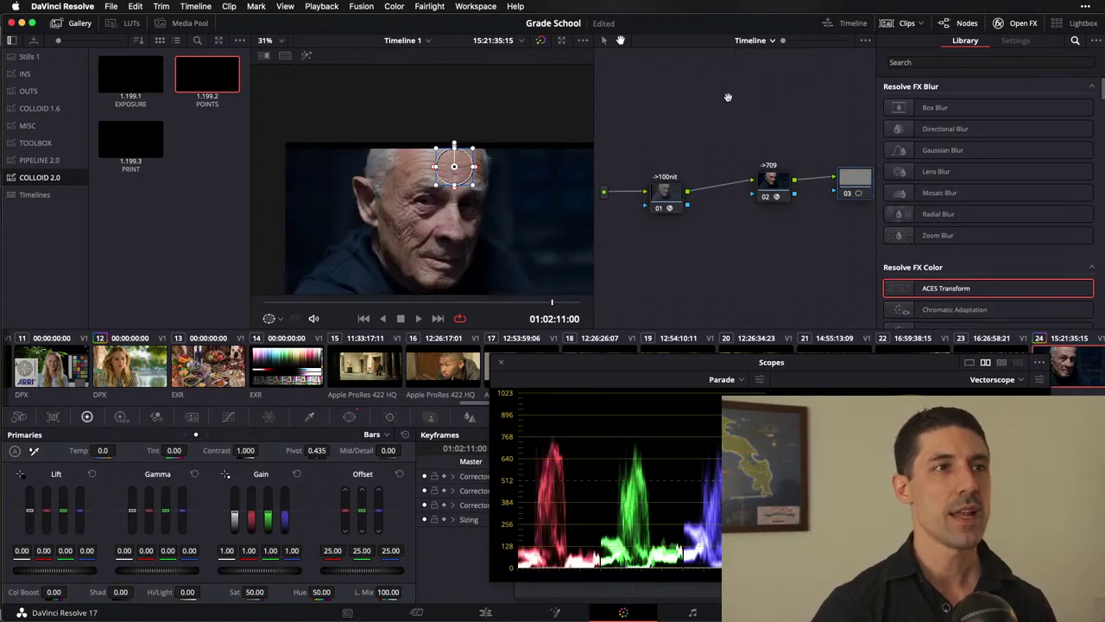
pyautogui.scroll(-1, 732, 95)
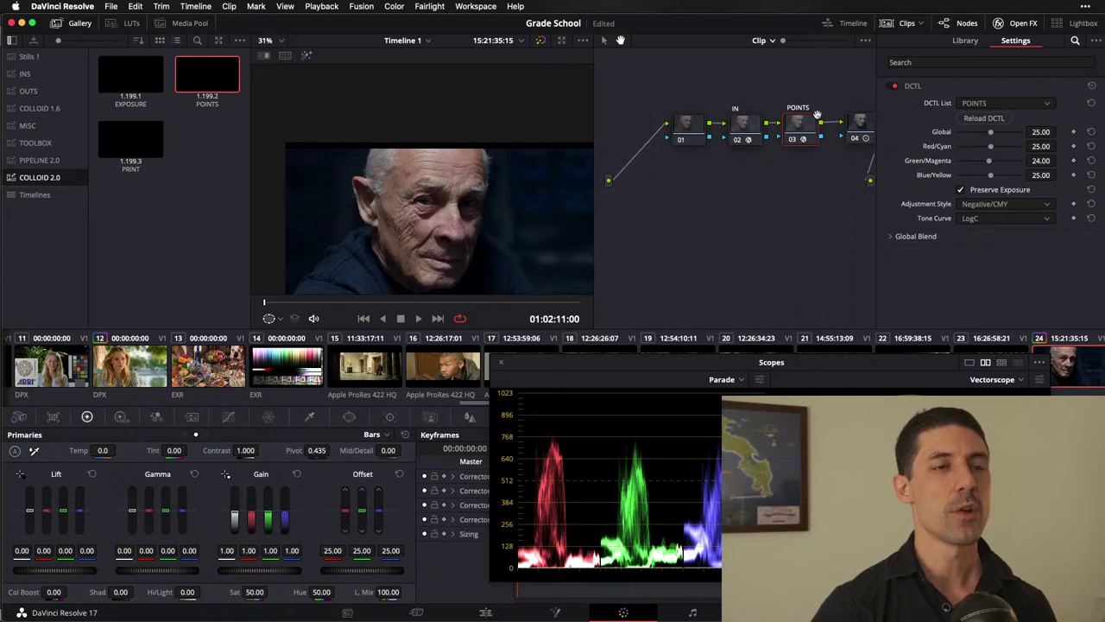
pyautogui.click(1012, 23)
pyautogui.hotkey('ctrl', 'd')
pyautogui.hotkey('ctrl', 'd')
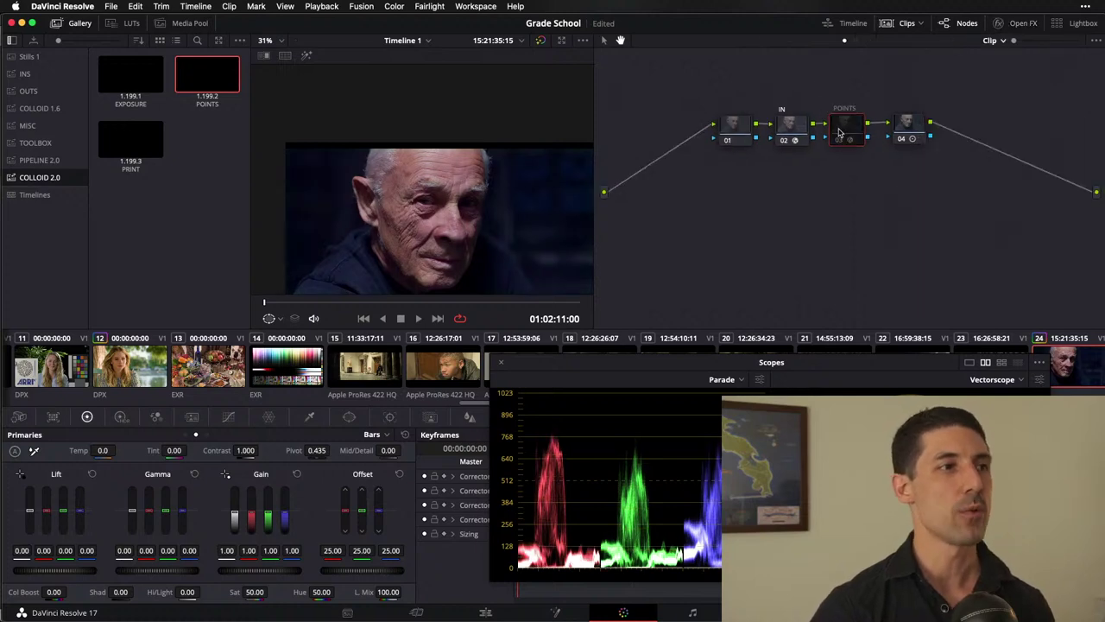
# Step: Try adding an extra serial node after the POINTS node, and remove it
pyautogui.moveTo(844, 146); pyautogui.dragTo(859, 211)
pyautogui.hotkey('alt', 's')
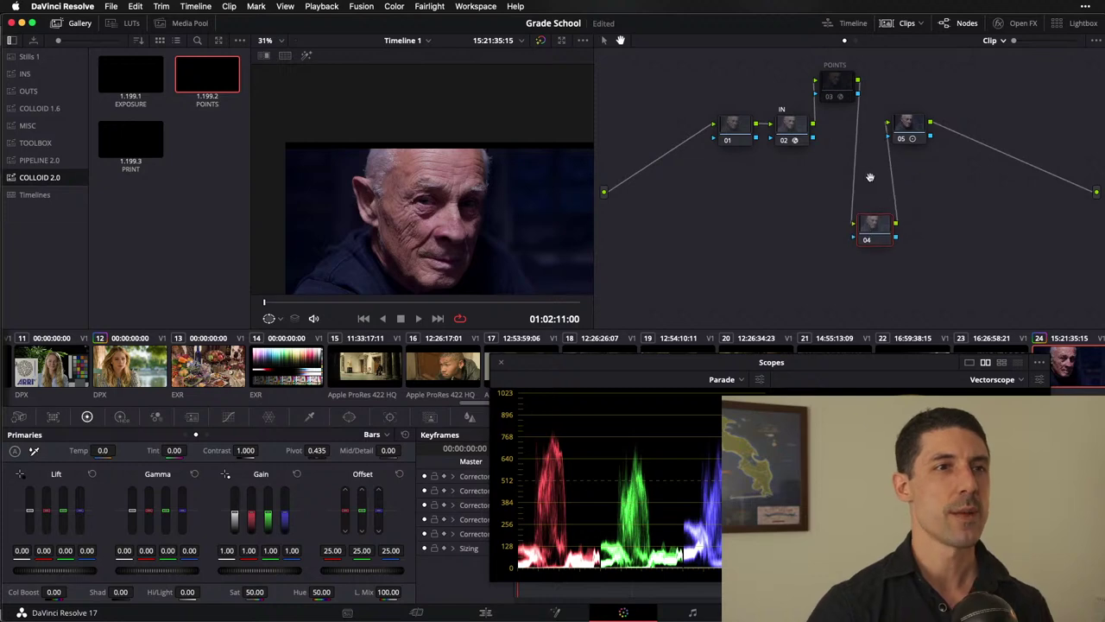
pyautogui.press('Delete')
pyautogui.moveTo(833, 97); pyautogui.dragTo(838, 164)
pyautogui.press('super+z')
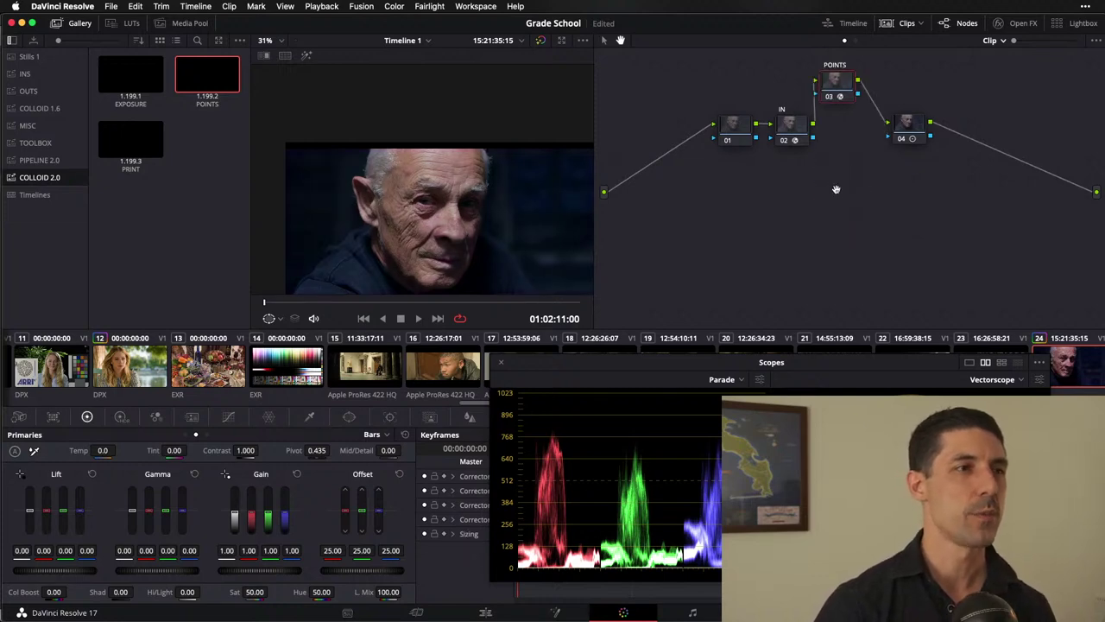
# Step: Move the POINTS node below the main node row, disable it, and view the image full screen
pyautogui.moveTo(847, 82); pyautogui.dragTo(819, 253)
pyautogui.press('super+f')
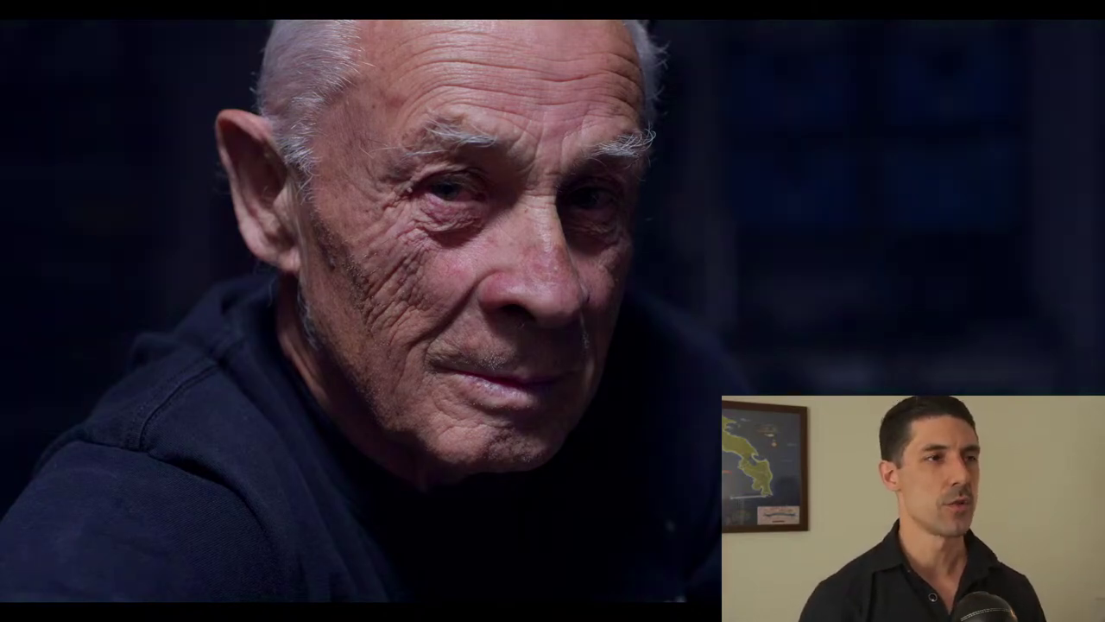
pyautogui.press('Escape')
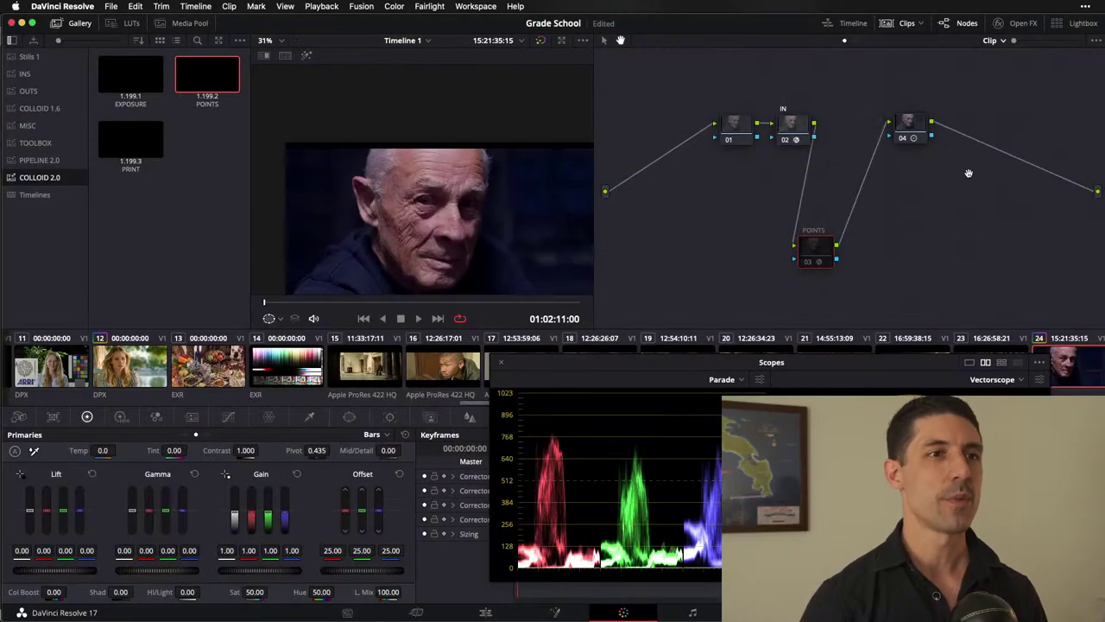
# Step: Add a serial node with green Gain at 1.03 after the disabled POINTS node, and select the last node of the lower row
pyautogui.moveTo(818, 247); pyautogui.dragTo(809, 235)
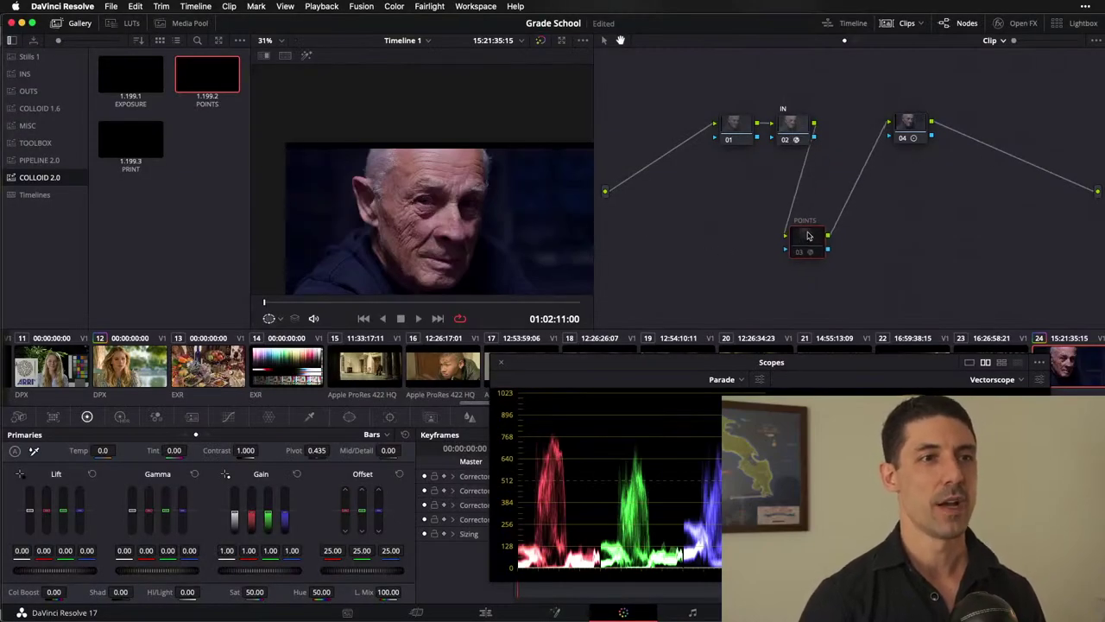
pyautogui.hotkey('alt', 's')
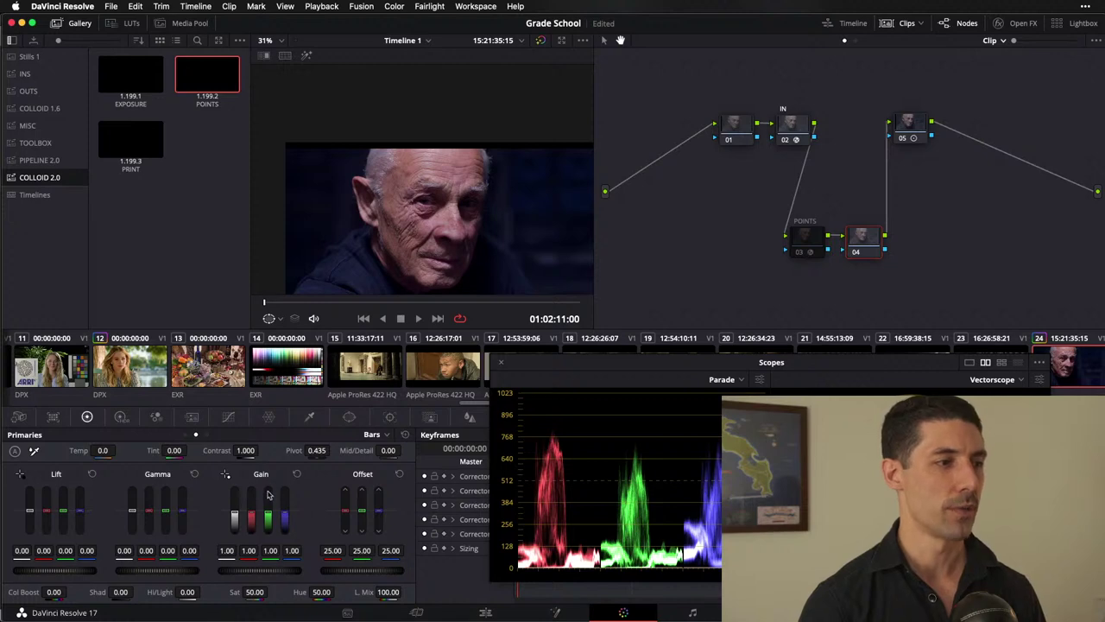
pyautogui.moveTo(270, 550); pyautogui.dragTo(274, 550)
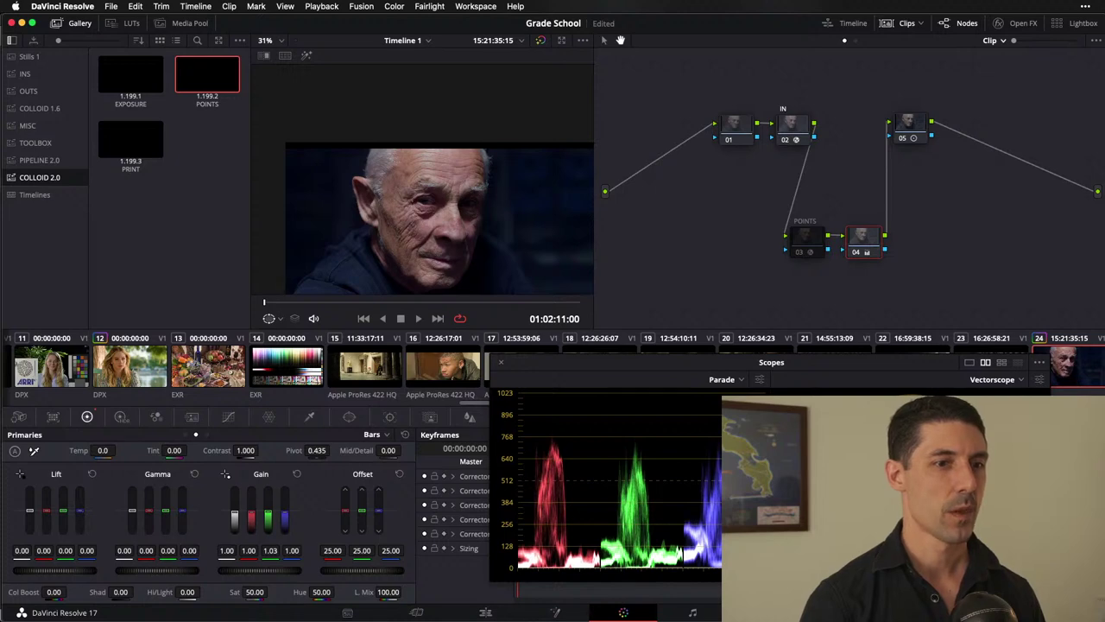
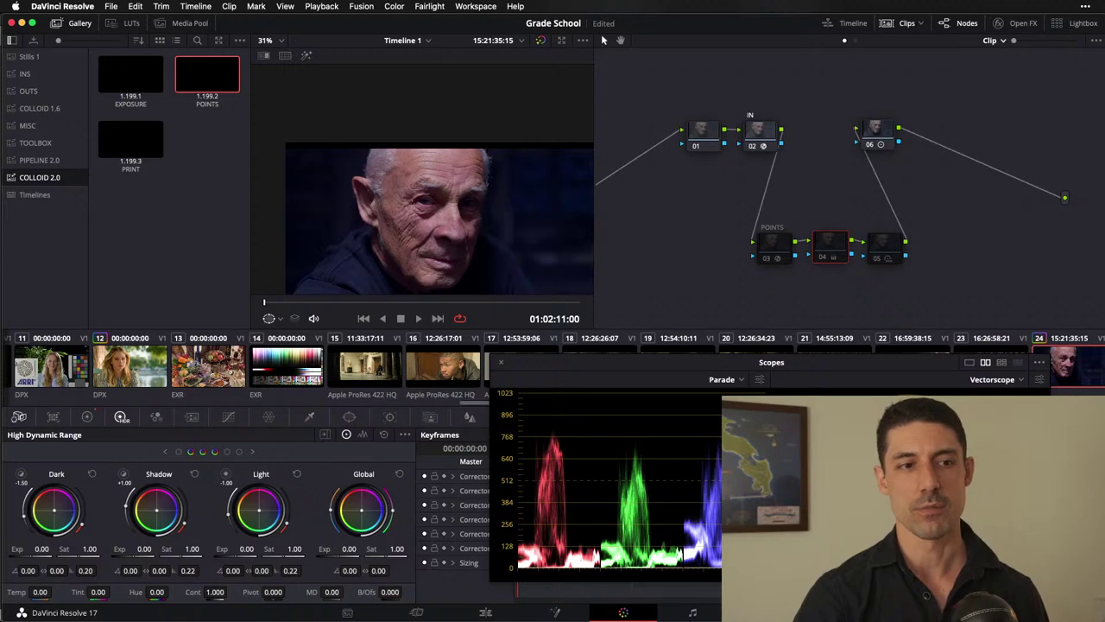
pyautogui.click(888, 244)
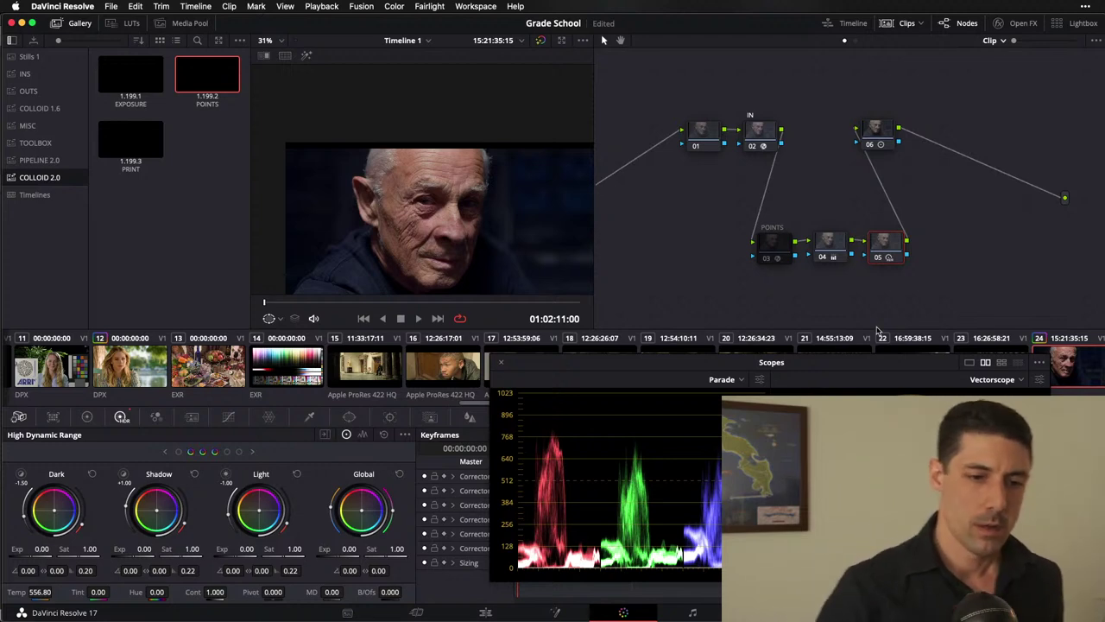
# Step: Switch to Google Chrome, maximize the window playing the Gouda Trip video, and decline the YouTube TV offer
pyautogui.press('super+Tab')
pyautogui.press('super+Tab')
pyautogui.press('super+Tab')
pyautogui.press('super+Tab')
pyautogui.press('super+Tab')
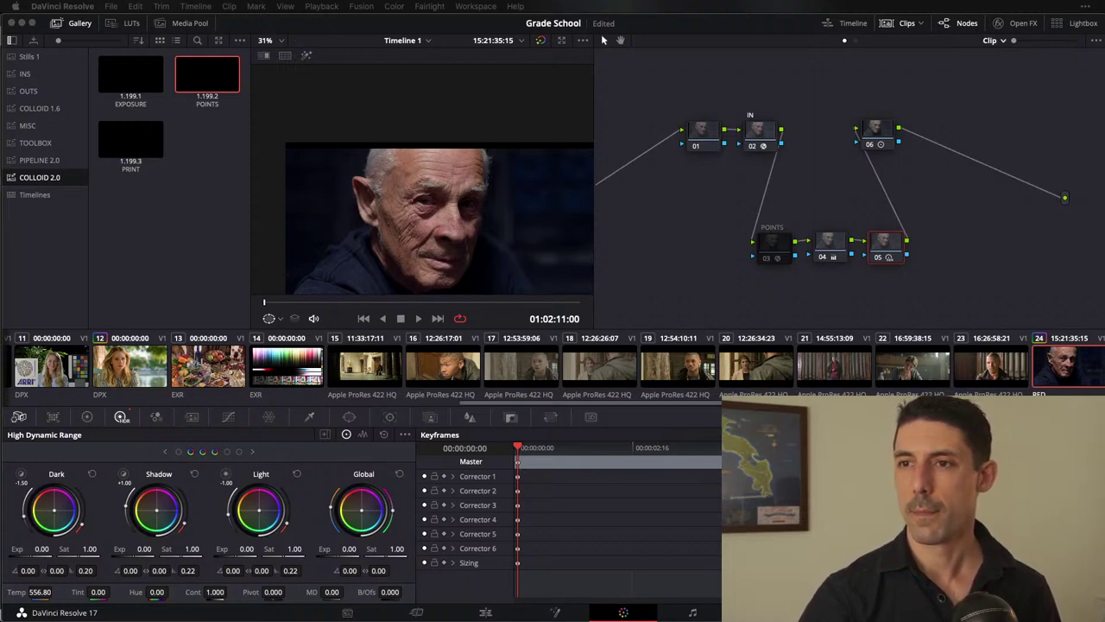
pyautogui.press('super+Tab')
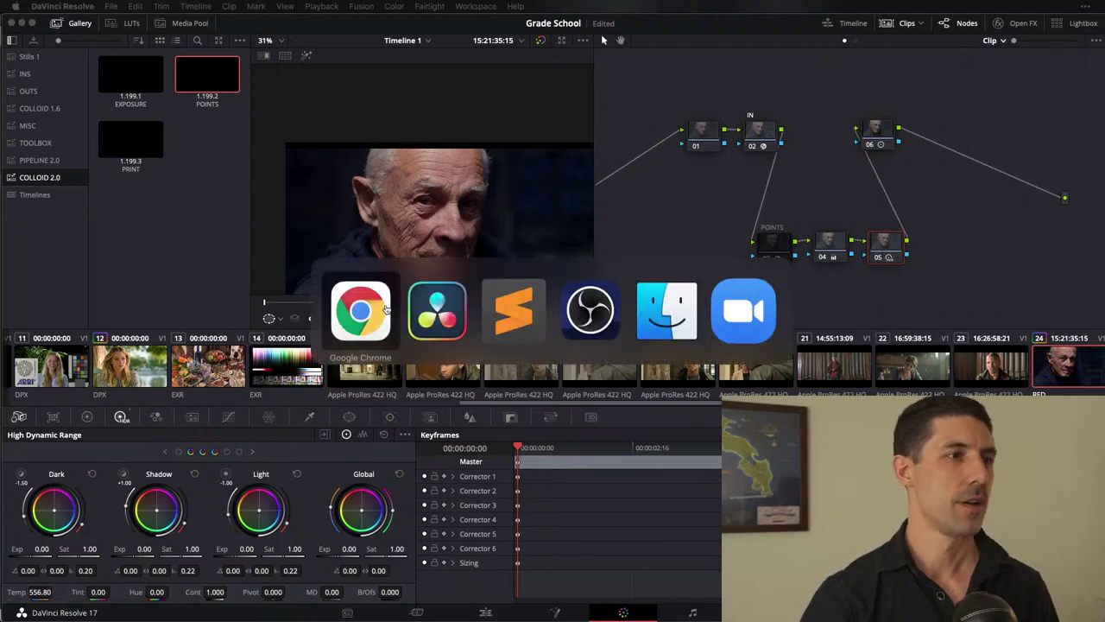
pyautogui.press('Escape')
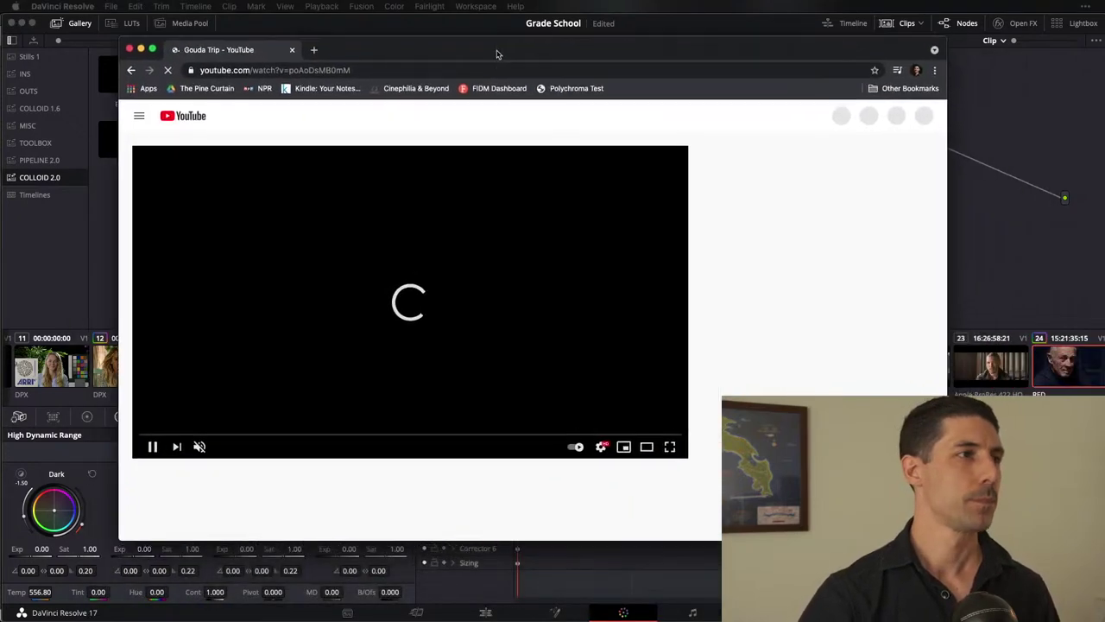
pyautogui.doubleClick(724, 56)
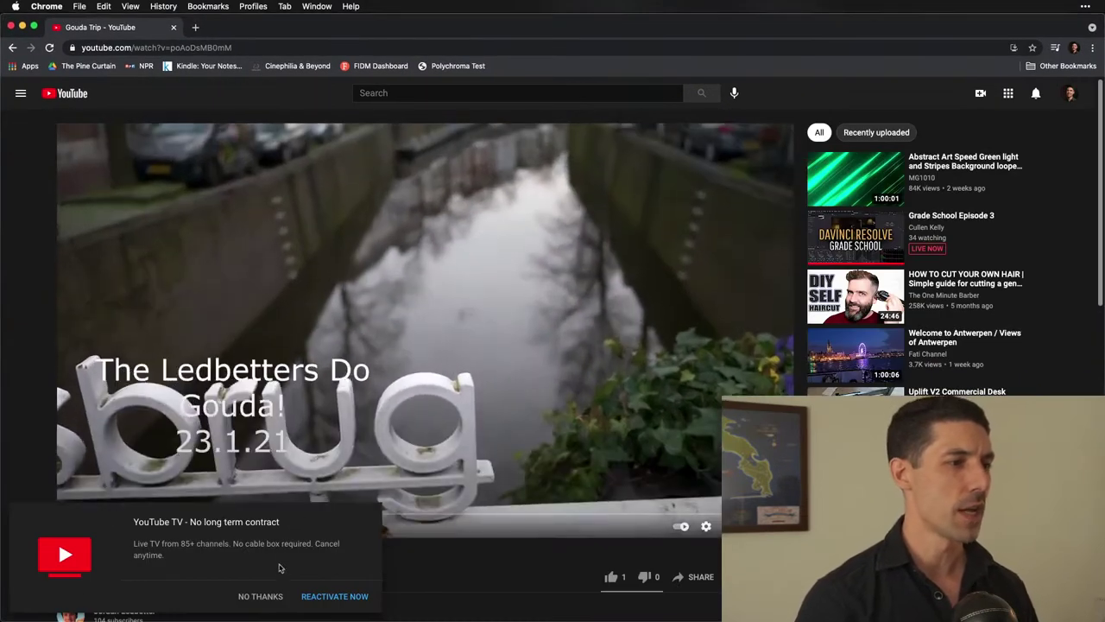
pyautogui.click(259, 594)
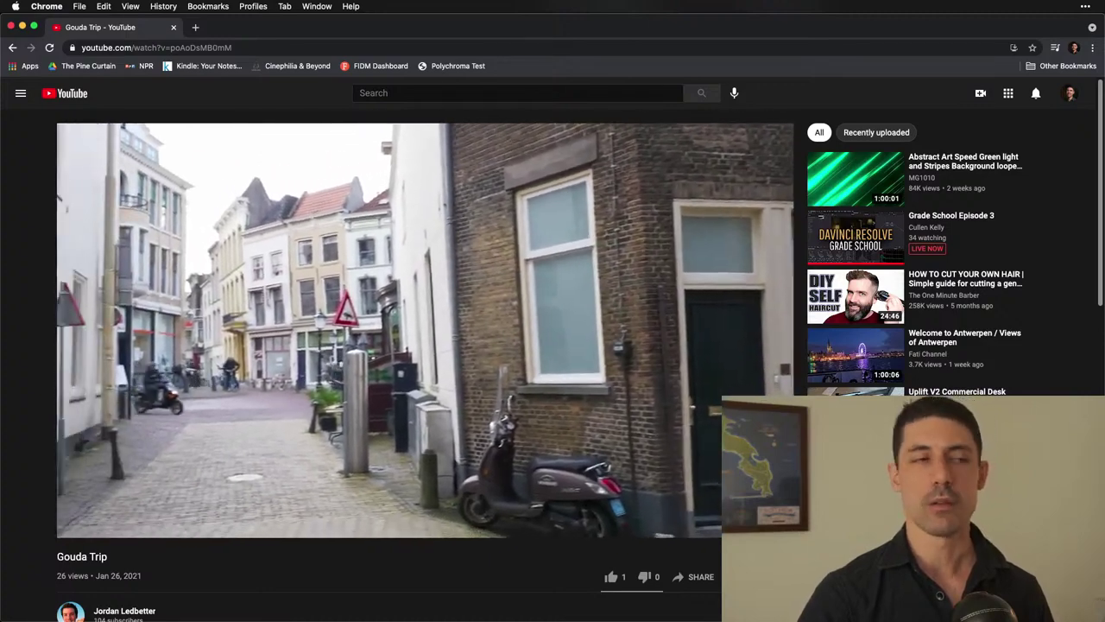
# Step: Pause the Gouda Trip video and close its browser tab to return to DaVinci Resolve
pyautogui.press('super+Tab')
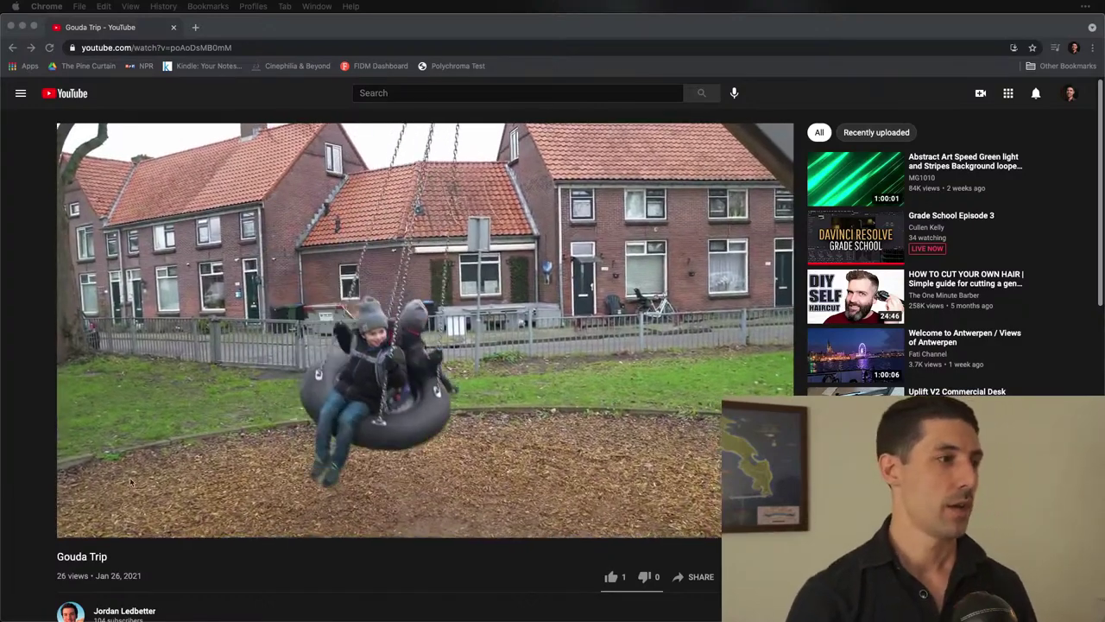
pyautogui.click(72, 511)
pyautogui.click(75, 527)
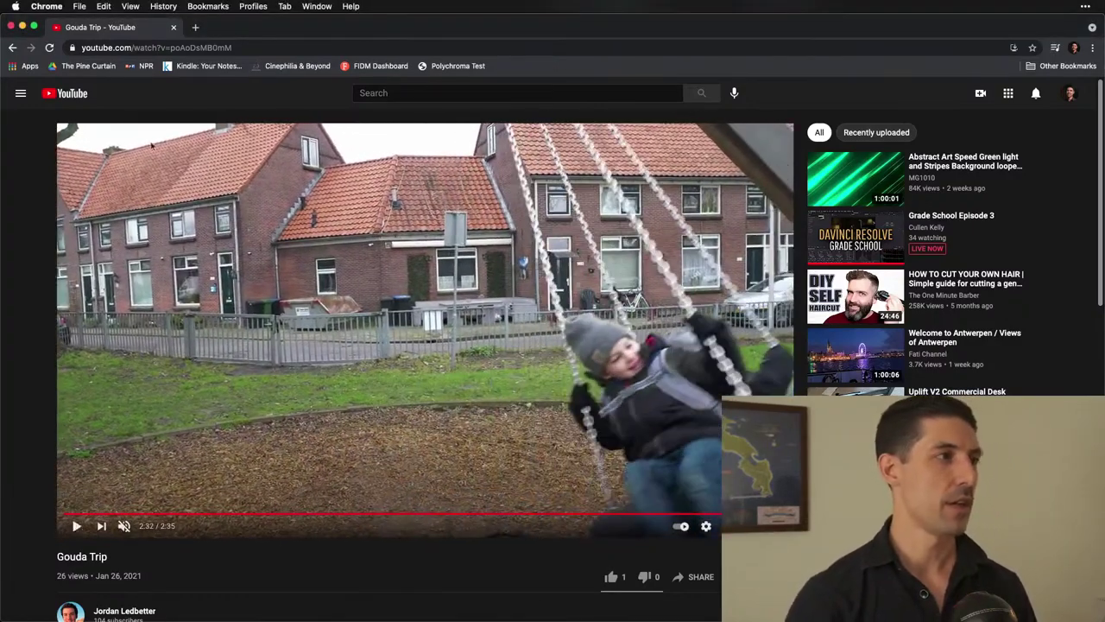
pyautogui.click(173, 28)
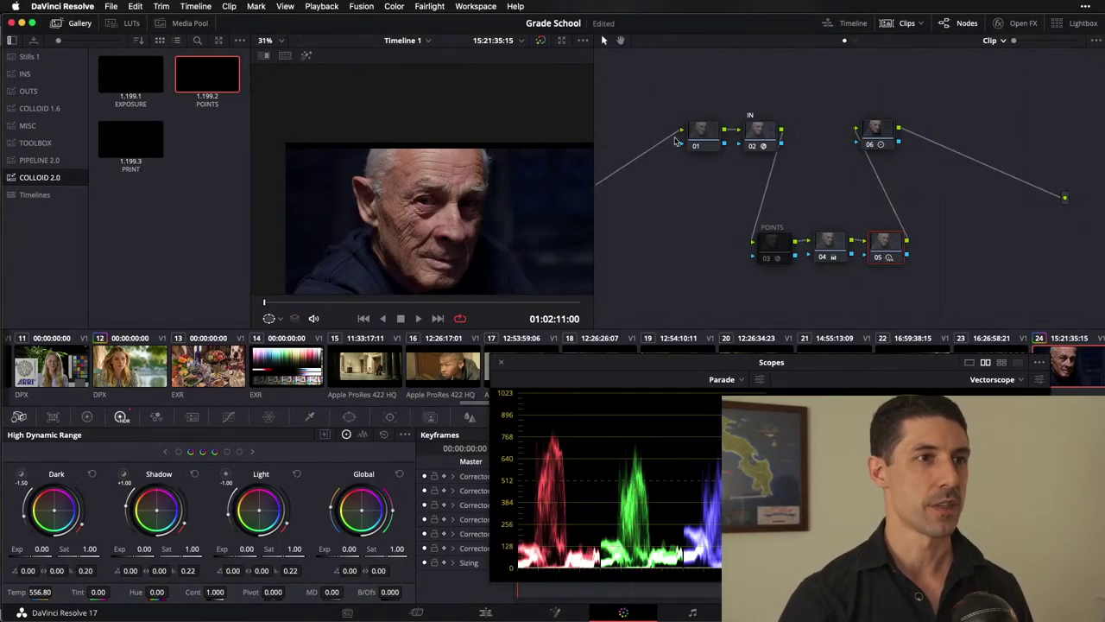
# Step: Browse the timeline's clips in the Lightbox to choose another shot for demonstration
pyautogui.rightClick(803, 88)
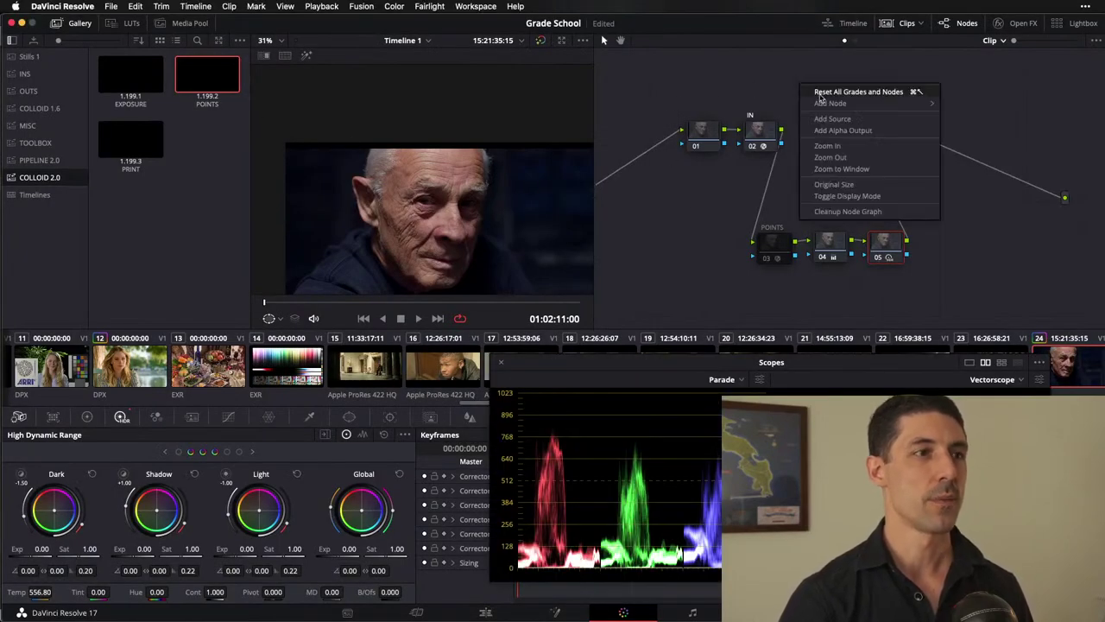
pyautogui.click(821, 93)
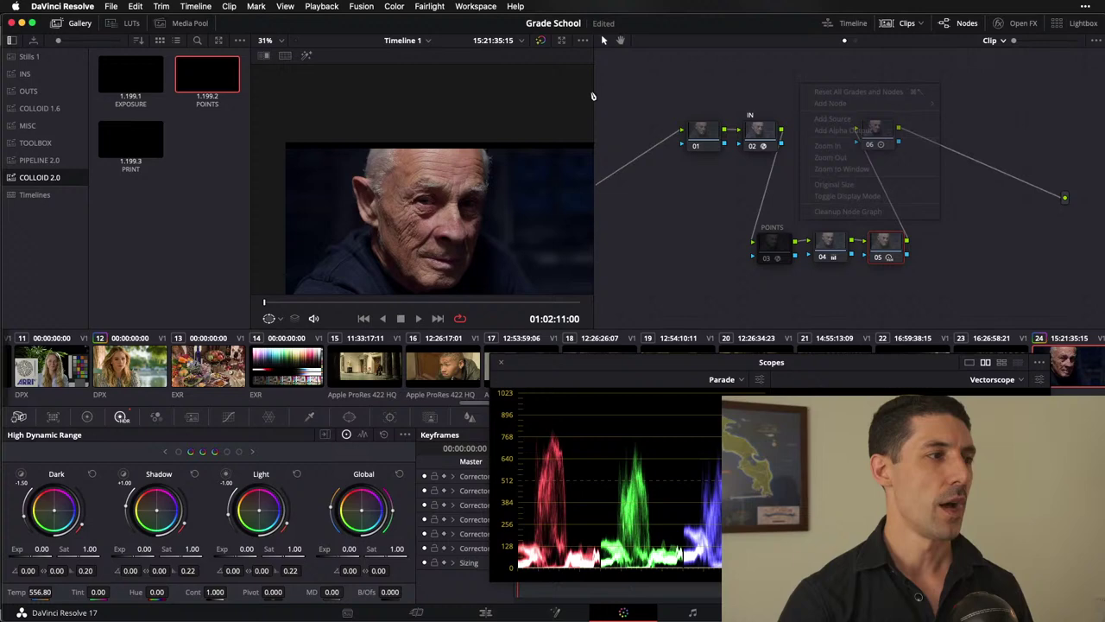
pyautogui.click(158, 363)
pyautogui.press('super+alt+l')
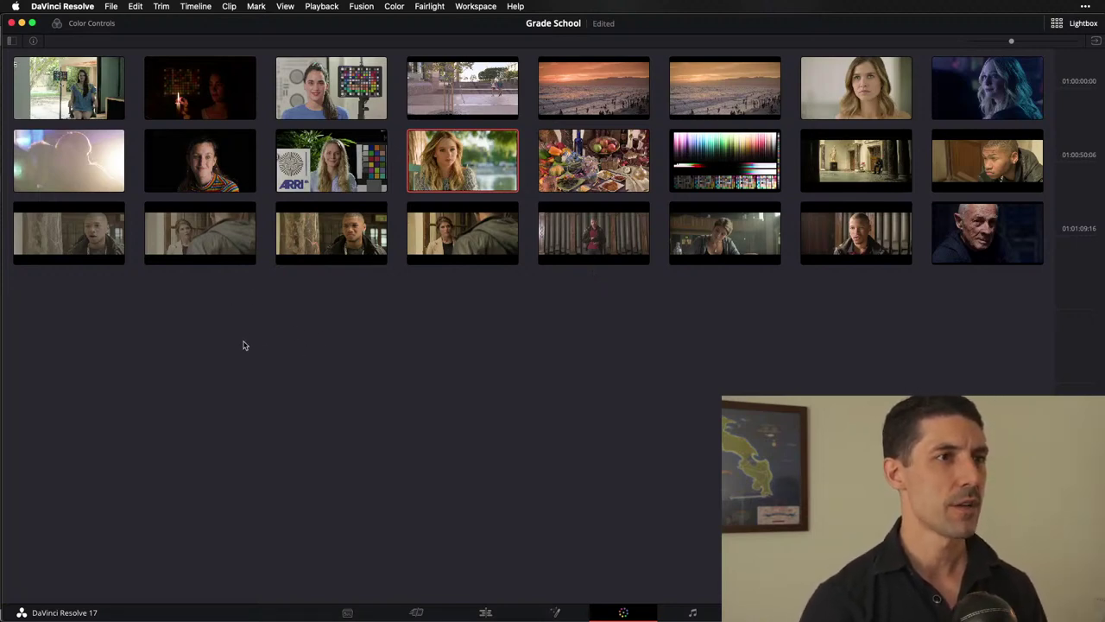
pyautogui.click(608, 80)
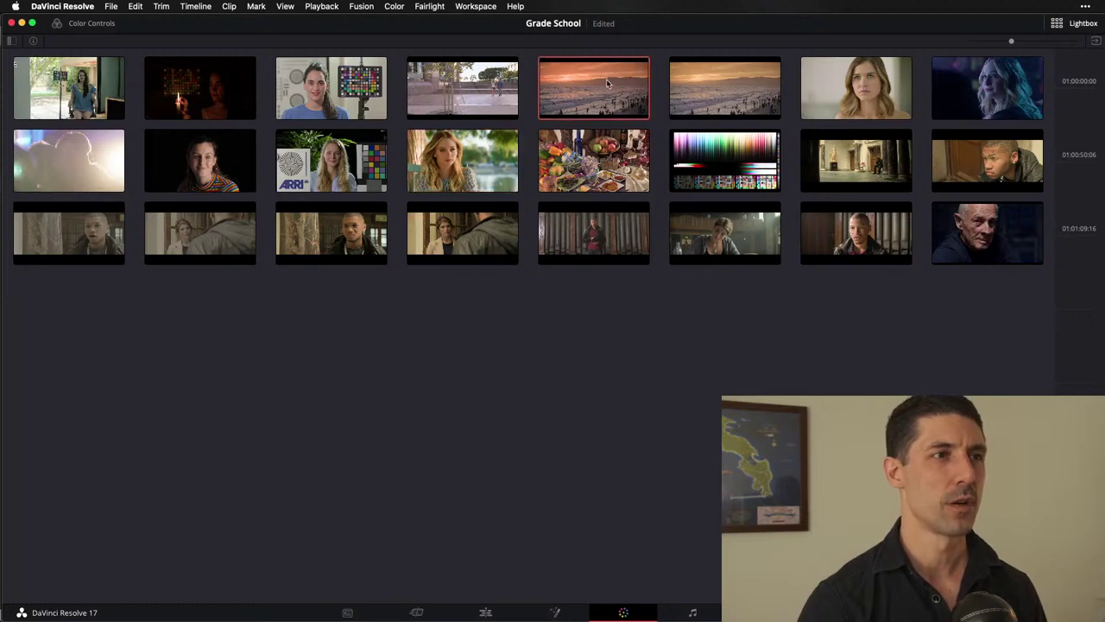
pyautogui.click(608, 166)
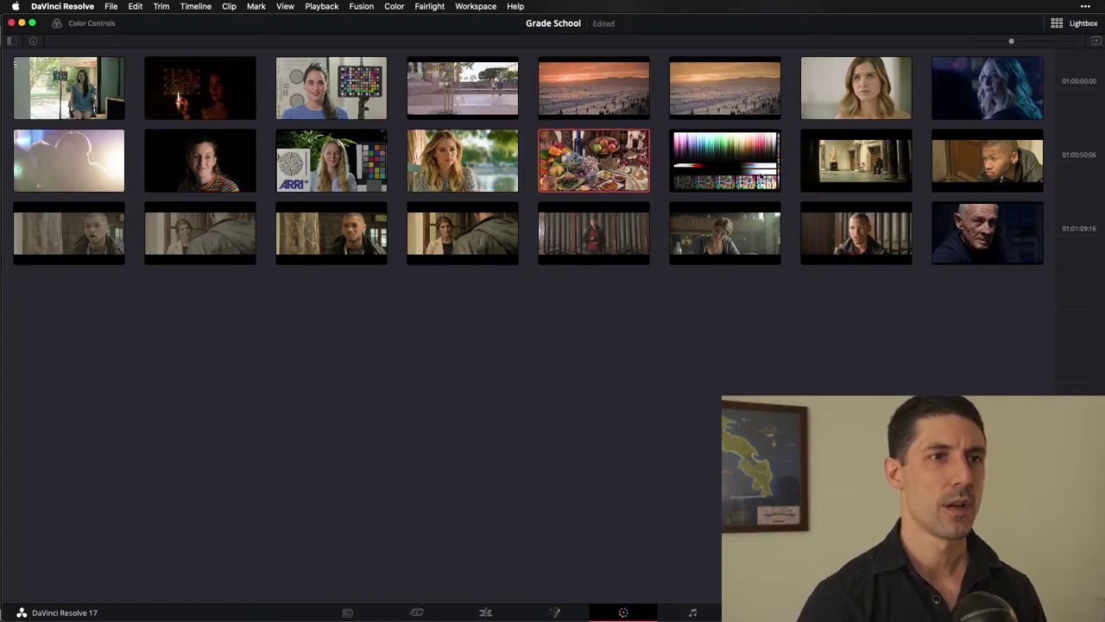
pyautogui.click(842, 157)
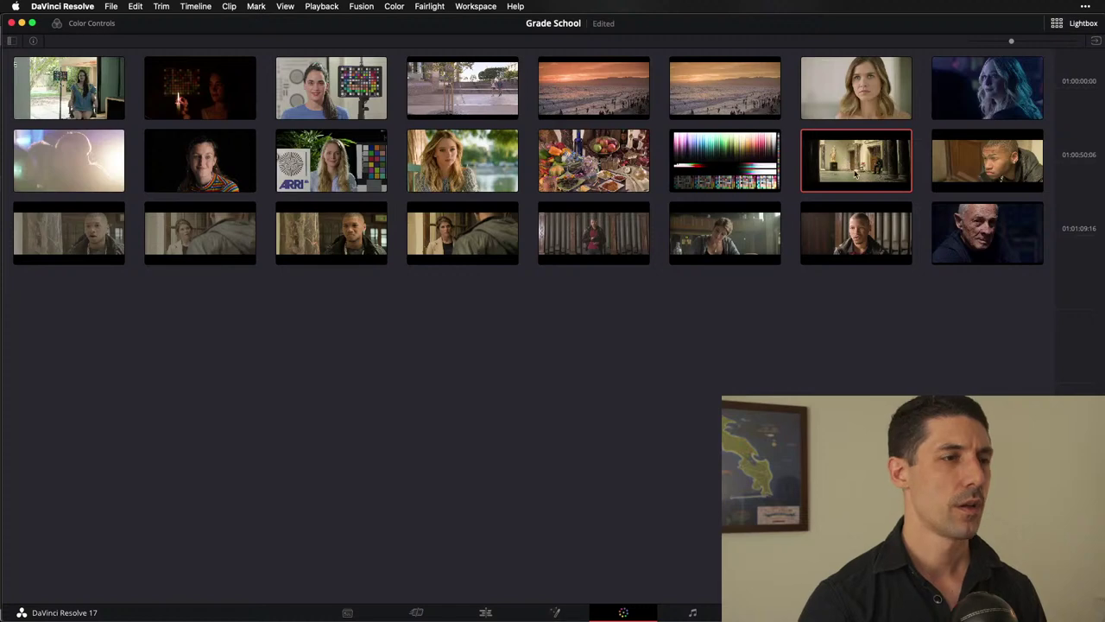
pyautogui.click(776, 177)
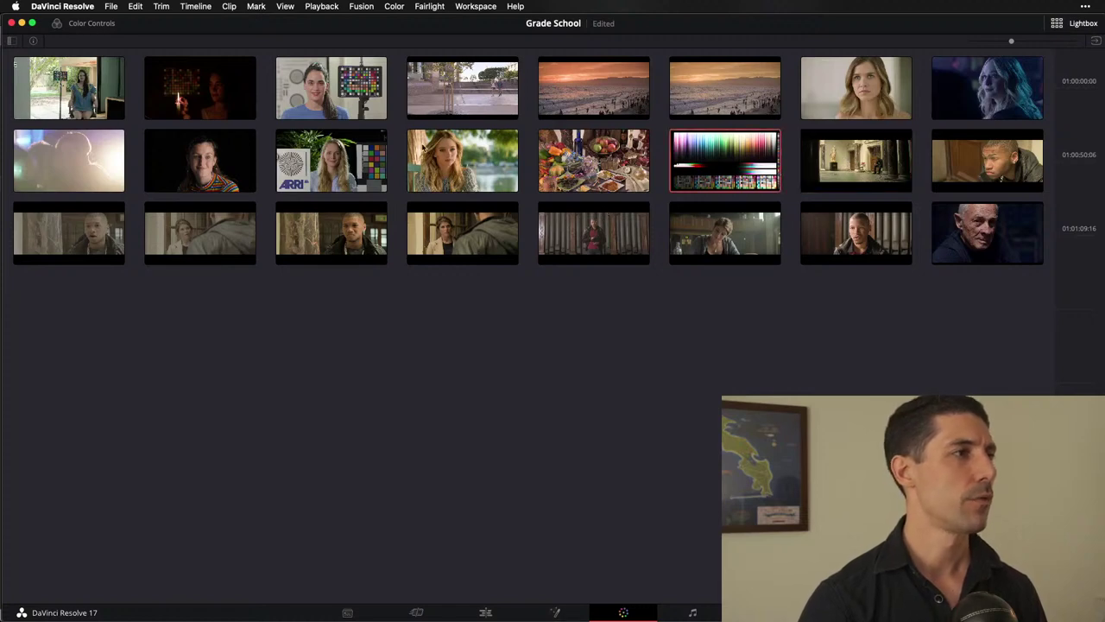
pyautogui.click(859, 175)
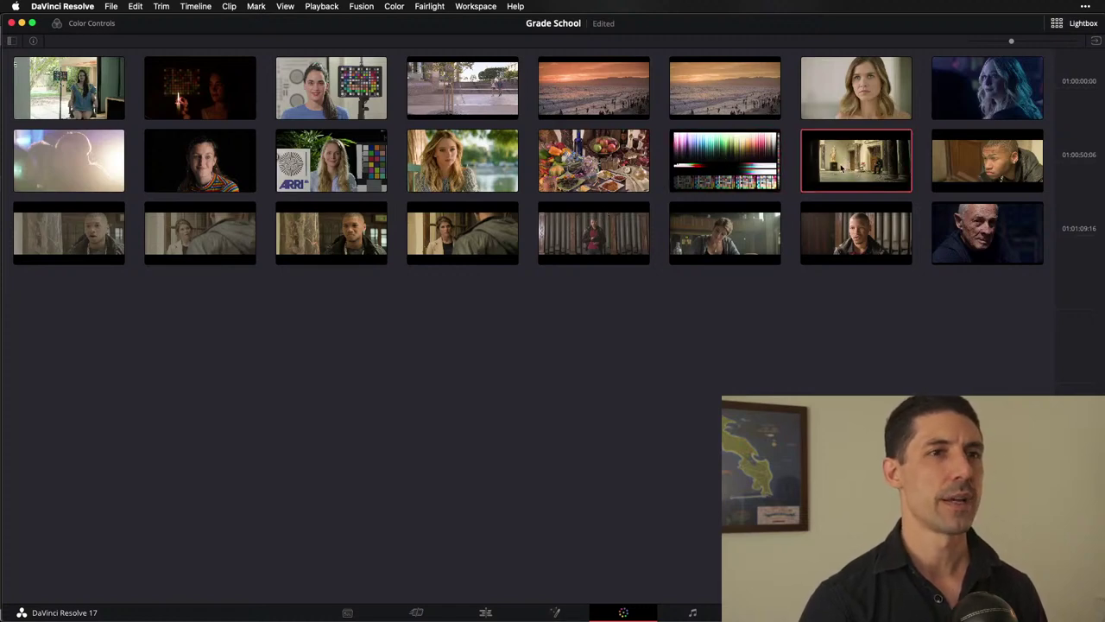
# Step: Open clip 15, the hall shot with the statue, and reset all its grades and nodes
pyautogui.doubleClick(842, 169)
pyautogui.rightClick(829, 120)
pyautogui.click(854, 126)
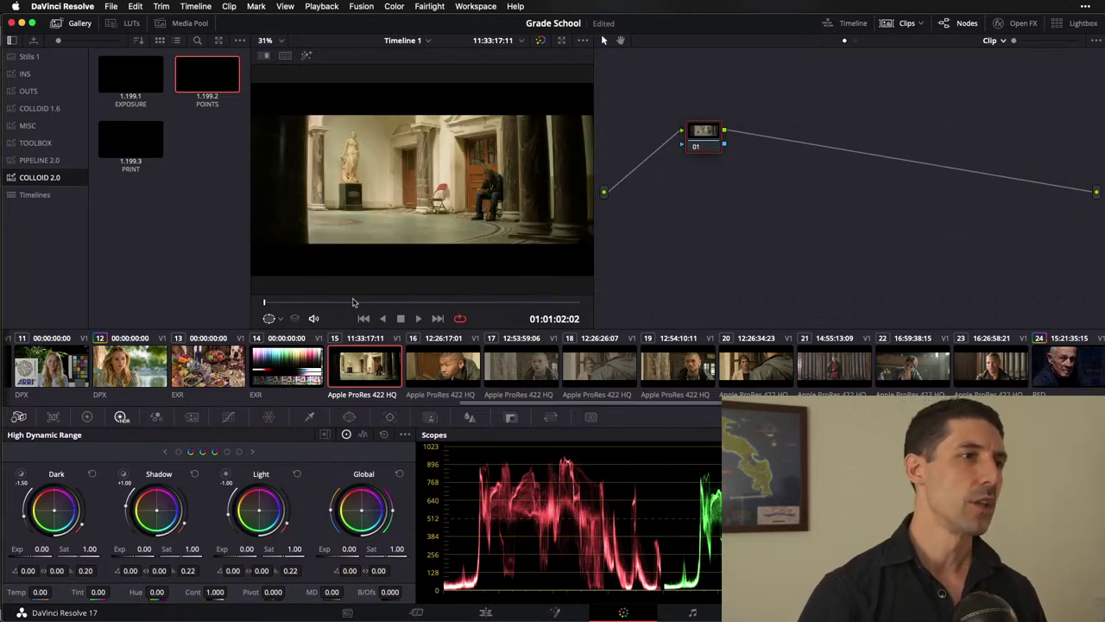
# Step: Try raising saturation to 1.38 at the dark end of the Lum Vs Sat curve, and reset the curve
pyautogui.click(86, 417)
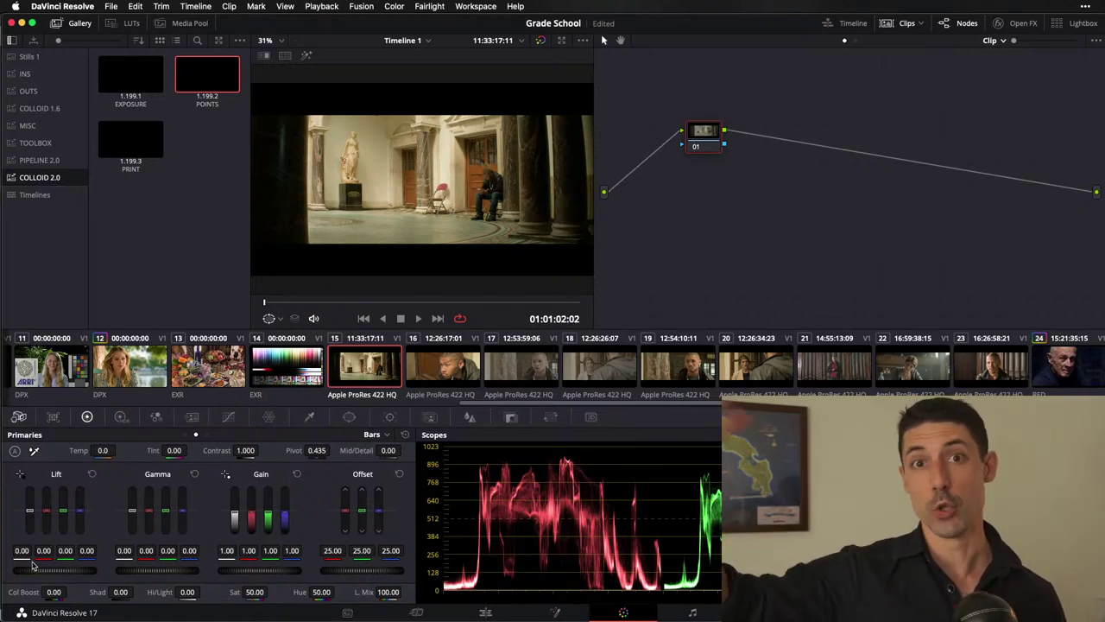
pyautogui.click(228, 416)
pyautogui.click(319, 435)
pyautogui.click(331, 497)
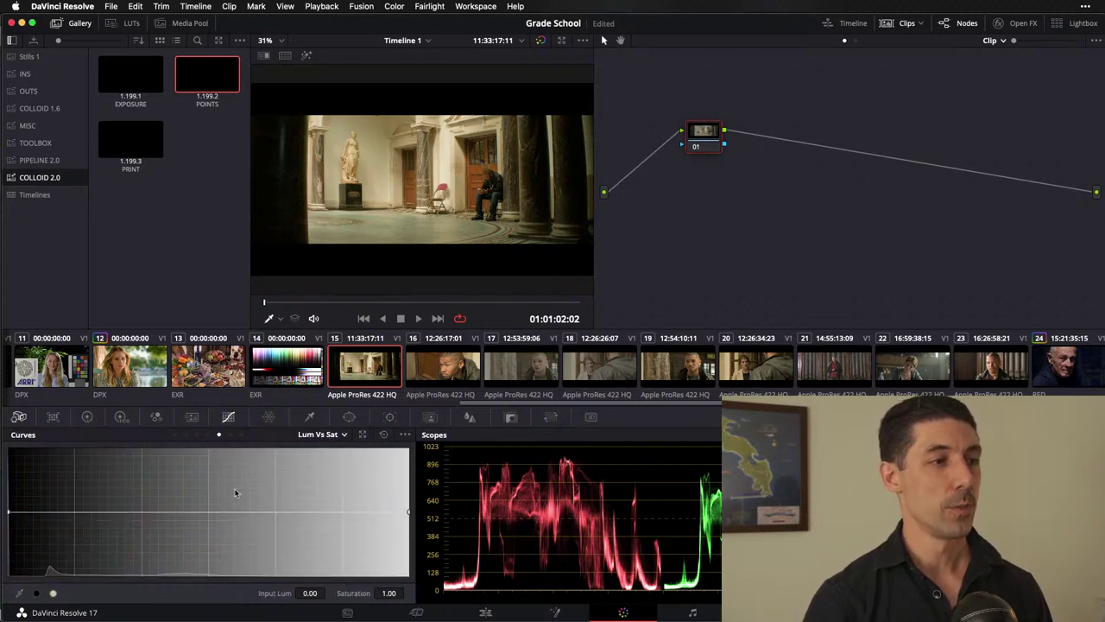
pyautogui.moveTo(10, 511); pyautogui.dragTo(8, 487)
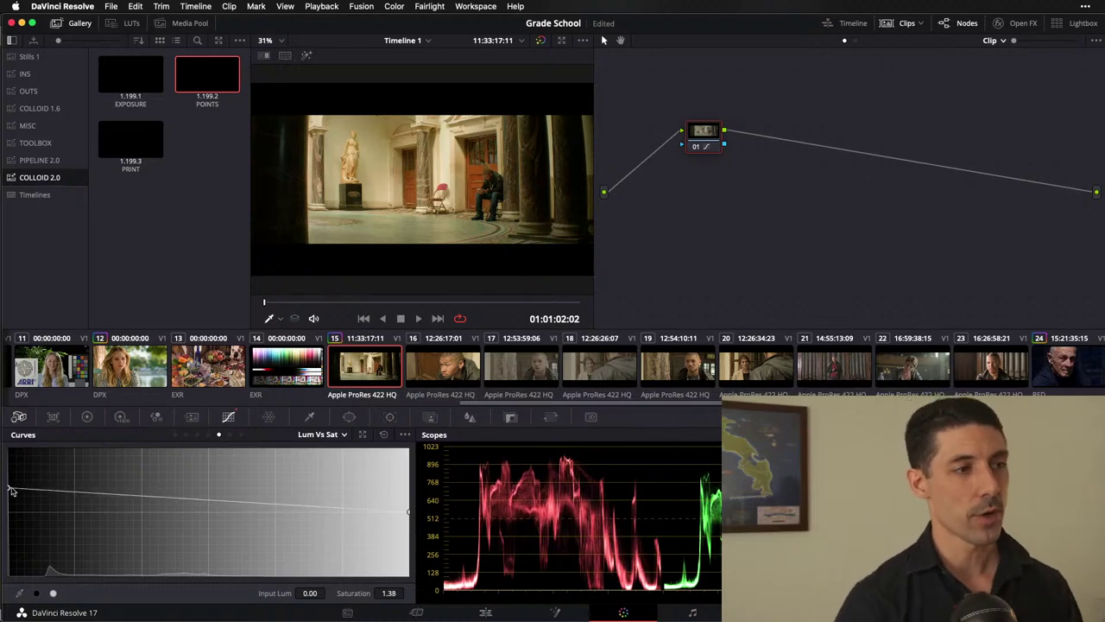
pyautogui.click(383, 434)
# Step: Try raising Output Sat to 1.38 at the low end of the Sat Vs Sat curve, and reset the curve
pyautogui.click(338, 434)
pyautogui.click(321, 519)
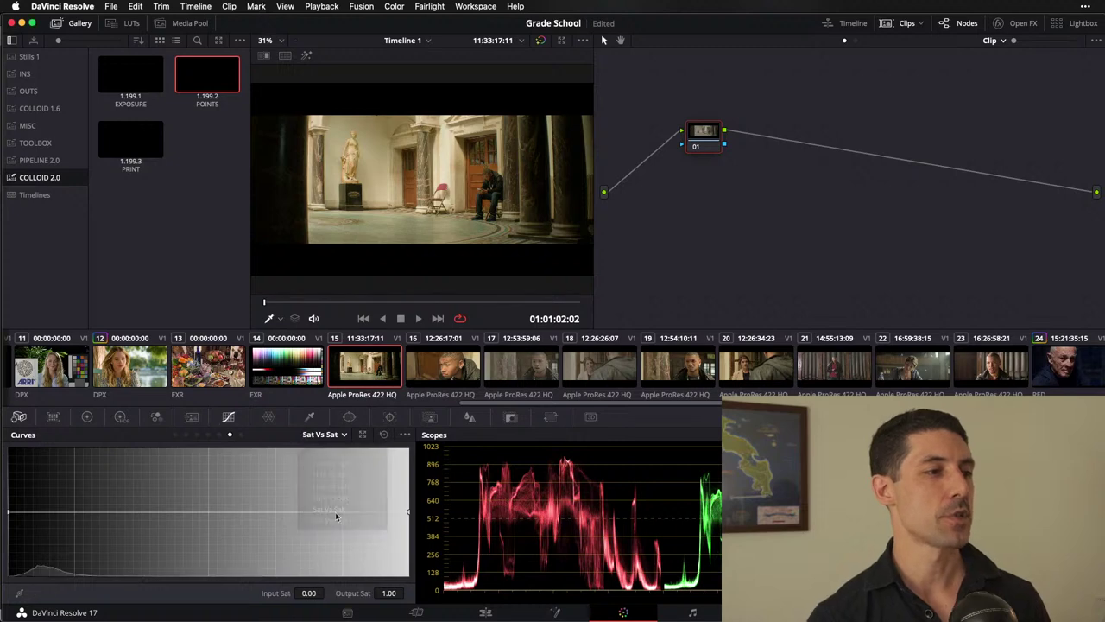
pyautogui.moveTo(10, 512); pyautogui.dragTo(11, 489)
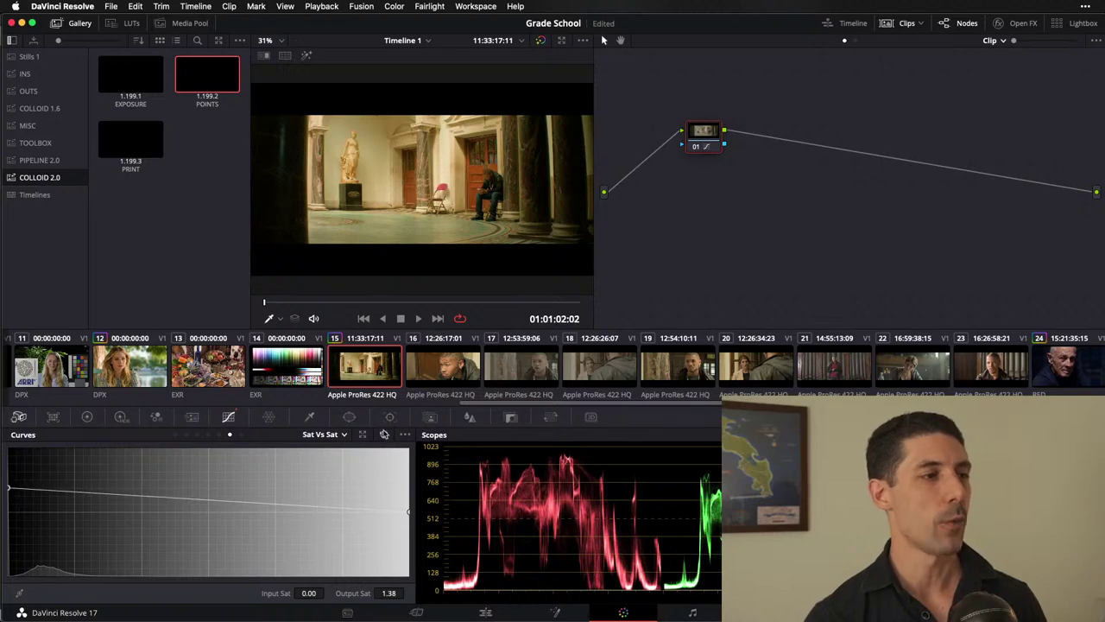
pyautogui.click(383, 434)
# Step: Sample the wooden door's orange hue for the Hue Vs Sat curve and raise its saturation to 1.49
pyautogui.click(336, 434)
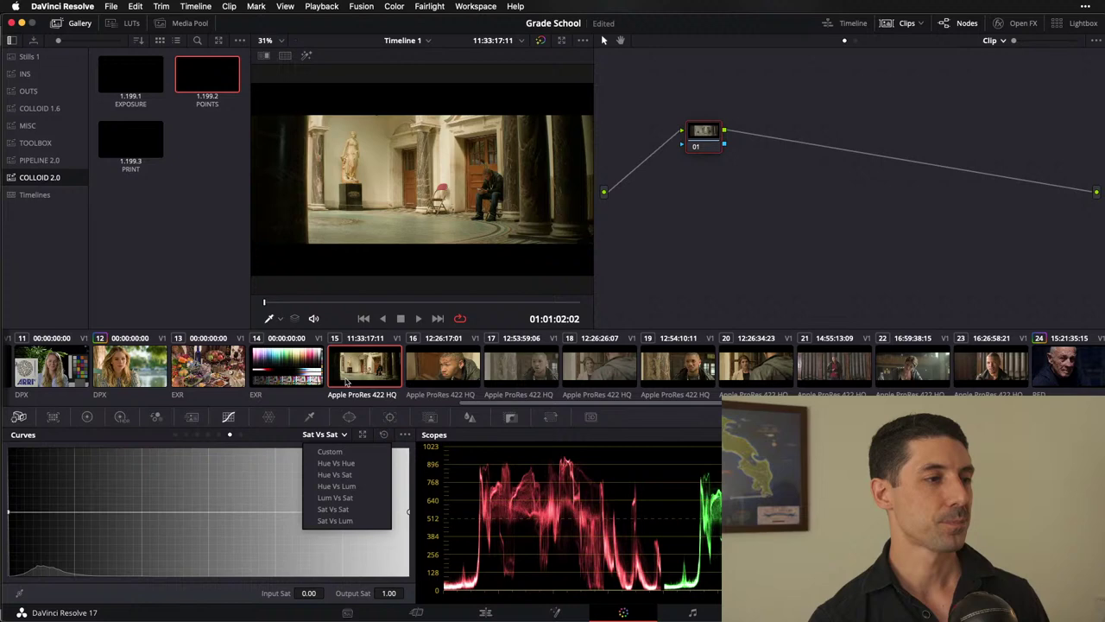
pyautogui.click(335, 473)
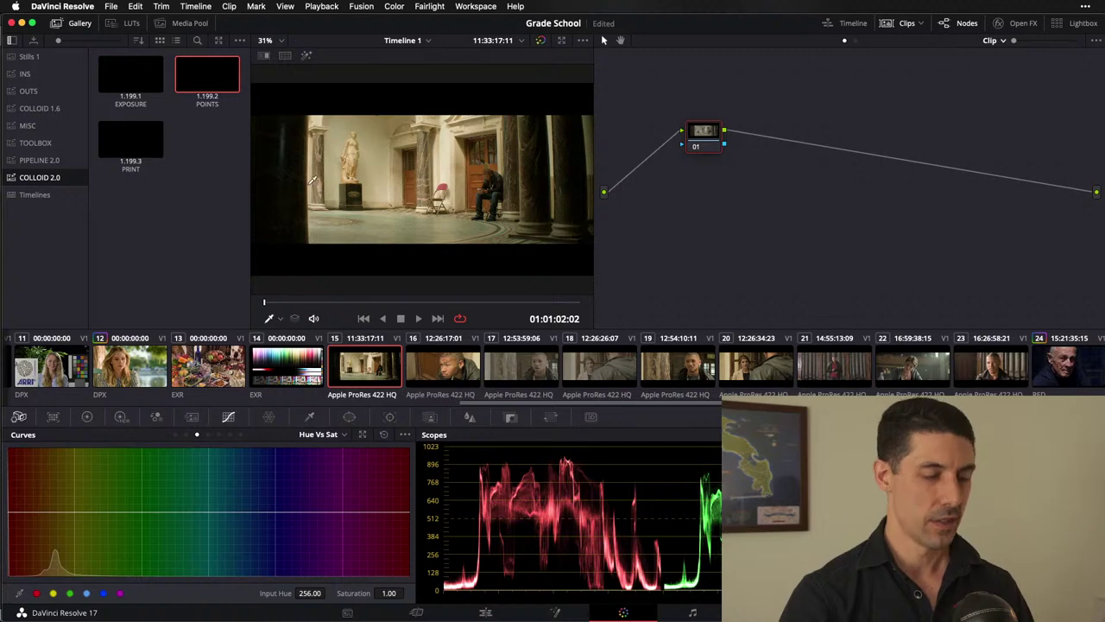
pyautogui.scroll(6, 354, 171)
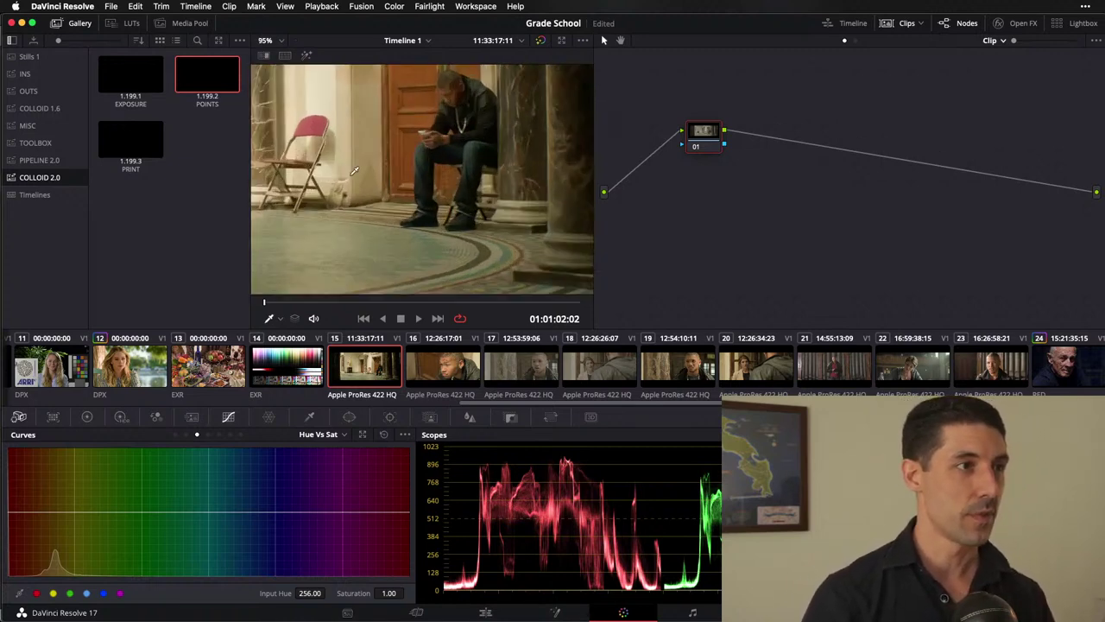
pyautogui.scroll(4, 354, 171)
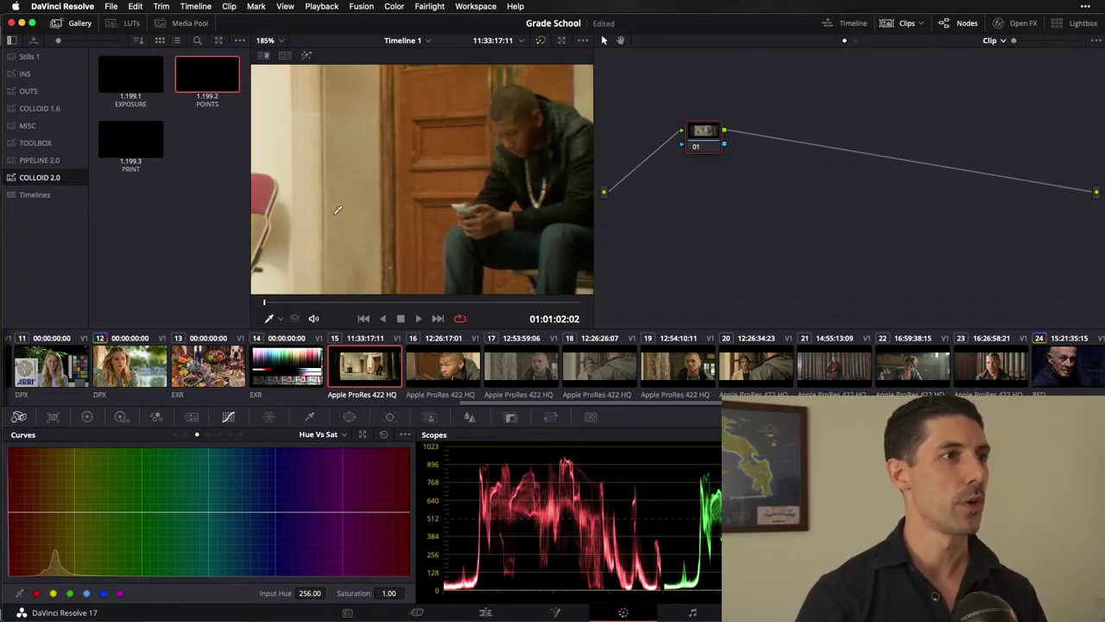
pyautogui.hscroll(-10, 337, 210)
pyautogui.scroll(-2, 440, 176)
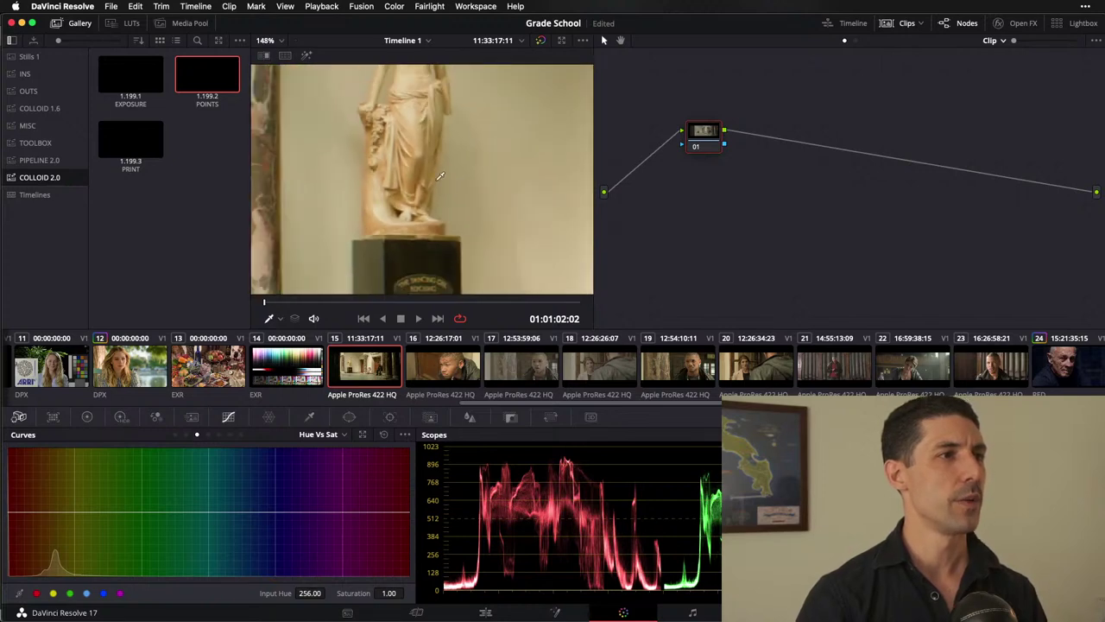
pyautogui.hscroll(10, 441, 176)
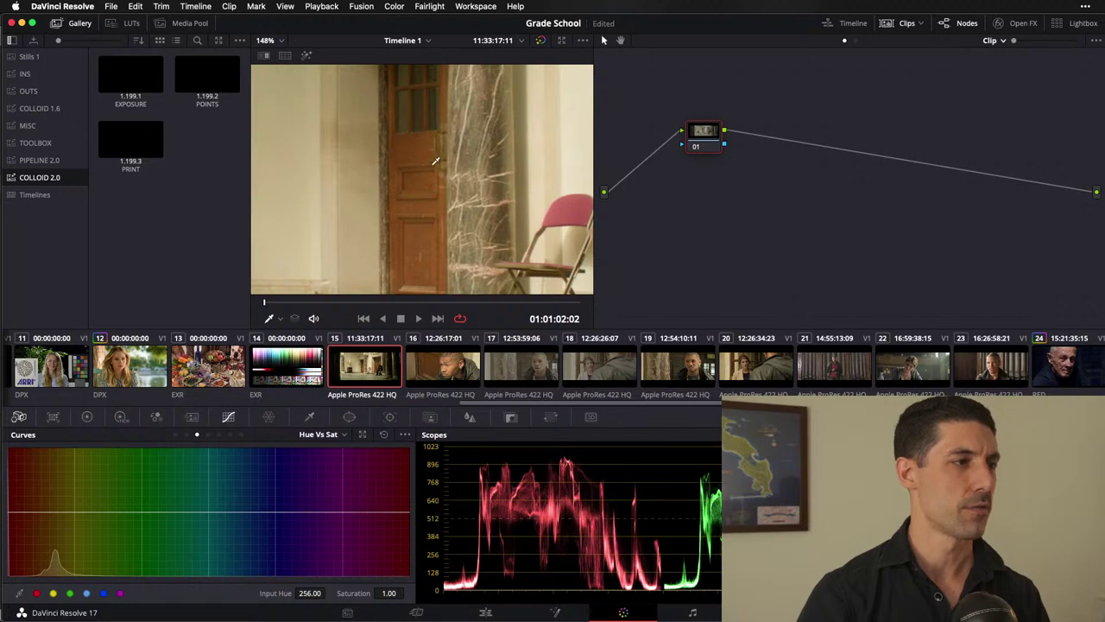
pyautogui.click(436, 161)
pyautogui.moveTo(45, 512); pyautogui.dragTo(44, 481)
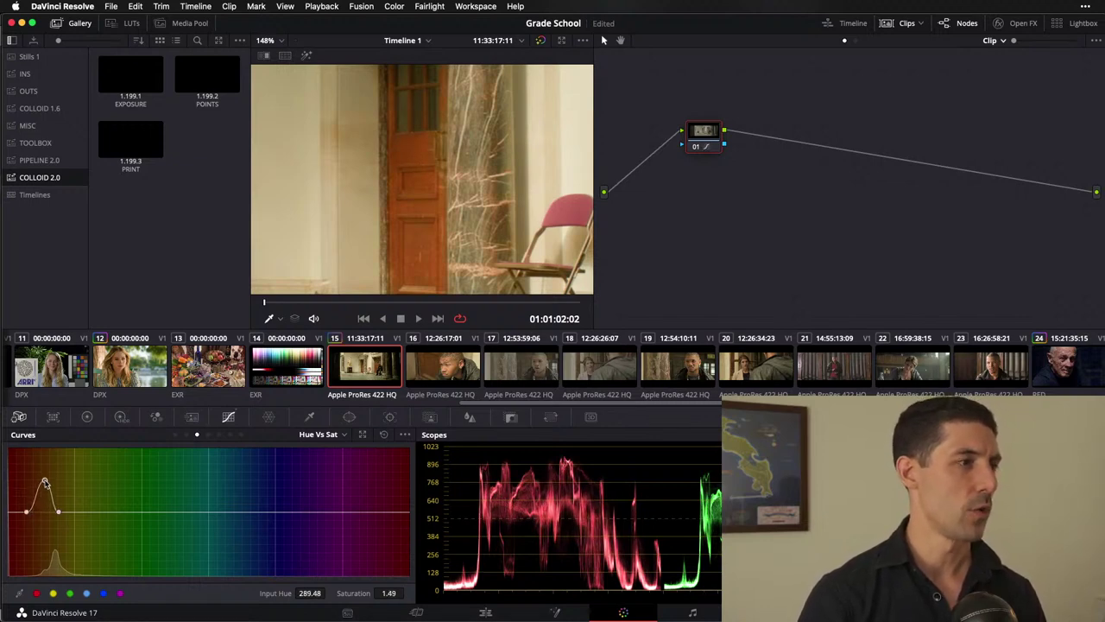
# Step: Sample the wooden door's hue for the Hue Vs Lum curve, lower its Lum Gain to 0.69, and view the shot full screen
pyautogui.click(320, 434)
pyautogui.click(343, 486)
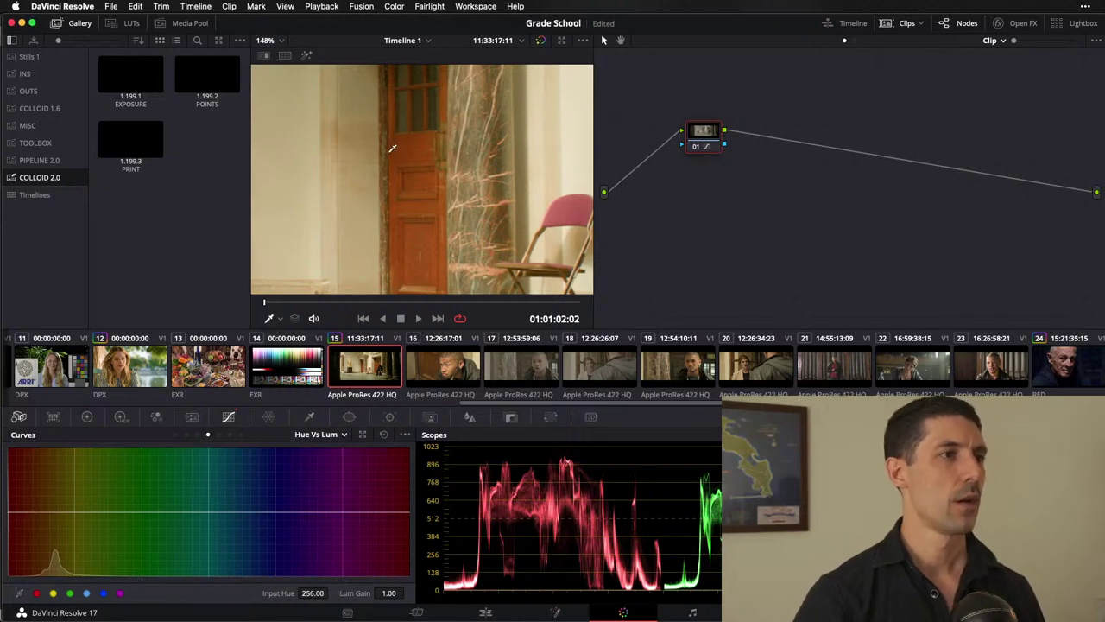
pyautogui.click(42, 513)
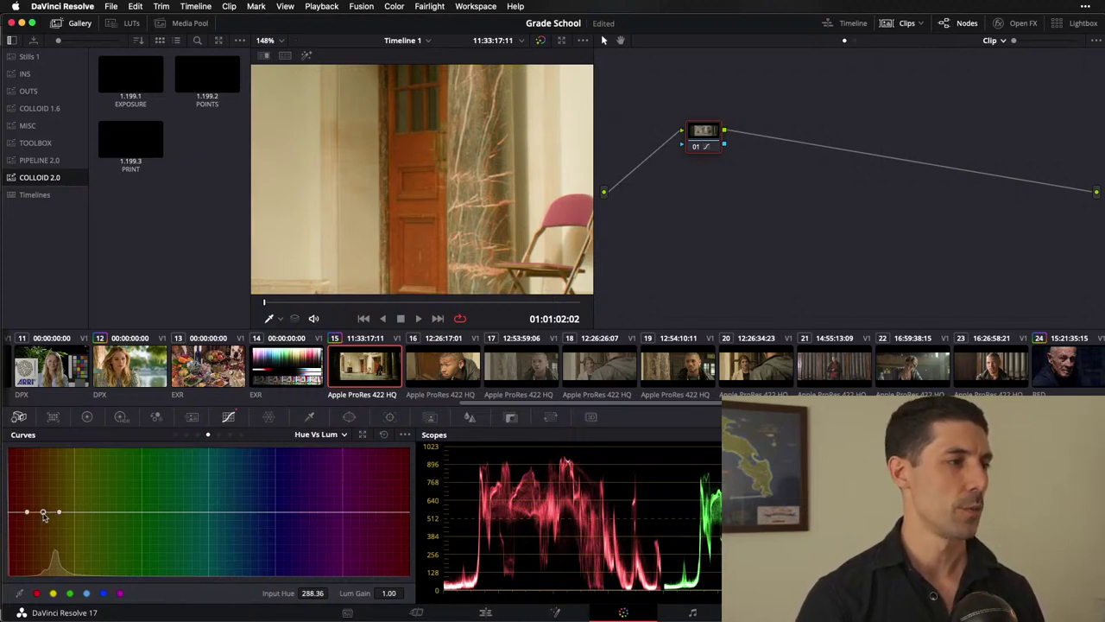
pyautogui.moveTo(42, 513); pyautogui.dragTo(36, 530)
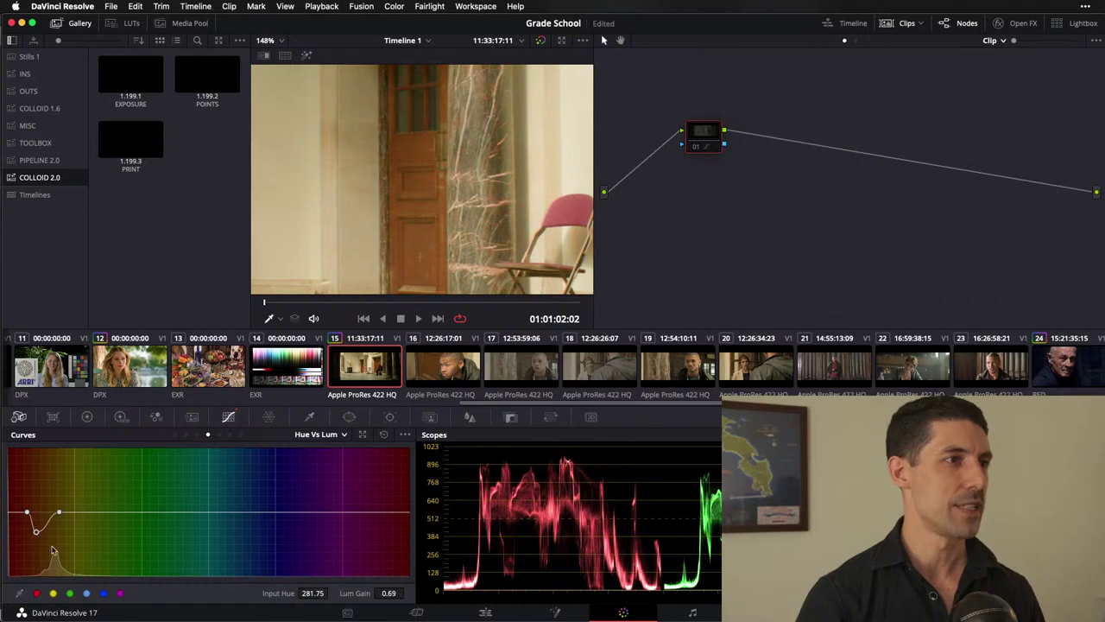
pyautogui.press('super+f')
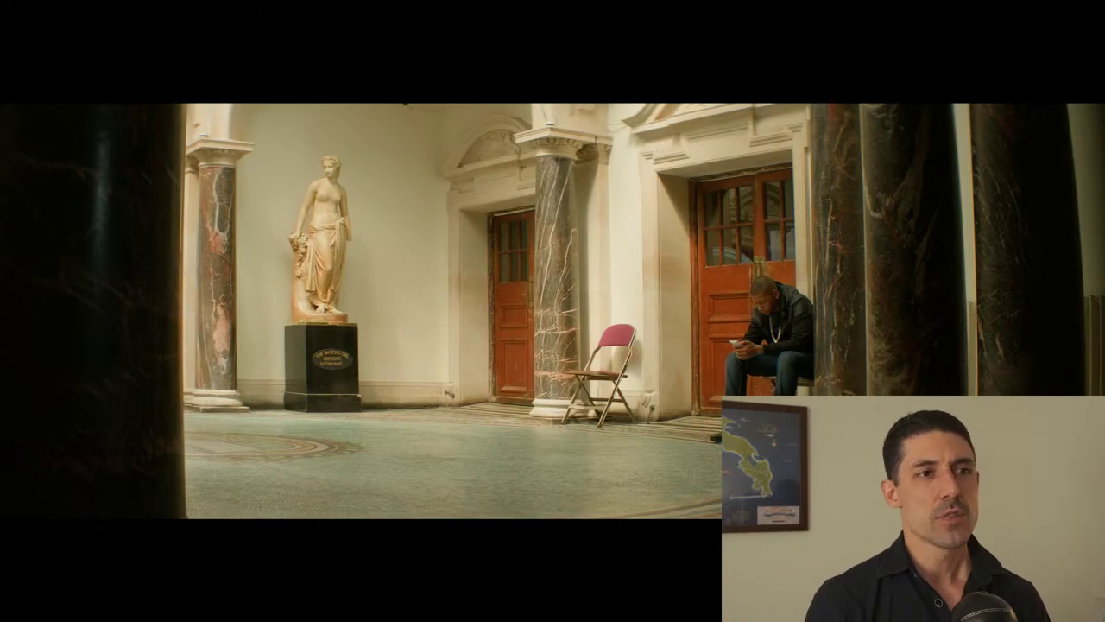
pyautogui.press('Escape')
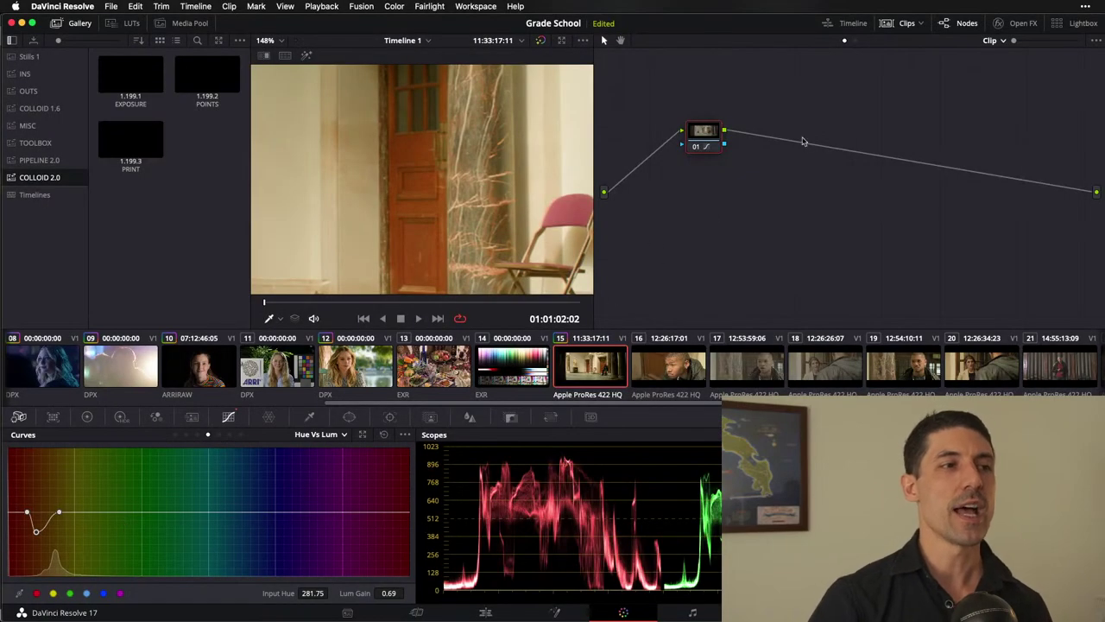
# Step: Reset all grades and nodes on clip 15, and open the Custom curves with the whole hall shot fitted in the viewer
pyautogui.press('super+Home')
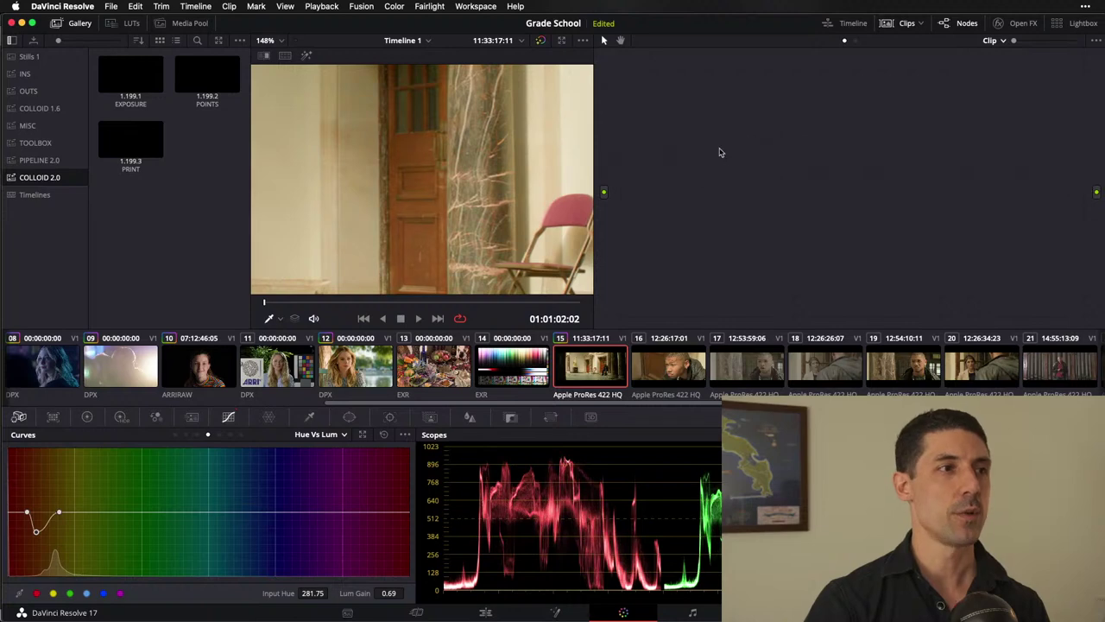
pyautogui.moveTo(705, 140); pyautogui.dragTo(733, 148)
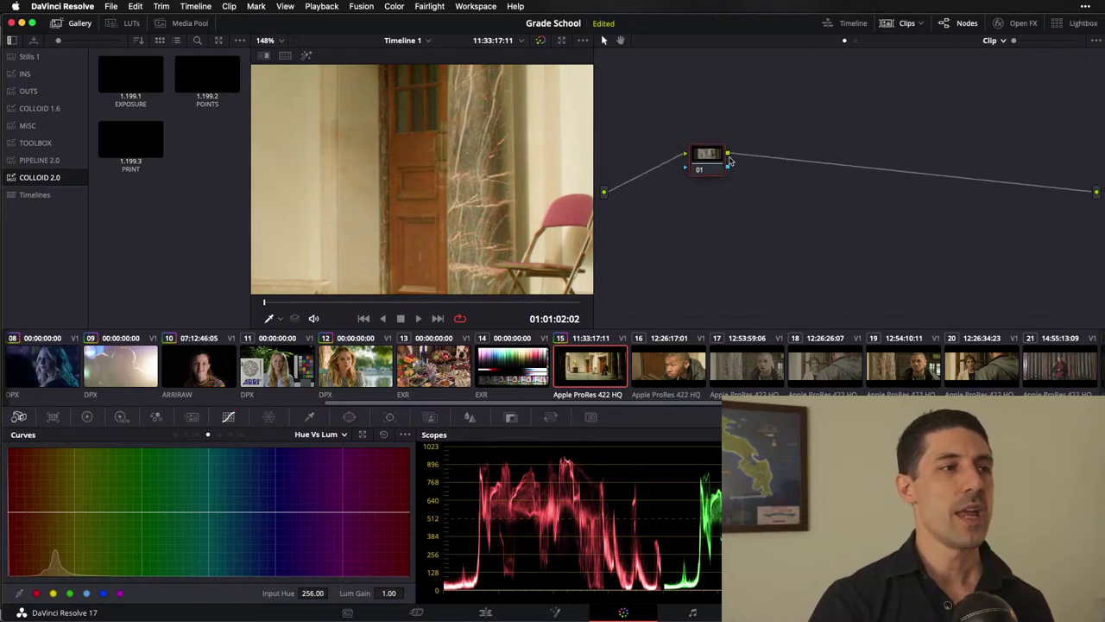
pyautogui.click(175, 434)
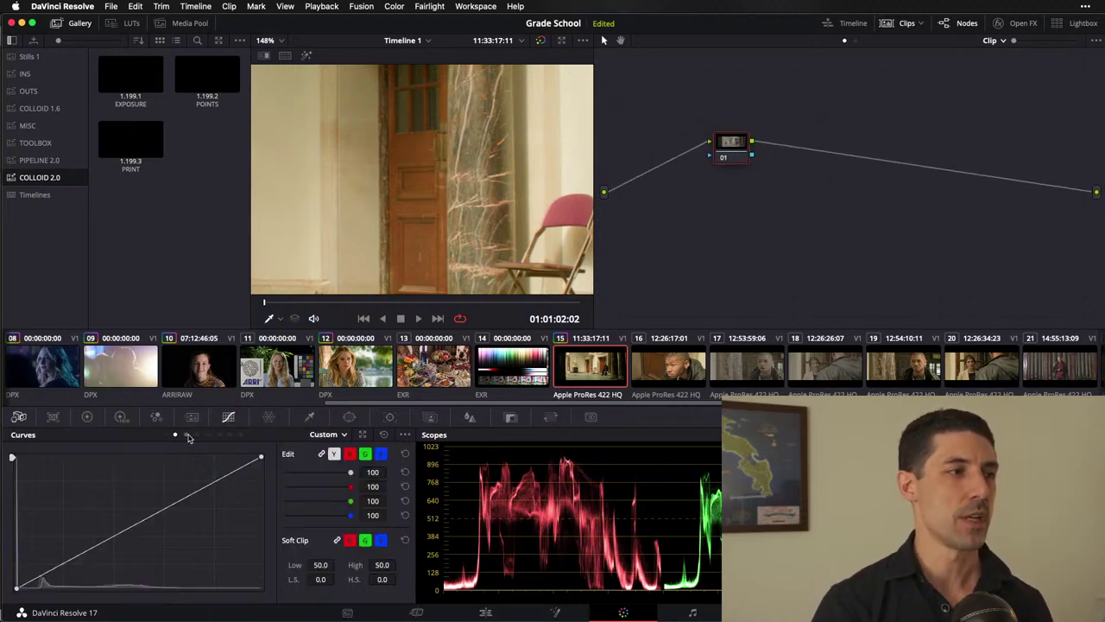
pyautogui.scroll(2, 398, 189)
pyautogui.scroll(-5, 452, 149)
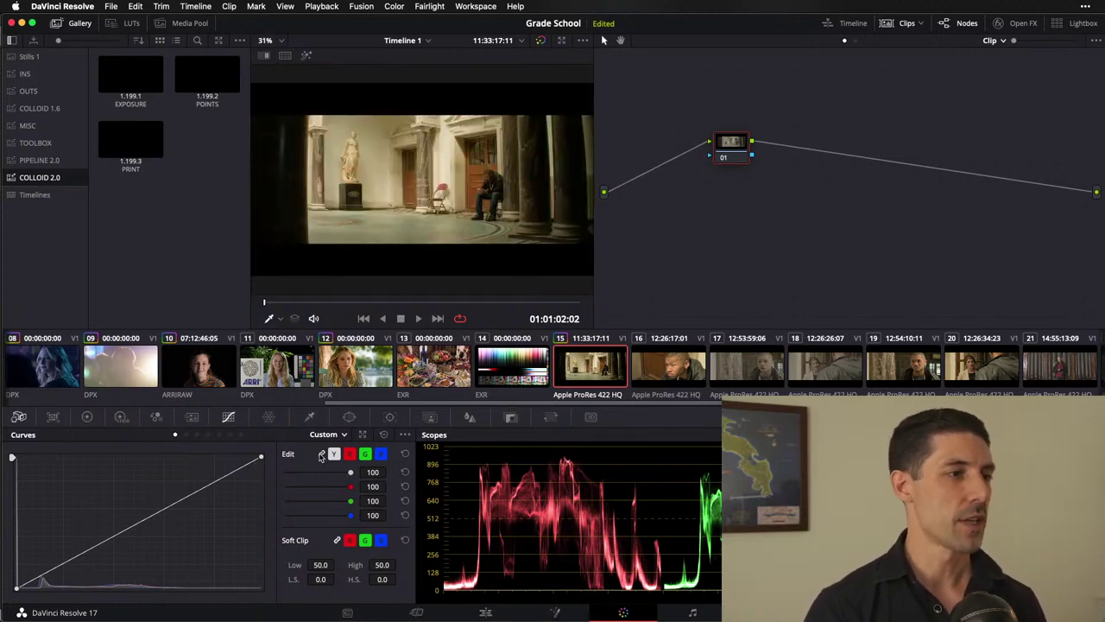
# Step: Isolate the green channel of the Custom curve, anchor it in the lower midtones, and lift its shadows slightly
pyautogui.click(365, 454)
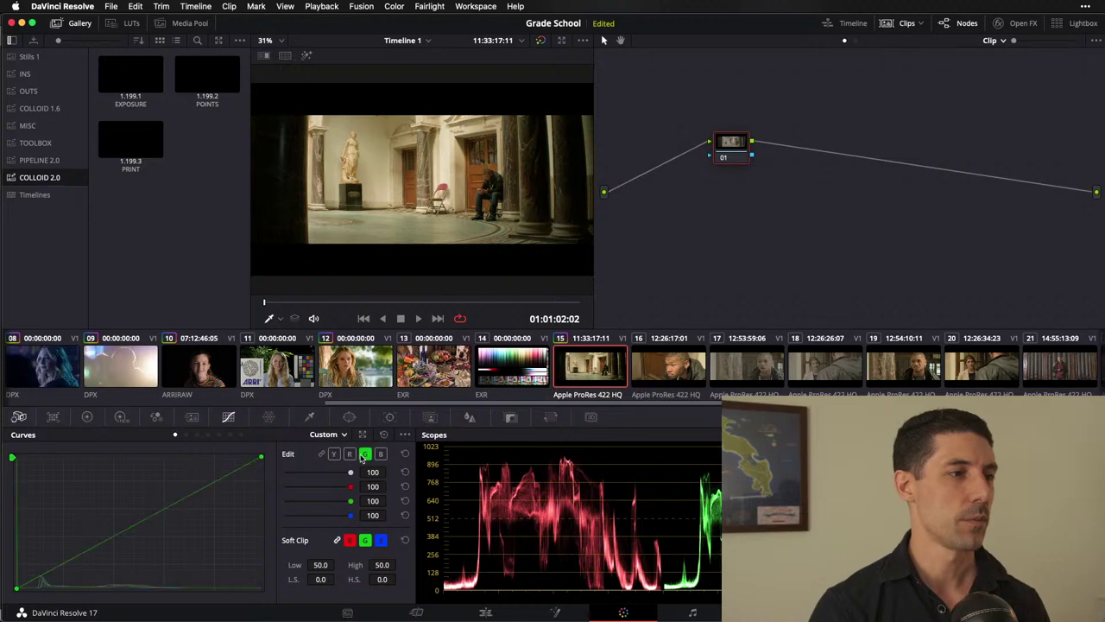
pyautogui.moveTo(123, 530); pyautogui.dragTo(95, 546)
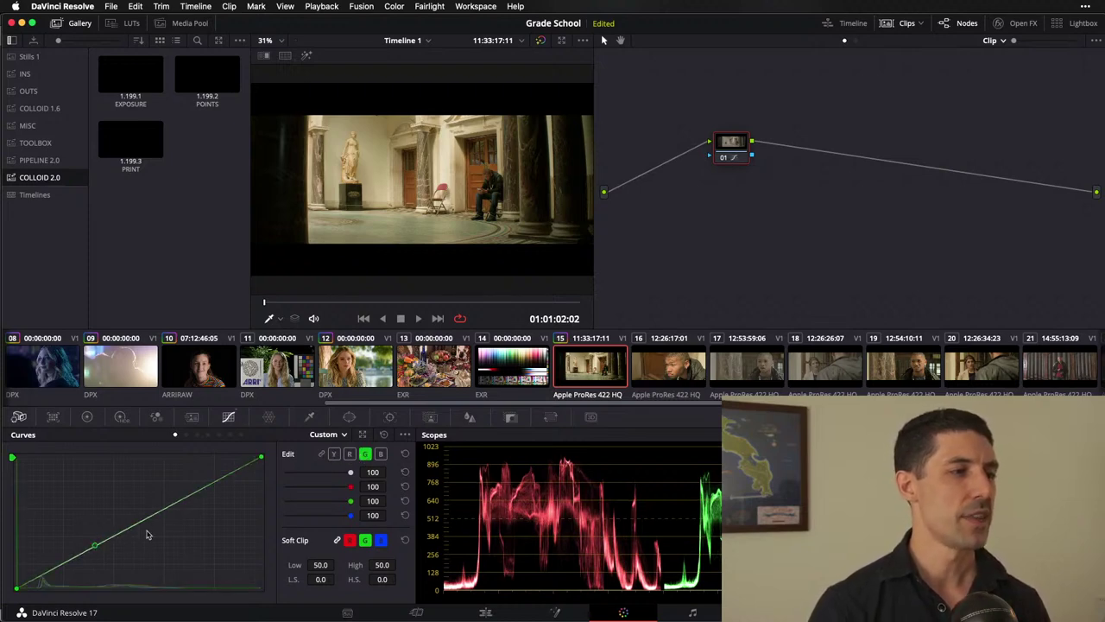
pyautogui.click(55, 566)
pyautogui.moveTo(55, 567); pyautogui.dragTo(49, 565)
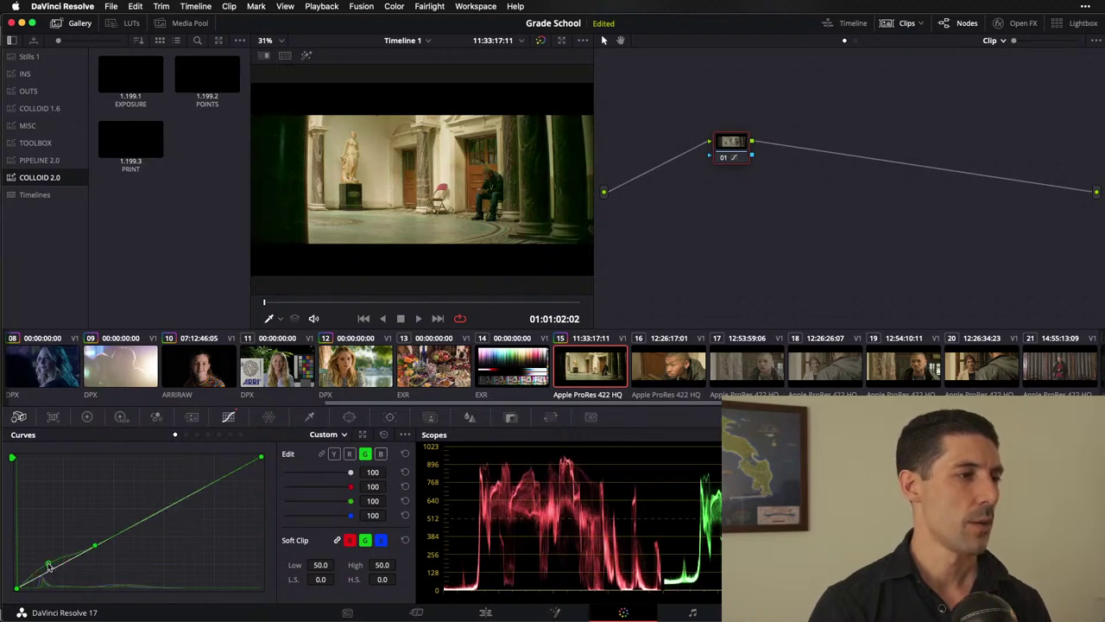
# Step: Anchor the blue curve at the same lower-midtone point as green and lift its shadows slightly above the green curve
pyautogui.click(380, 453)
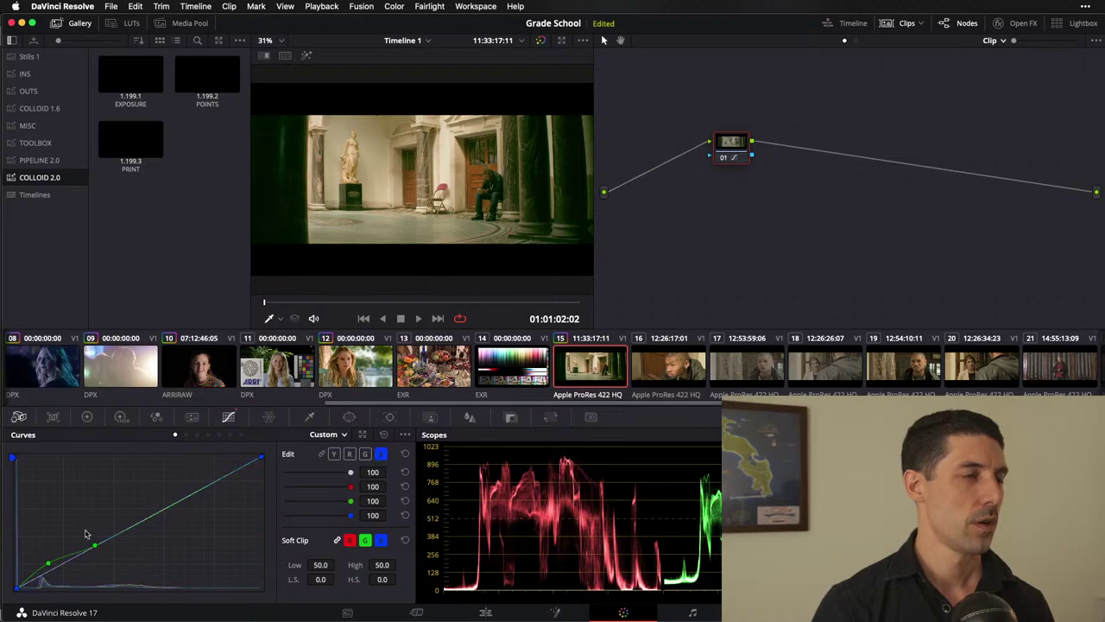
pyautogui.click(96, 546)
pyautogui.click(48, 563)
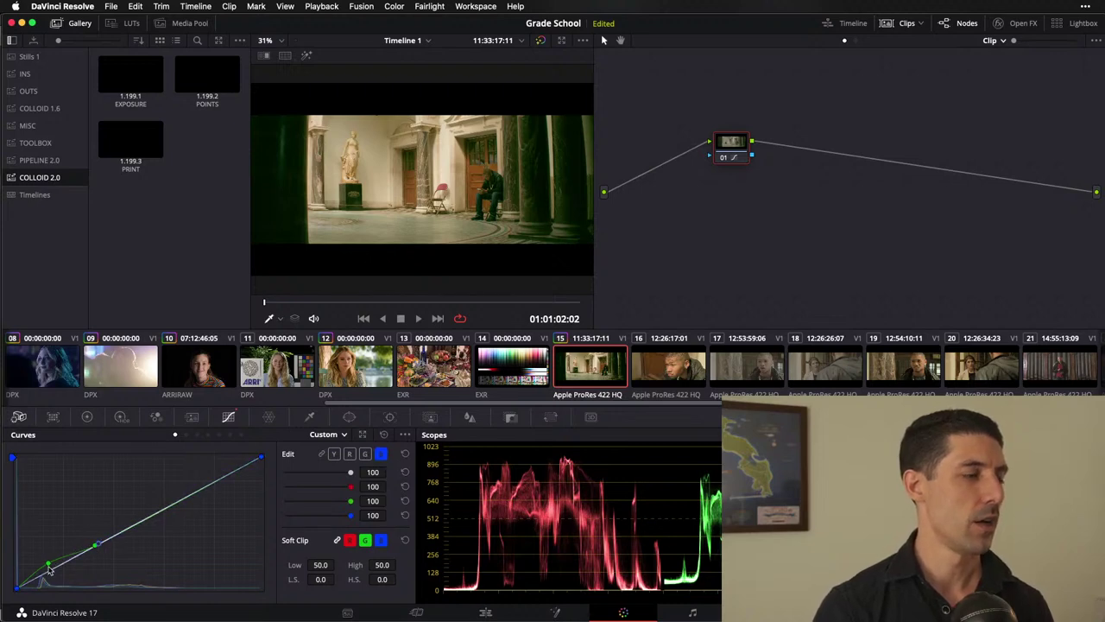
pyautogui.moveTo(48, 565); pyautogui.dragTo(48, 565)
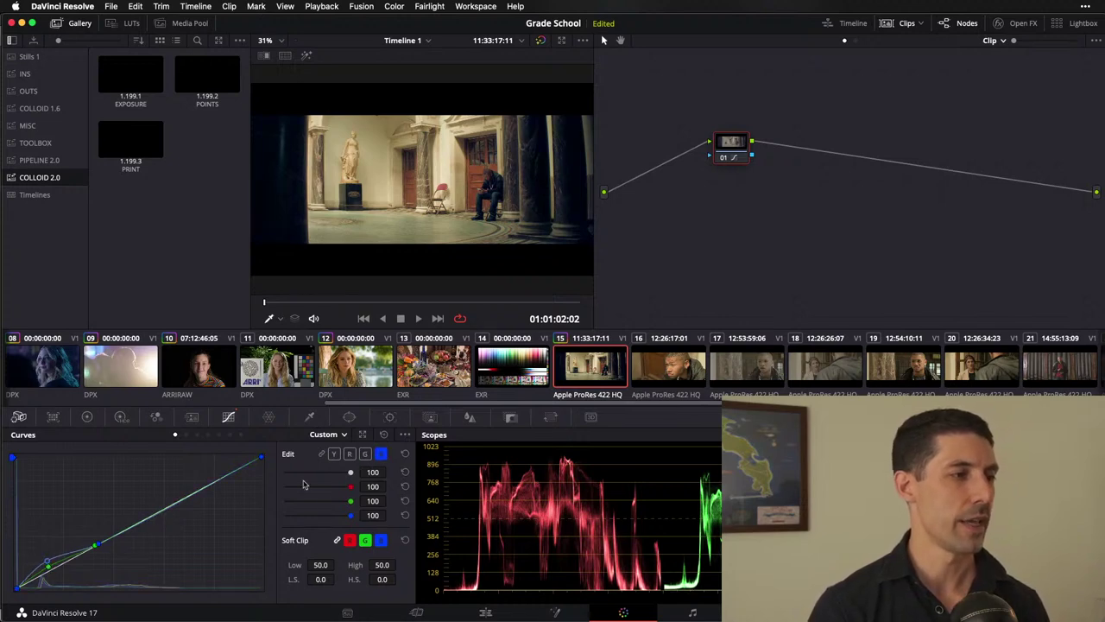
# Step: Anchor the red and green curves near the midtones and raise both in the highlights, with green slightly lower than red
pyautogui.click(349, 454)
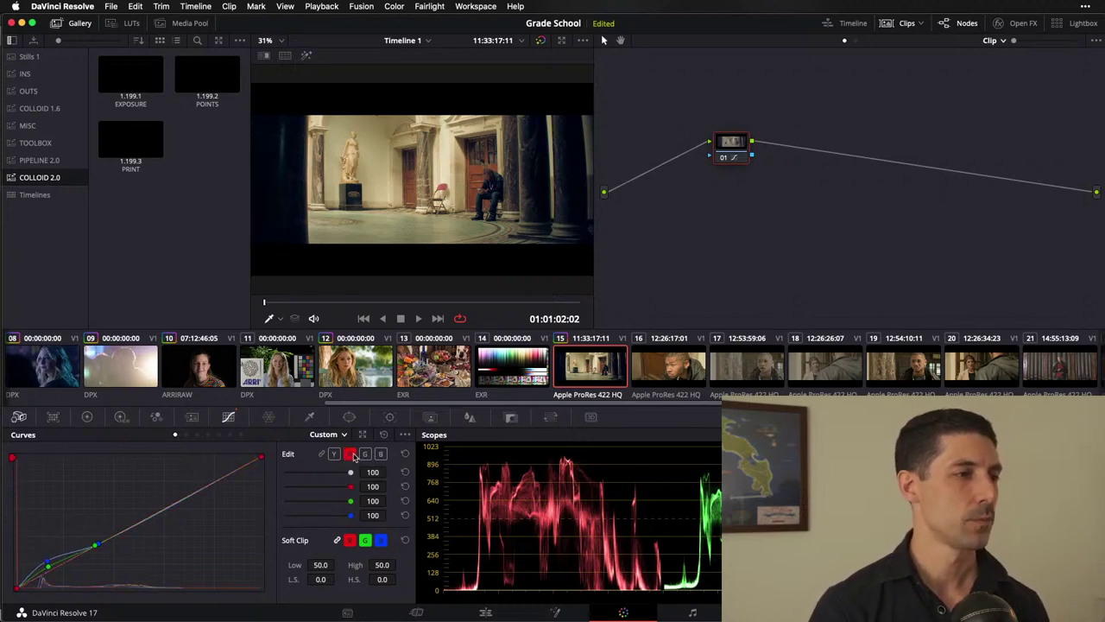
pyautogui.click(143, 522)
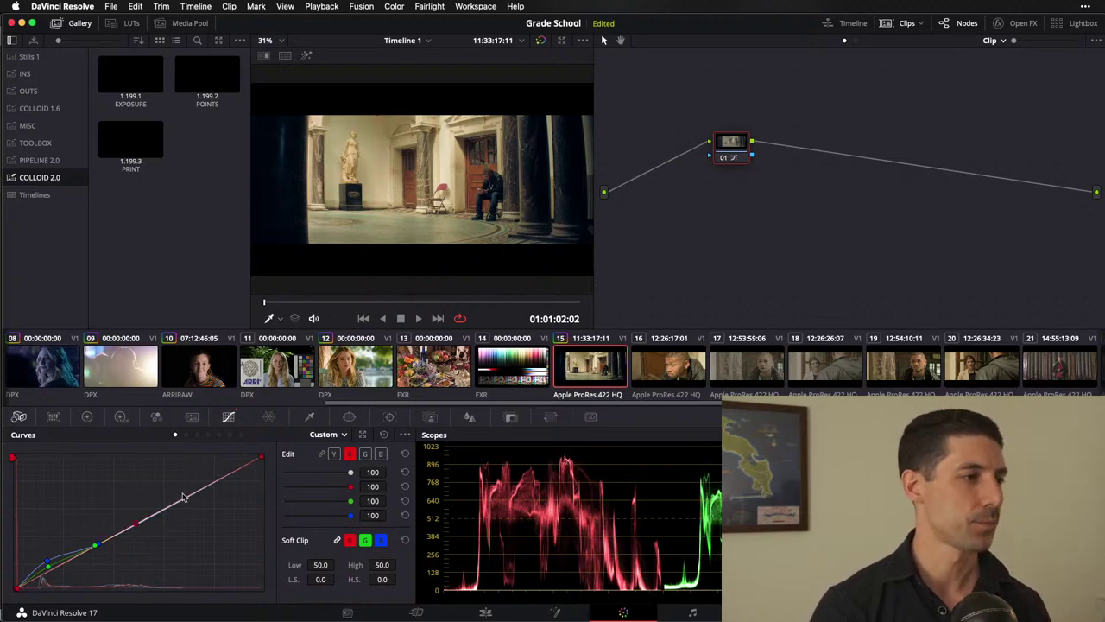
pyautogui.moveTo(183, 498); pyautogui.dragTo(179, 492)
pyautogui.click(365, 453)
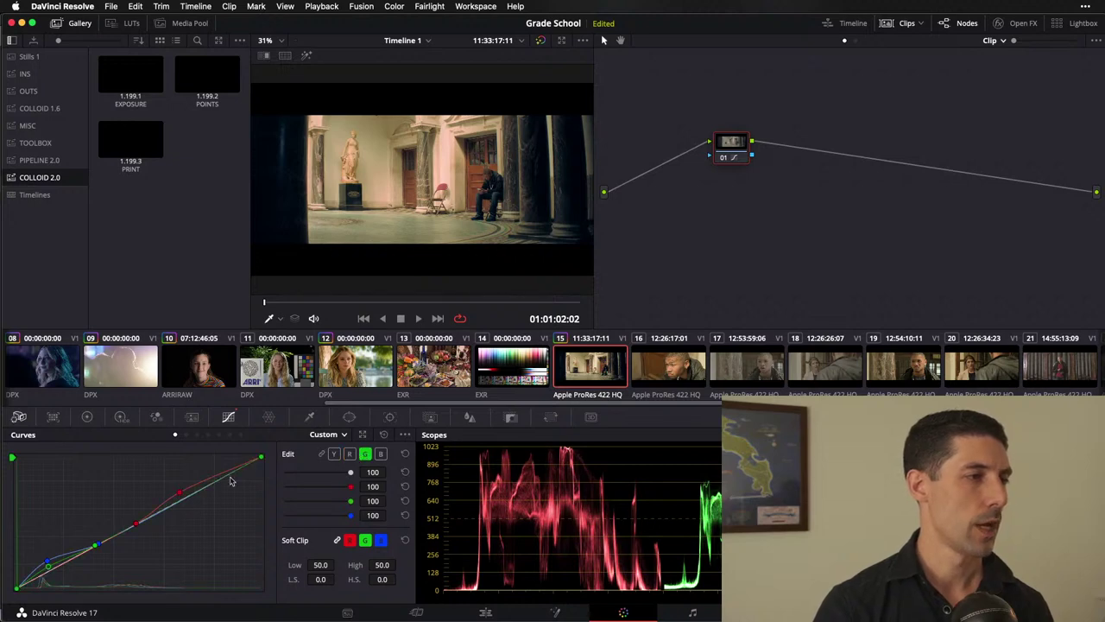
pyautogui.click(152, 516)
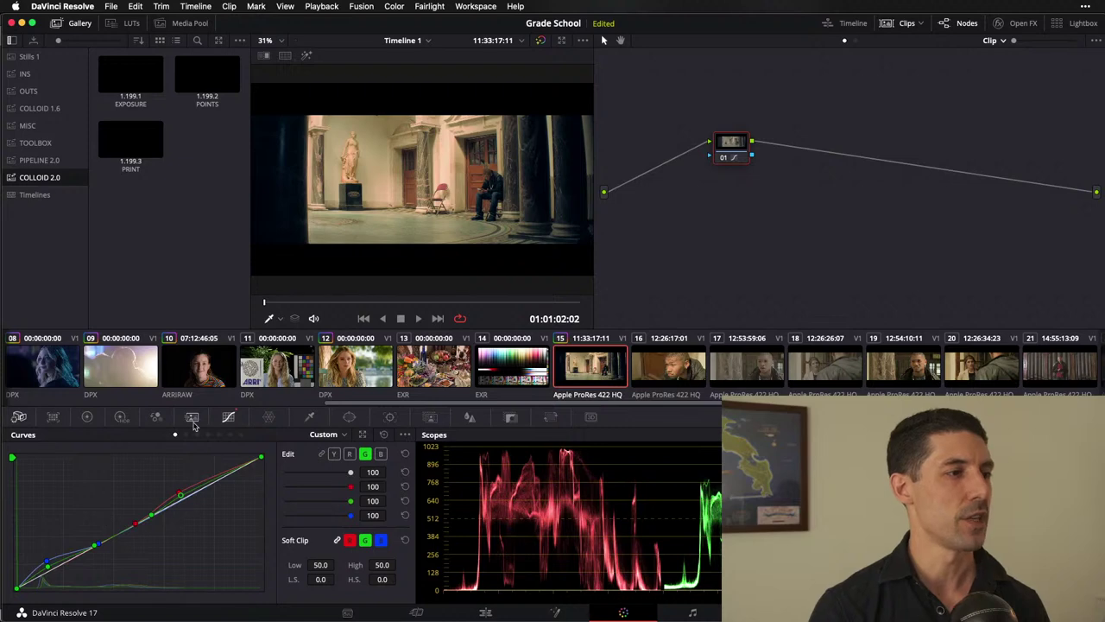
# Step: Set the node's Key Output gain to 0.5 to halve the split-tone strength, and view the shot full screen
pyautogui.click(430, 418)
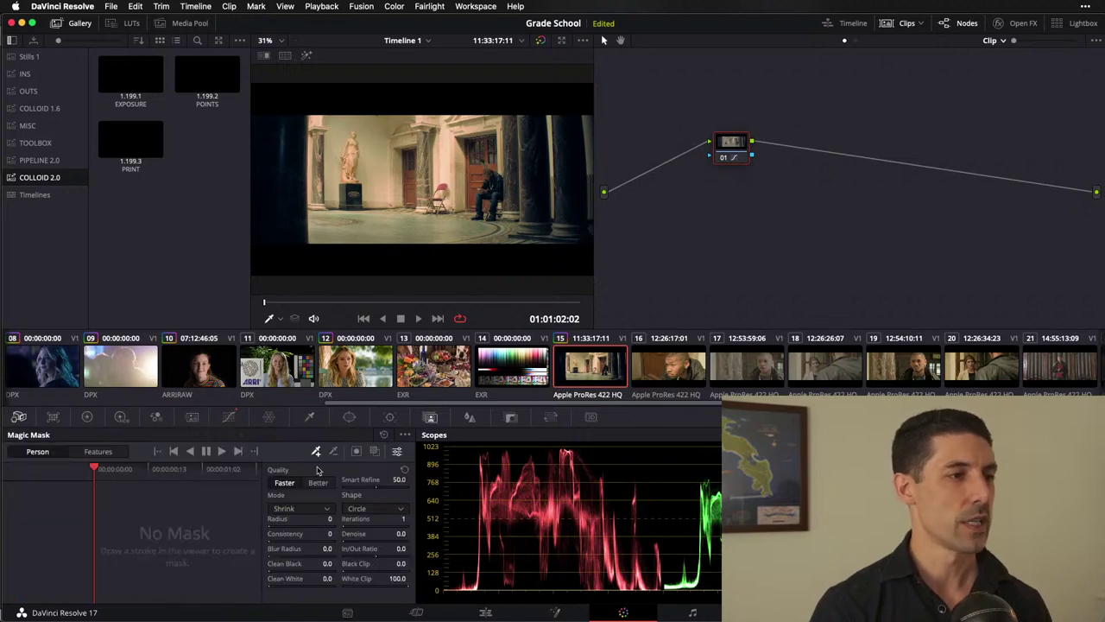
pyautogui.click(510, 417)
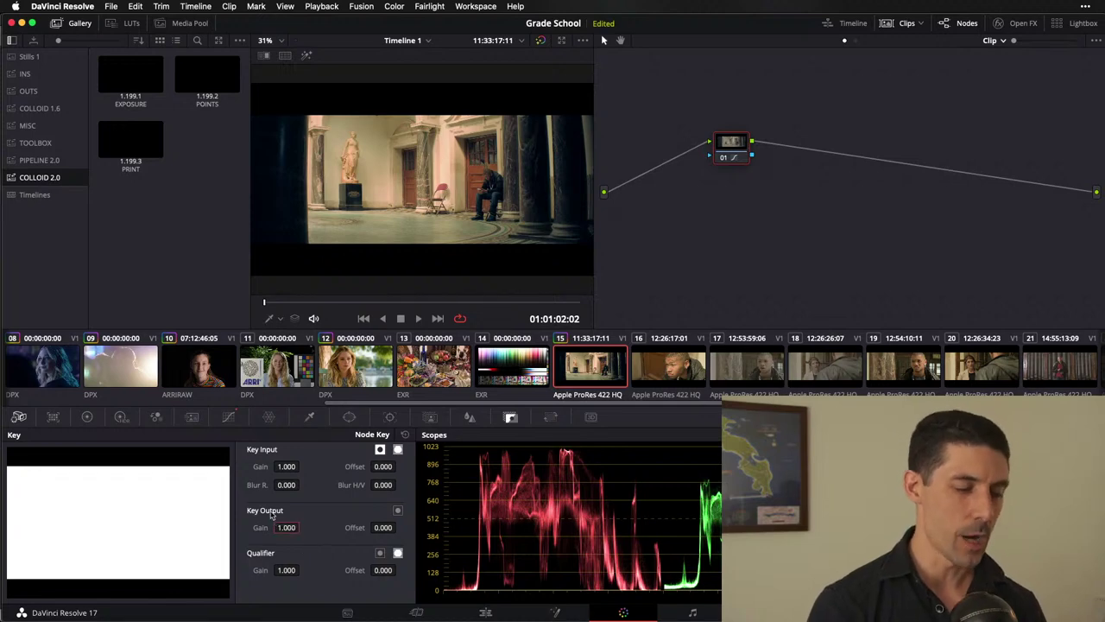
pyautogui.write('.5')
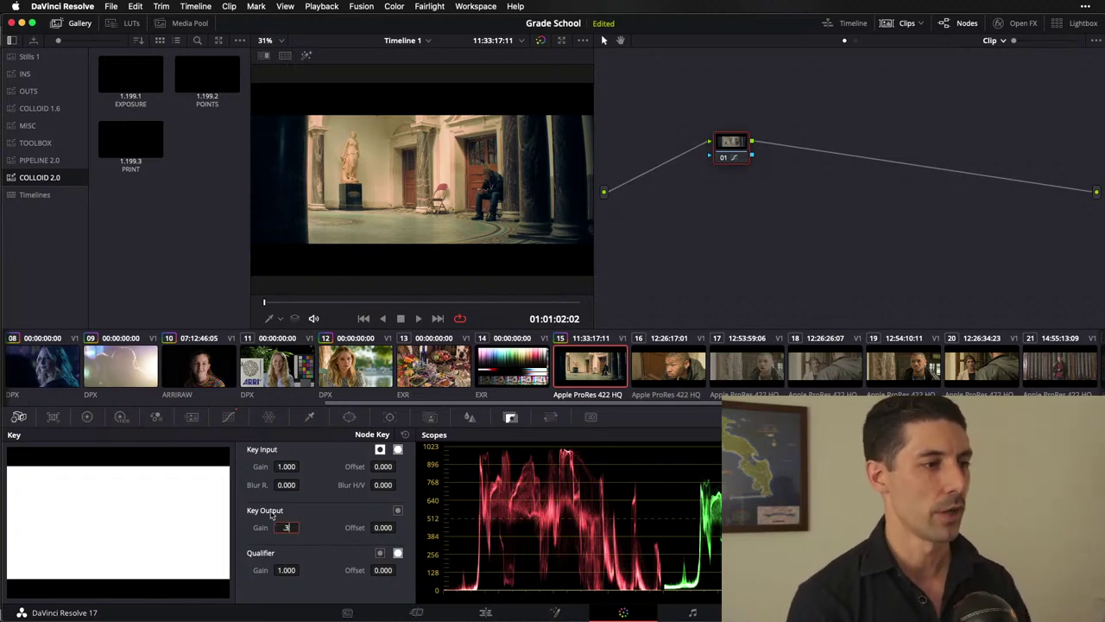
pyautogui.press('Return')
pyautogui.press('super+f')
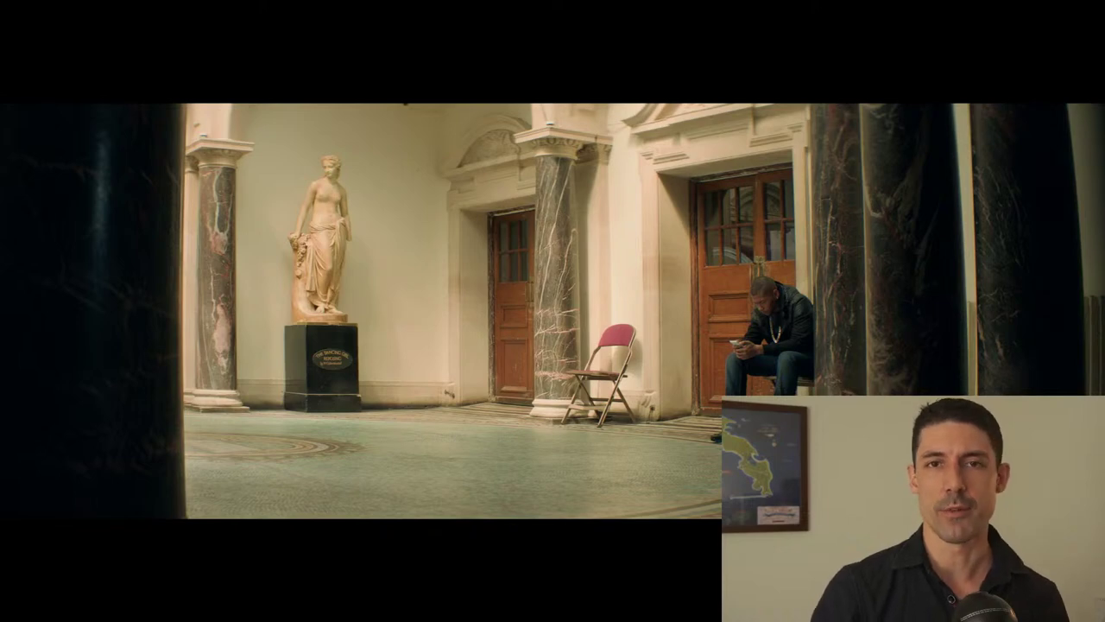
pyautogui.press('Escape')
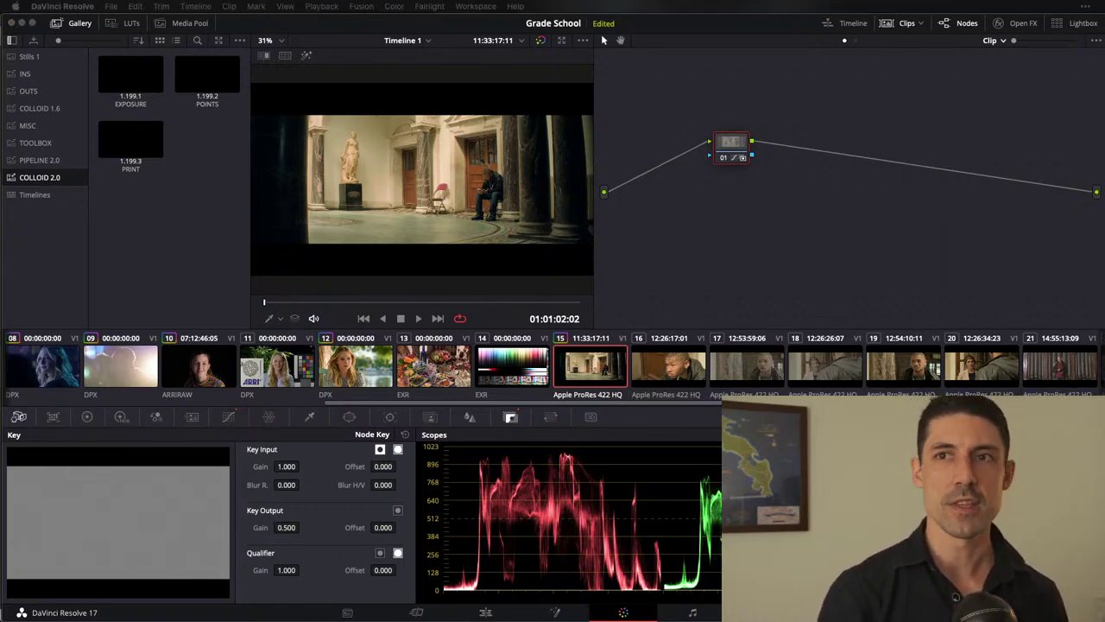
pyautogui.press('super+Tab')
pyautogui.press('super+Tab')
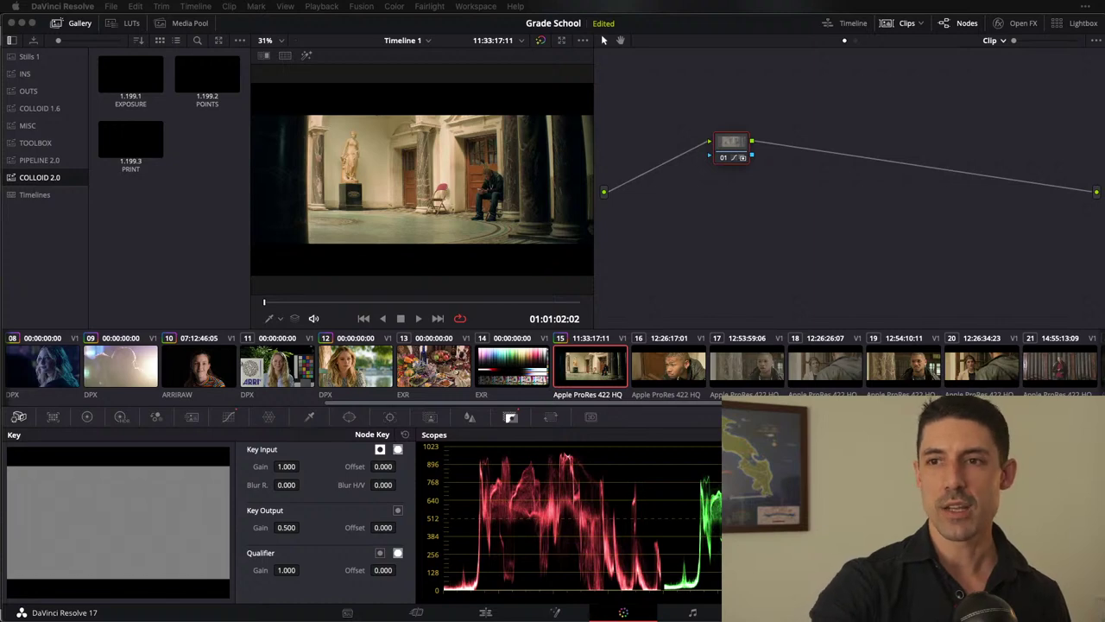
pyautogui.press('super+Tab')
pyautogui.press('super+Tab')
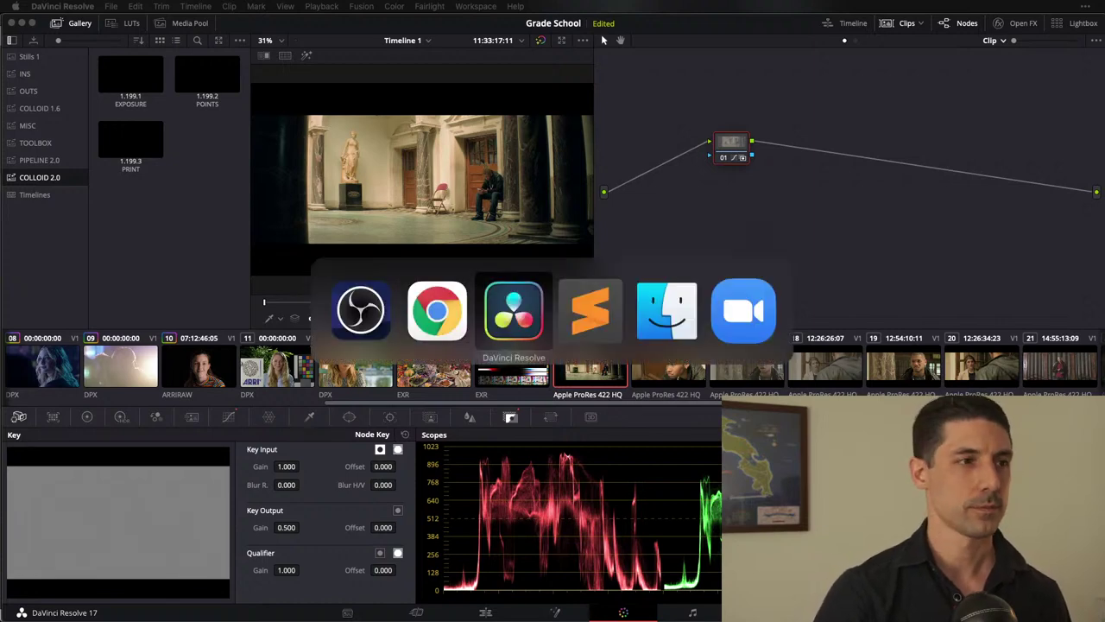